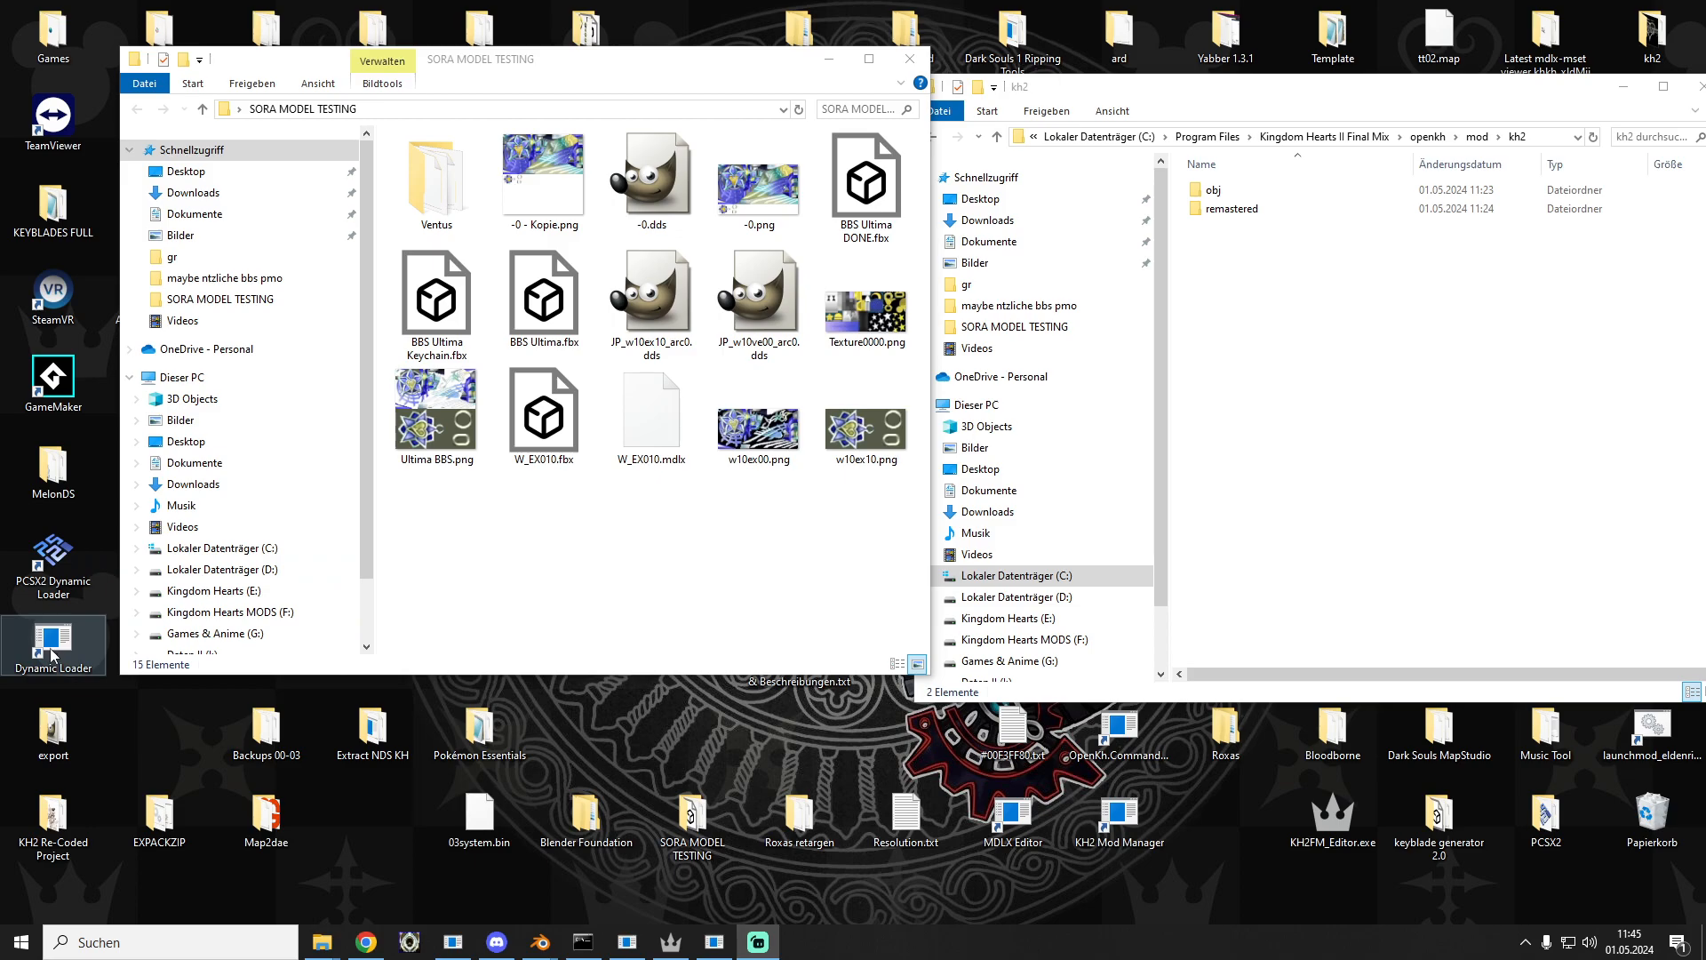
# Step: Browse from the desktop export folder through Dynamic Loader and VFS to the obj folder
pyautogui.doubleClick(78, 735)
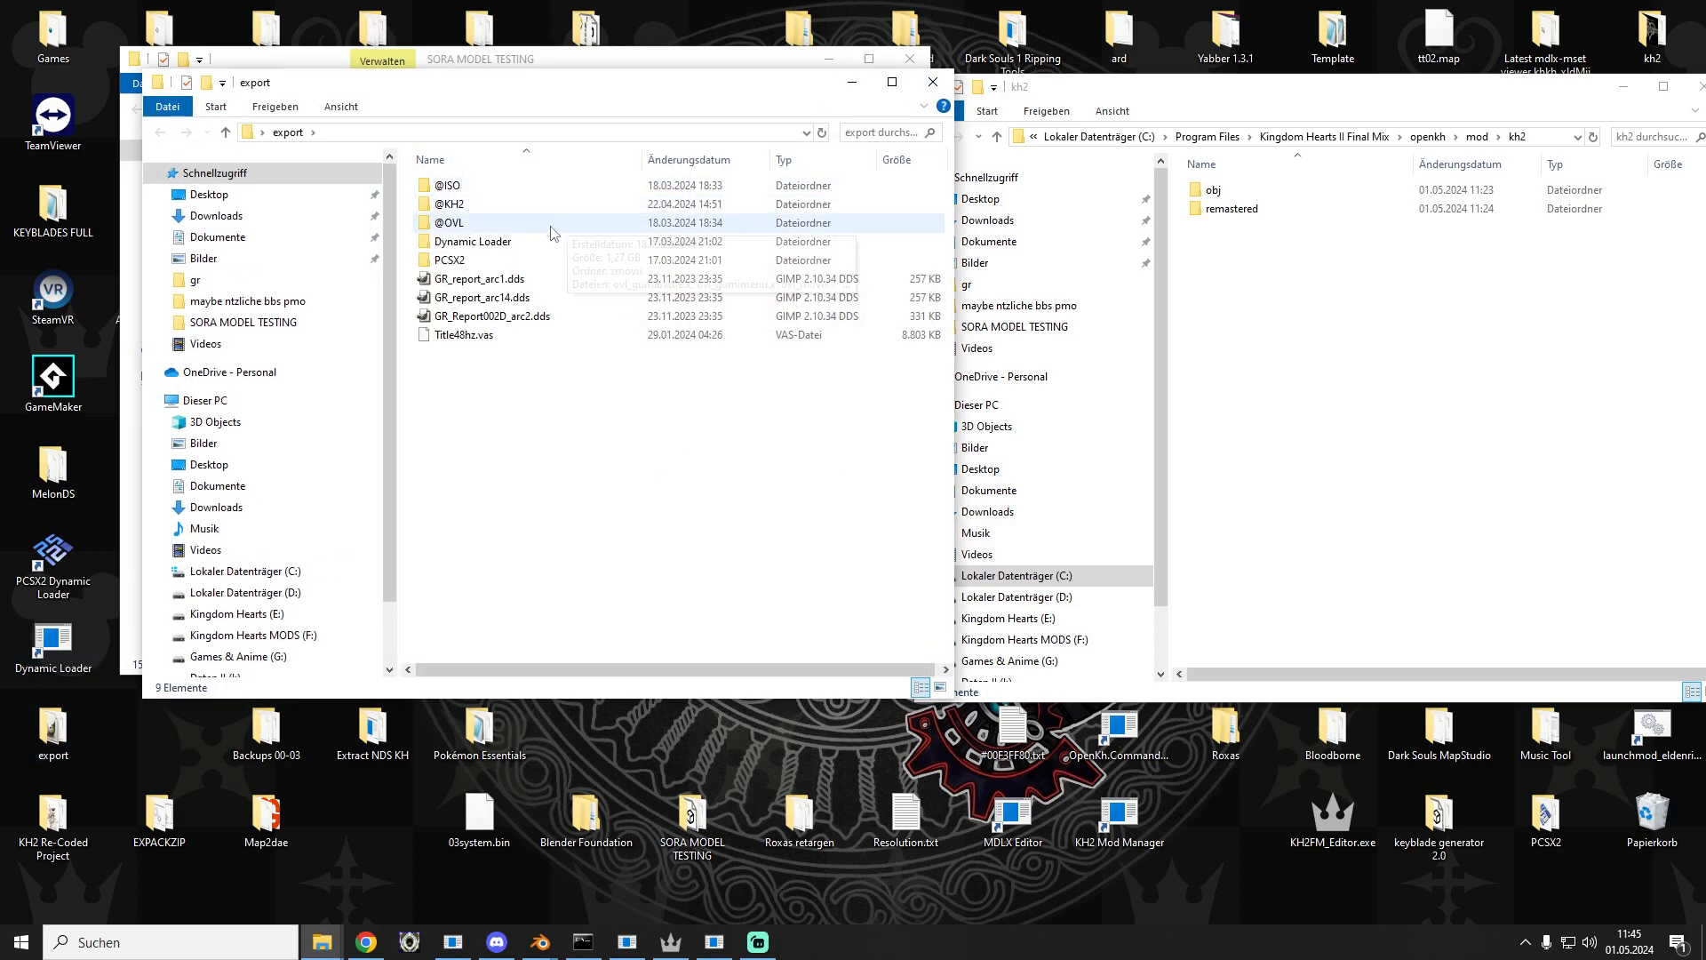
pyautogui.doubleClick(480, 241)
pyautogui.doubleClick(442, 185)
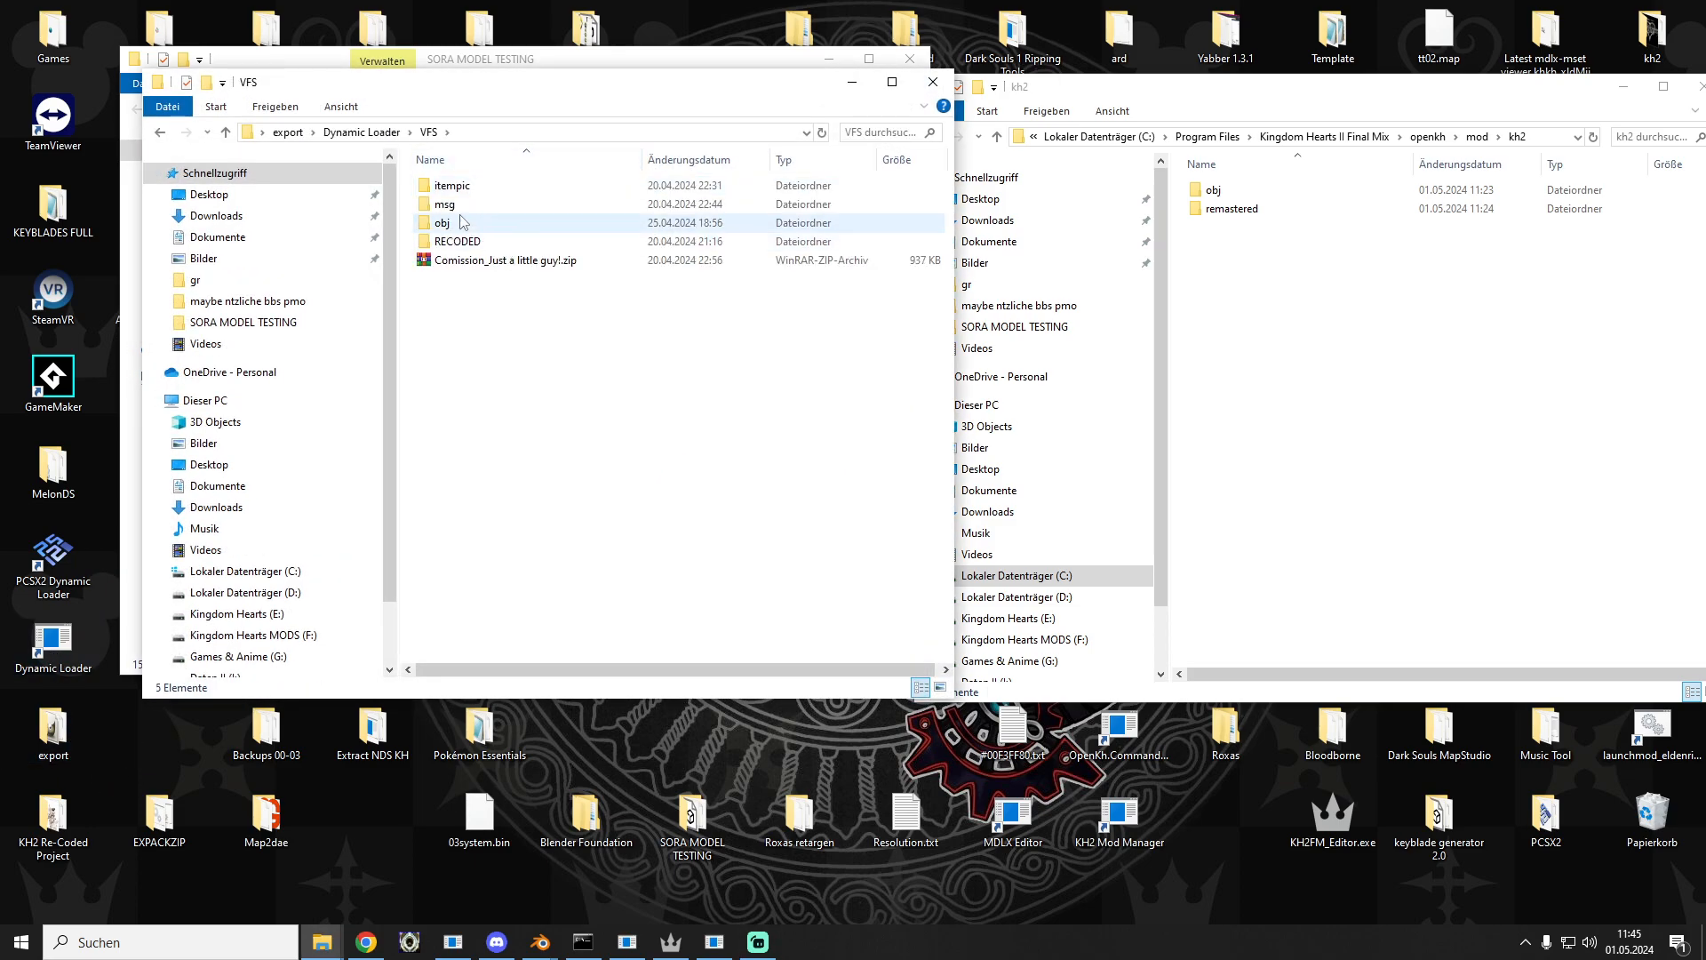
pyautogui.doubleClick(462, 222)
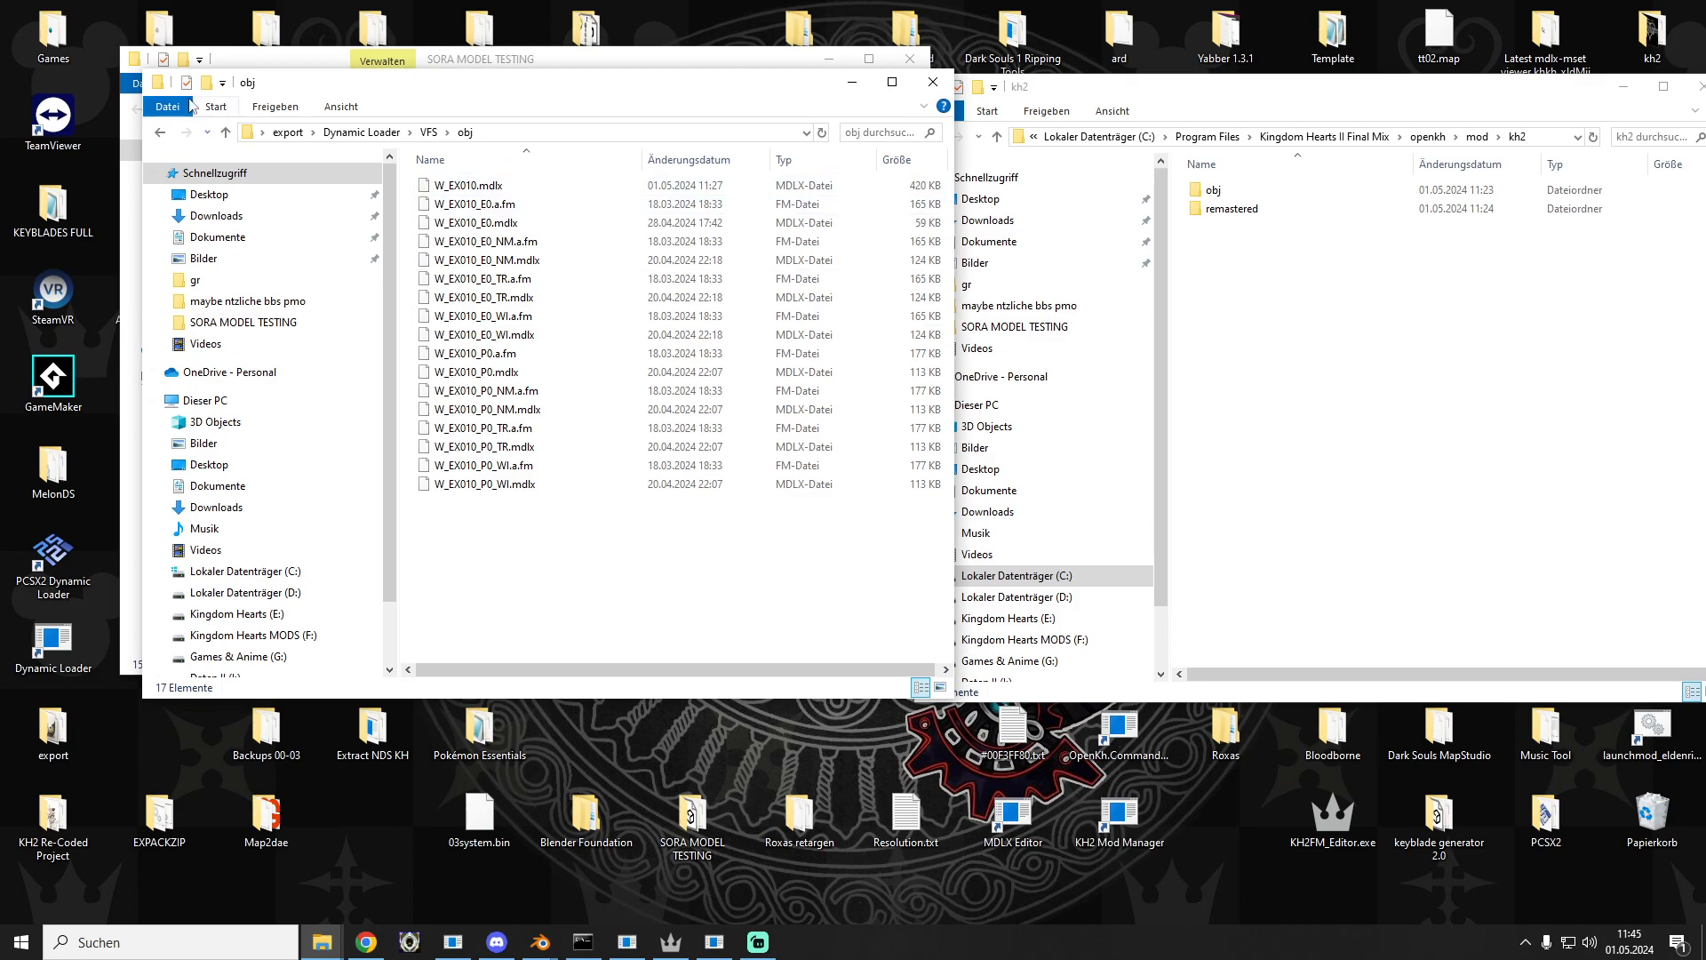
# Step: Return to the VFS folder, check itempic, and delete the Comission_Just a little guy!.zip archive
pyautogui.click(160, 132)
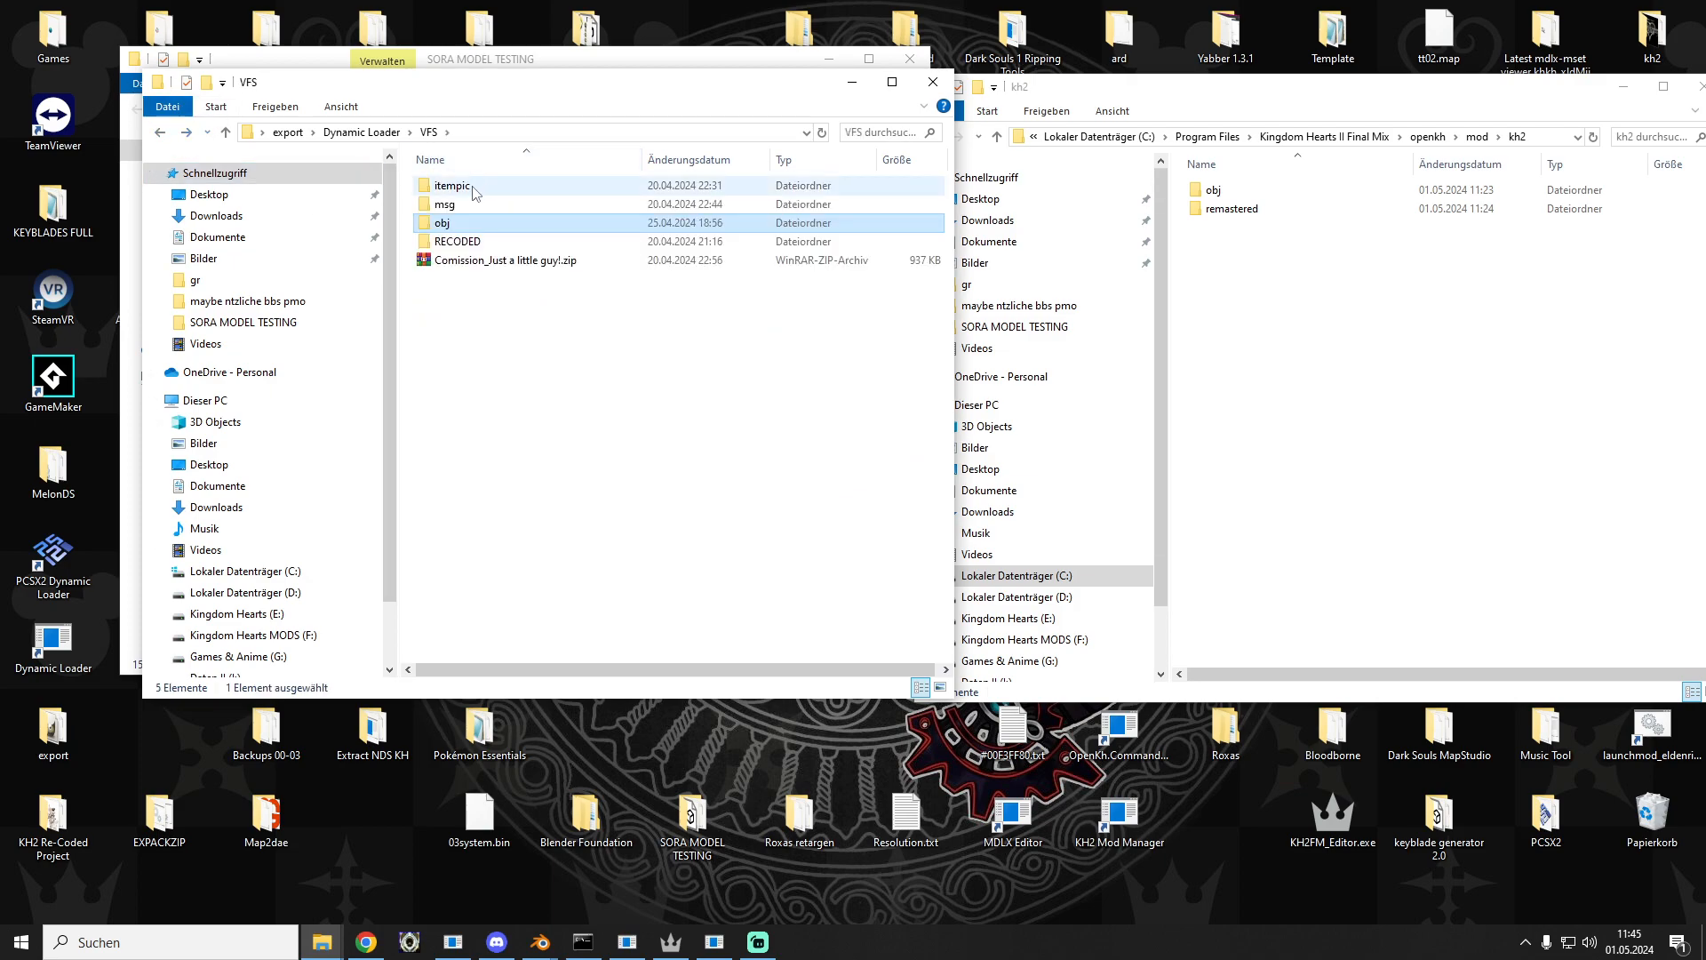
pyautogui.doubleClick(450, 187)
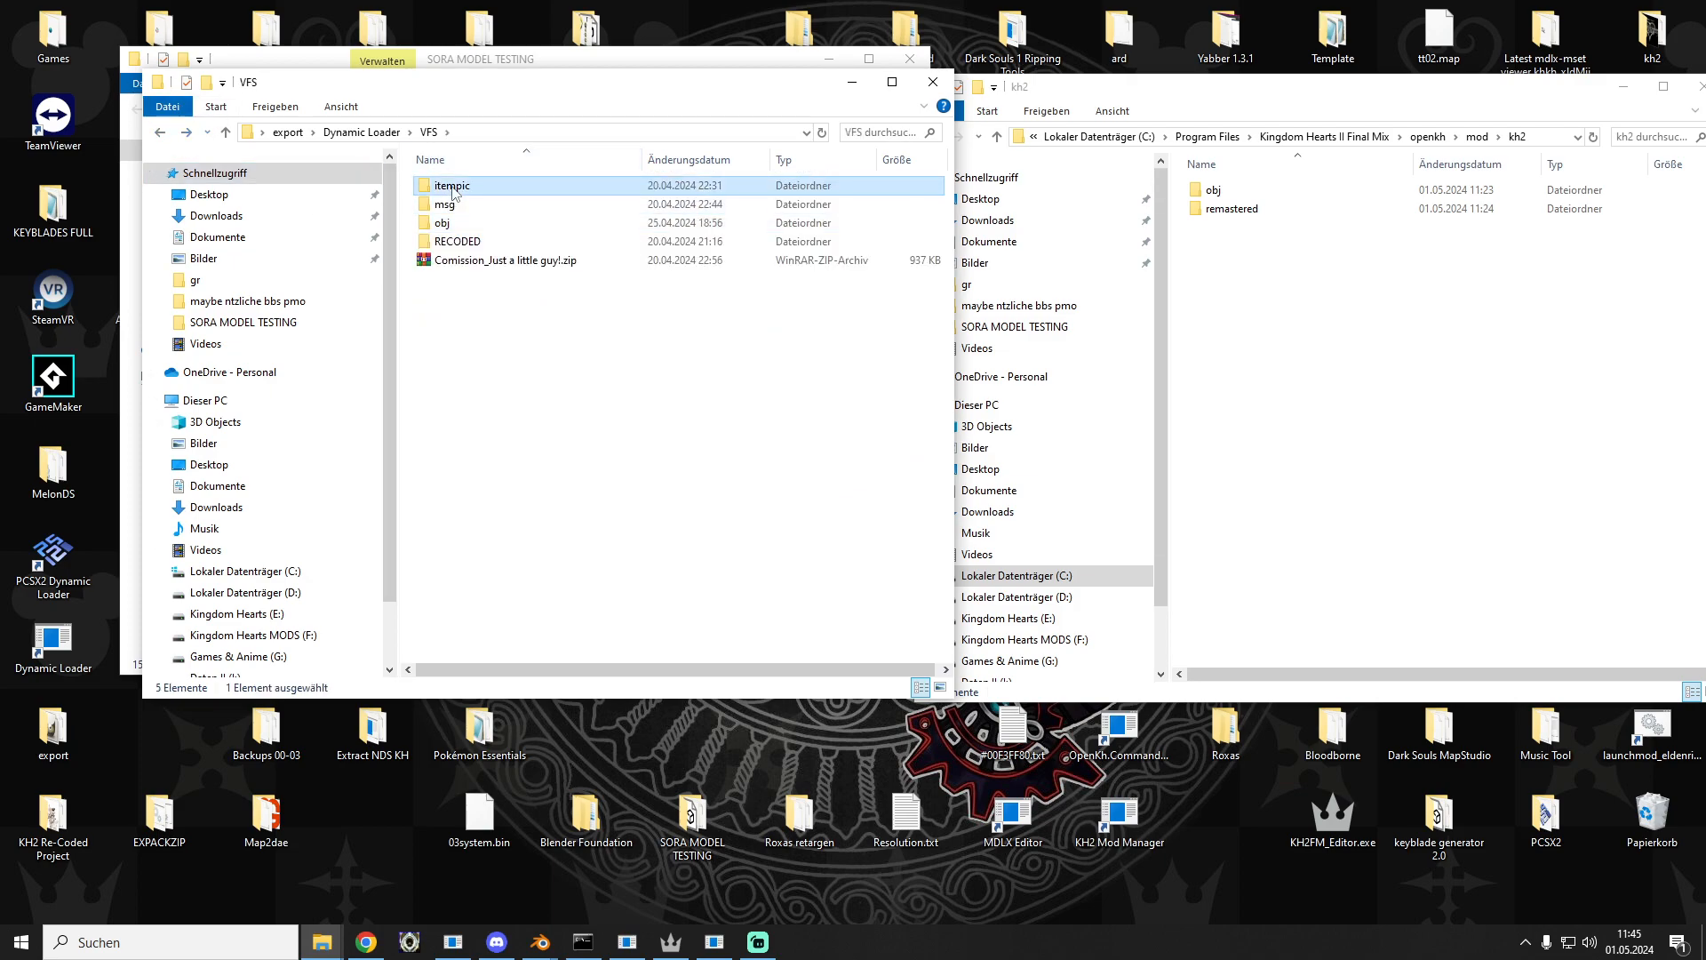
pyautogui.click(160, 133)
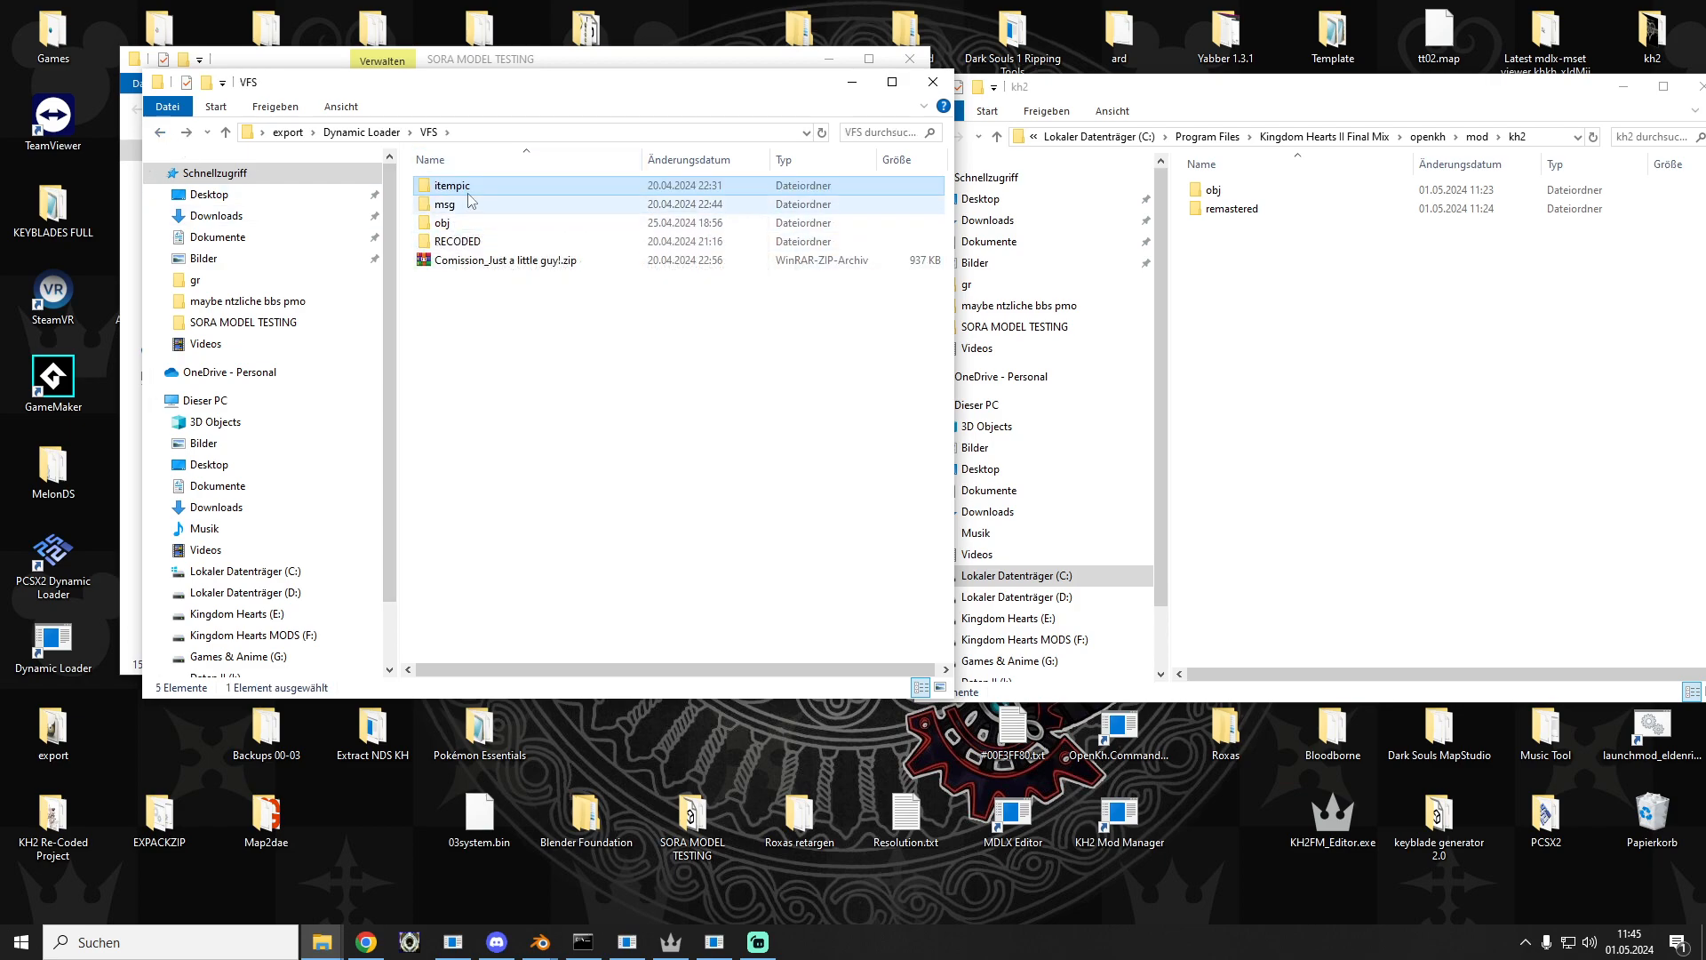
pyautogui.click(496, 259)
pyautogui.press('Delete')
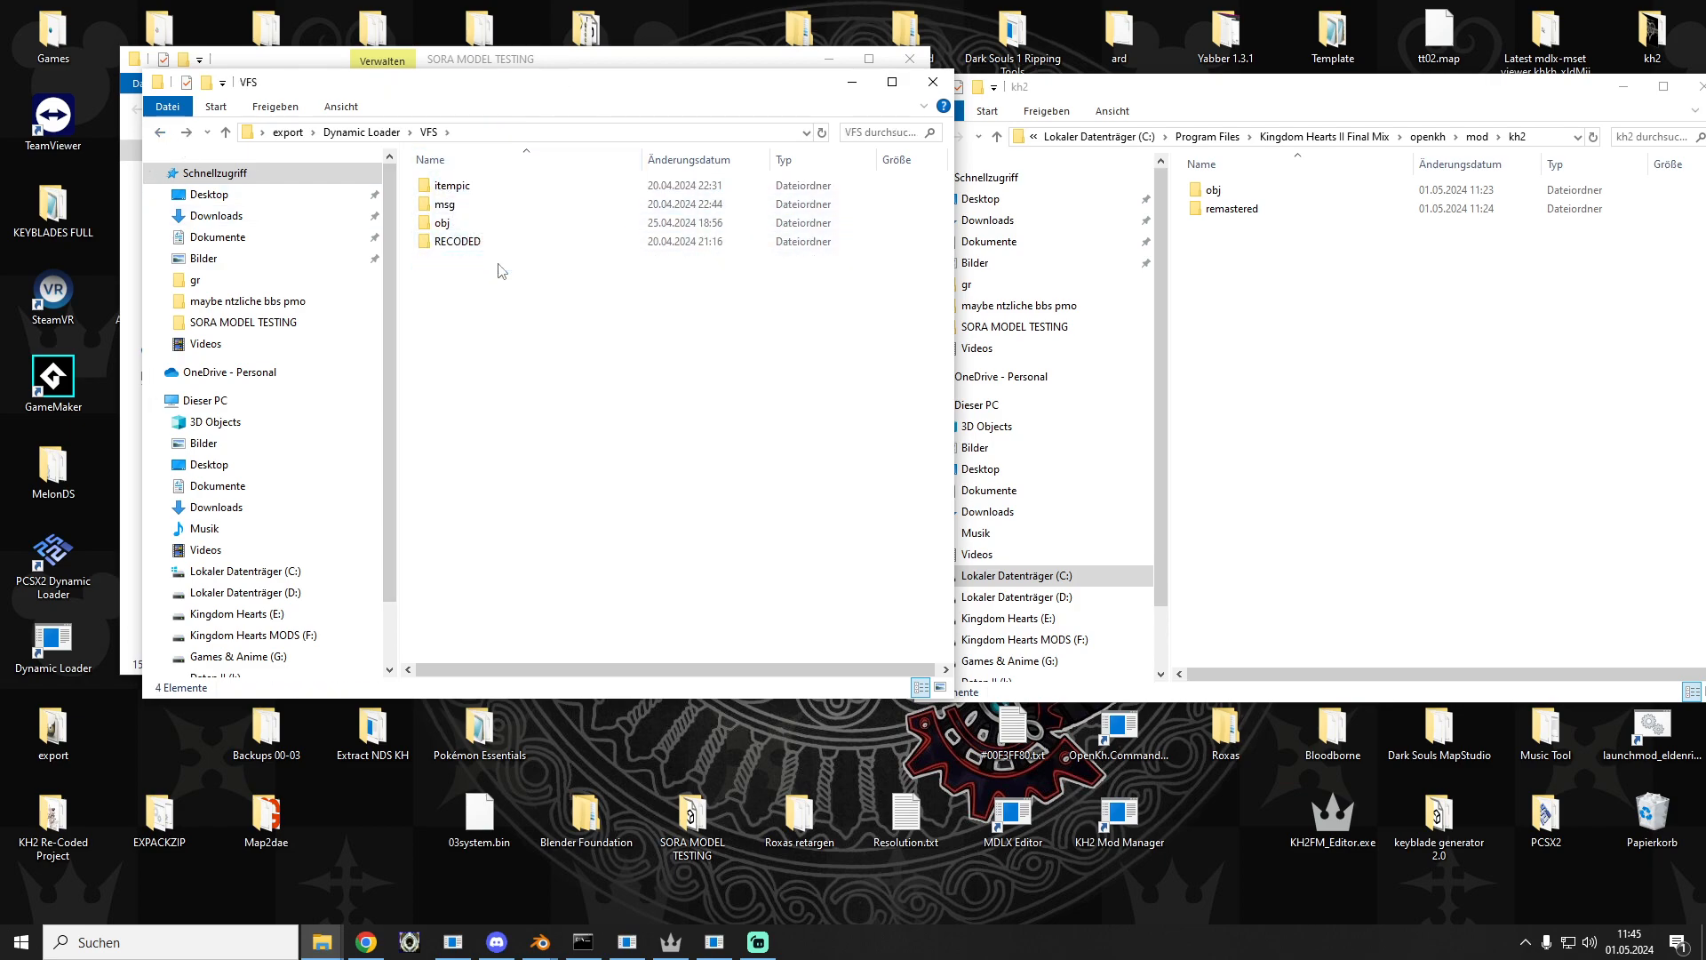
# Step: Check obj once more and open the msg > jp folder inside VFS
pyautogui.doubleClick(442, 223)
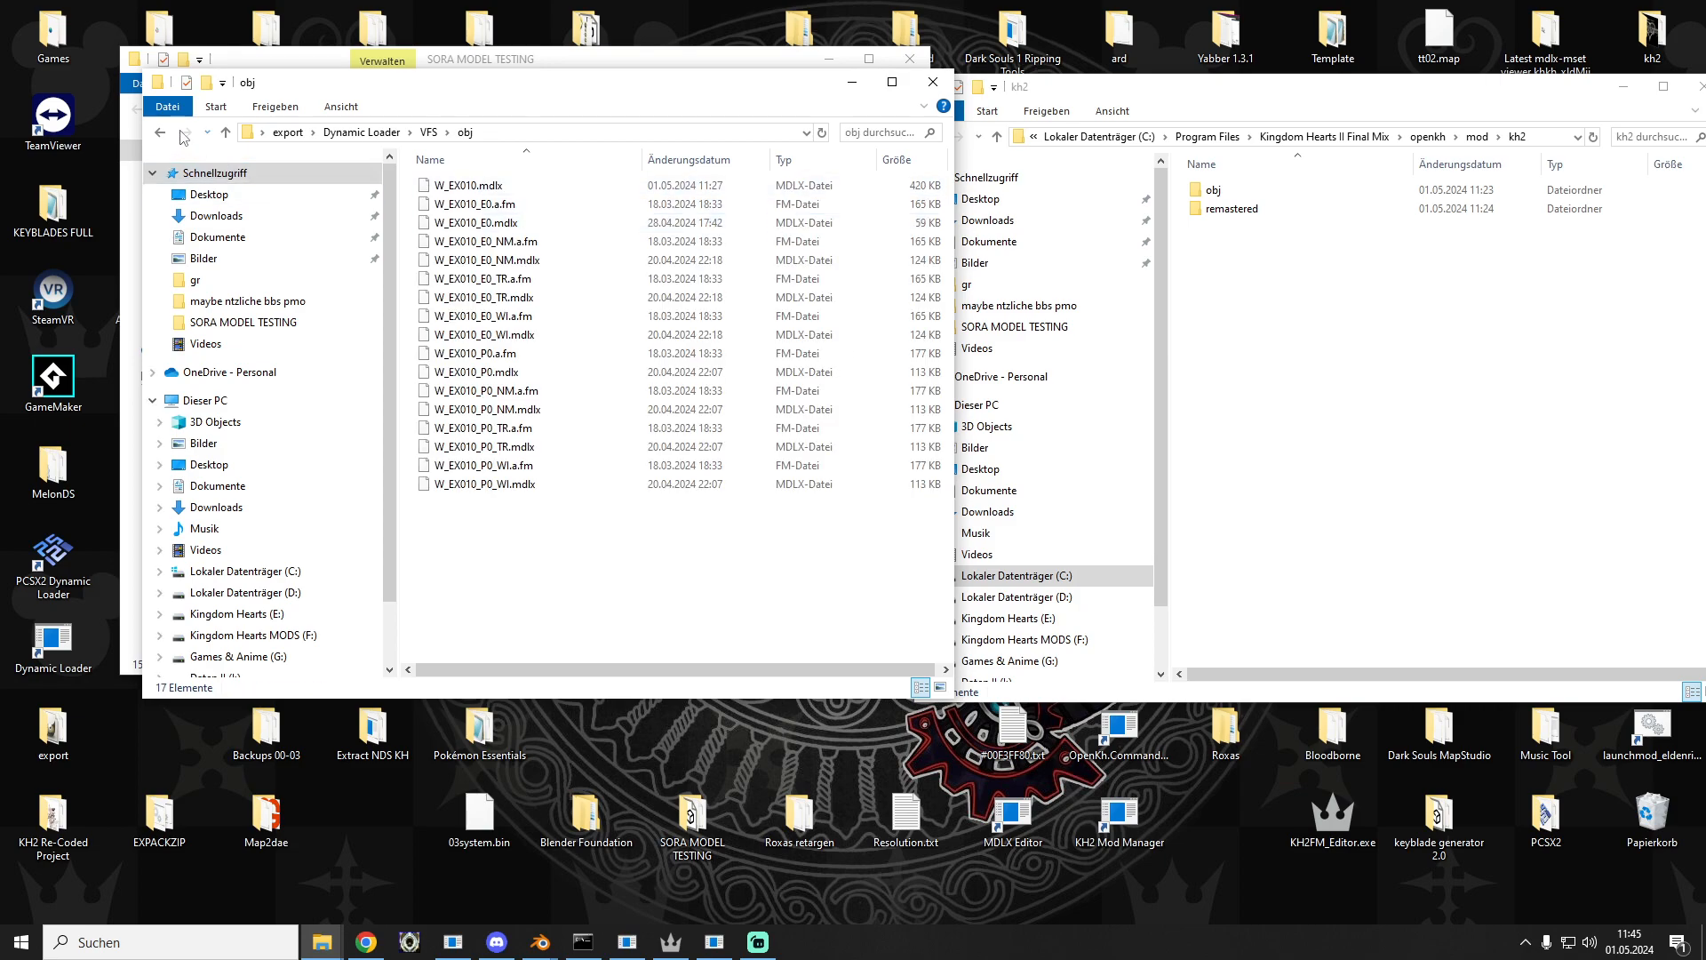
pyautogui.press('BackSpace')
pyautogui.doubleClick(444, 204)
pyautogui.doubleClick(444, 186)
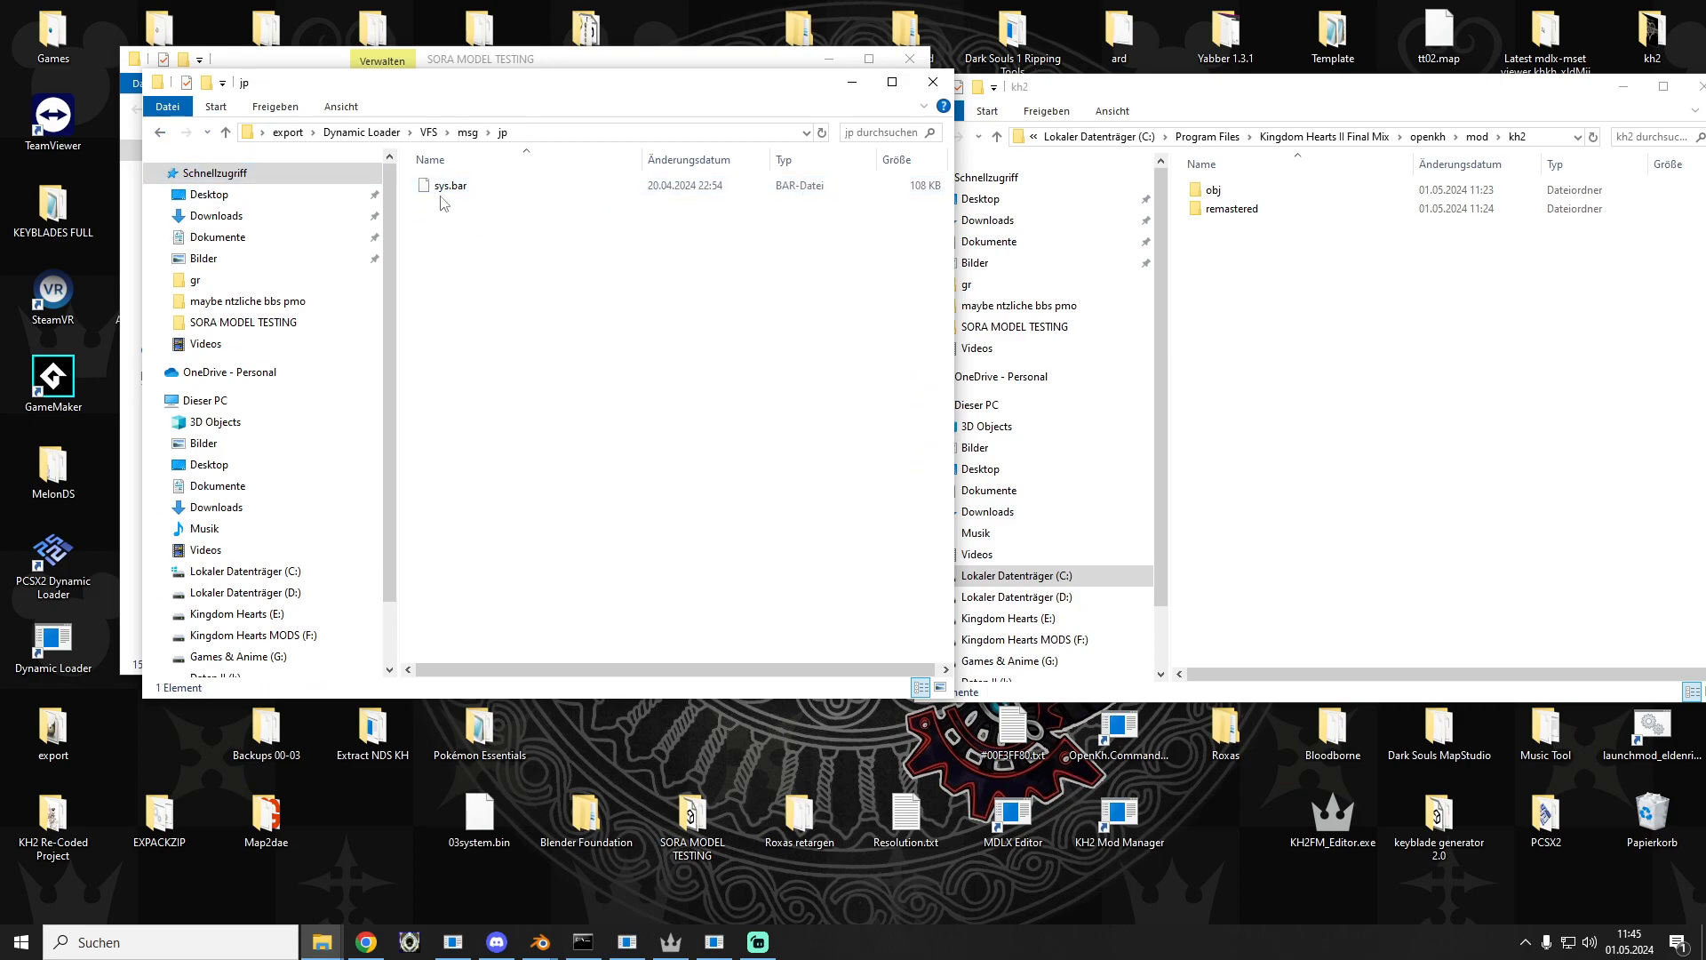
pyautogui.moveTo(459, 85)
pyautogui.mouseDown()
pyautogui.moveTo(551, 93)
pyautogui.moveTo(525, 178)
pyautogui.moveTo(560, 114)
pyautogui.moveTo(480, 93)
pyautogui.mouseUp()
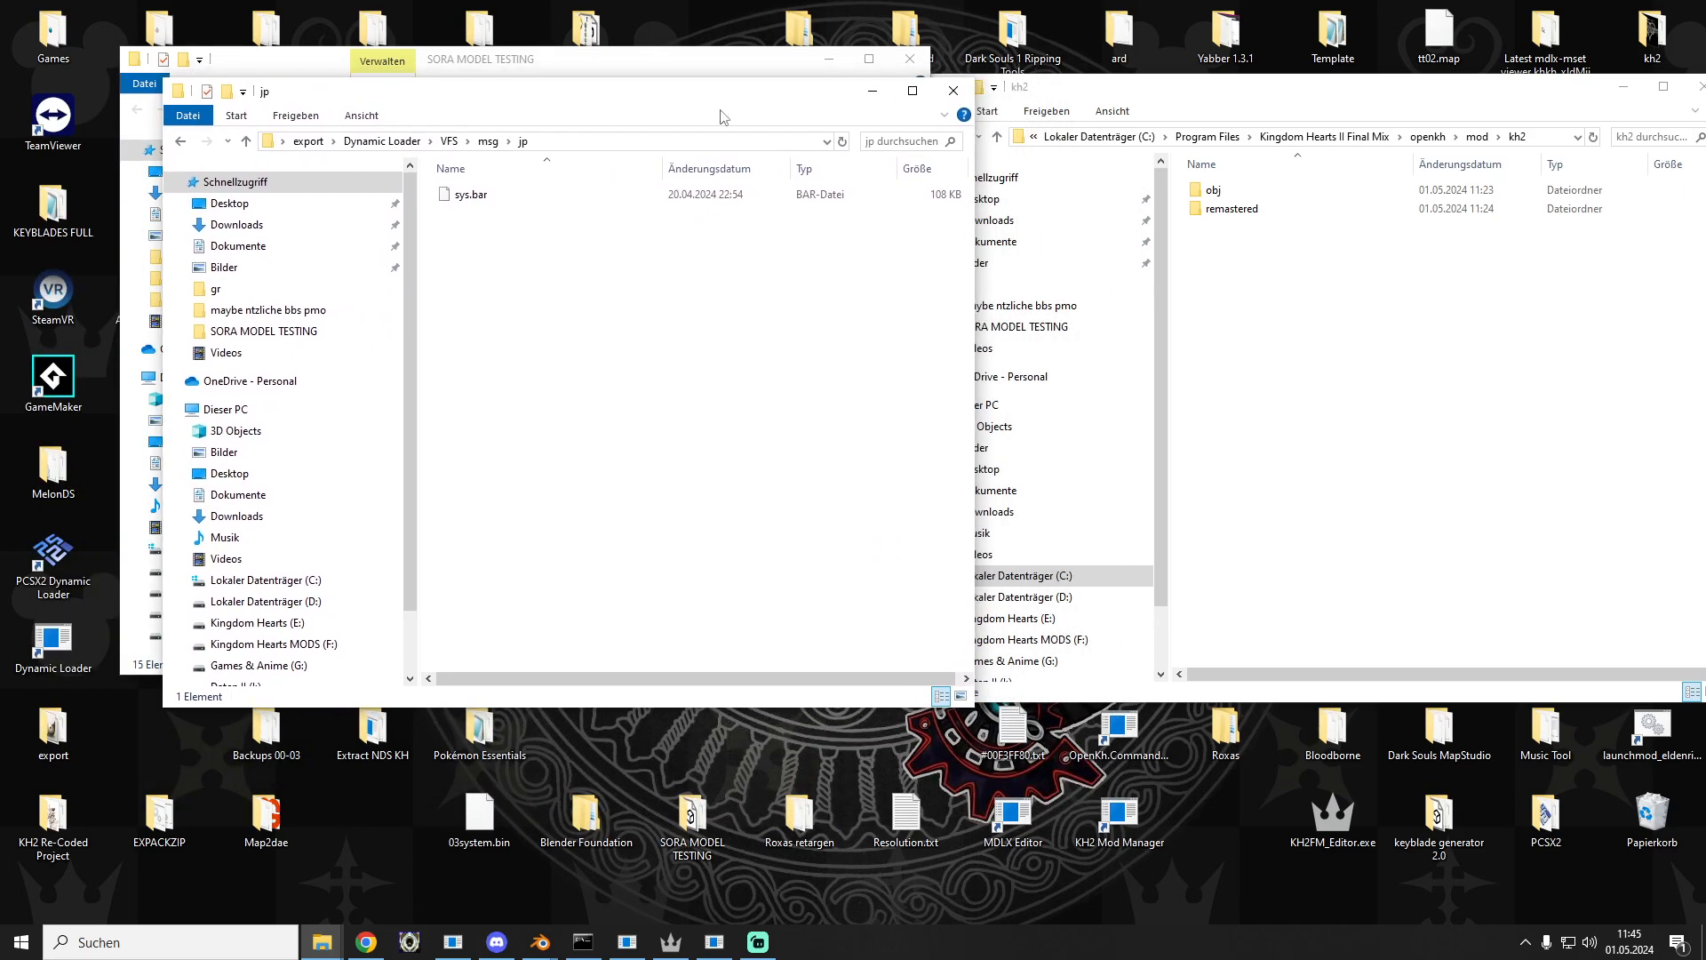
# Step: Minimise the kh2 folder window, launch the KH2 Text editor and place it beside the jp folder's file list
pyautogui.click(1623, 86)
pyautogui.doubleClick(1298, 621)
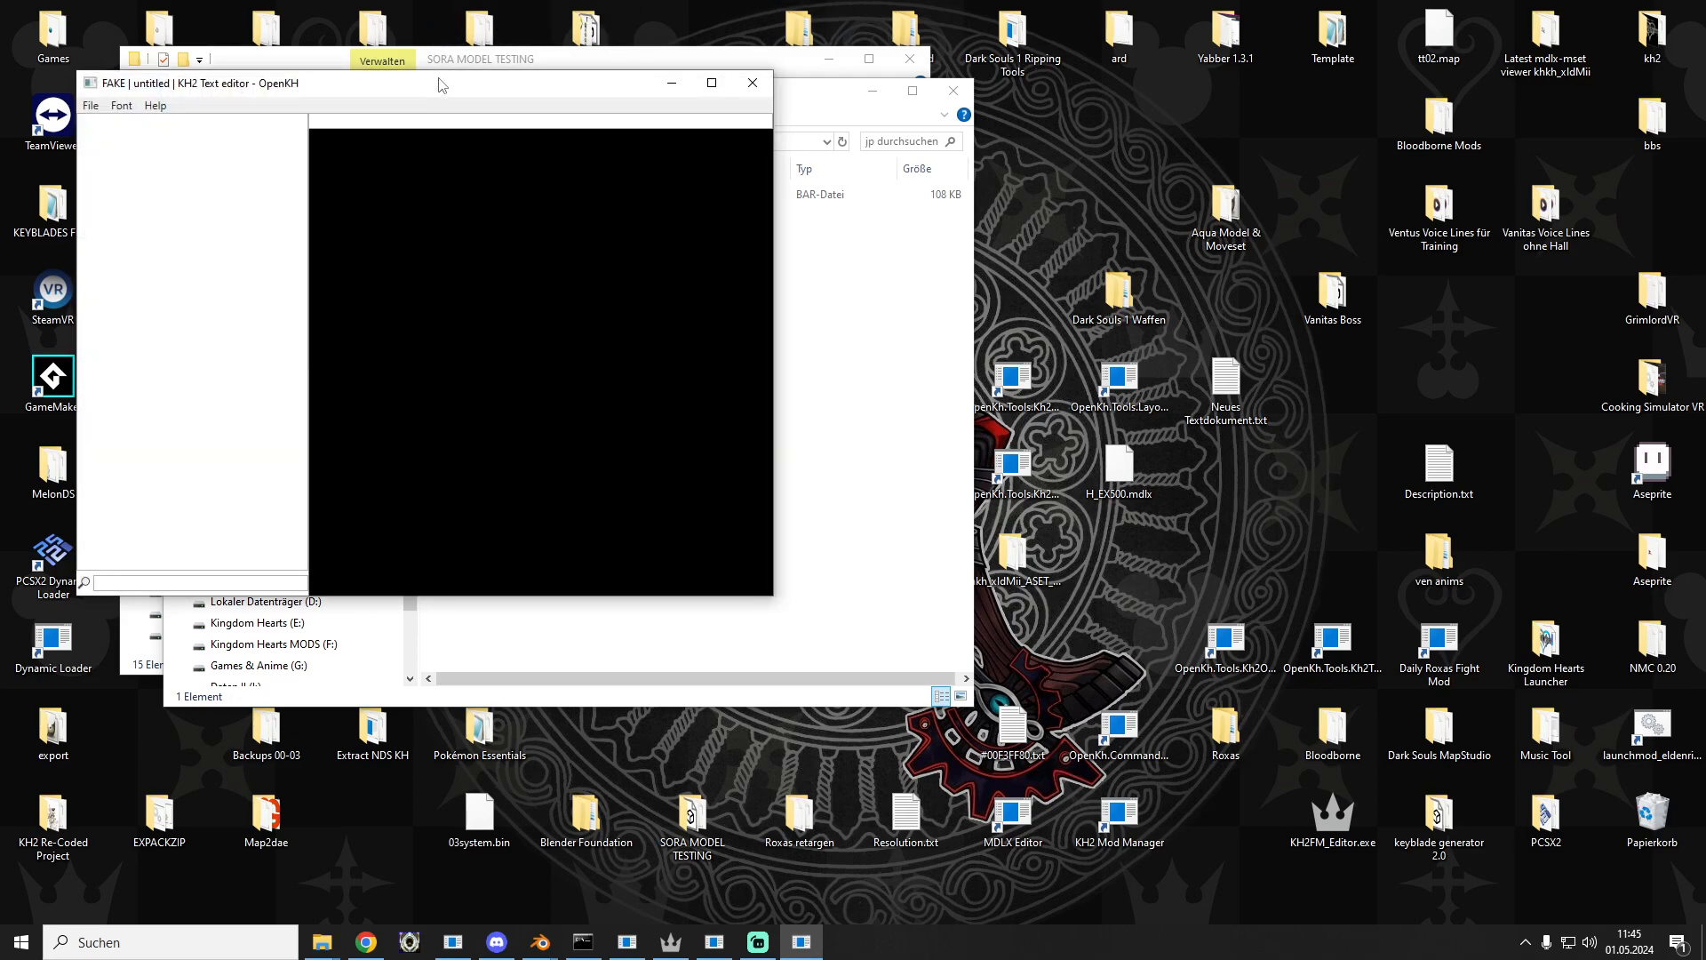
pyautogui.moveTo(430, 78); pyautogui.dragTo(948, 127)
# Step: Open the message file sys.bar from Desktop > export > Dynamic Loader > VFS > msg > jp
pyautogui.click(610, 154)
pyautogui.click(615, 175)
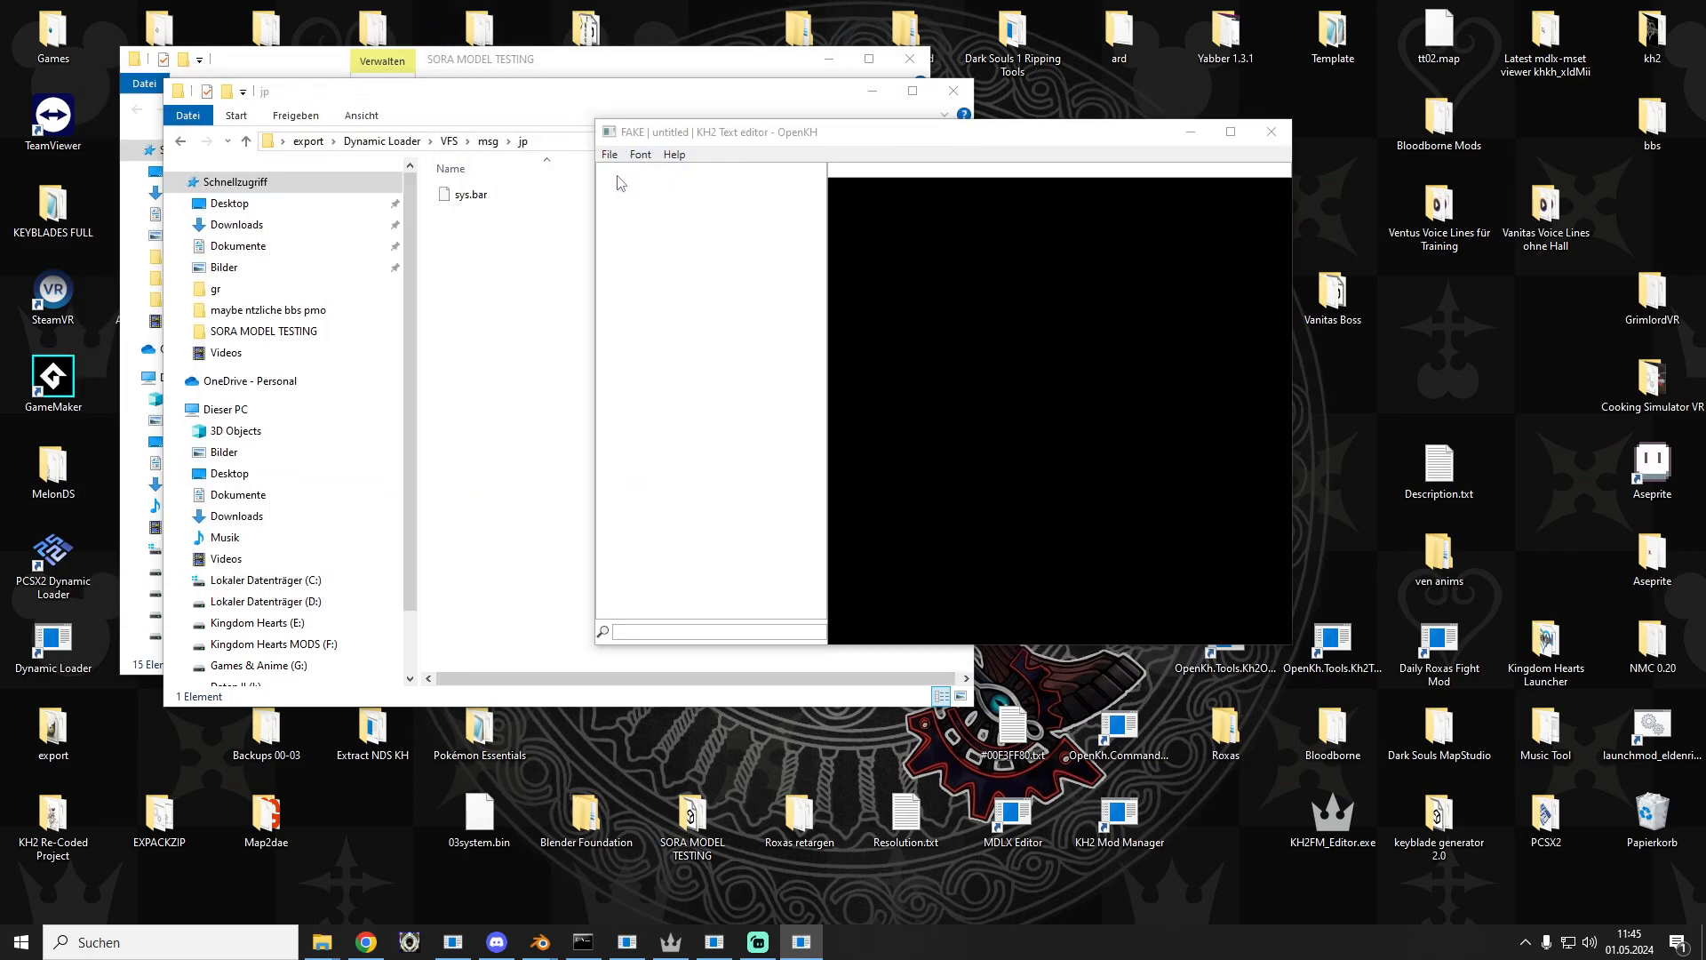
pyautogui.scroll(-3, 862, 356)
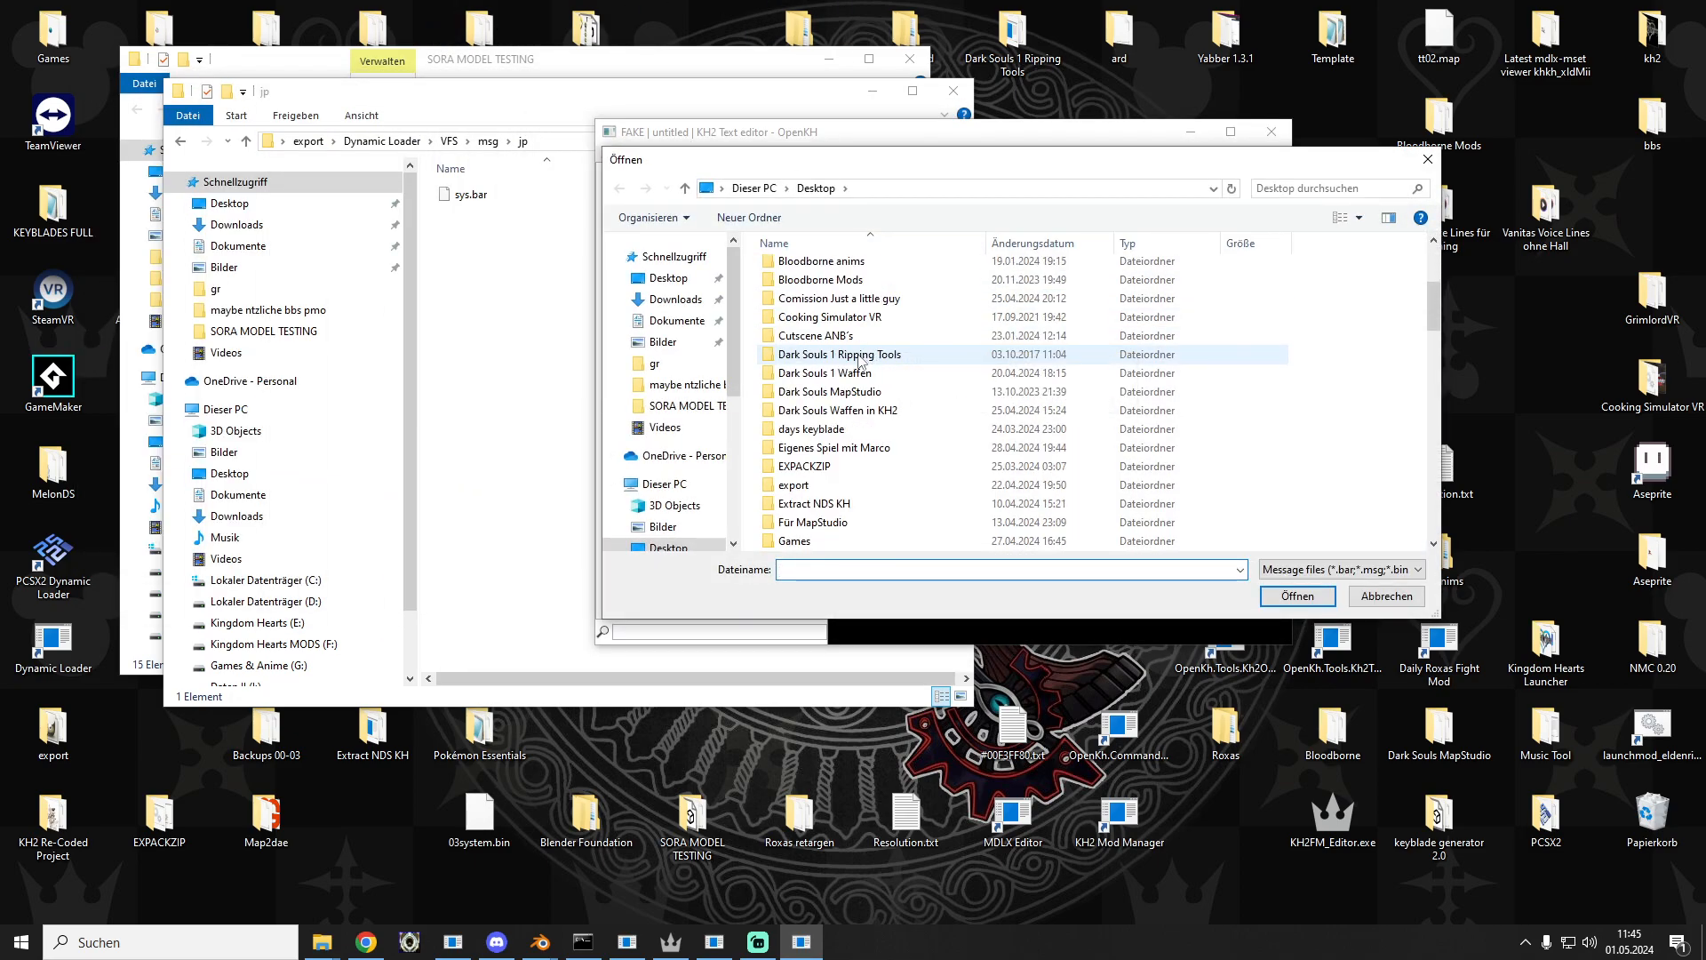
pyautogui.click(805, 430)
pyautogui.doubleClick(804, 430)
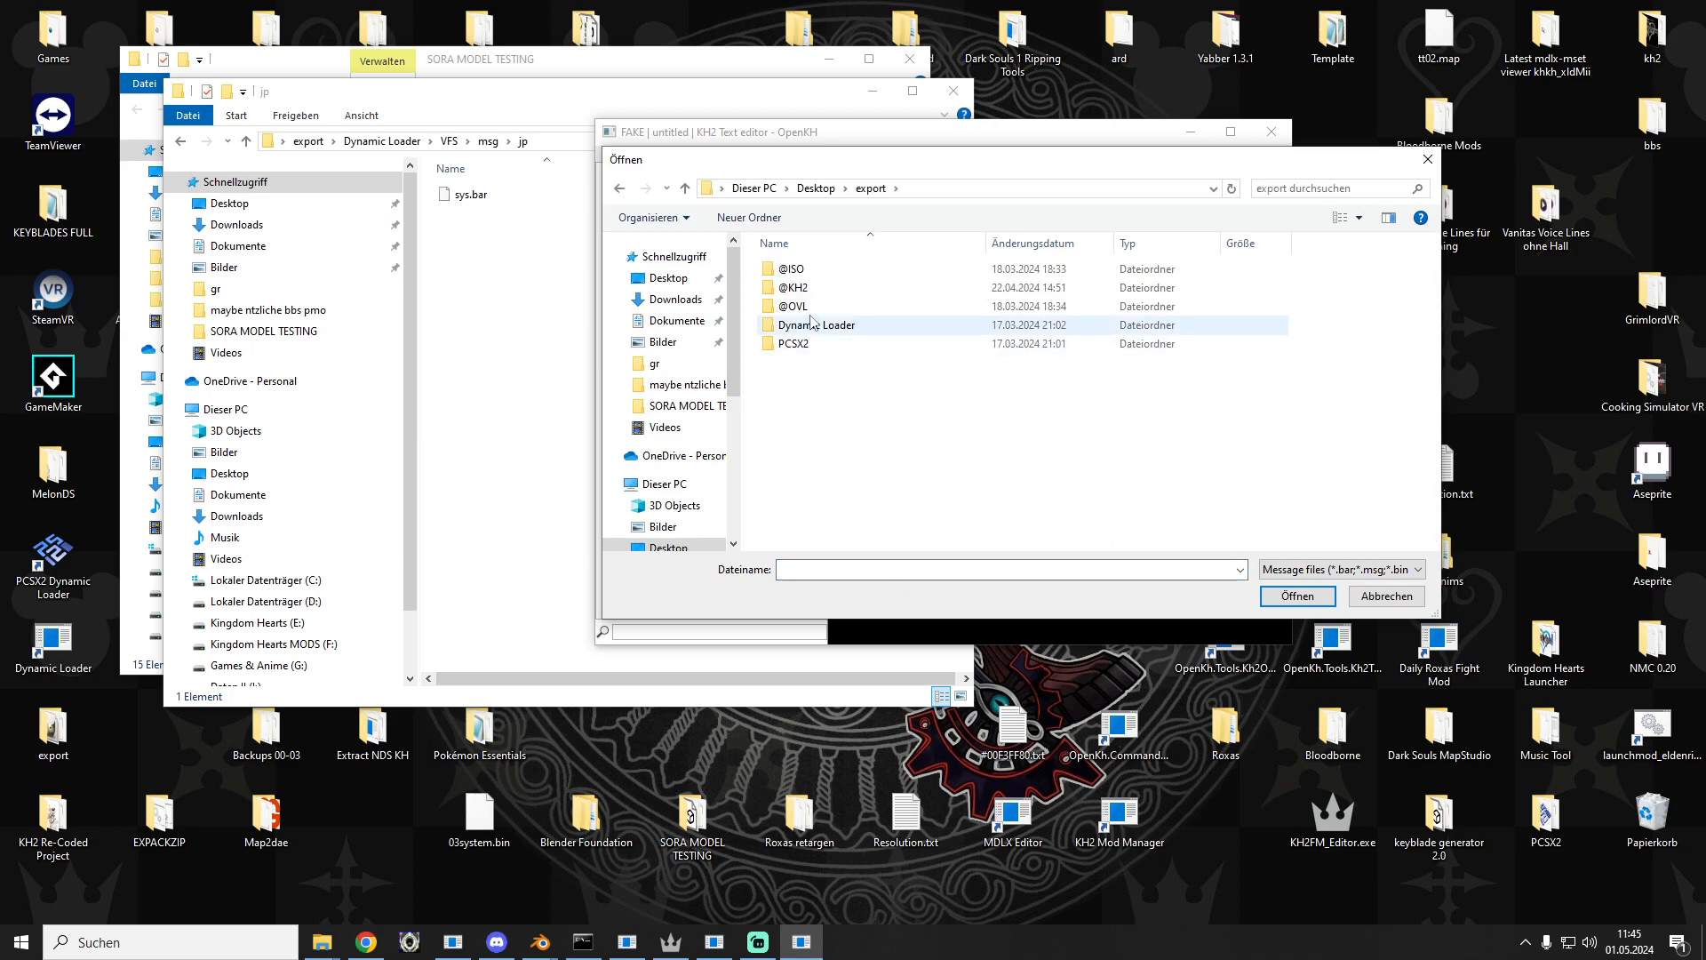
pyautogui.doubleClick(811, 319)
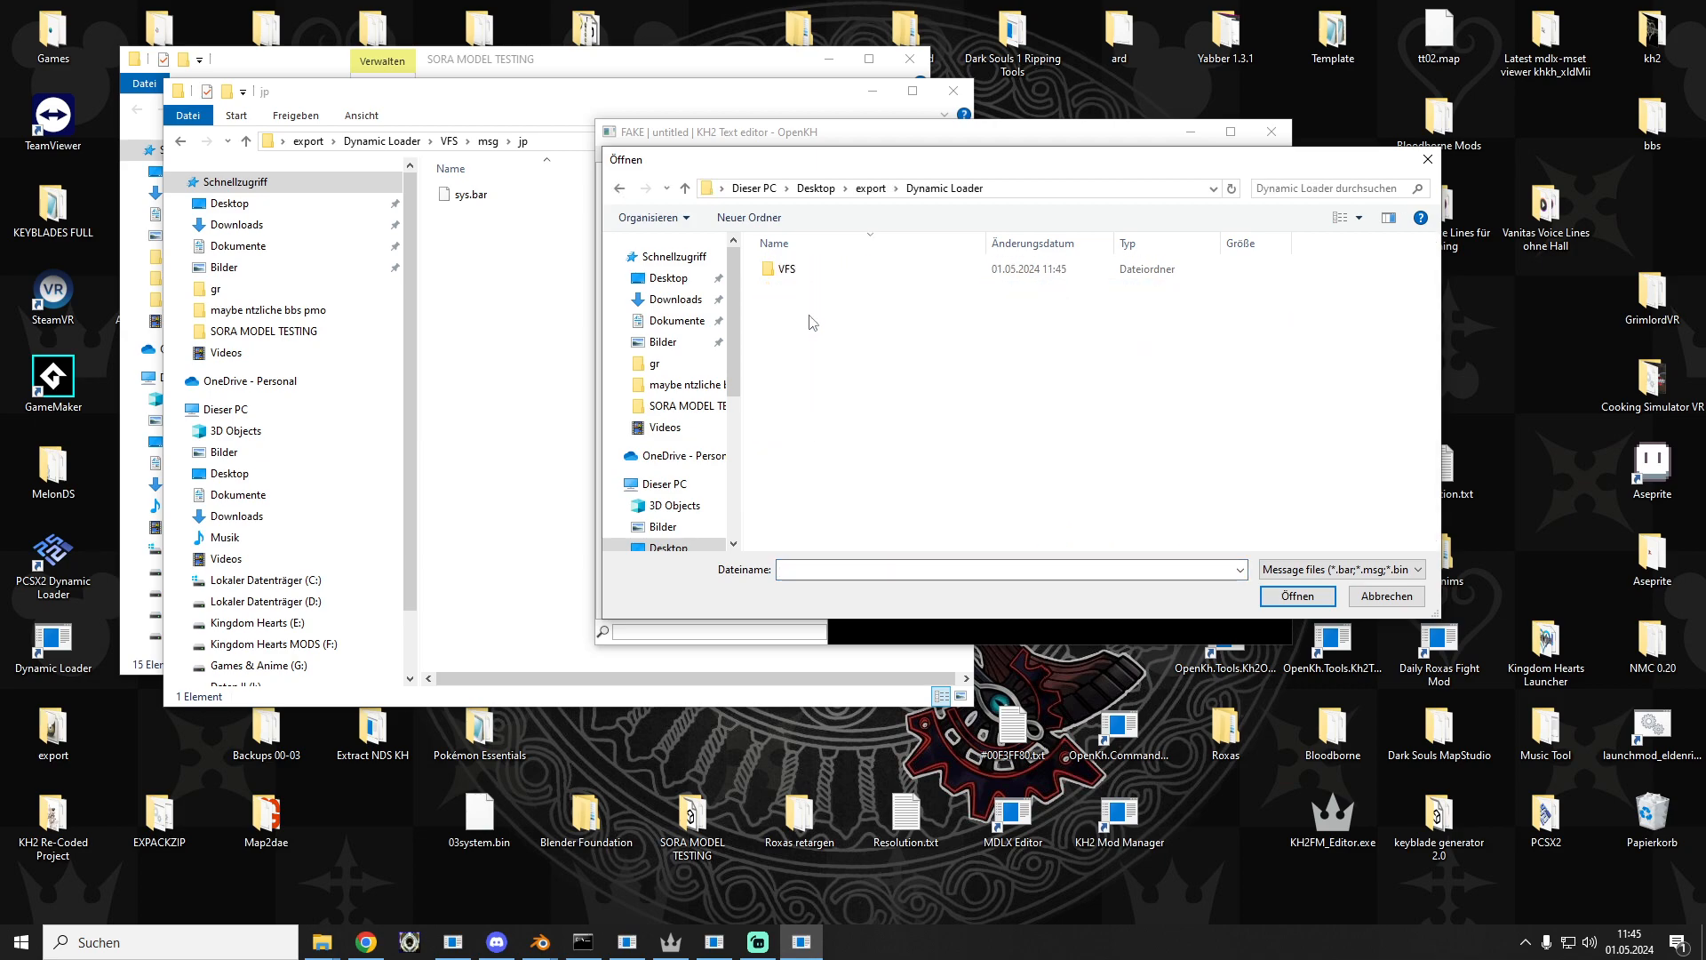
pyautogui.doubleClick(803, 269)
pyautogui.doubleClick(898, 284)
pyautogui.doubleClick(797, 270)
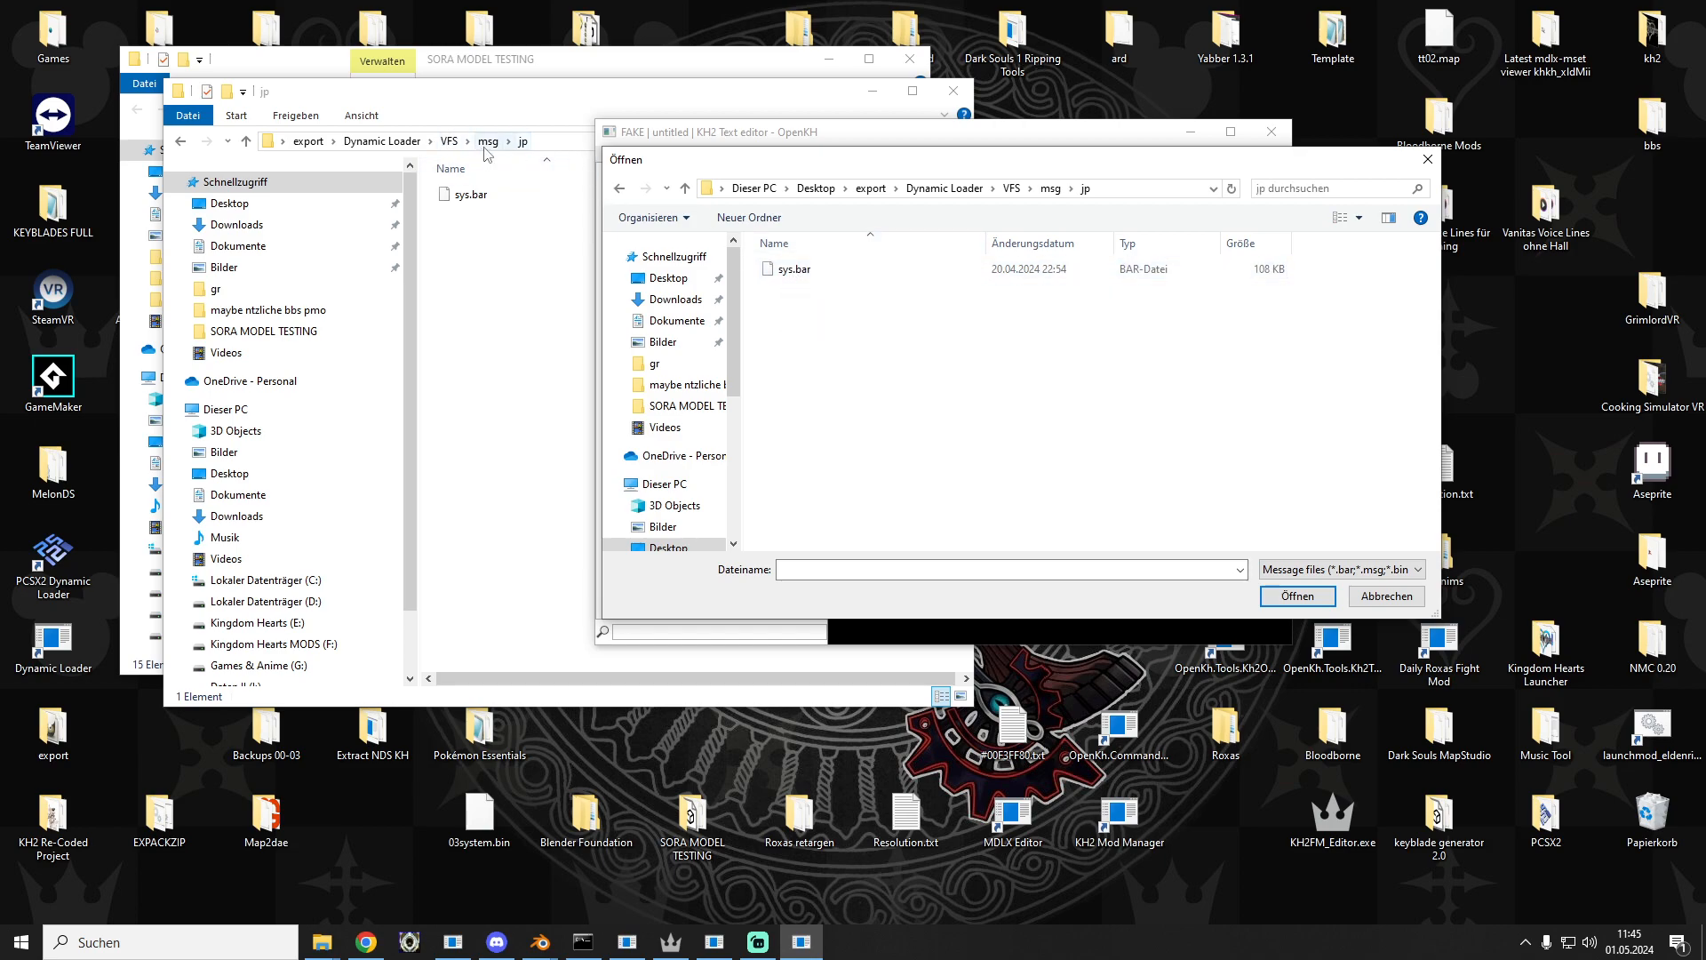
pyautogui.doubleClick(877, 271)
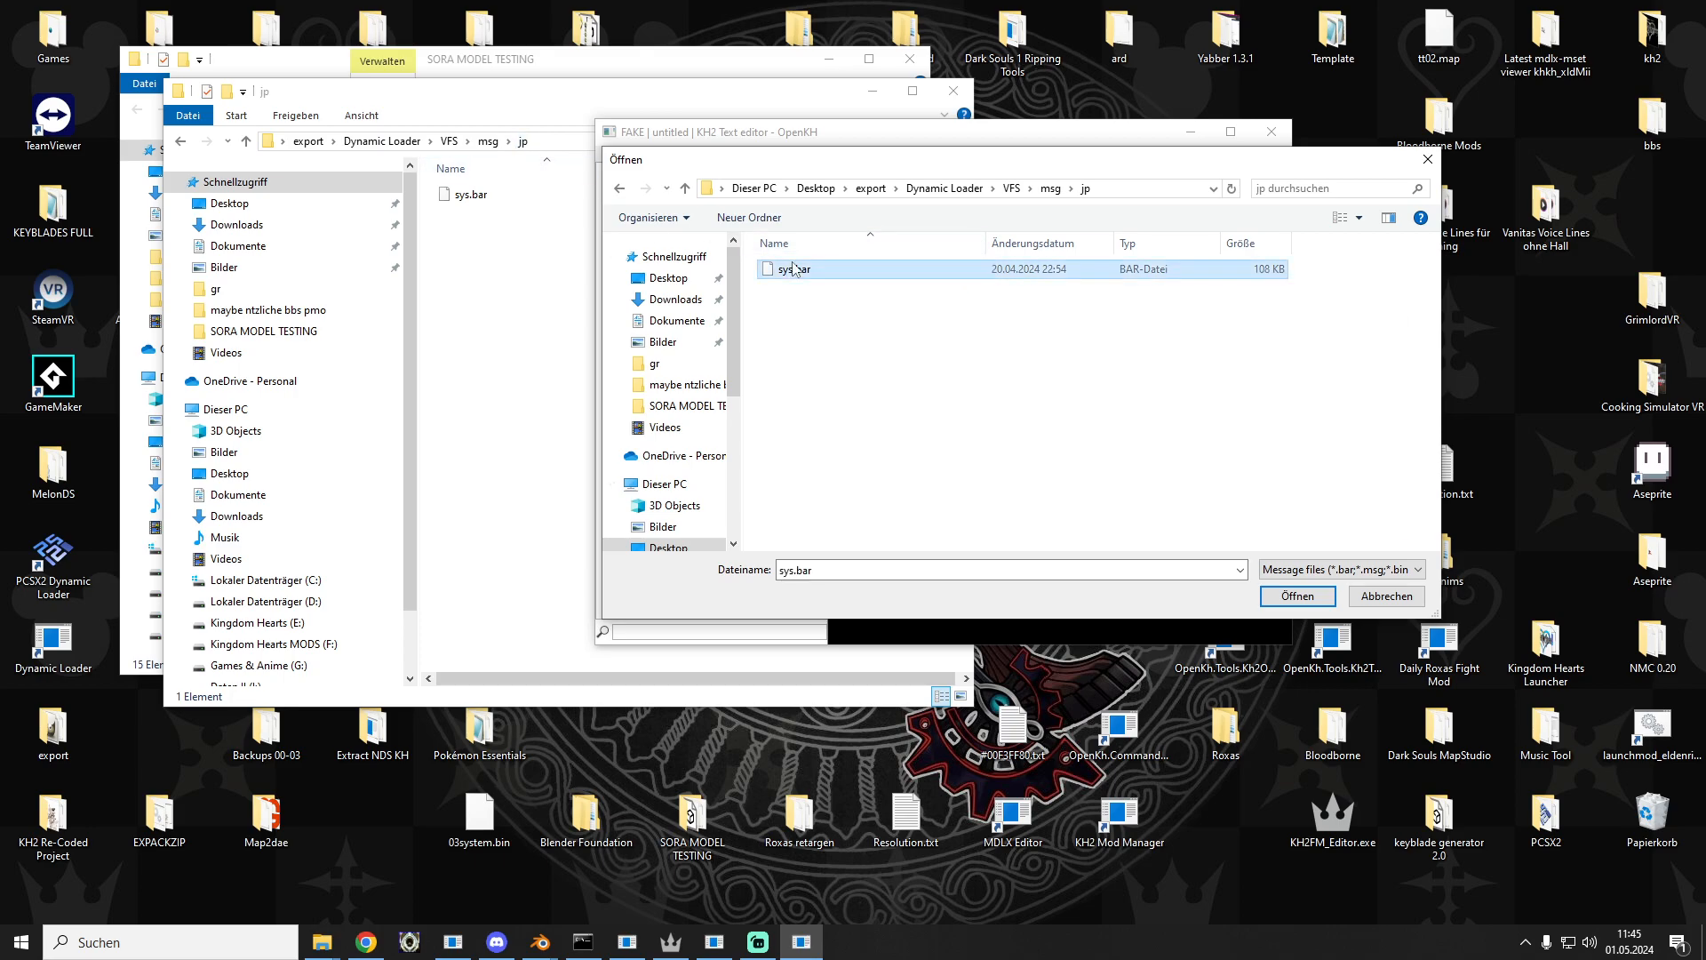
# Step: Set the message text encoding to the US/EU encoder
pyautogui.scroll(-9, 700, 311)
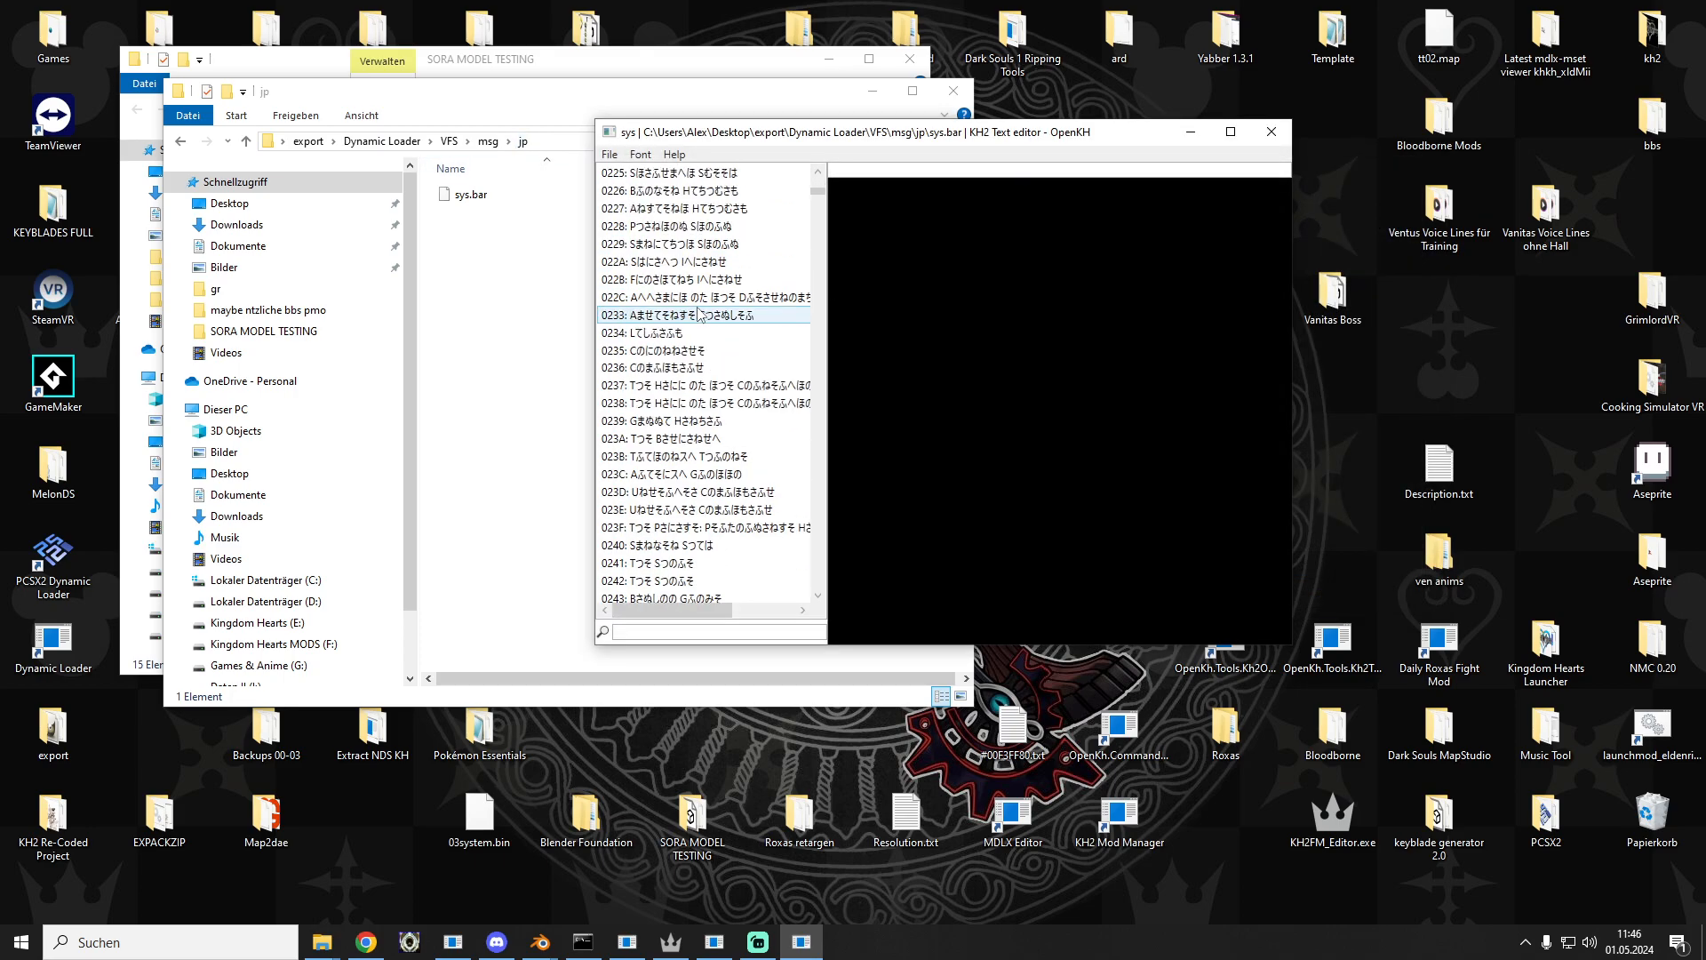
pyautogui.click(649, 158)
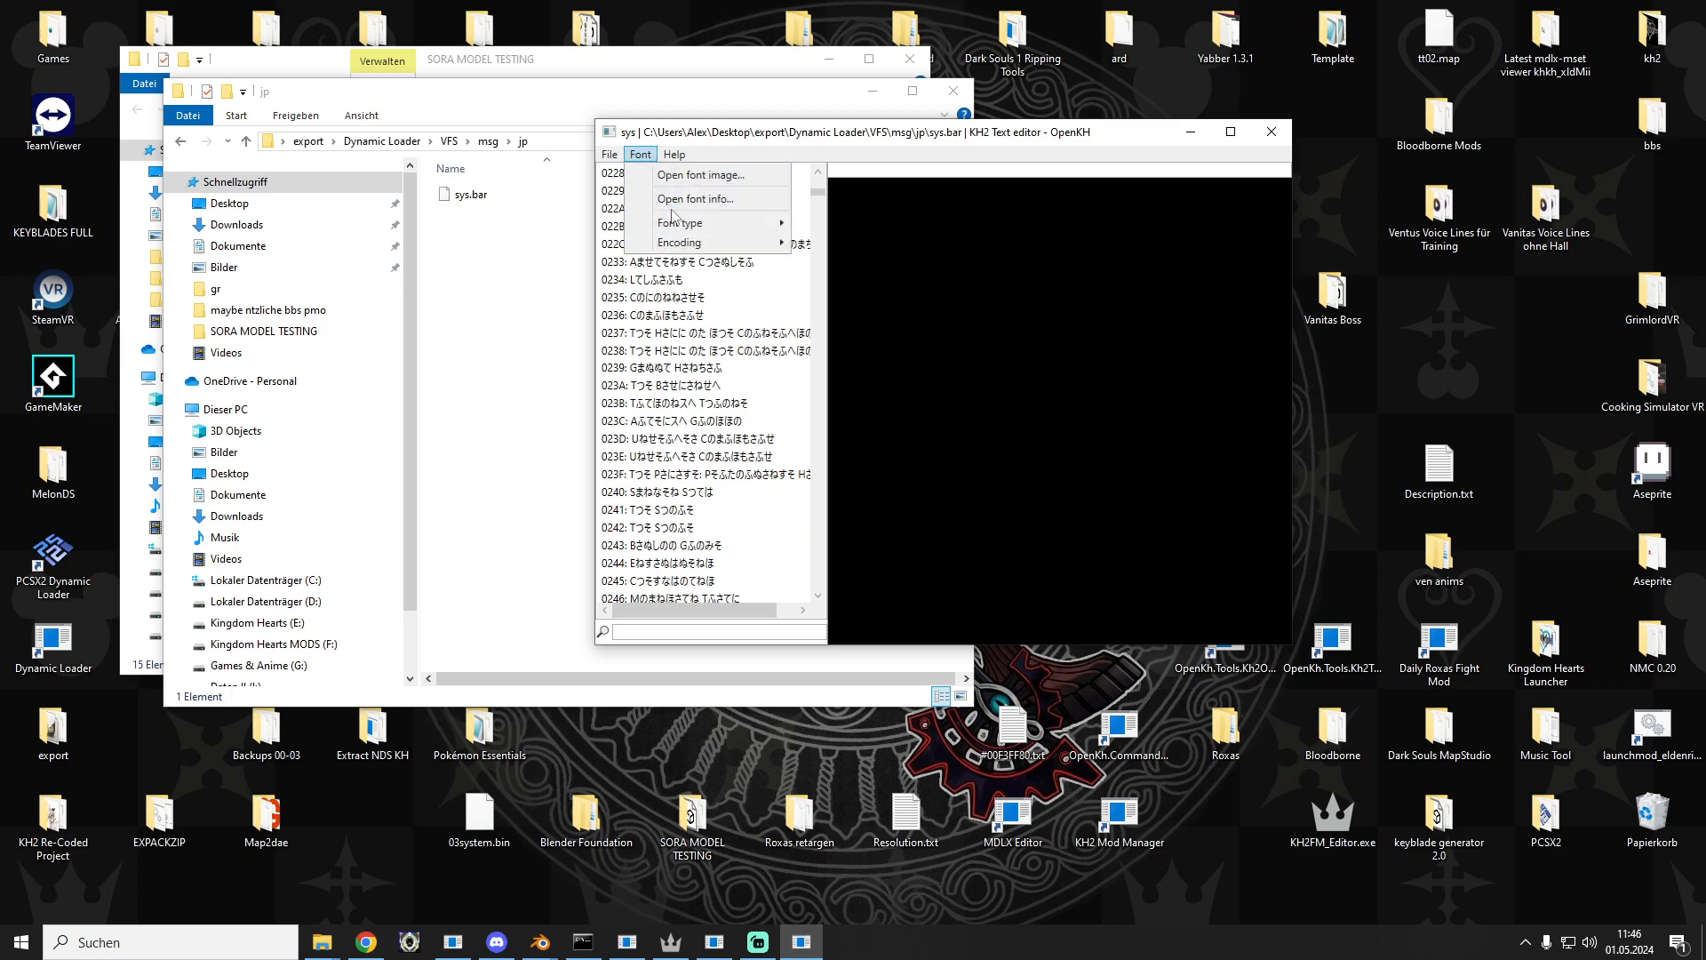
pyautogui.moveTo(686, 226)
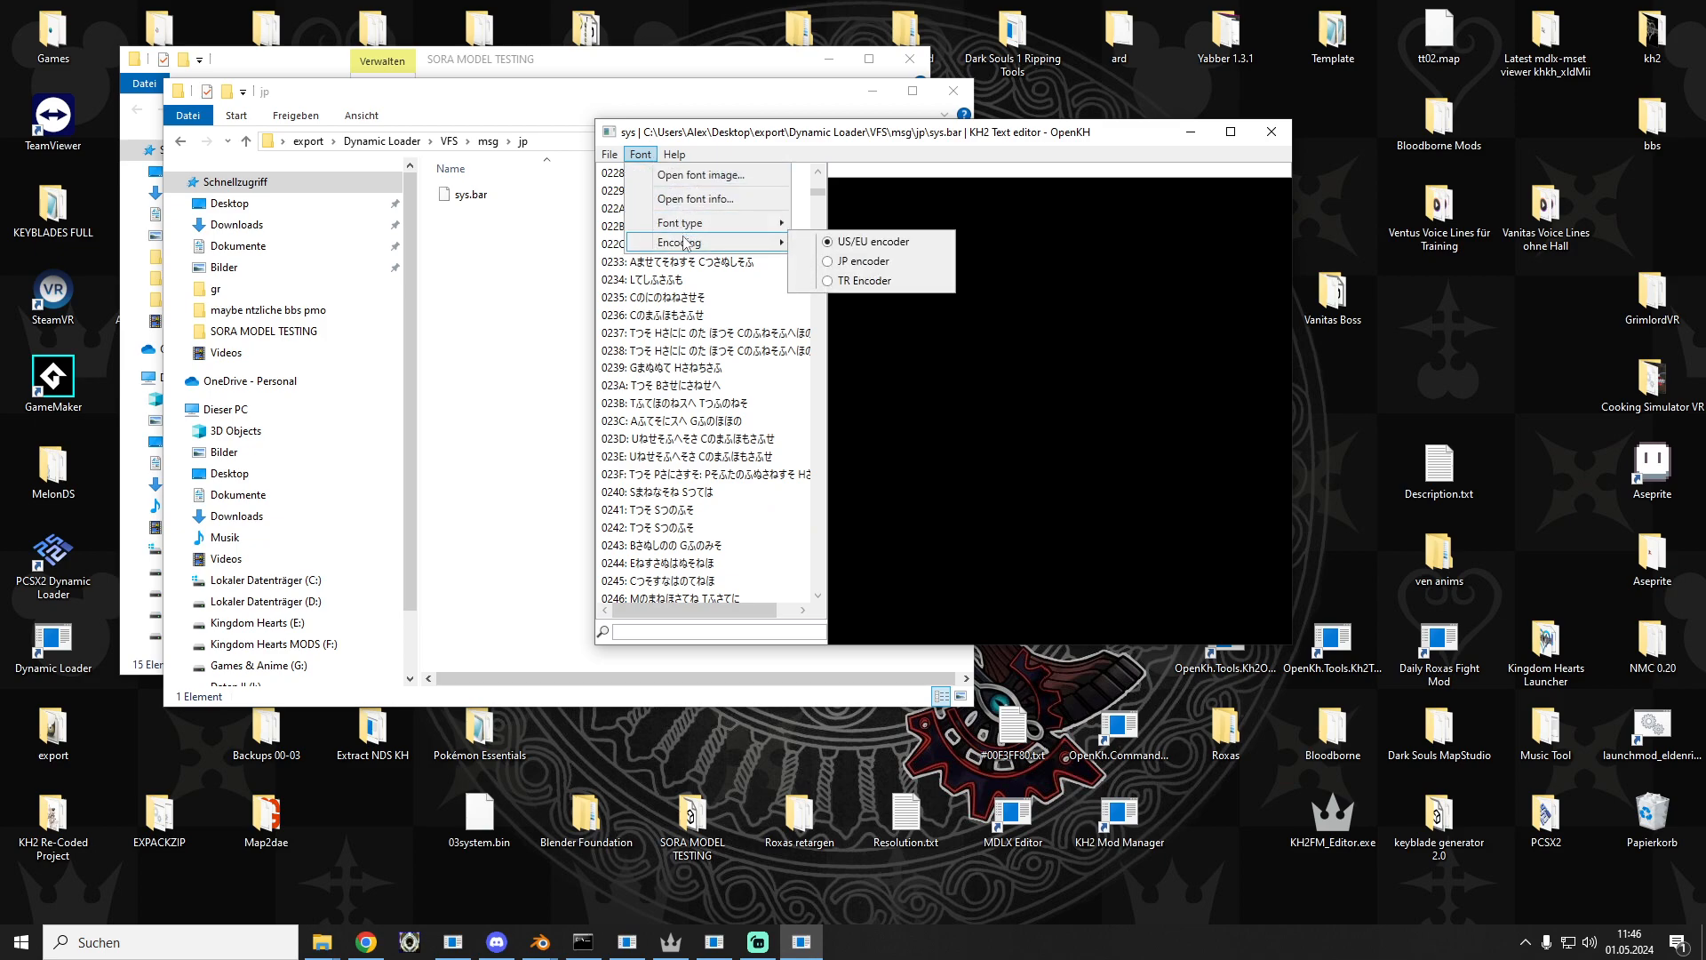
pyautogui.click(854, 243)
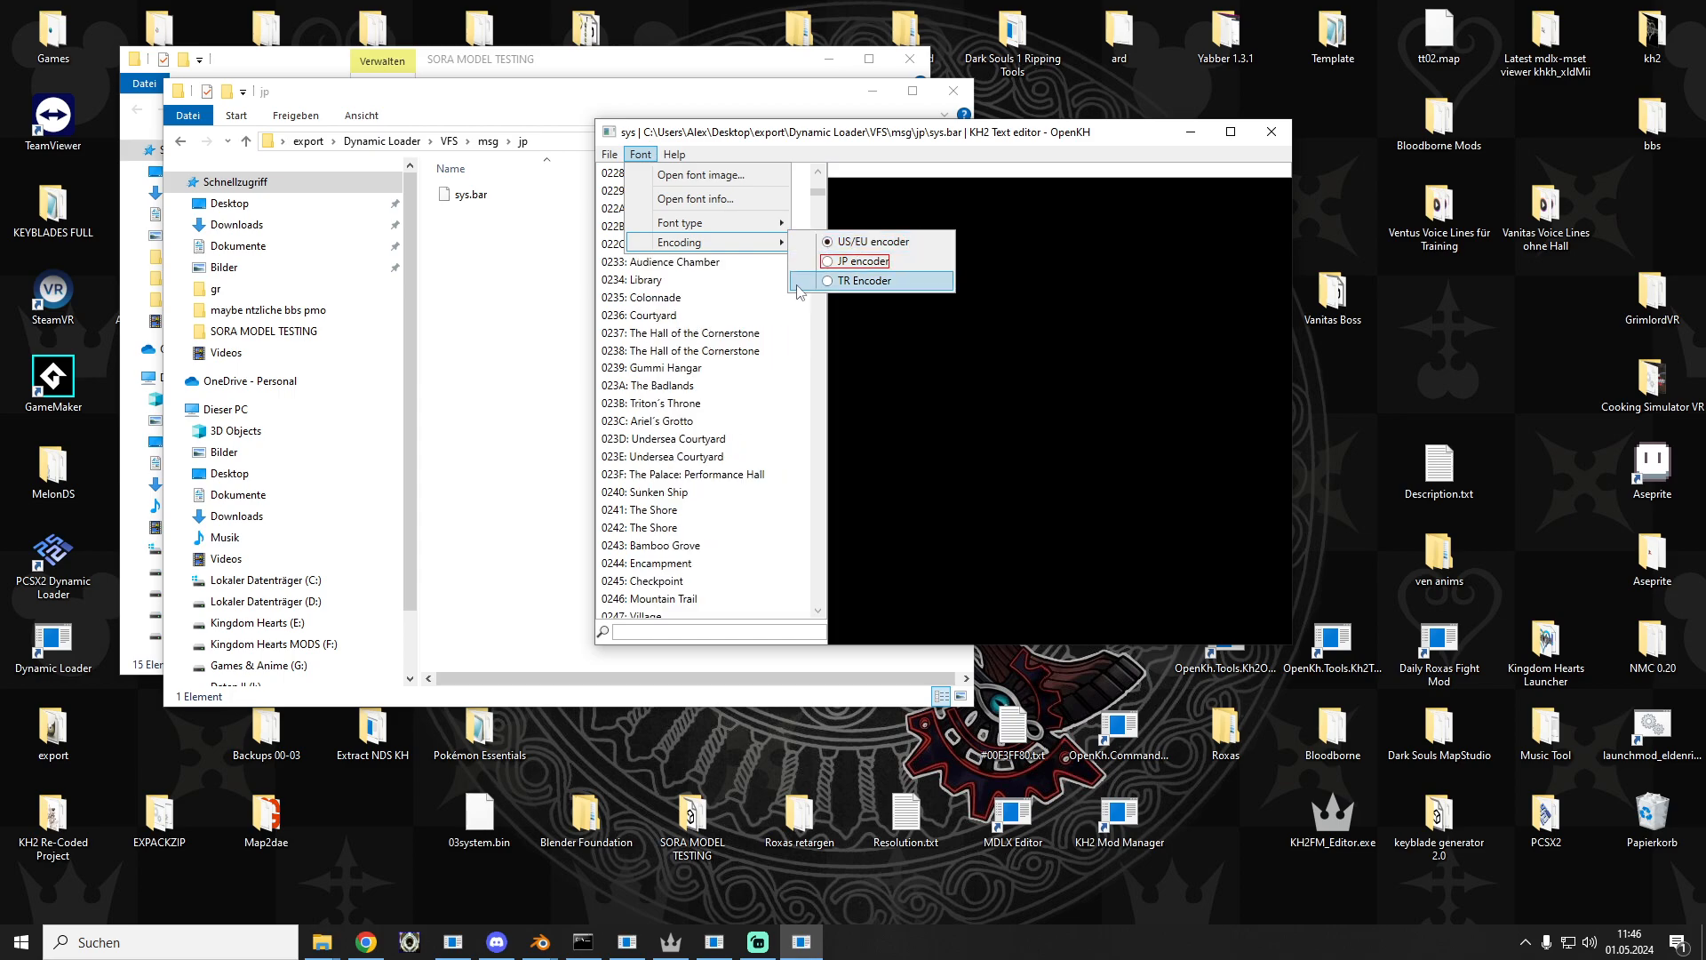
pyautogui.click(737, 299)
# Step: Filter the message list by "kingd" and select the Kingdom Key entry
pyautogui.scroll(-13, 711, 338)
pyautogui.scroll(-10, 708, 345)
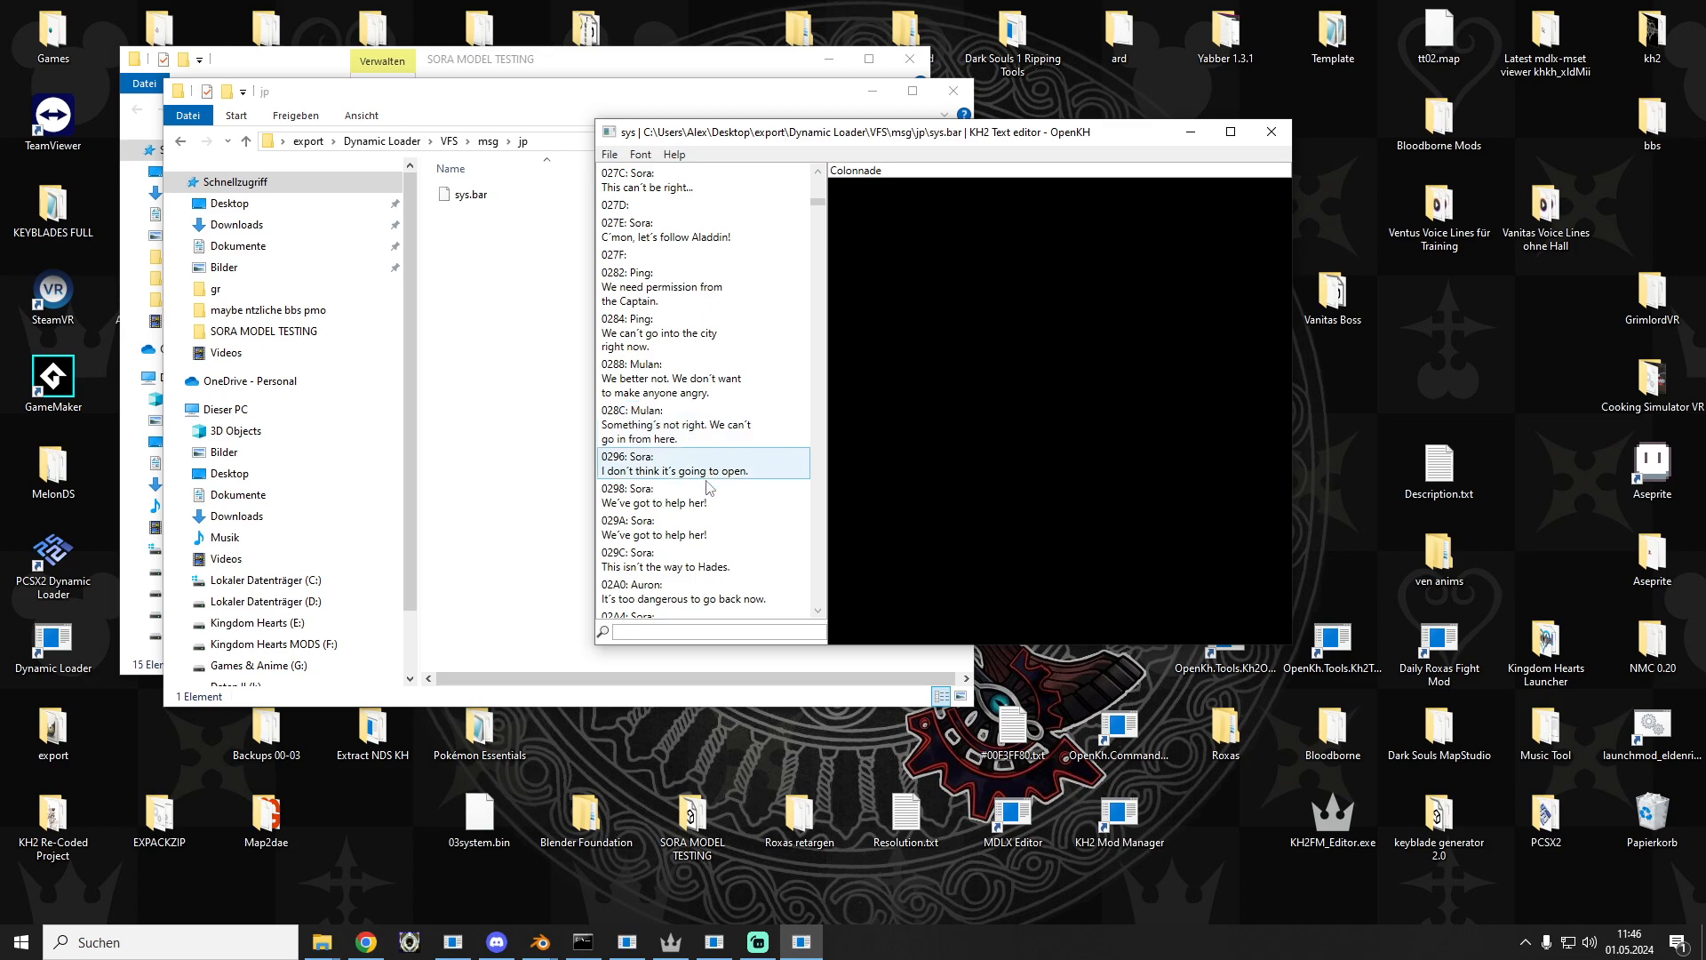
pyautogui.click(704, 631)
pyautogui.write('kingd')
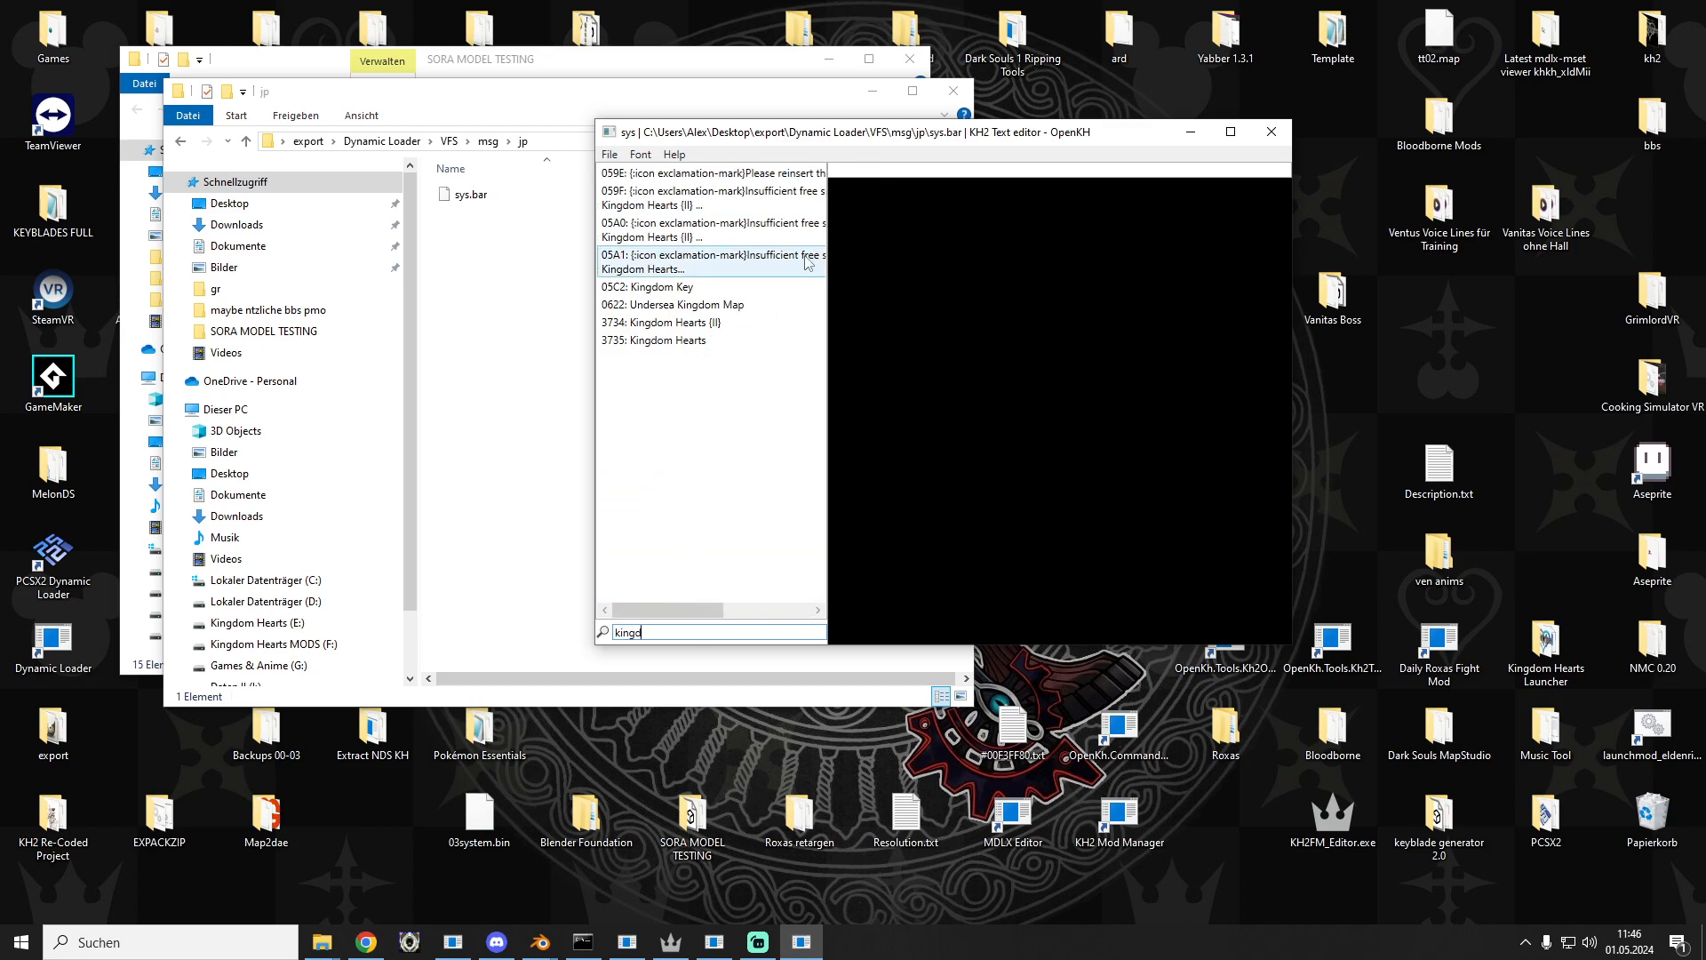
pyautogui.click(622, 286)
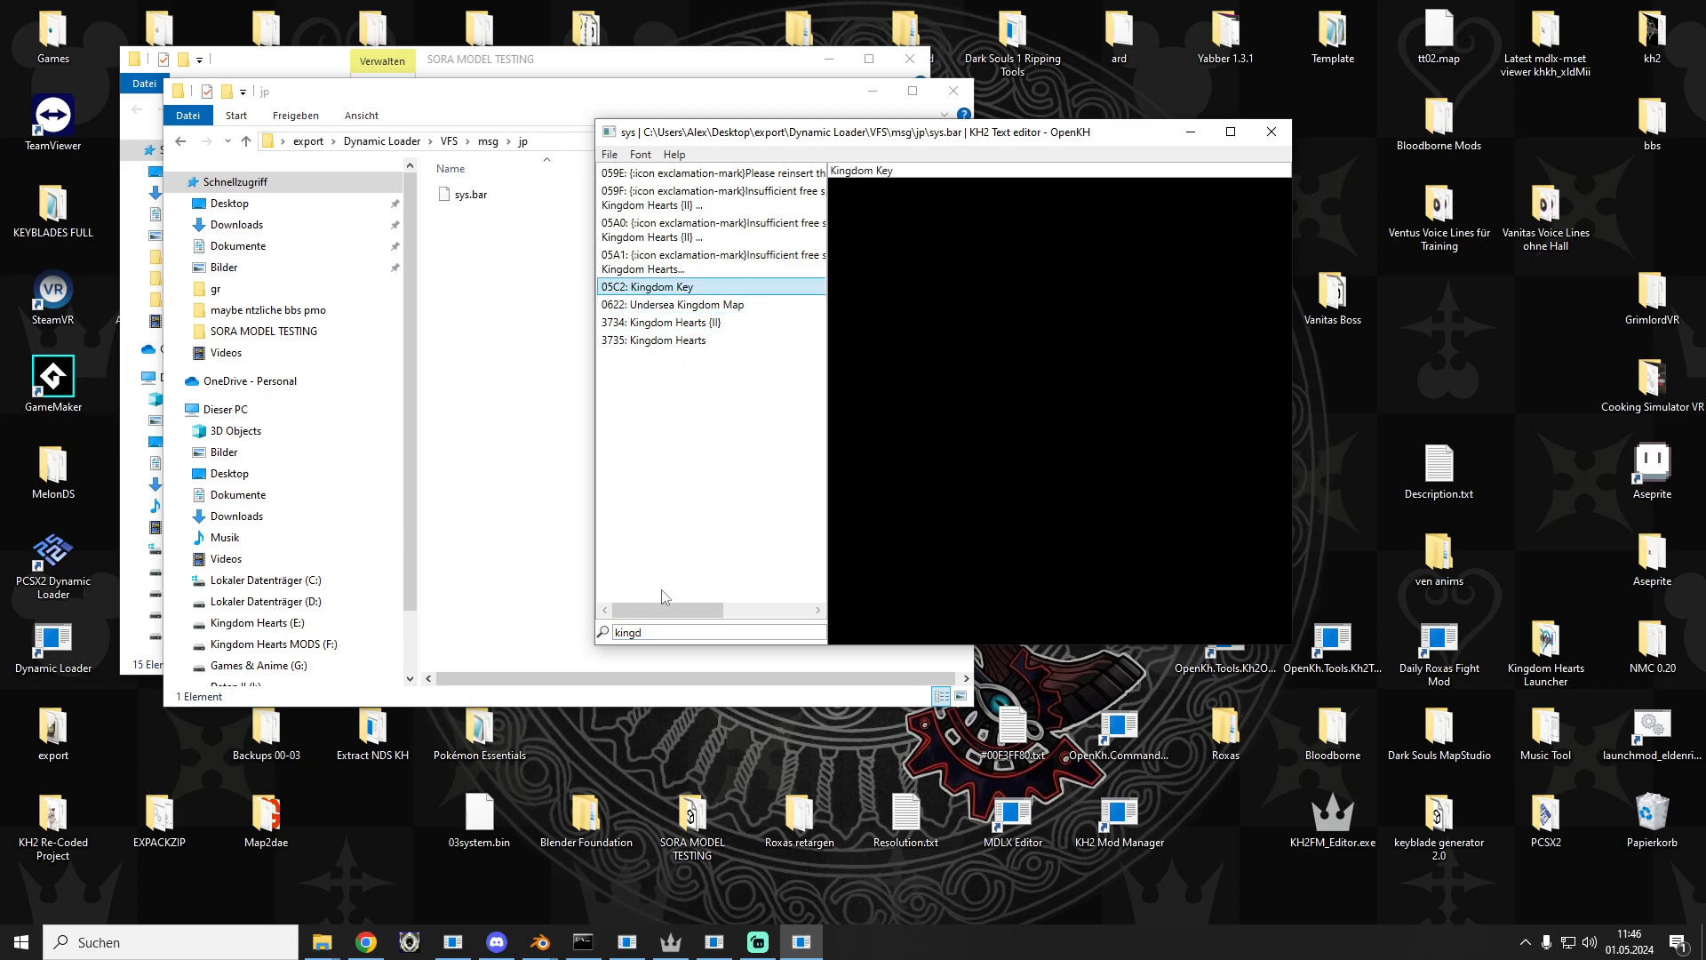
# Step: Filter the messages by "05C" and replace the Kingdom Key name in entry 05C2 with "BBS Ultima"
pyautogui.click(657, 636)
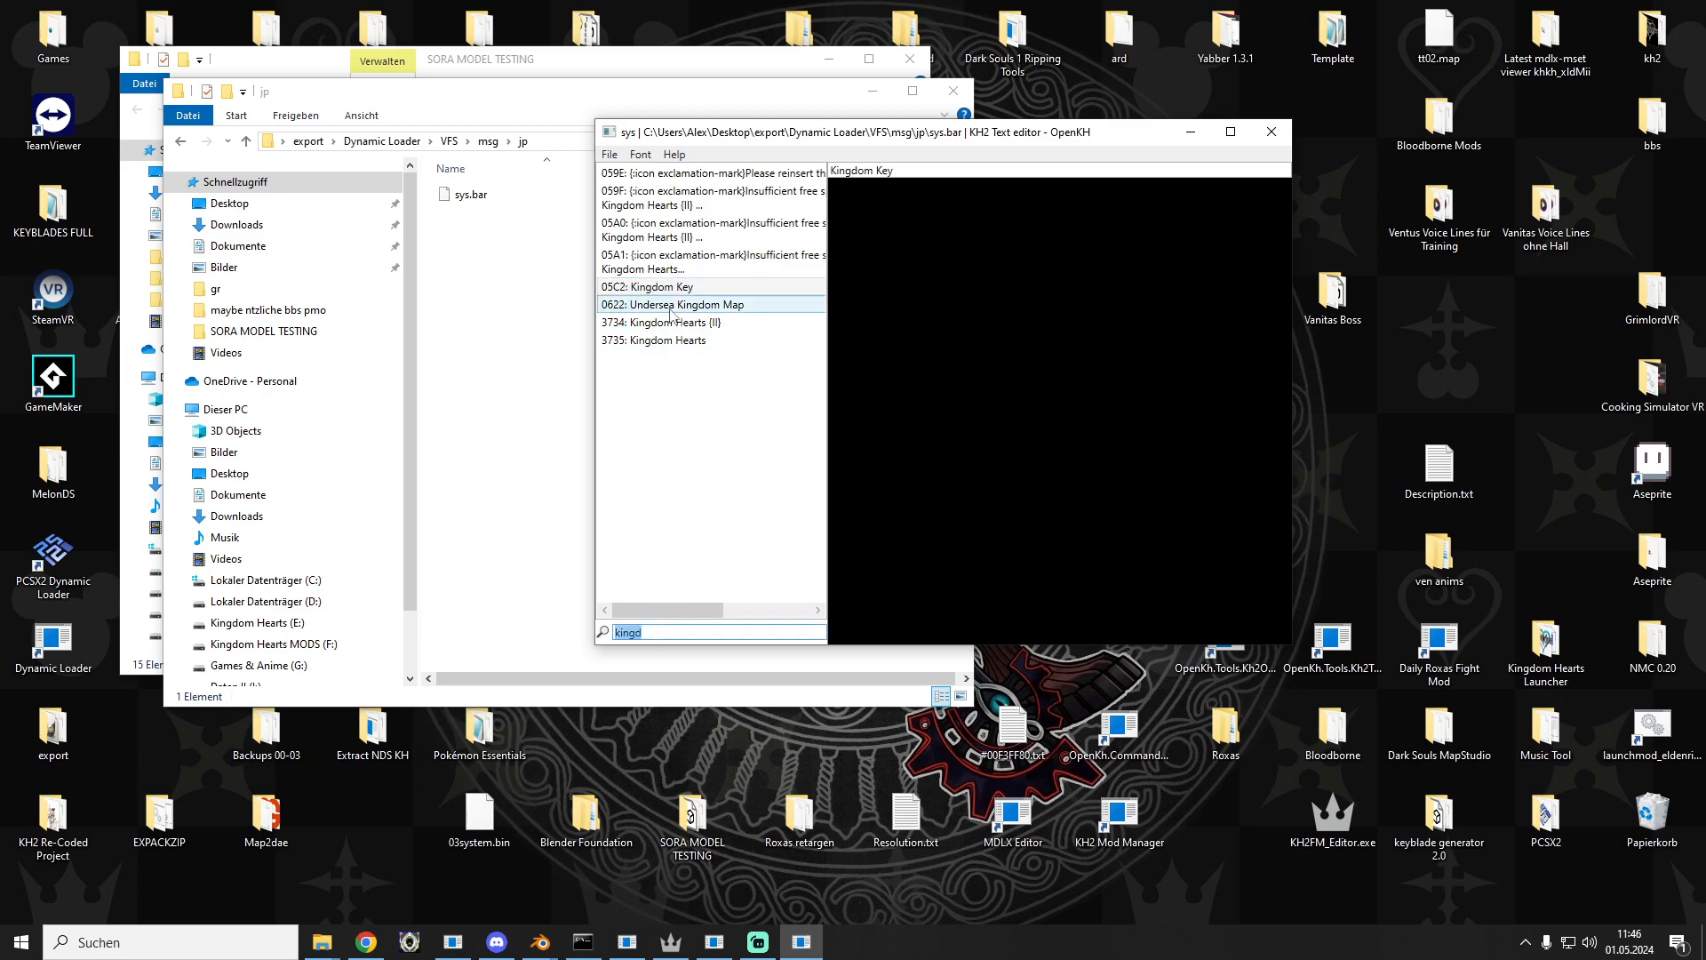
pyautogui.write('05C')
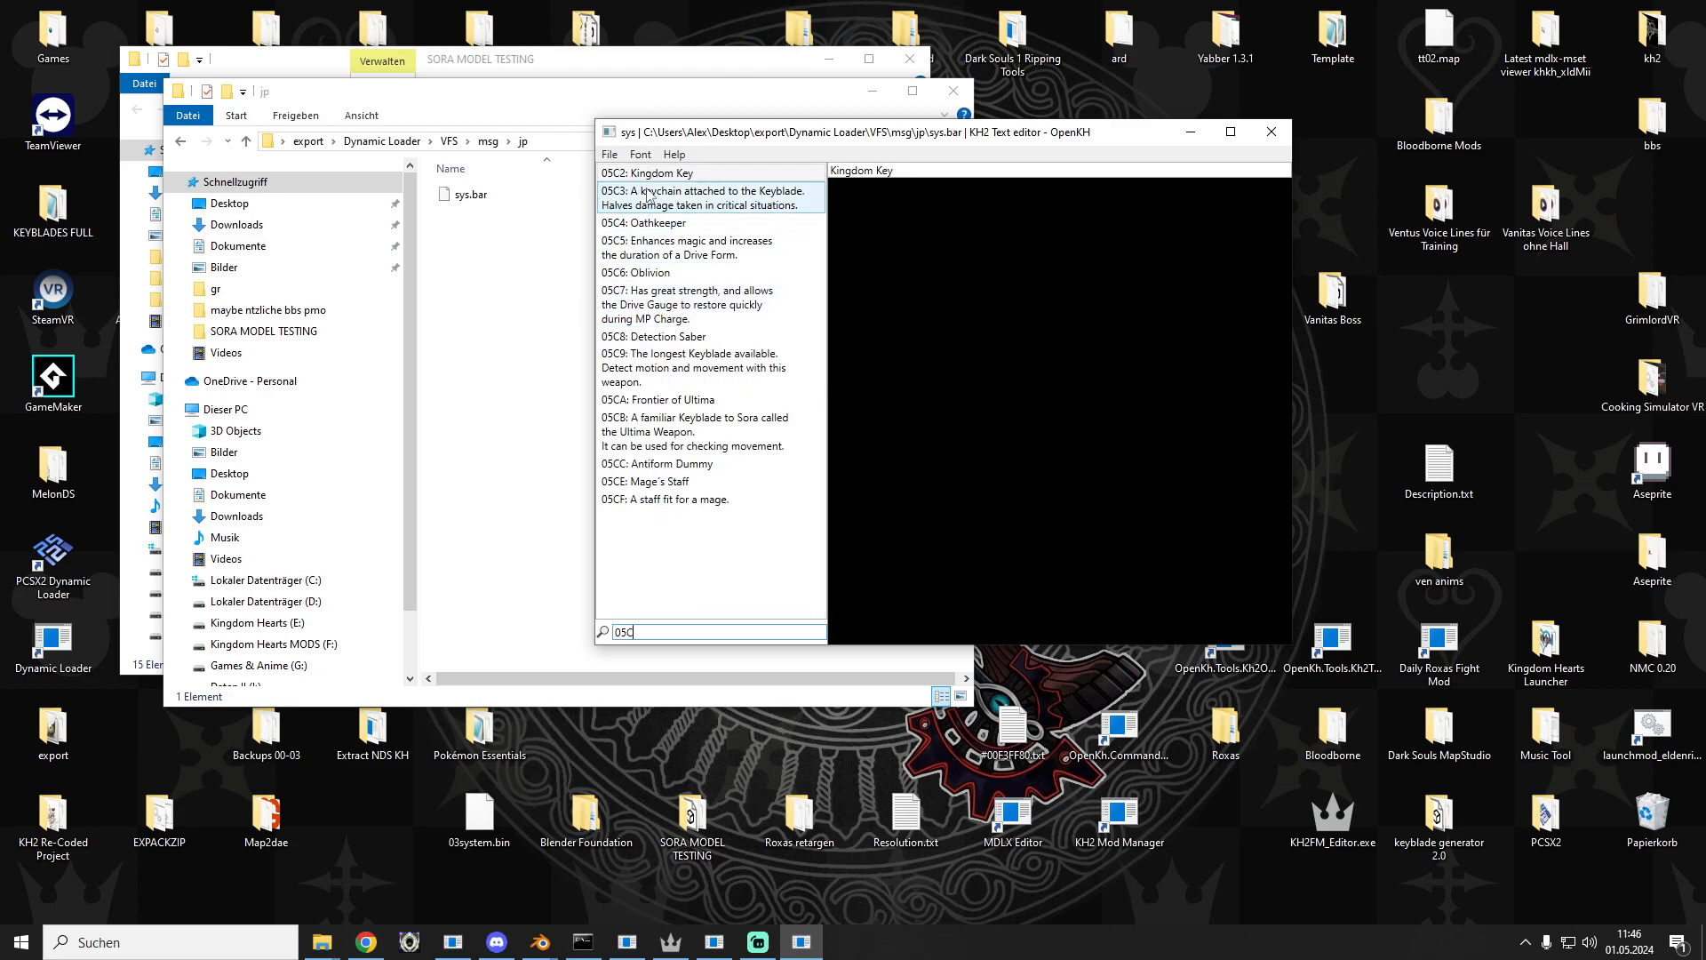
pyautogui.click(673, 175)
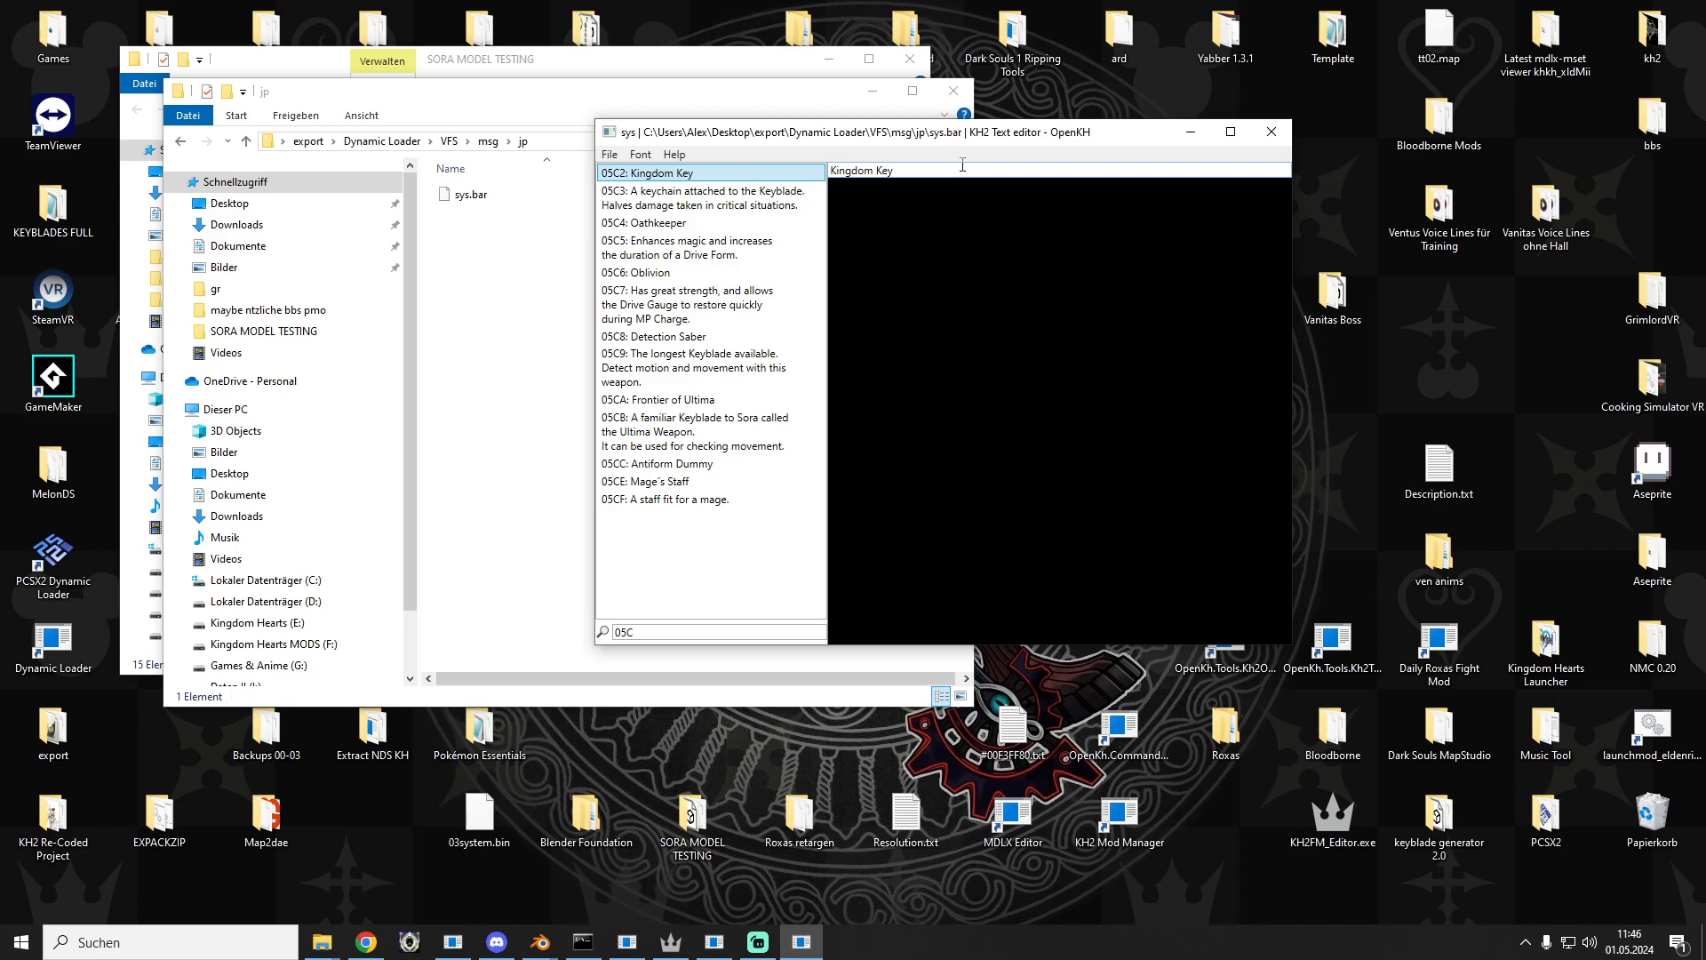
pyautogui.moveTo(963, 166); pyautogui.dragTo(722, 166)
pyautogui.write('BBS Ultima')
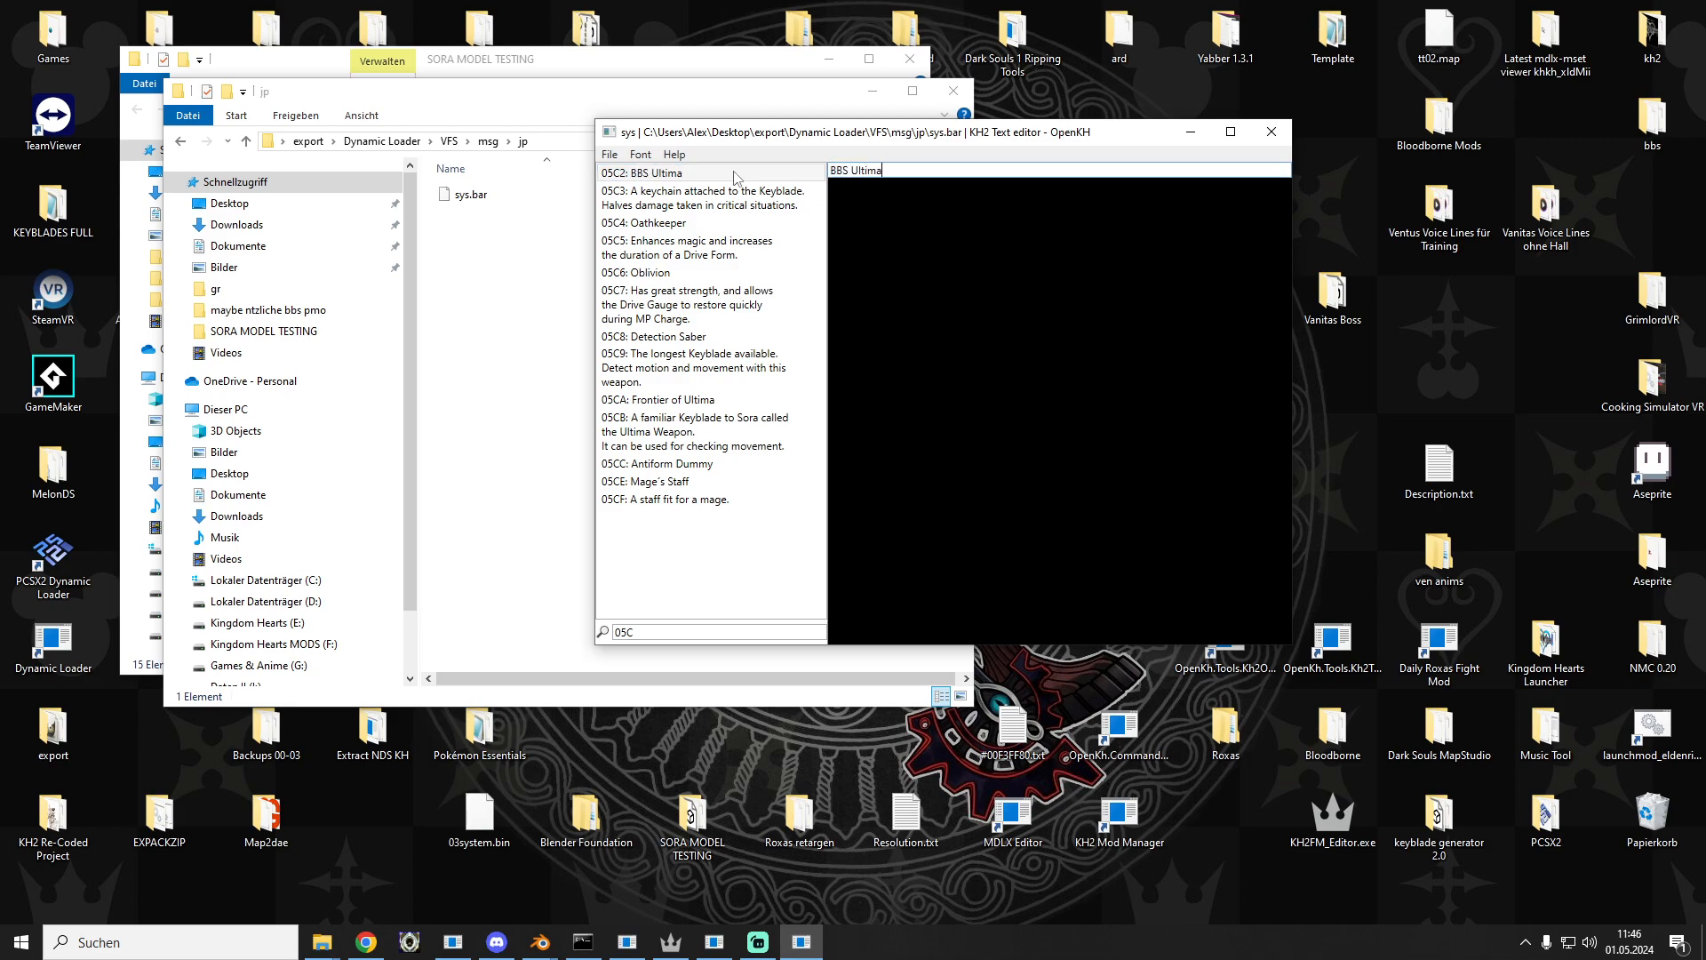
# Step: Replace the description in entry 05C3 with "I changed the text of this" and "Keyblade!" on two lines, and review both edited entries
pyautogui.click(704, 201)
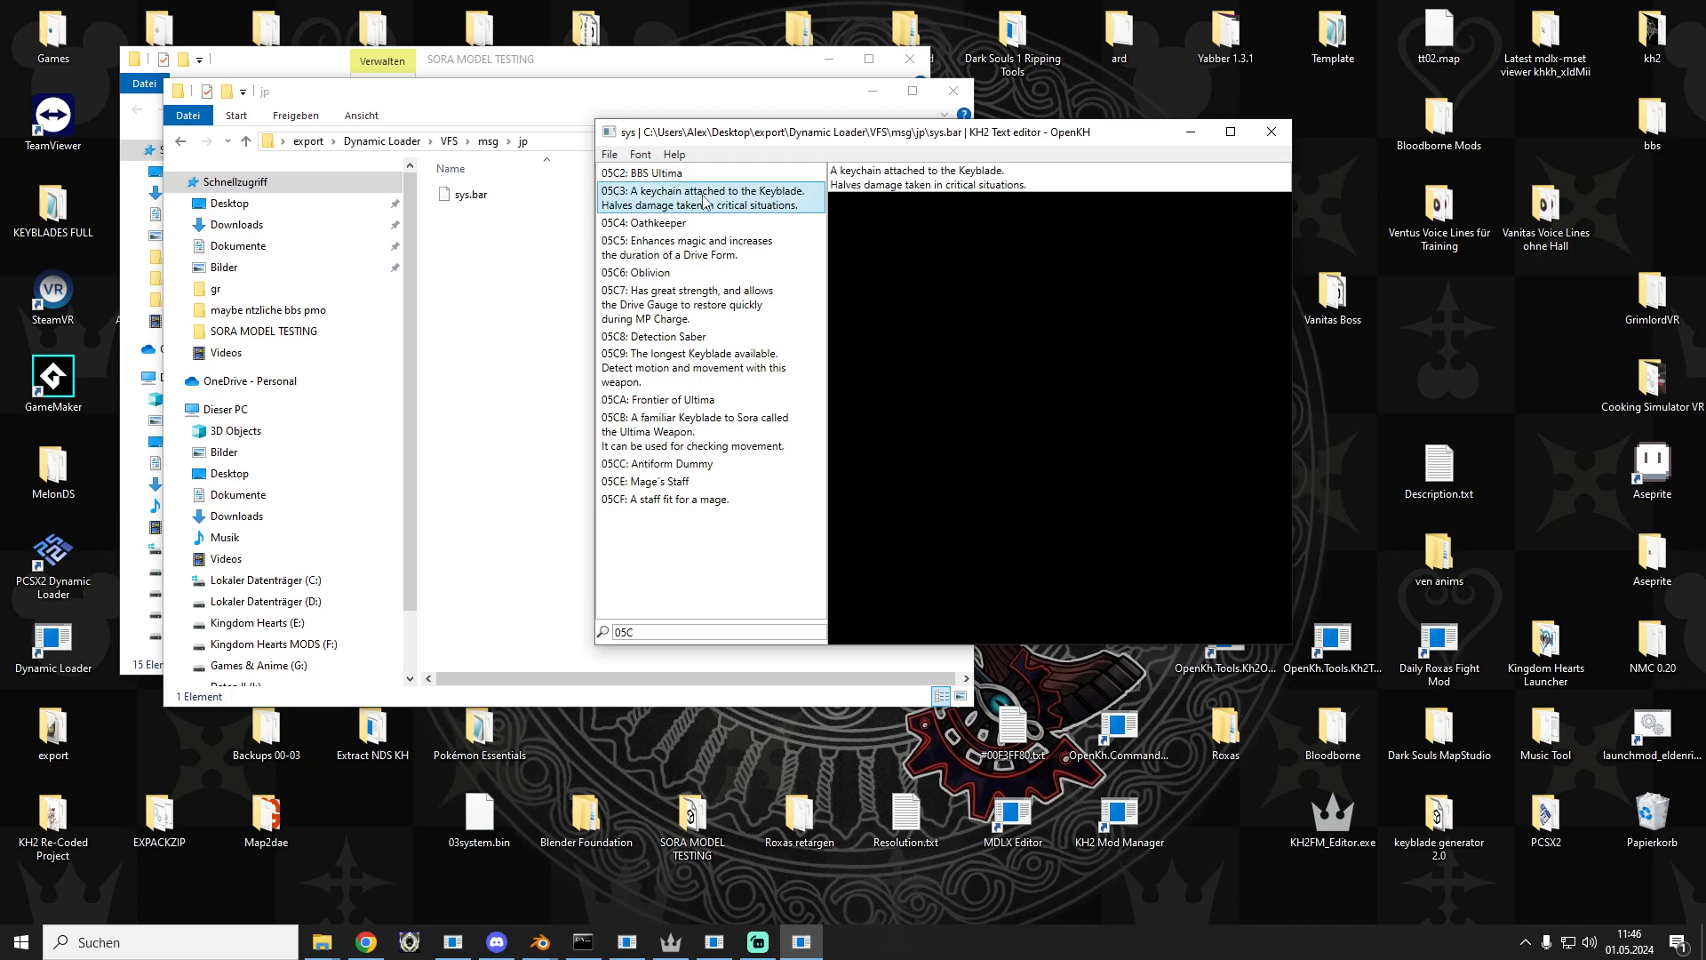
pyautogui.moveTo(1039, 181); pyautogui.dragTo(745, 142)
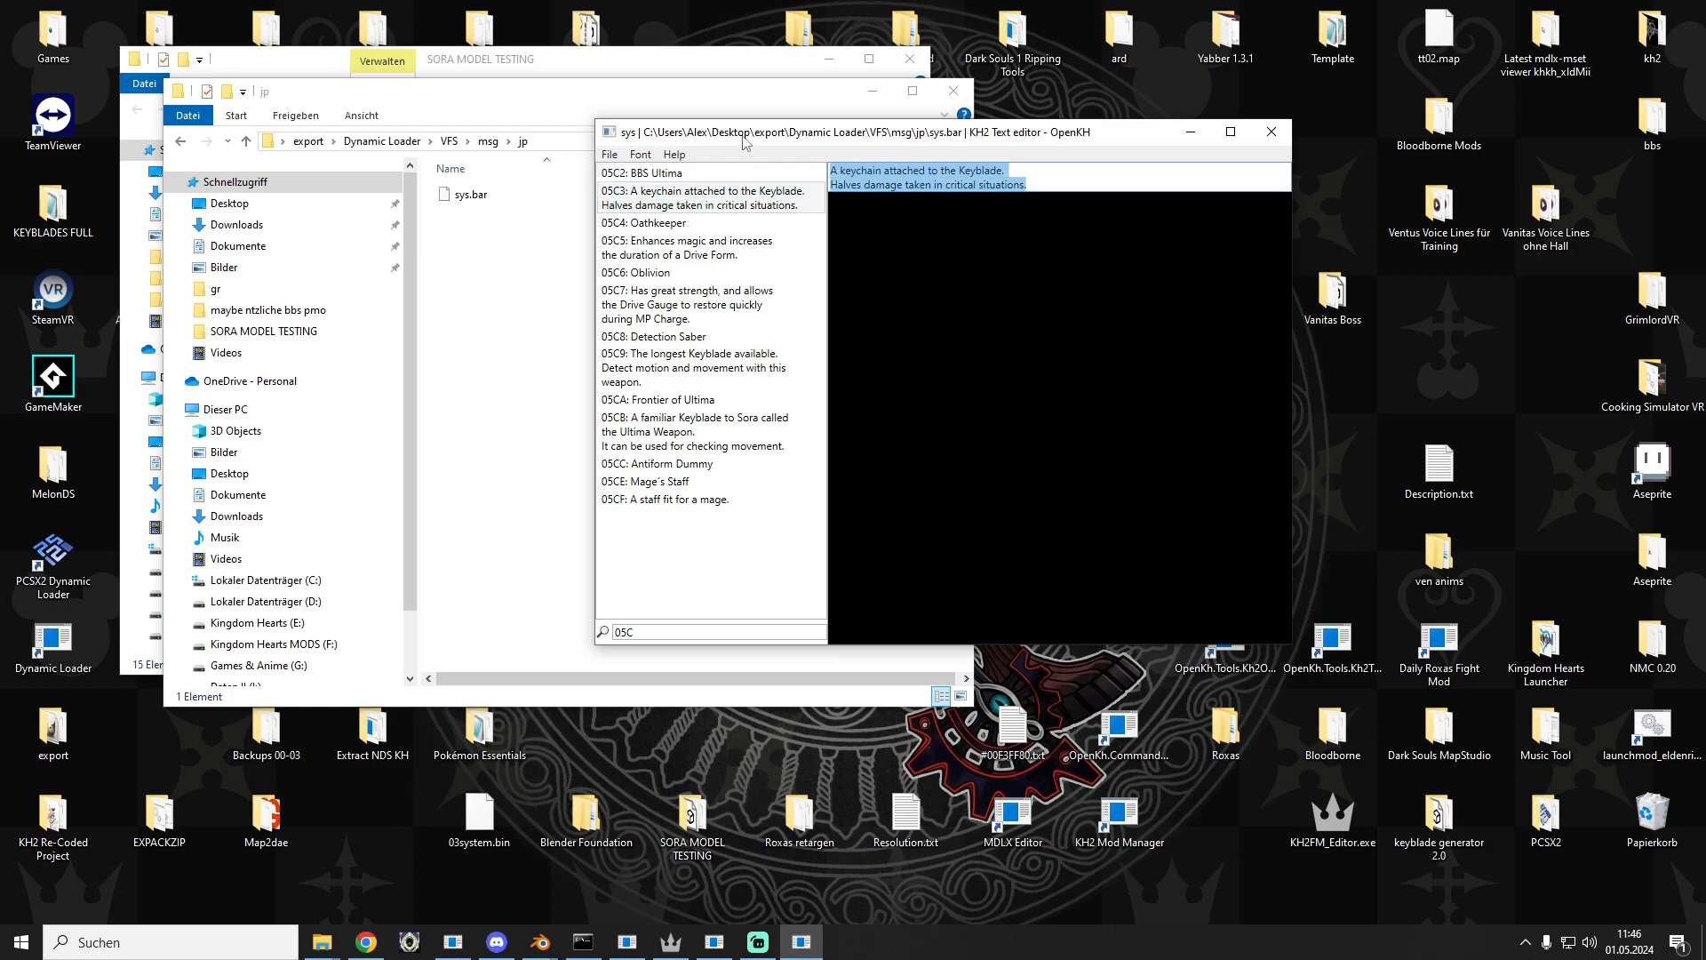
pyautogui.write('I')
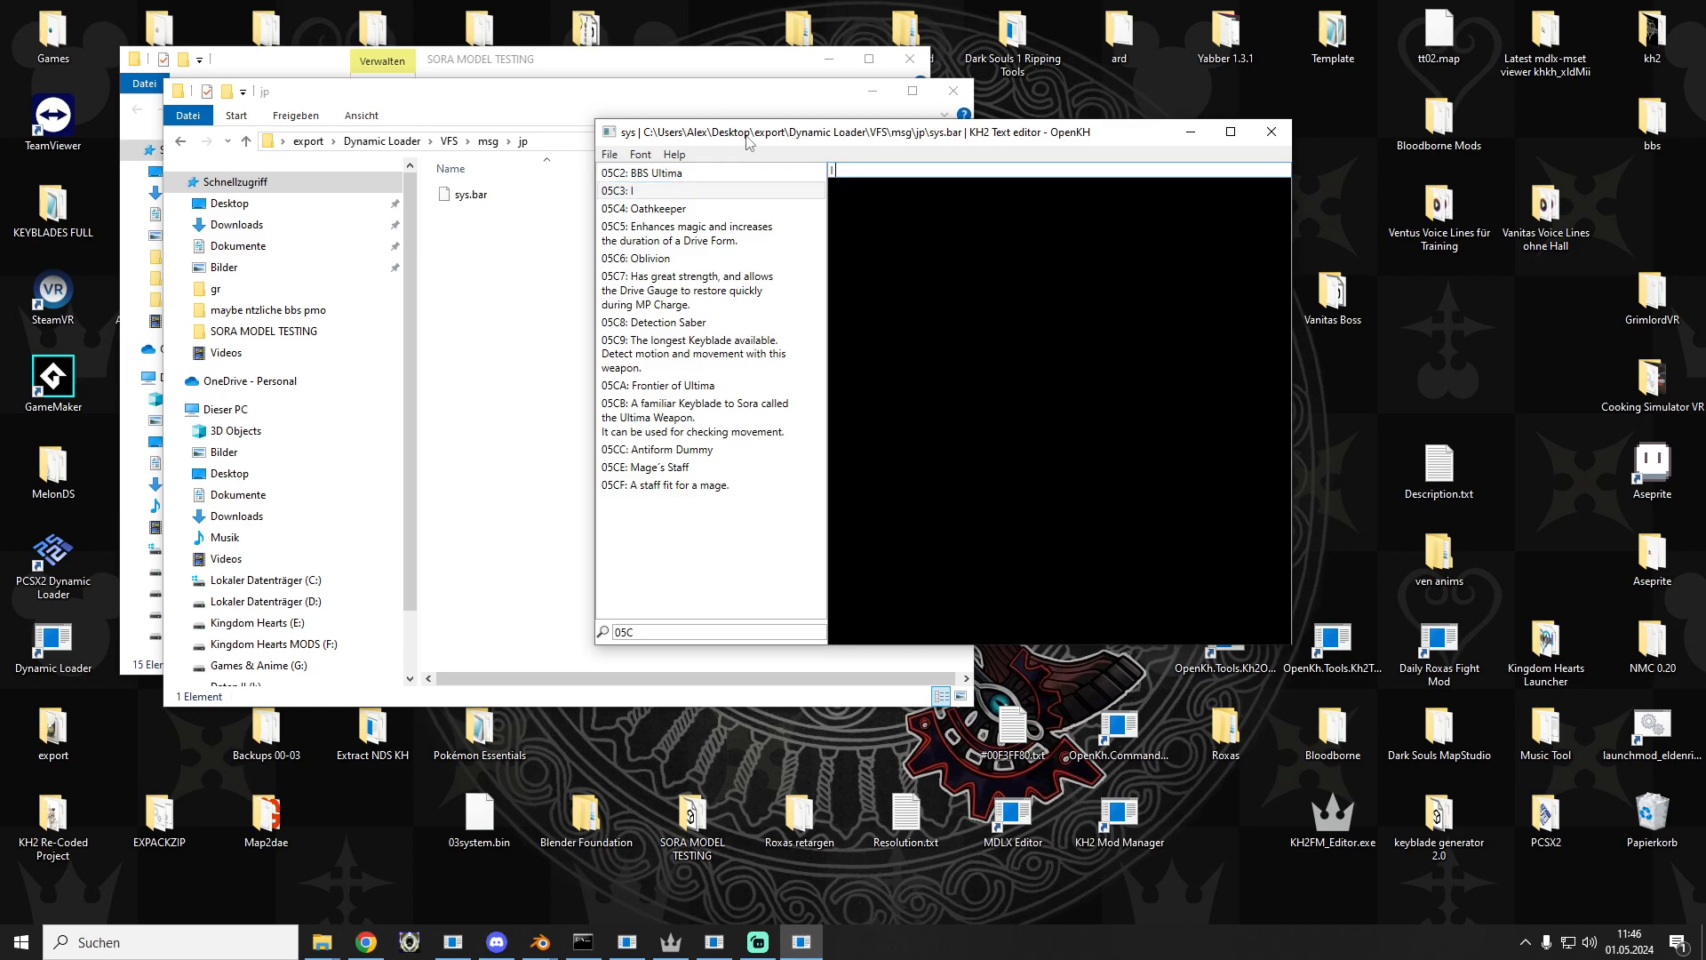
pyautogui.write(' changed the text of this')
pyautogui.press('Return')
pyautogui.write('Keyblade')
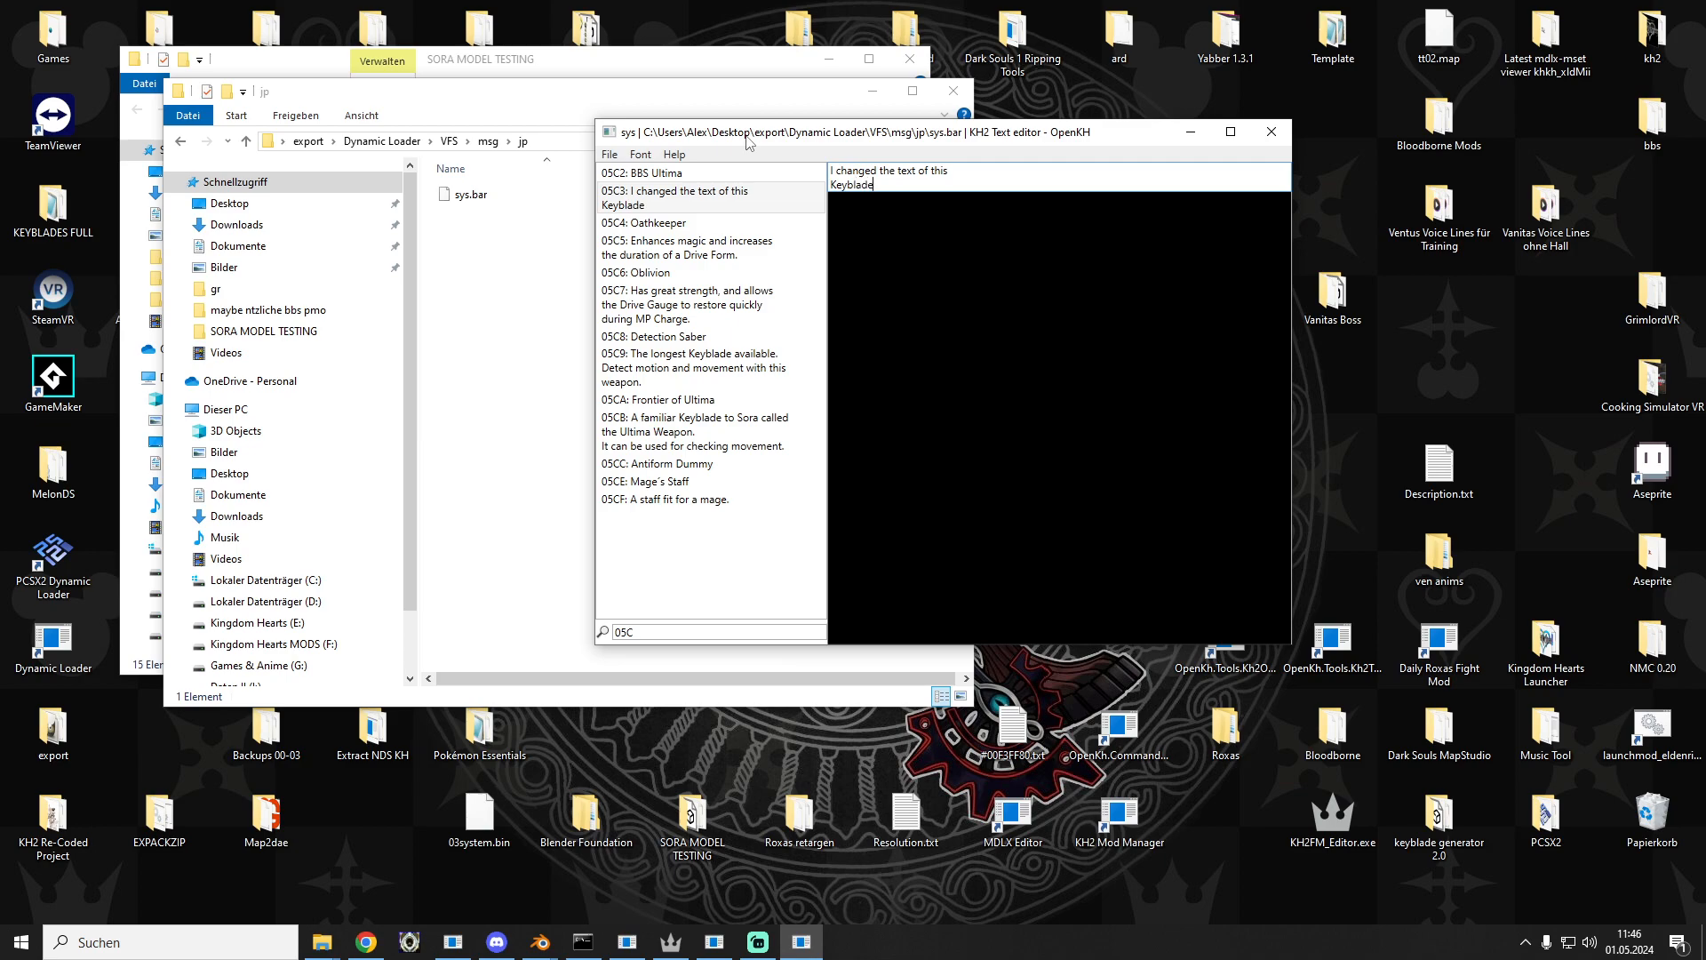
pyautogui.click(656, 174)
pyautogui.click(679, 195)
pyautogui.click(692, 170)
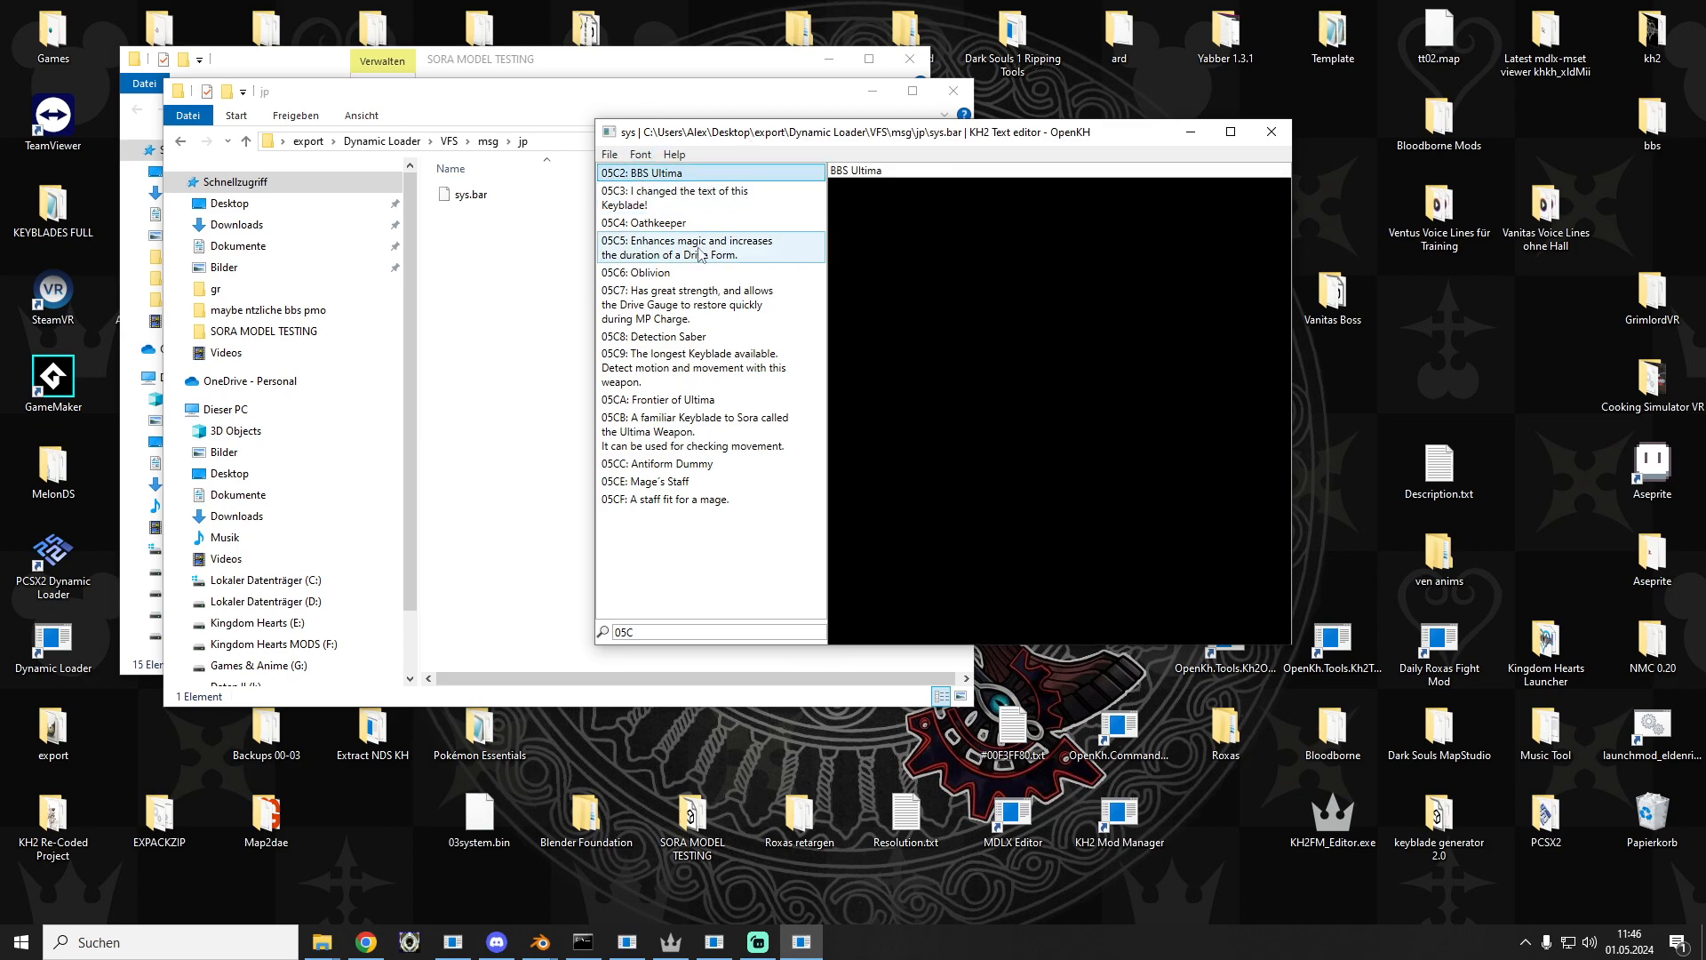
# Step: Save the edited messages over the existing sys.bar in the msg/jp folder and select description entry 05C3
pyautogui.click(609, 154)
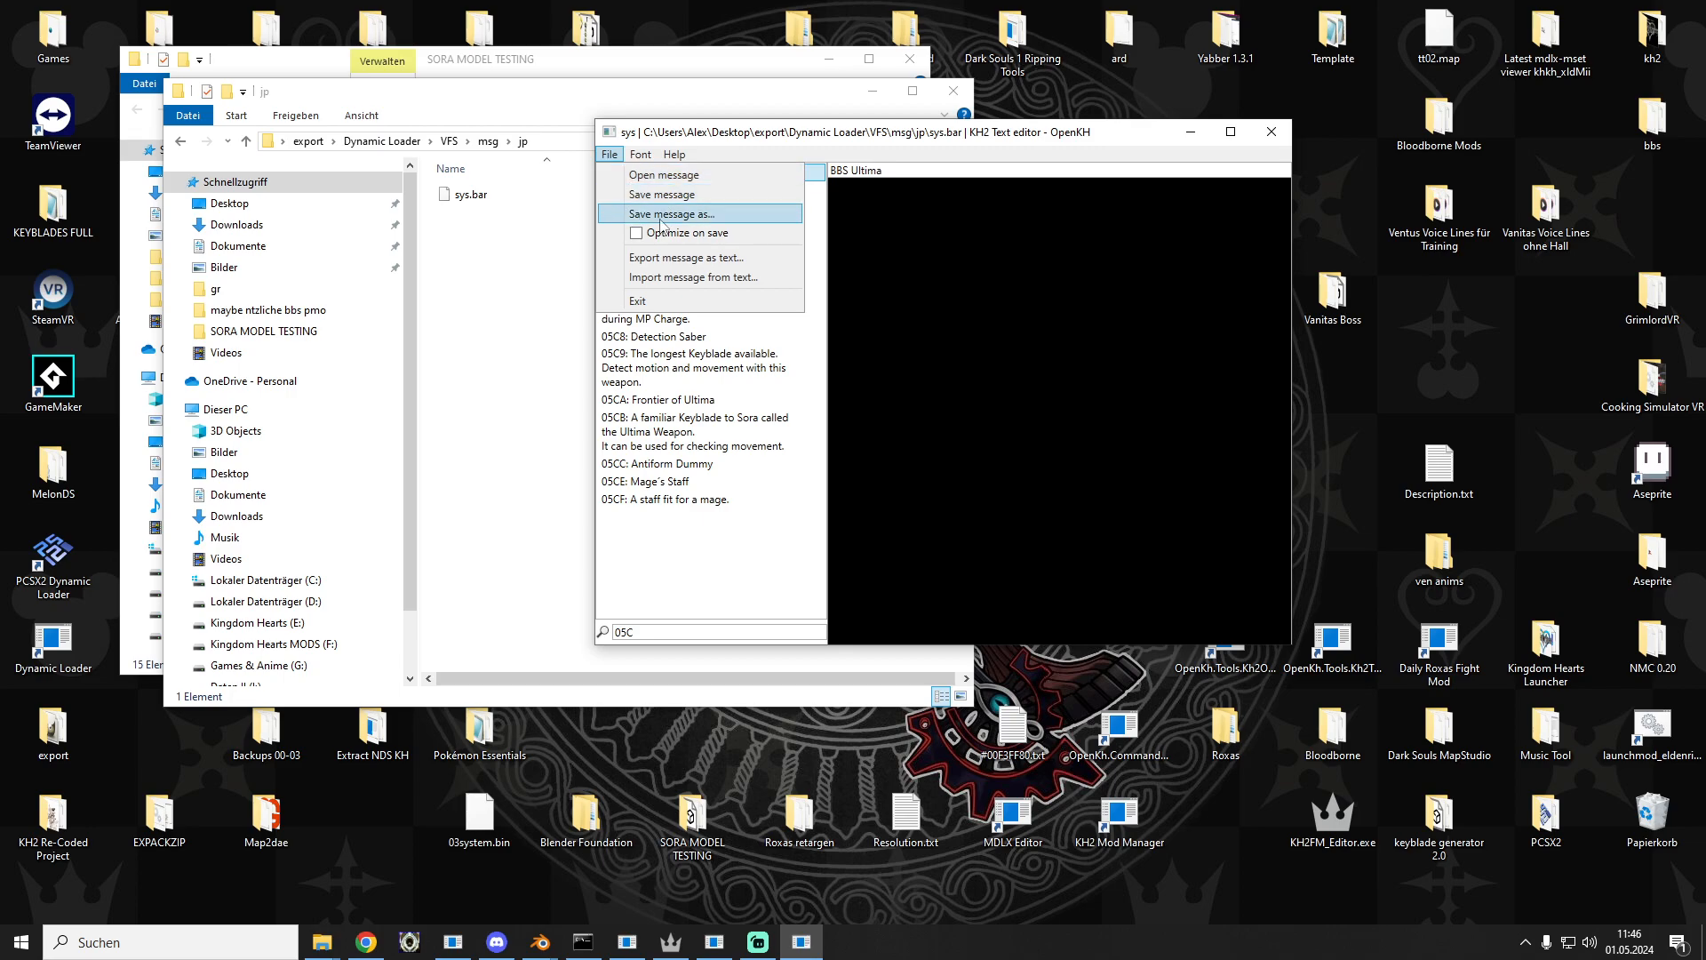
pyautogui.click(663, 216)
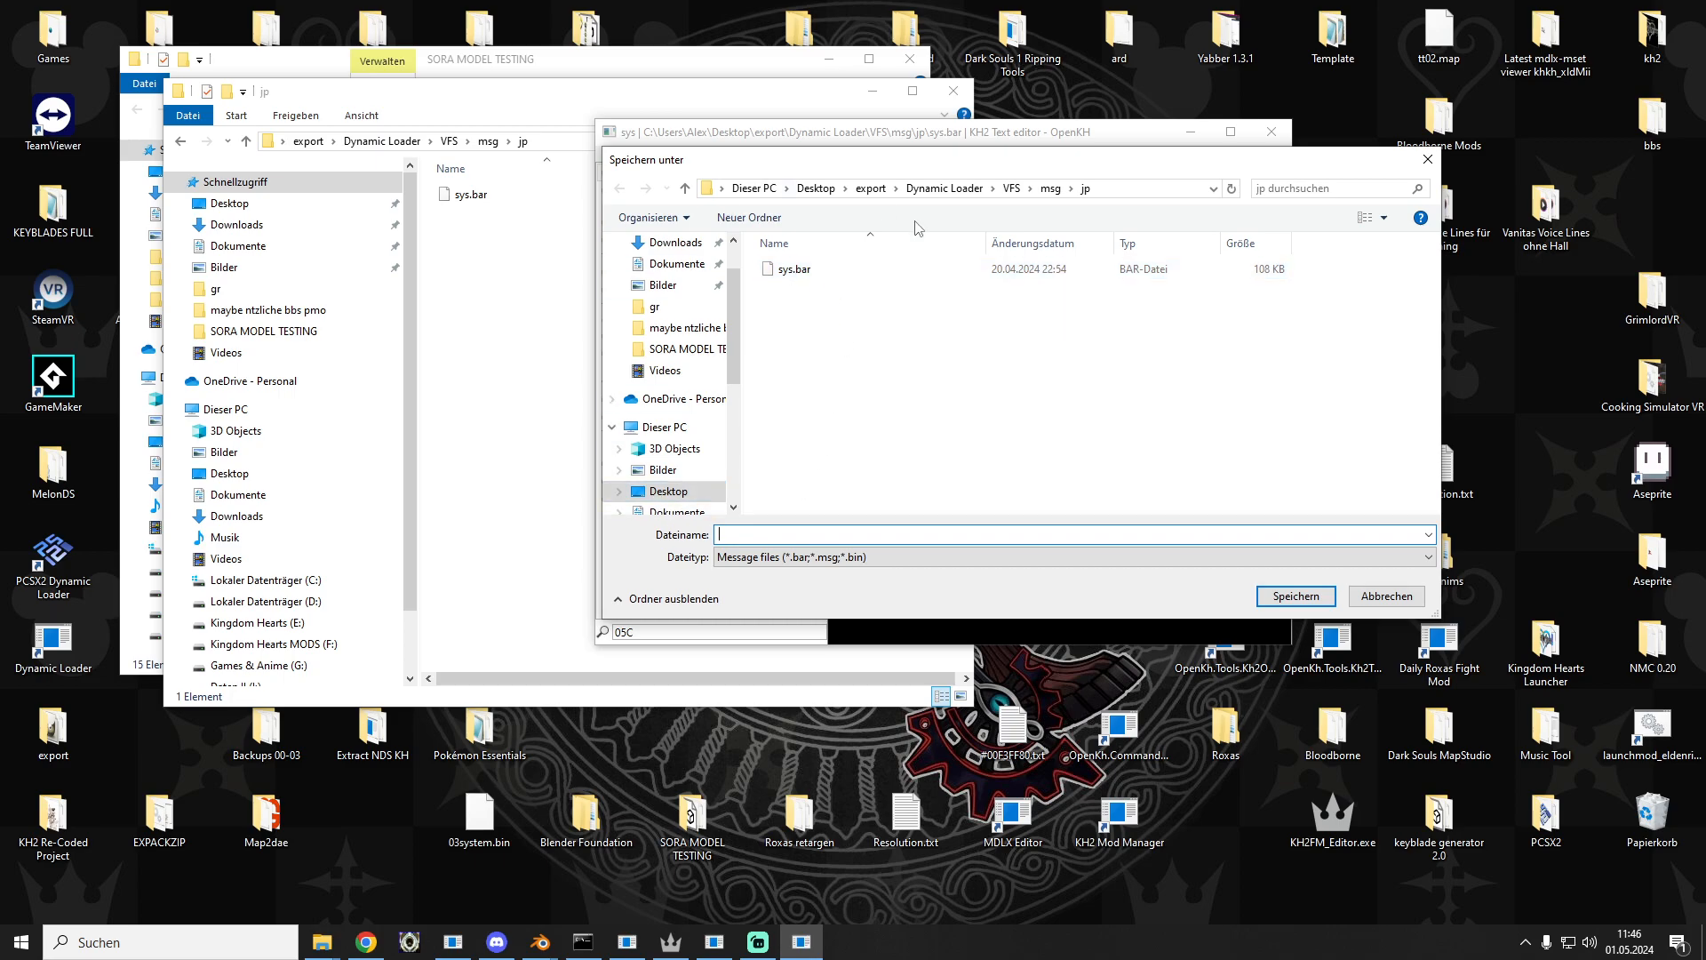
pyautogui.doubleClick(793, 270)
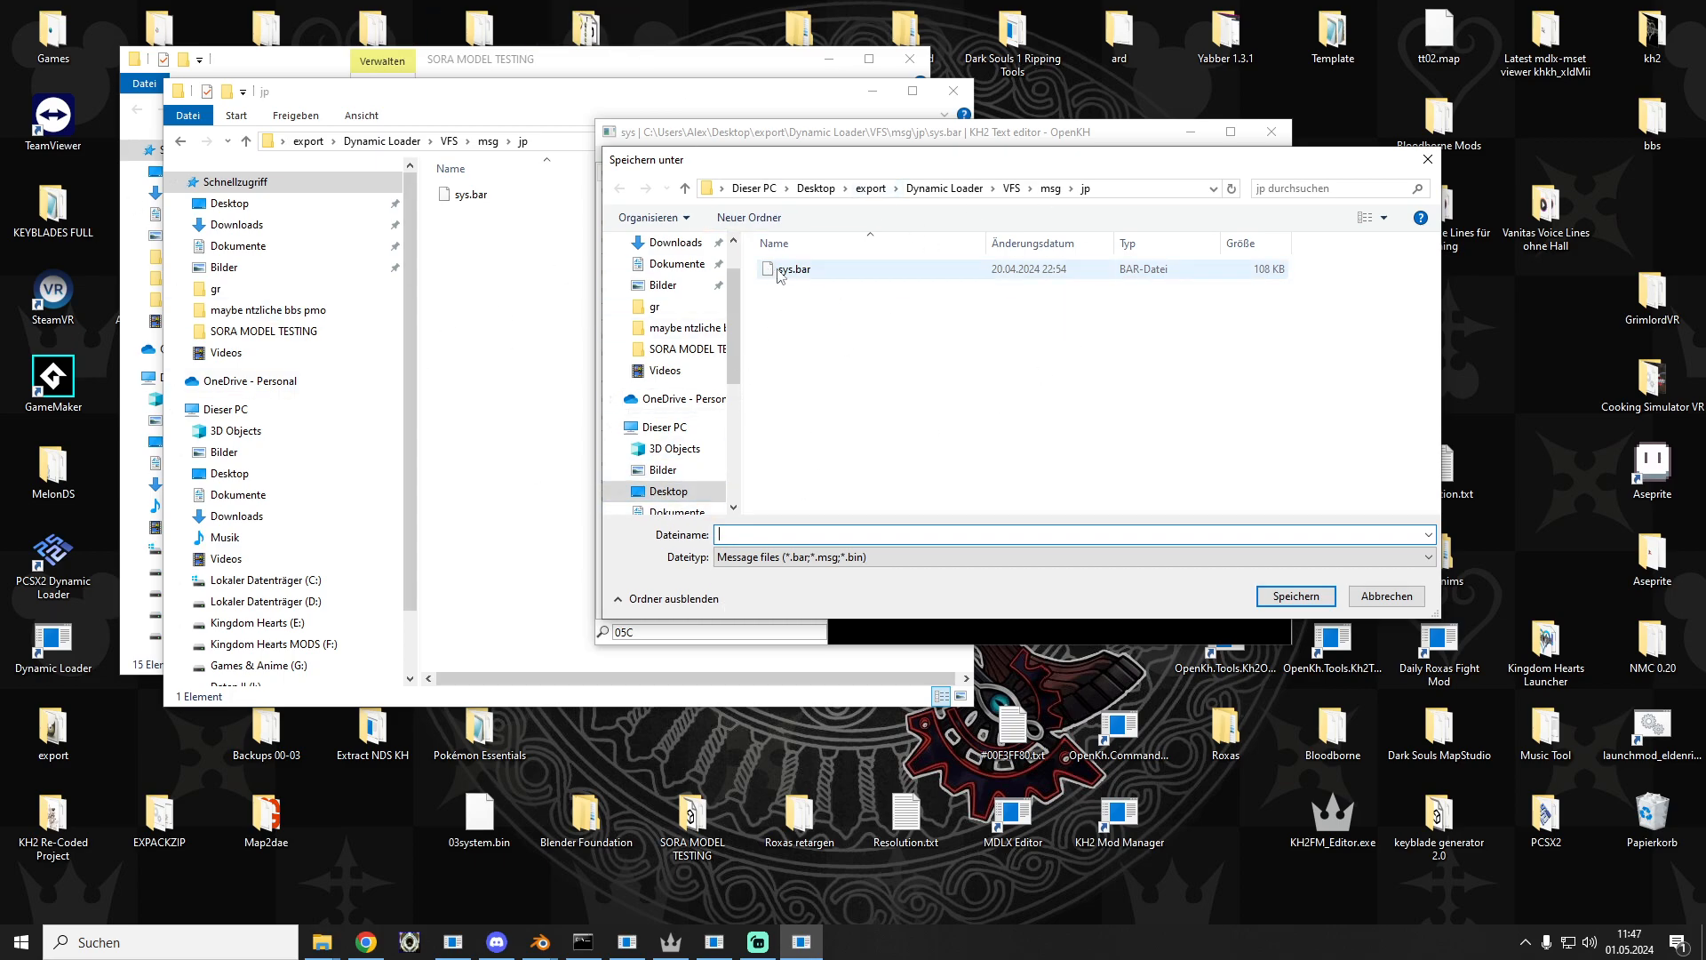
pyautogui.click(887, 534)
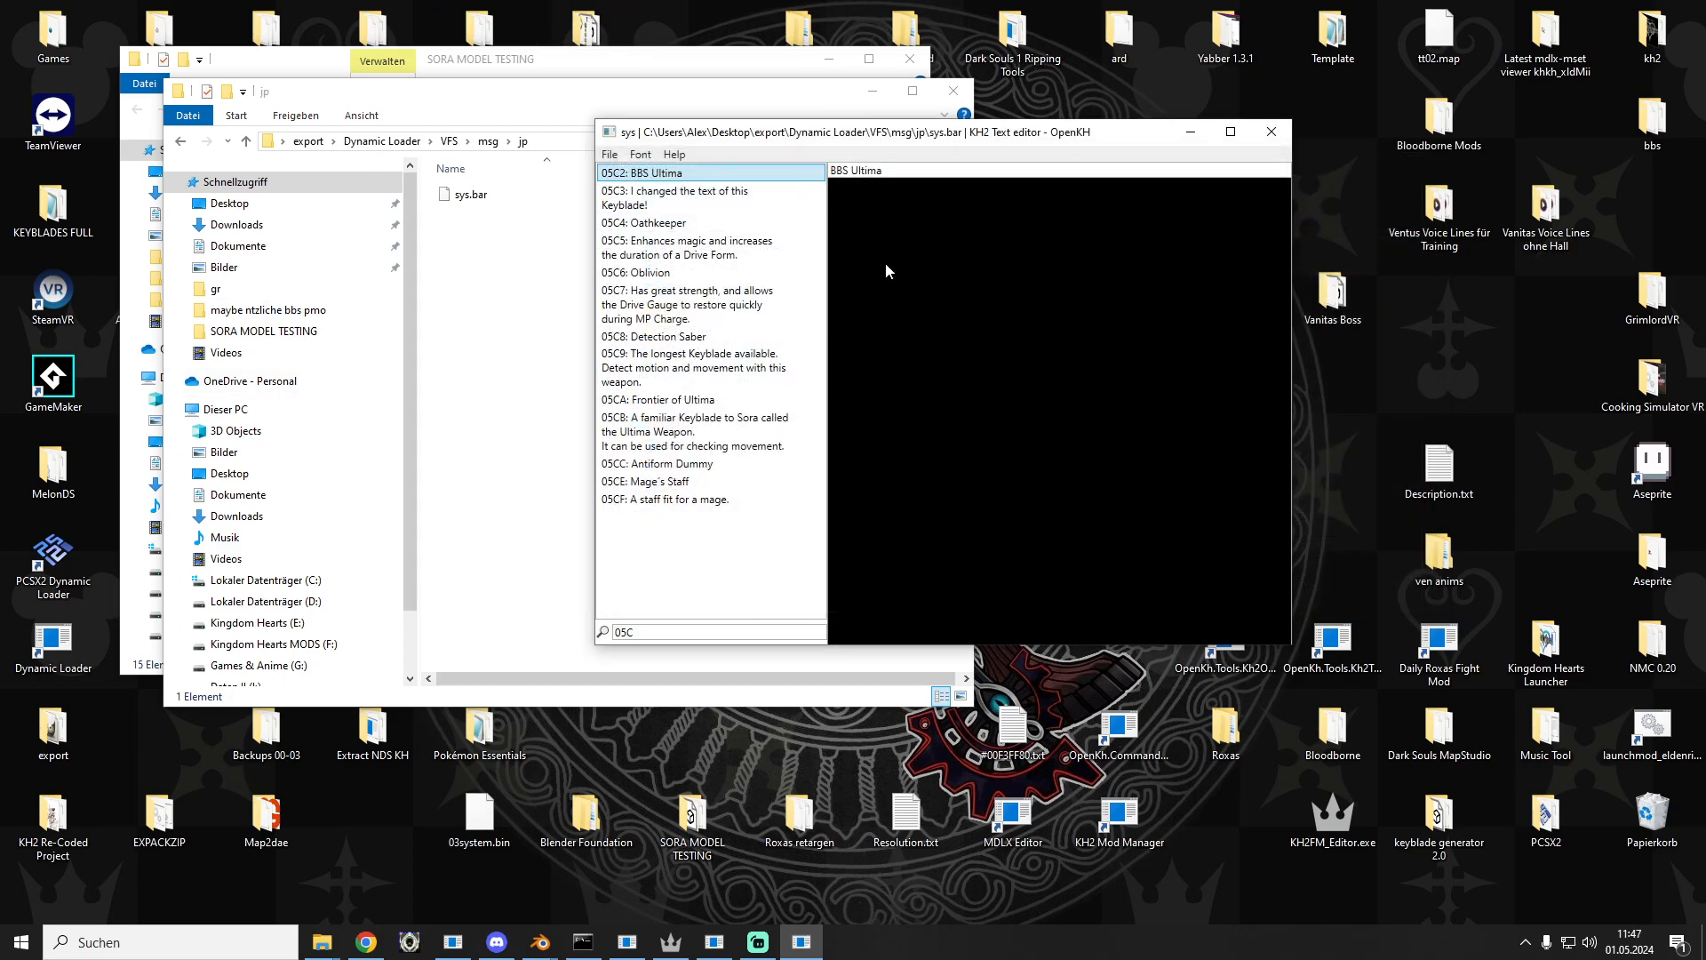
pyautogui.click(672, 201)
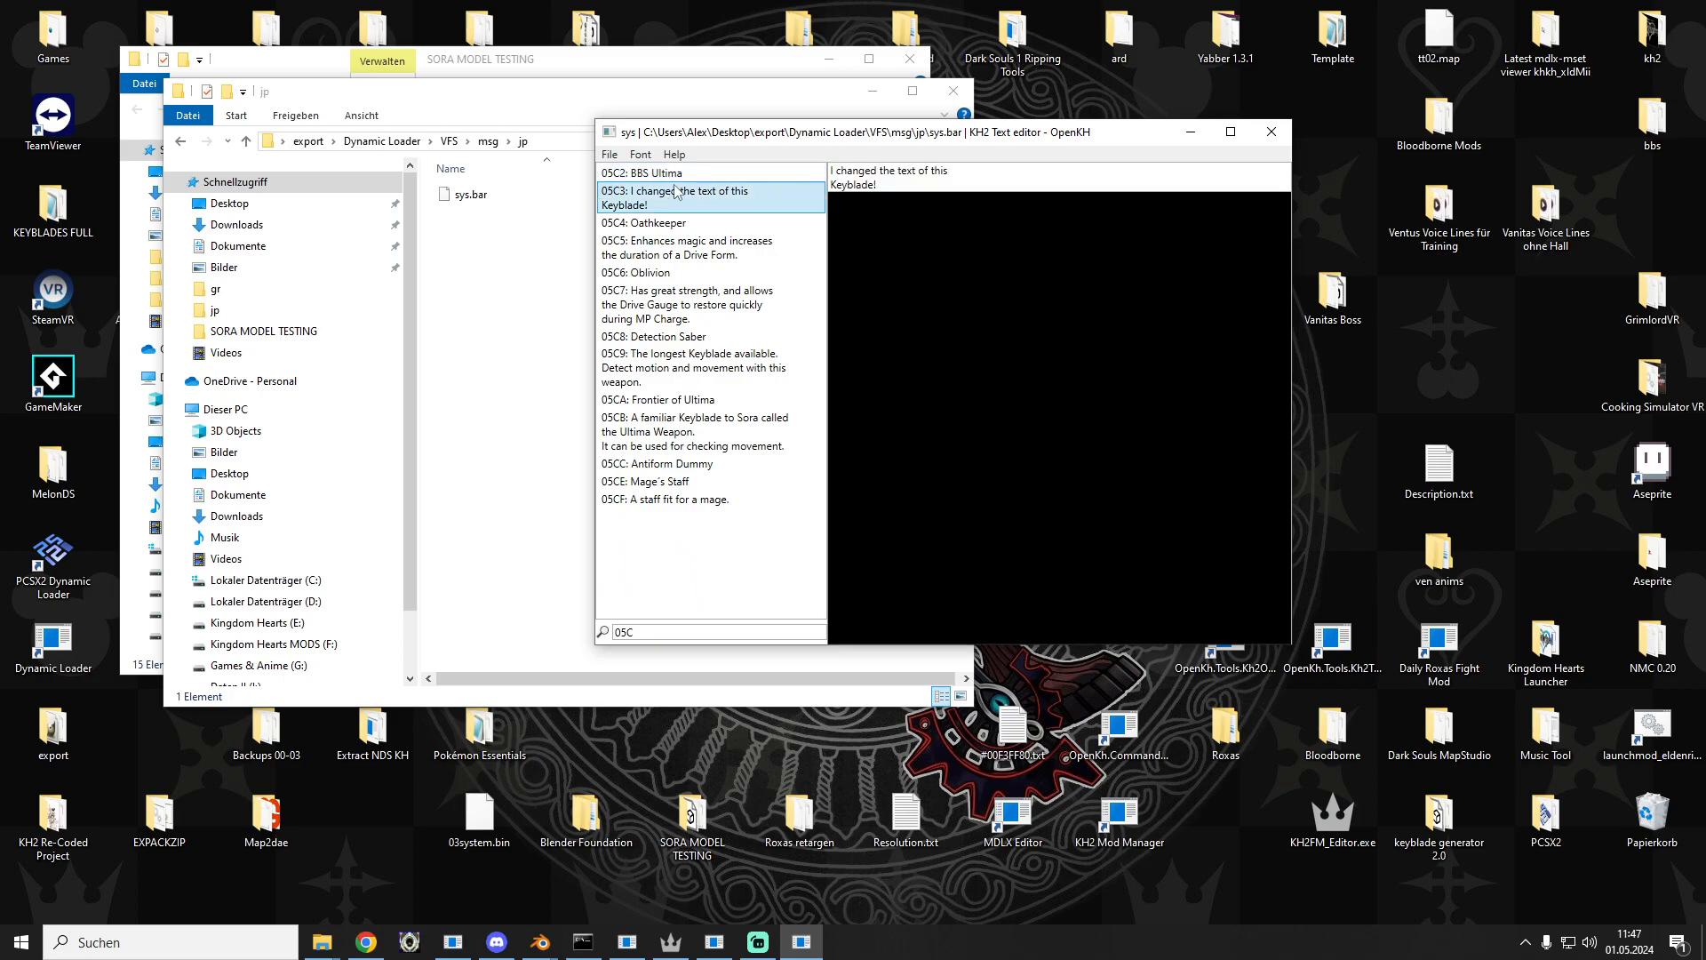
# Step: Launch KH2FM Editor, place its window beside the folder windows, and go back to the Dynamic Loader's VFS folder
pyautogui.doubleClick(1333, 813)
pyautogui.moveTo(594, 112); pyautogui.dragTo(1041, 229)
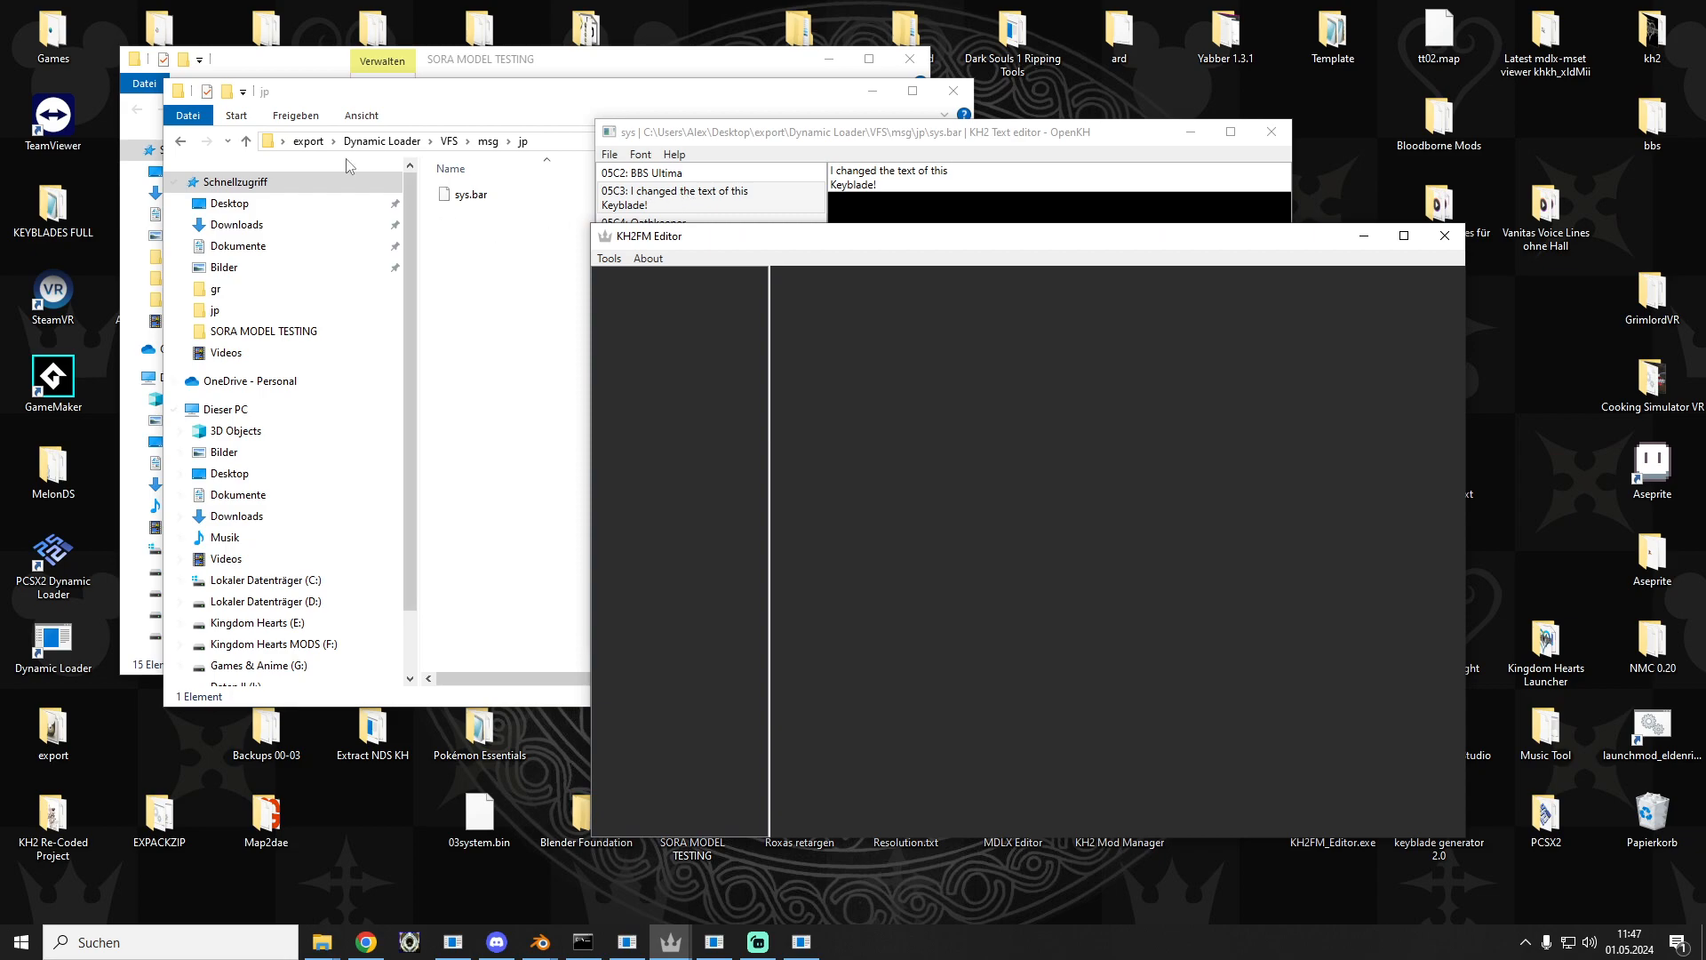
pyautogui.click(181, 142)
pyautogui.click(181, 143)
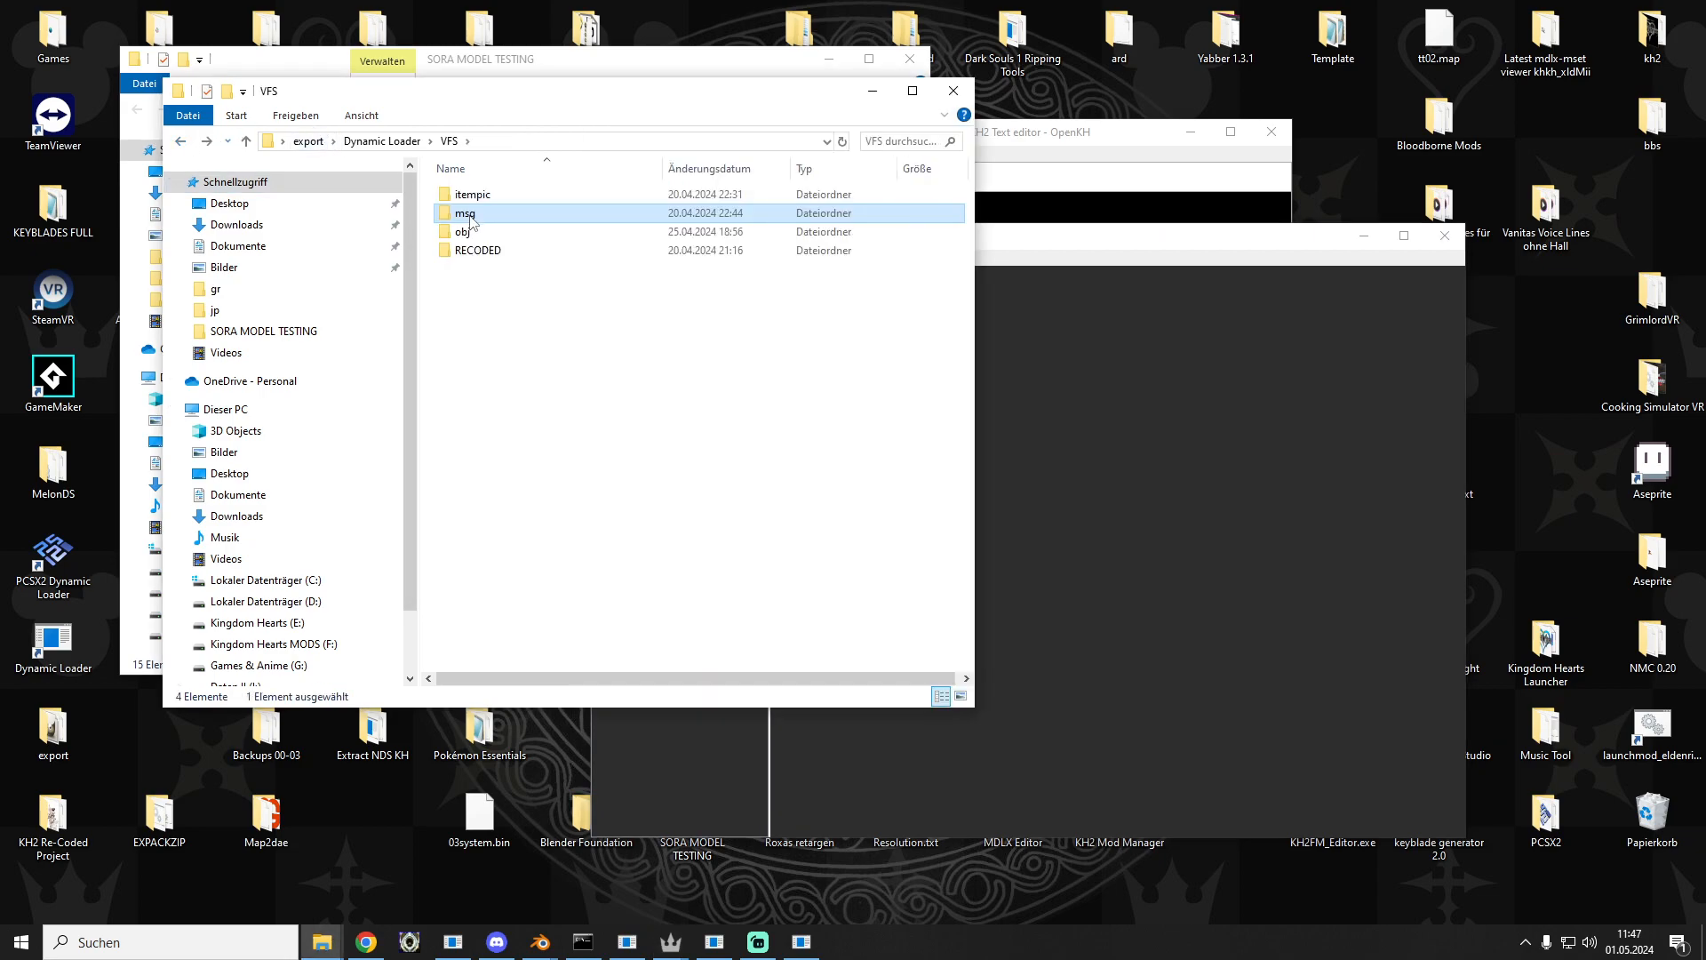
pyautogui.click(1051, 240)
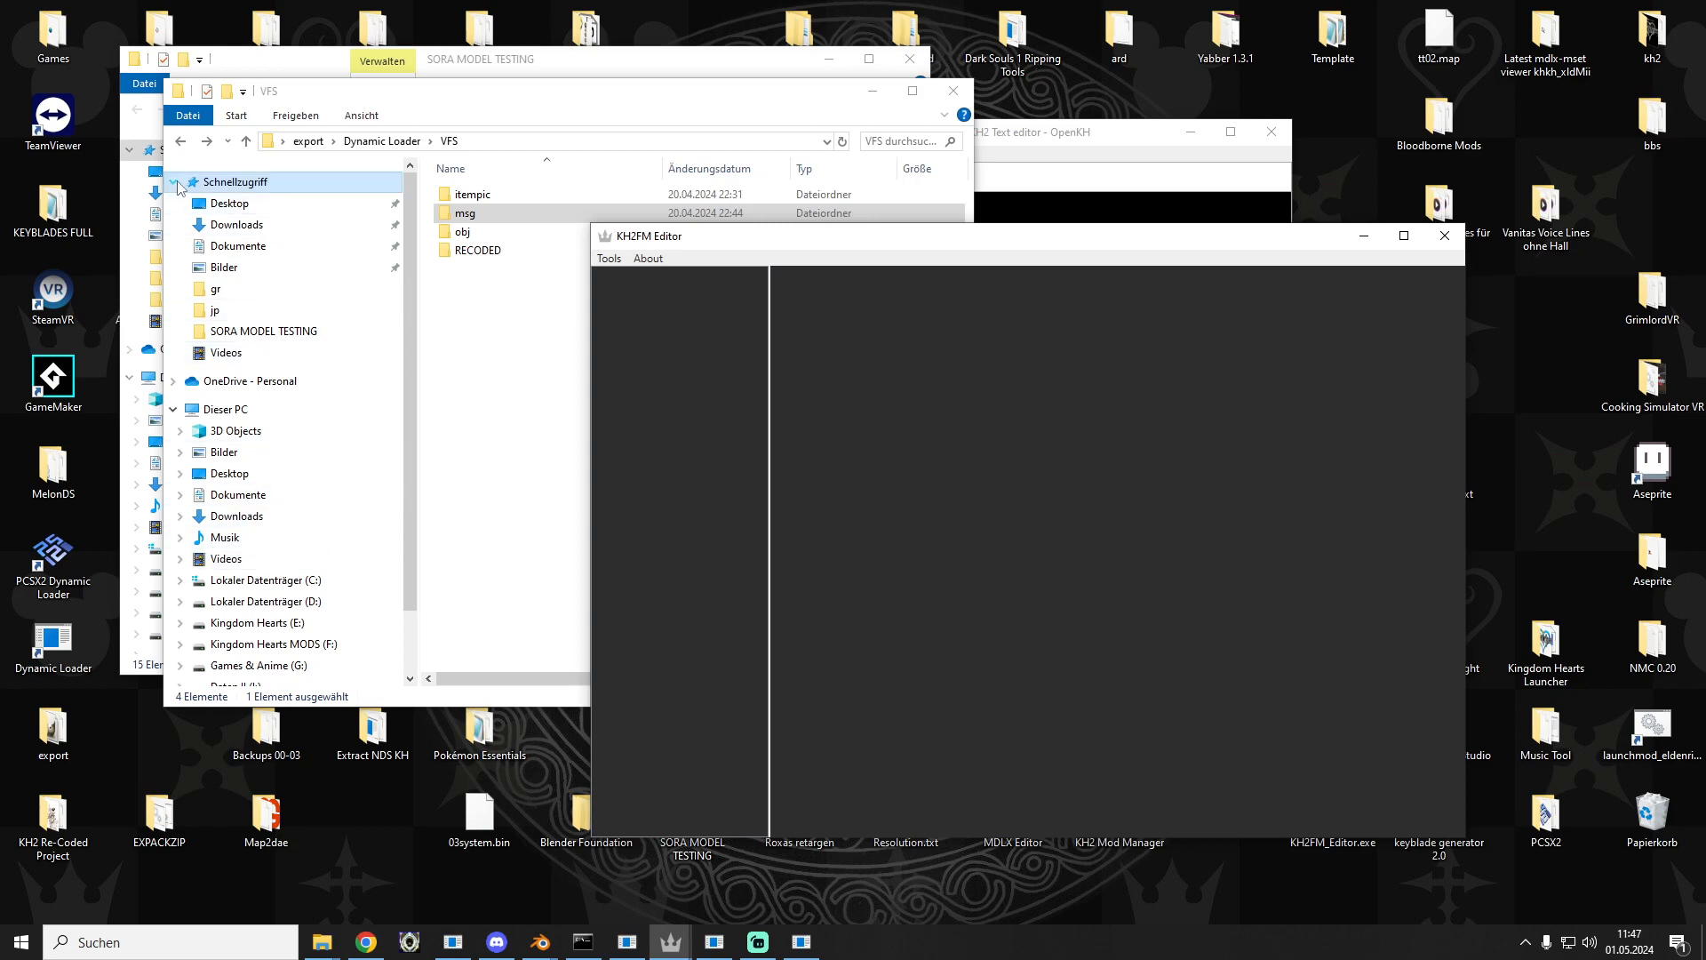
# Step: Look through the Dynamic Loader and export folders, ending back in the VFS folder
pyautogui.click(382, 142)
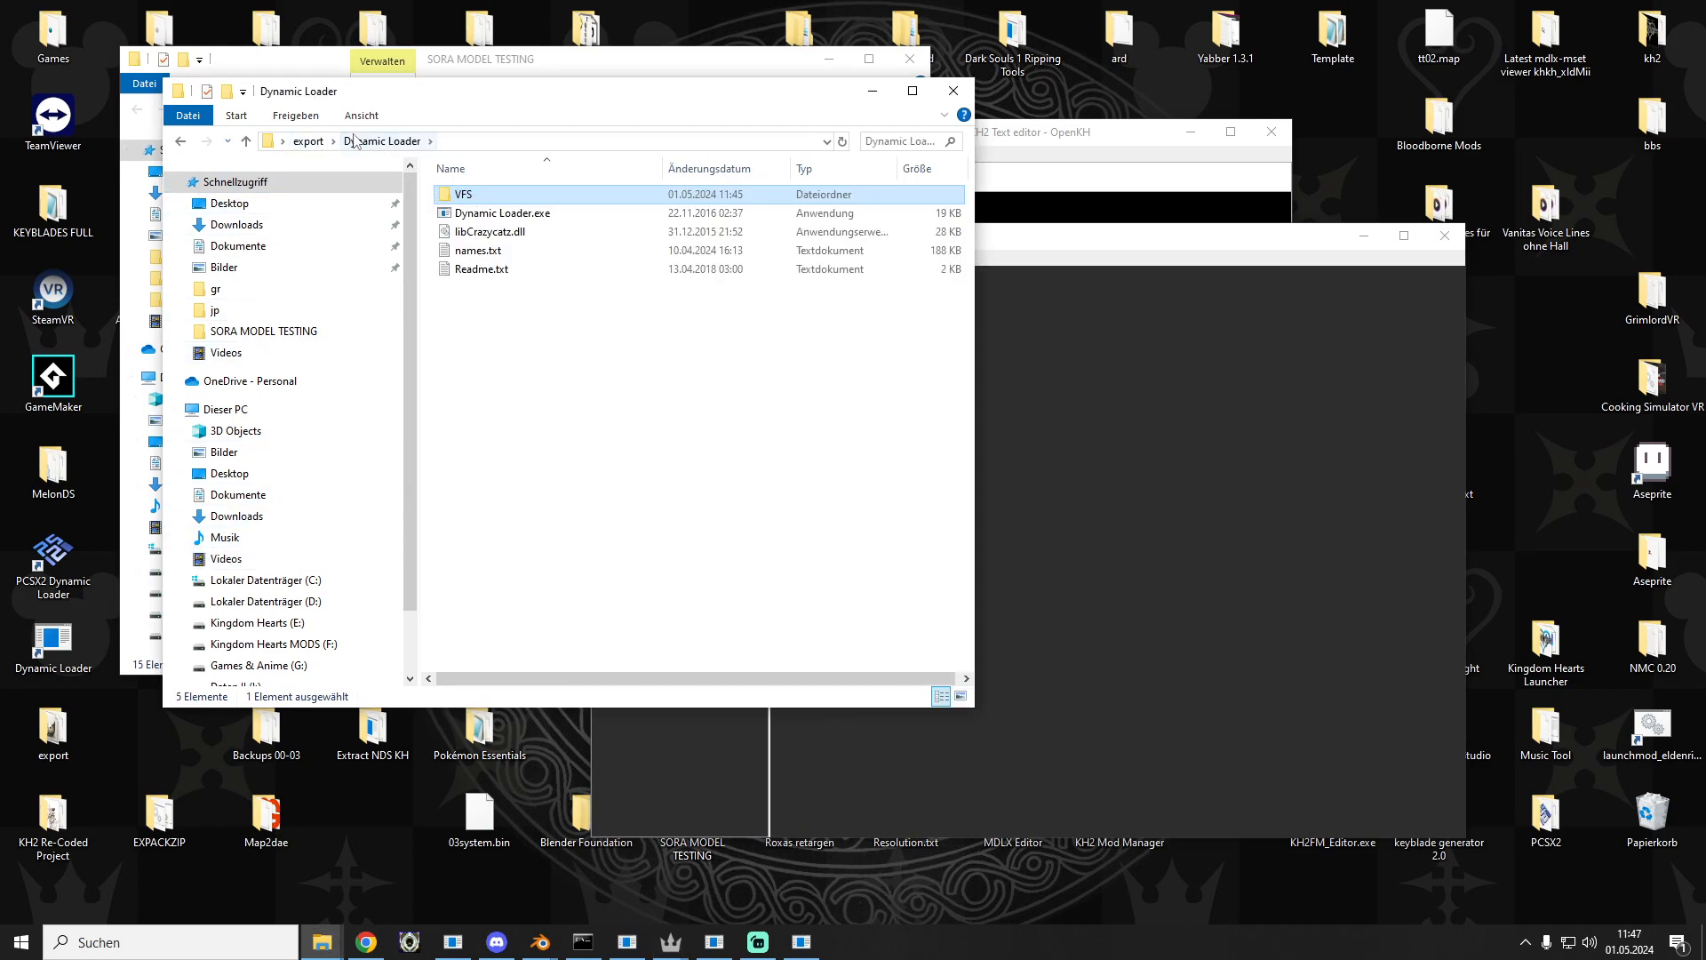
pyautogui.click(307, 143)
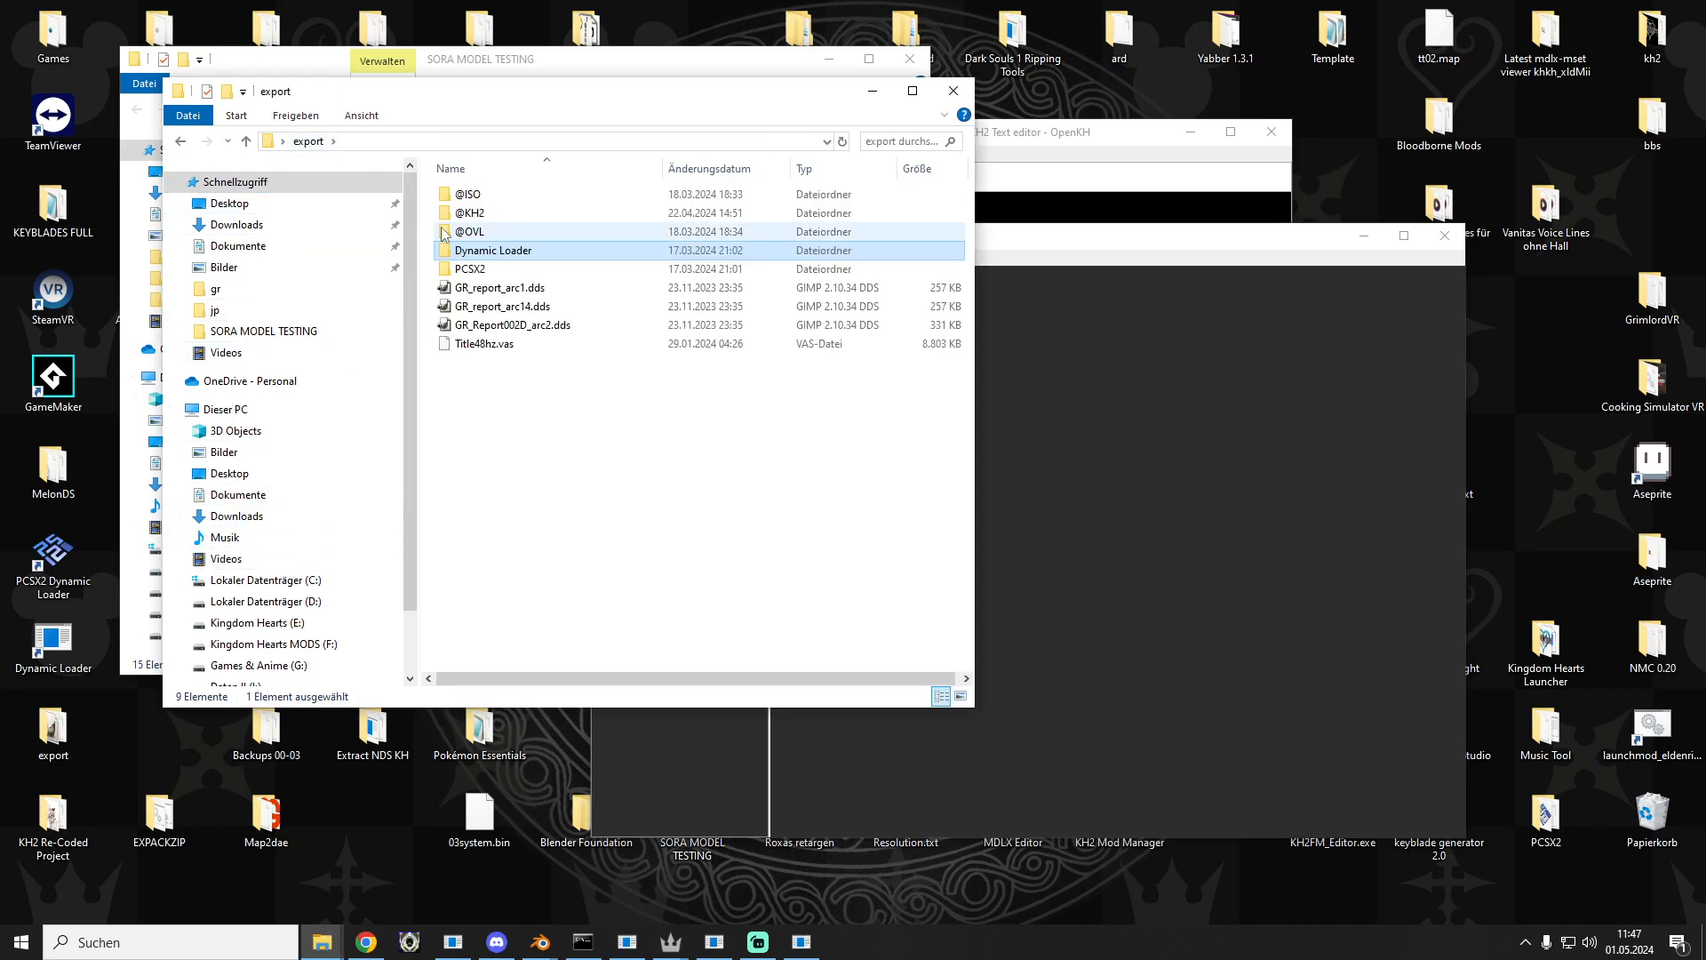
pyautogui.doubleClick(496, 251)
pyautogui.doubleClick(491, 196)
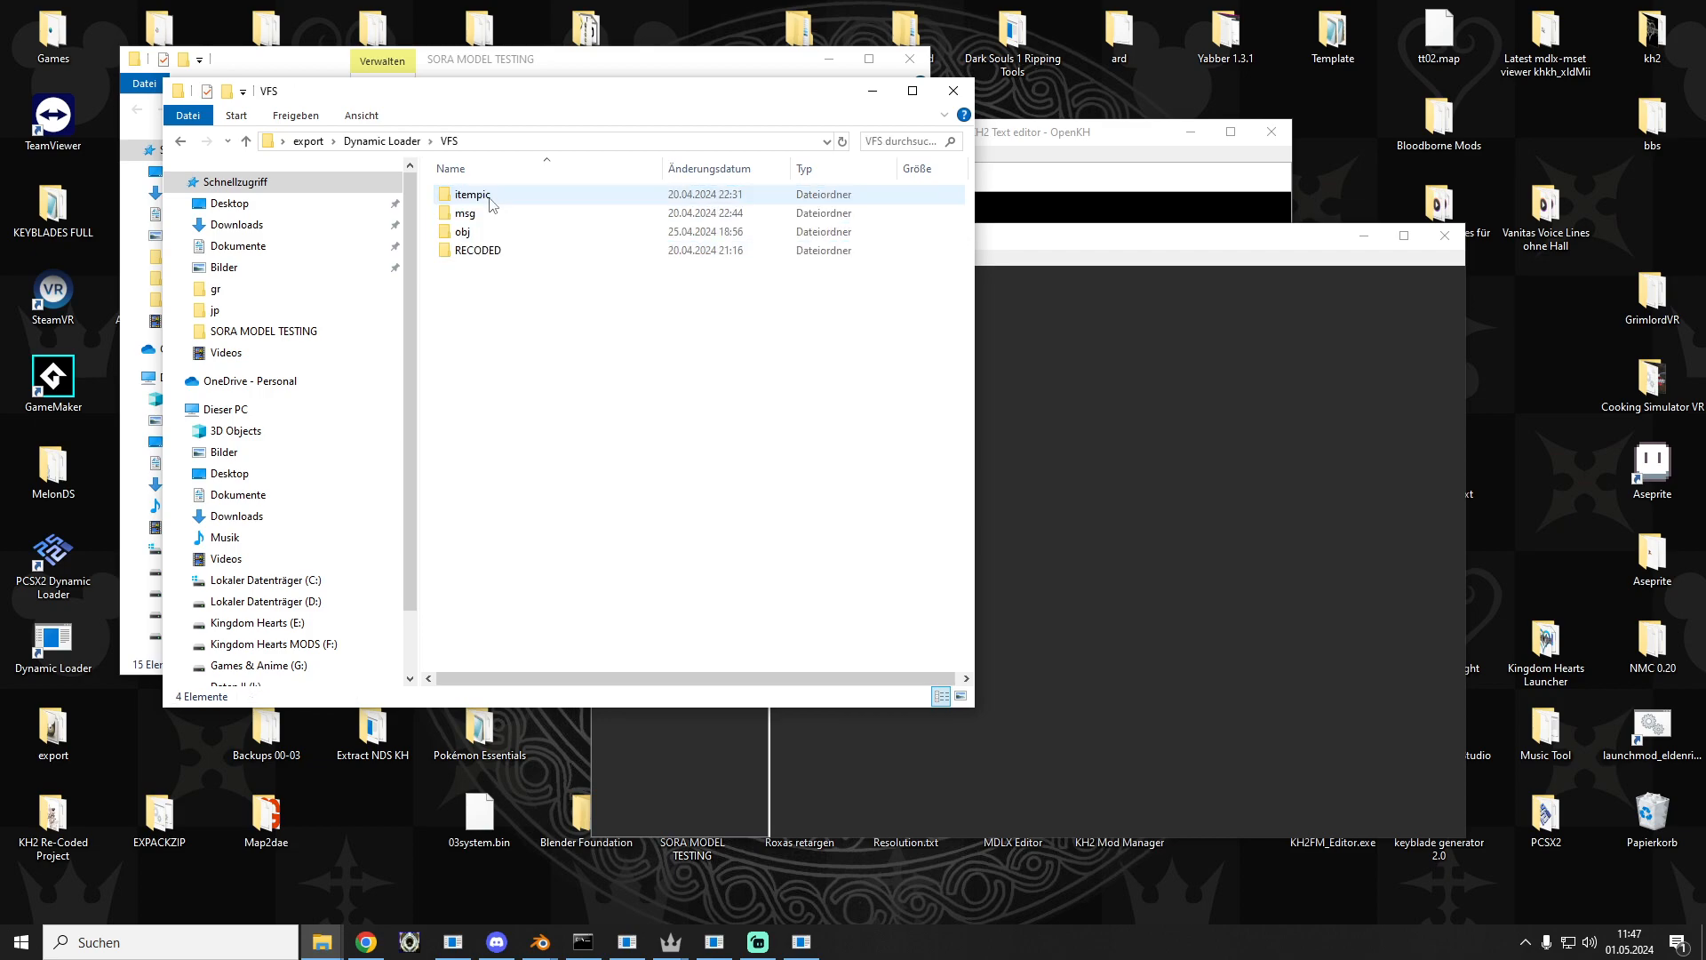
# Step: Open the kh2 folder from the desktop and load its 03system.bin into KH2FM Editor
pyautogui.doubleClick(1663, 34)
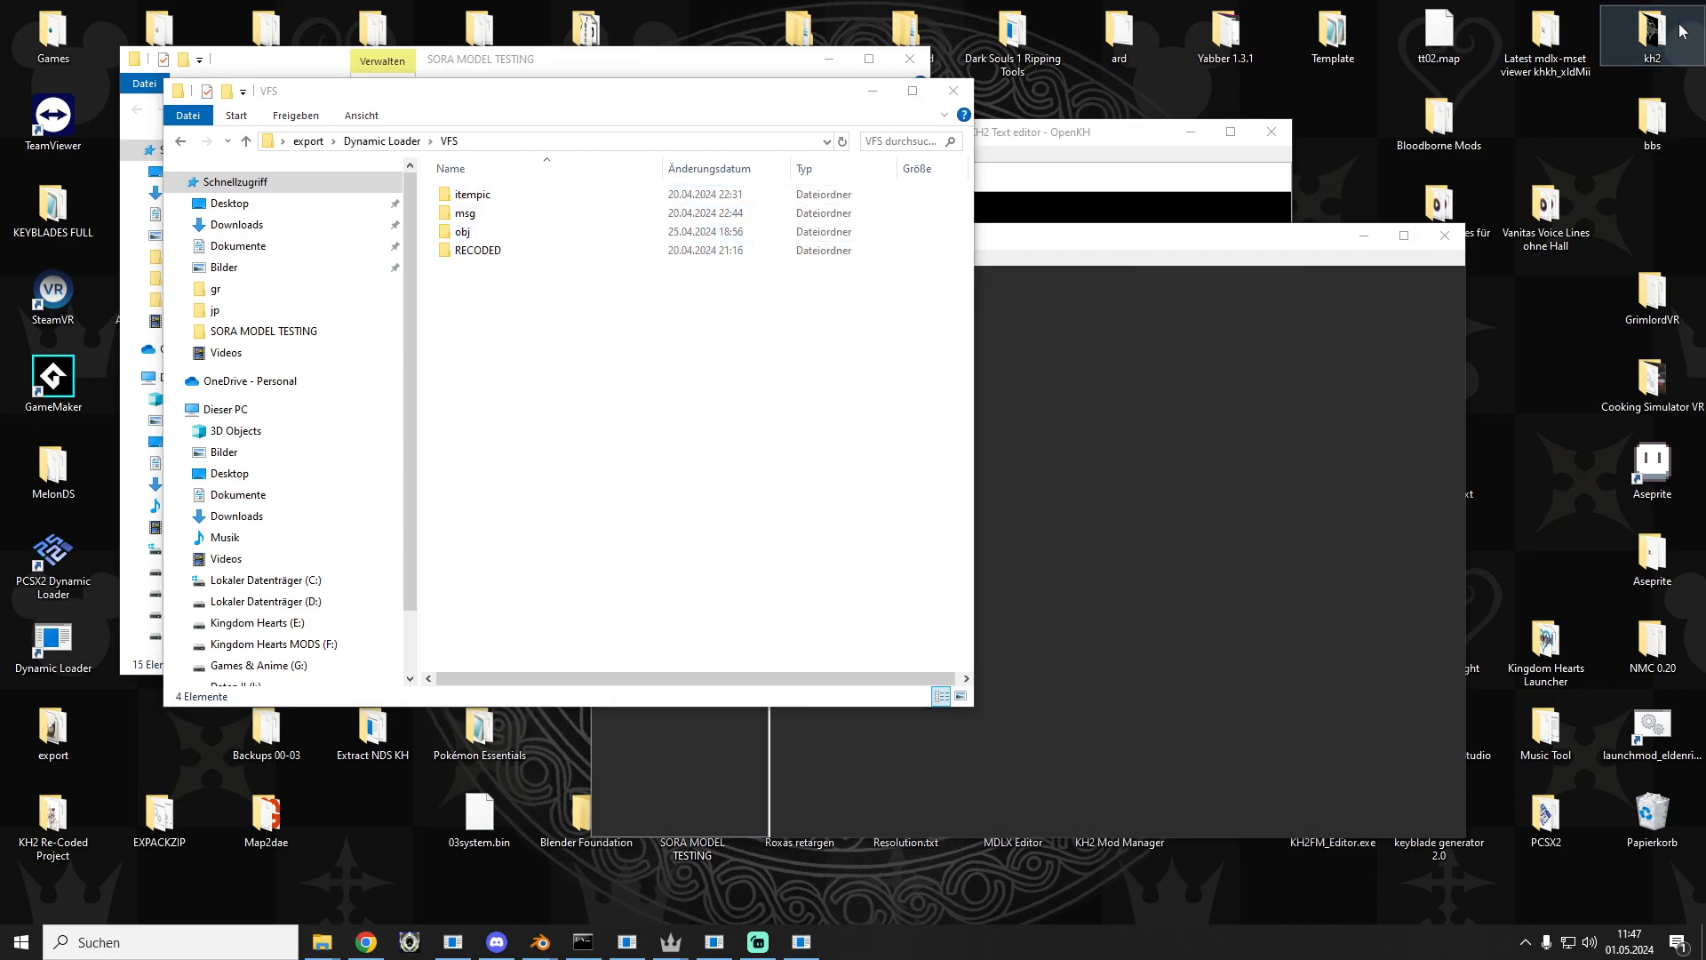
pyautogui.moveTo(518, 120); pyautogui.dragTo(1330, 26)
pyautogui.scroll(-8, 1422, 444)
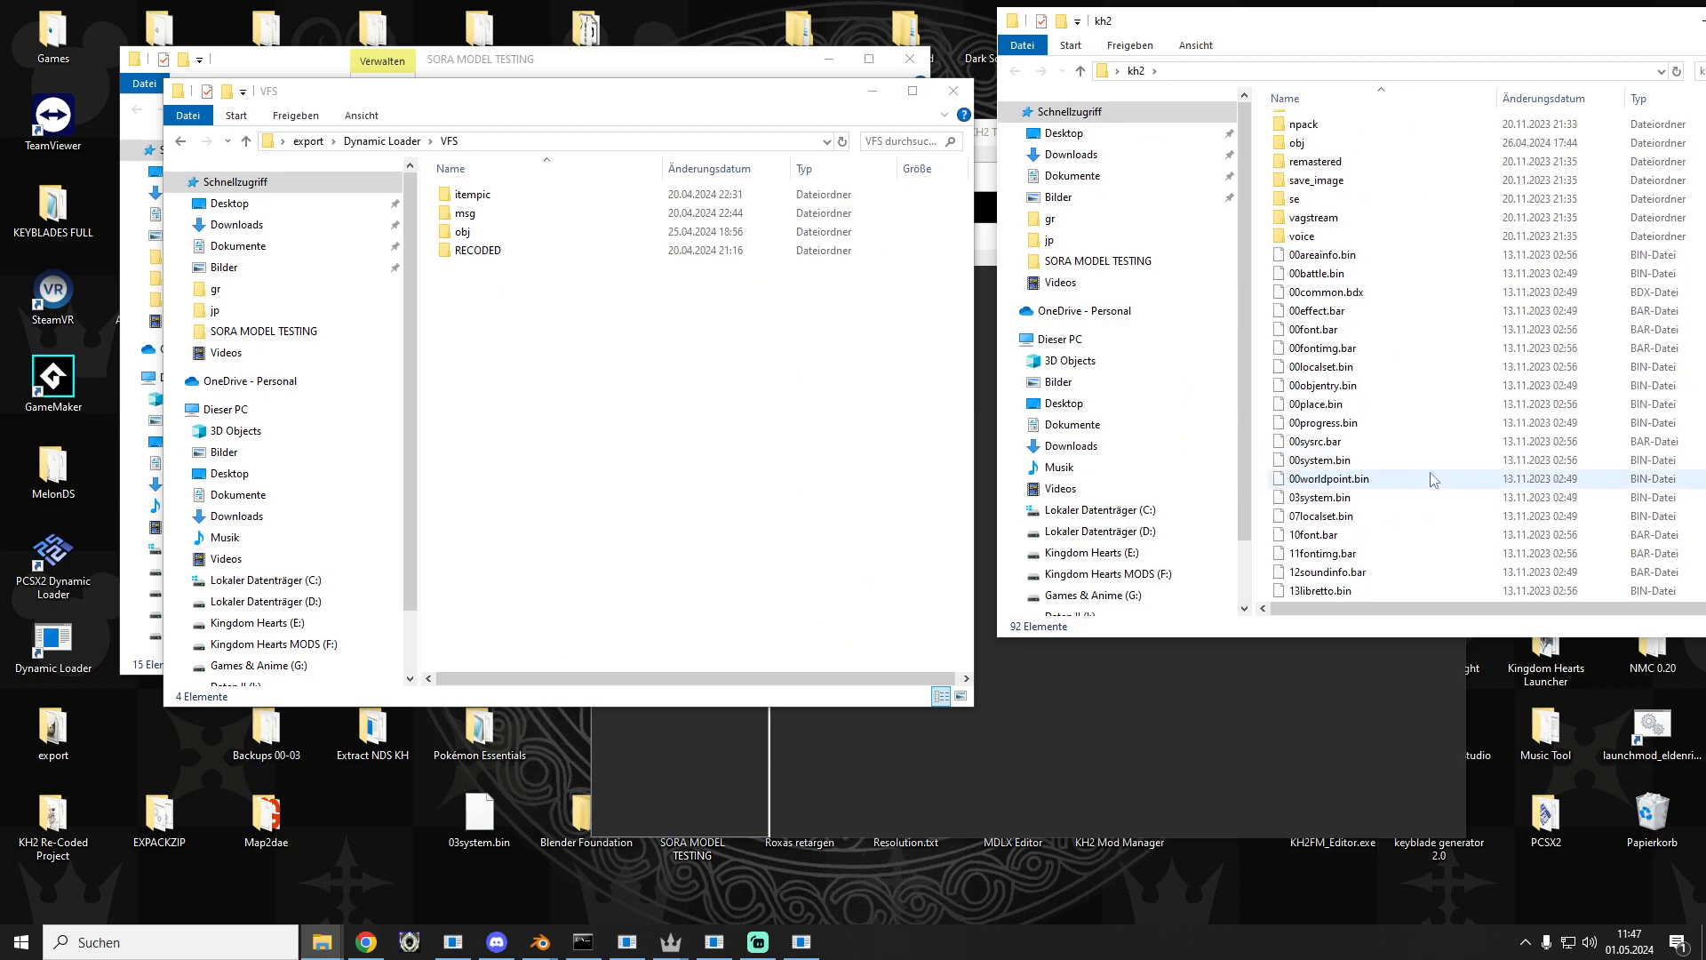
pyautogui.click(1337, 474)
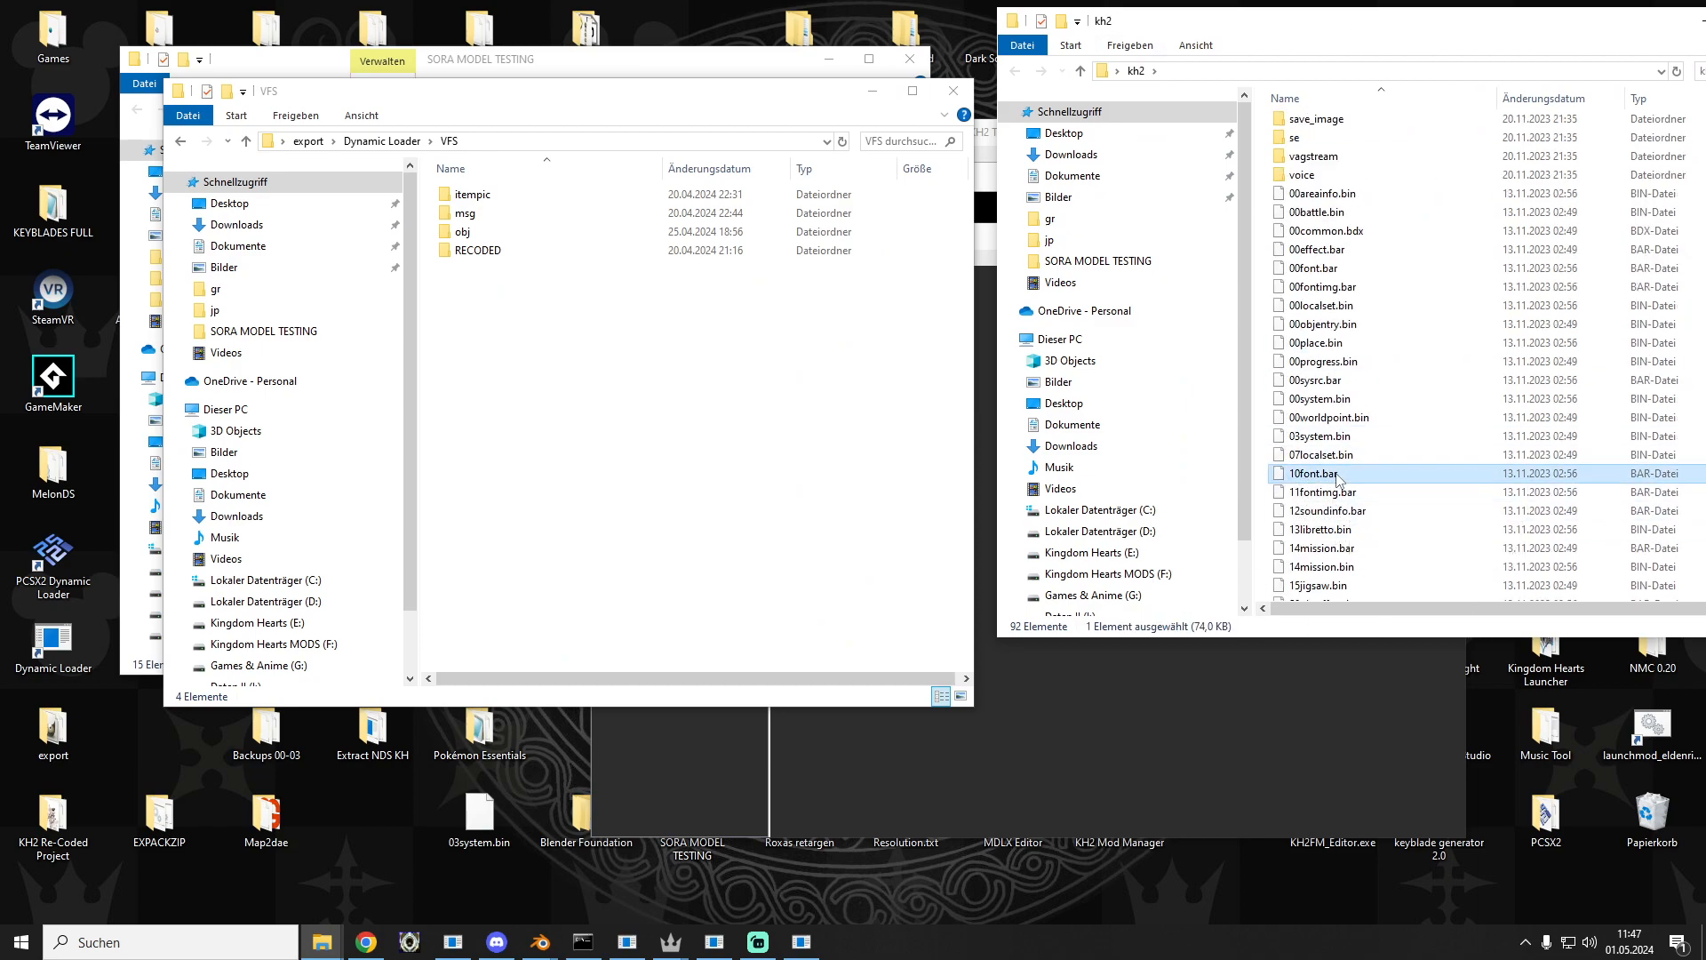
pyautogui.click(1316, 435)
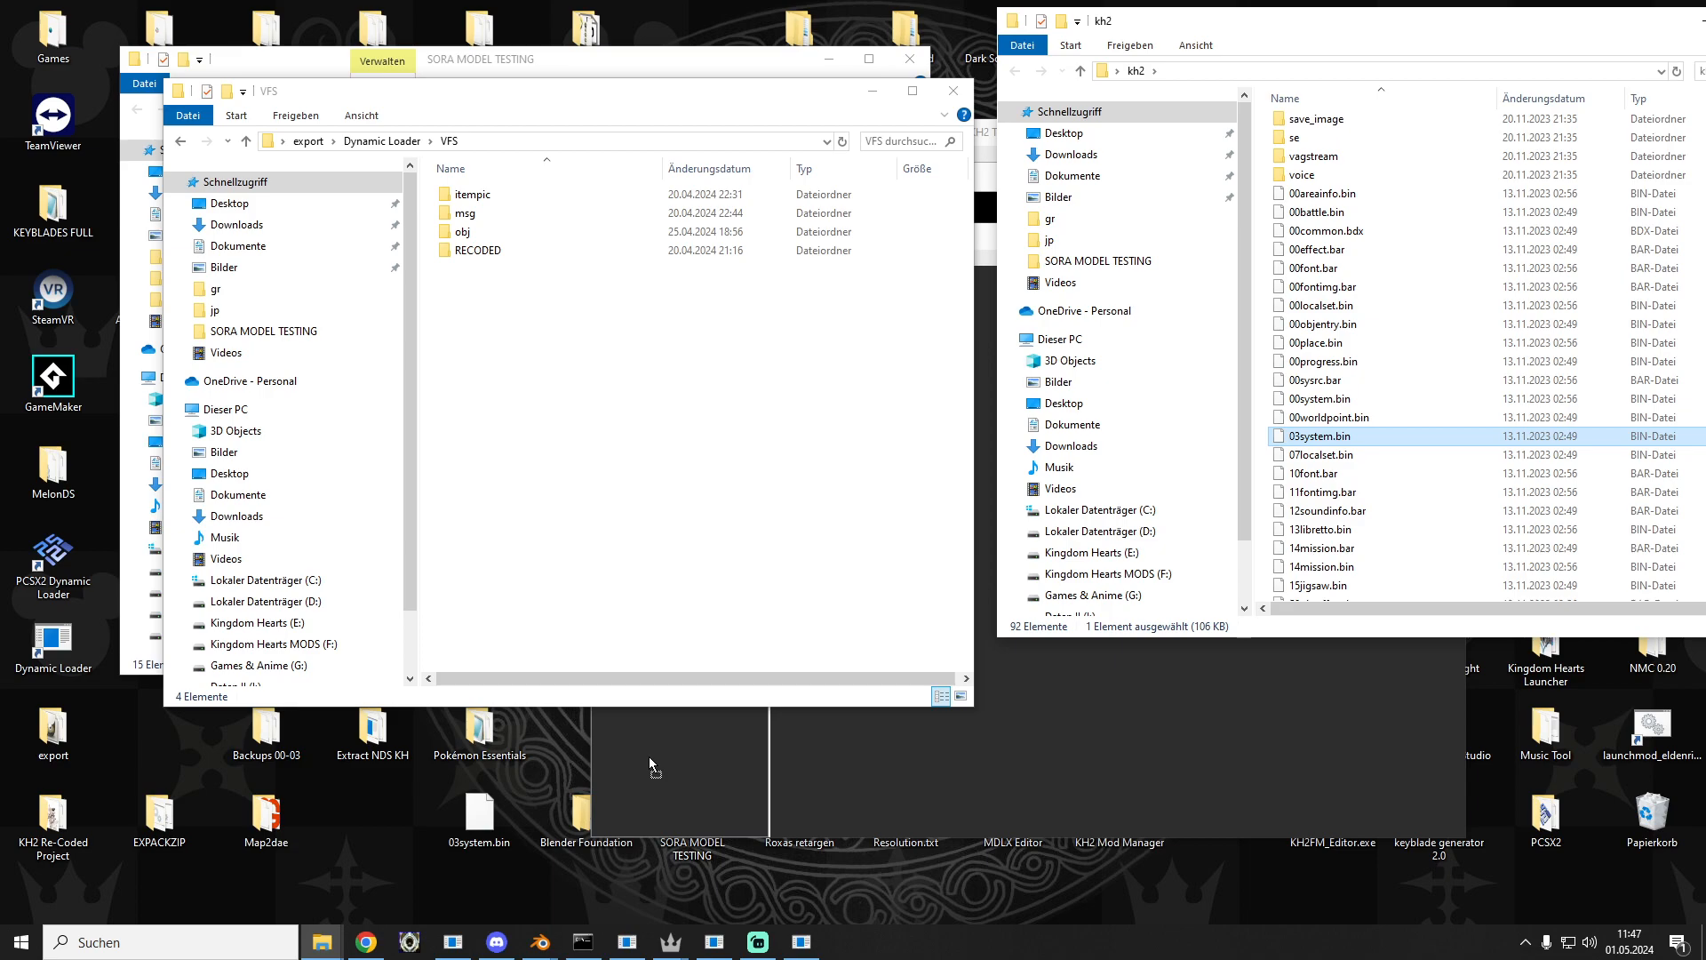
pyautogui.moveTo(648, 755); pyautogui.dragTo(648, 755)
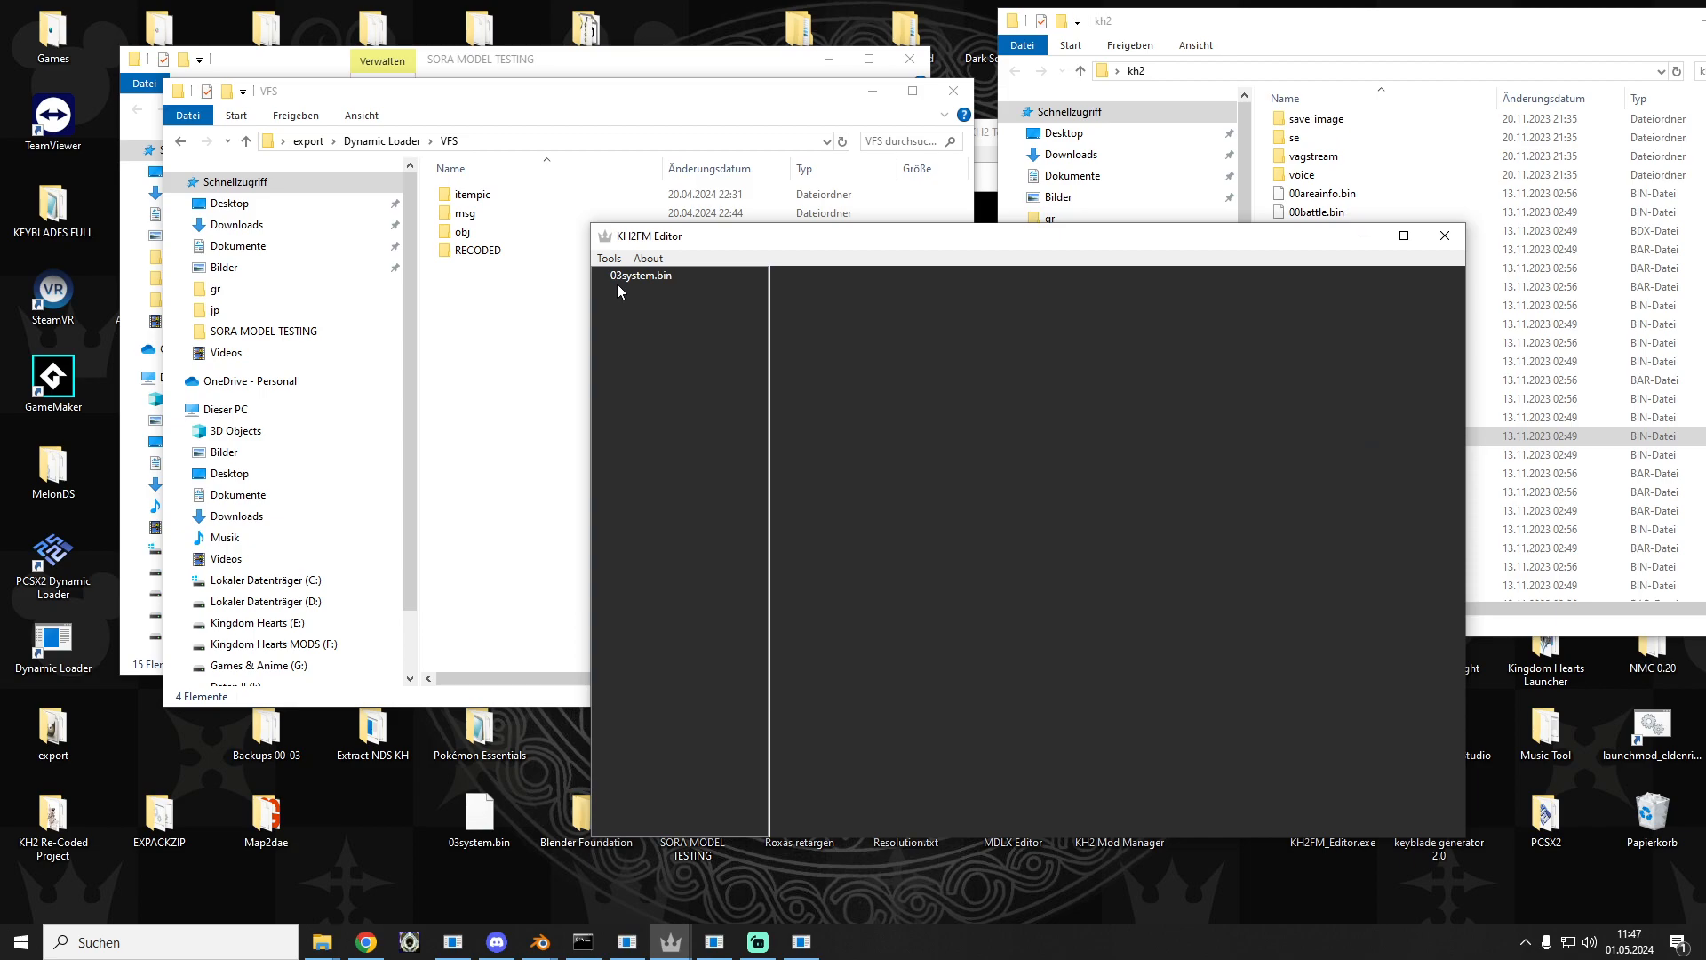
# Step: Open the item entry of 03system.bin and maximize the editor window
pyautogui.click(637, 277)
pyautogui.moveTo(867, 237); pyautogui.dragTo(714, 131)
pyautogui.click(645, 304)
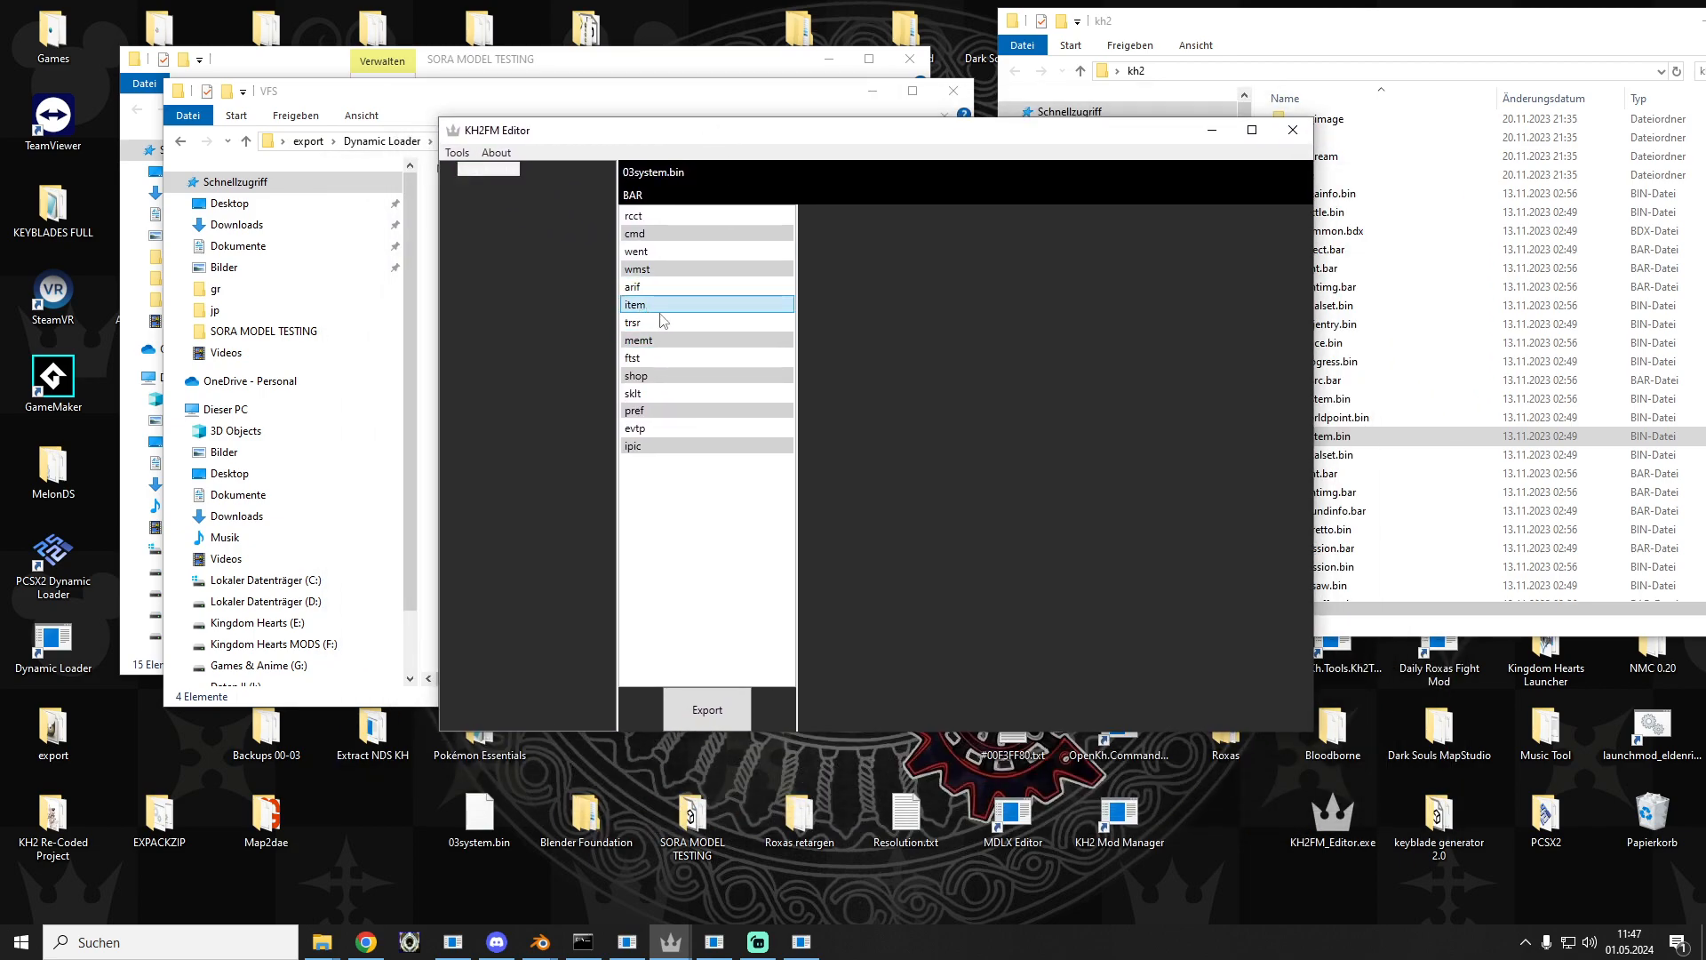
pyautogui.click(1251, 130)
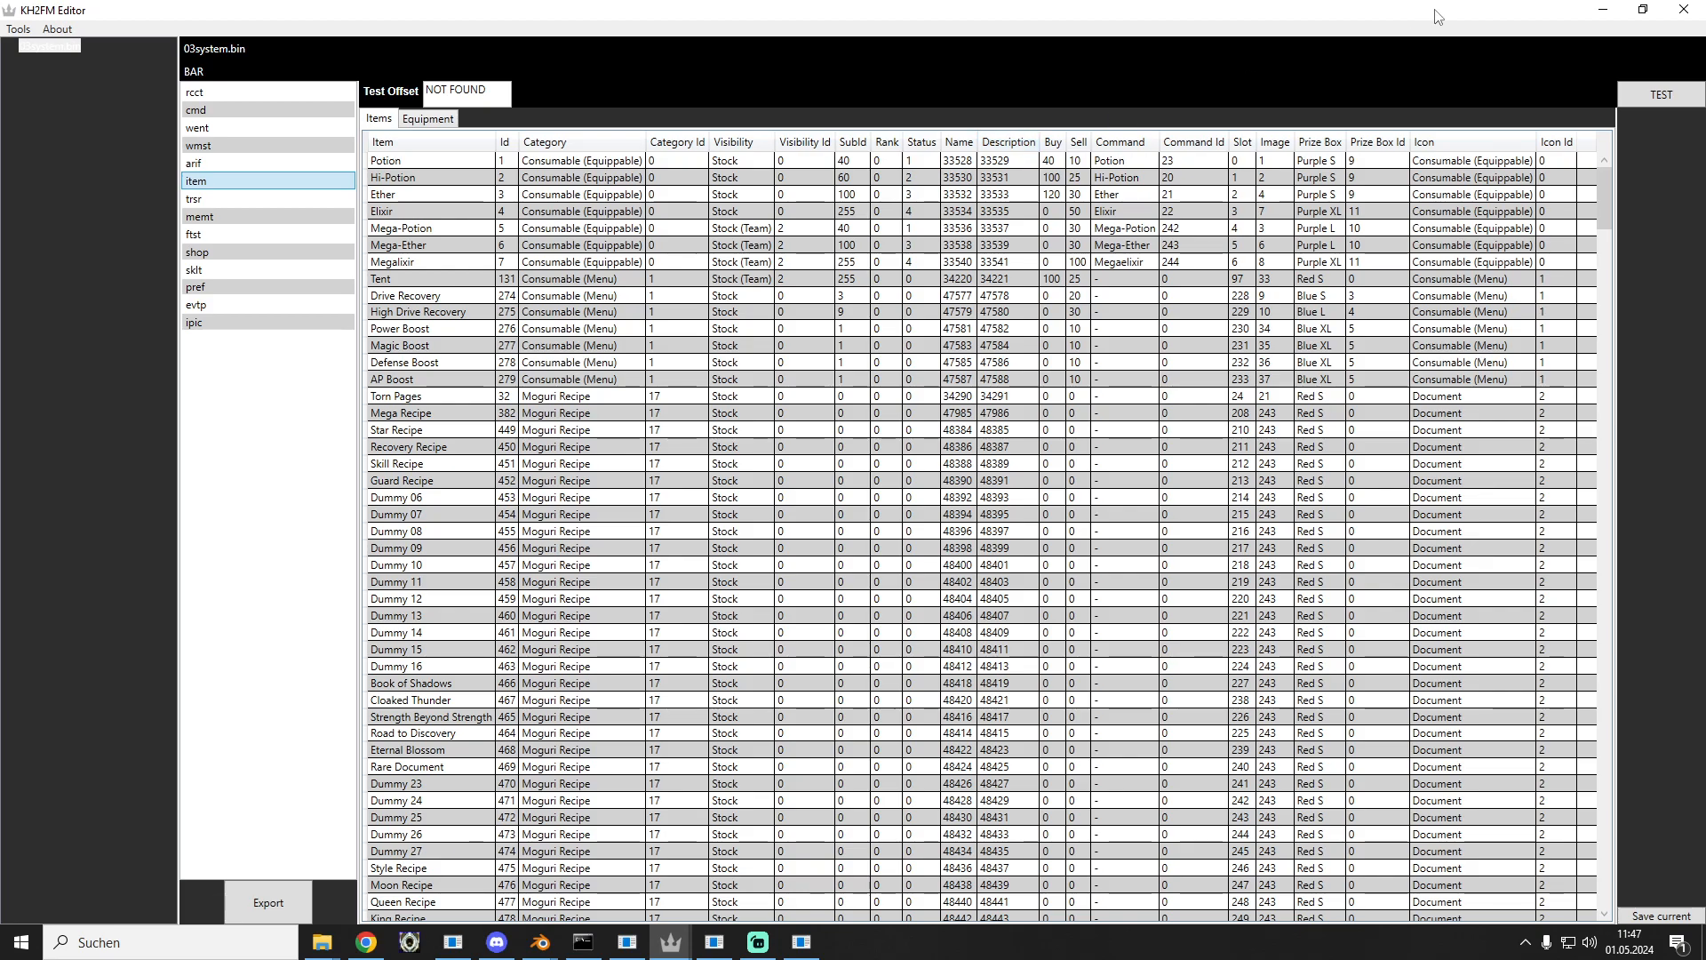
pyautogui.click(1603, 9)
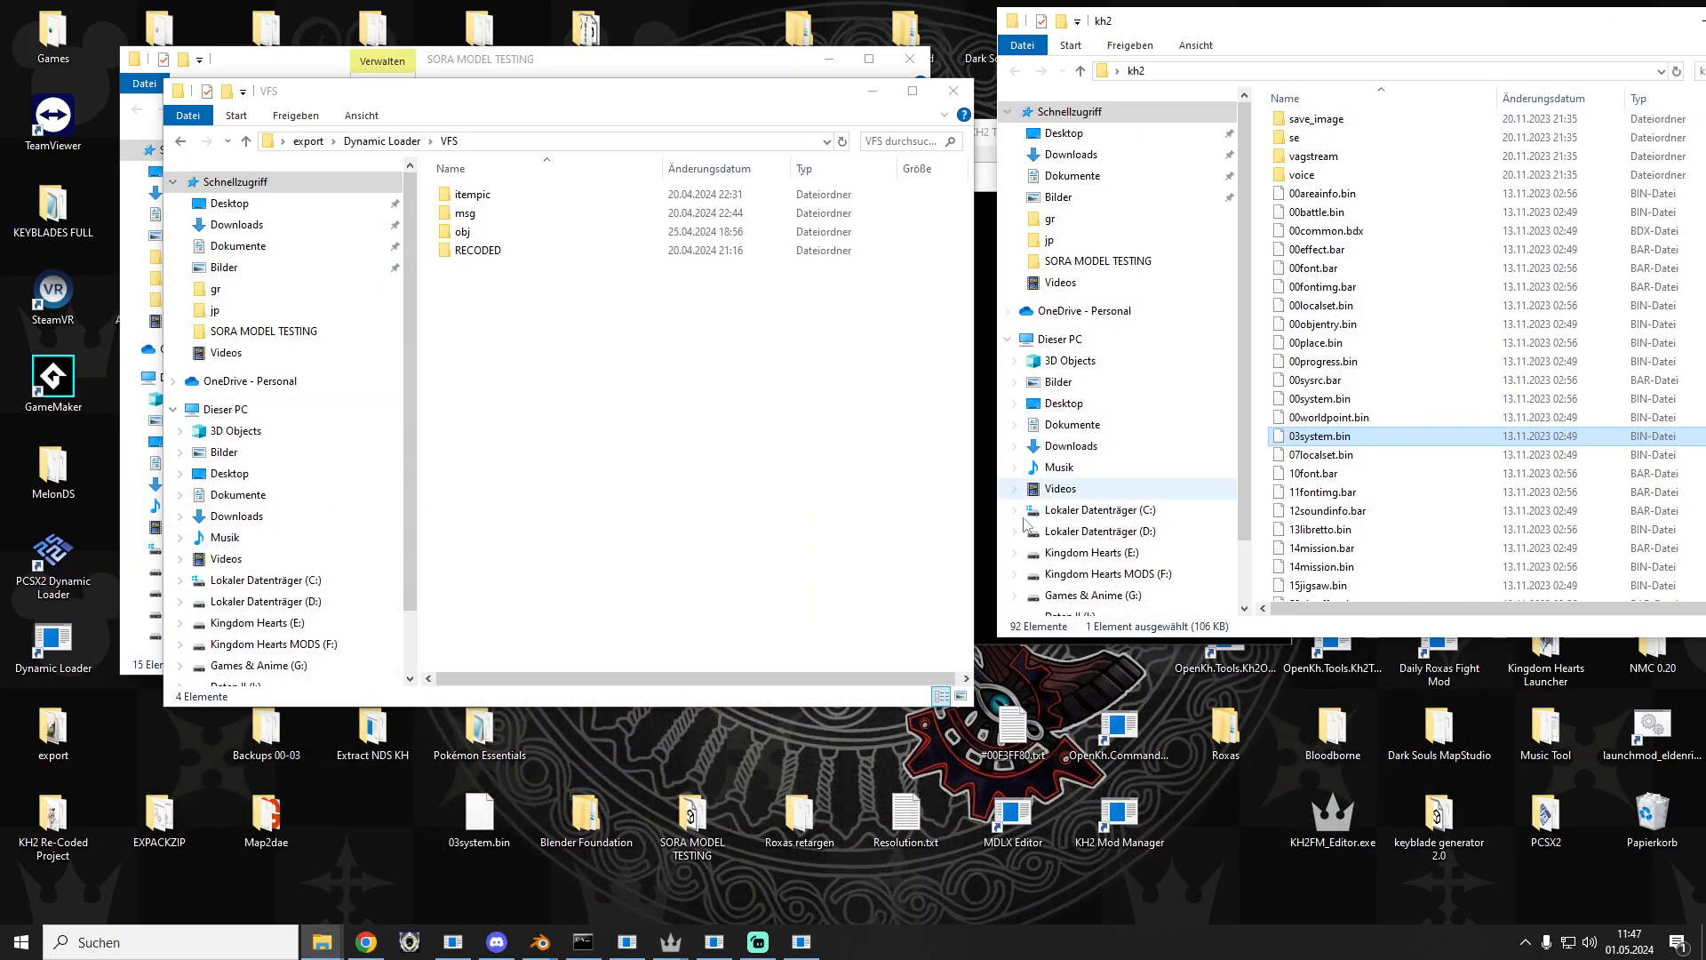
pyautogui.moveTo(668, 942)
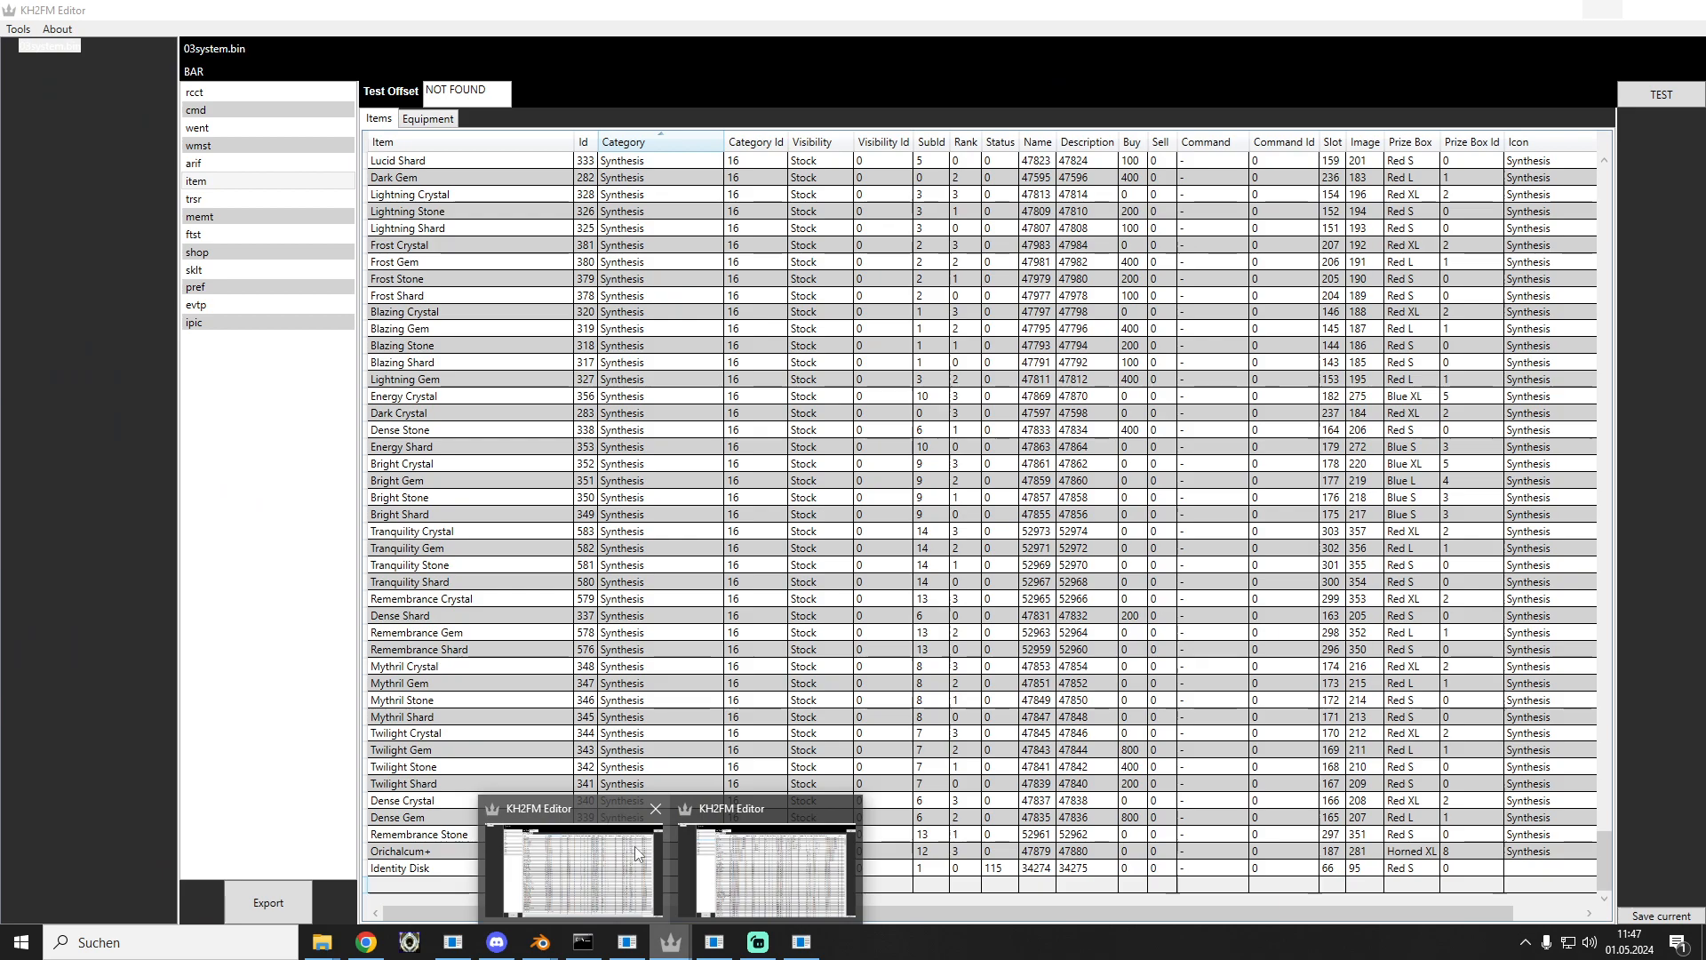
pyautogui.click(621, 877)
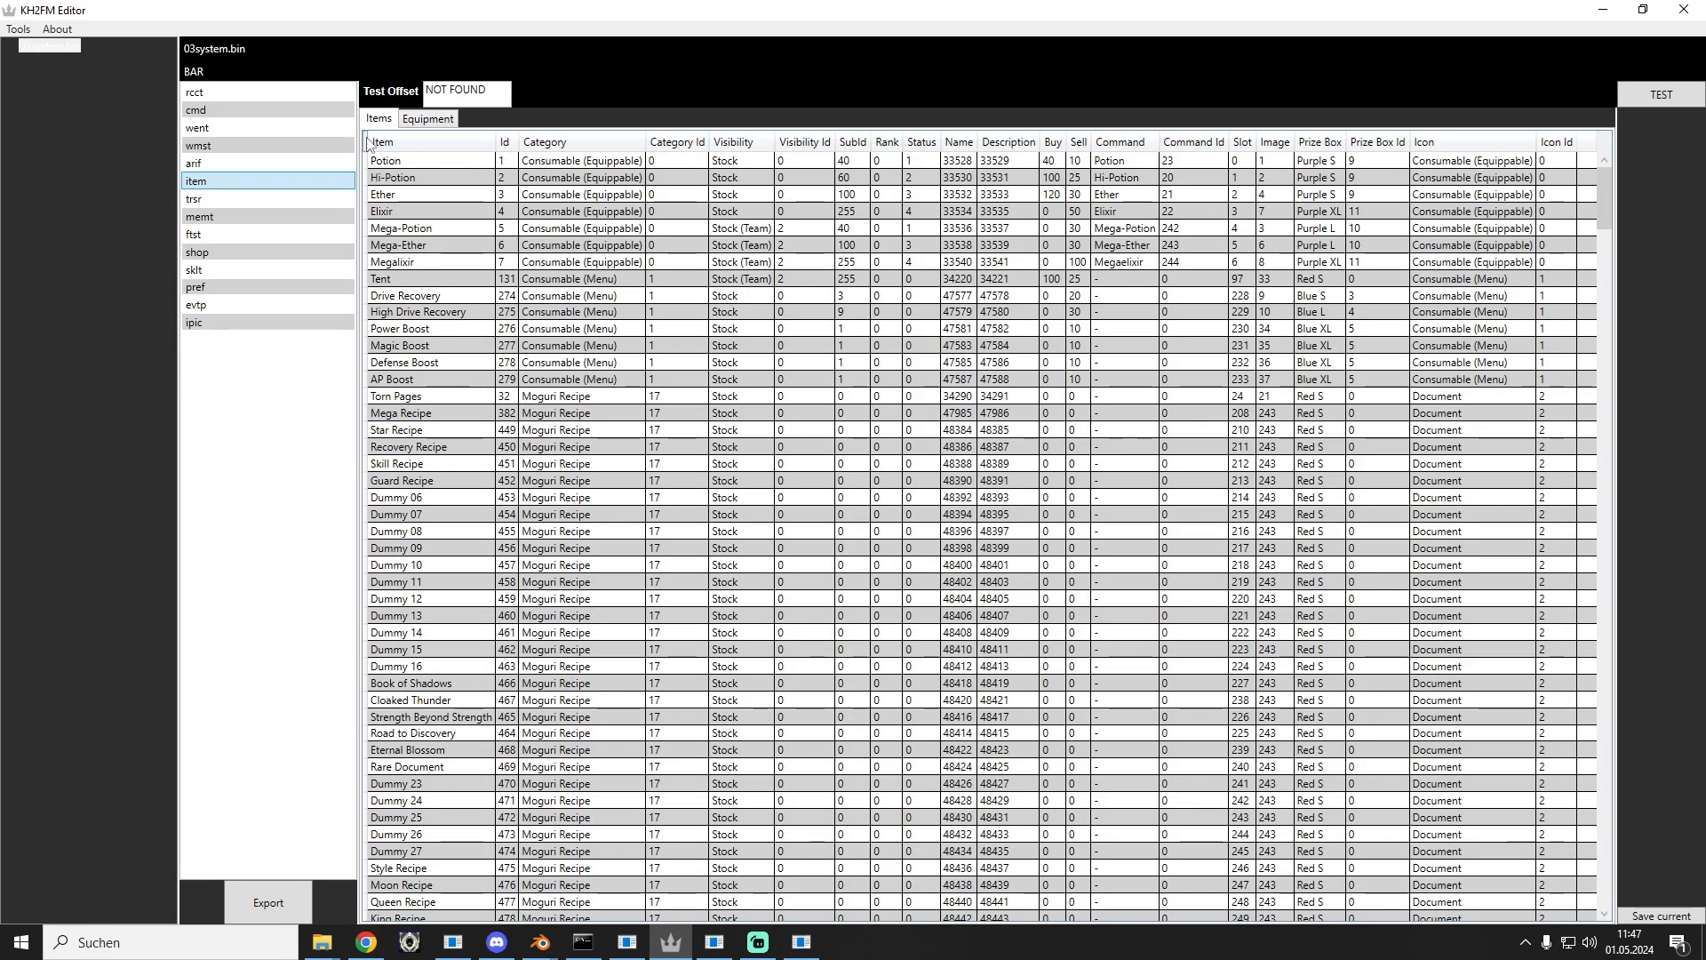
# Step: Display the equipment table and select the Kingdom Key row
pyautogui.click(428, 119)
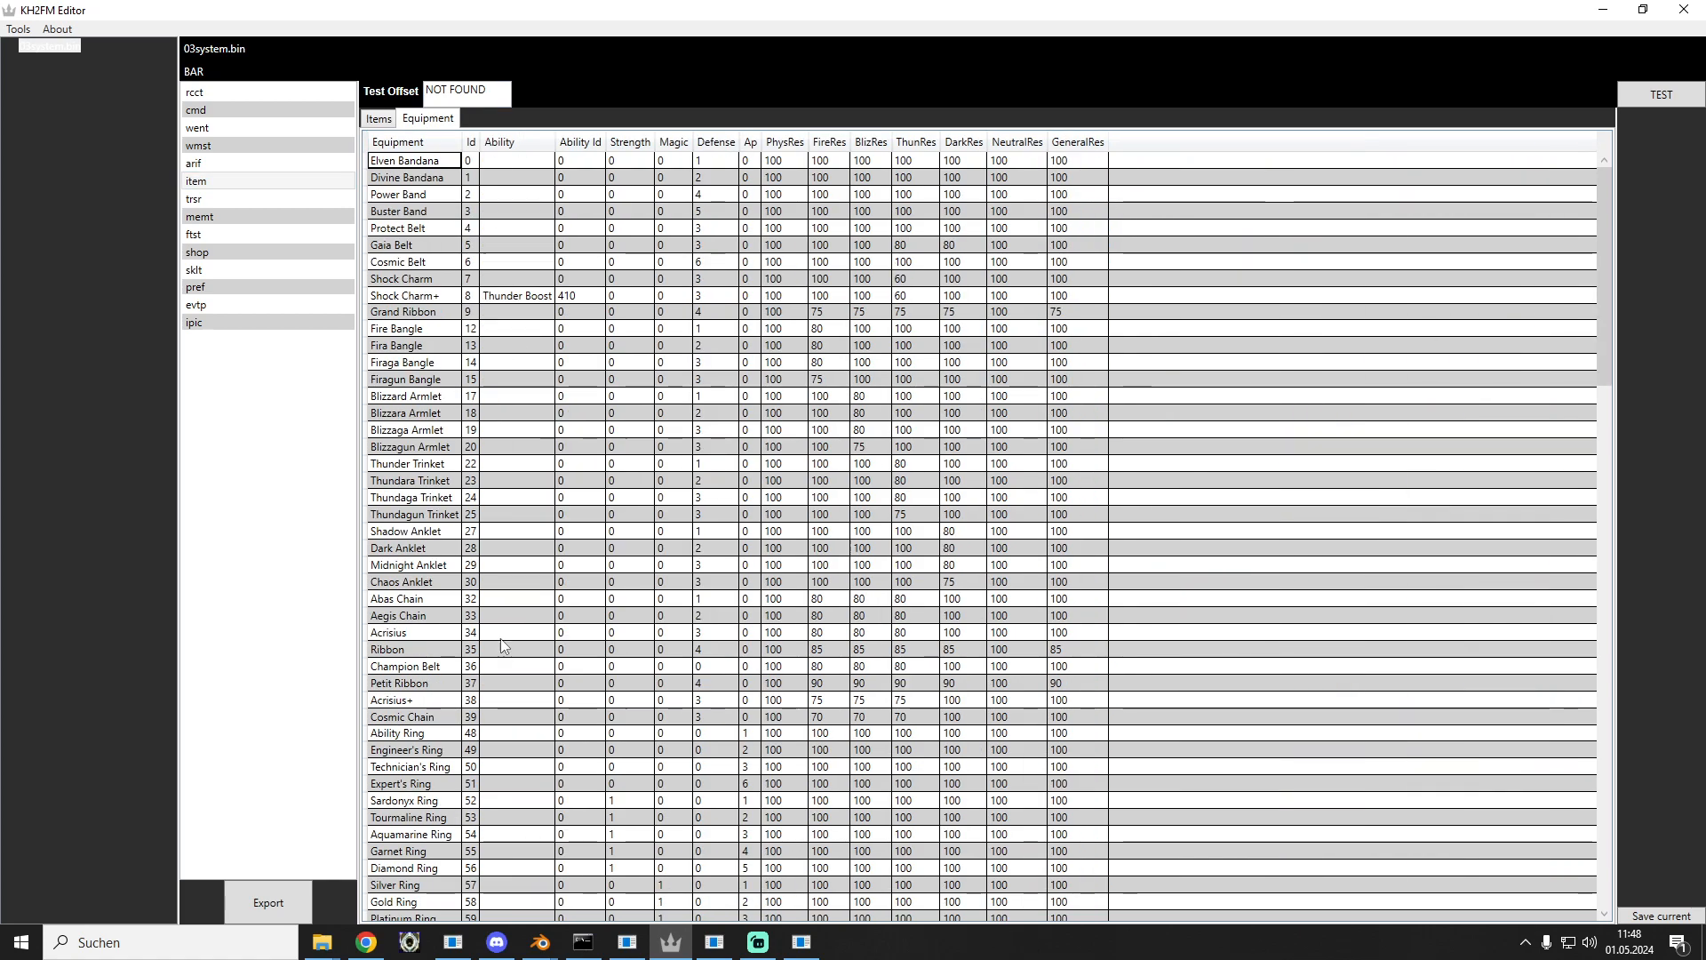
pyautogui.scroll(-7, 499, 638)
pyautogui.scroll(-1, 499, 642)
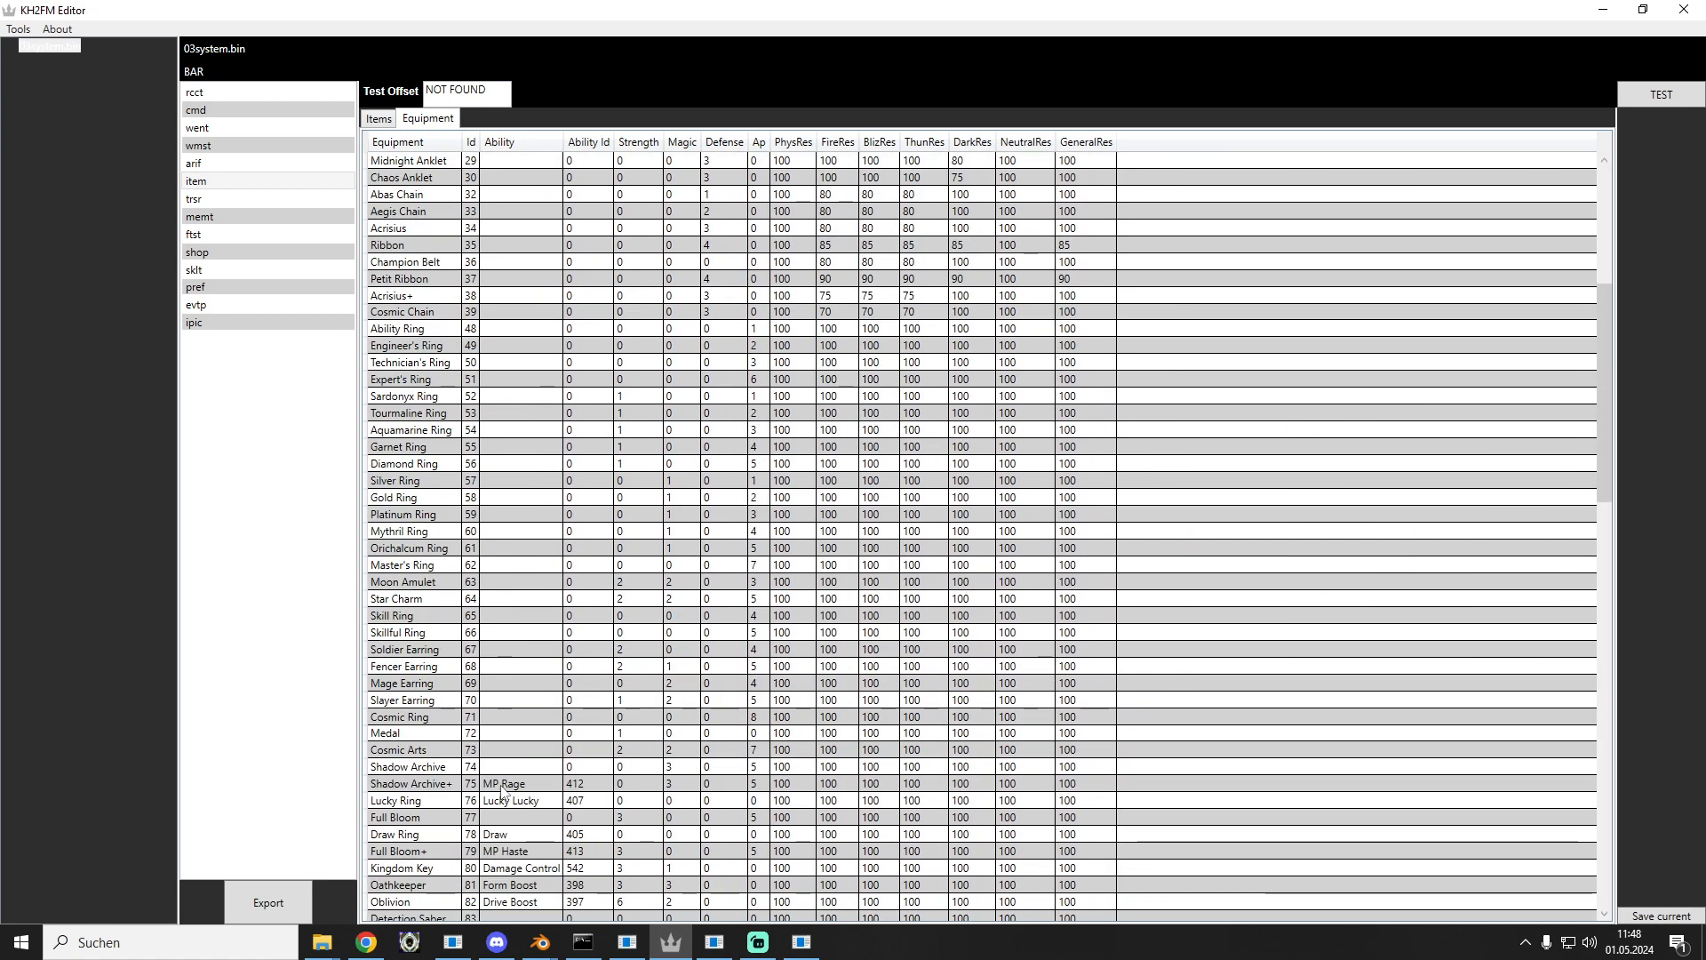
pyautogui.click(425, 869)
pyautogui.scroll(-3, 536, 880)
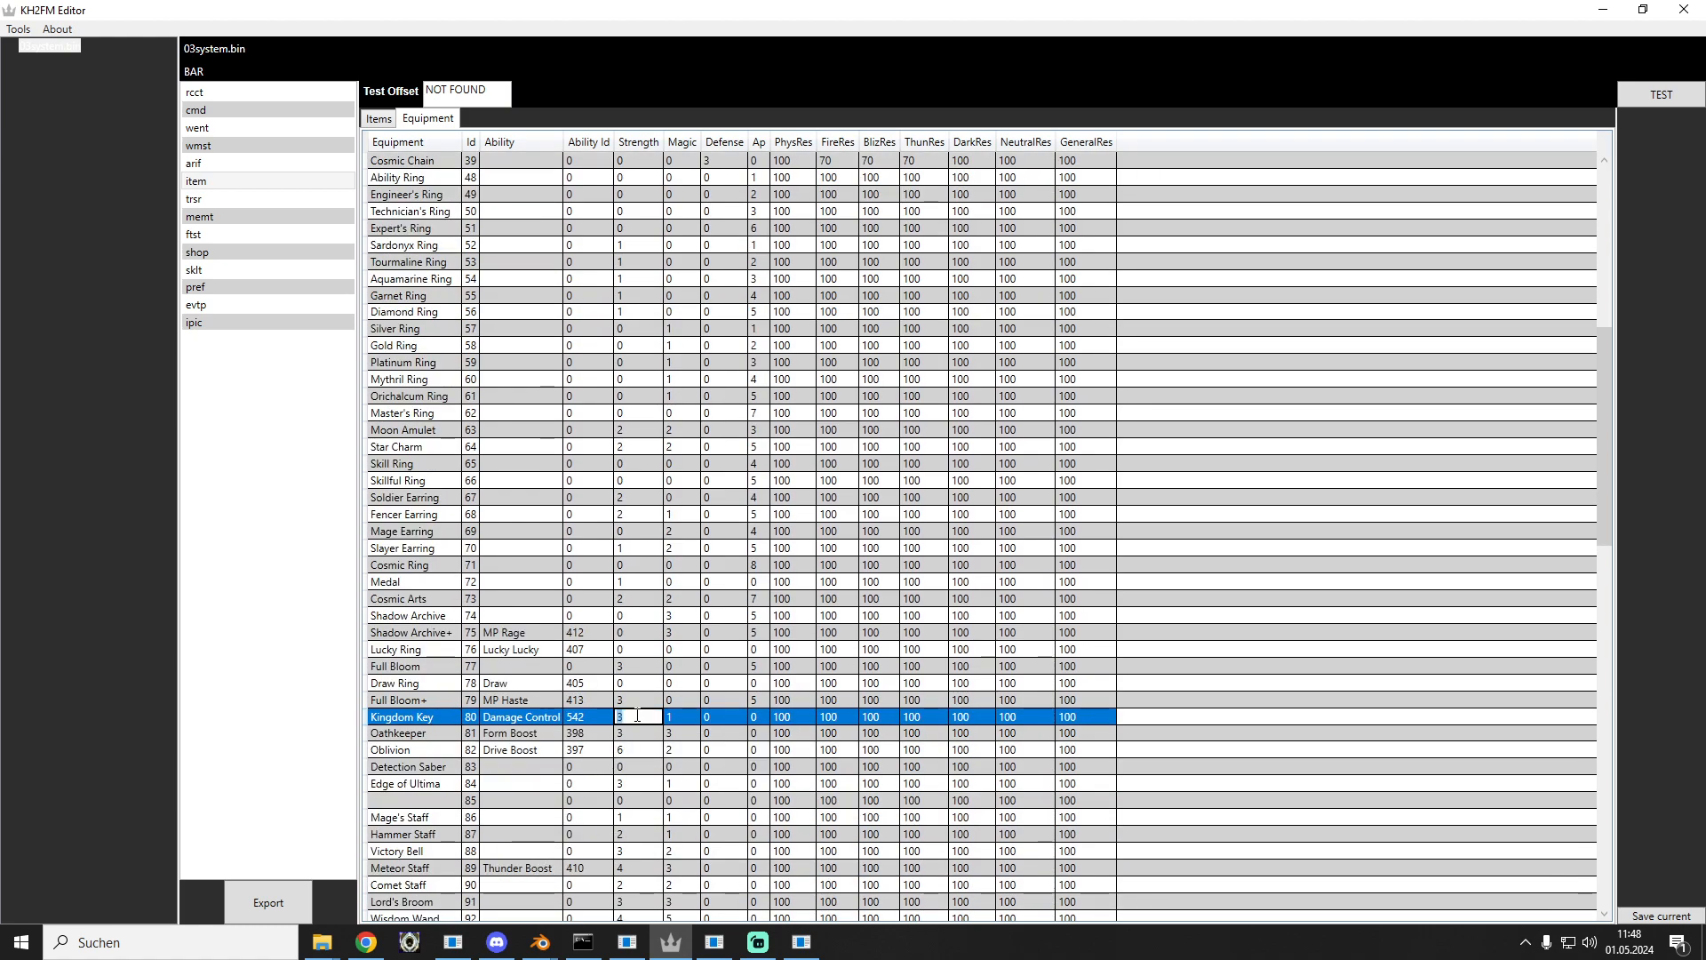
# Step: Set the Kingdom Key's Strength to 1 and its Magic to 3
pyautogui.click(674, 718)
pyautogui.click(633, 716)
pyautogui.doubleClick(673, 719)
pyautogui.write('1')
pyautogui.click(653, 734)
pyautogui.doubleClick(677, 720)
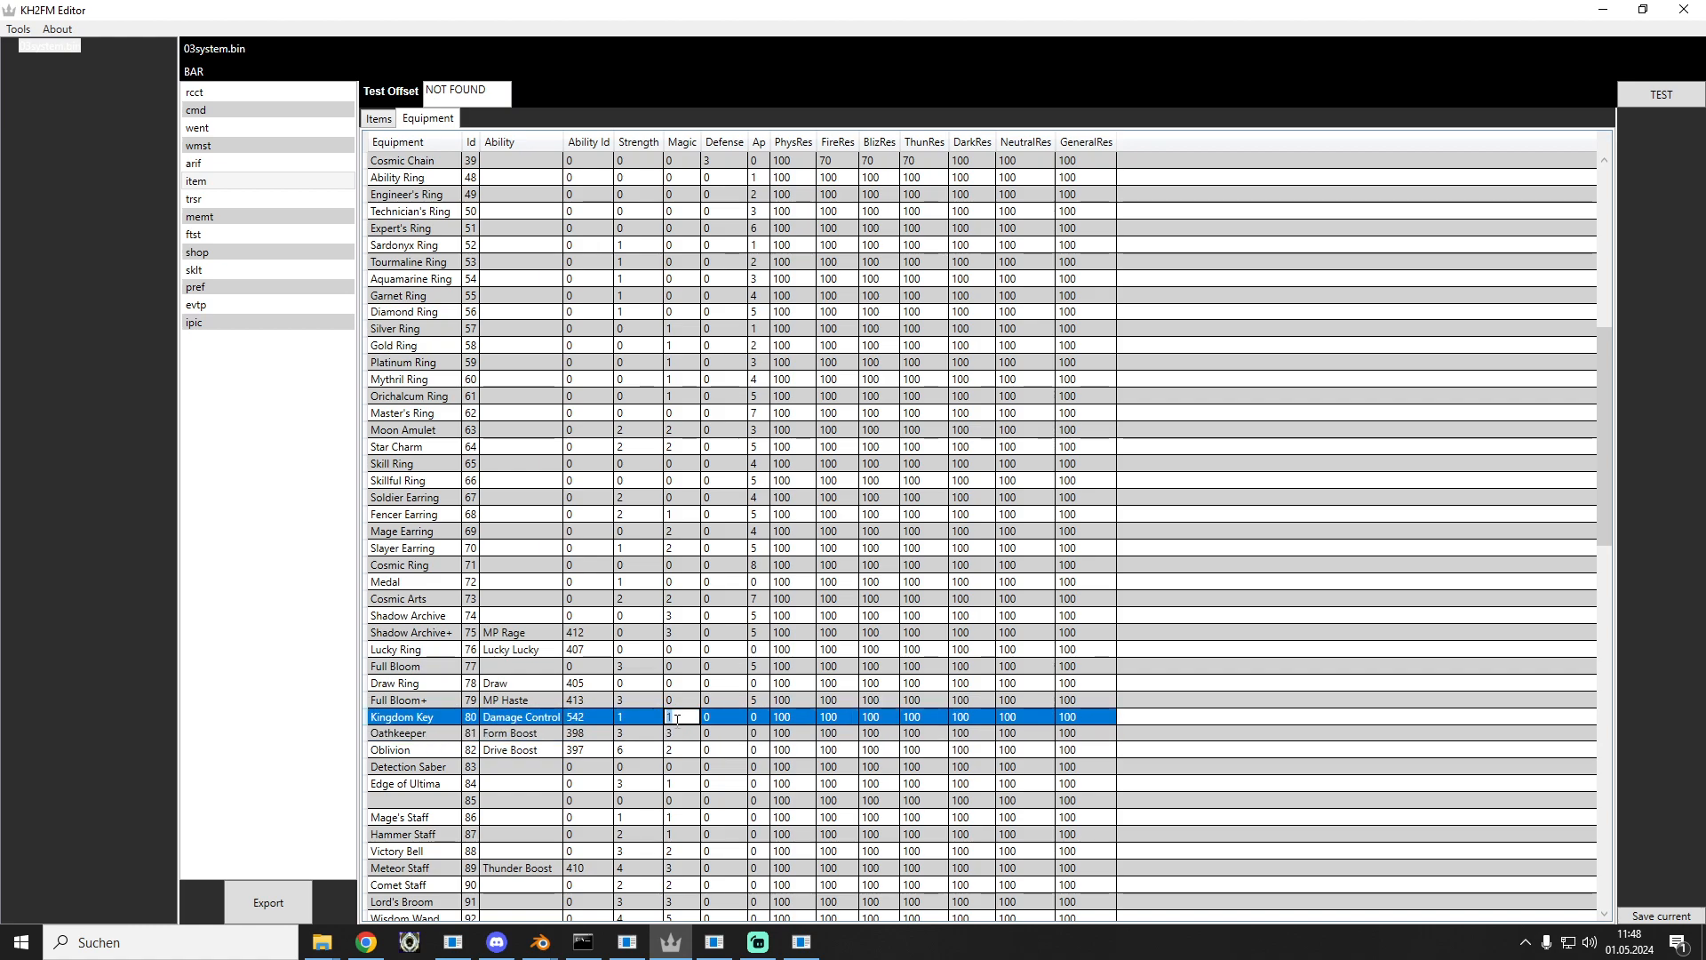
pyautogui.write('3')
pyautogui.click(627, 751)
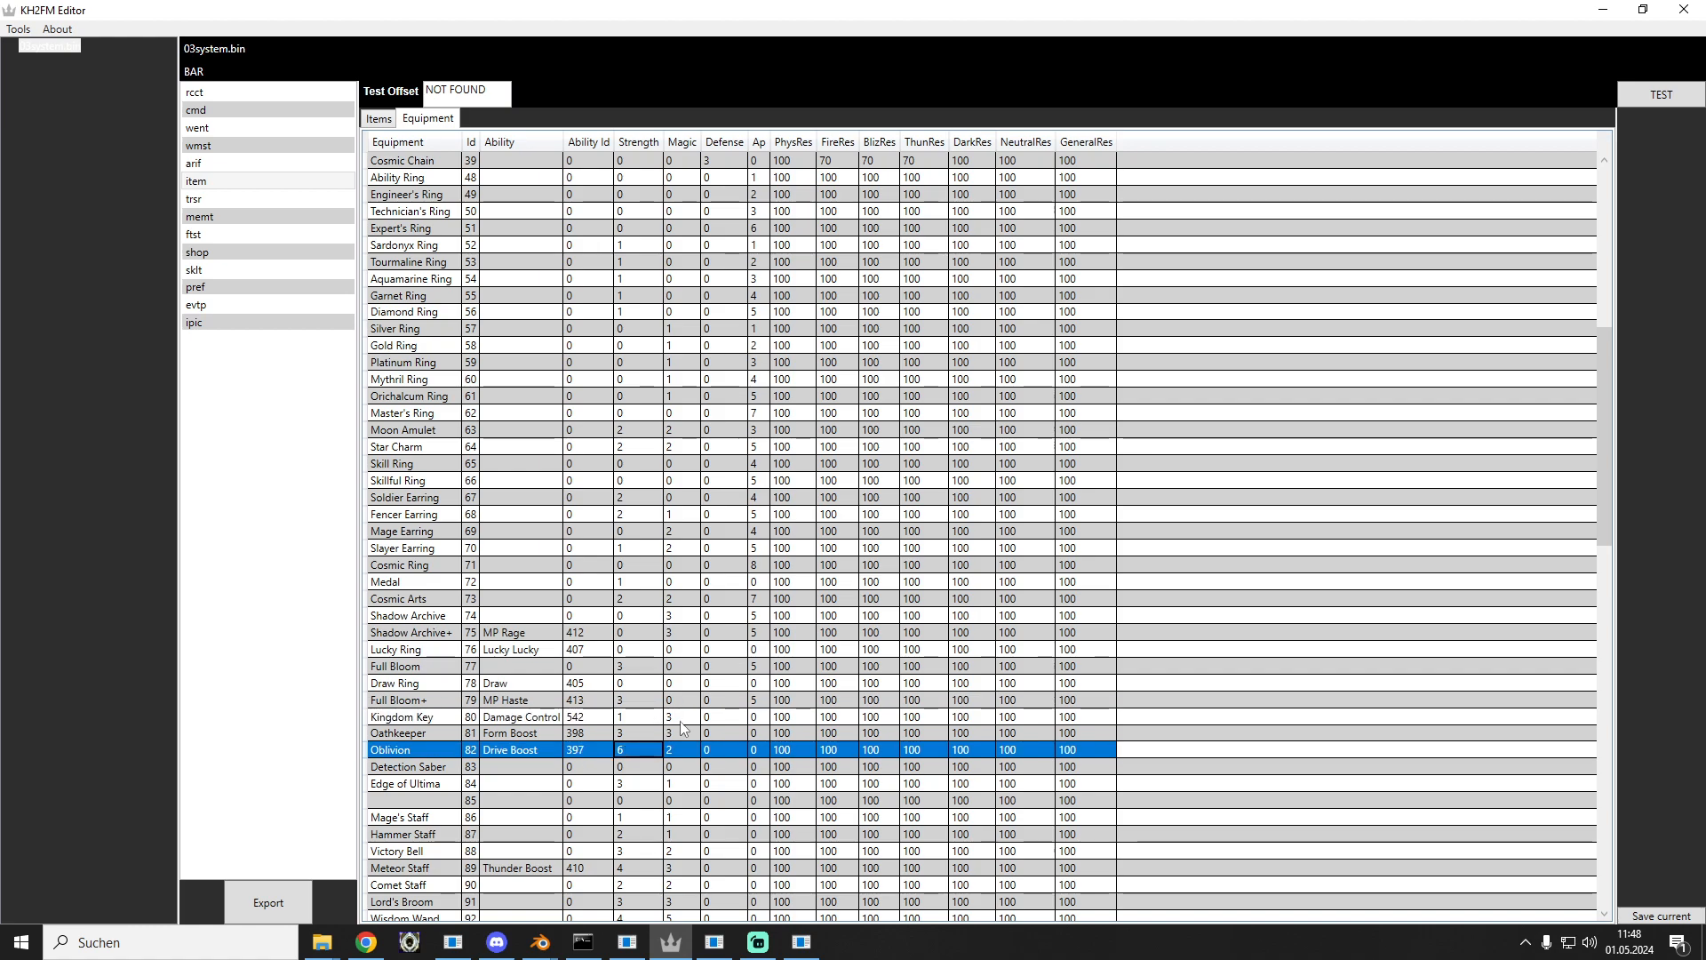
pyautogui.click(678, 721)
pyautogui.click(628, 718)
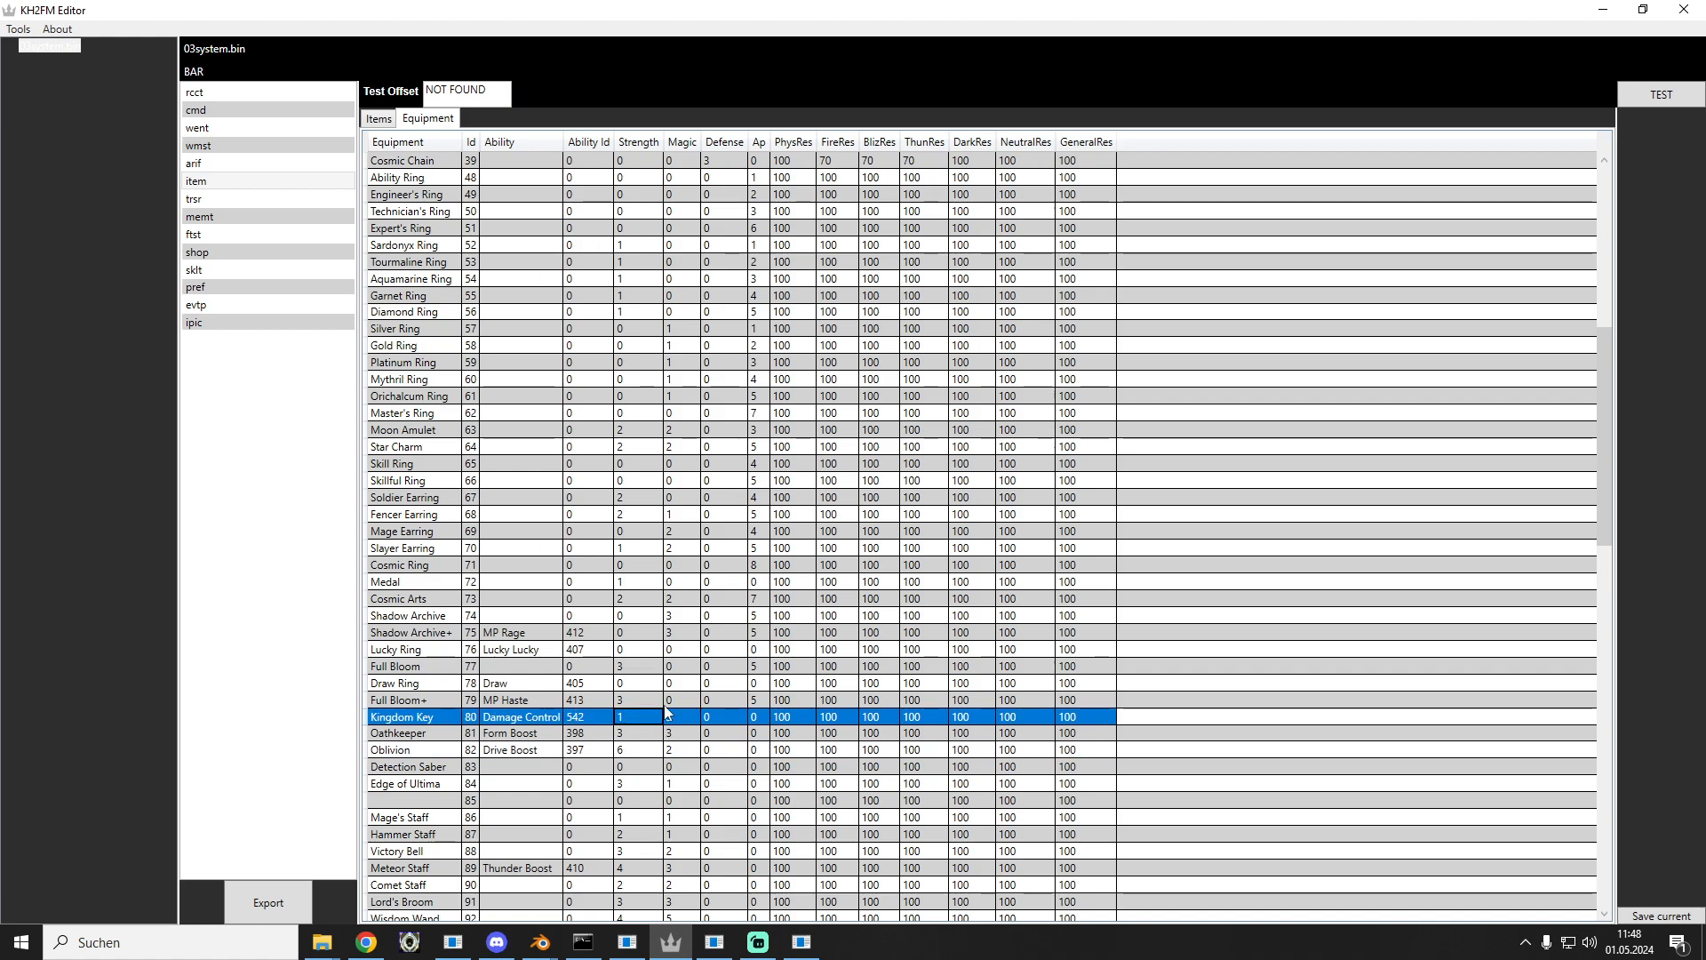
pyautogui.click(677, 721)
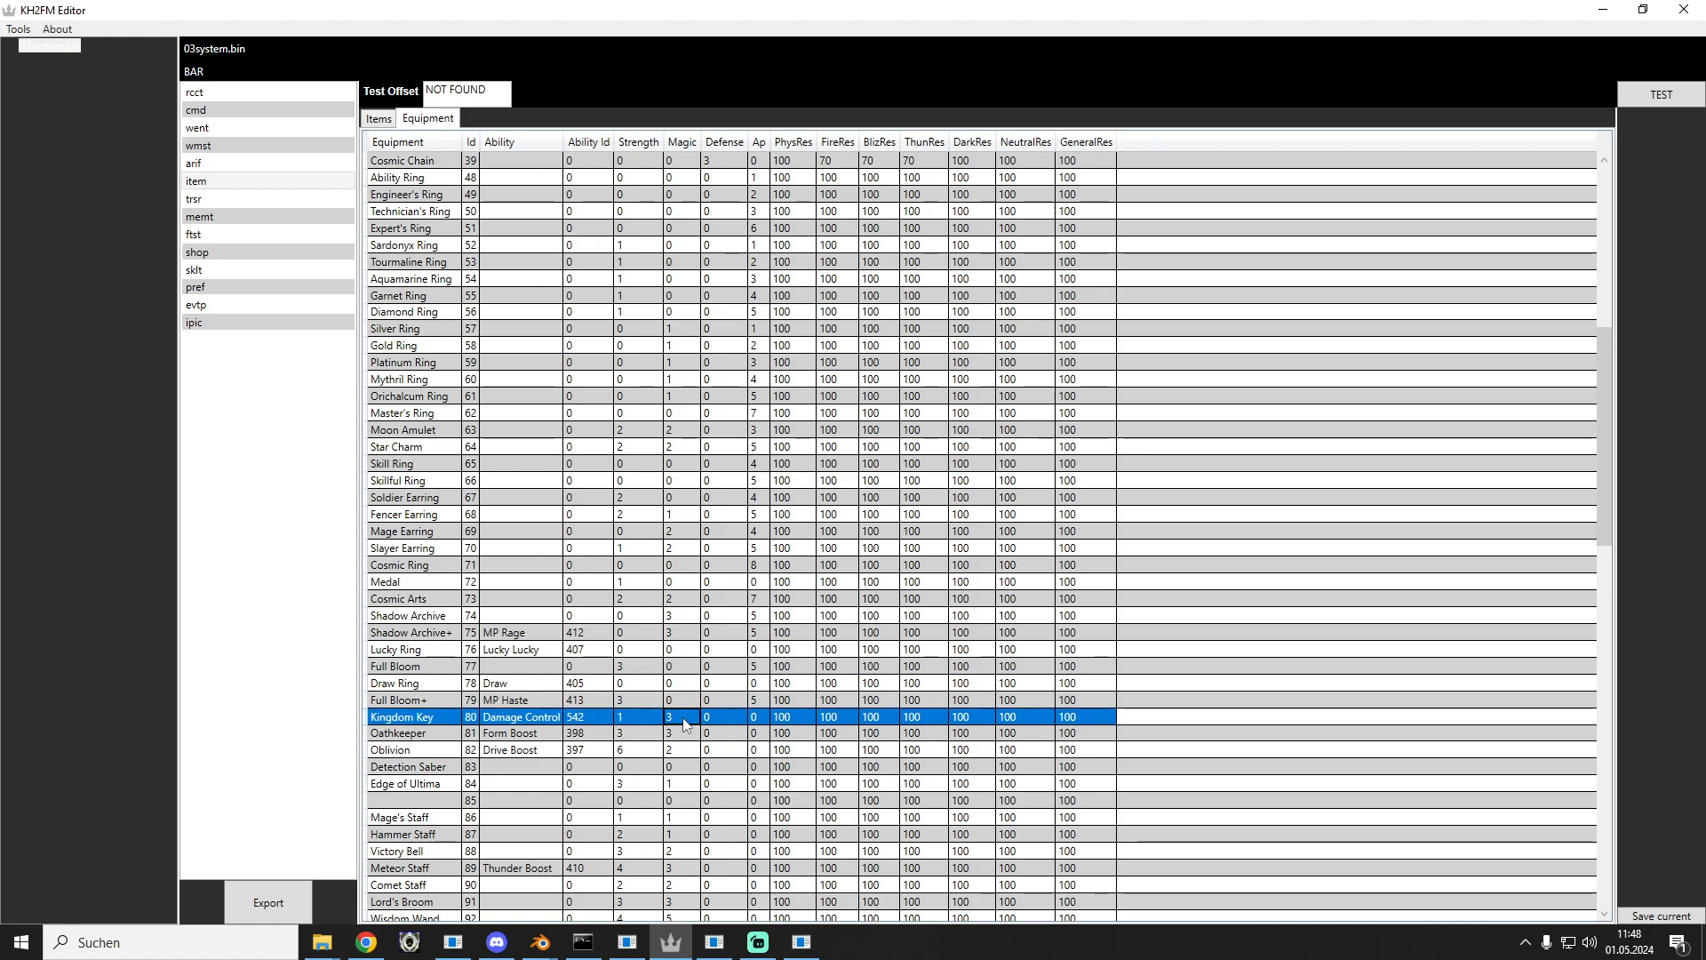
# Step: Set the Kingdom Key's Ability Id to 413 for MP Haste and compare its row with the neighbouring Full Bloom+
pyautogui.click(598, 721)
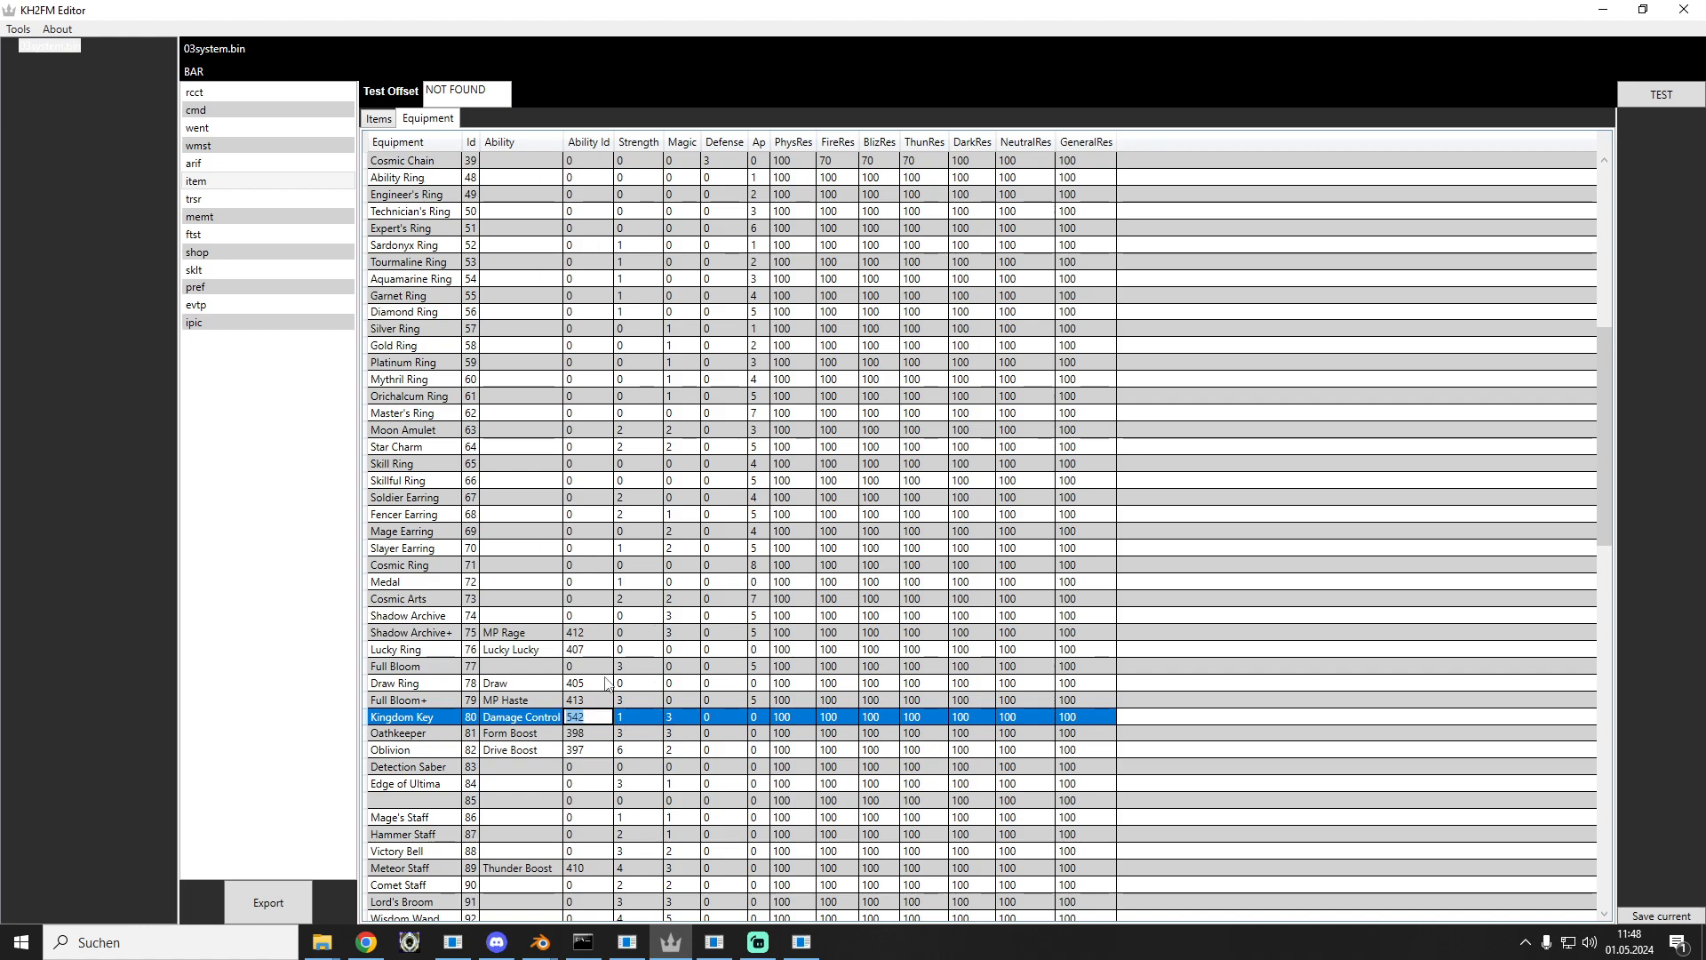
pyautogui.write('413')
pyautogui.press('Return')
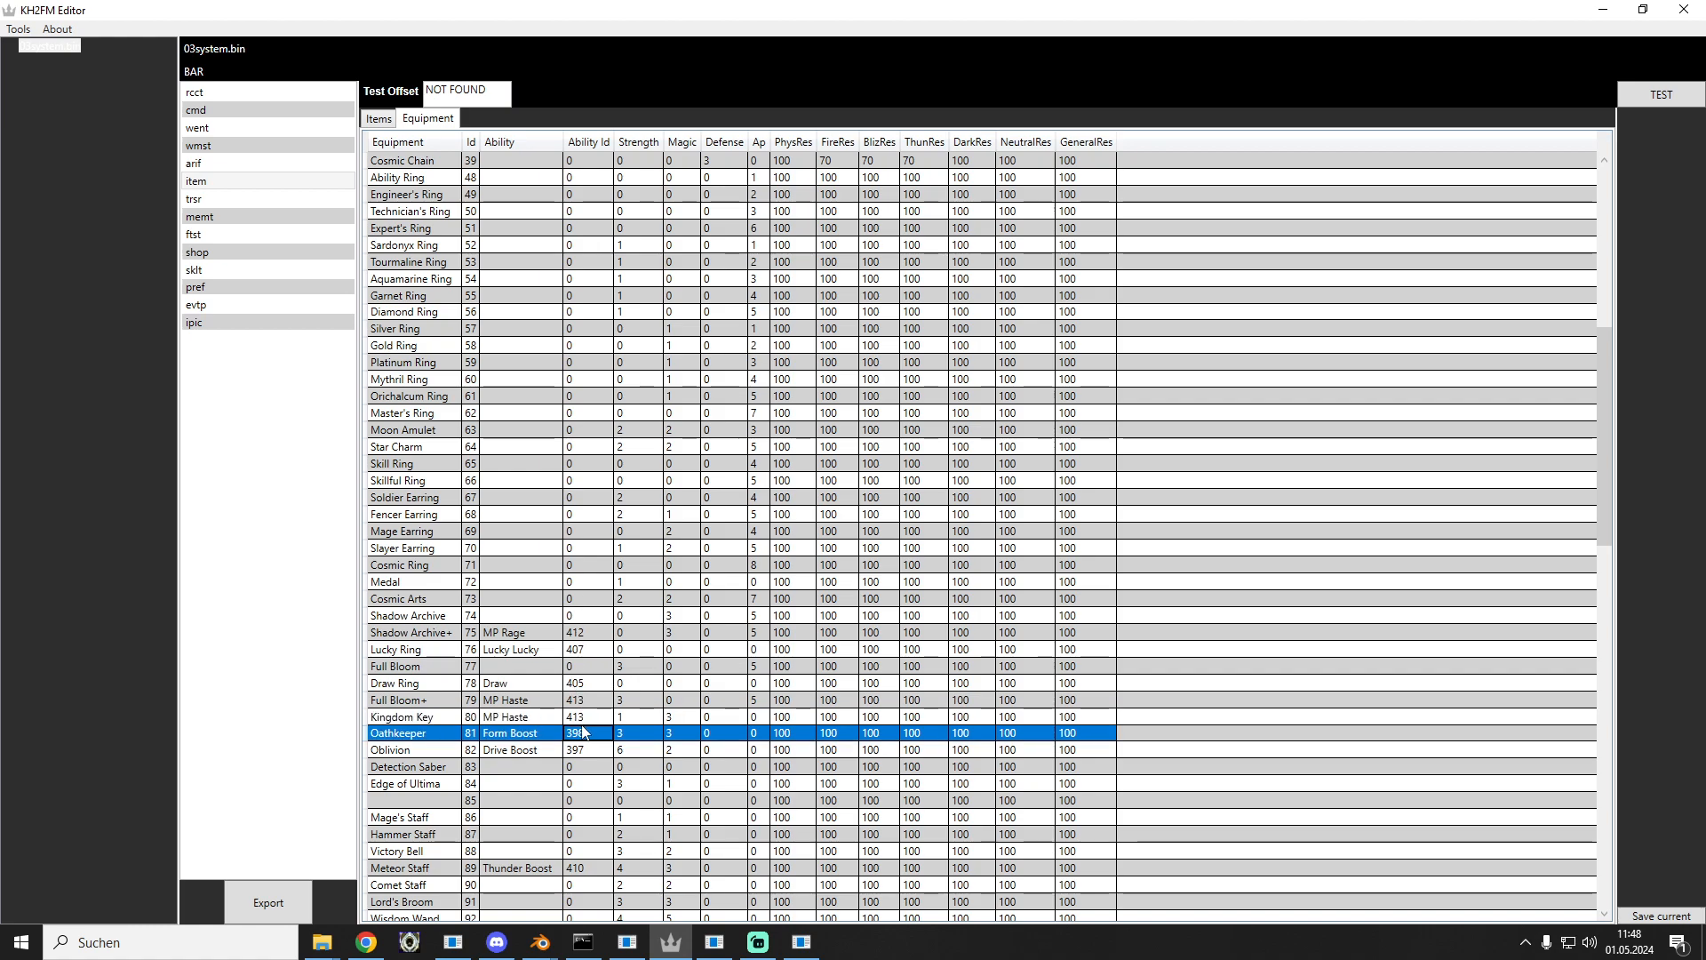
pyautogui.click(518, 717)
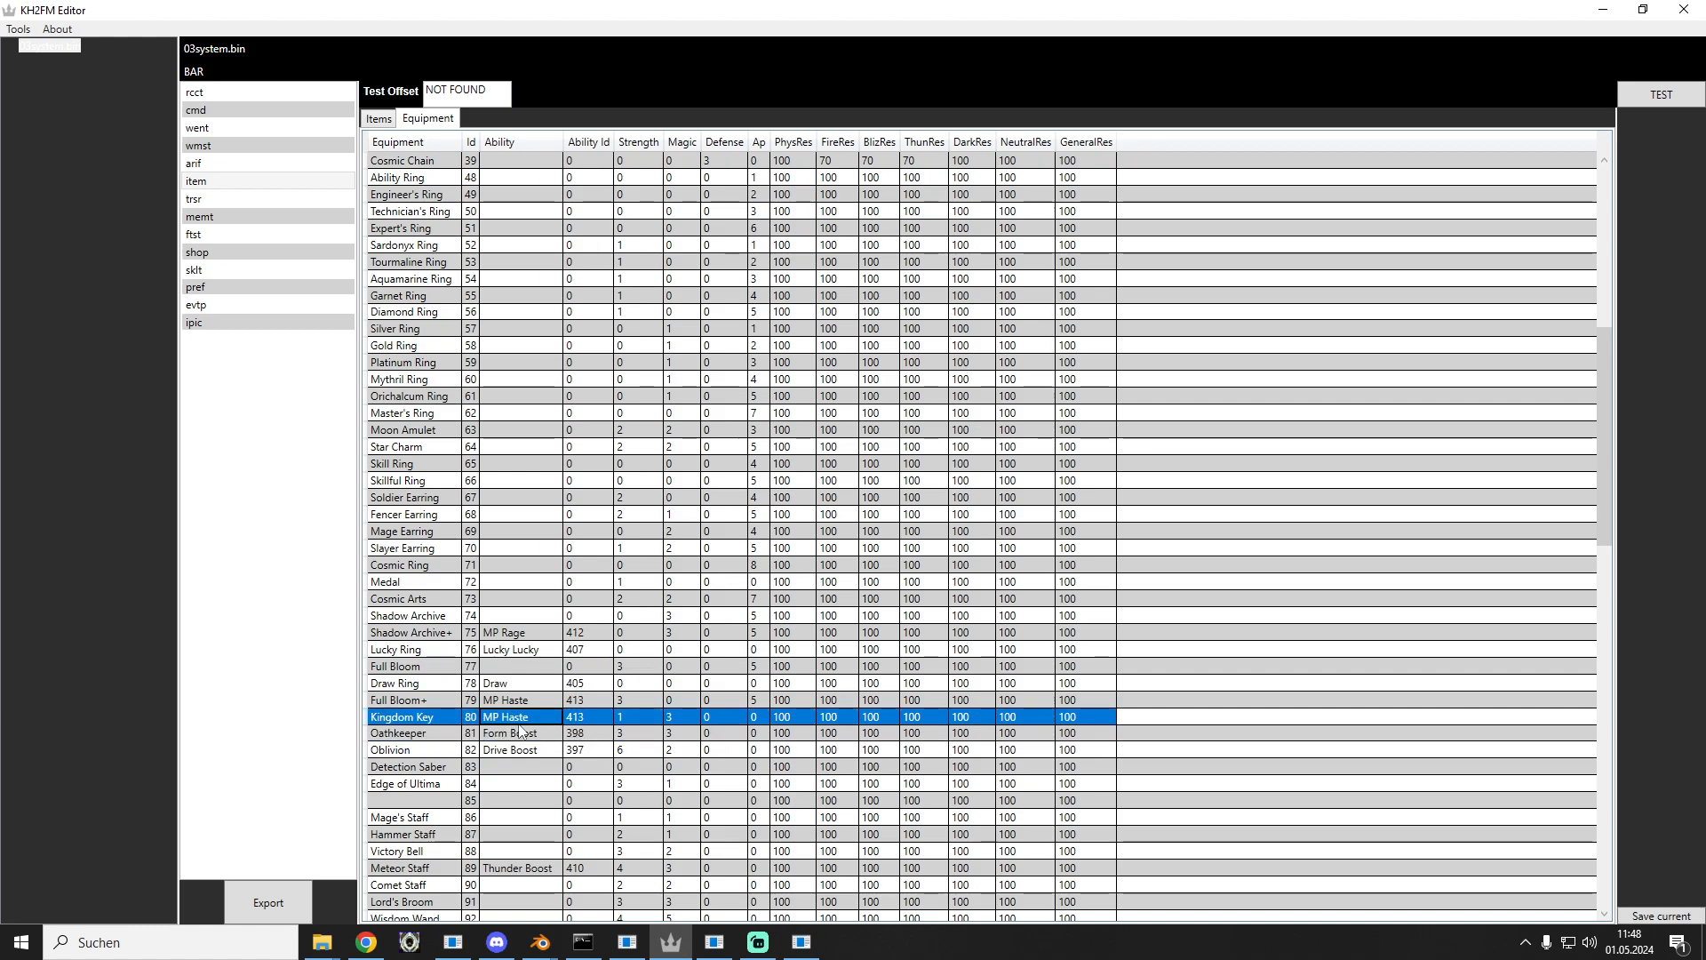
pyautogui.press('Up')
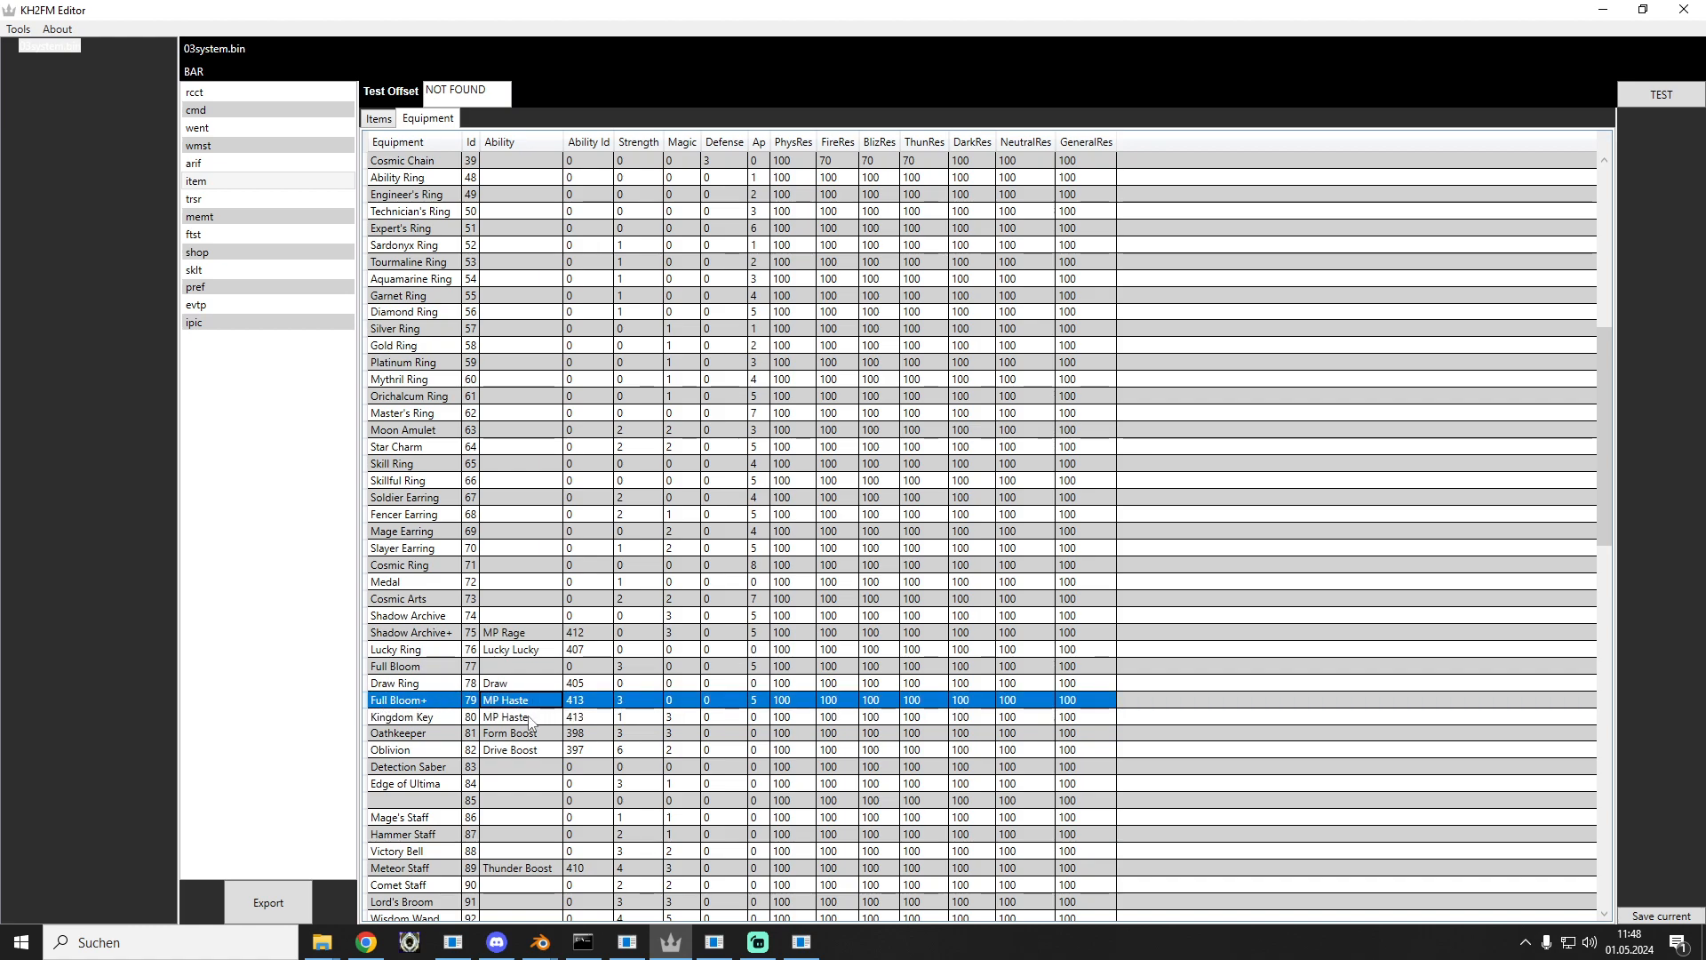
pyautogui.press('Down')
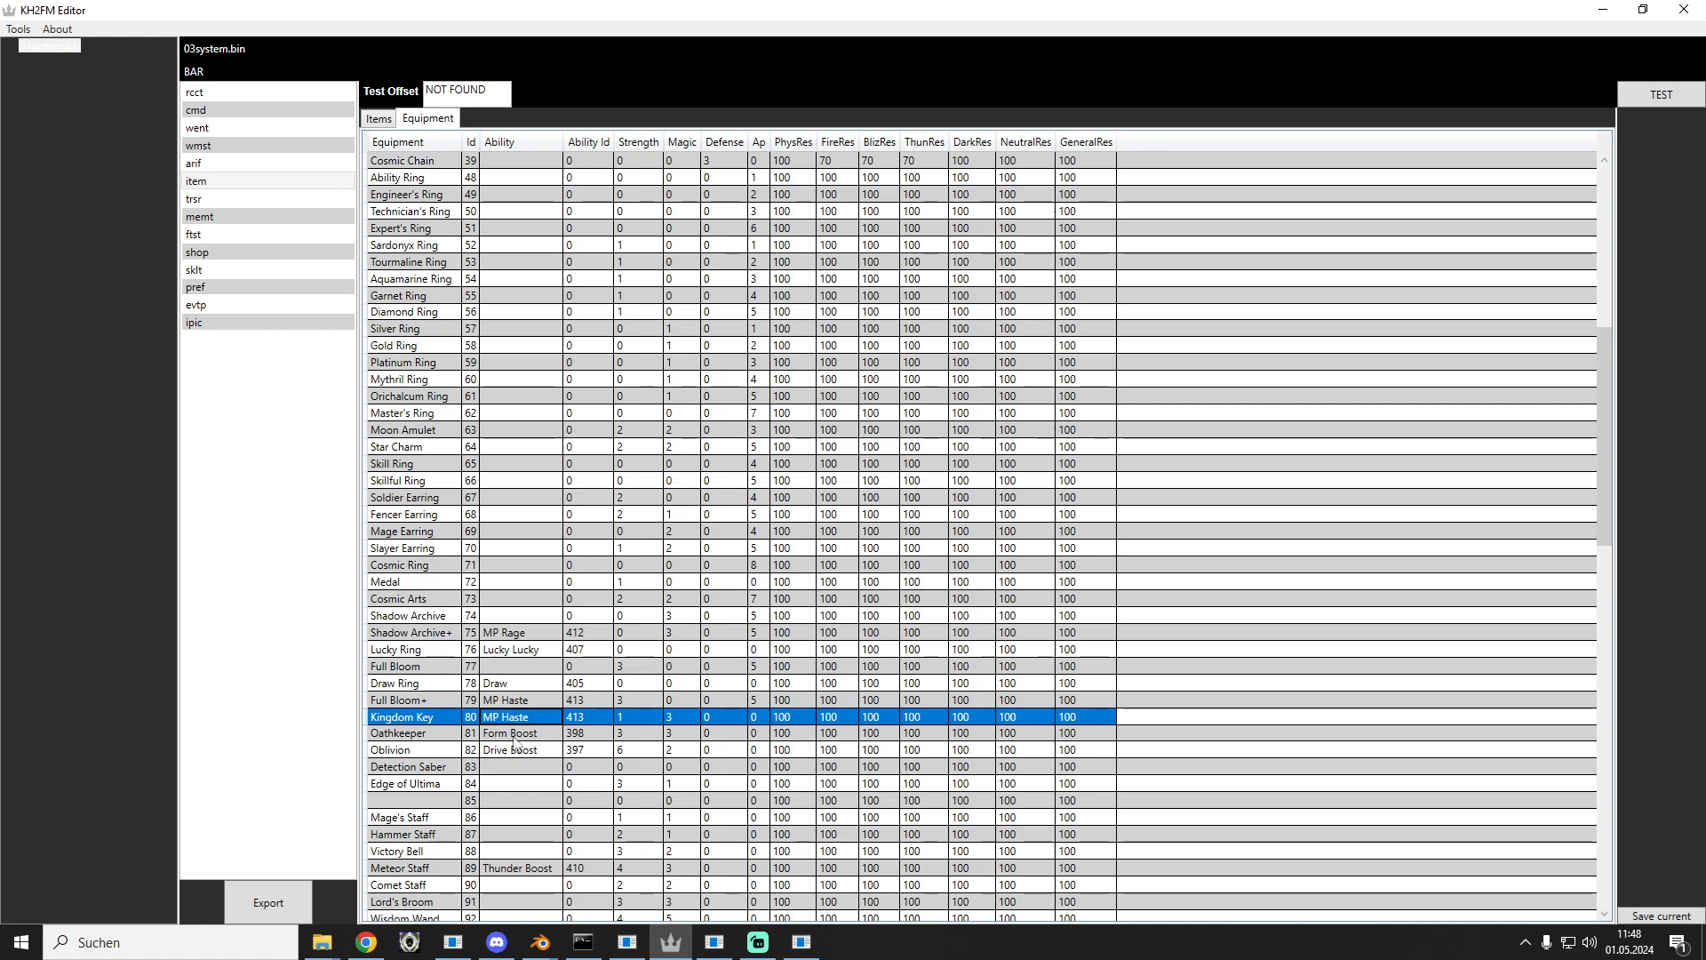
# Step: Display the items table and find the Keyblade entries, starting with Kingdom Key
pyautogui.click(386, 118)
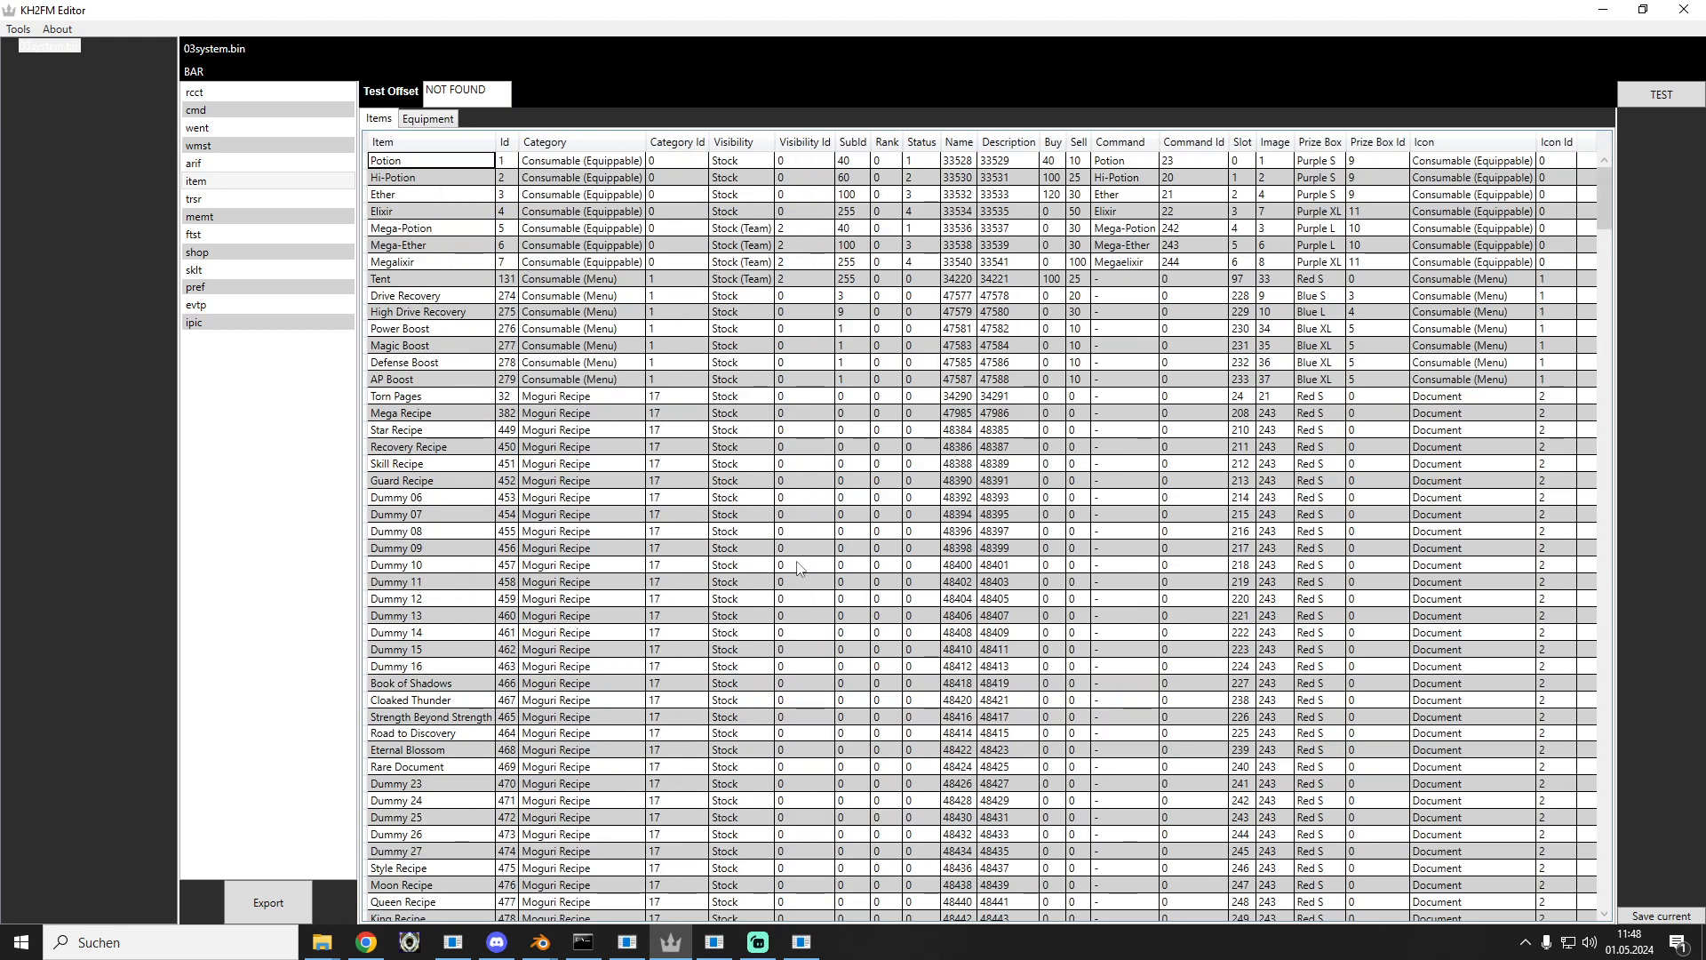
pyautogui.scroll(-14, 1548, 352)
pyautogui.moveTo(1607, 243); pyautogui.dragTo(1576, 807)
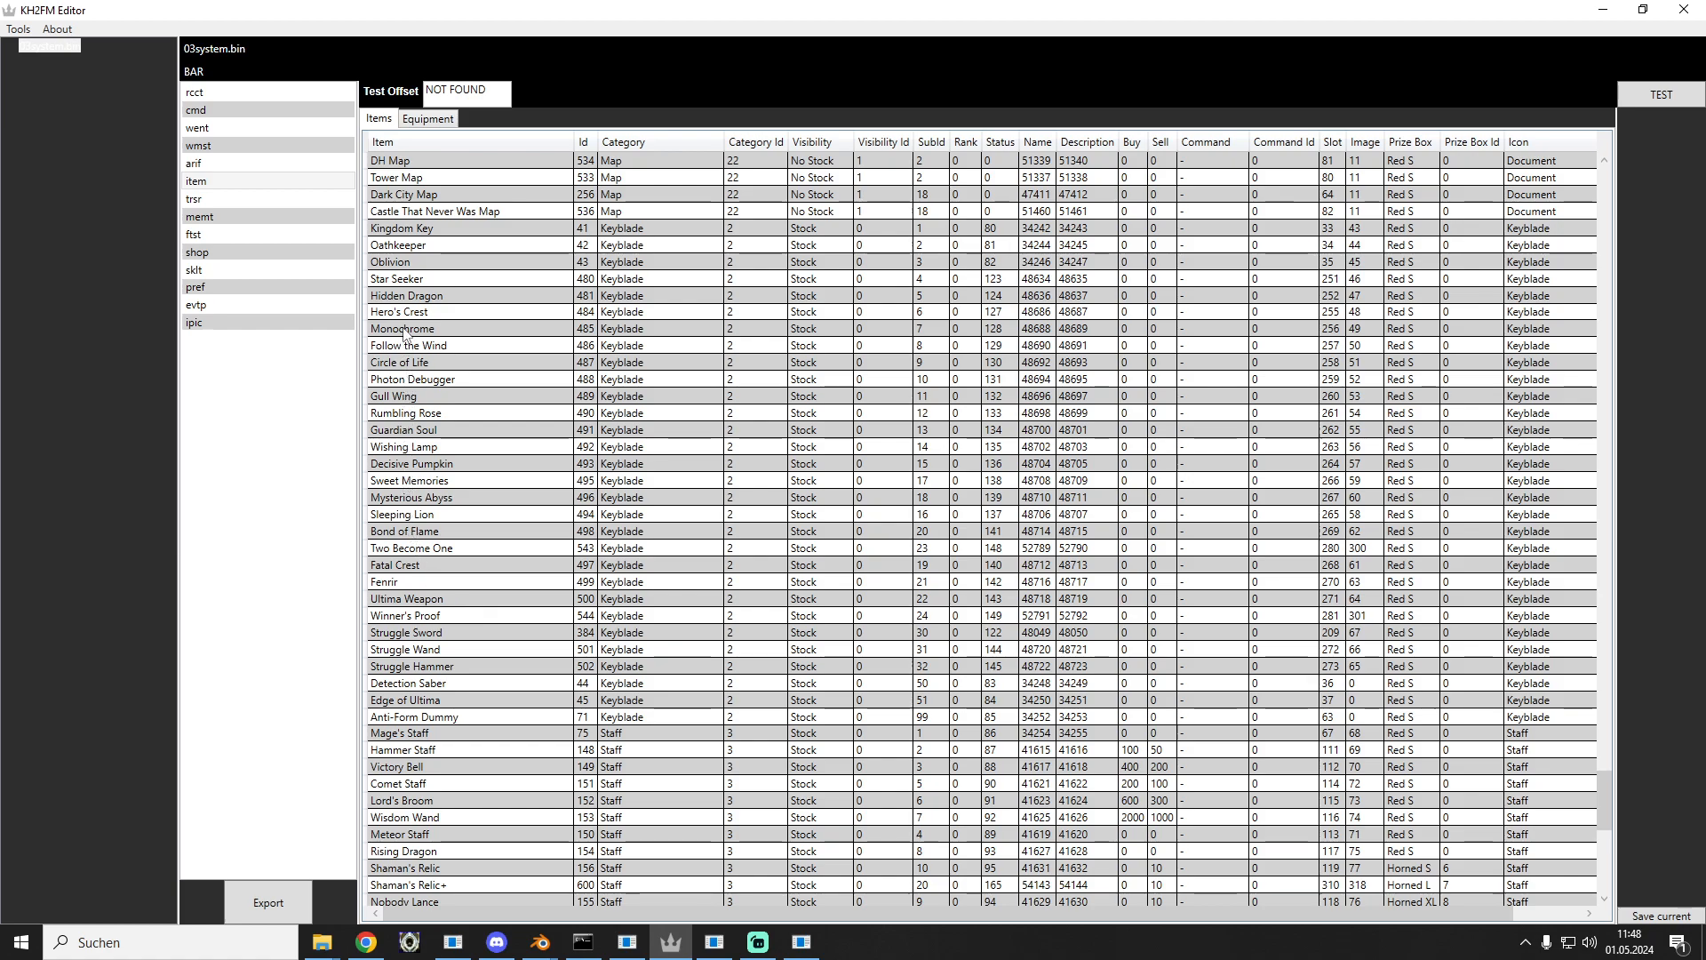
# Step: Export the edited 03system.bin under the same name to the SORA MODEL TESTING folder and minimize the editor
pyautogui.click(420, 229)
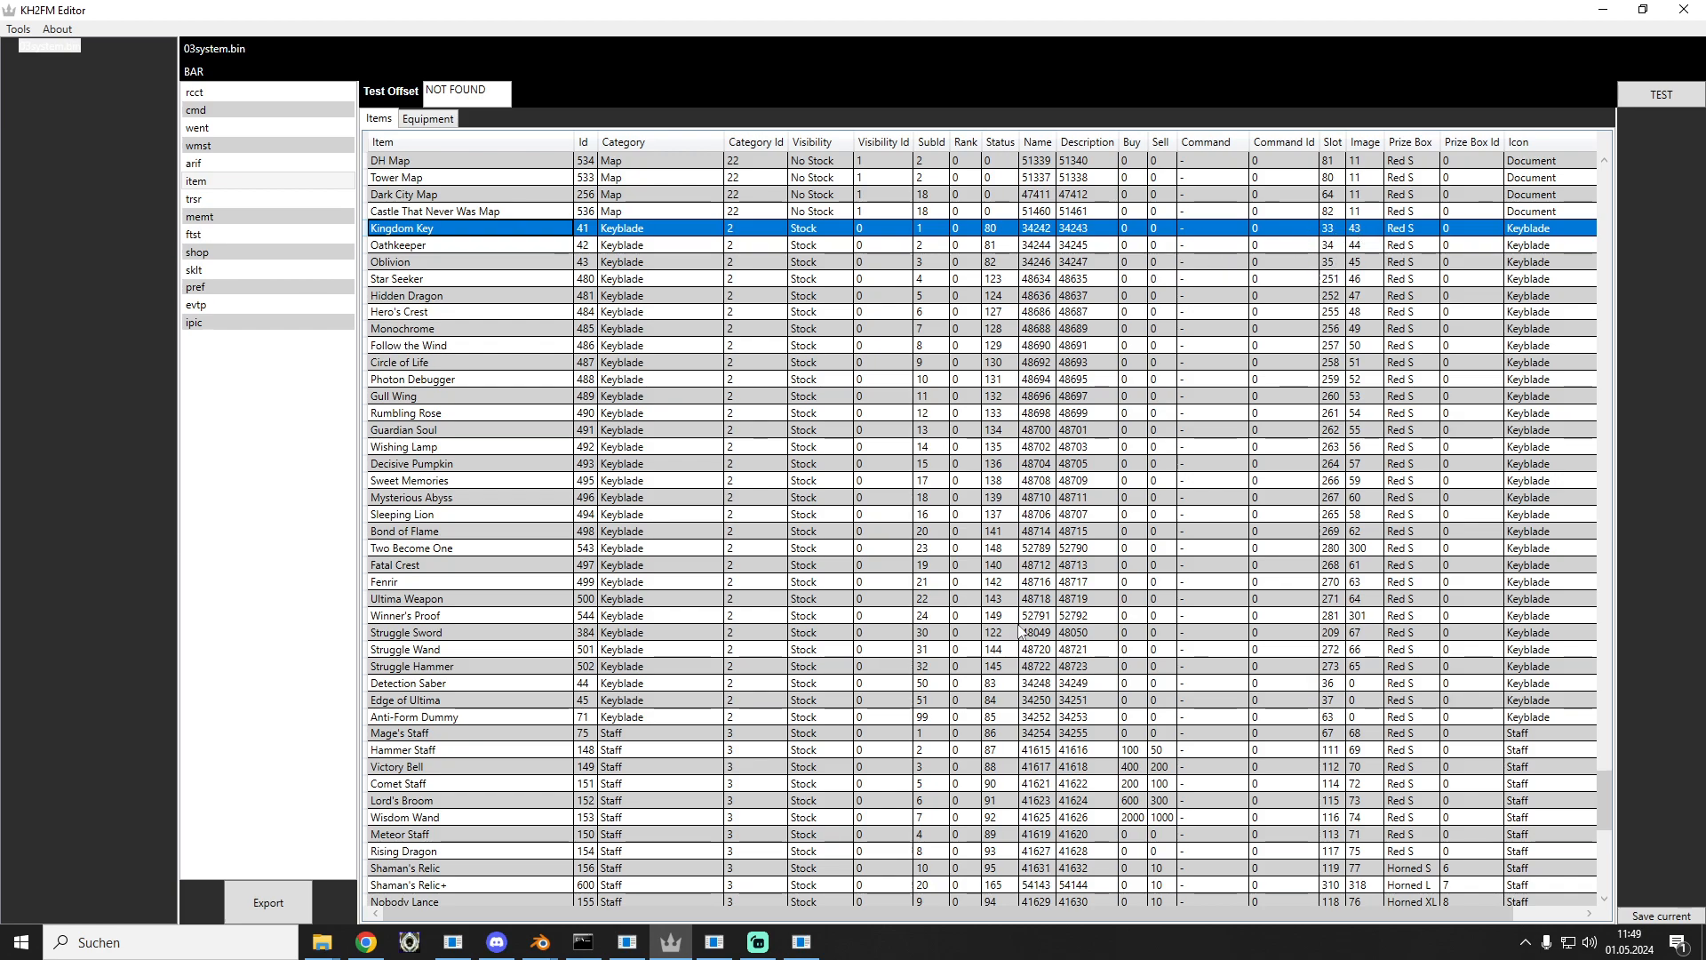
pyautogui.click(284, 902)
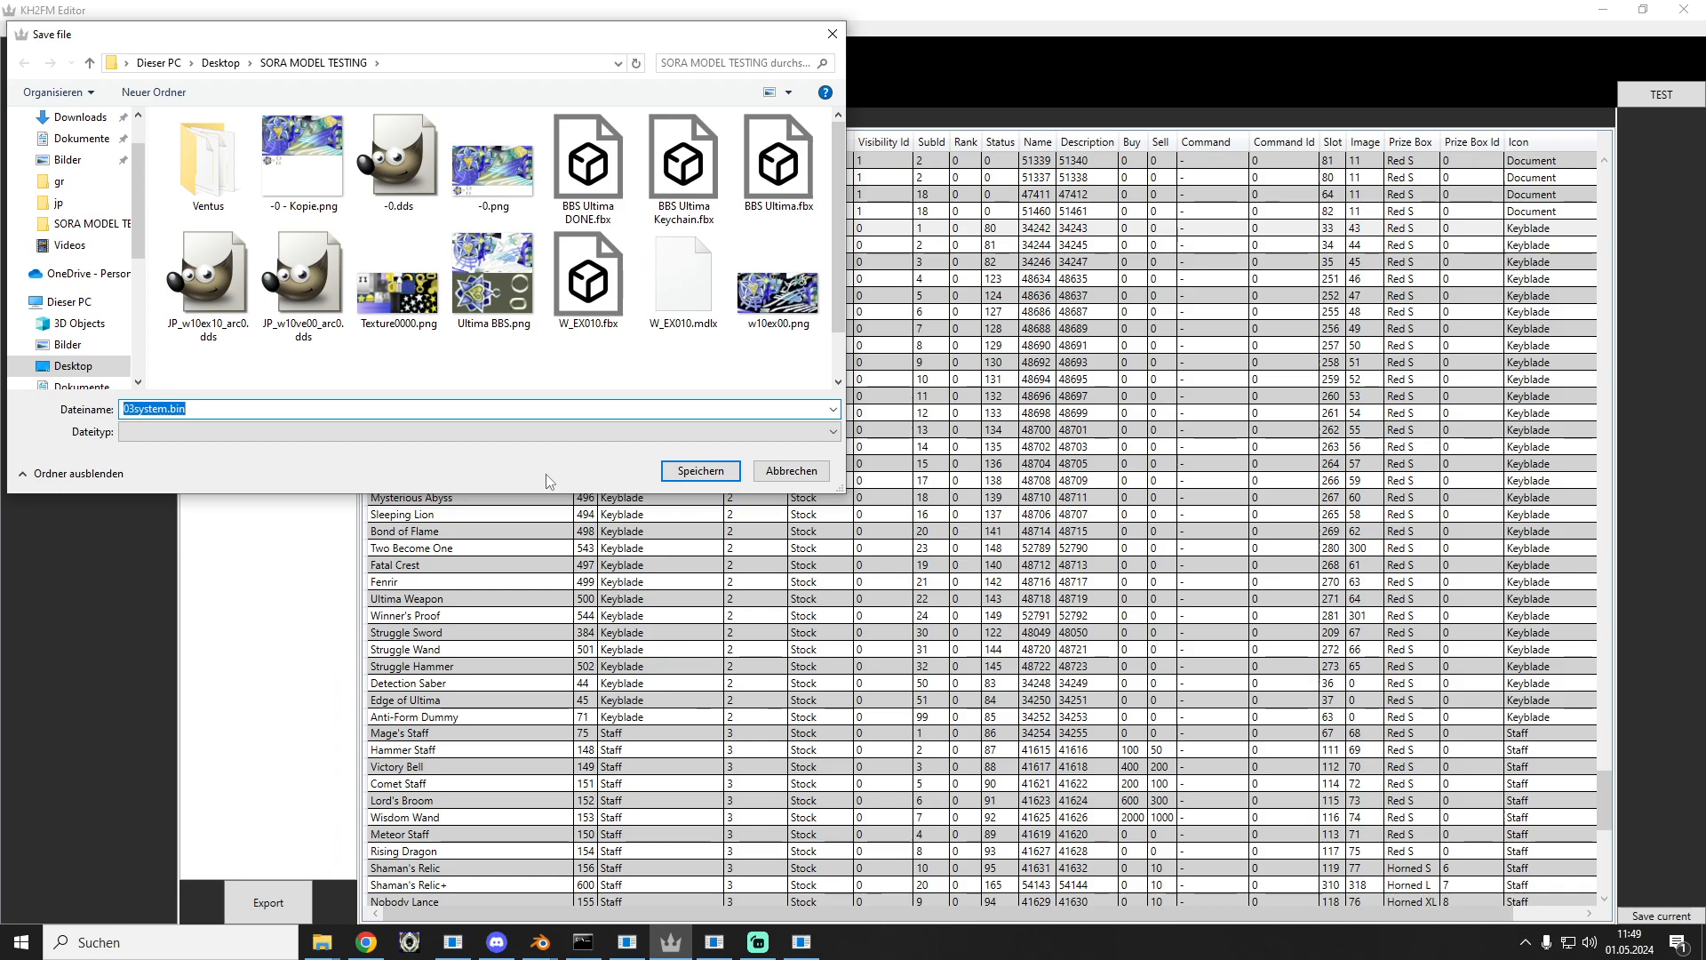
pyautogui.click(700, 470)
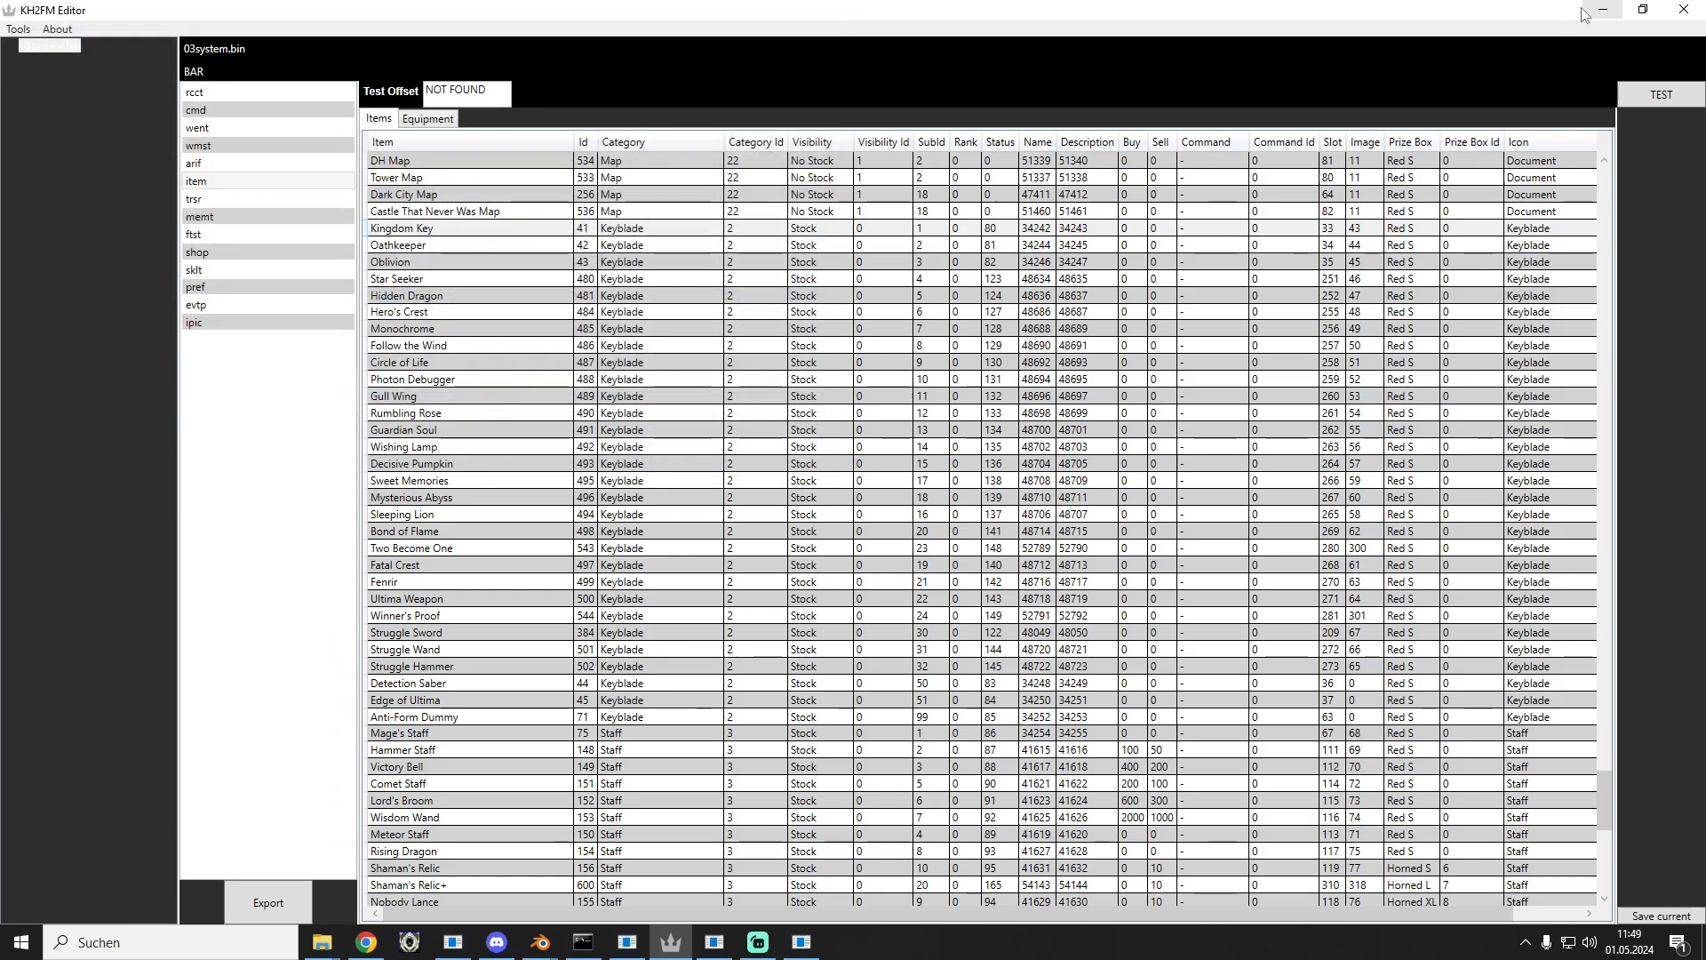
pyautogui.click(1602, 11)
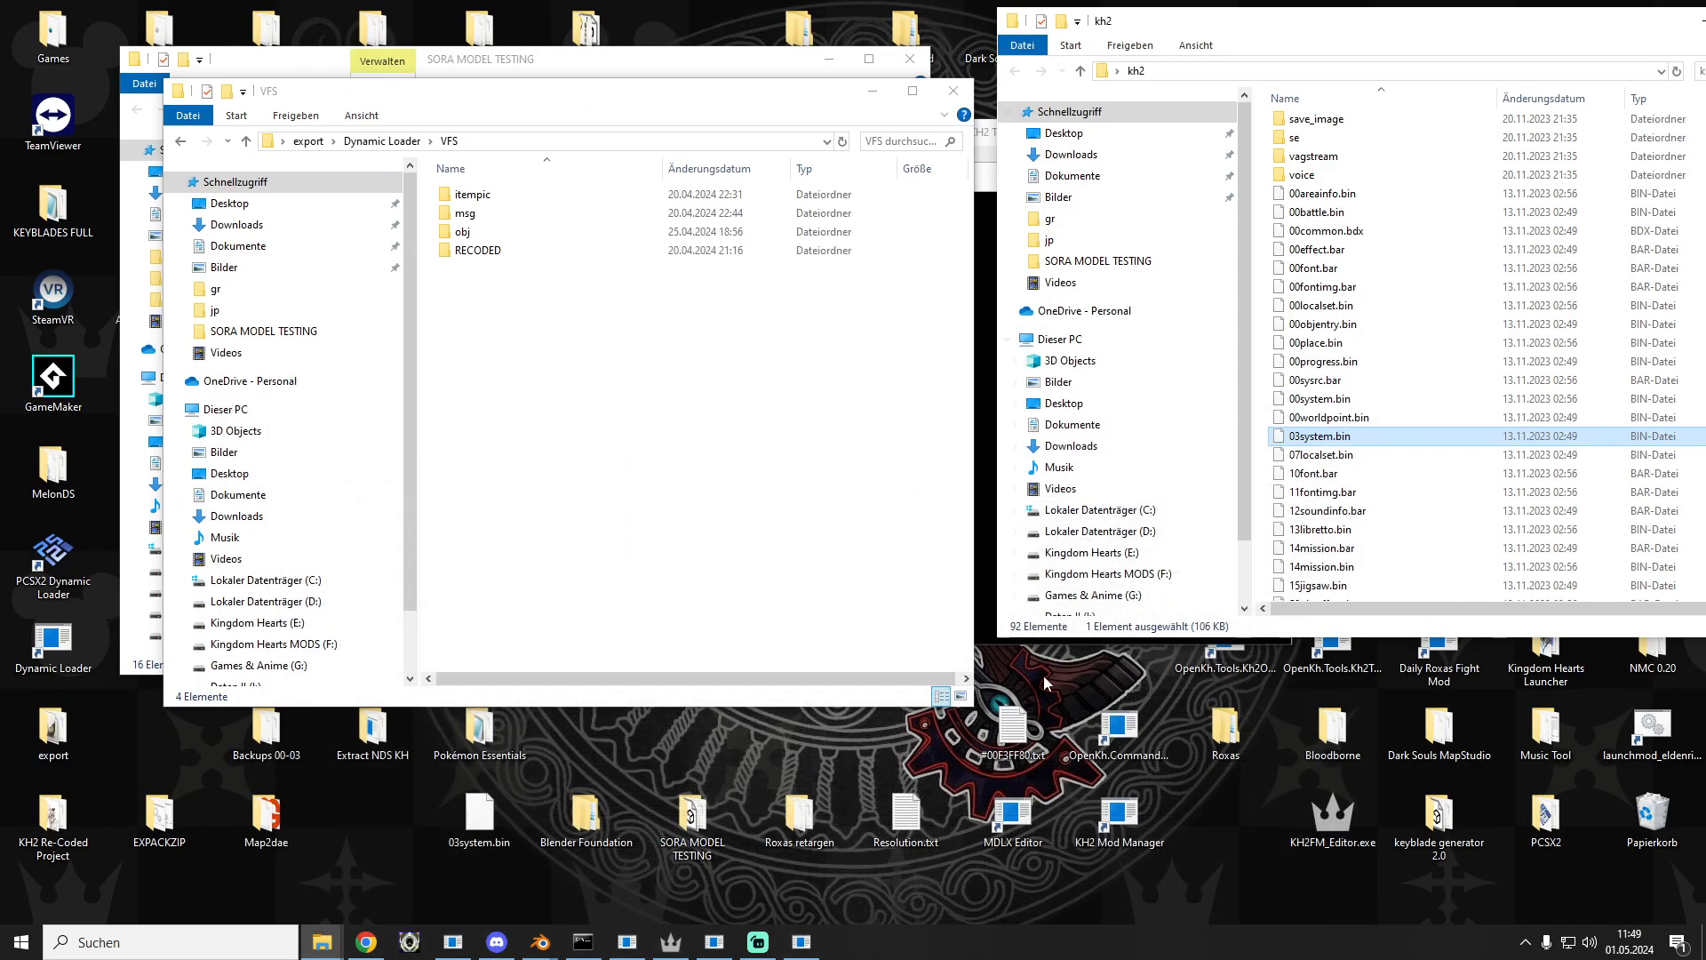
pyautogui.rightClick(1305, 442)
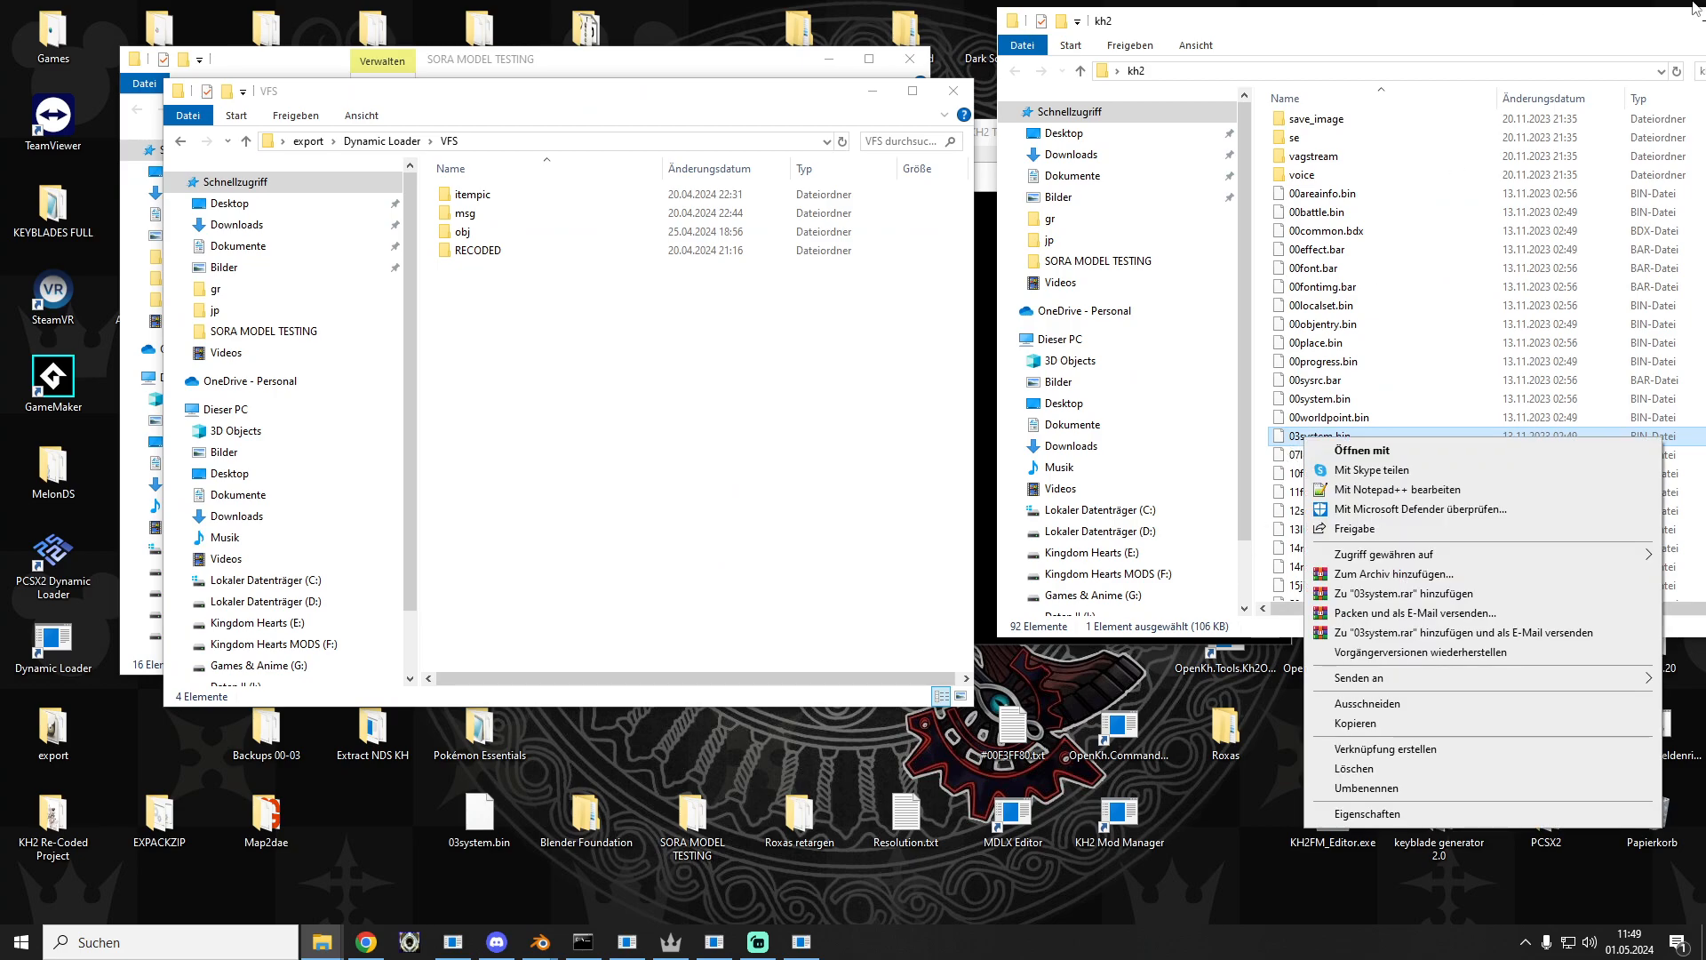
pyautogui.moveTo(1594, 28); pyautogui.dragTo(1433, 56)
pyautogui.click(1643, 50)
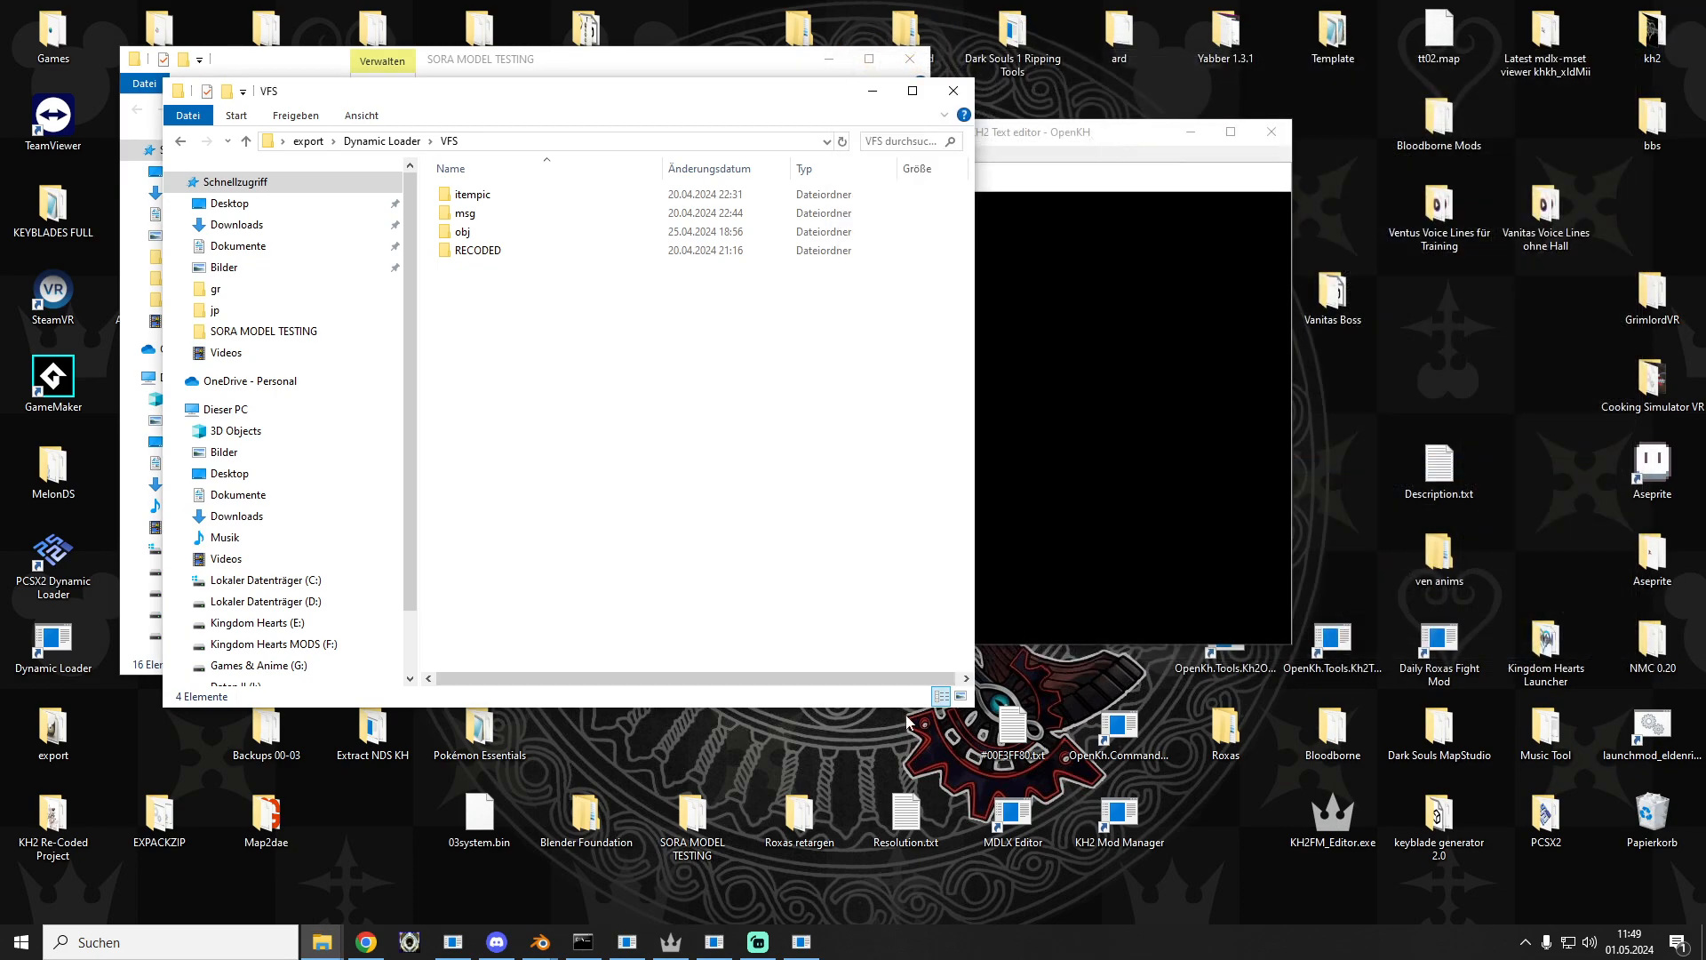
pyautogui.moveTo(322, 944)
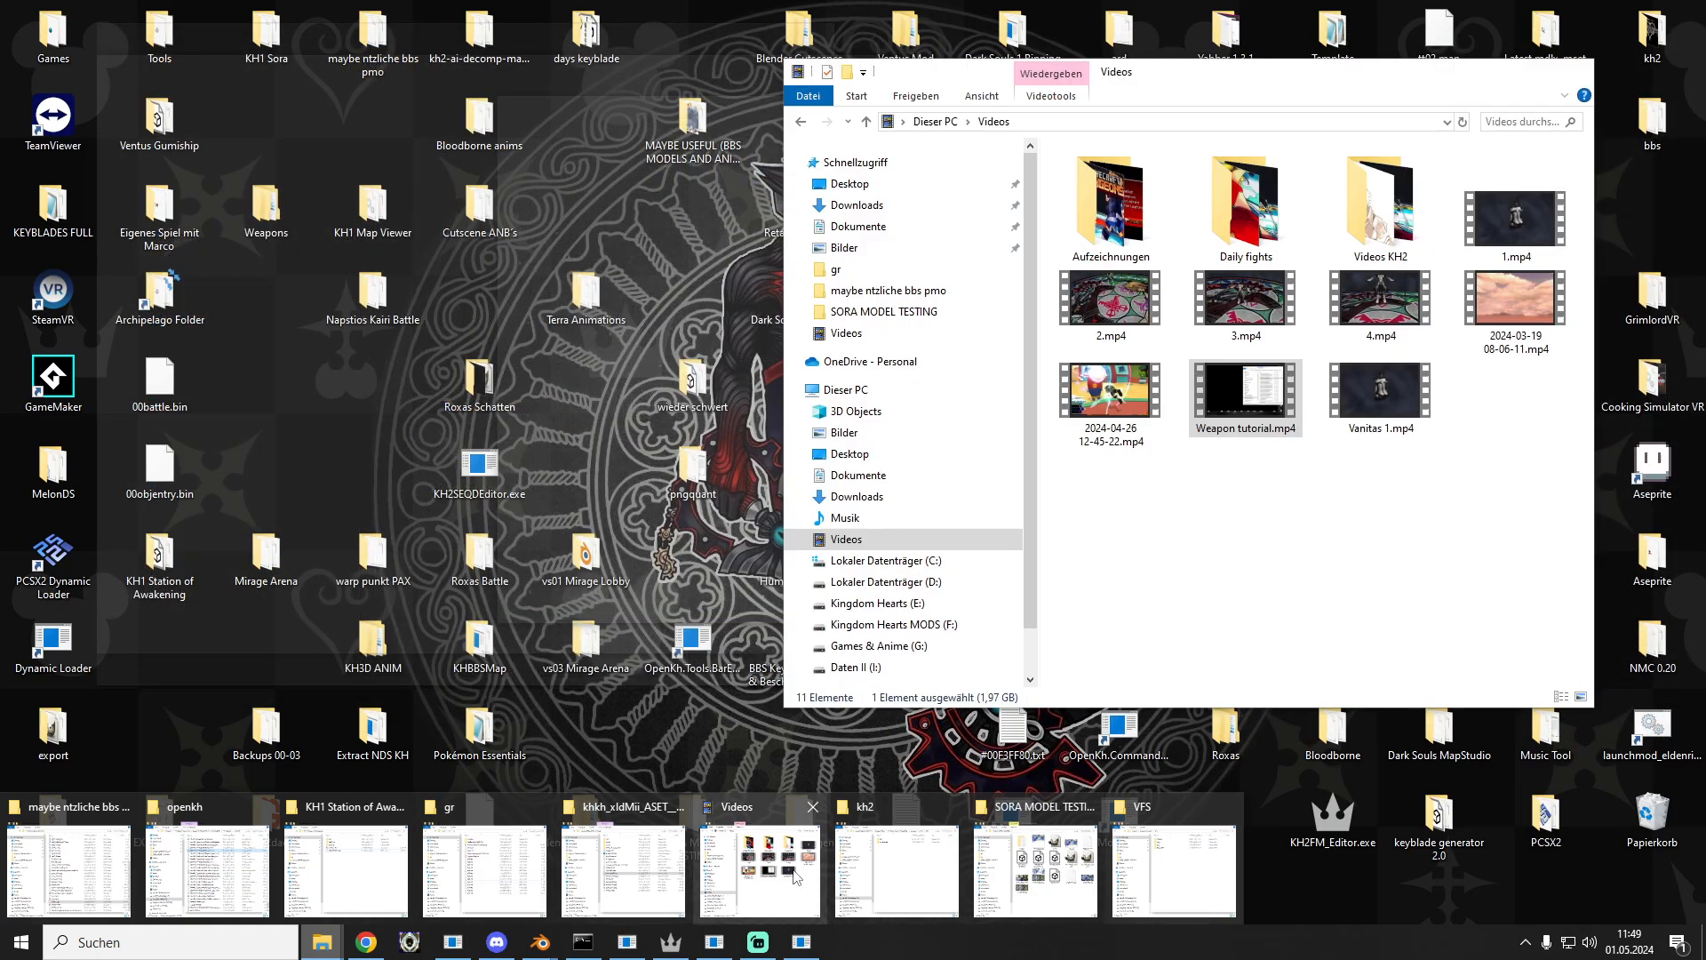
pyautogui.click(793, 877)
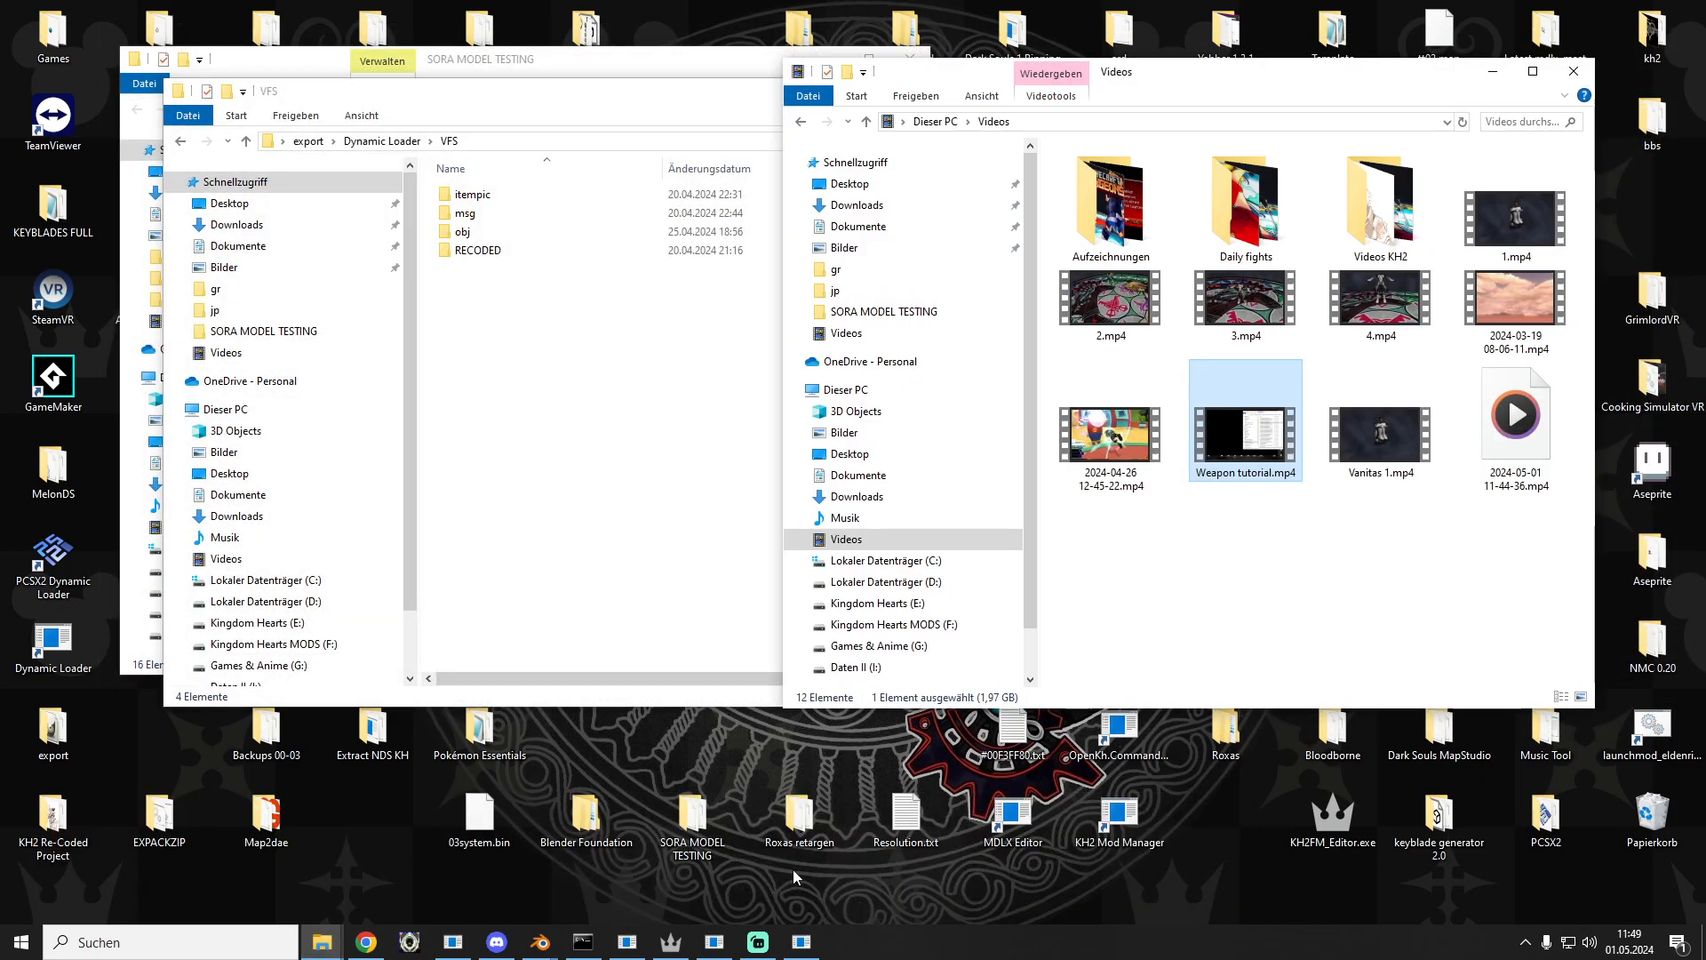
pyautogui.click(1574, 71)
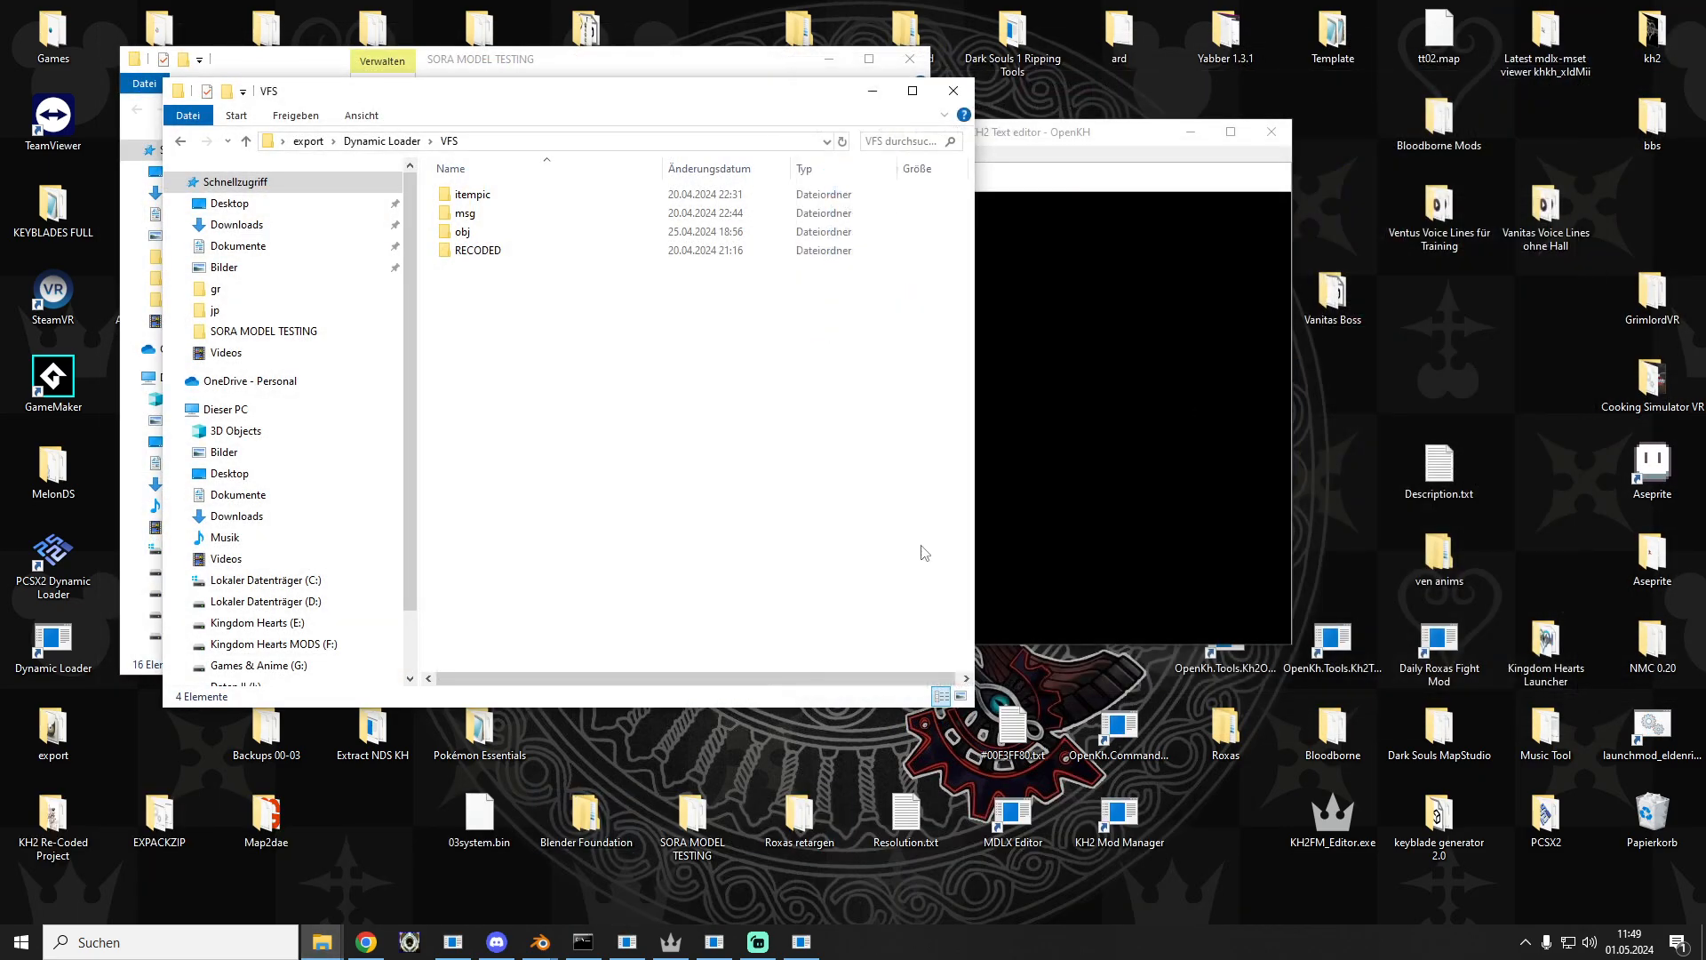
# Step: Move the exported 03system.bin from the SORA MODEL TESTING folder into the Dynamic Loader's VFS folder
pyautogui.moveTo(321, 942)
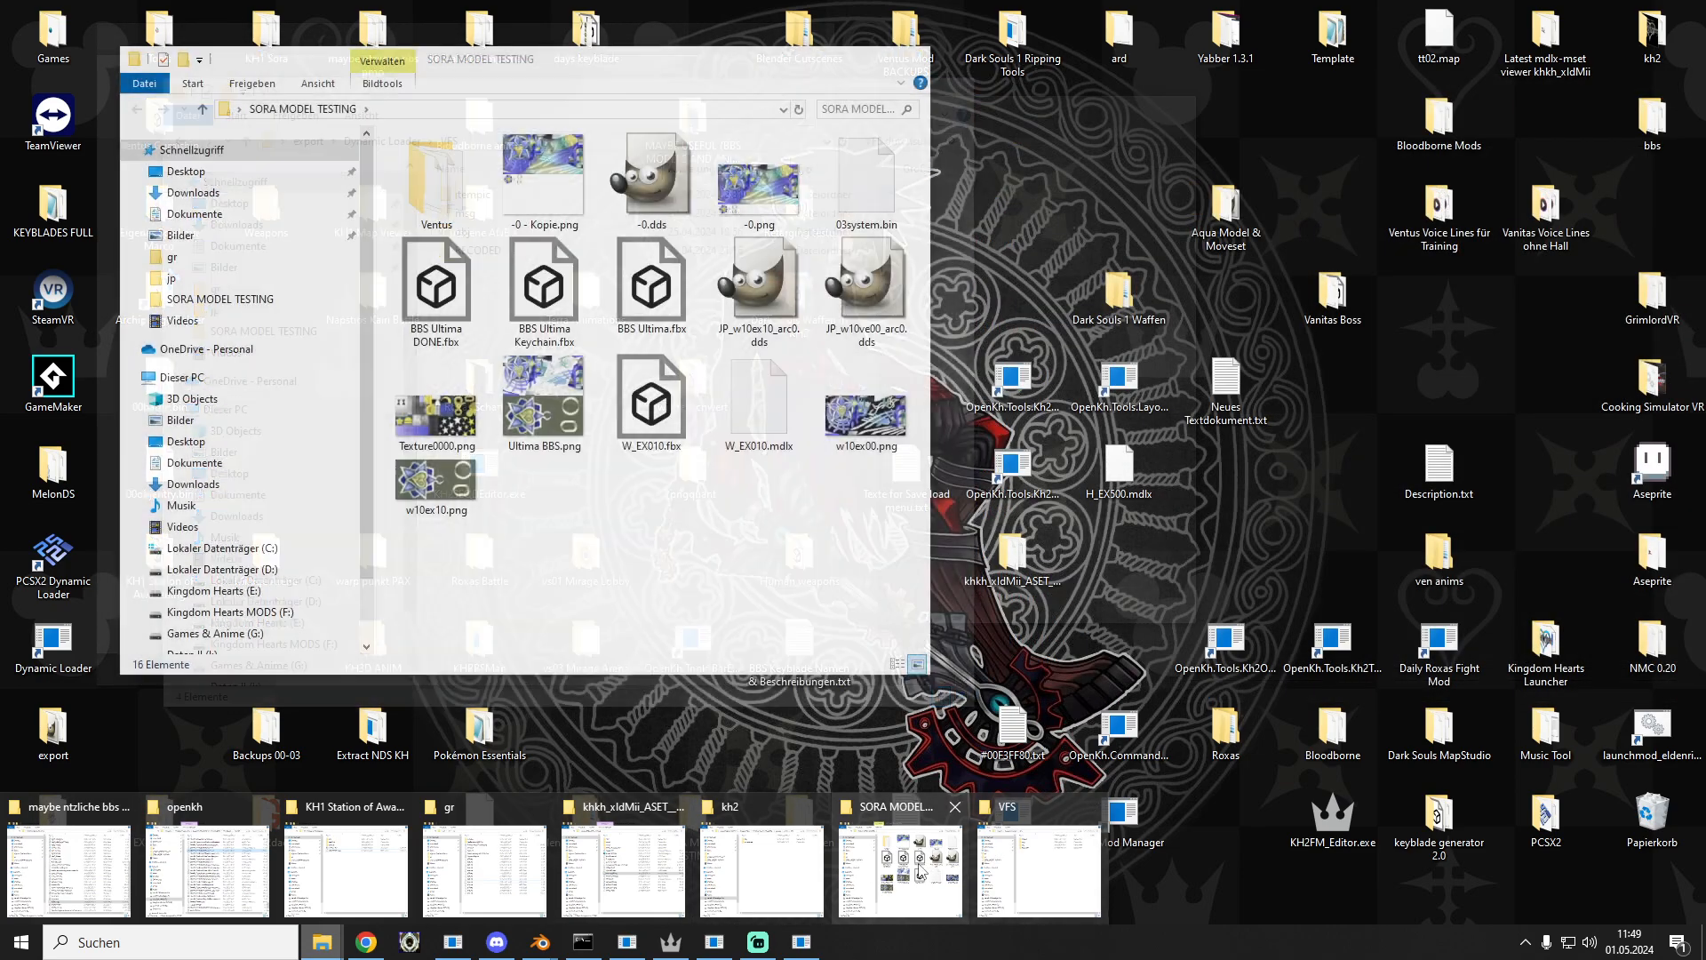
pyautogui.click(899, 871)
pyautogui.moveTo(518, 63); pyautogui.dragTo(1188, 49)
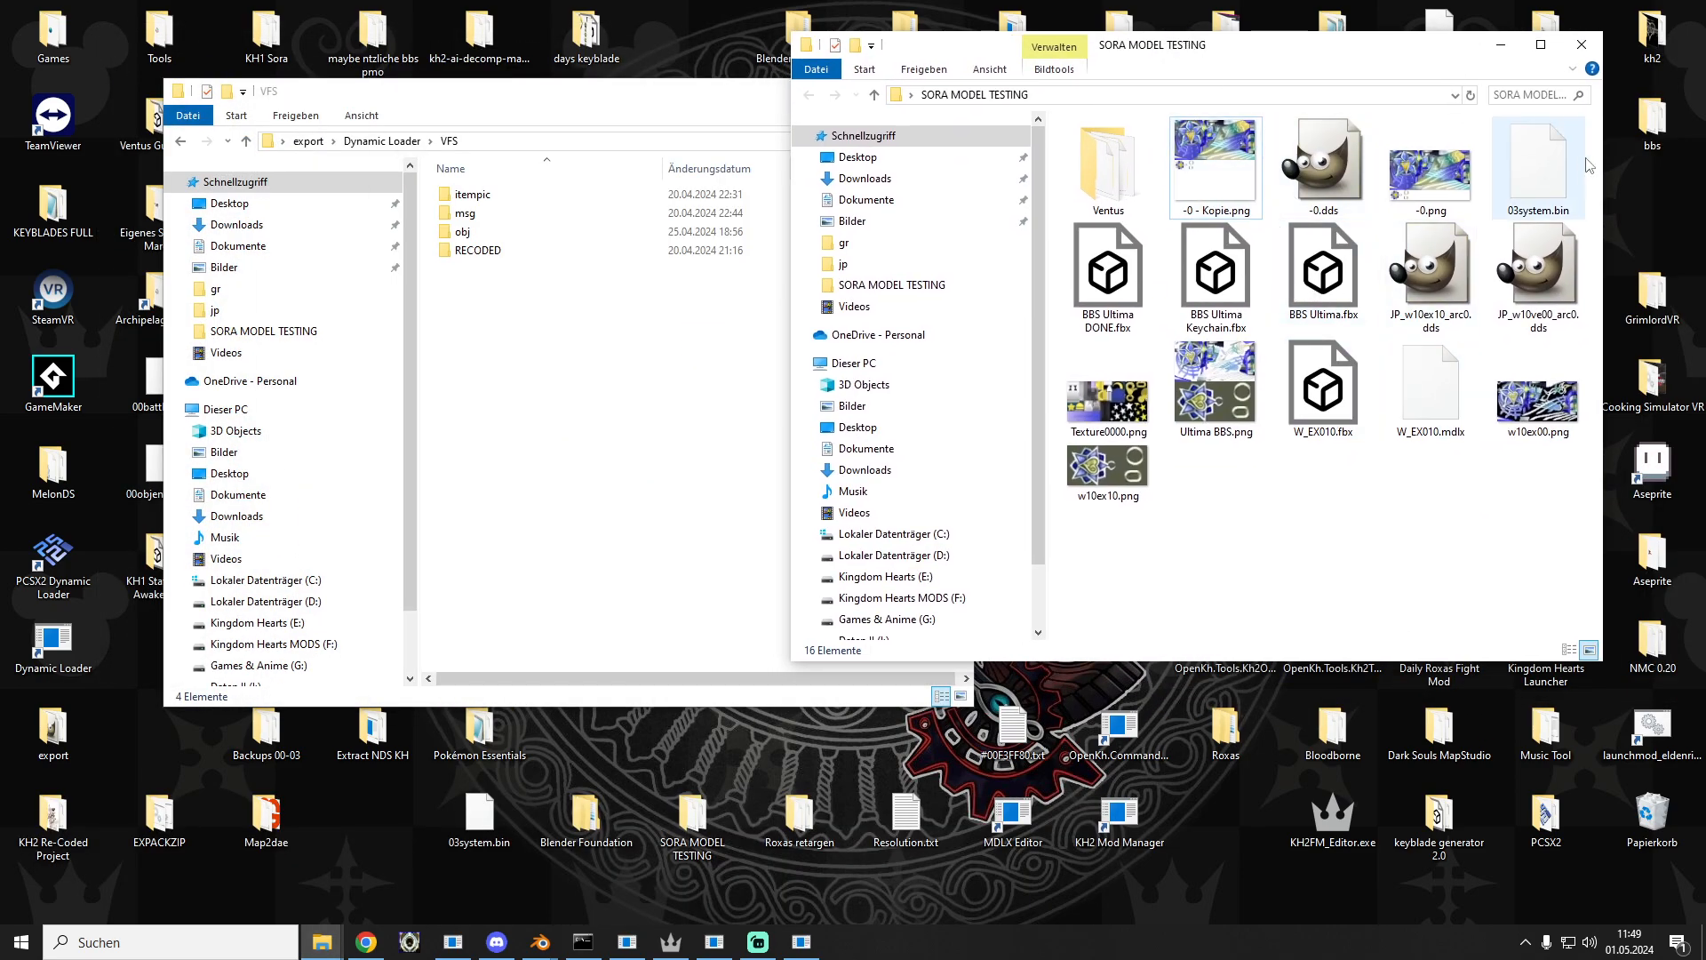
pyautogui.click(1524, 205)
pyautogui.moveTo(1537, 182); pyautogui.dragTo(674, 417)
pyautogui.click(560, 388)
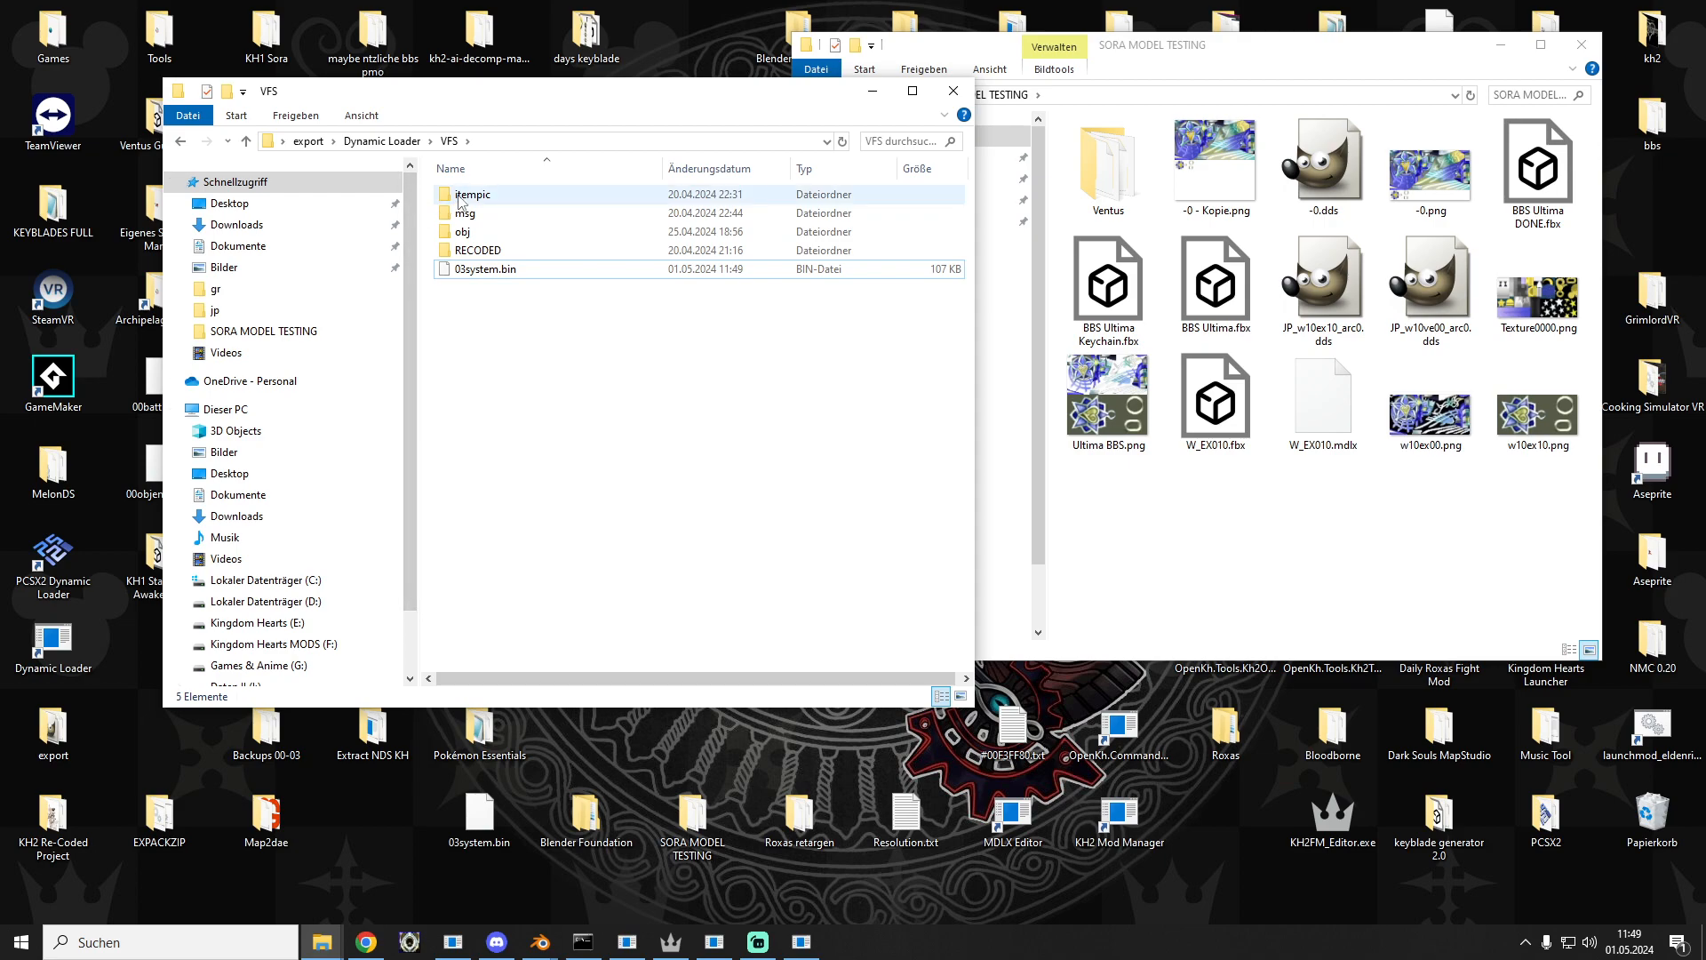
pyautogui.click(179, 143)
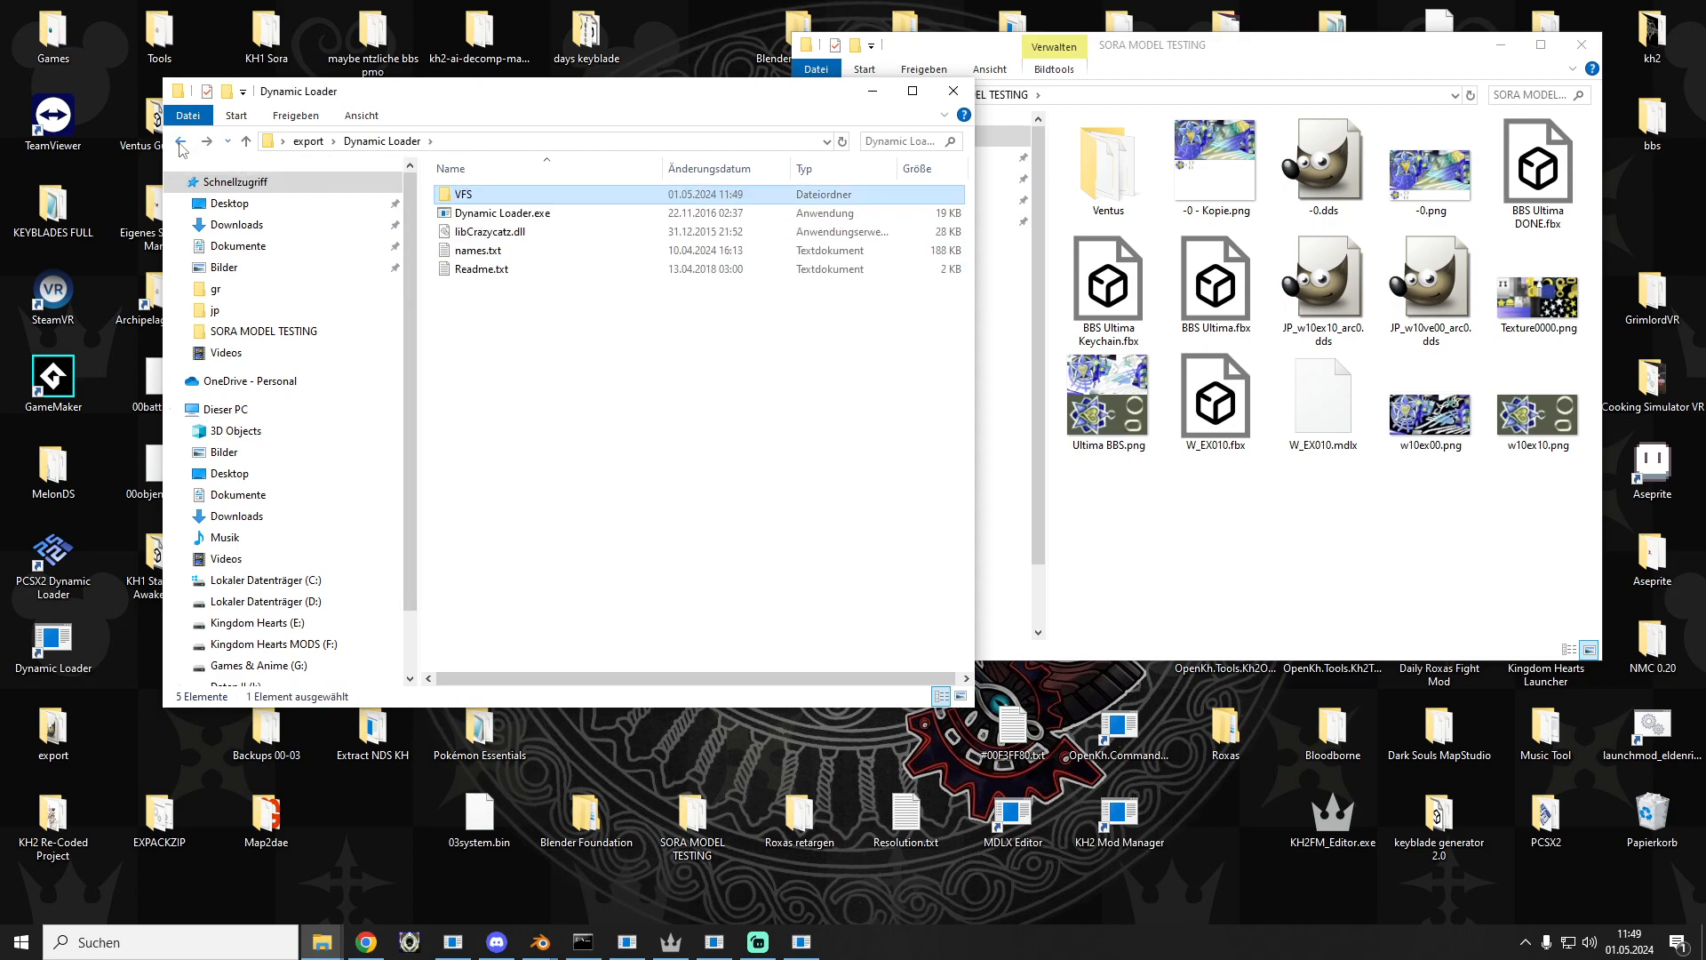
pyautogui.click(179, 142)
pyautogui.click(480, 215)
pyautogui.doubleClick(480, 215)
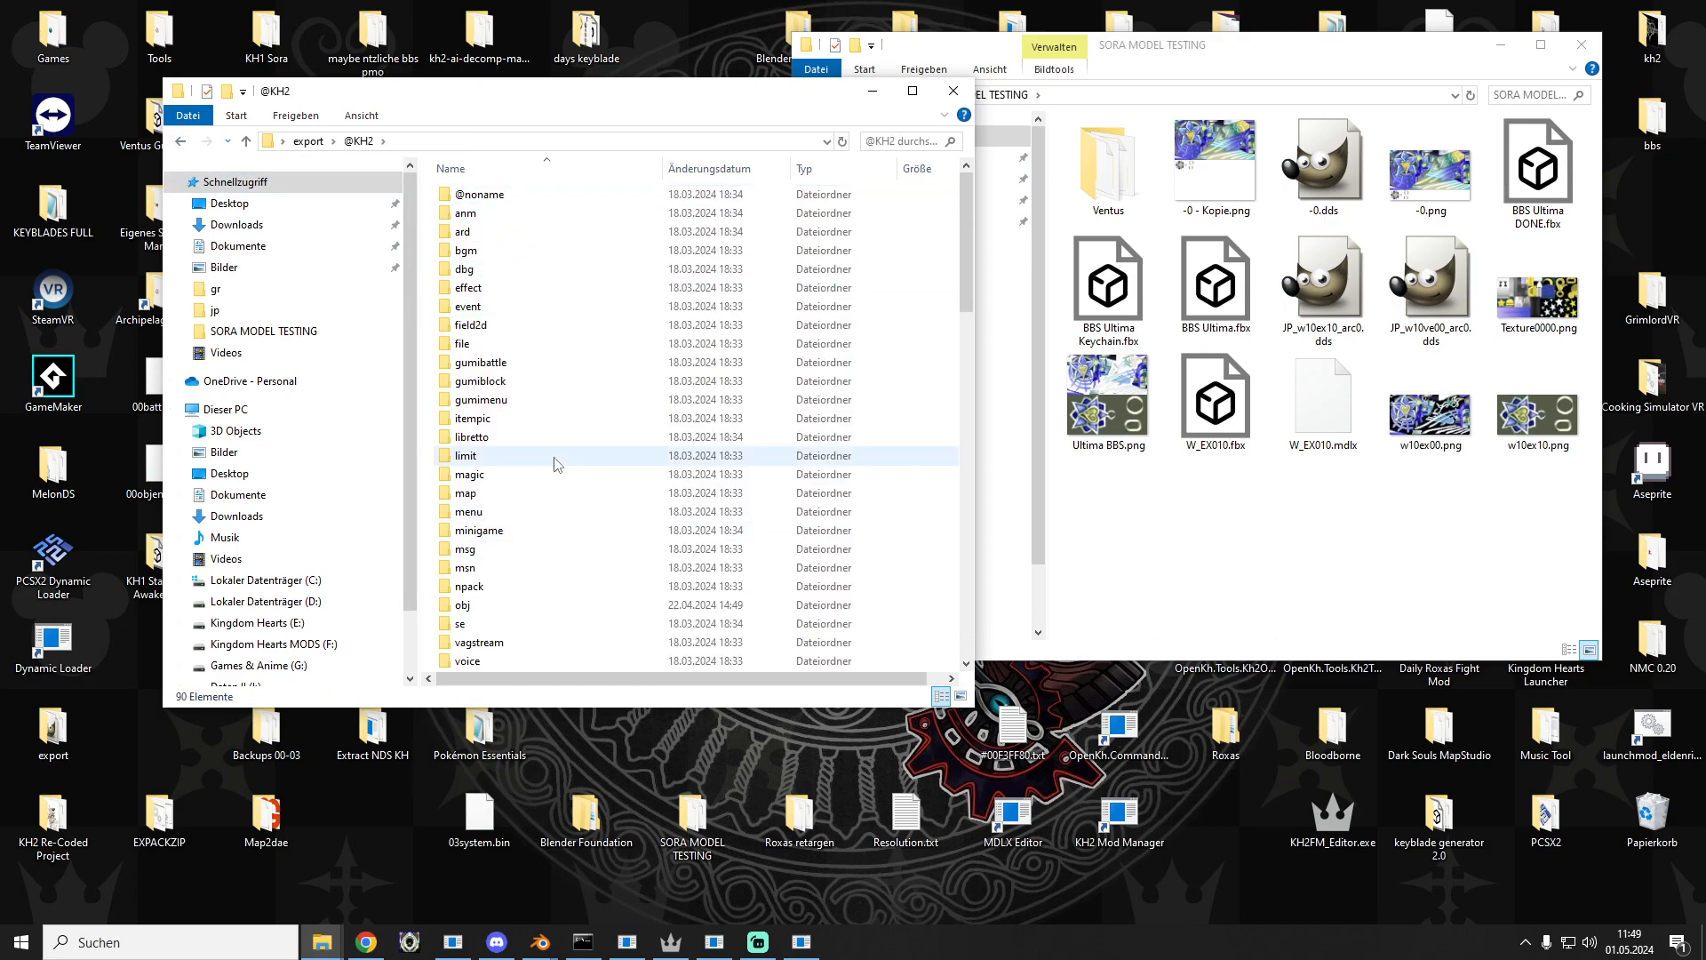
pyautogui.scroll(-2, 607, 458)
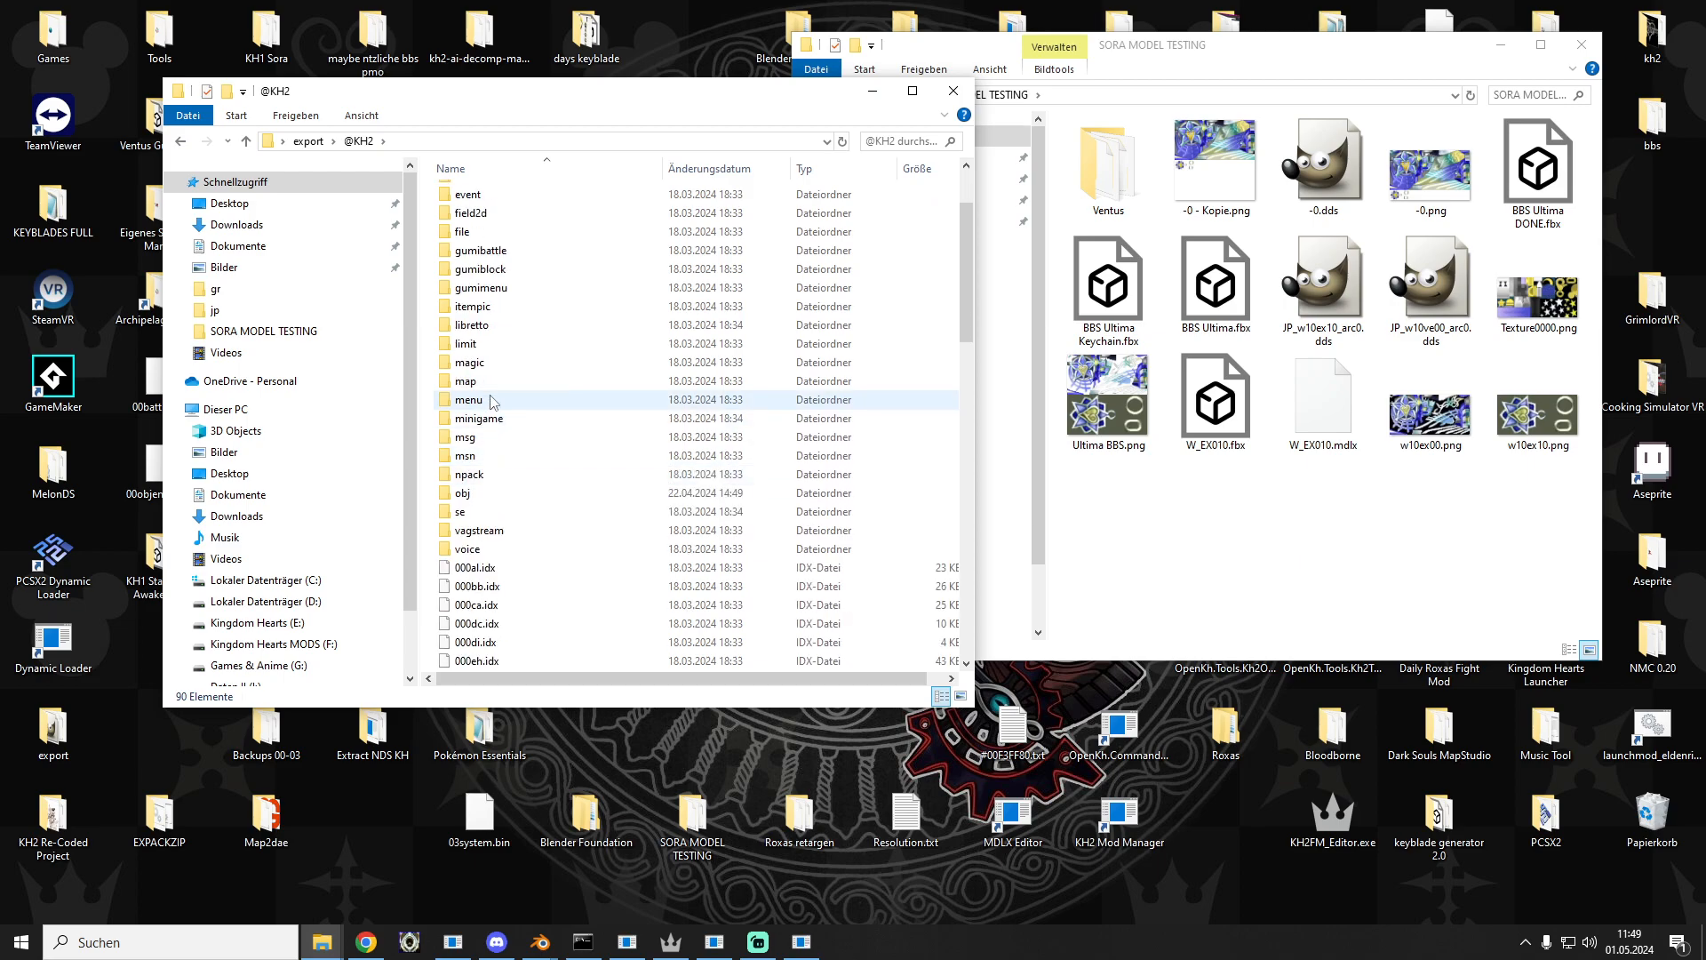
pyautogui.doubleClick(469, 308)
pyautogui.scroll(-4, 498, 373)
pyautogui.rightClick(486, 245)
pyautogui.click(538, 524)
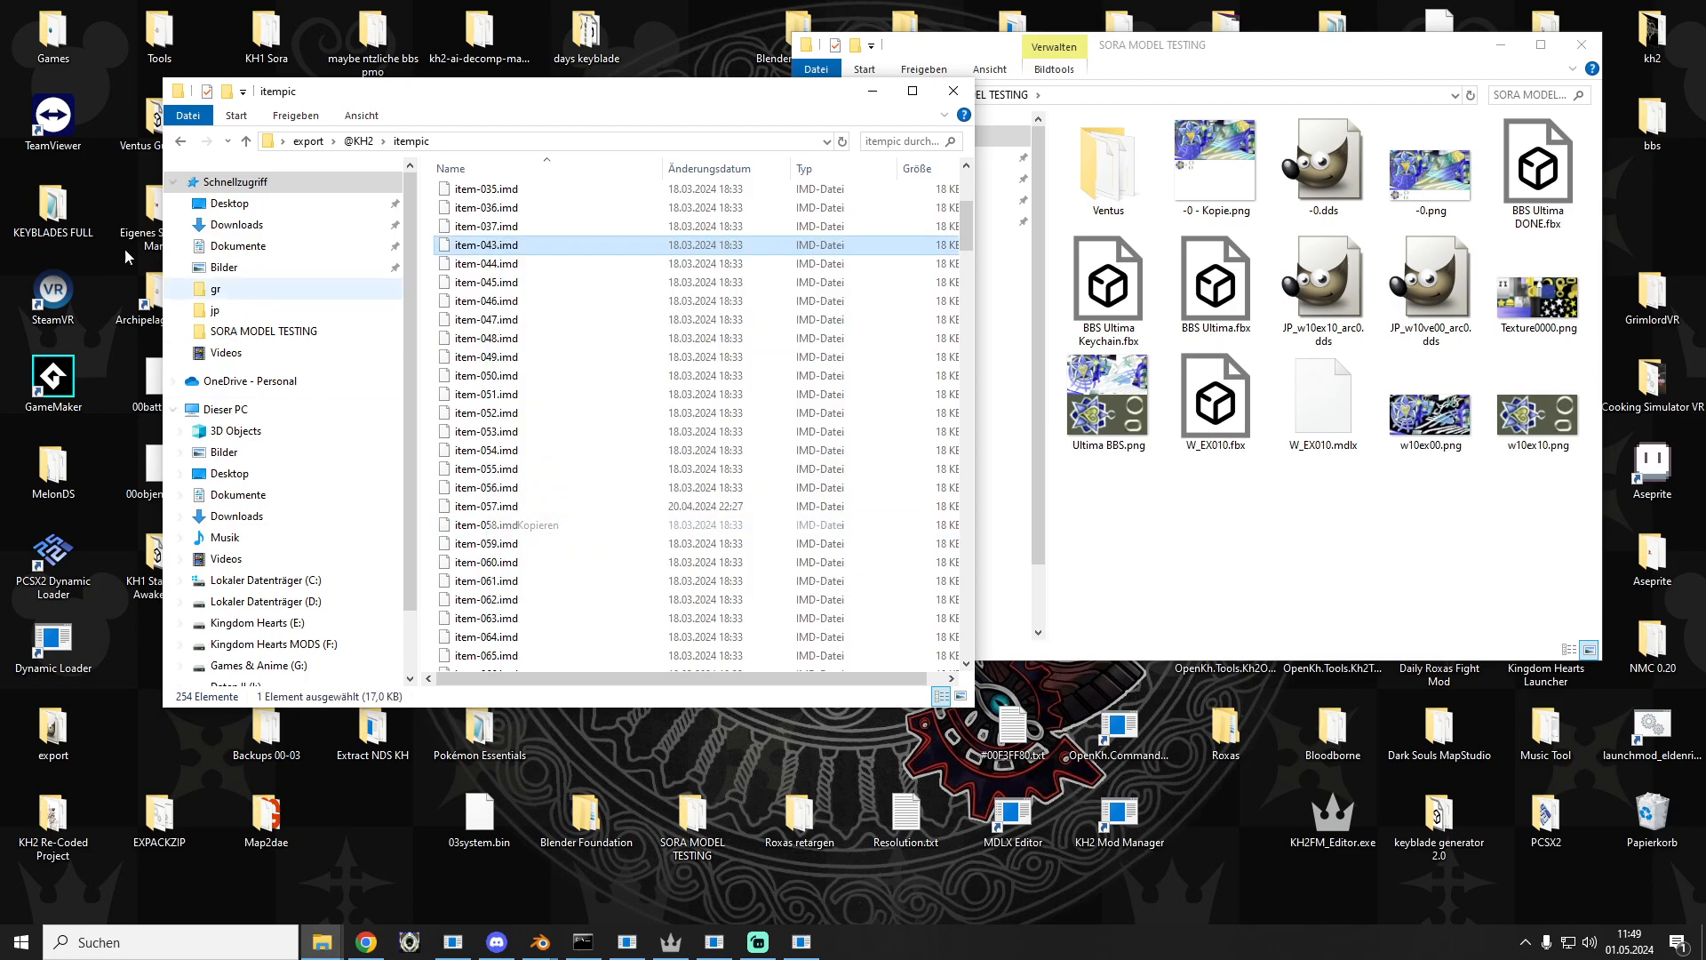
# Step: Paste item-043.imd into the itempic folder inside the Dynamic Loader's VFS folder
pyautogui.click(180, 143)
pyautogui.click(180, 142)
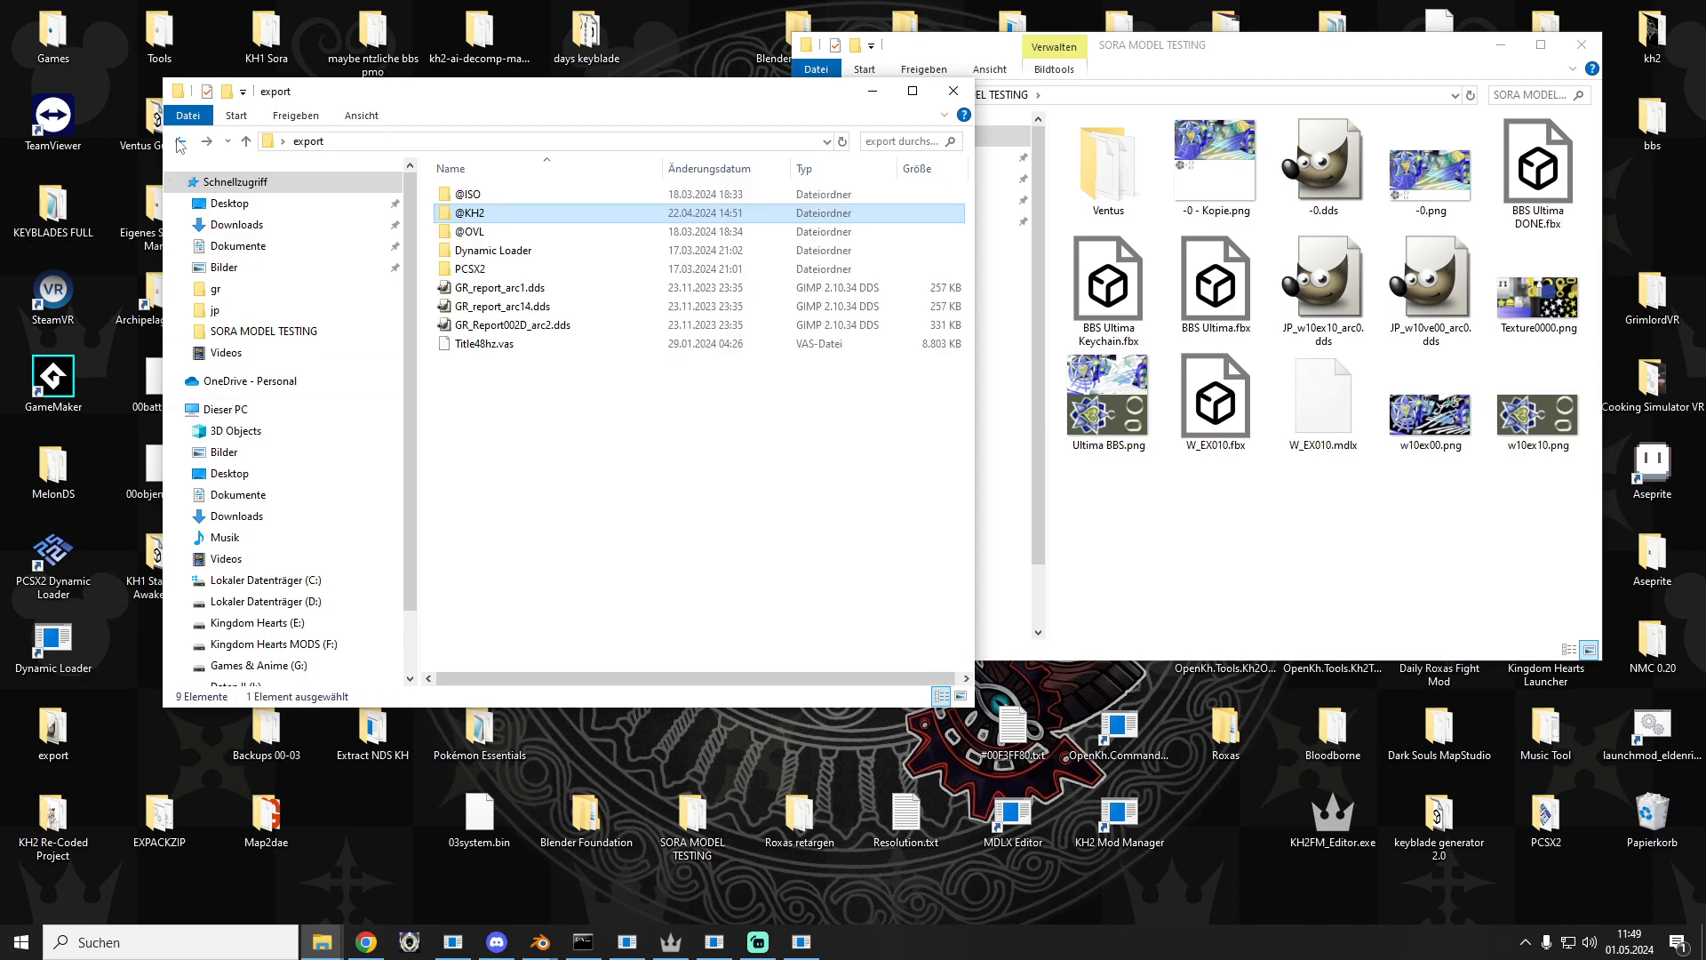
pyautogui.doubleClick(493, 250)
pyautogui.doubleClick(466, 194)
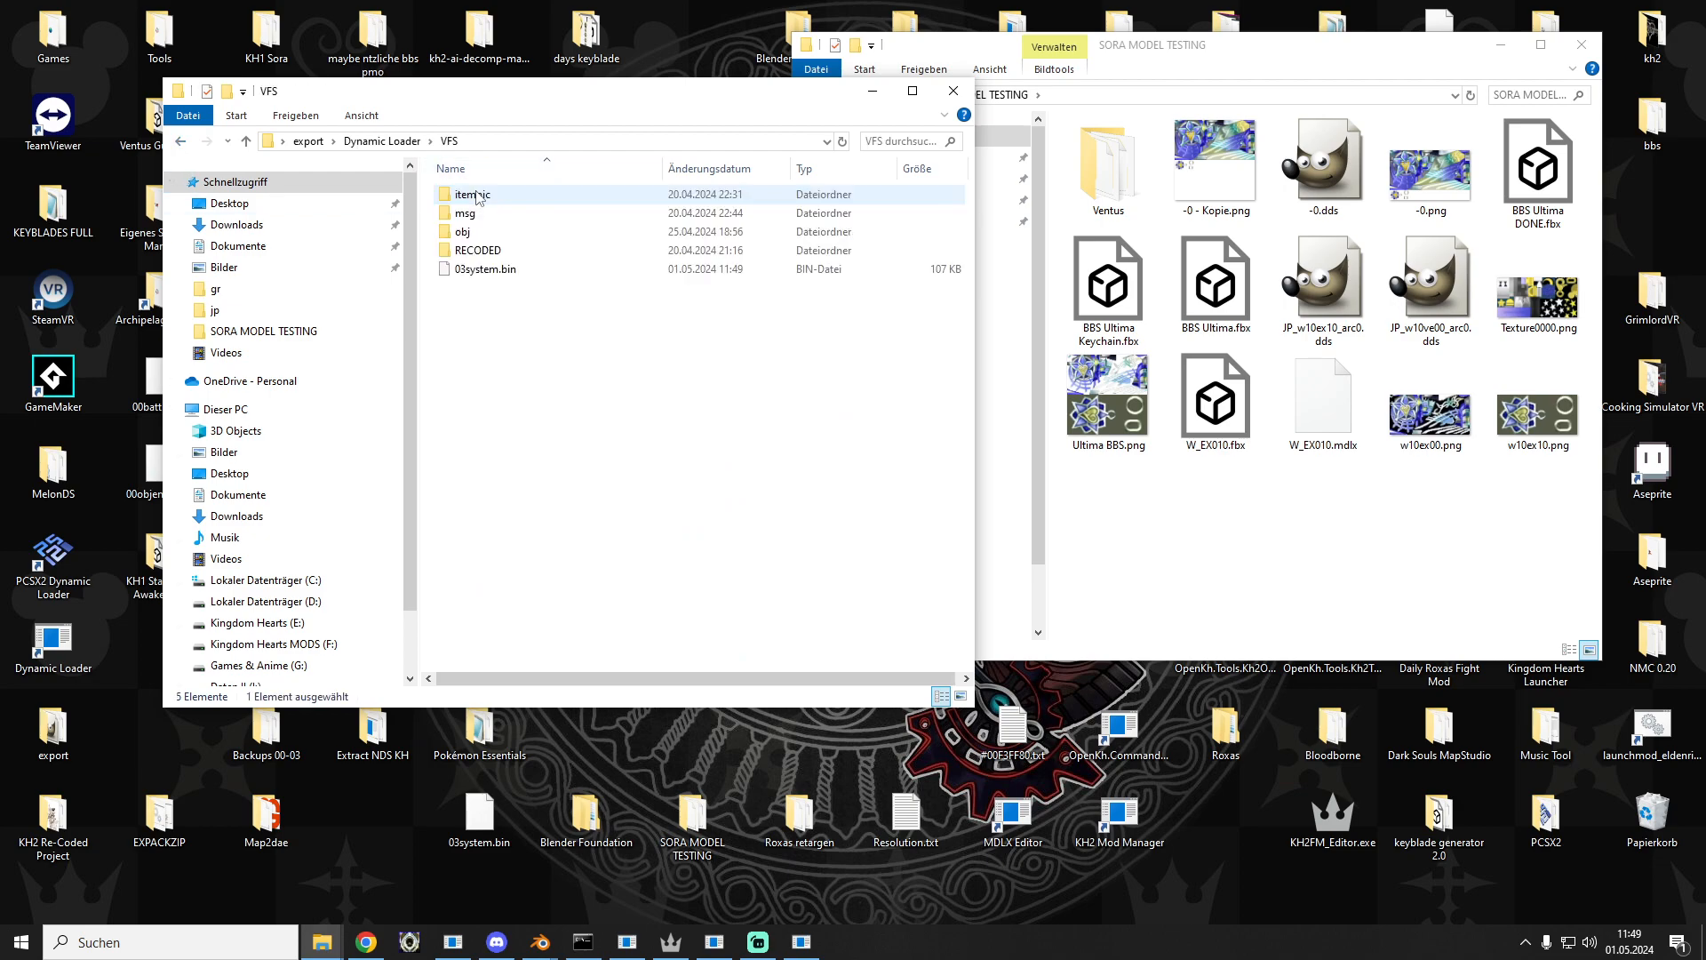
pyautogui.rightClick(531, 388)
pyautogui.click(493, 193)
pyautogui.doubleClick(493, 193)
pyautogui.rightClick(583, 455)
pyautogui.click(634, 578)
# Step: Look through the pic folder in the bbs remastered files for keyblade icons
pyautogui.moveTo(620, 96); pyautogui.dragTo(549, 33)
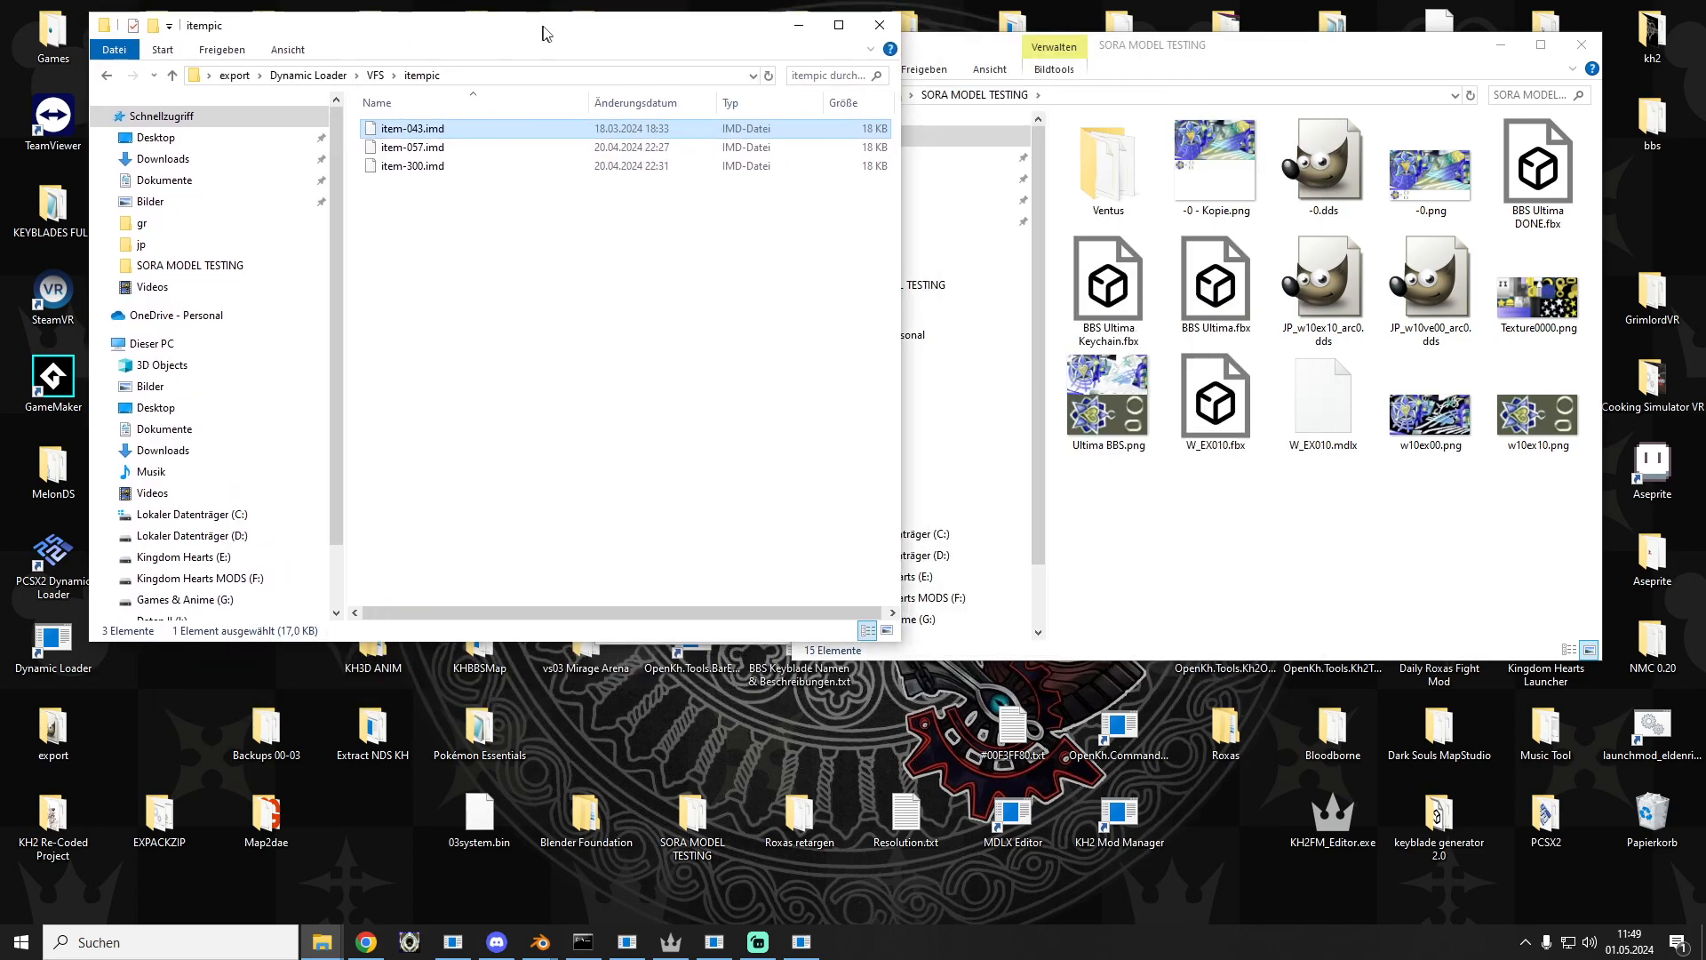
pyautogui.click(1500, 45)
pyautogui.doubleClick(1653, 120)
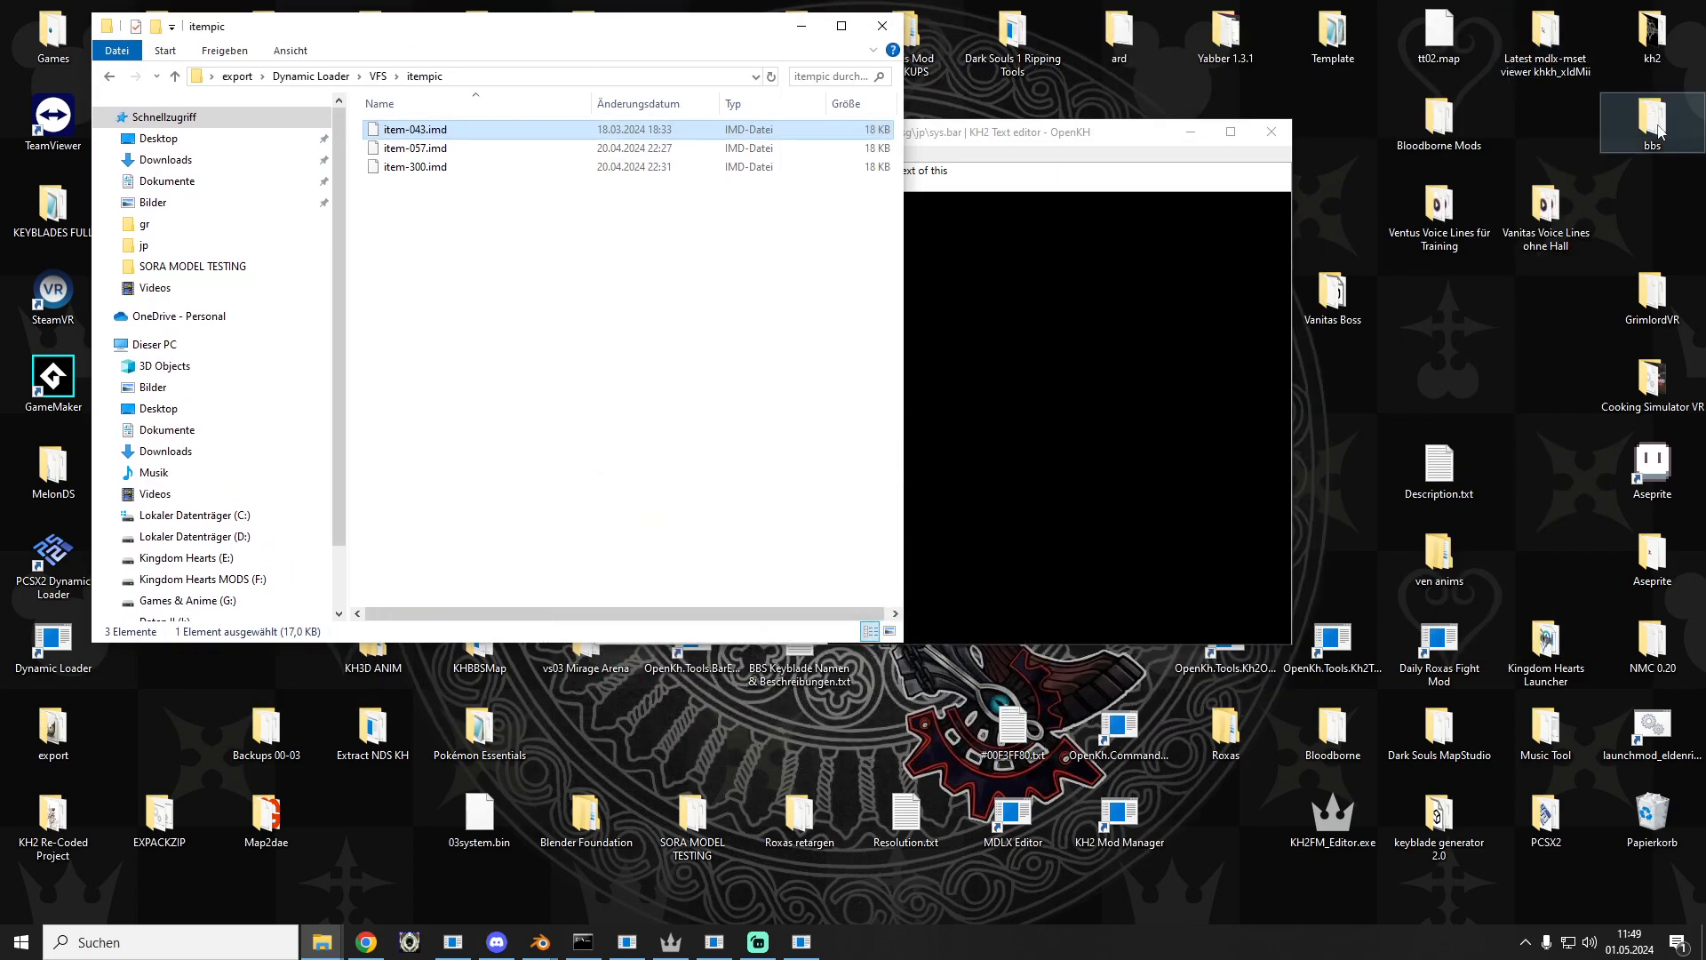
pyautogui.moveTo(360, 61); pyautogui.dragTo(1053, 87)
pyautogui.doubleClick(1131, 536)
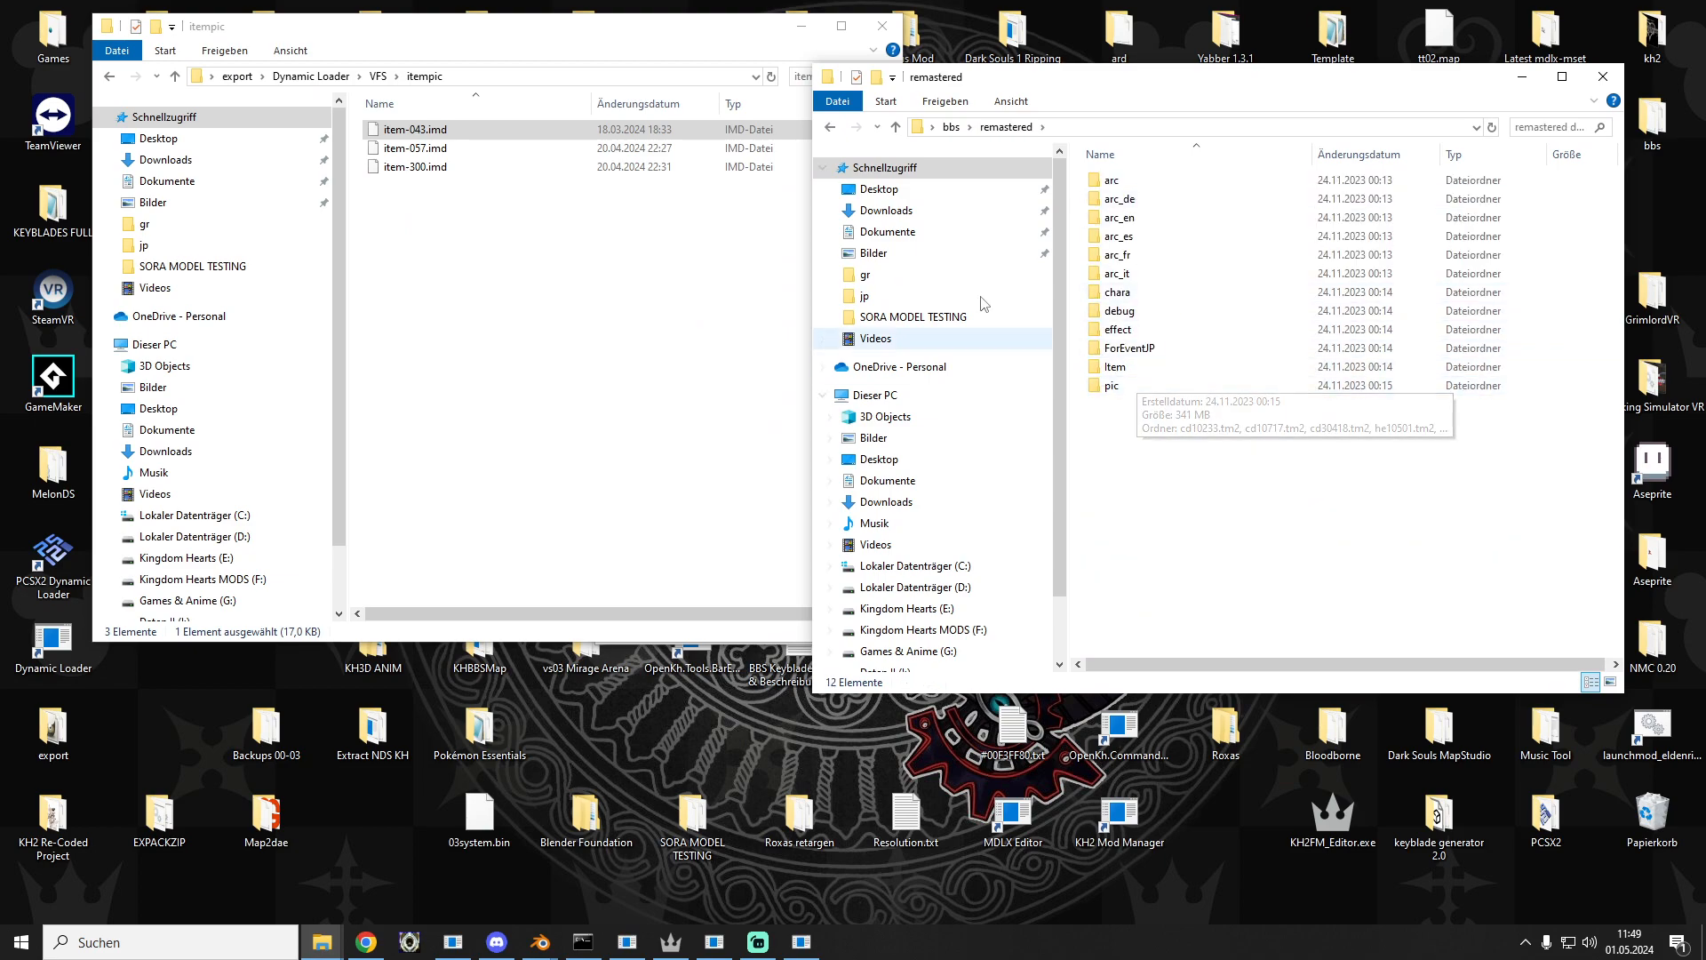
pyautogui.doubleClick(1128, 385)
pyautogui.scroll(-7, 1244, 338)
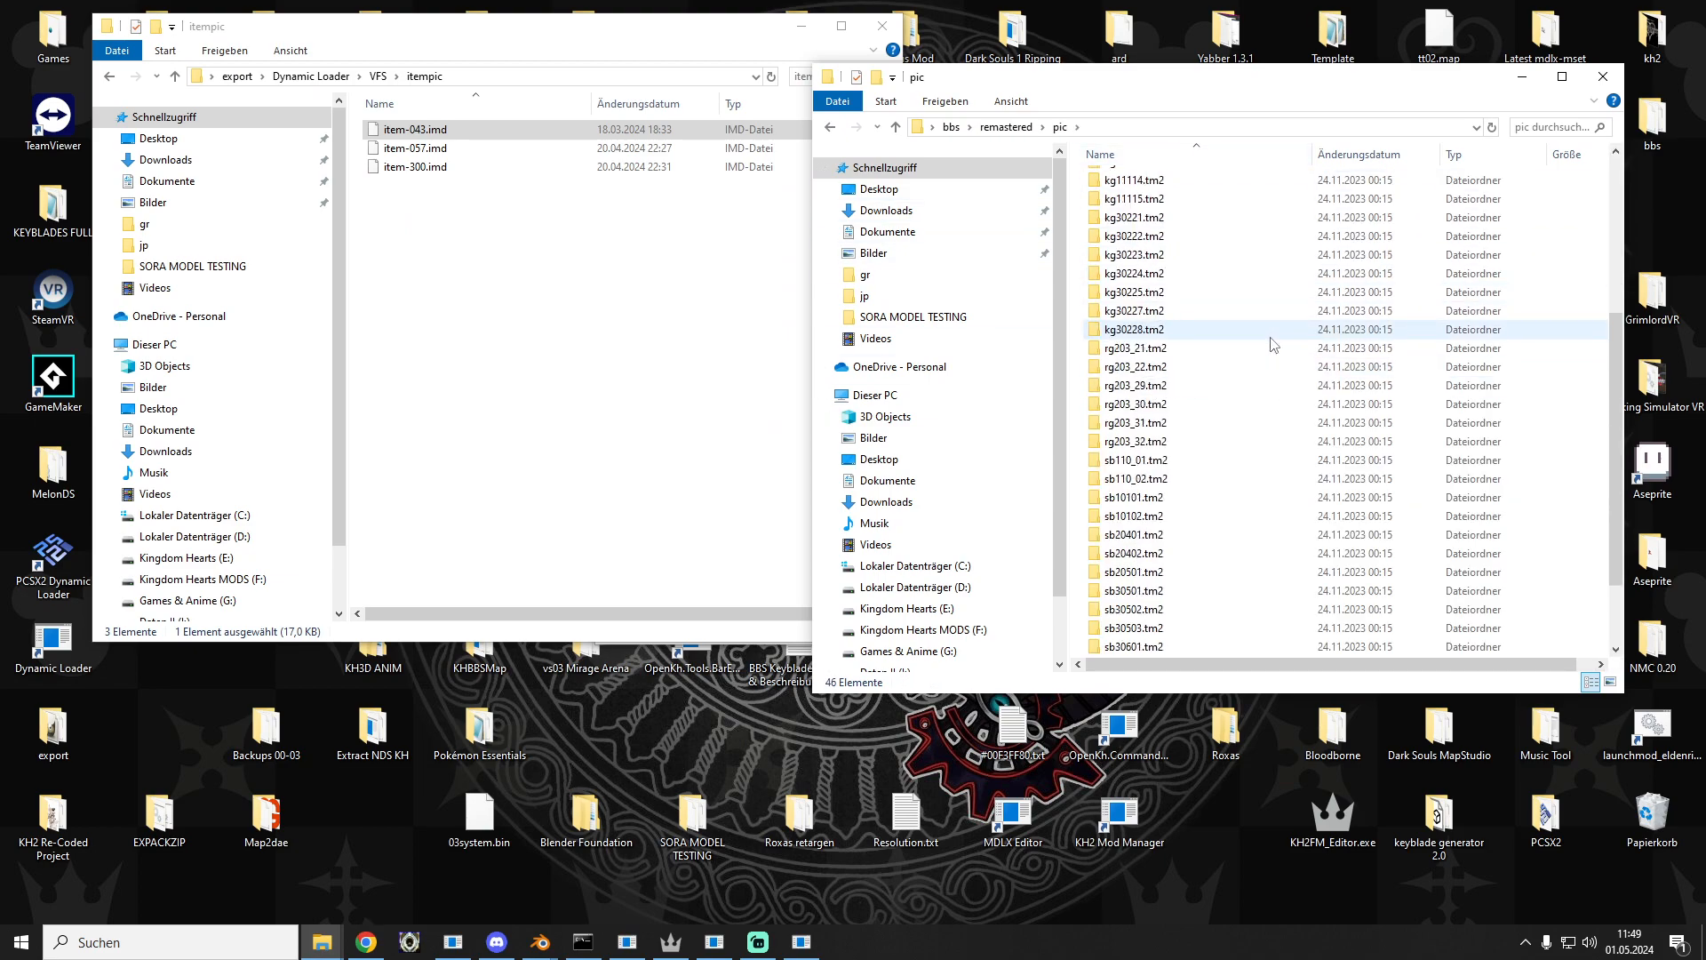
pyautogui.scroll(6, 1262, 336)
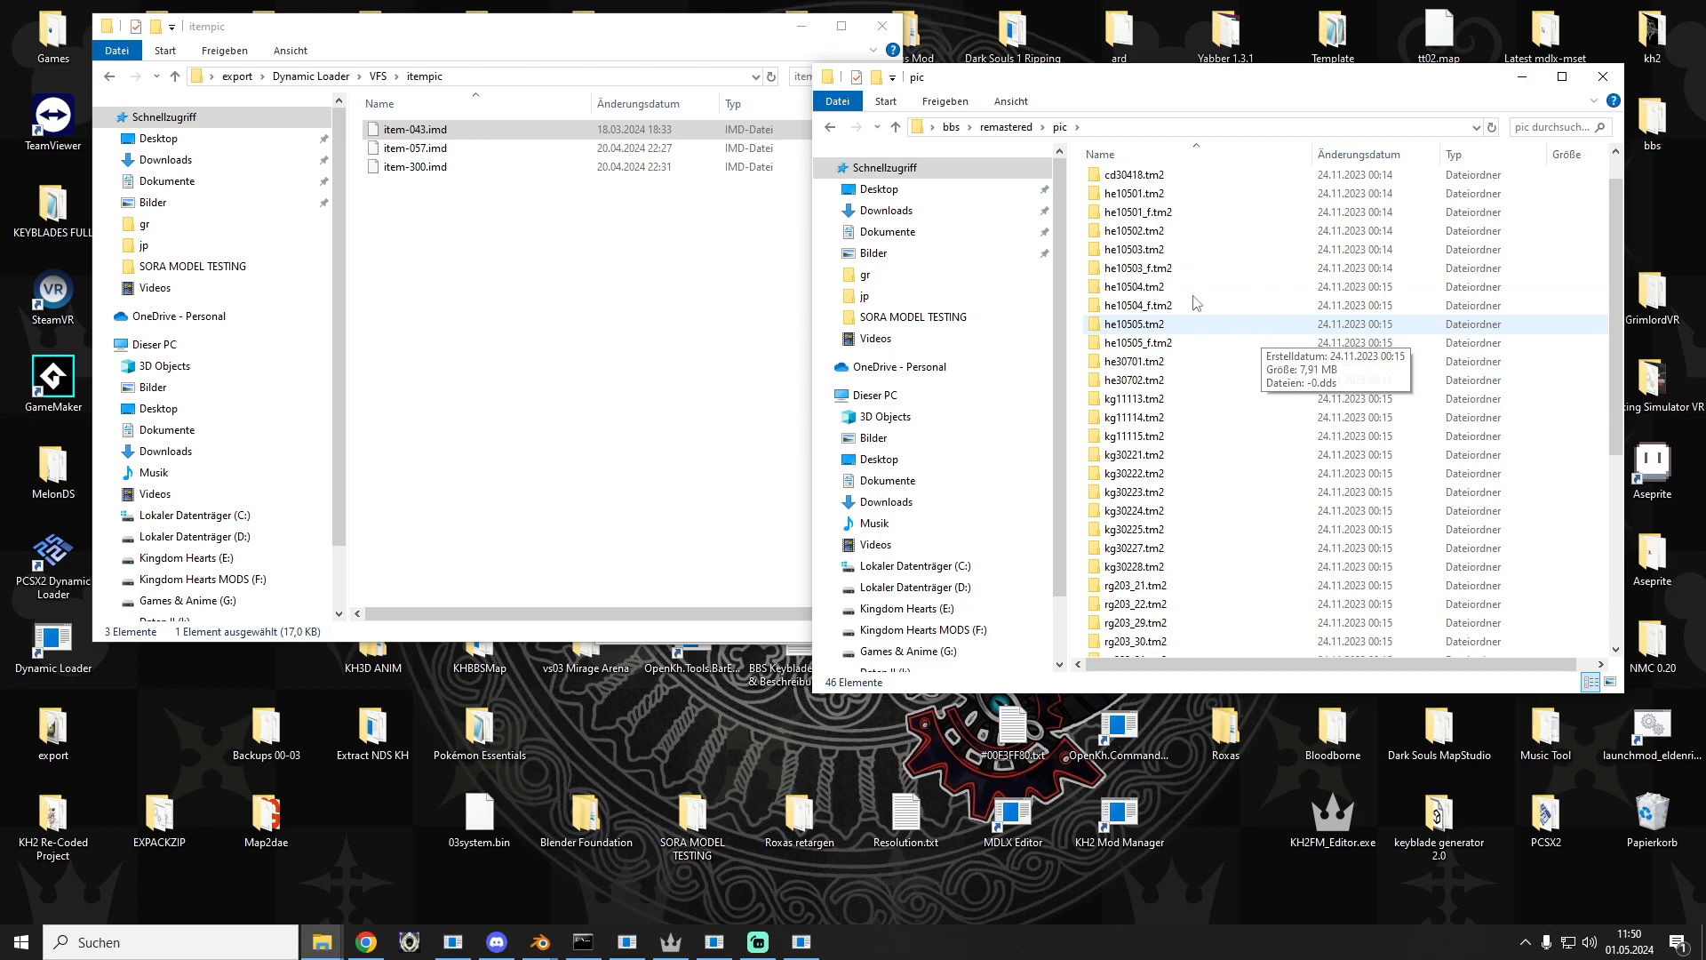
# Step: Look through the bbs remastered Item\Tm2 folder for keyblade icons and close that folder window
pyautogui.press('BackSpace')
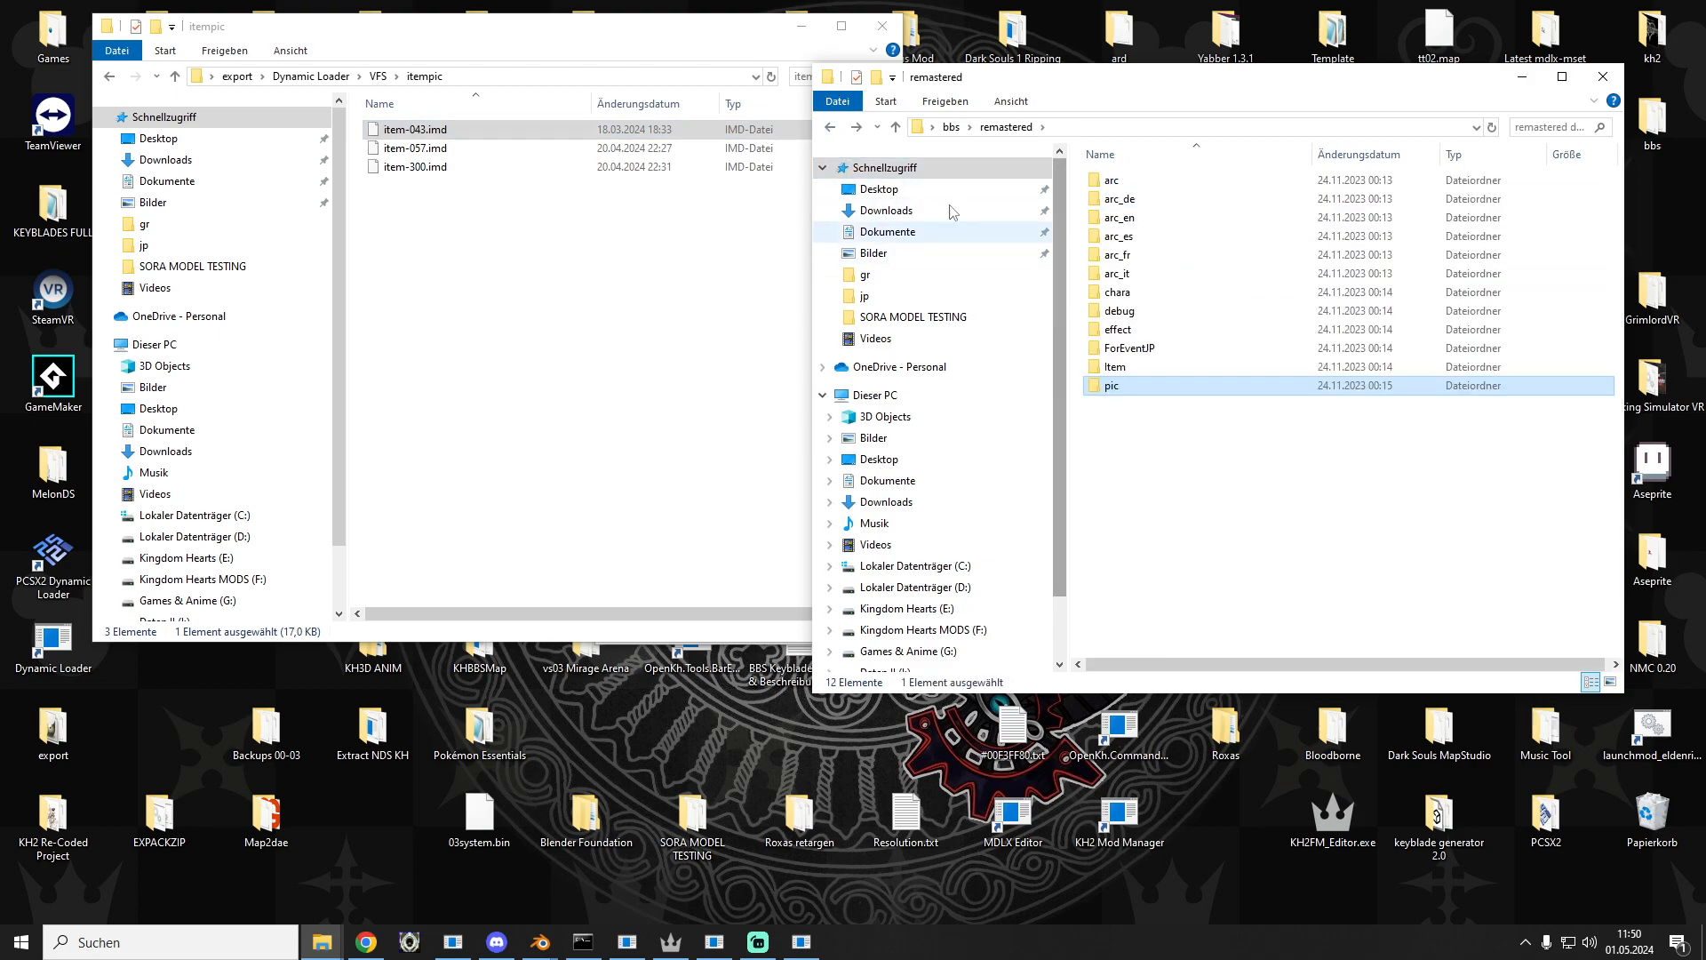
pyautogui.doubleClick(1169, 367)
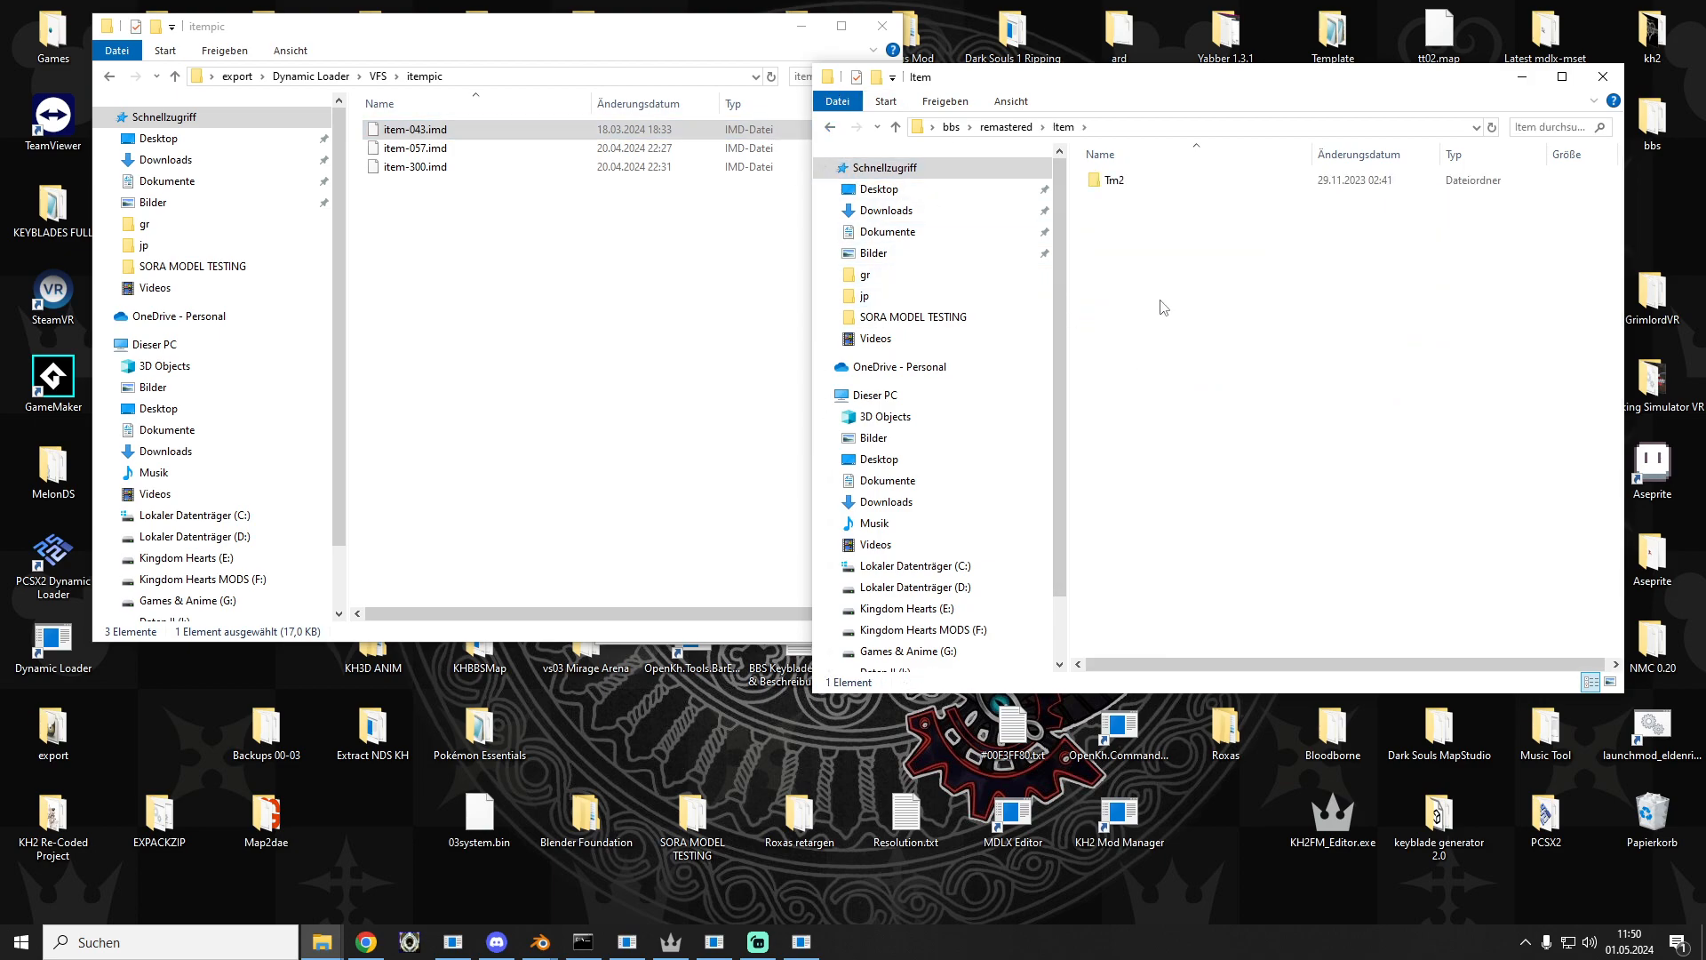
pyautogui.doubleClick(1114, 180)
pyautogui.scroll(-15, 1226, 335)
pyautogui.scroll(-15, 1226, 335)
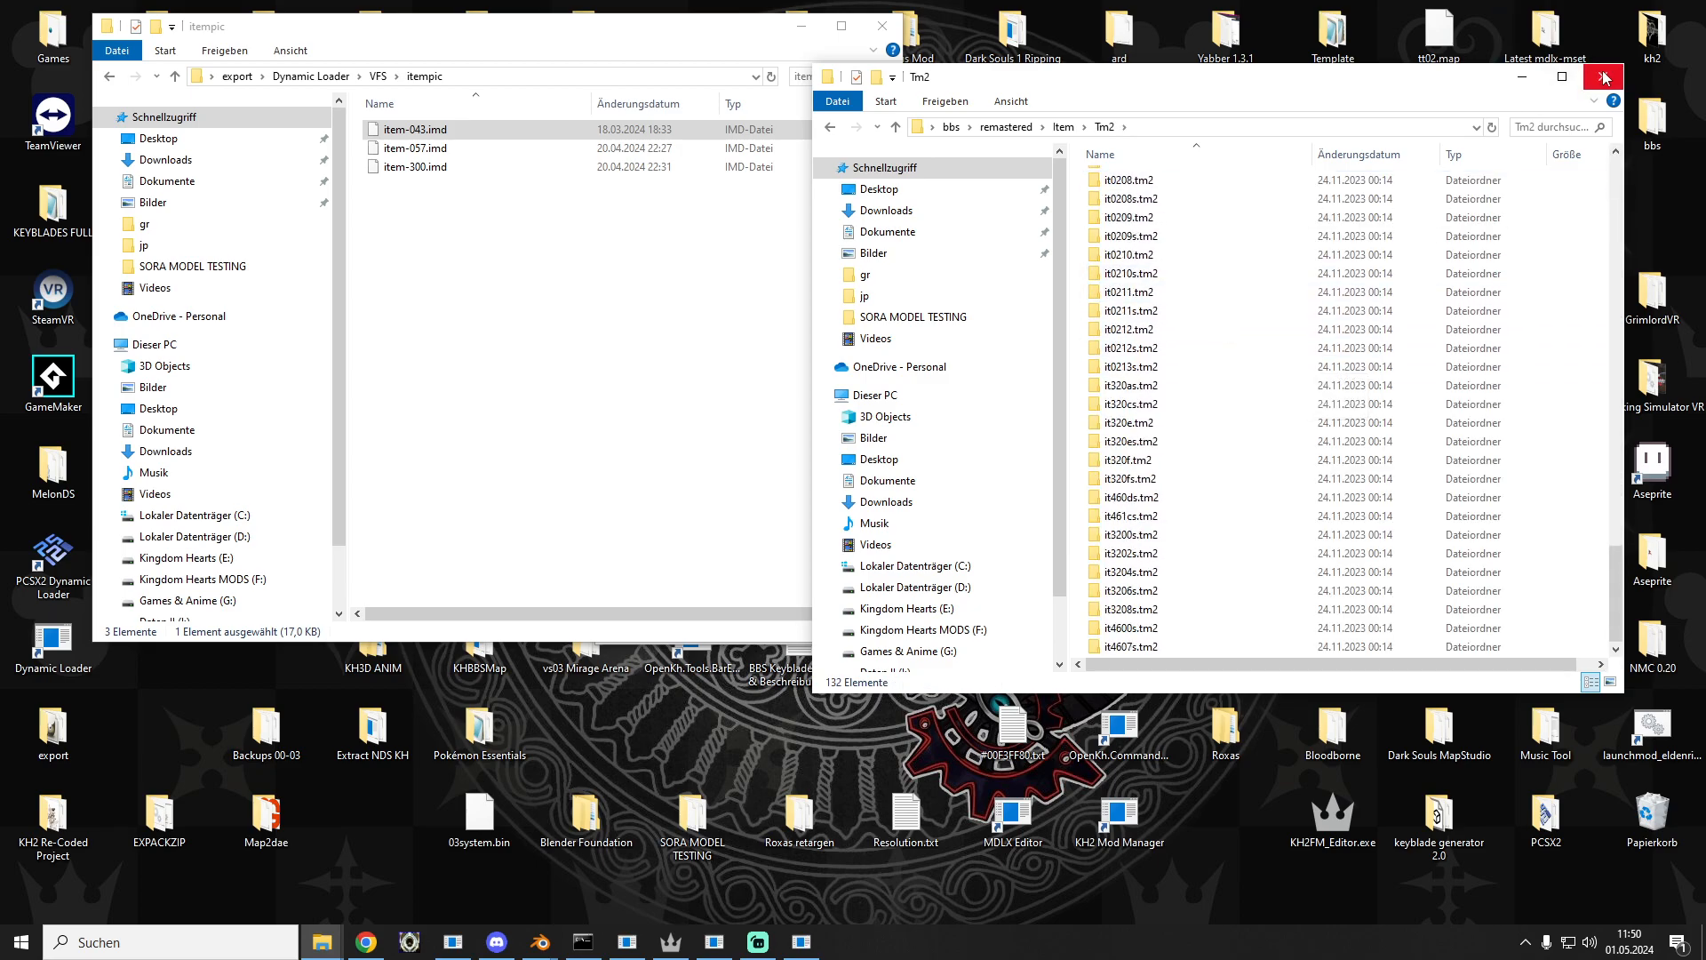
pyautogui.click(1604, 77)
# Step: Switch to the OpenKH Mods Manager and open the mod folder of the Birth by Sleep Keyblade Pack
pyautogui.click(629, 942)
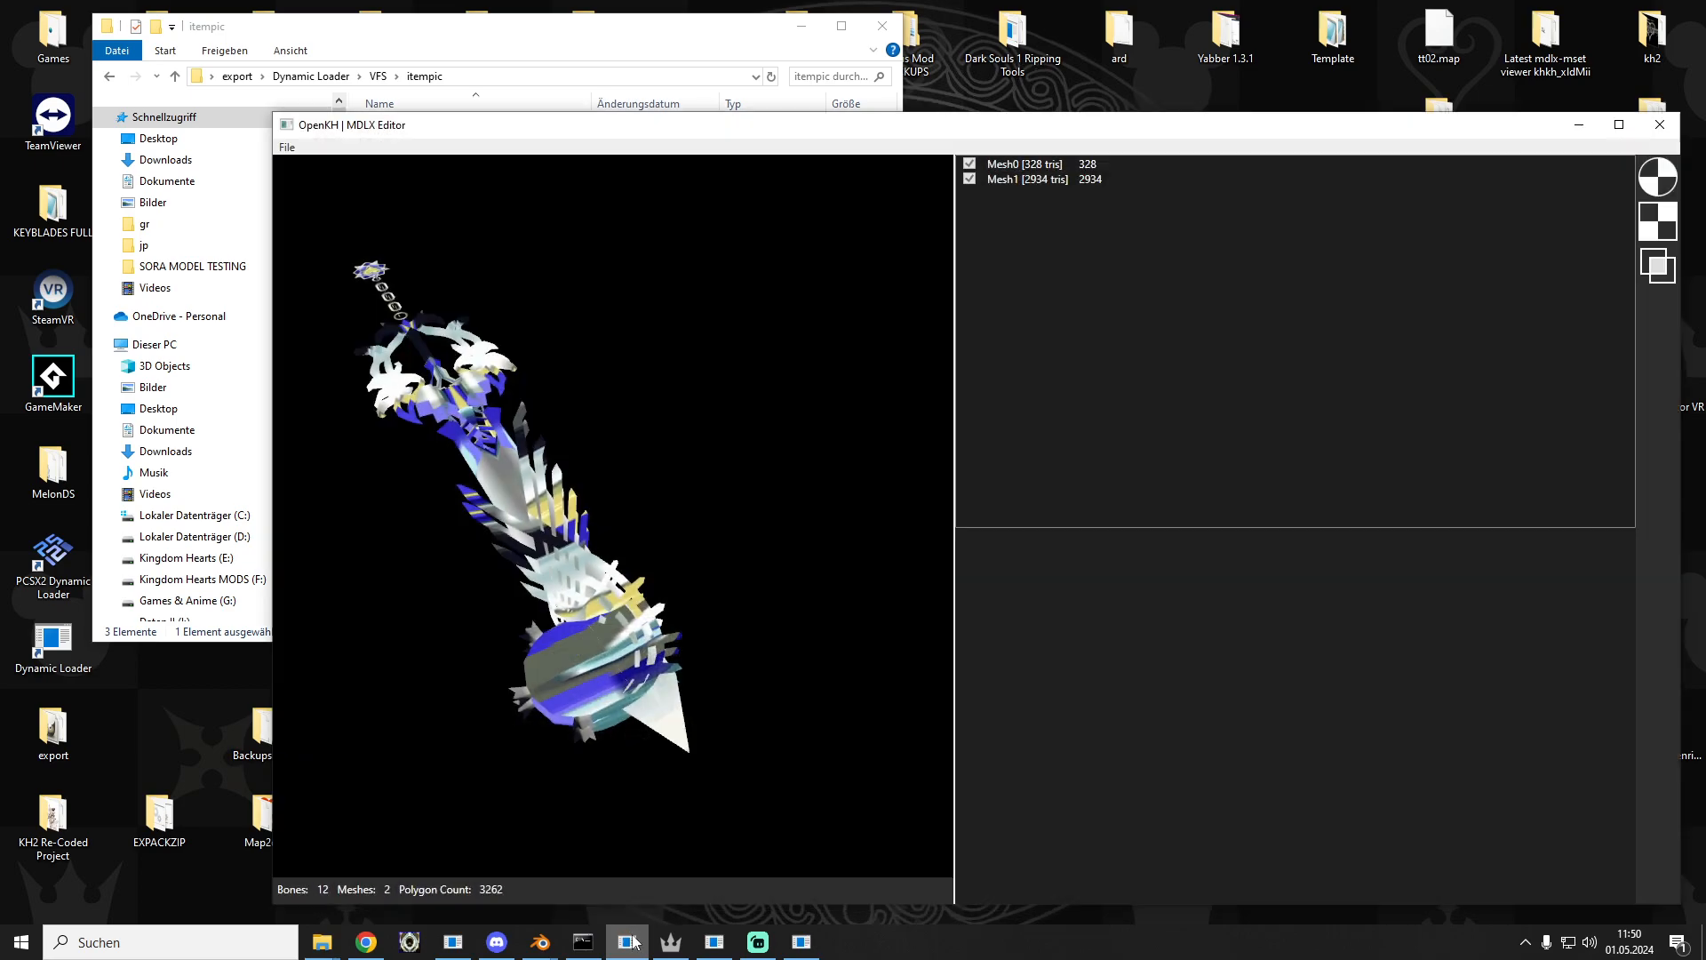
pyautogui.click(629, 942)
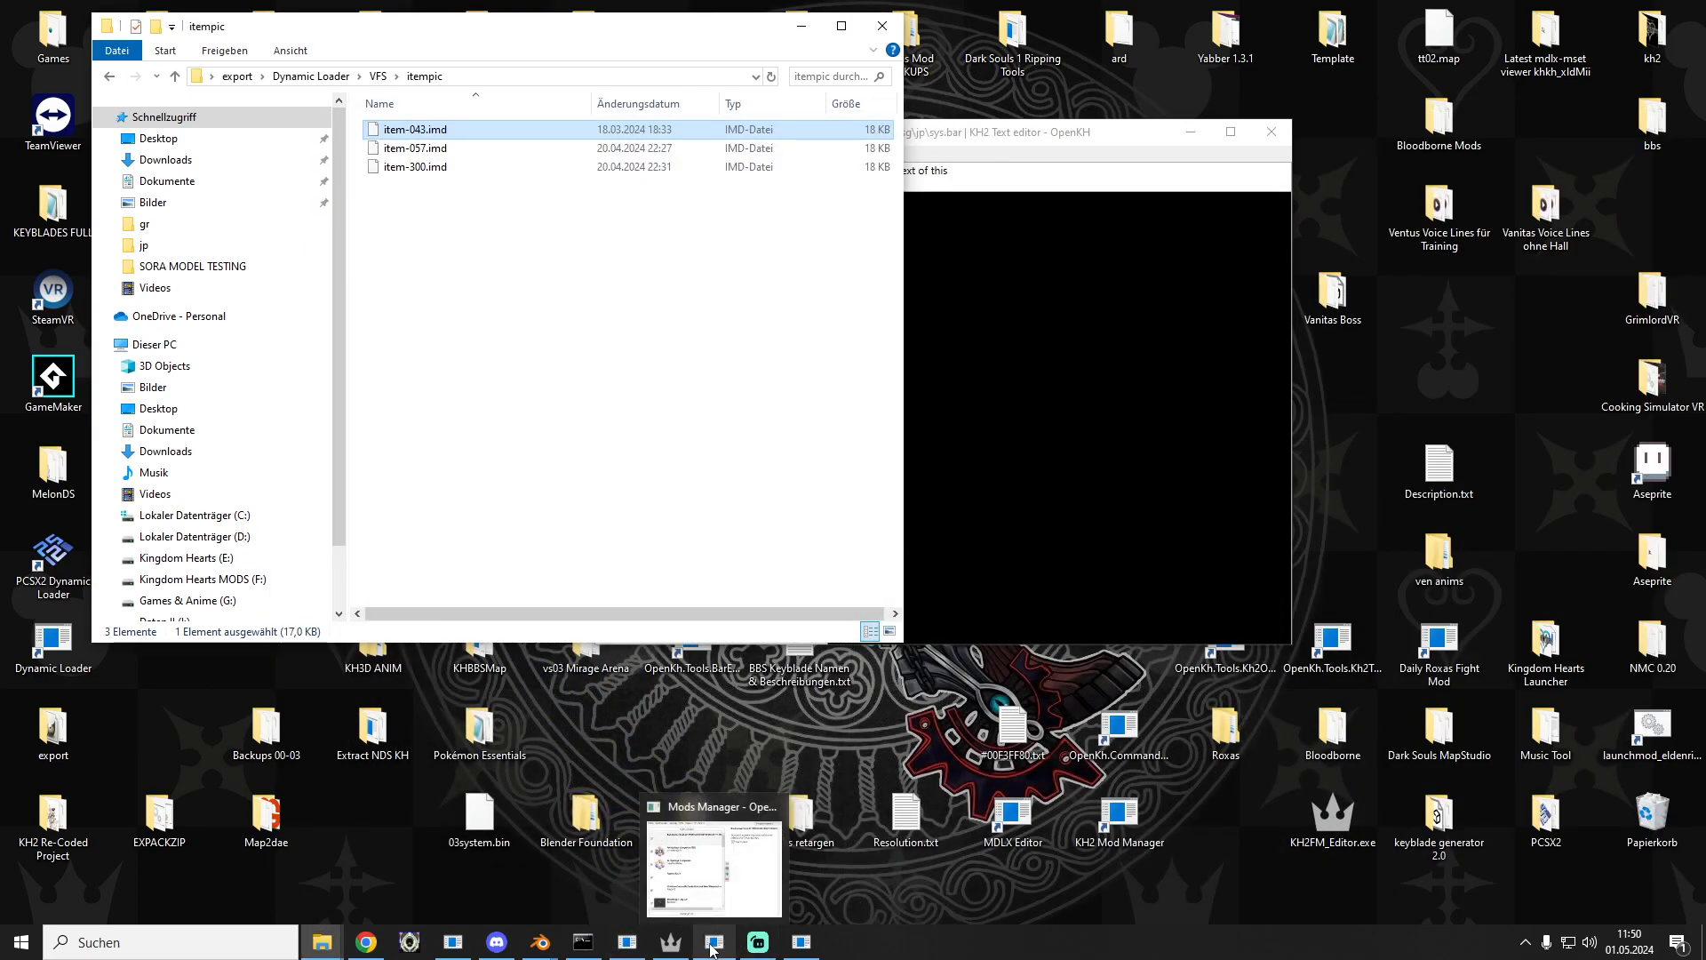
pyautogui.click(1213, 527)
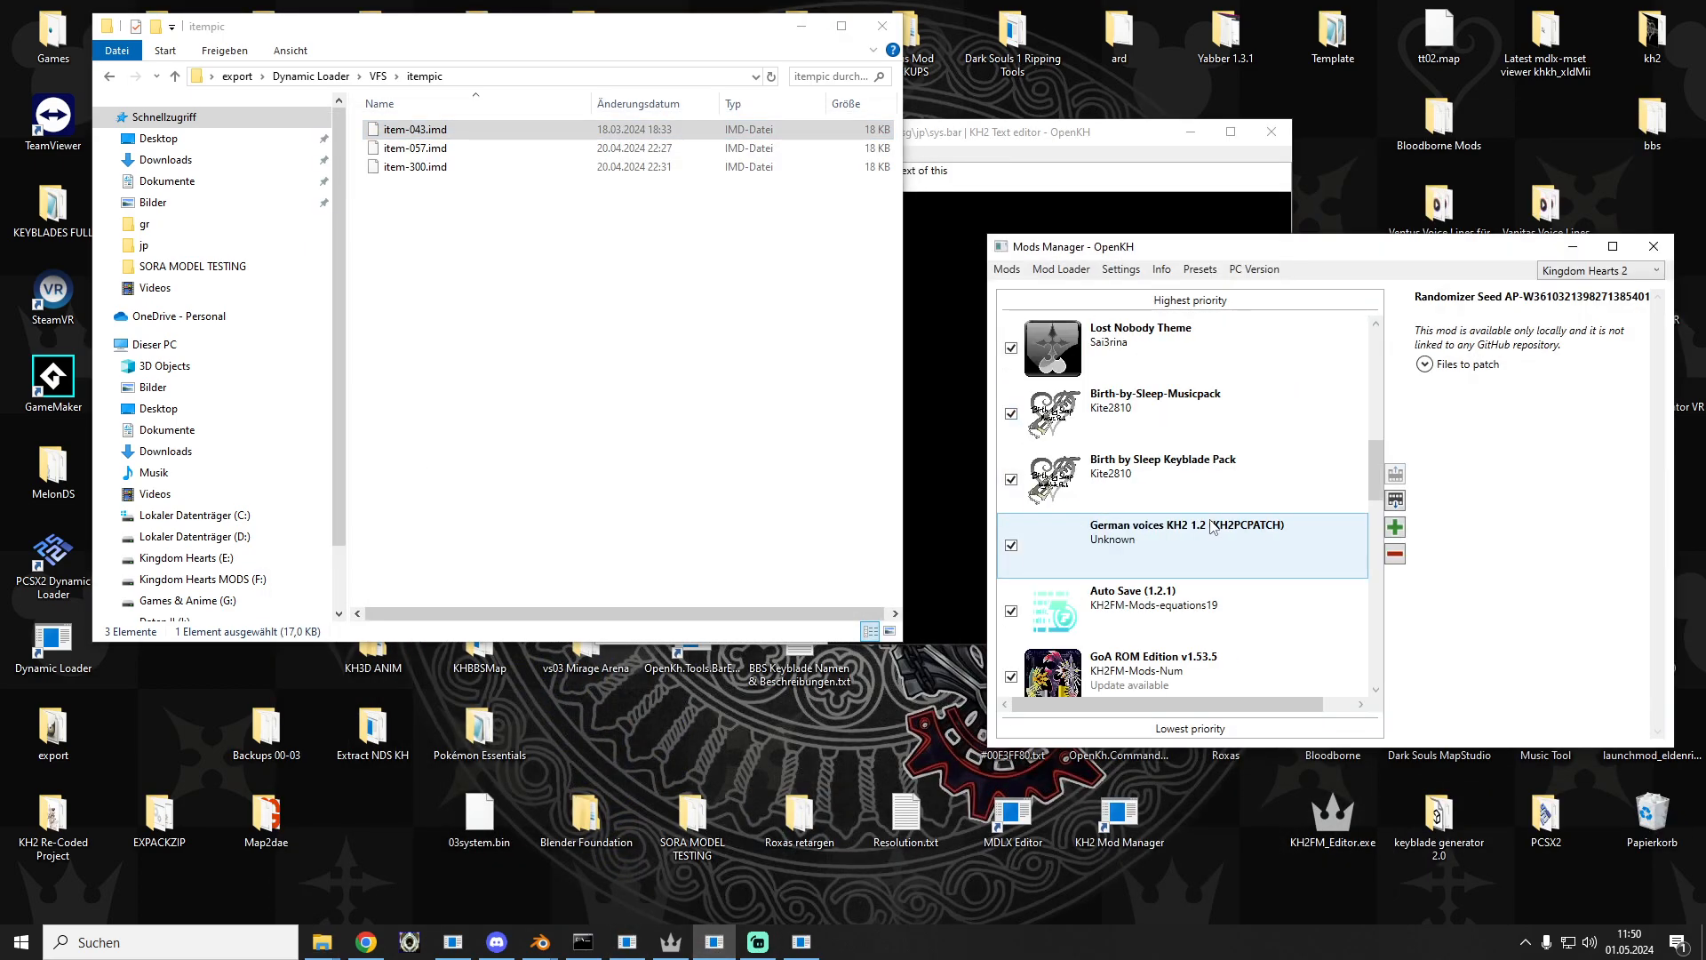
pyautogui.click(1207, 481)
pyautogui.click(1011, 270)
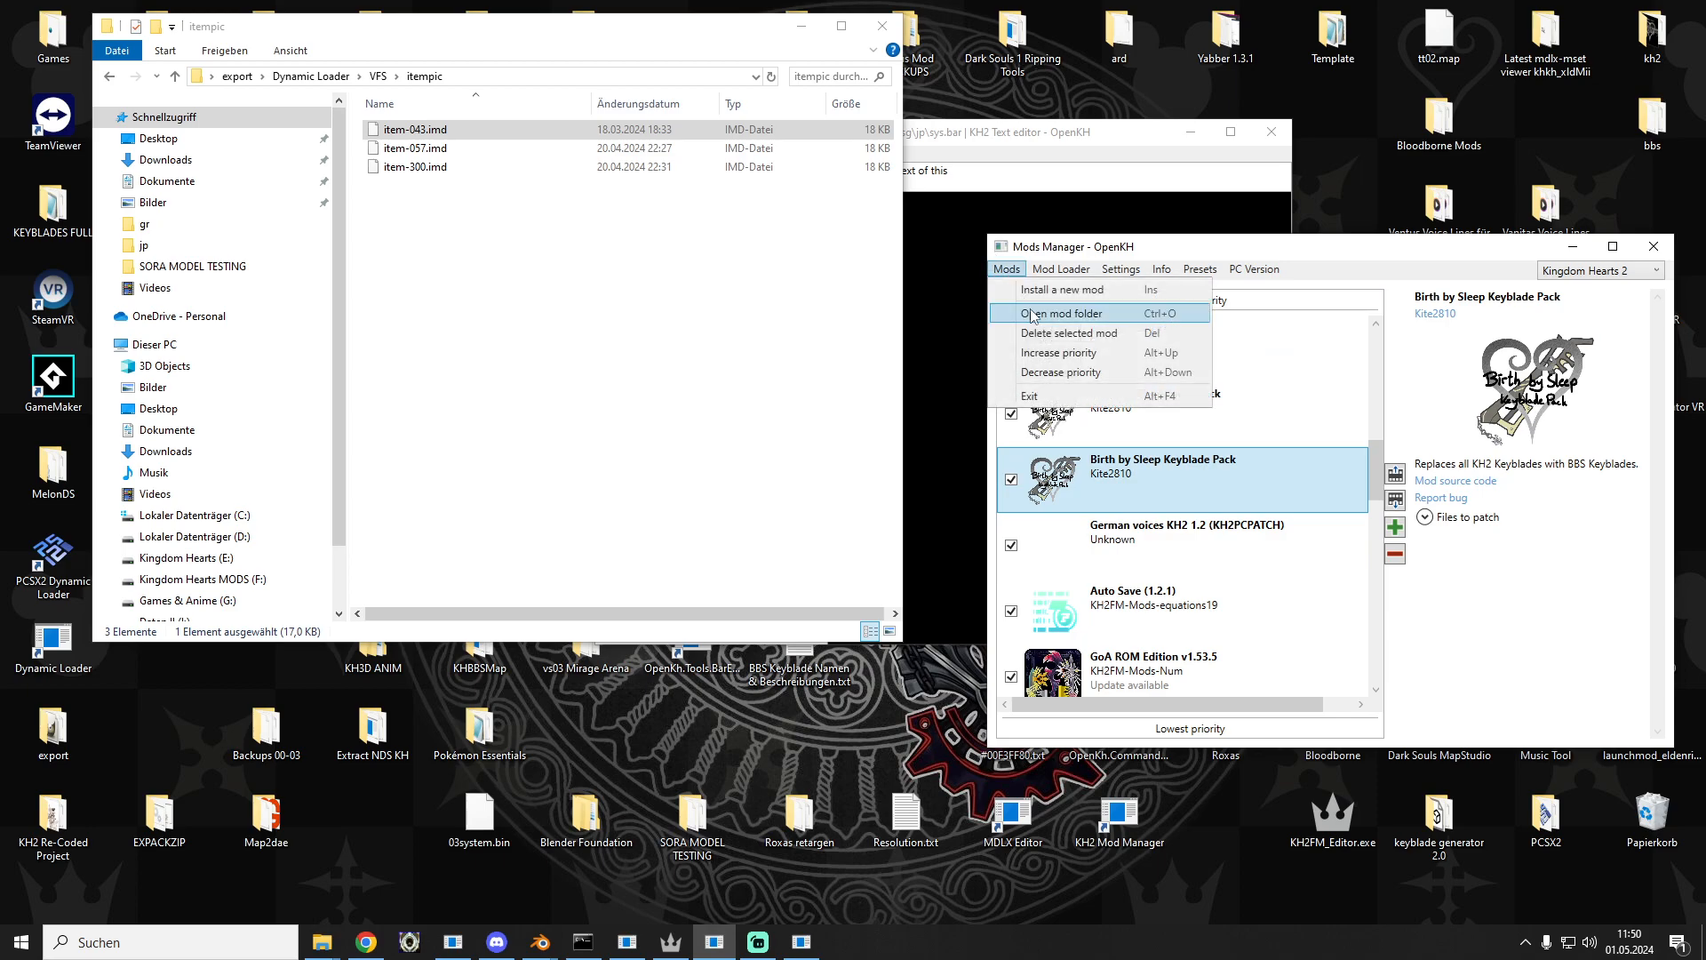
pyautogui.click(1033, 314)
pyautogui.click(1645, 374)
pyautogui.click(1572, 246)
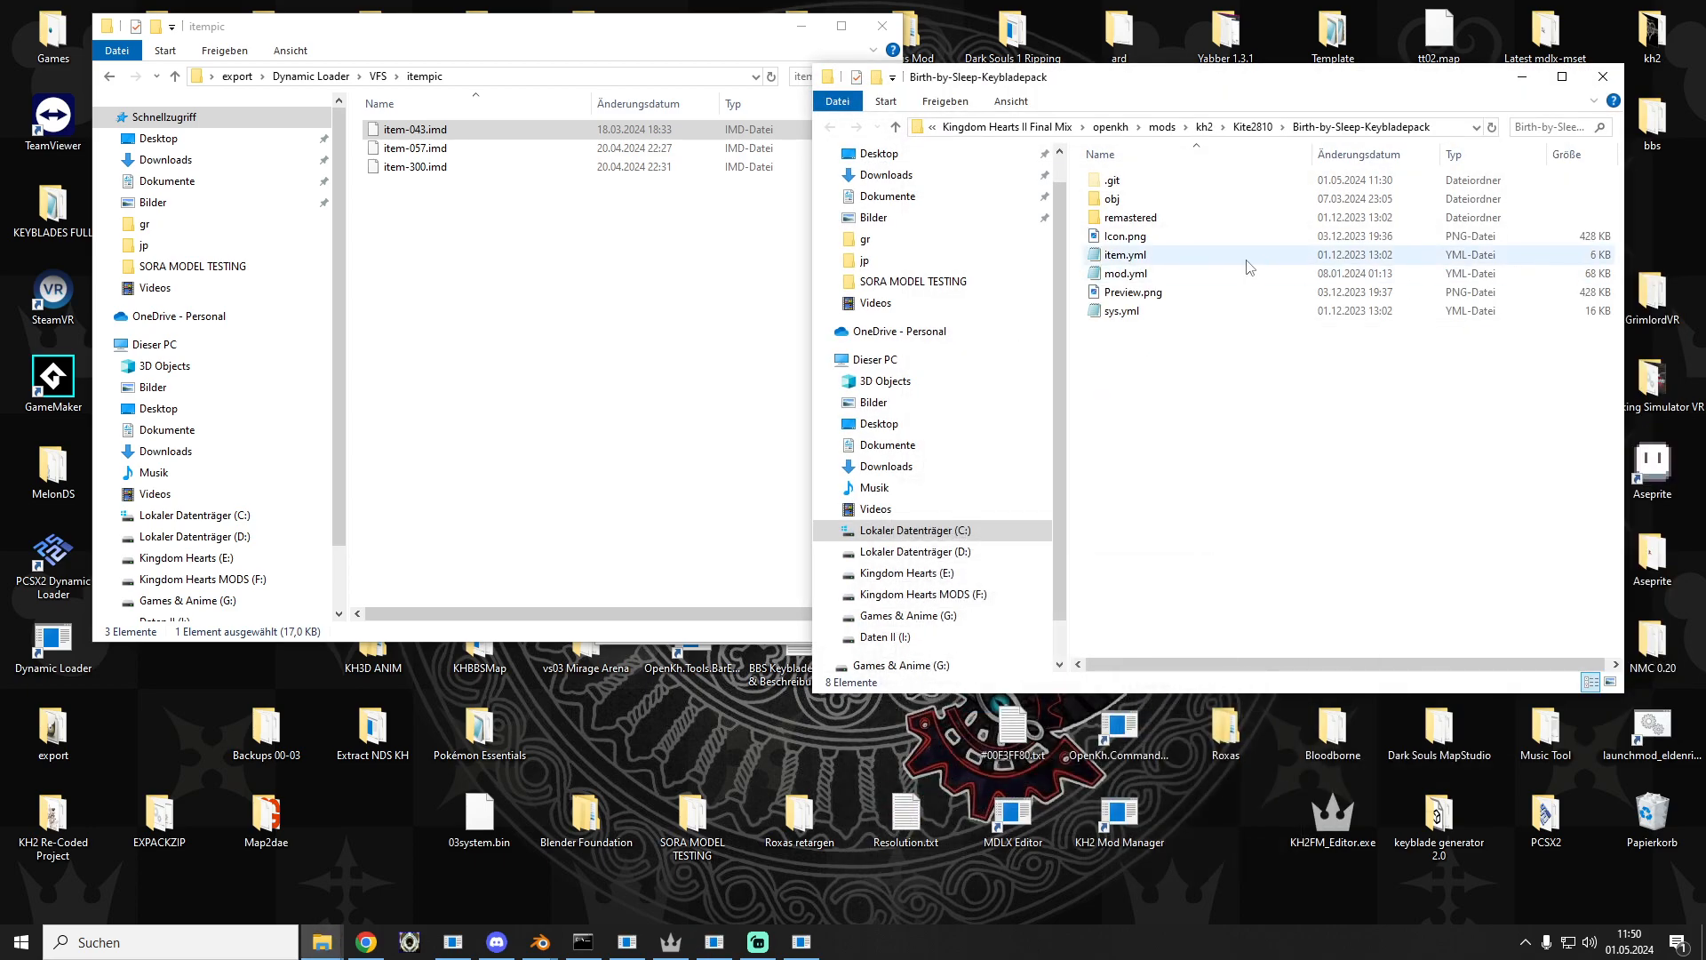
# Step: Open the pack's remastered\itempic folder and compare its item files with the keyblades' Image numbers in the KH2FM Editor
pyautogui.doubleClick(1133, 219)
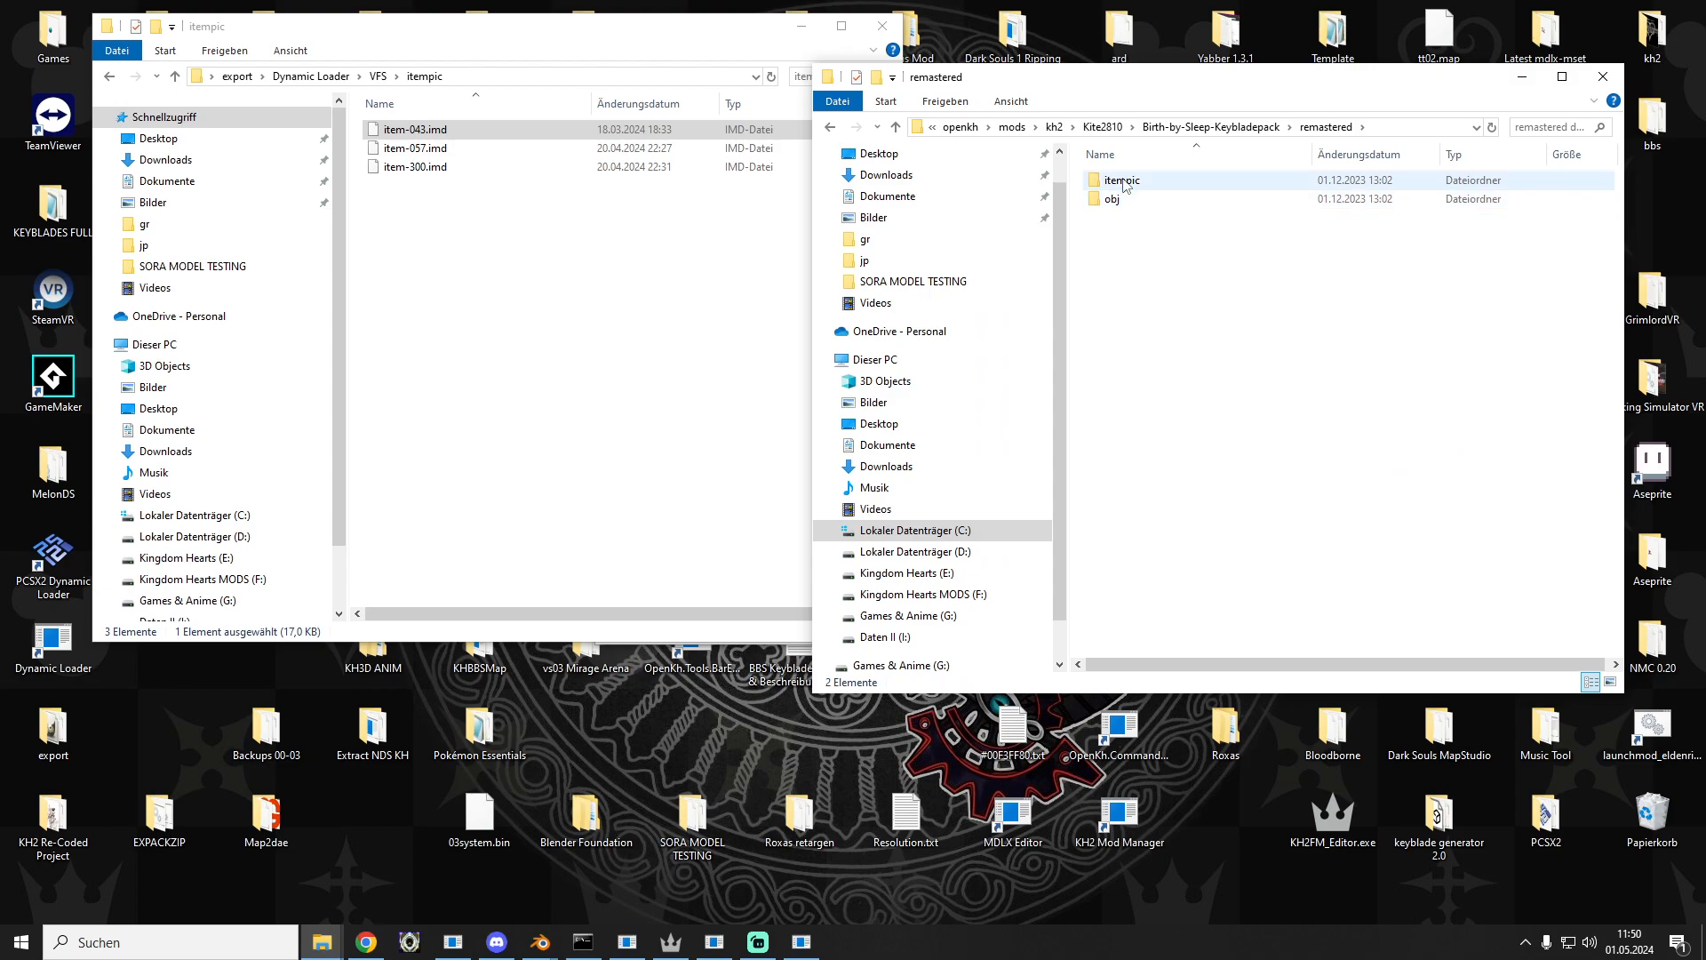
pyautogui.doubleClick(1133, 181)
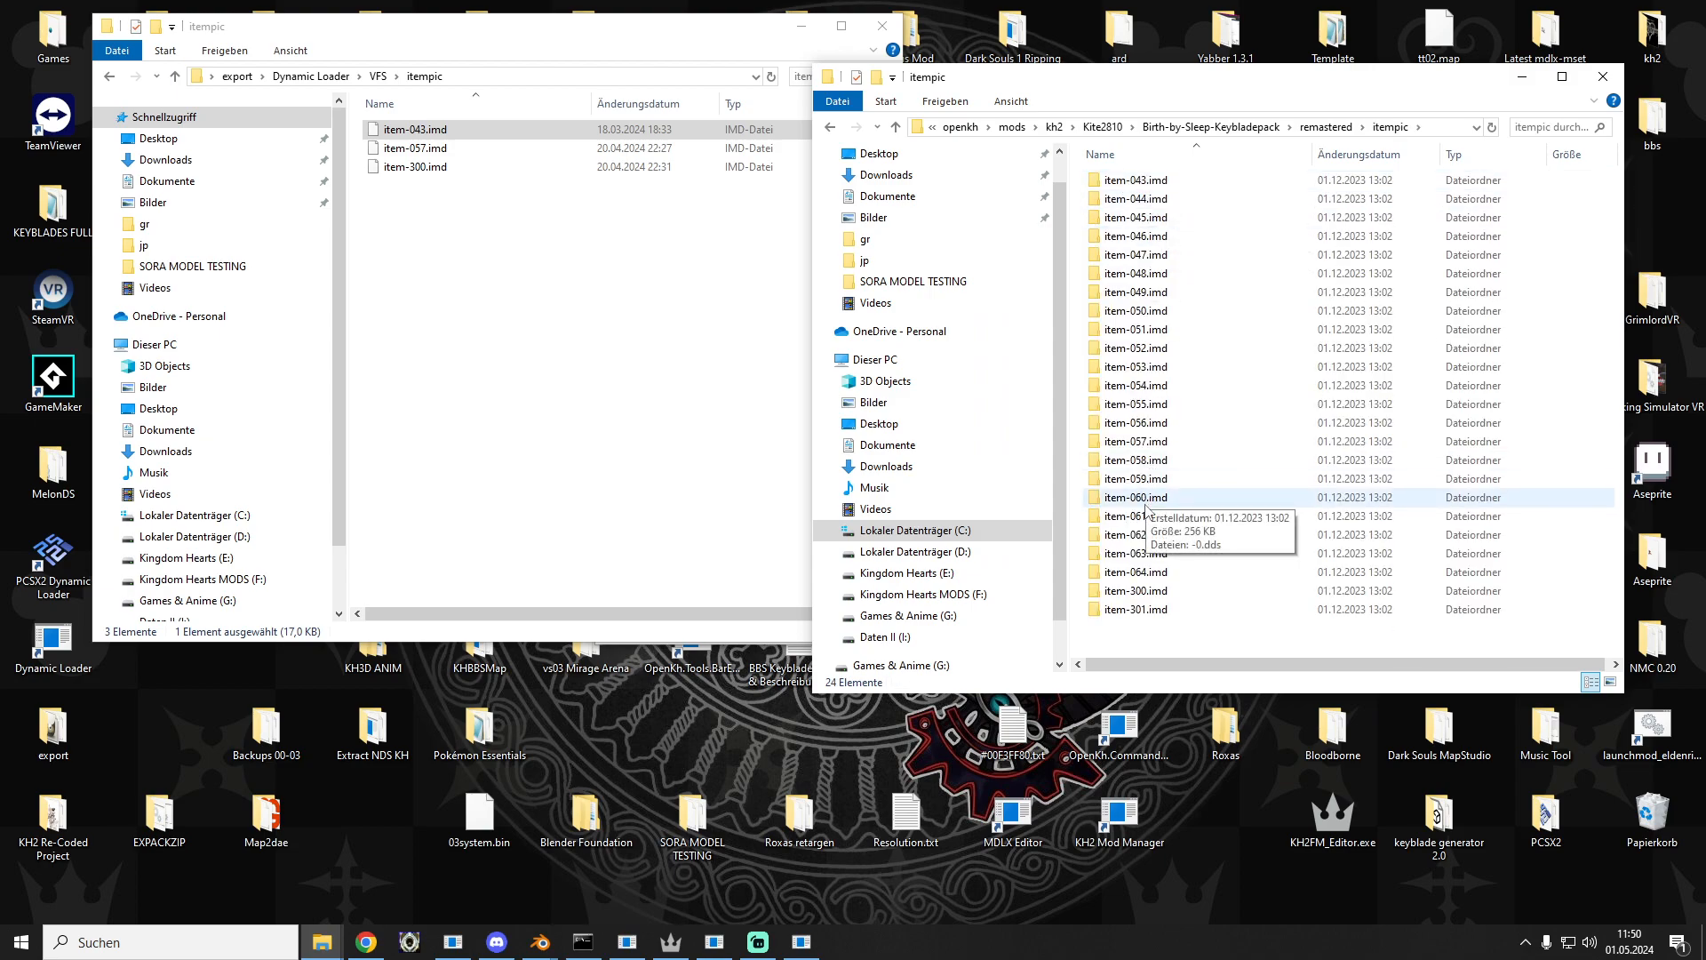
pyautogui.click(671, 942)
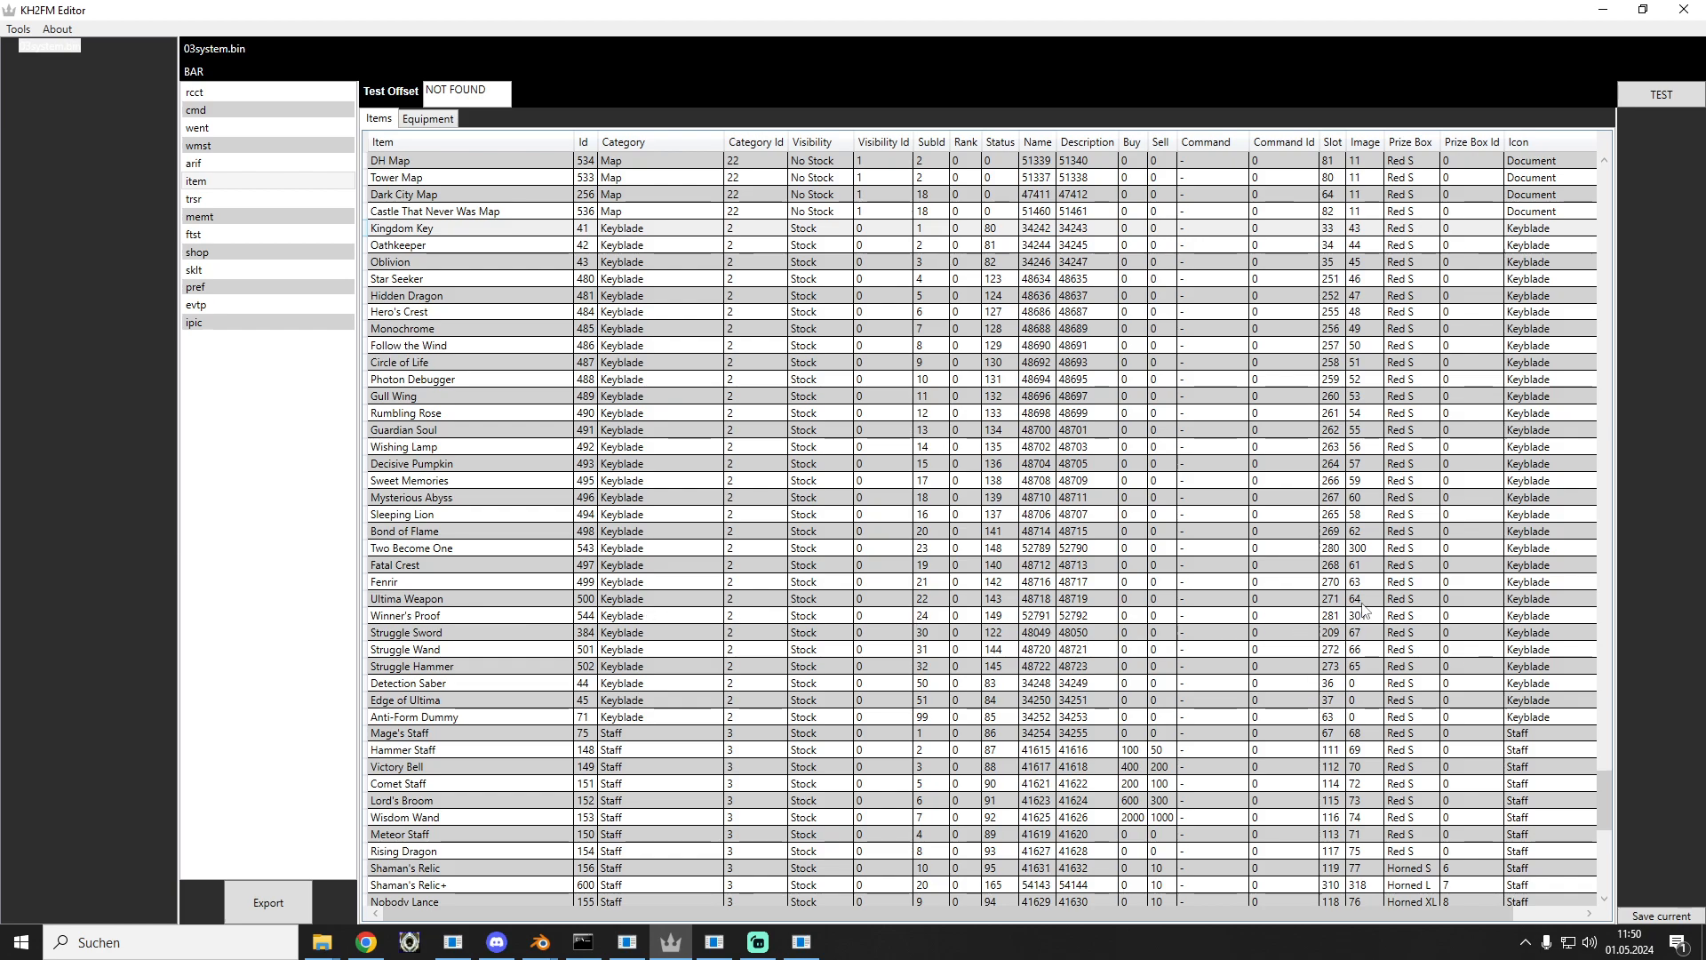
pyautogui.click(1603, 9)
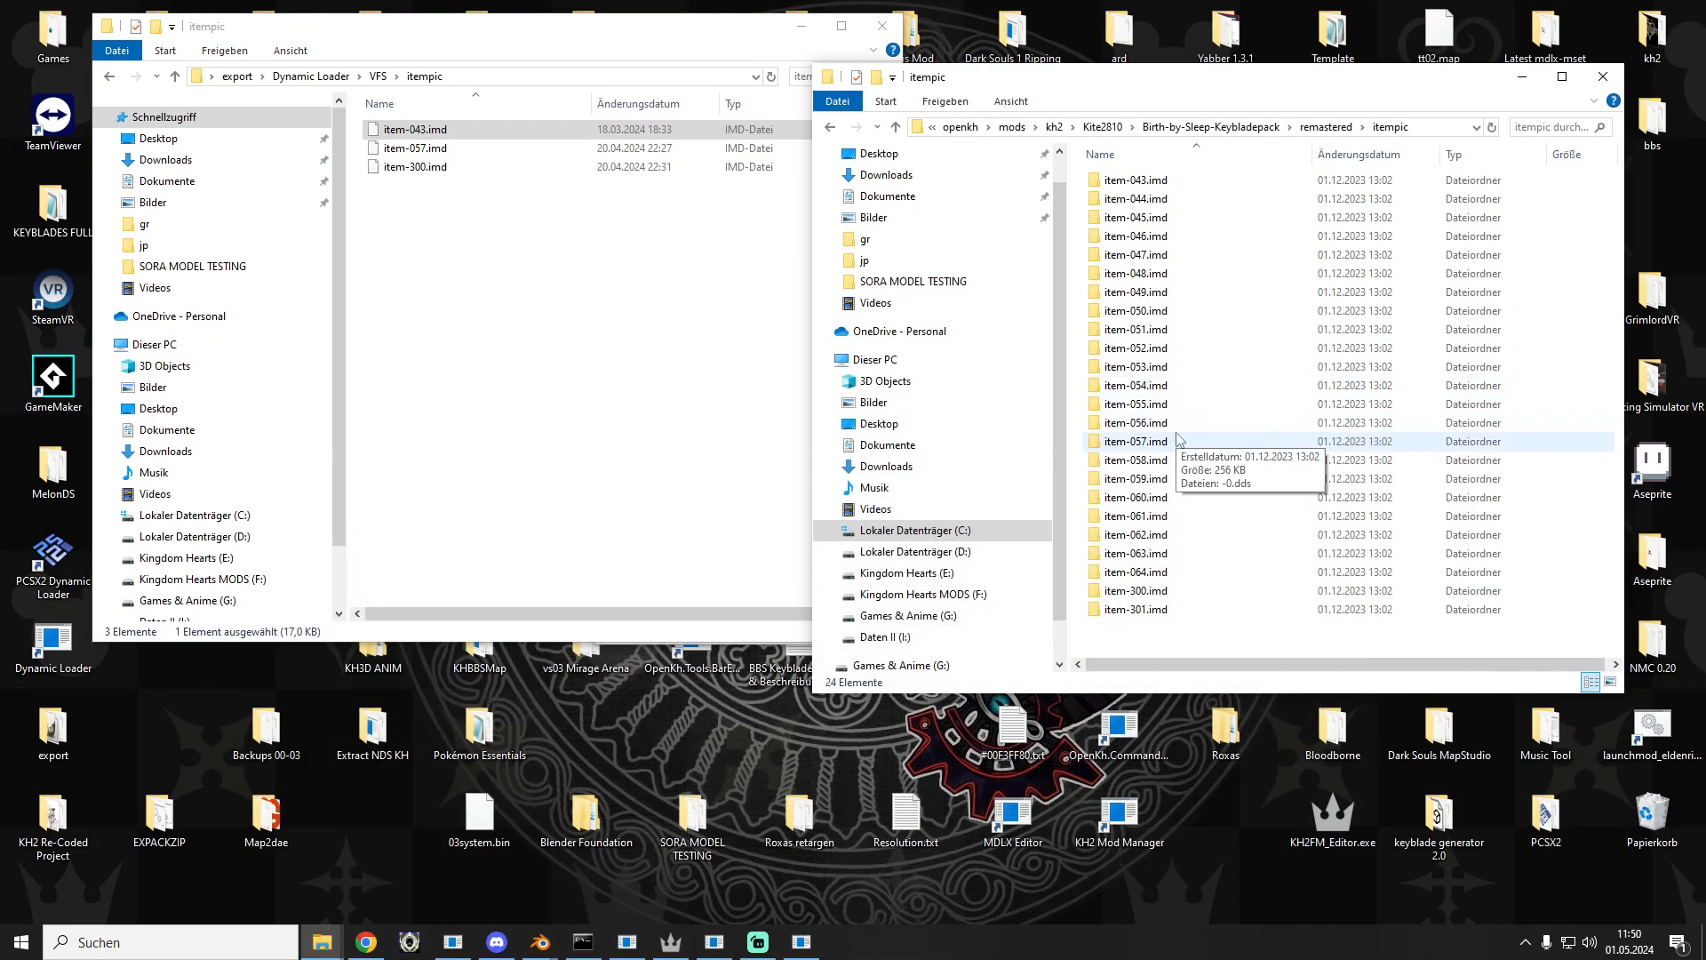
# Step: View the -0.dds icon from the pack's item-064.imd folder in GIMP and close it
pyautogui.doubleClick(1128, 571)
pyautogui.doubleClick(1129, 192)
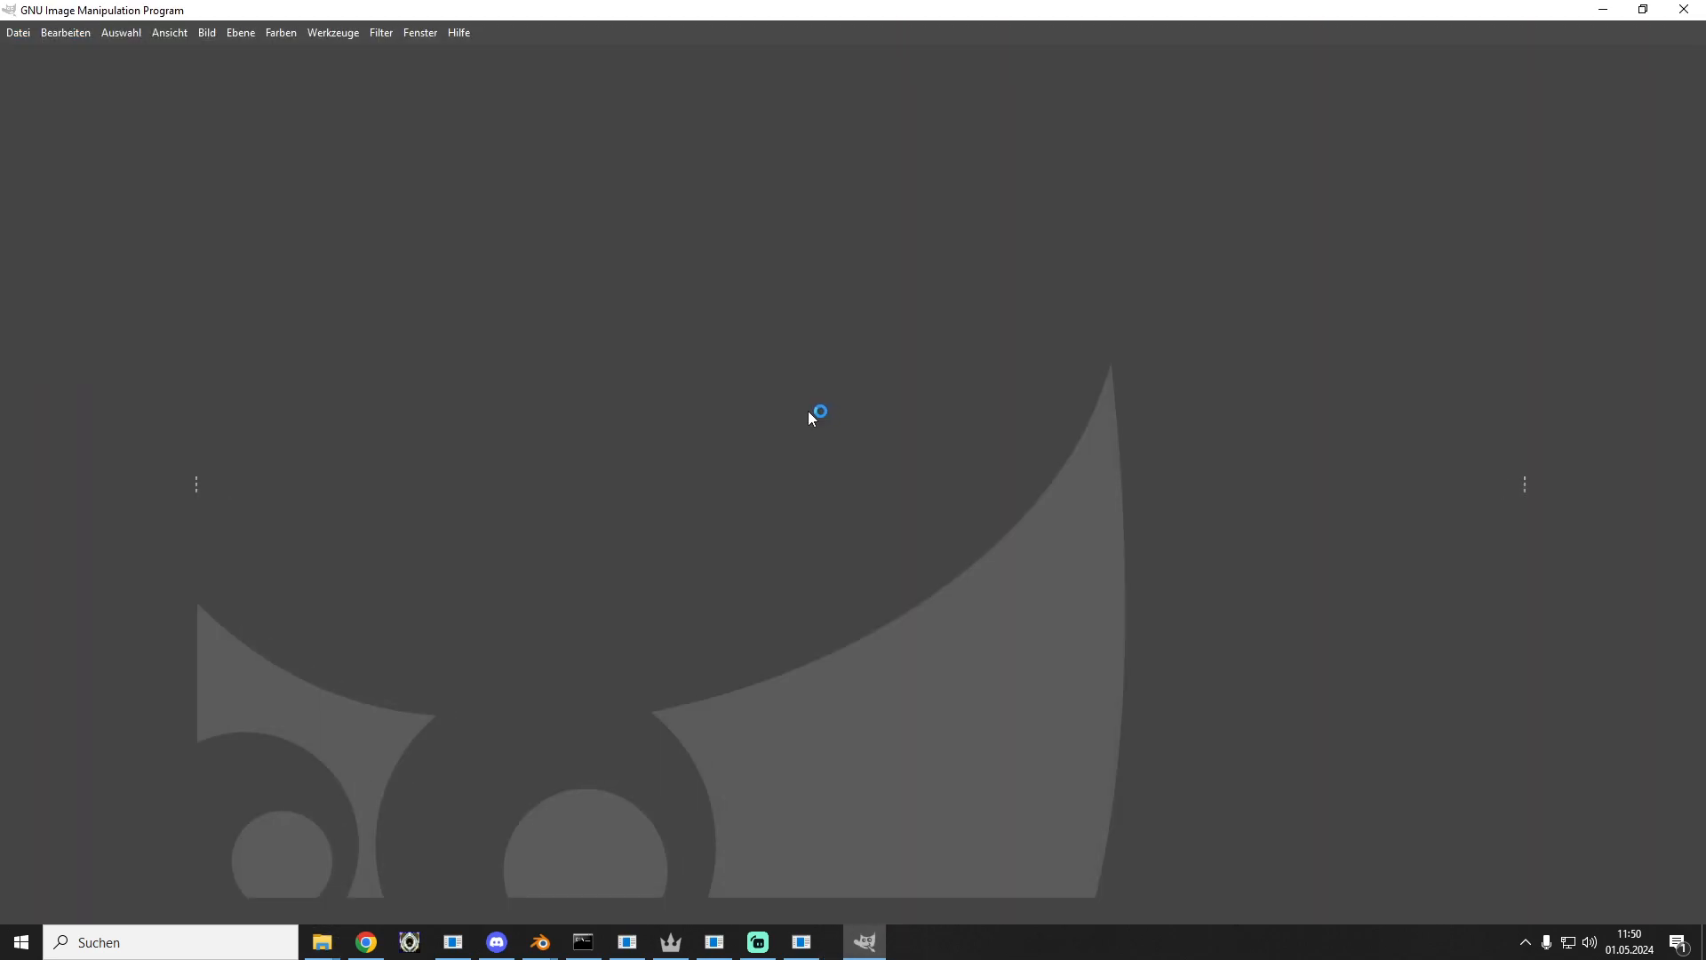
pyautogui.click(448, 267)
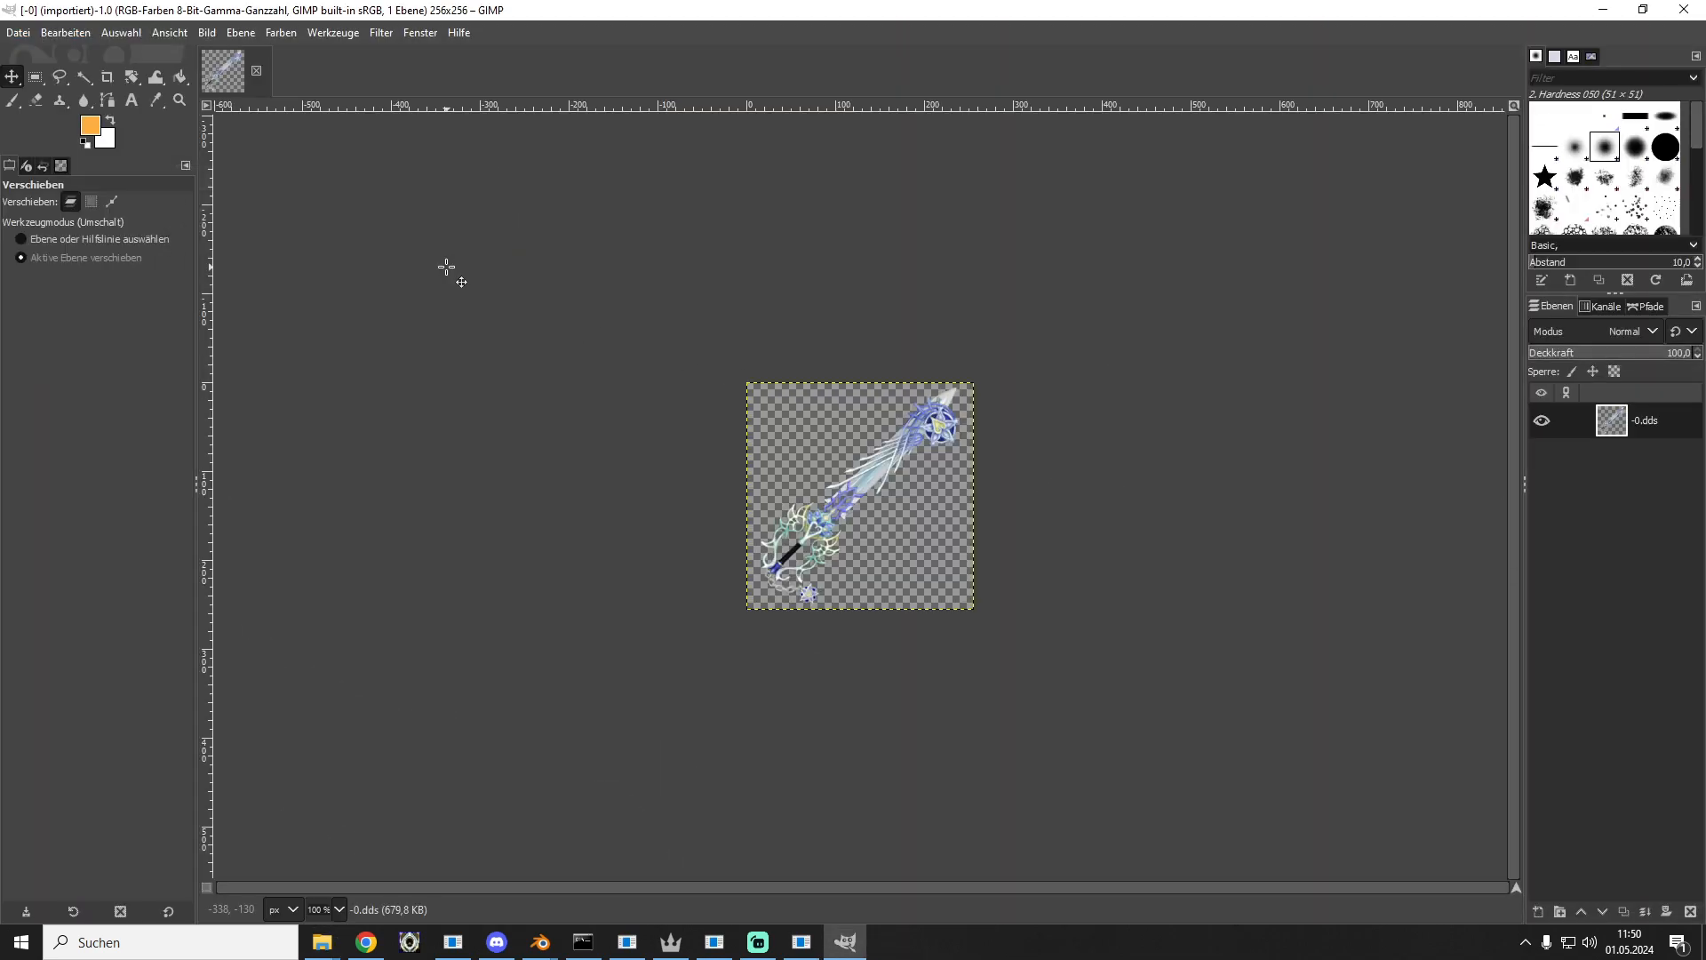
pyautogui.click(1685, 10)
# Step: Copy -0.dds from the item-064.imd folder into the Dynamic Loader's VFS\itempic folder
pyautogui.rightClick(1145, 185)
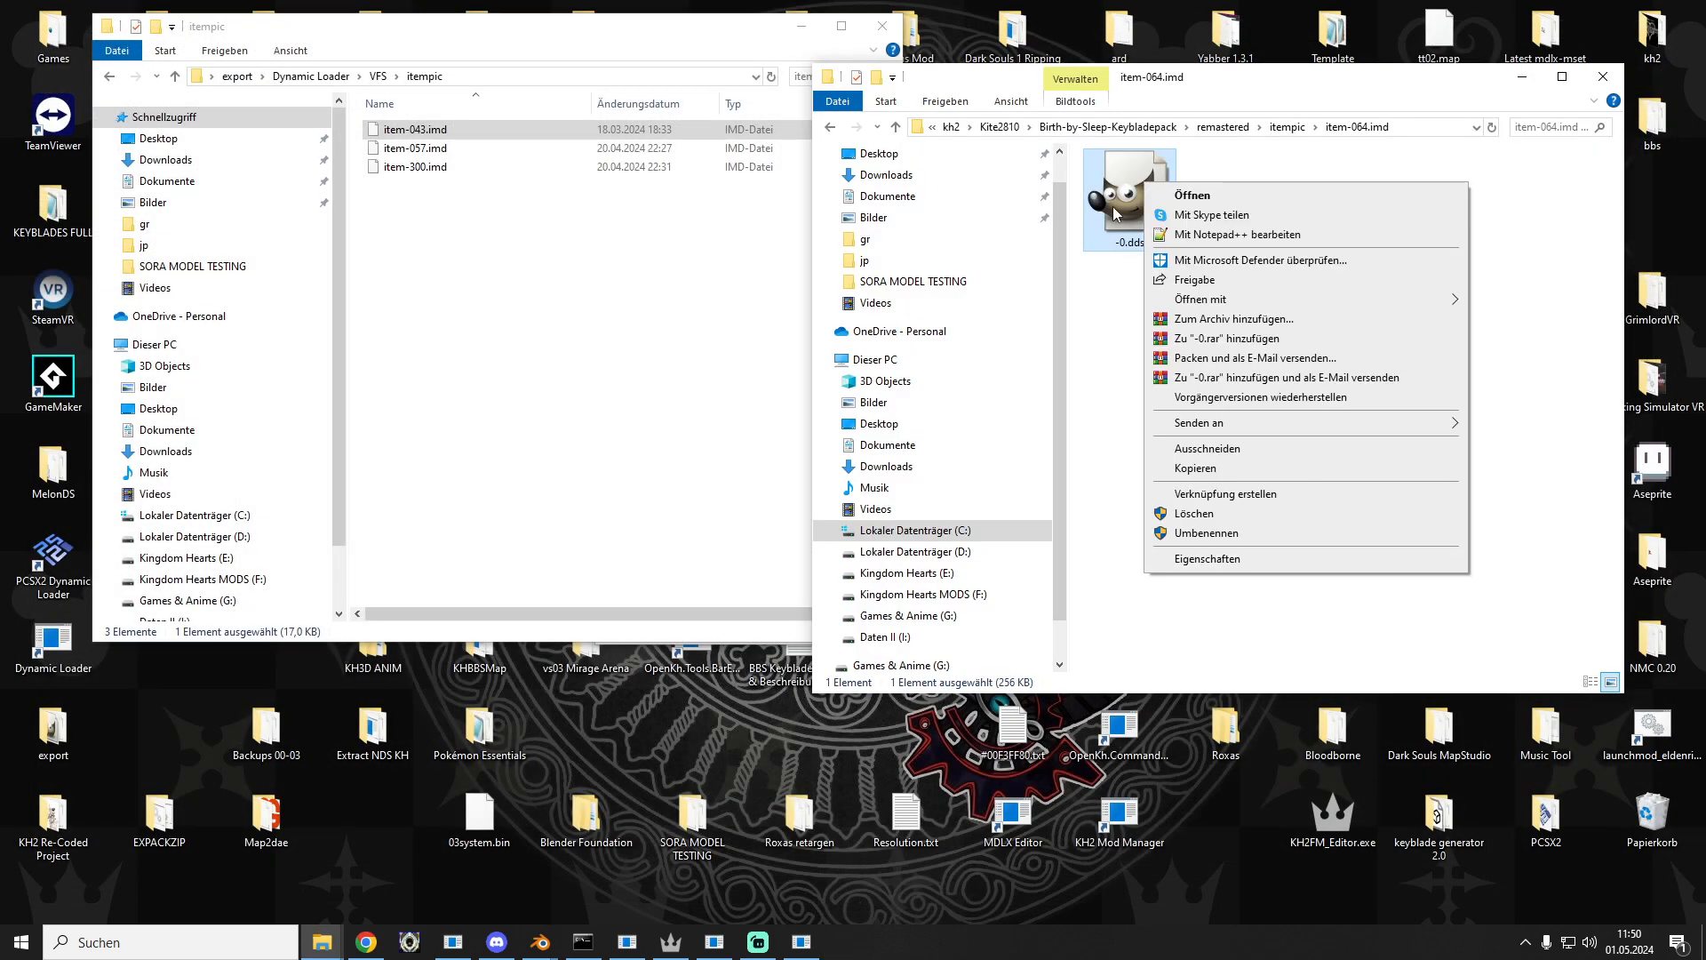
pyautogui.click(1203, 469)
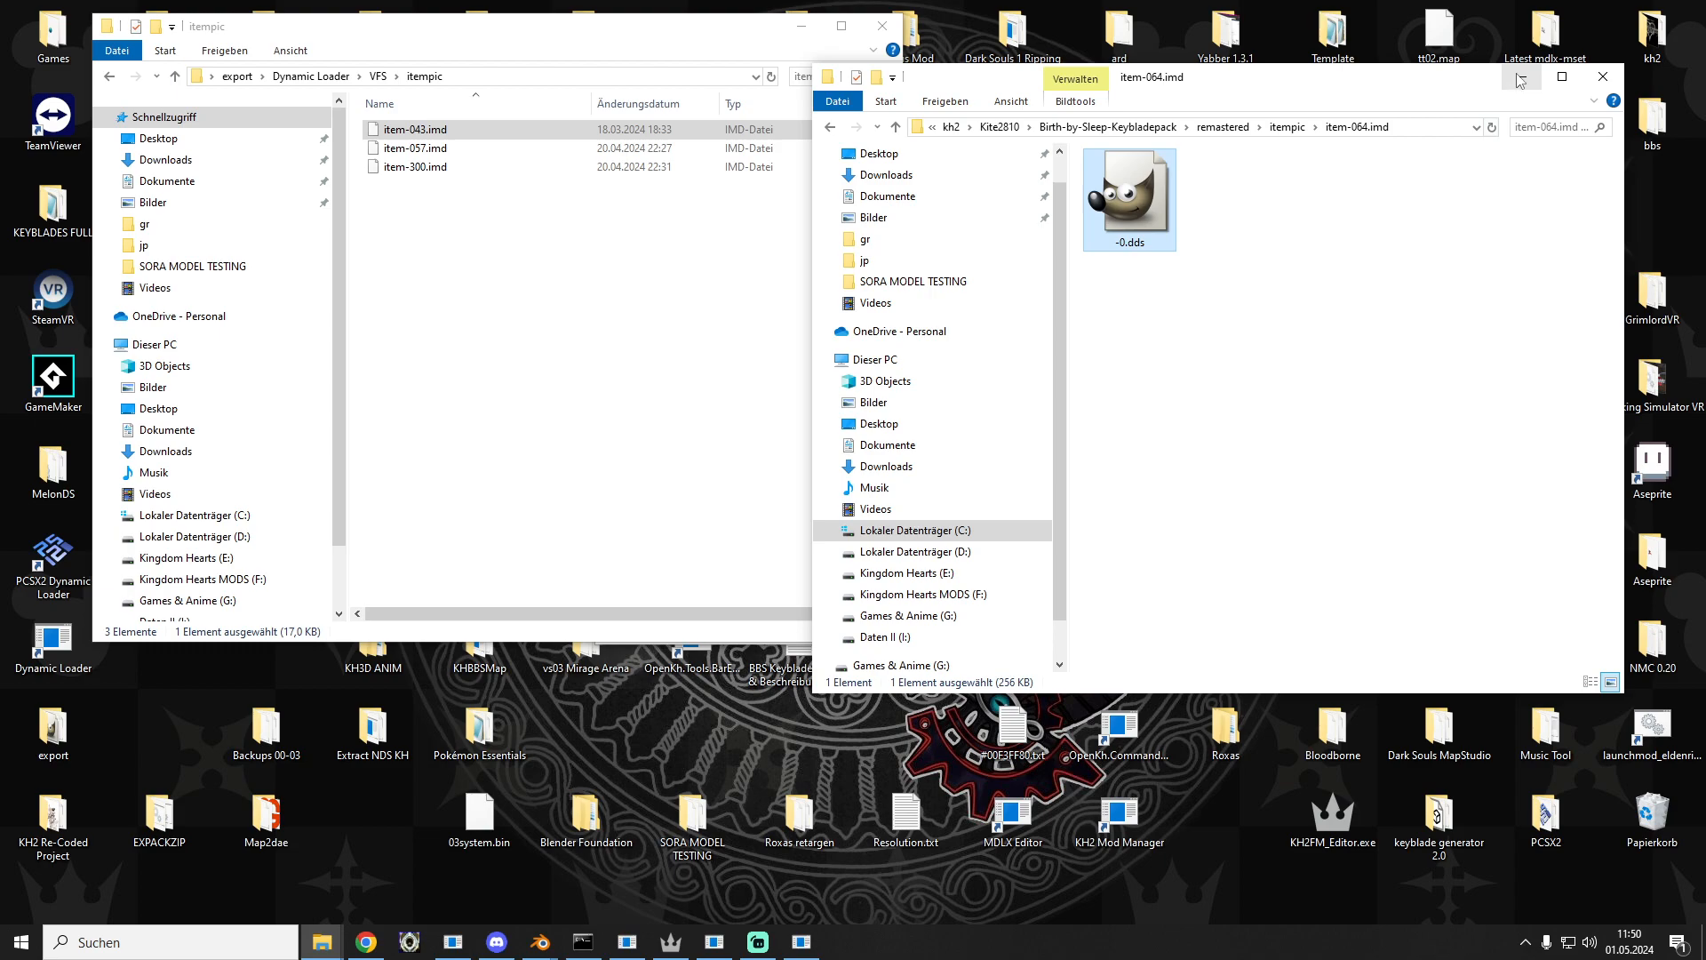
pyautogui.click(1616, 87)
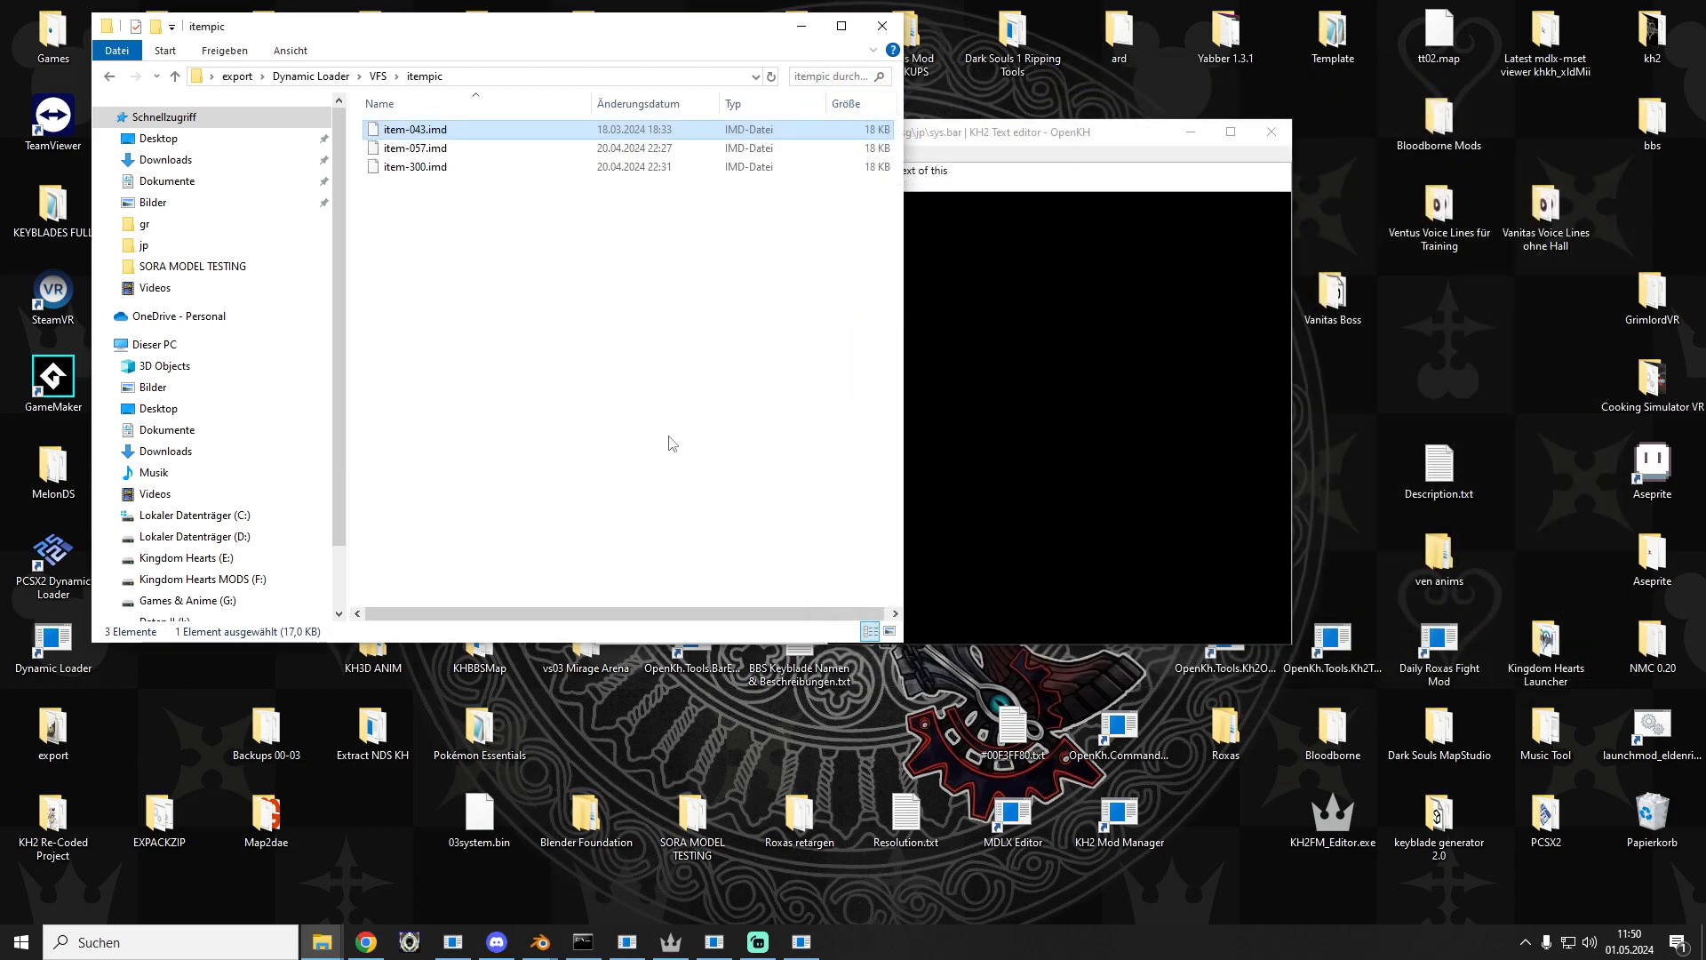
pyautogui.moveTo(995, 143); pyautogui.dragTo(1380, 111)
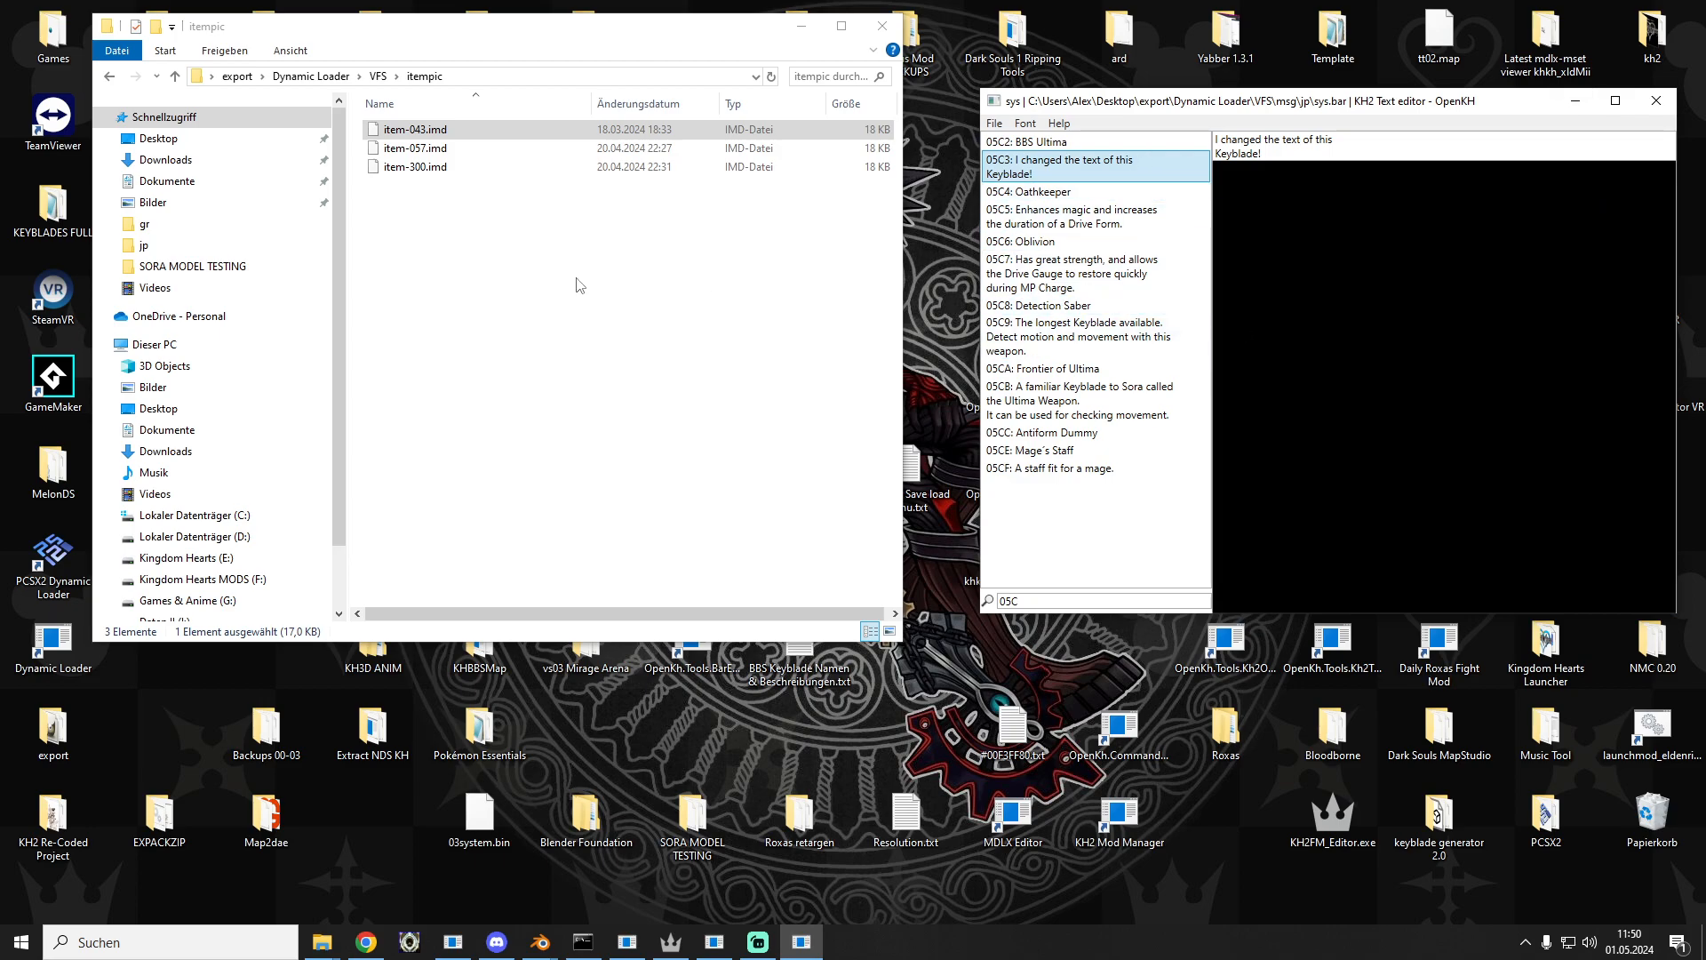
pyautogui.click(455, 363)
pyautogui.rightClick(457, 361)
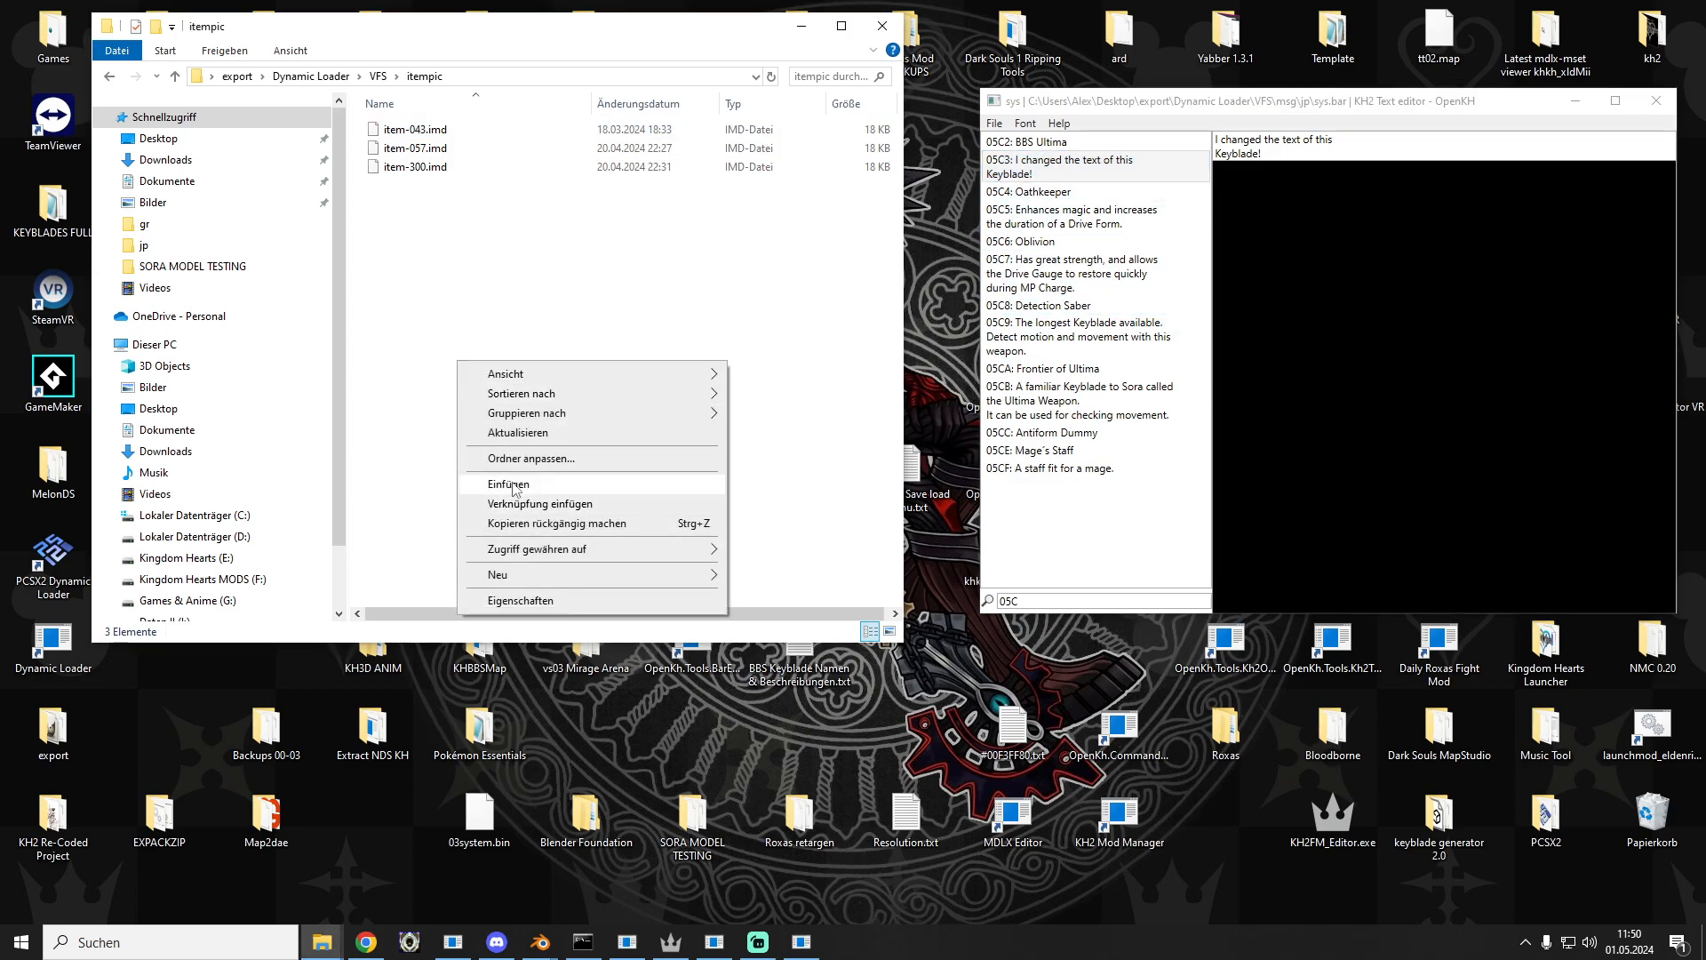
pyautogui.click(509, 482)
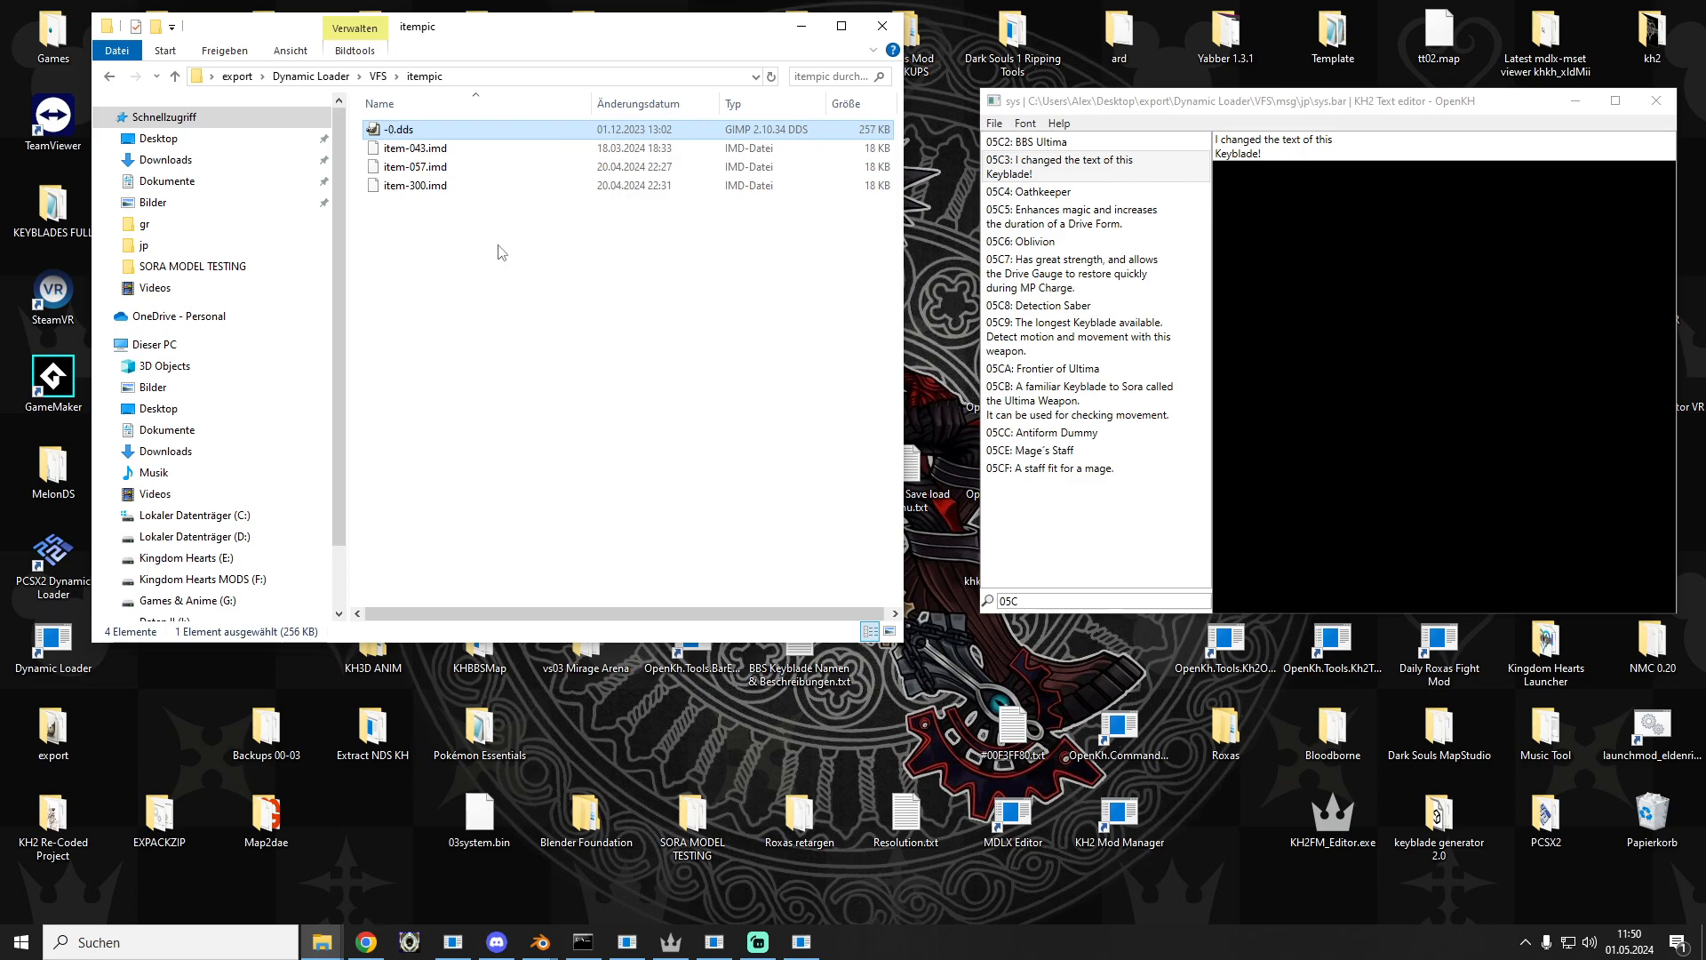
# Step: Open the copied -0.dds in GIMP and scale the image to 128 × 128 px
pyautogui.press('Return')
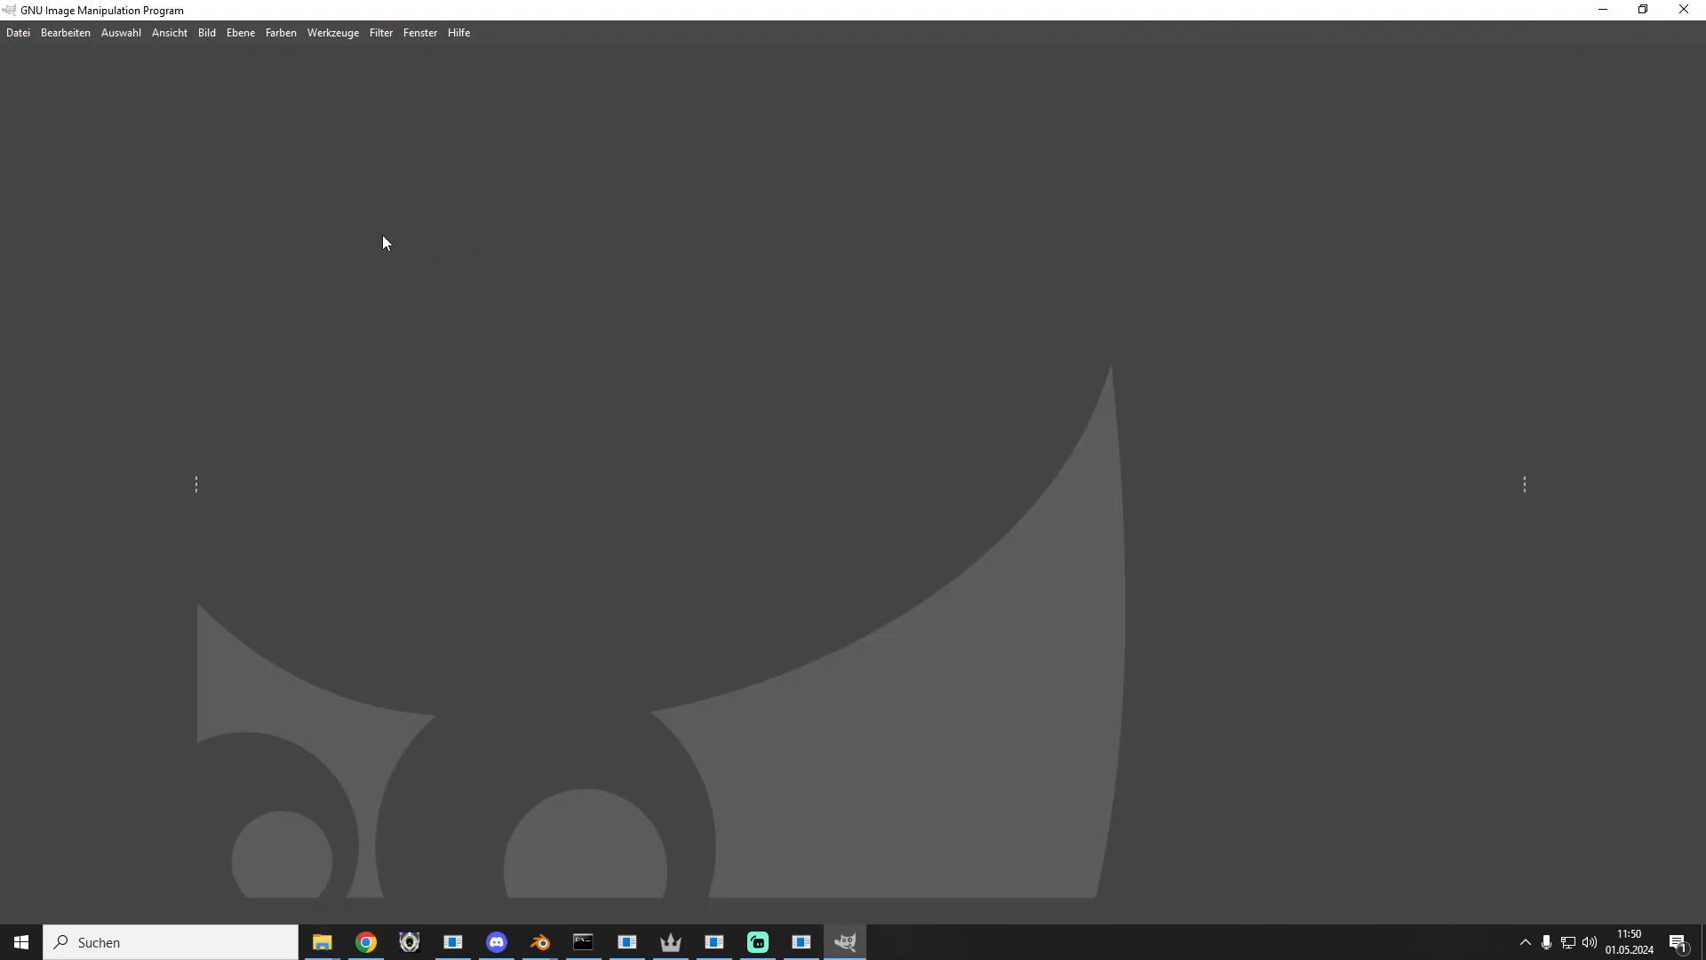
pyautogui.click(325, 124)
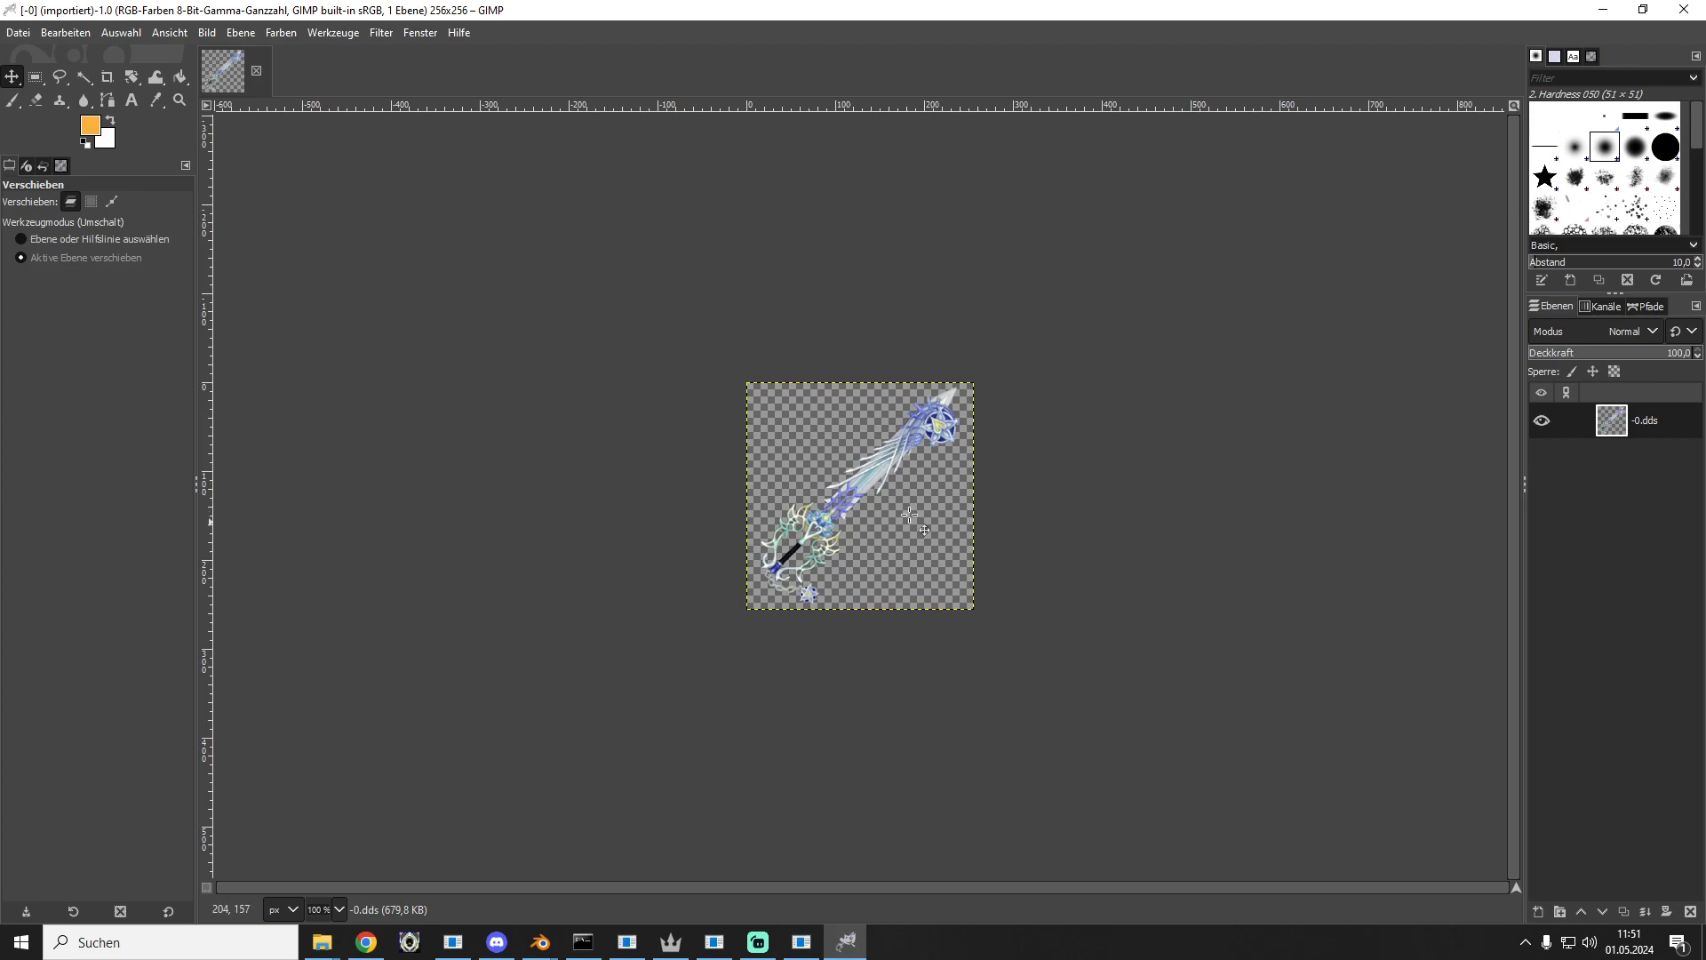
pyautogui.rightClick(968, 489)
pyautogui.moveTo(921, 595)
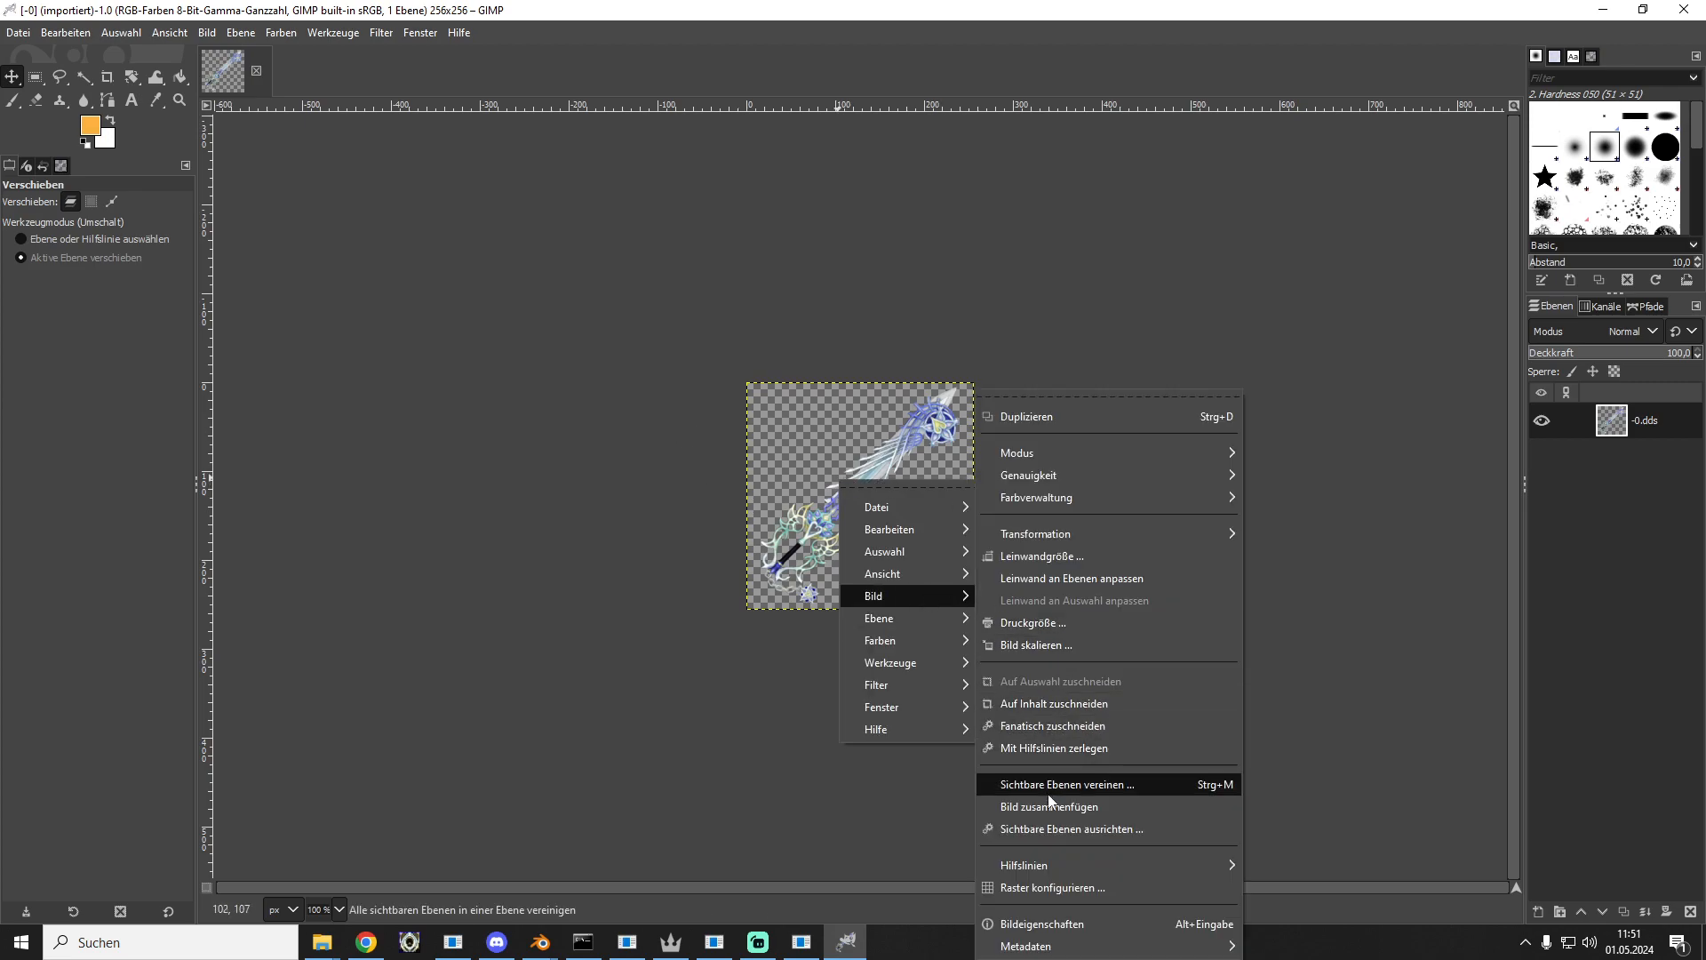
pyautogui.click(1037, 644)
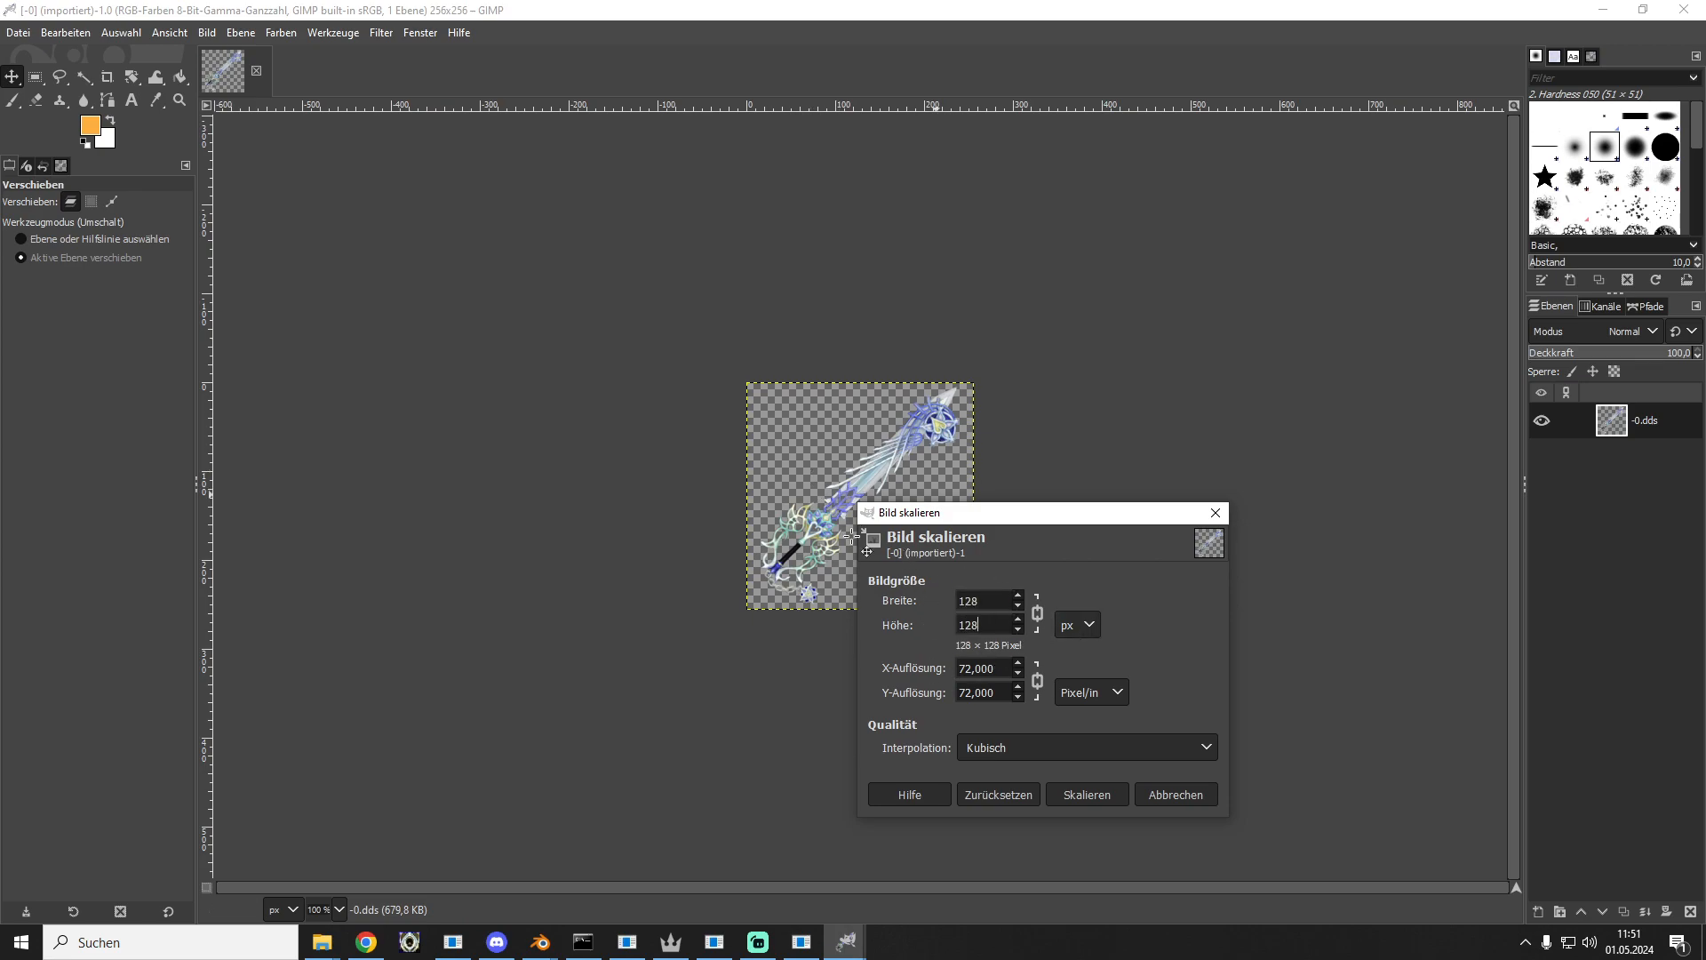
pyautogui.click(1086, 795)
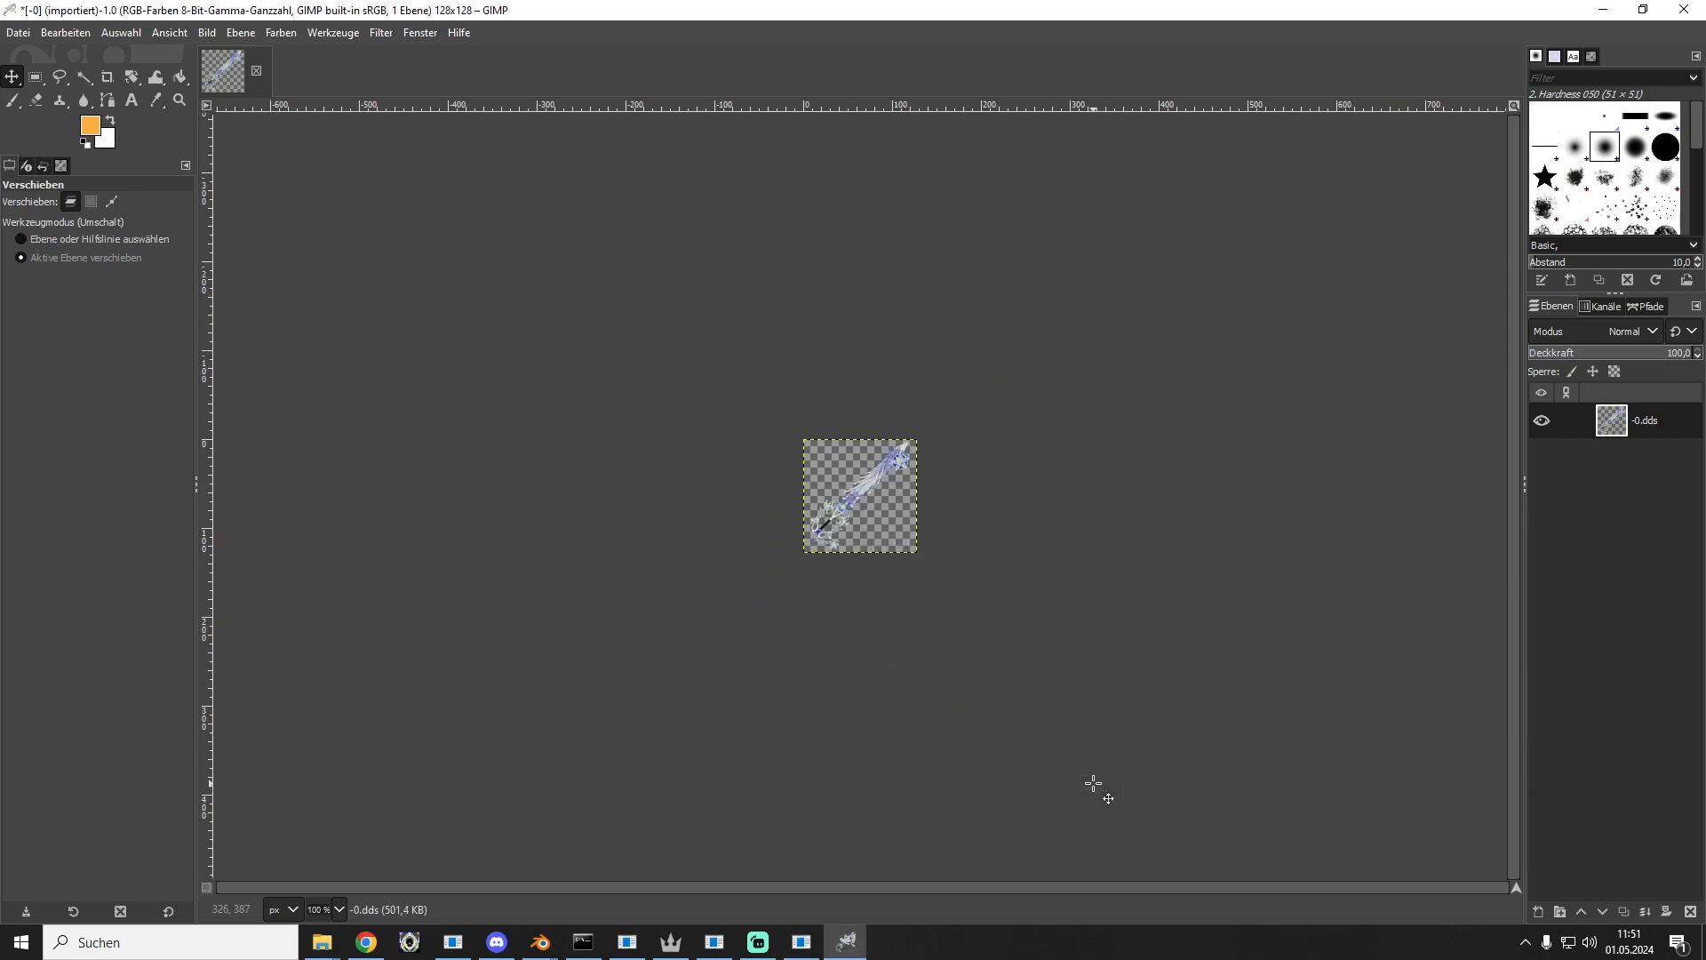
# Step: Export the scaled icon as 64.png to the VFS\itempic folder and minimize GIMP
pyautogui.click(21, 34)
pyautogui.click(160, 205)
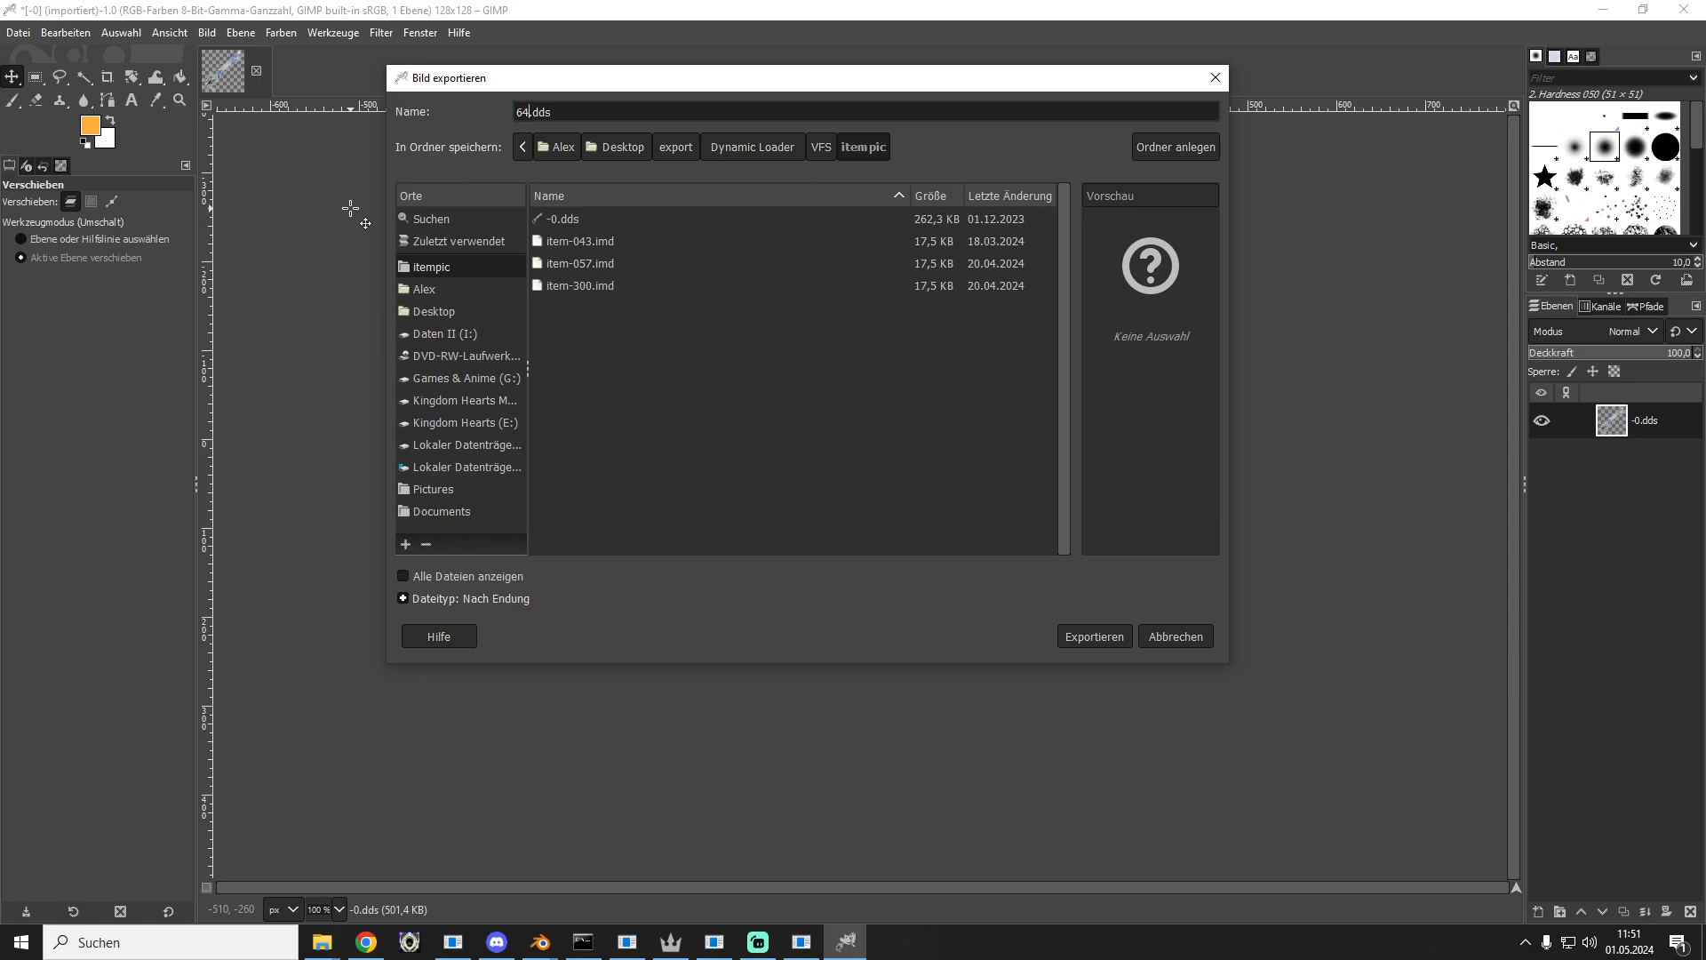
pyautogui.write('64.png')
pyautogui.press('Return')
pyautogui.click(876, 694)
pyautogui.click(1604, 10)
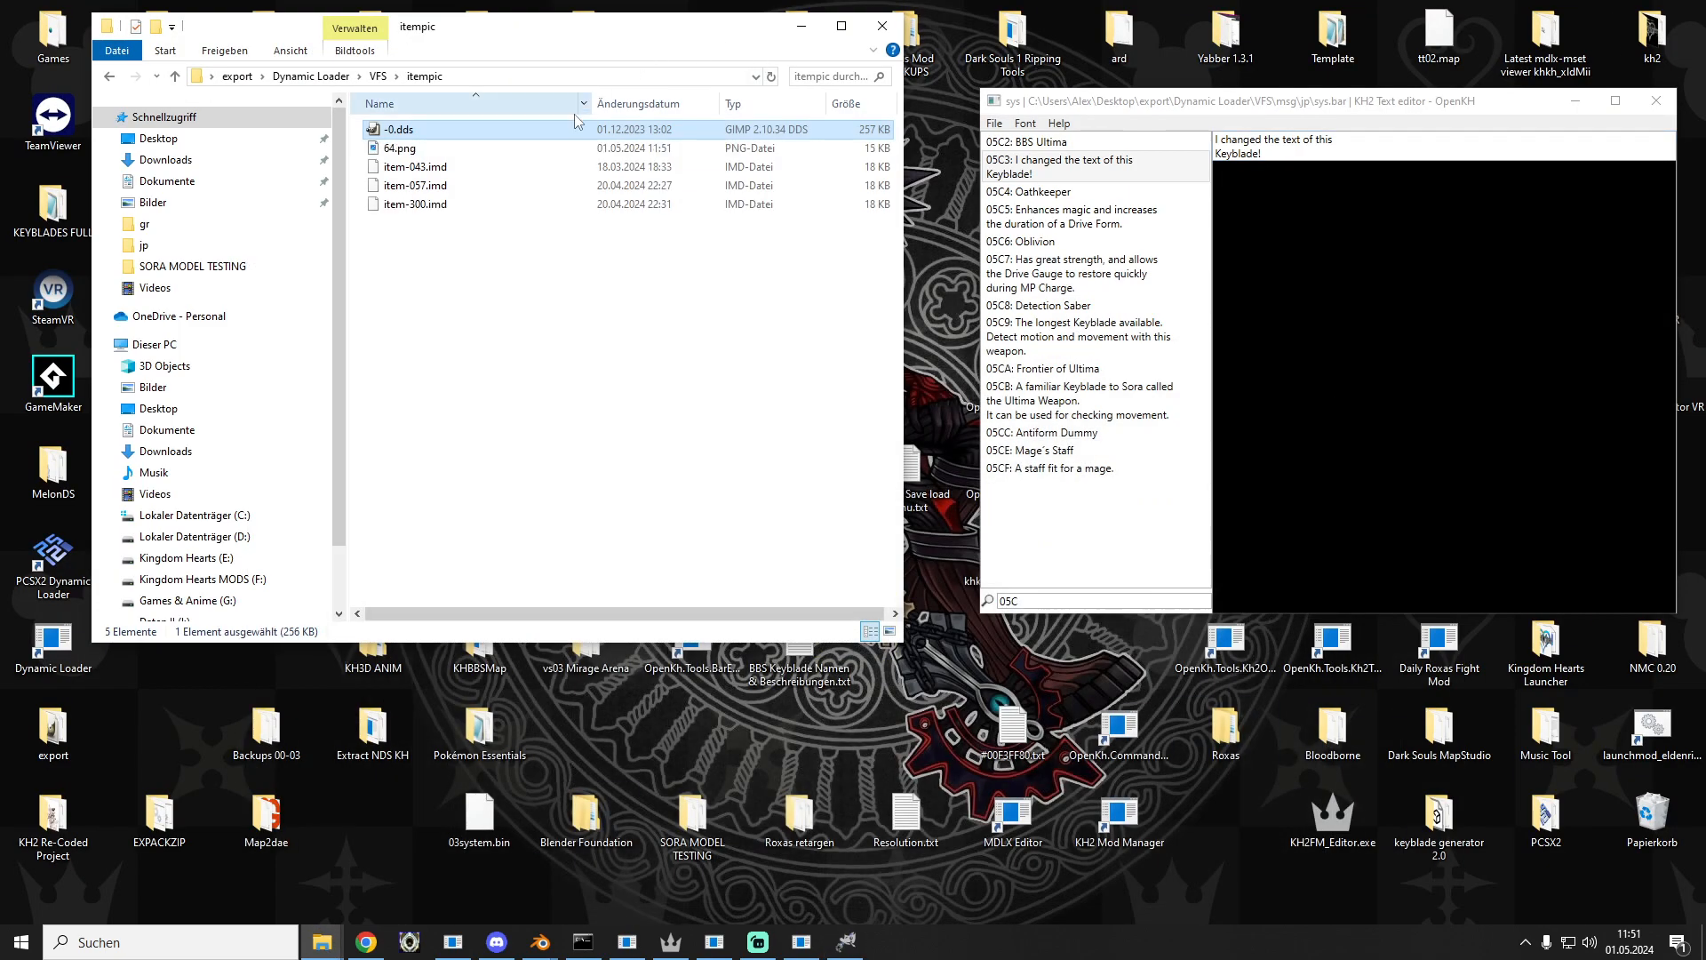
# Step: Launch KH2 Image Editor.exe from the desktop's KH2 Tools [PS2] folder and bring the itempic folder back into view
pyautogui.press('Down')
pyautogui.moveTo(1013, 111); pyautogui.dragTo(922, 99)
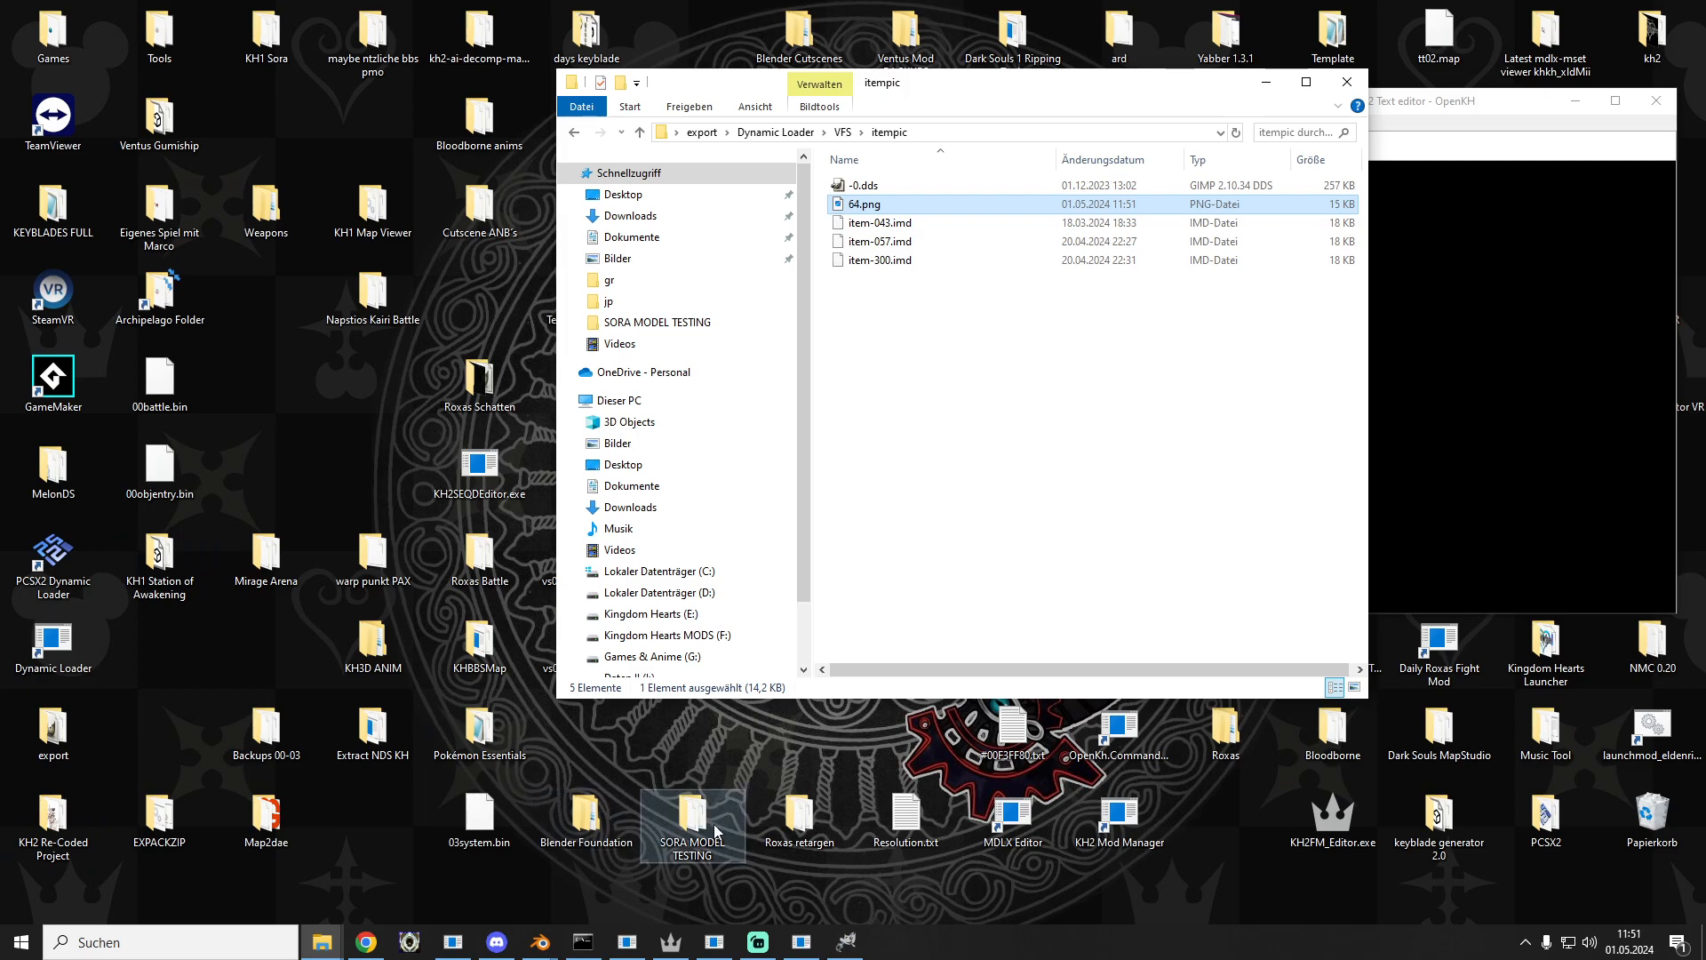
pyautogui.doubleClick(487, 672)
pyautogui.click(646, 217)
pyautogui.scroll(-4, 1002, 336)
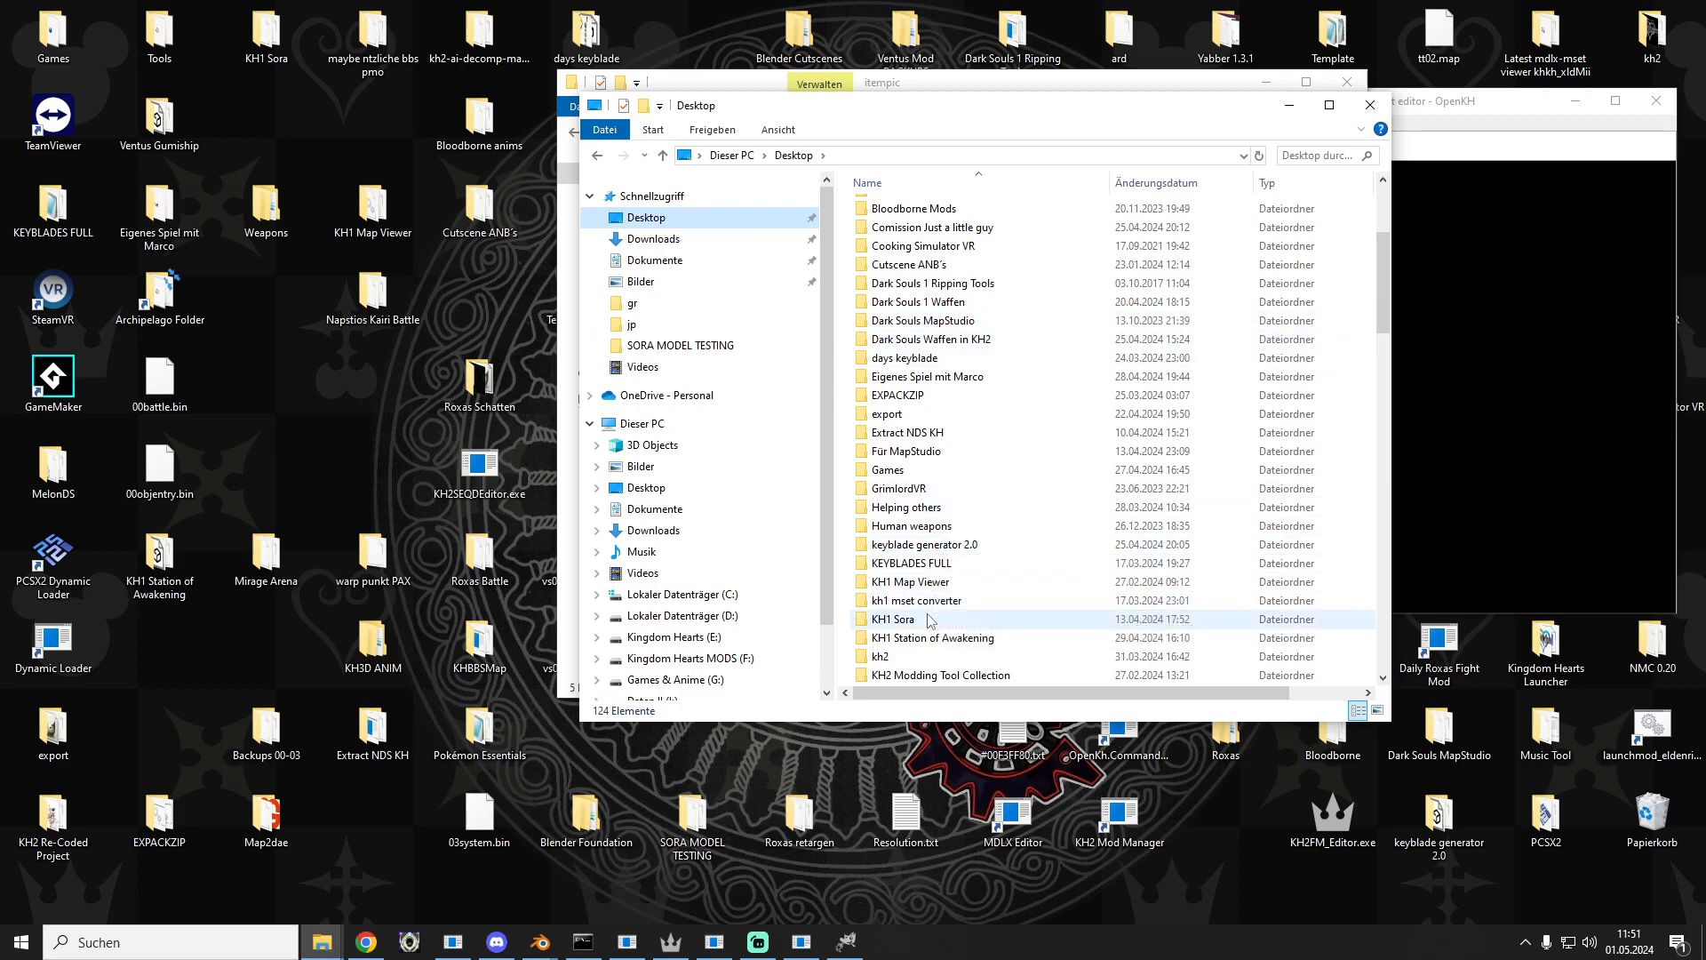
pyautogui.scroll(-1, 929, 621)
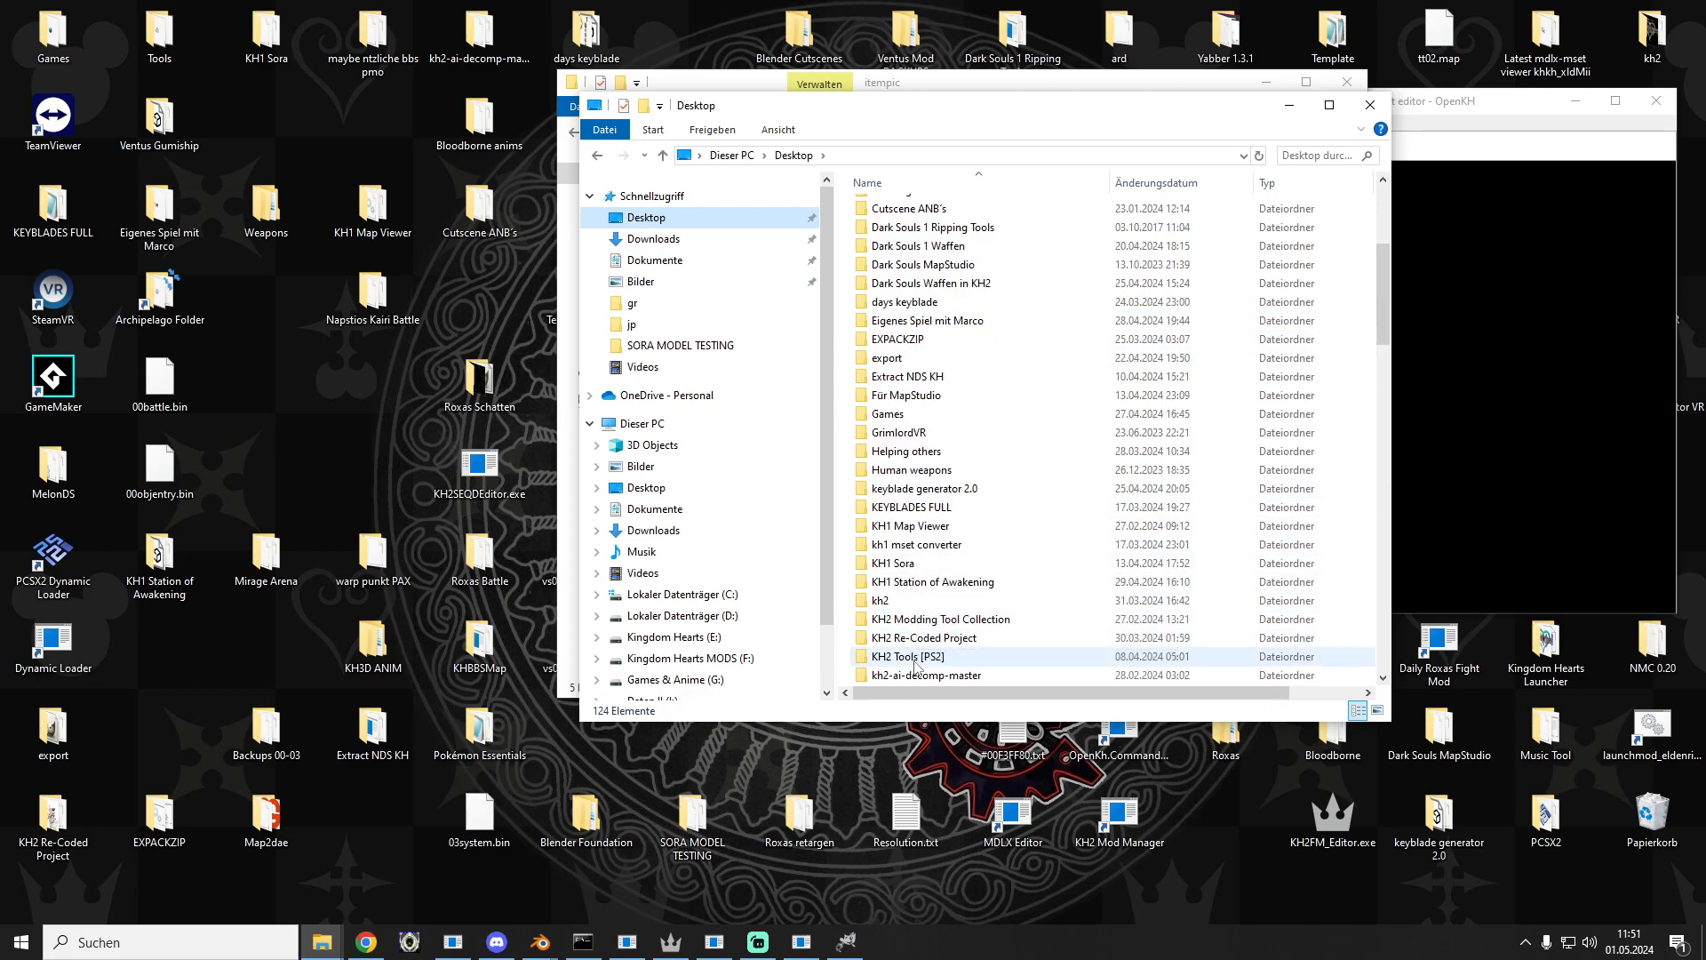
pyautogui.doubleClick(917, 658)
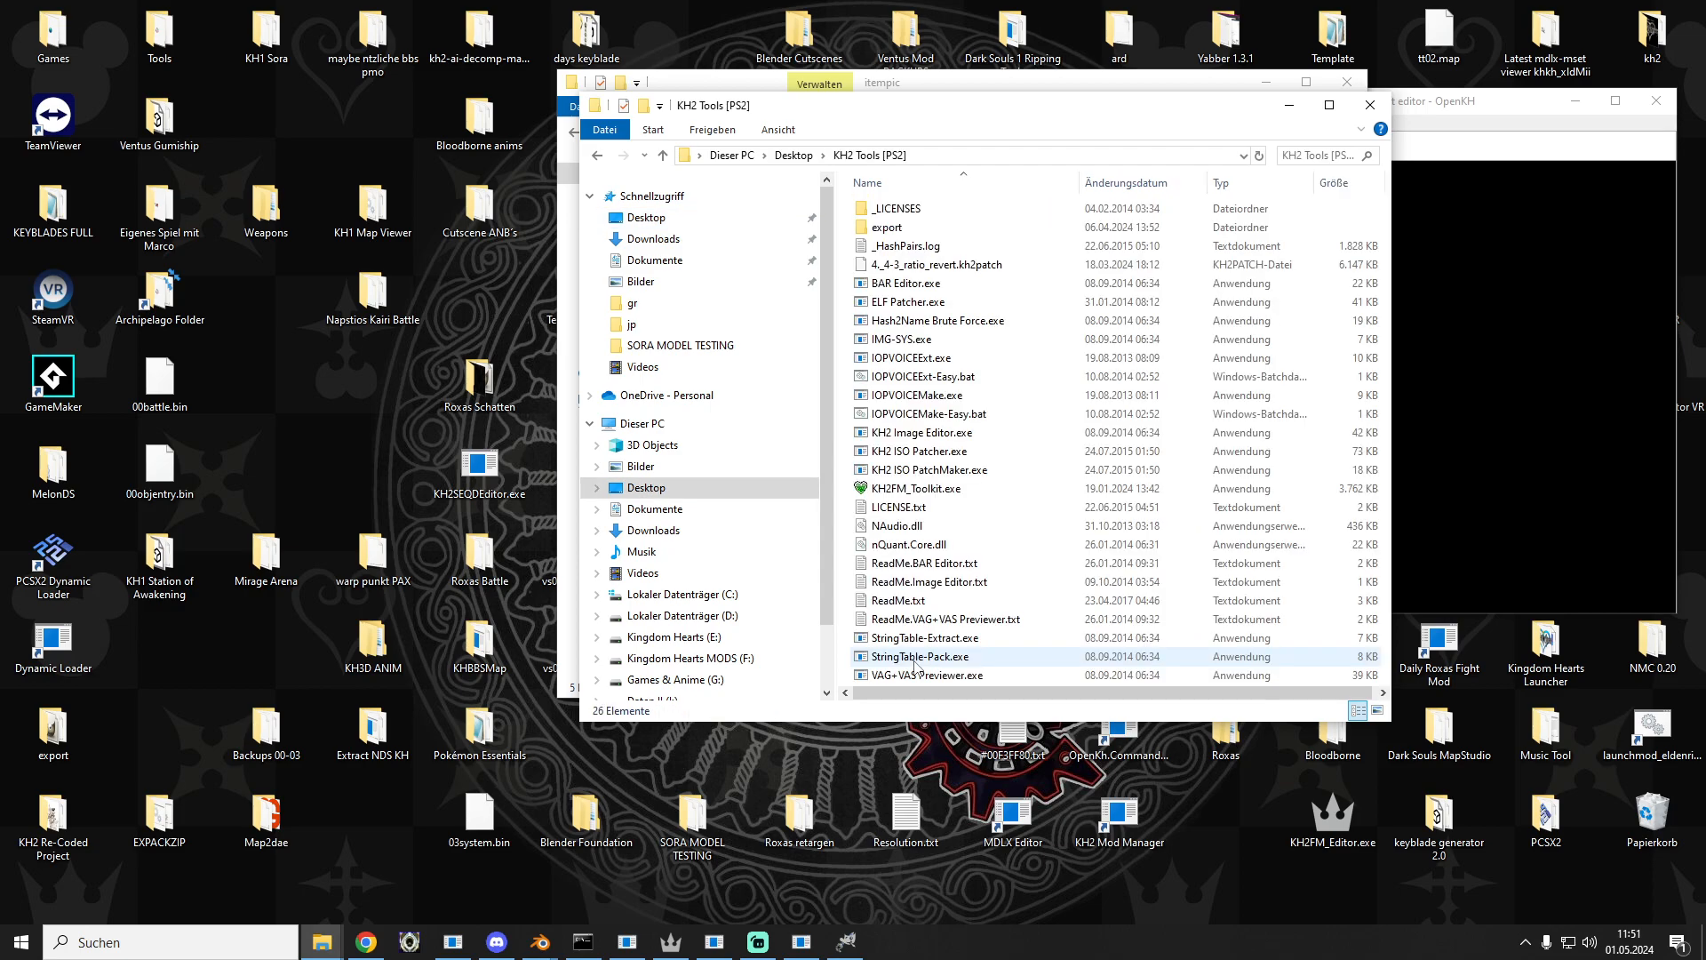
pyautogui.doubleClick(947, 434)
pyautogui.click(1289, 105)
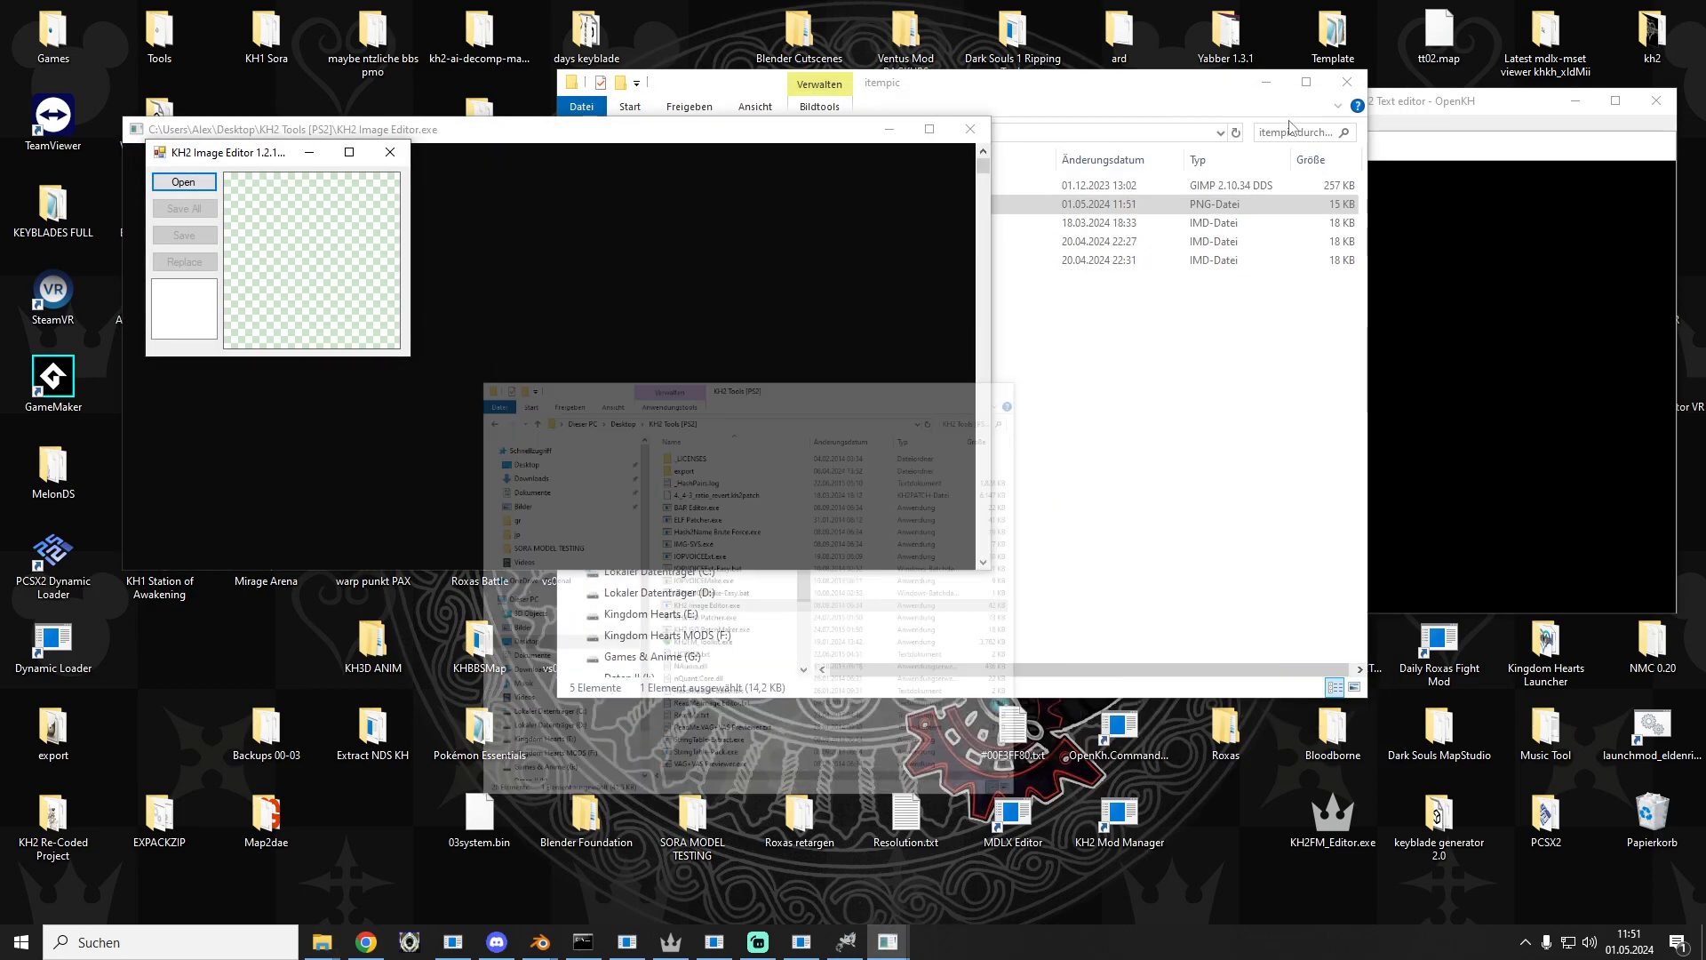
# Step: Load item-043.imd from the itempic folder into the KH2 Image Editor
pyautogui.click(1019, 480)
pyautogui.click(853, 226)
pyautogui.moveTo(863, 229); pyautogui.dragTo(181, 190)
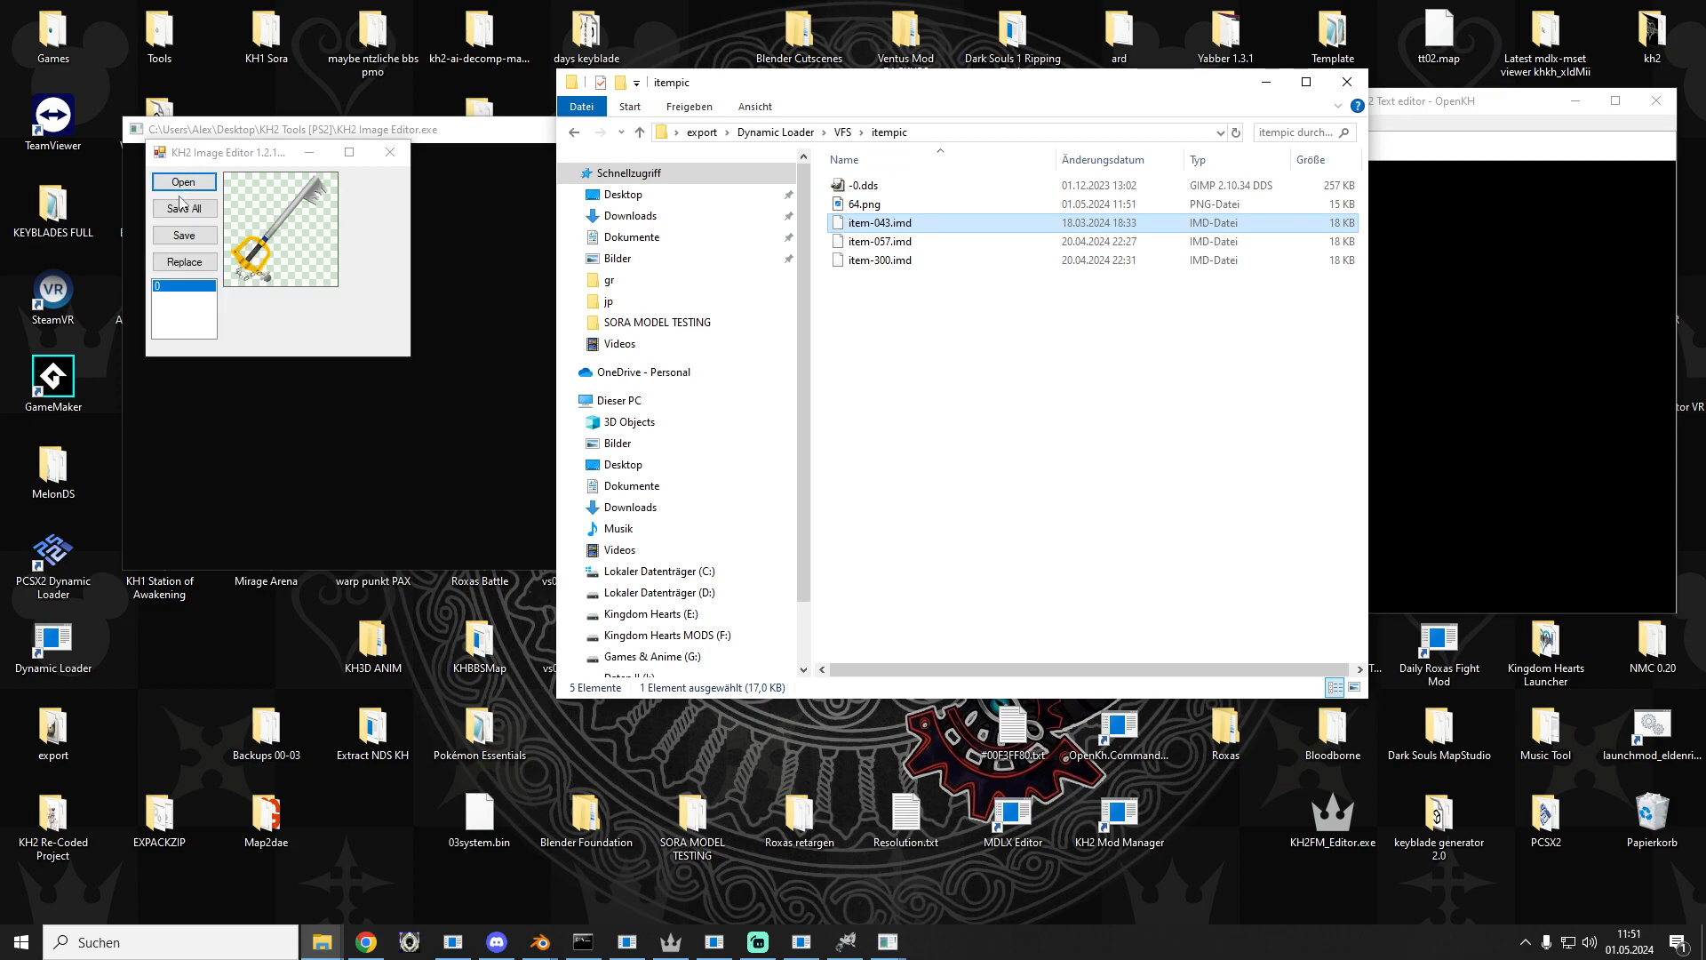
# Step: Replace the image in item-043.imd with VFS\itempic\64.png, accept the color quantization and close the KH2 Image Editor
pyautogui.click(184, 263)
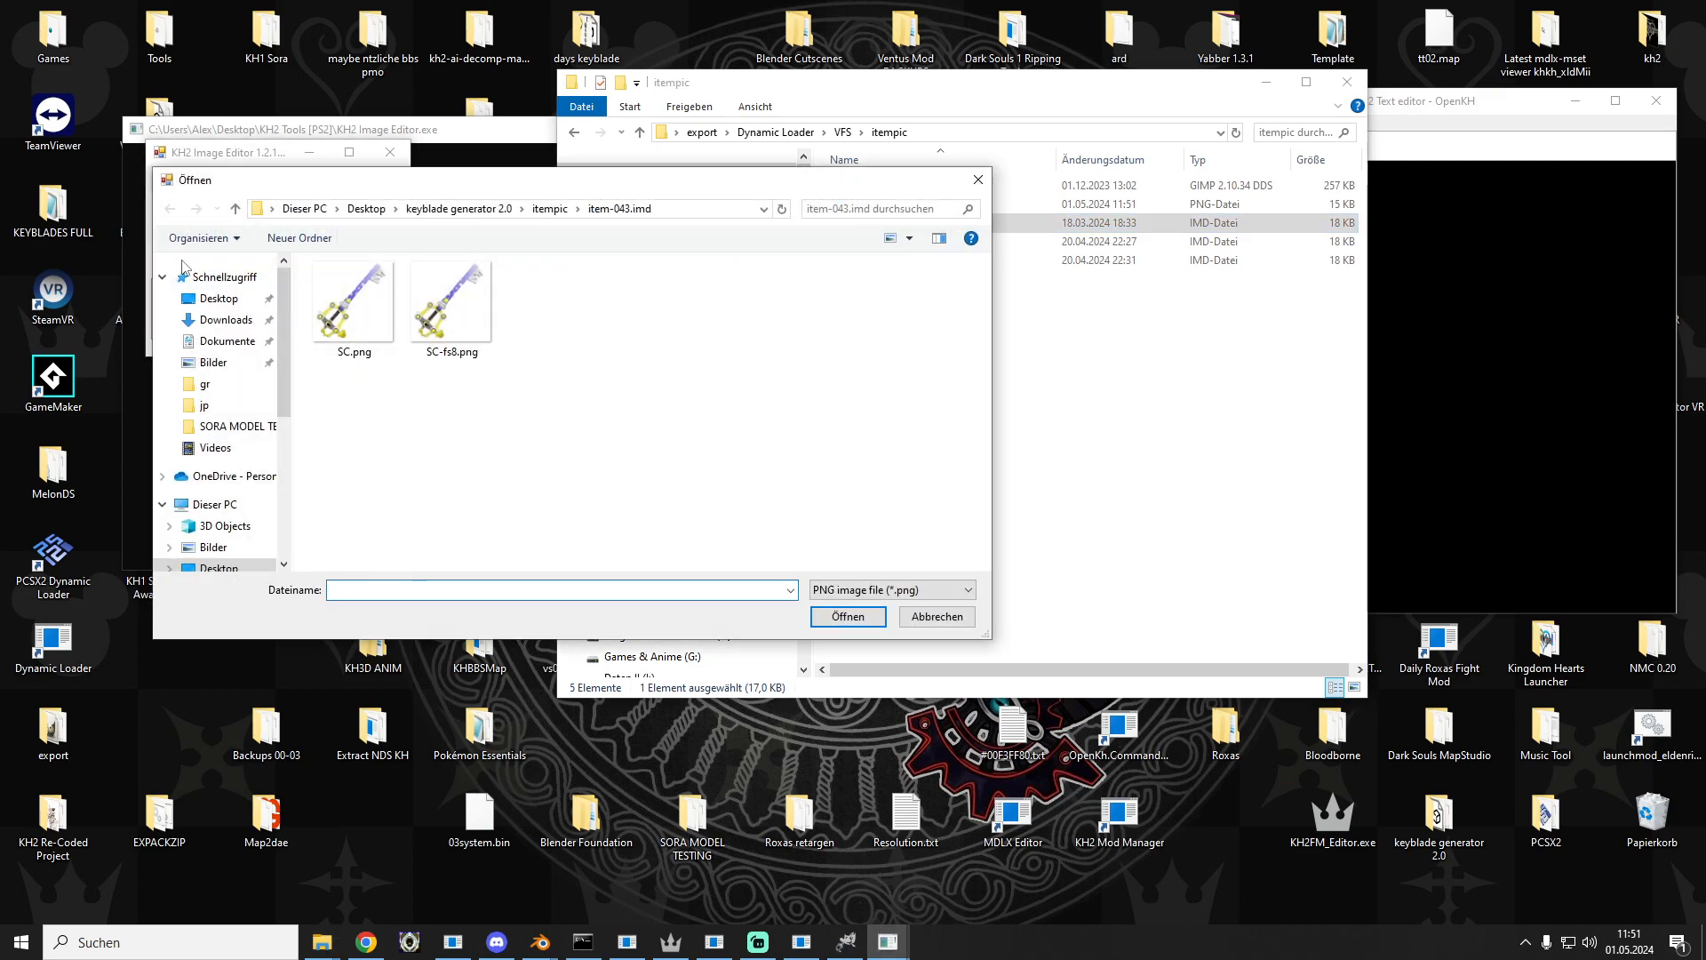
pyautogui.click(249, 426)
pyautogui.click(204, 406)
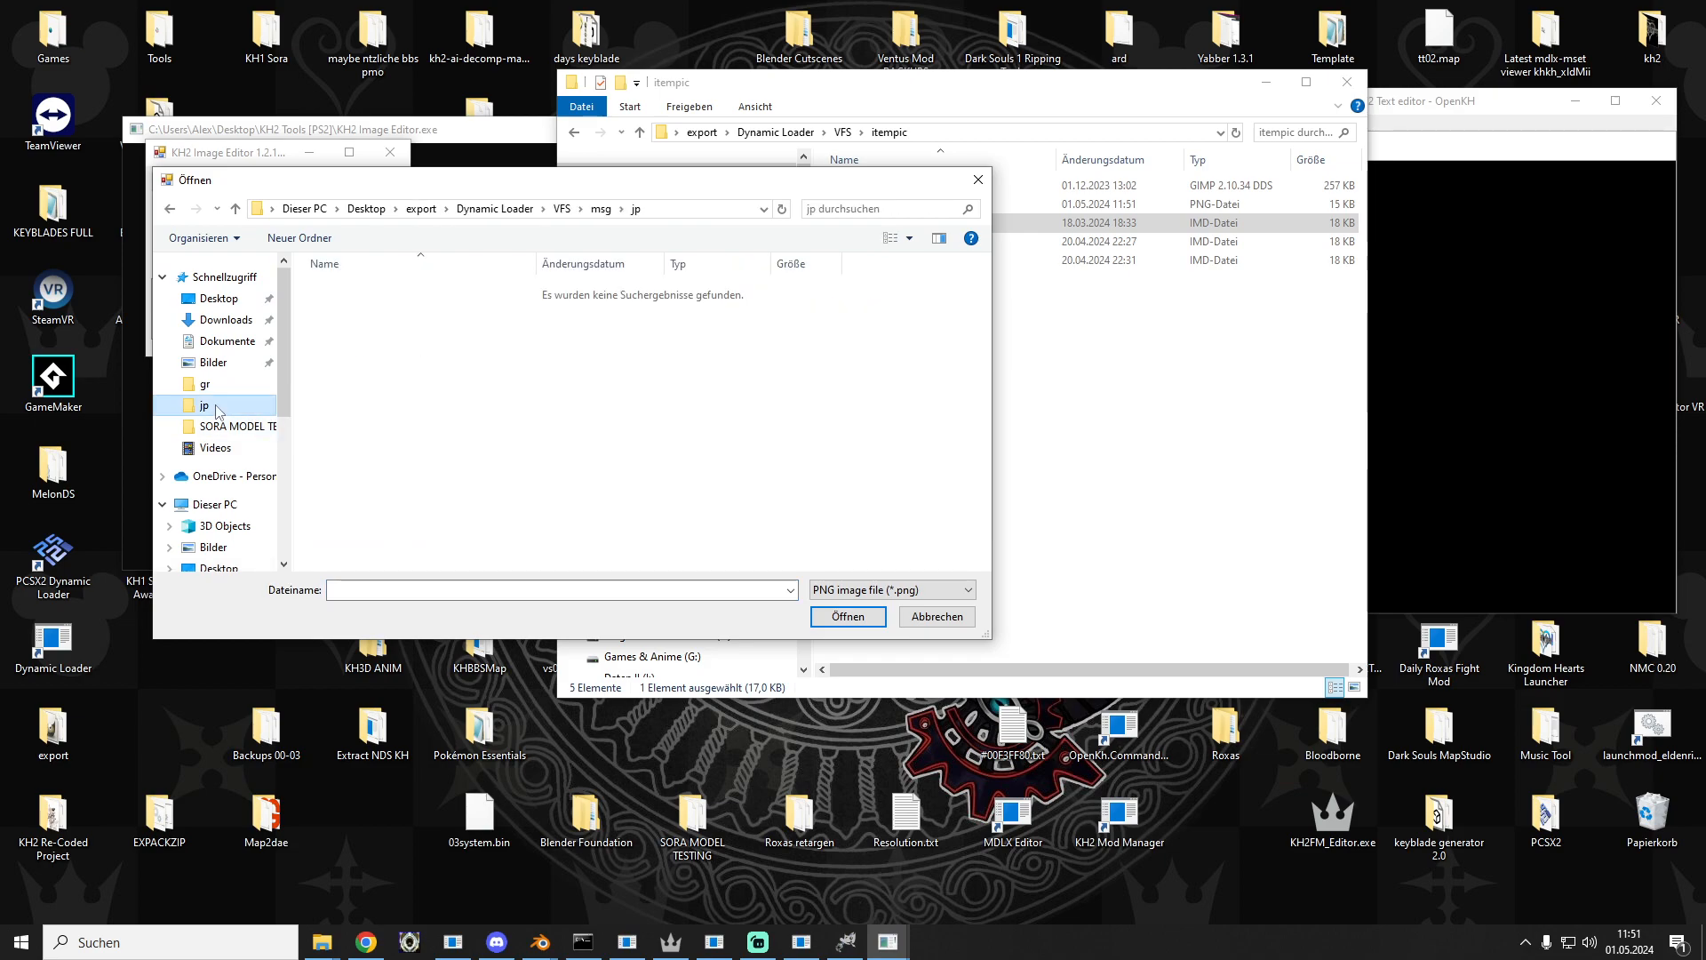
pyautogui.click(561, 209)
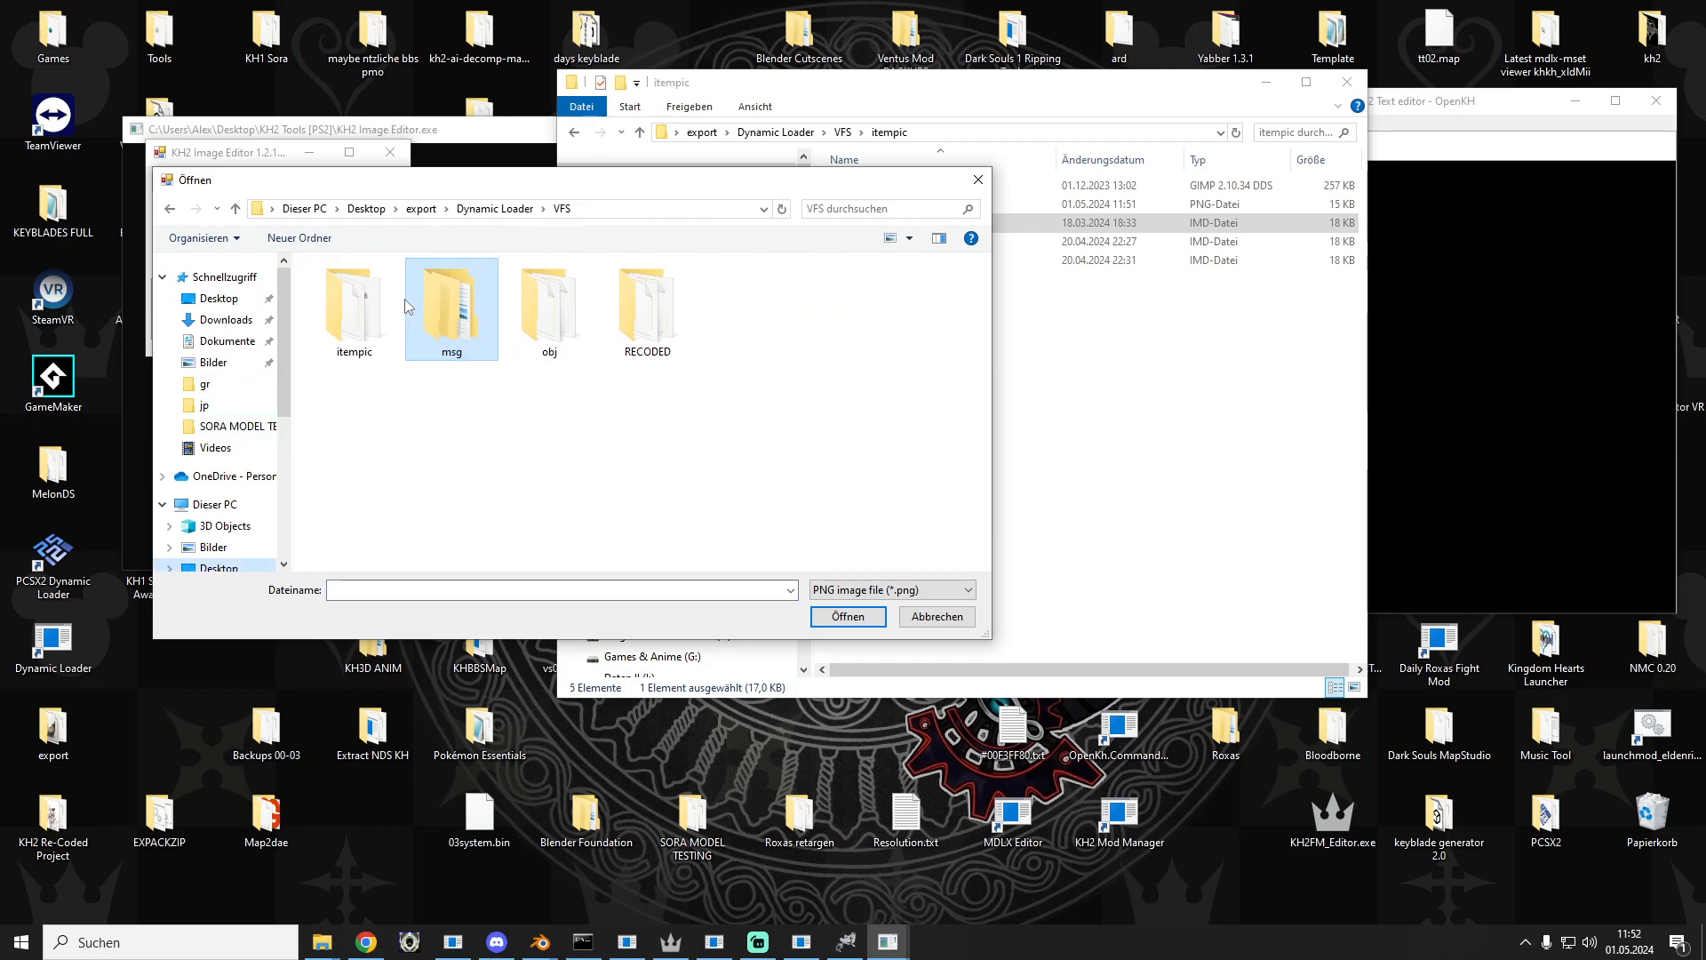
pyautogui.doubleClick(352, 306)
pyautogui.click(353, 309)
pyautogui.doubleClick(353, 309)
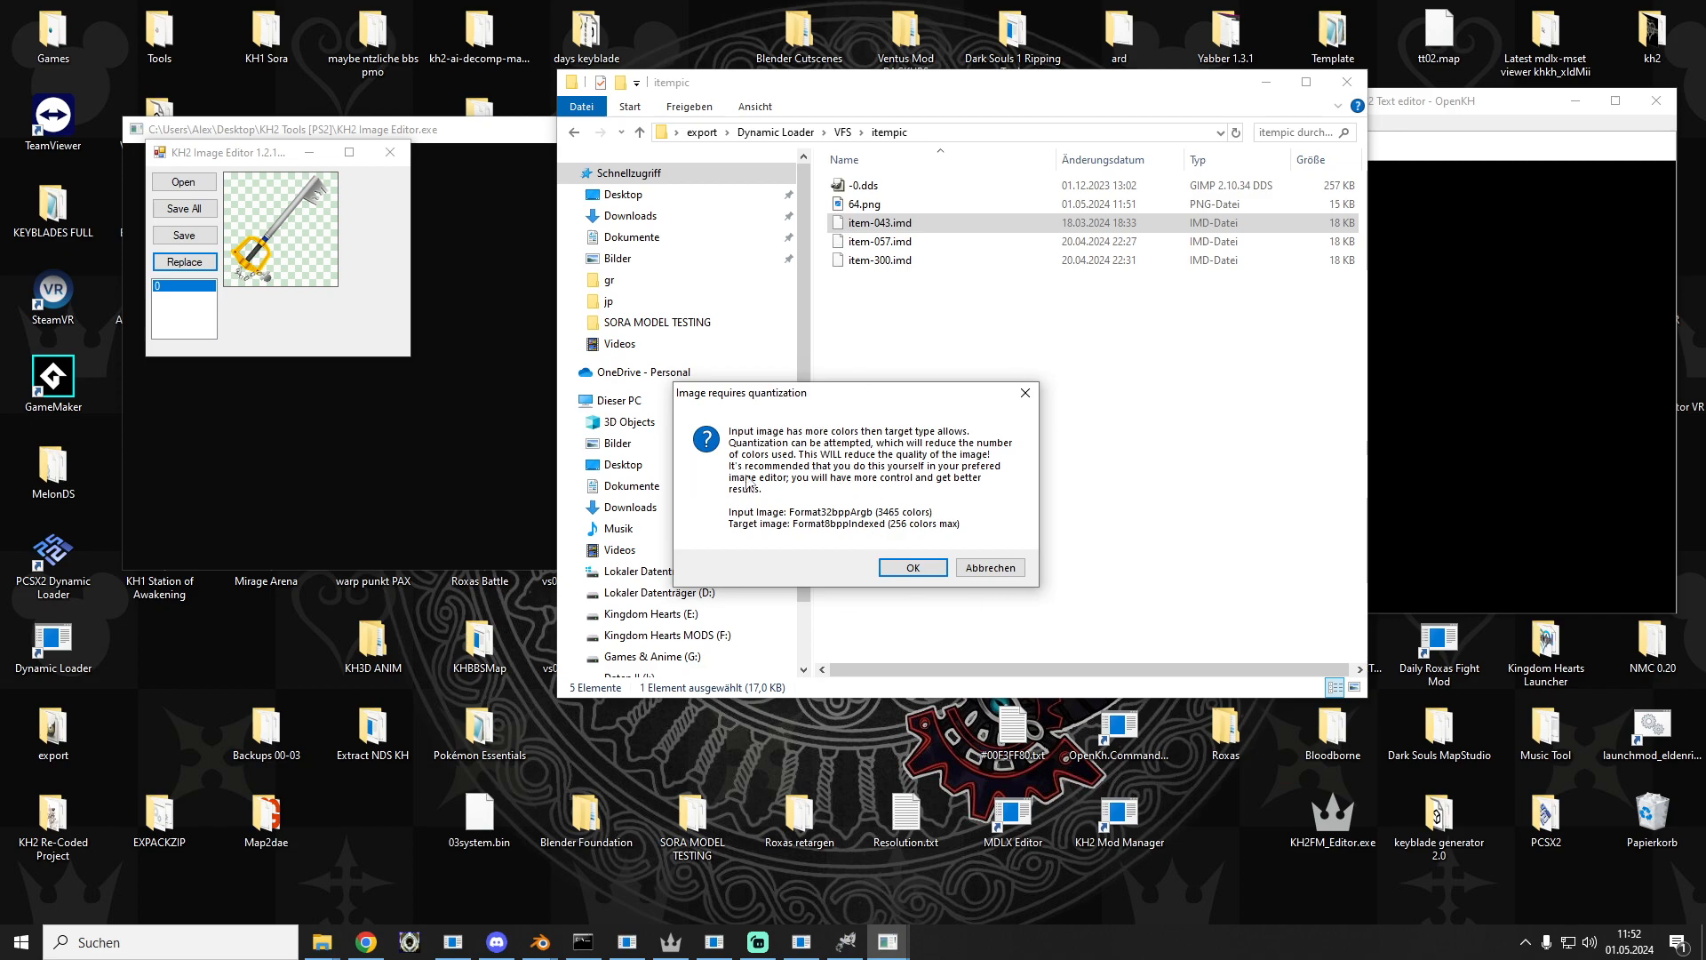
pyautogui.click(922, 566)
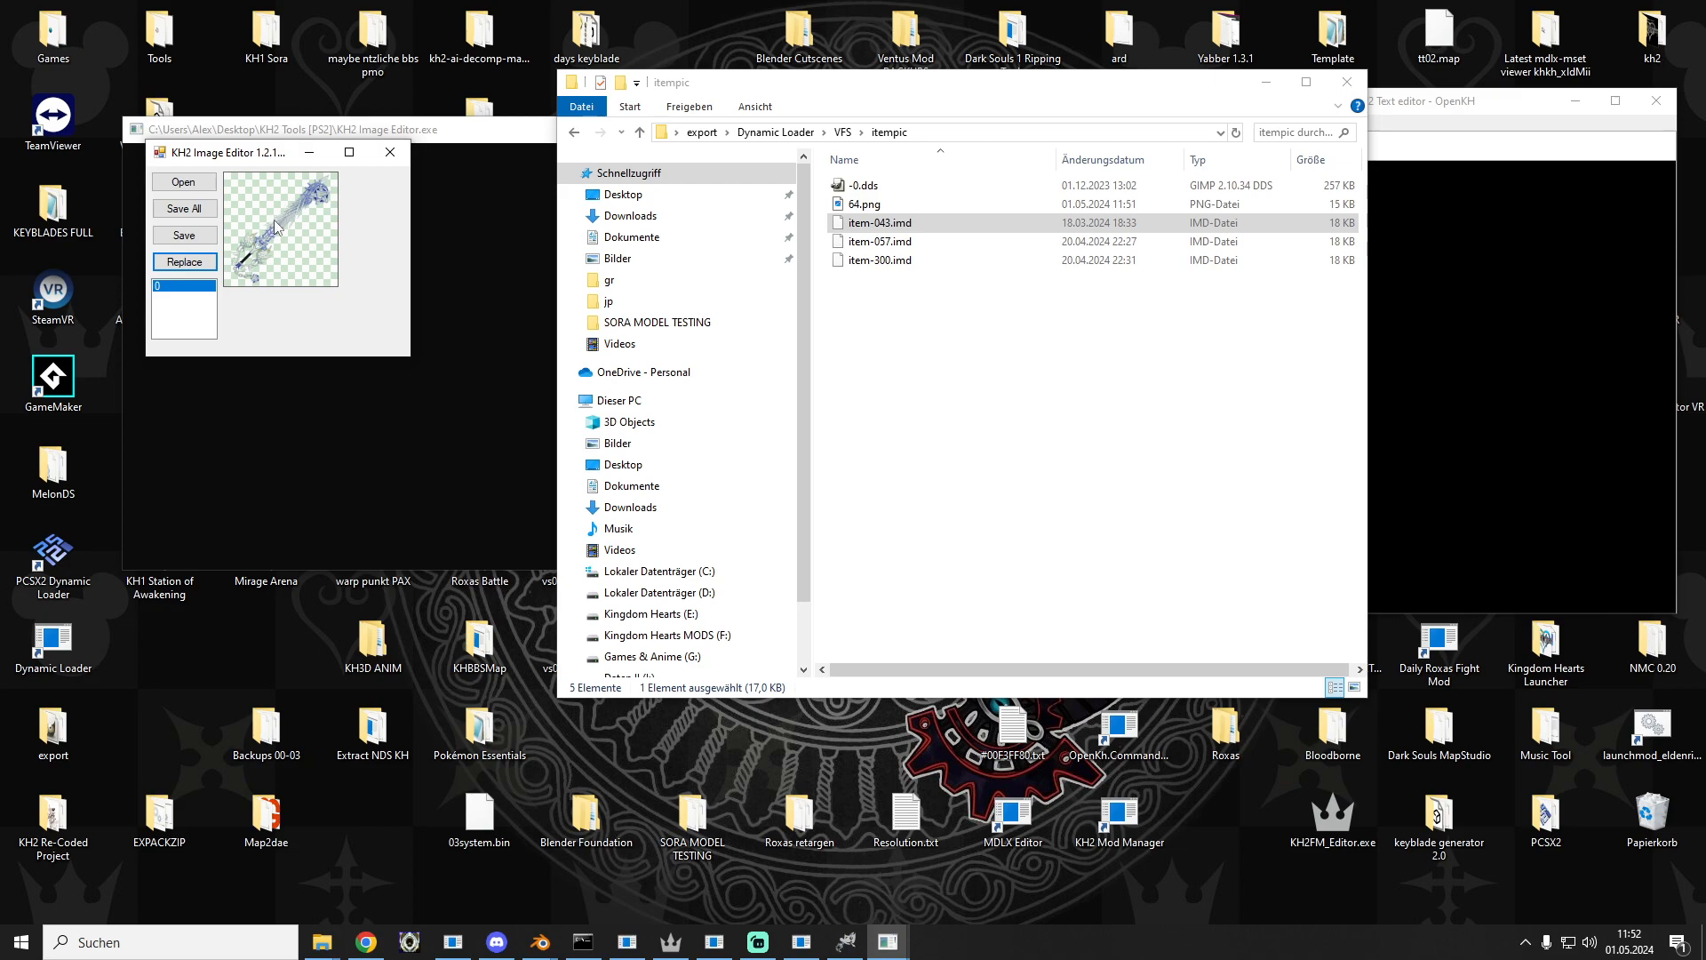
pyautogui.click(390, 152)
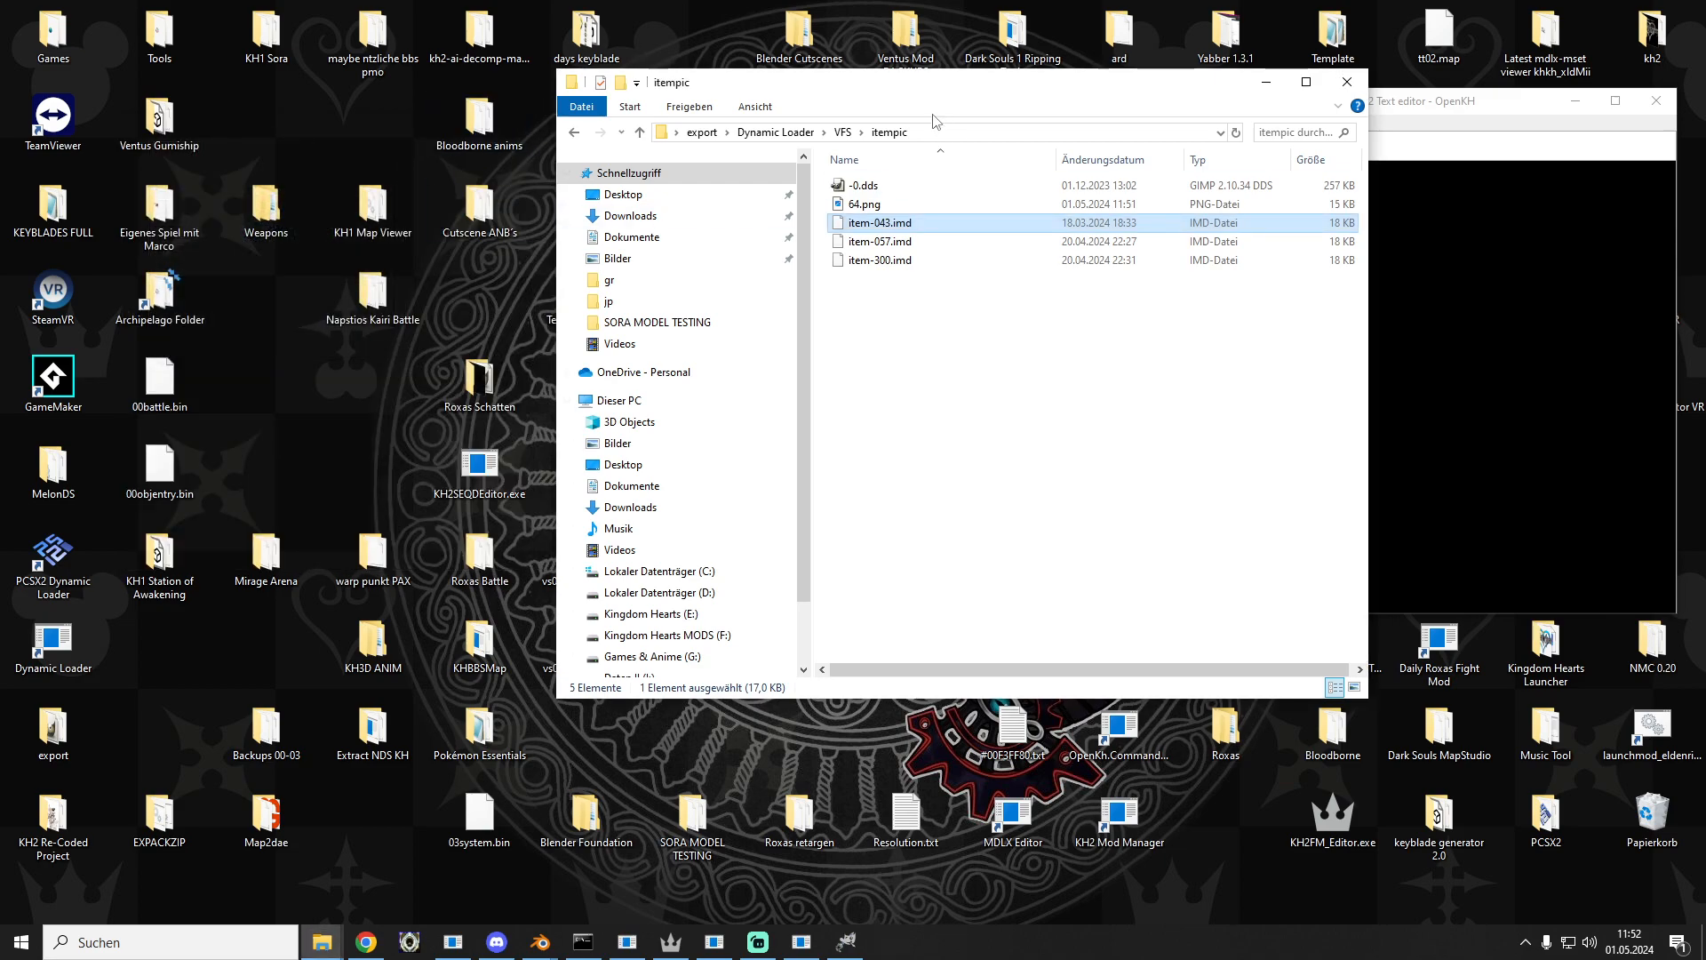
# Step: Reduce the palette of 64.png to 256 colors with the batch file in the desktop's pngquant folder, then close that folder
pyautogui.moveTo(945, 82); pyautogui.dragTo(1227, 131)
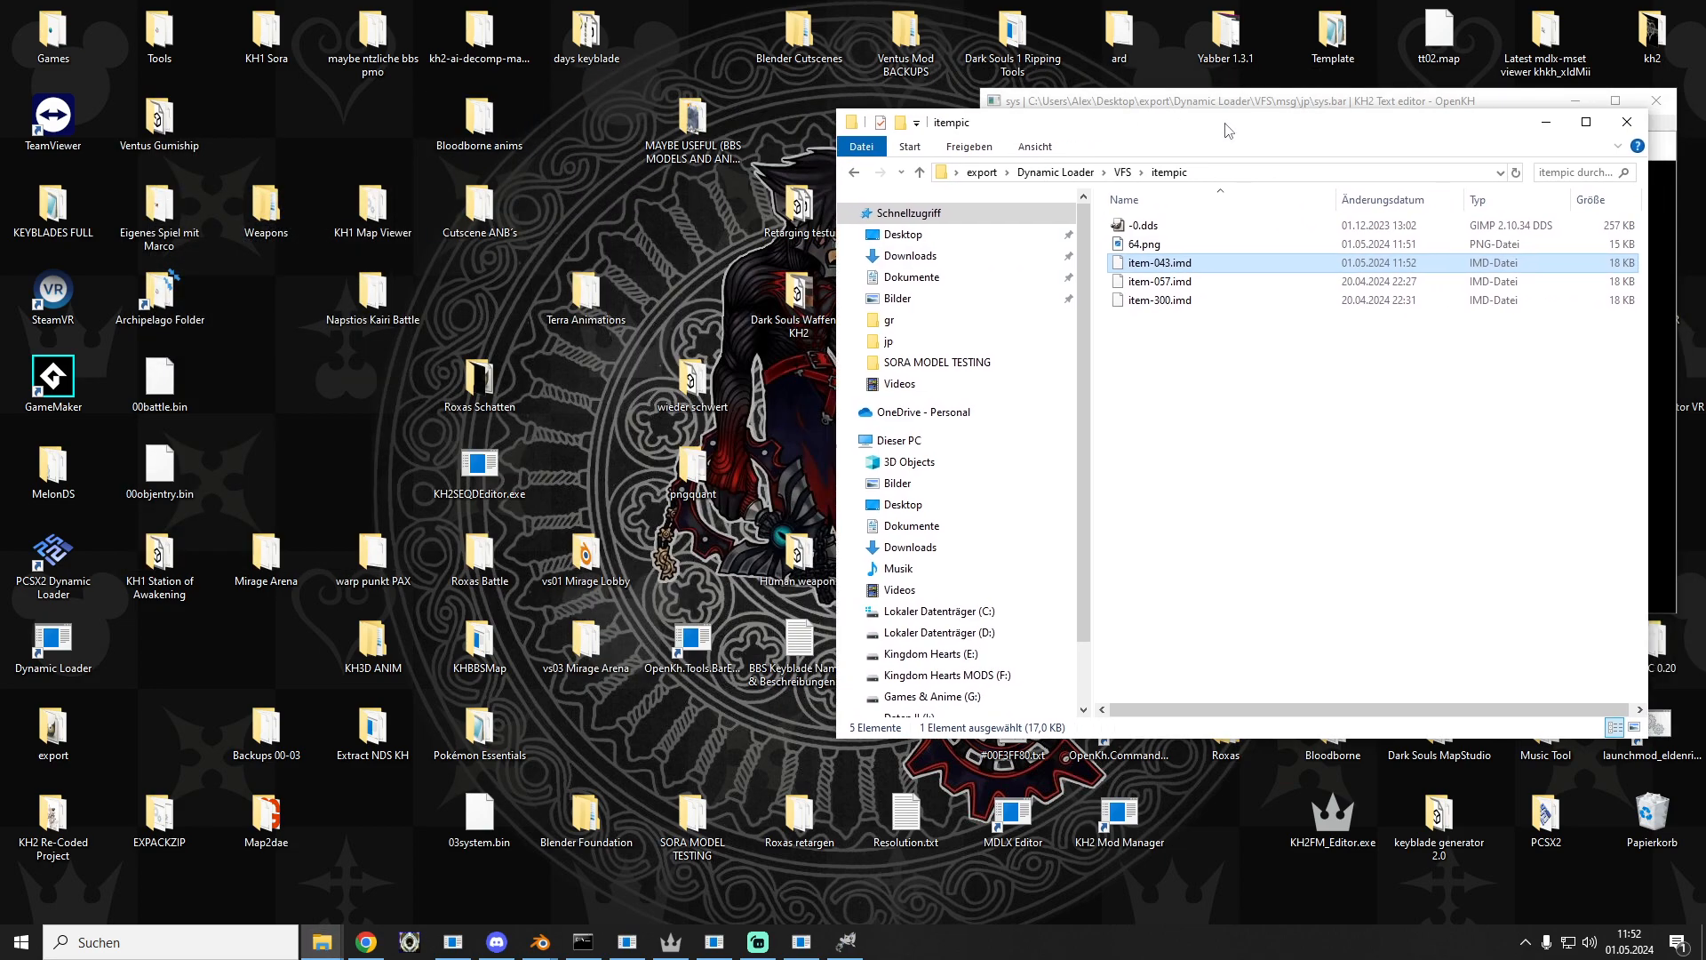
pyautogui.doubleClick(692, 464)
pyautogui.moveTo(1118, 126); pyautogui.dragTo(292, 121)
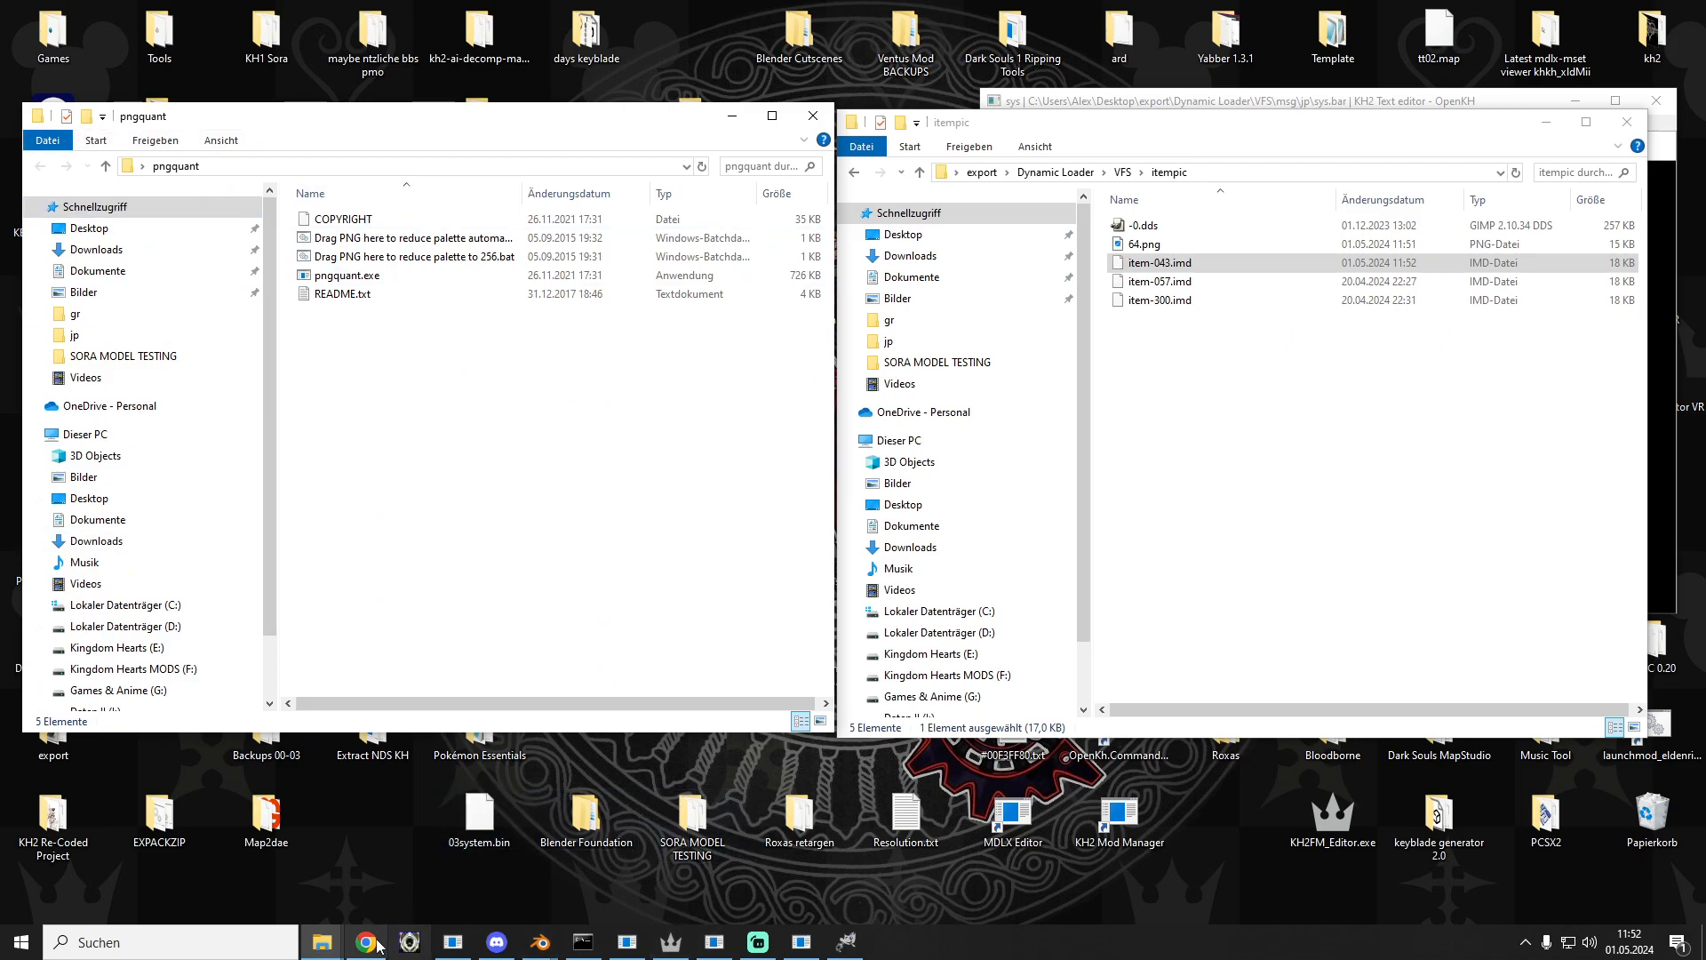
pyautogui.moveTo(1134, 254); pyautogui.dragTo(370, 257)
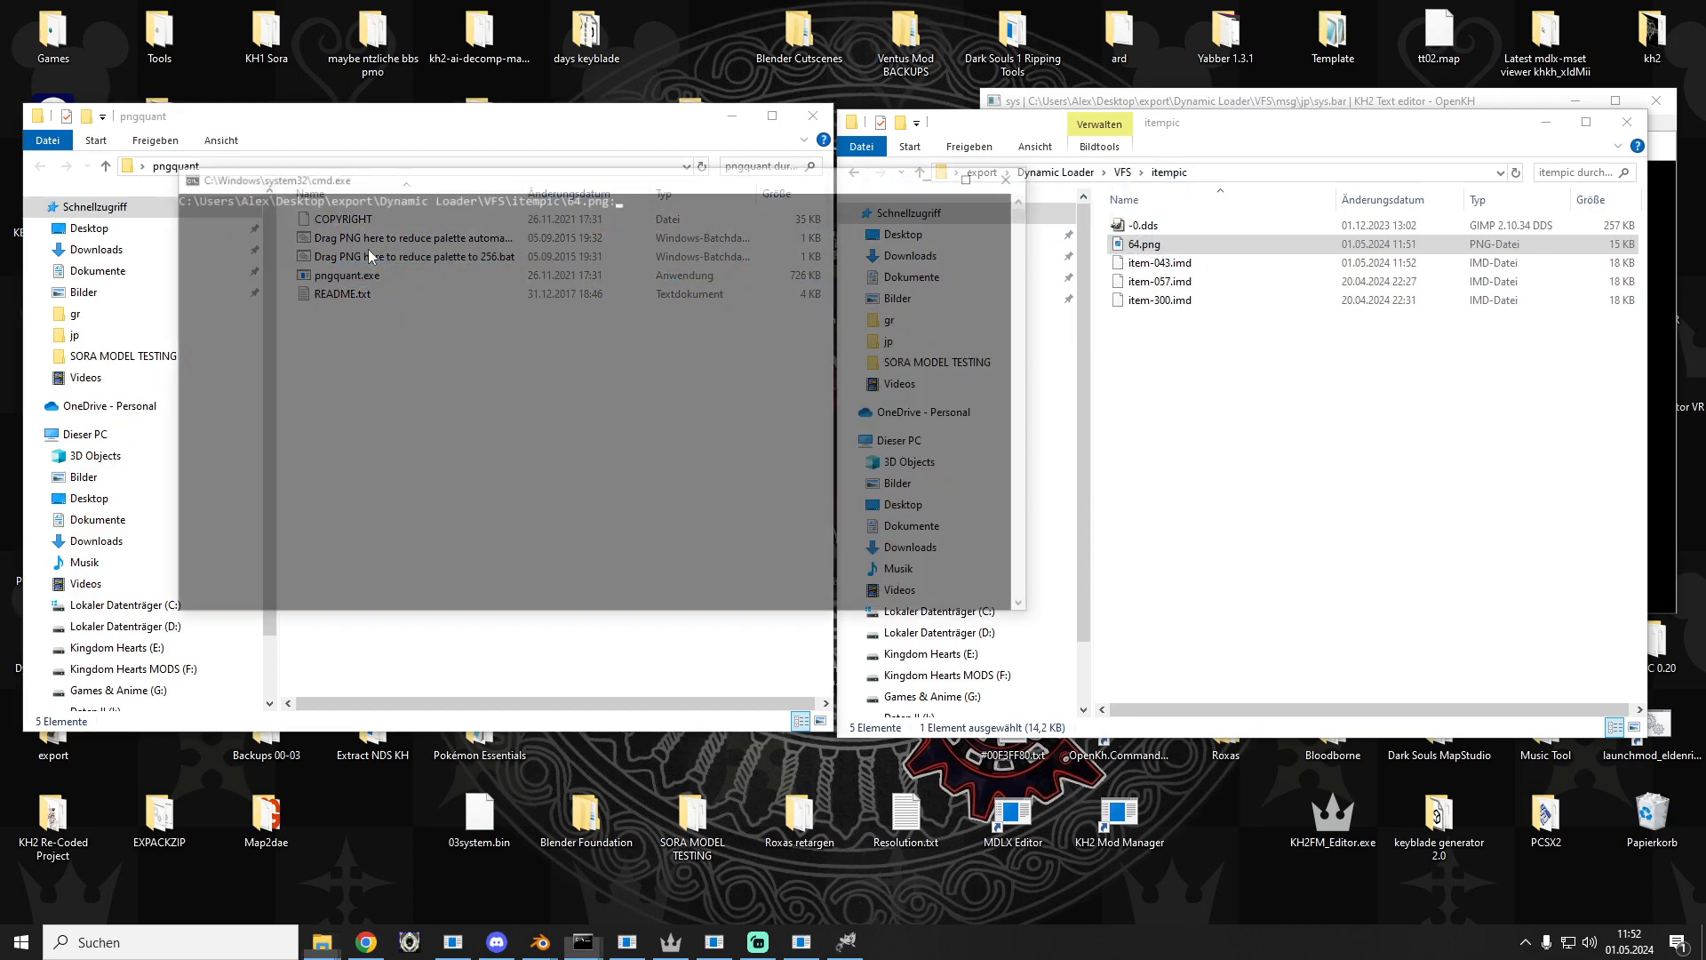
pyautogui.click(815, 117)
# Step: Relaunch KH2 Image Editor.exe from the KH2 Tools [PS2] folder and load item-043.imd from the itempic folder into it
pyautogui.moveTo(321, 942)
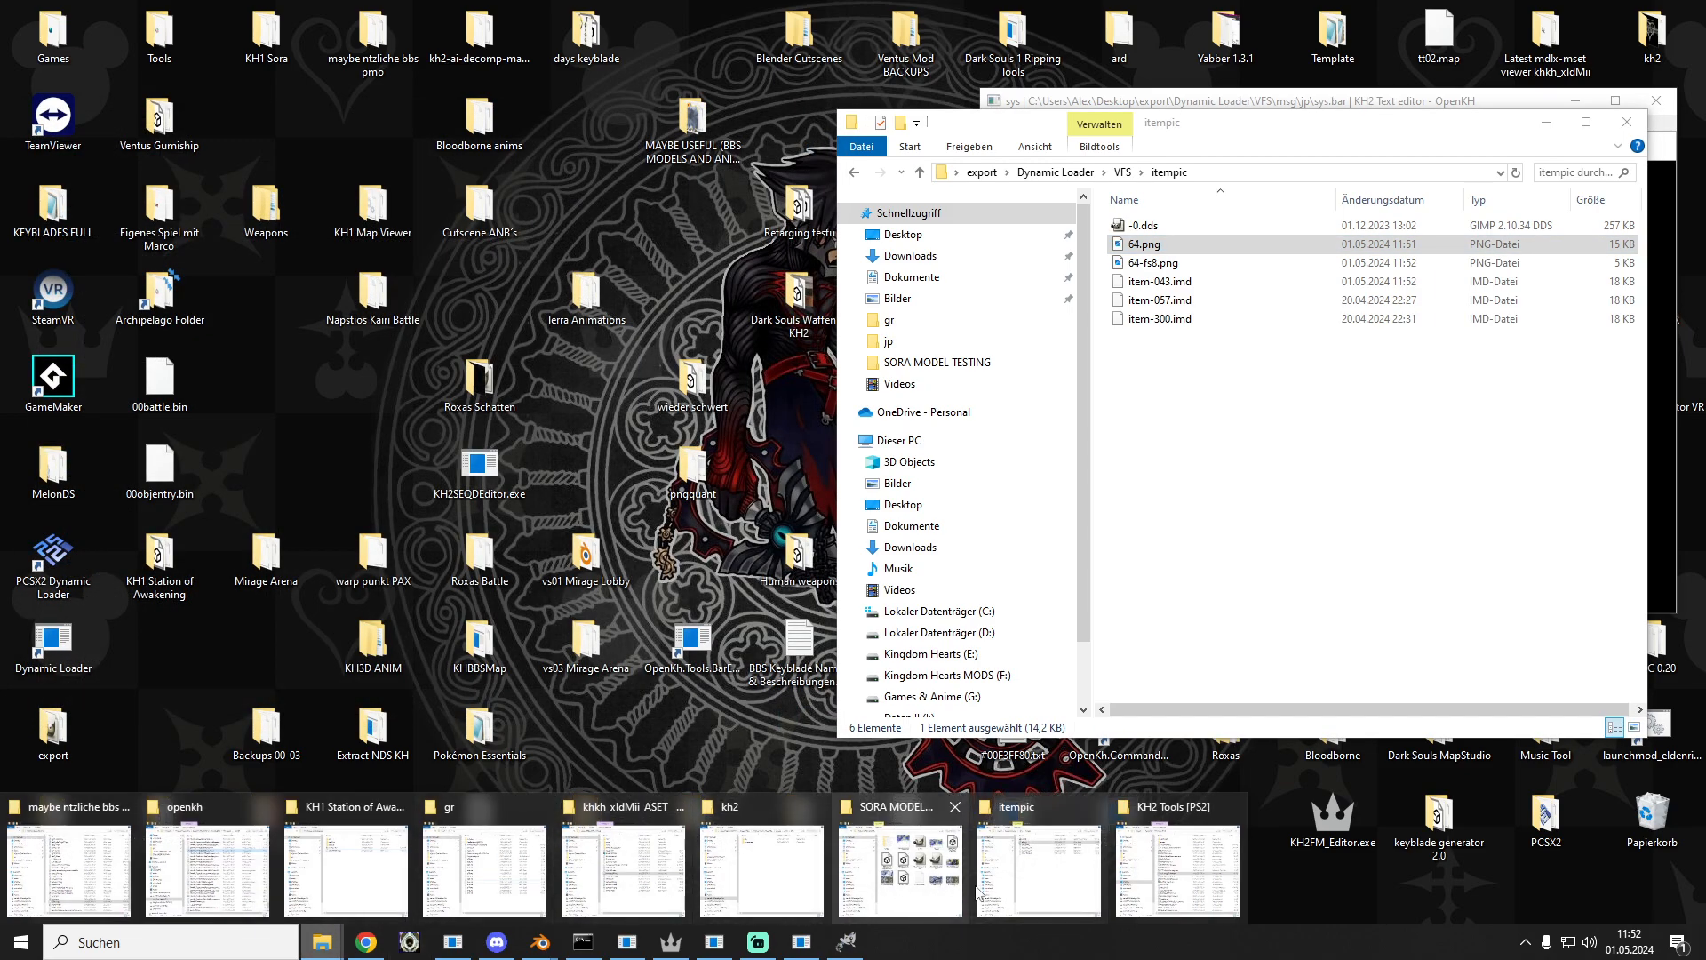
pyautogui.click(1187, 854)
pyautogui.doubleClick(925, 432)
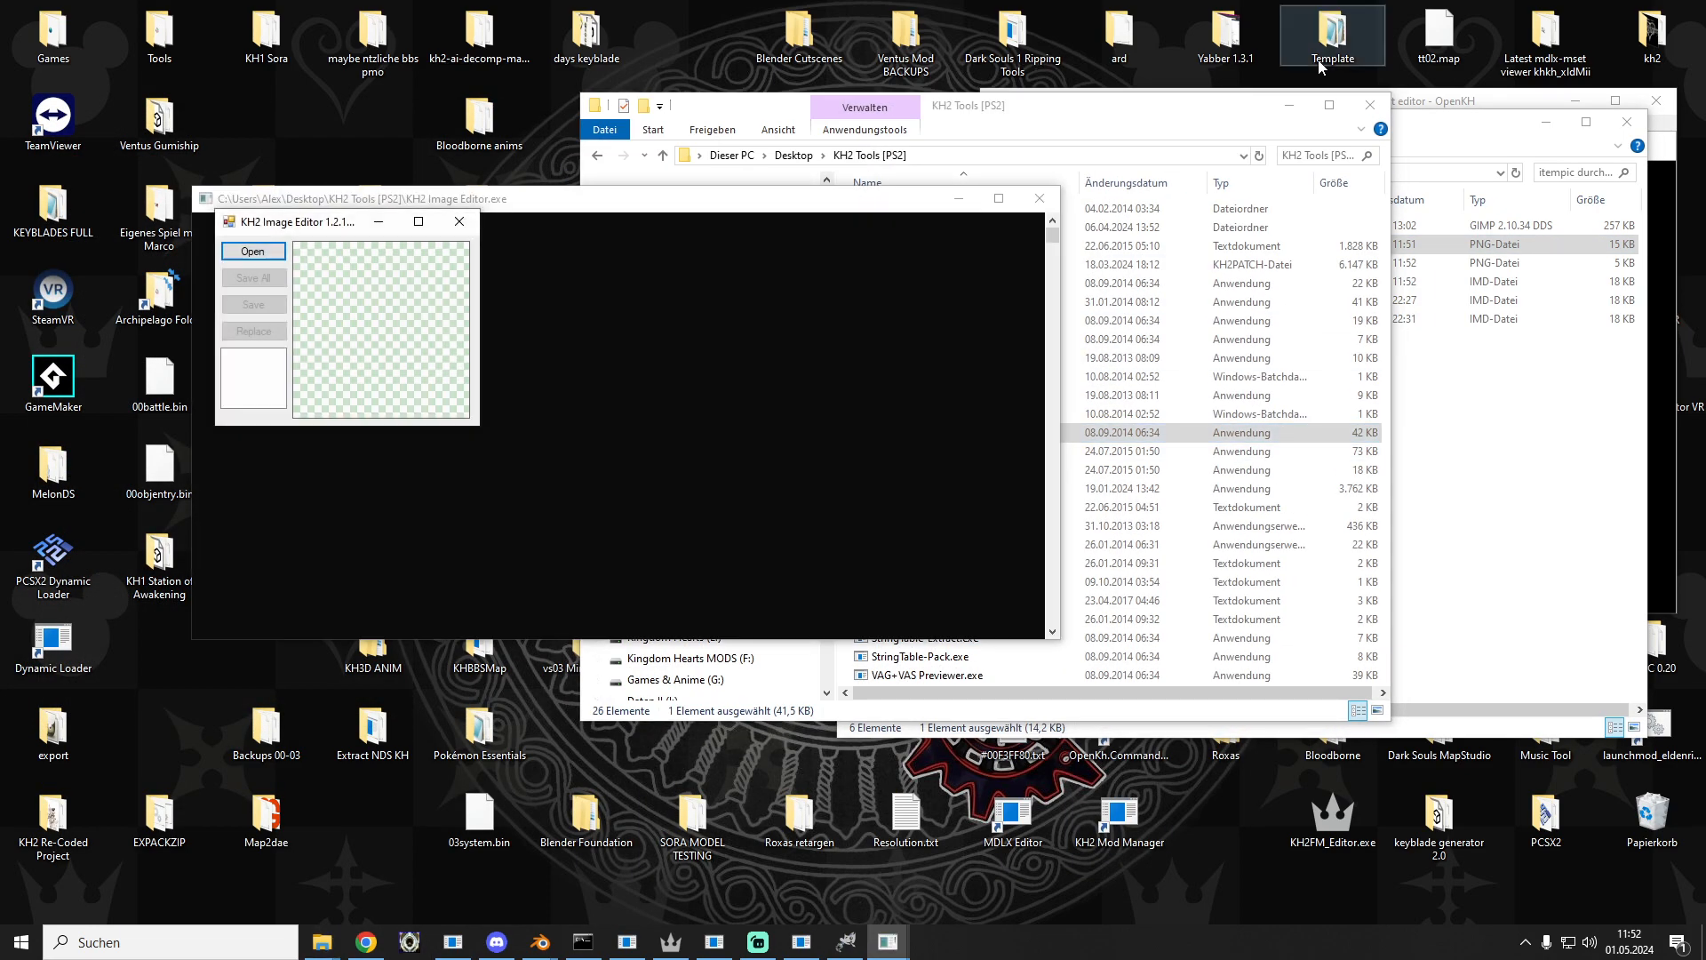
pyautogui.moveTo(1164, 282); pyautogui.dragTo(507, 295)
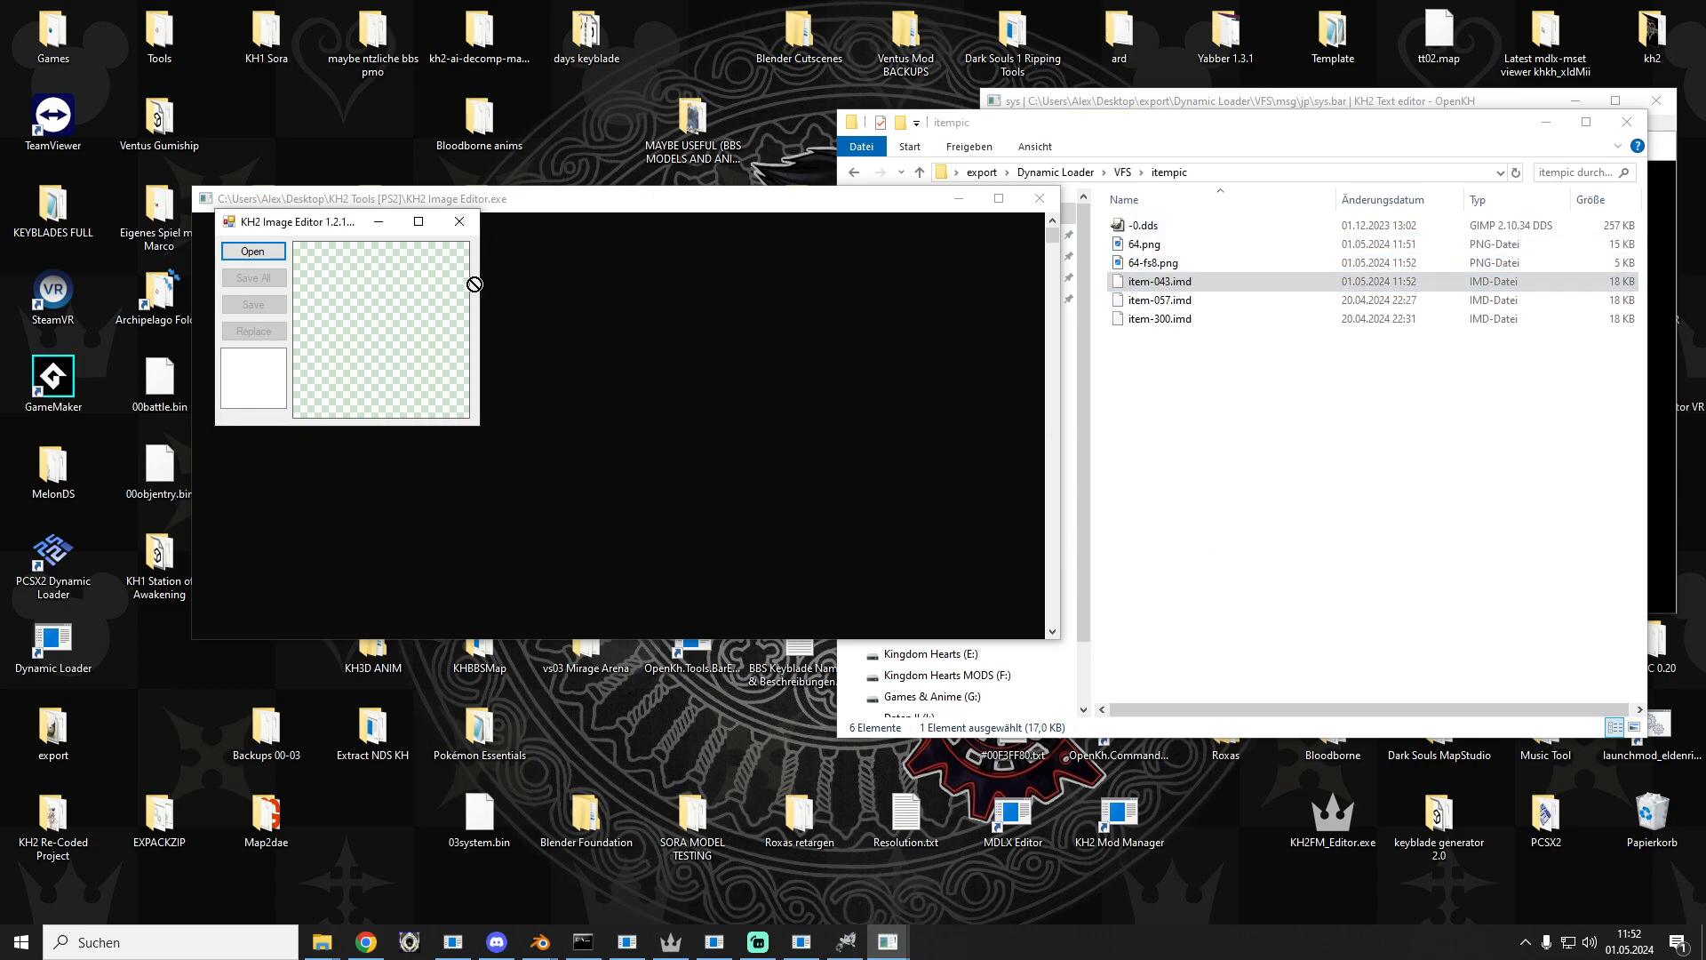
pyautogui.moveTo(271, 265); pyautogui.dragTo(272, 265)
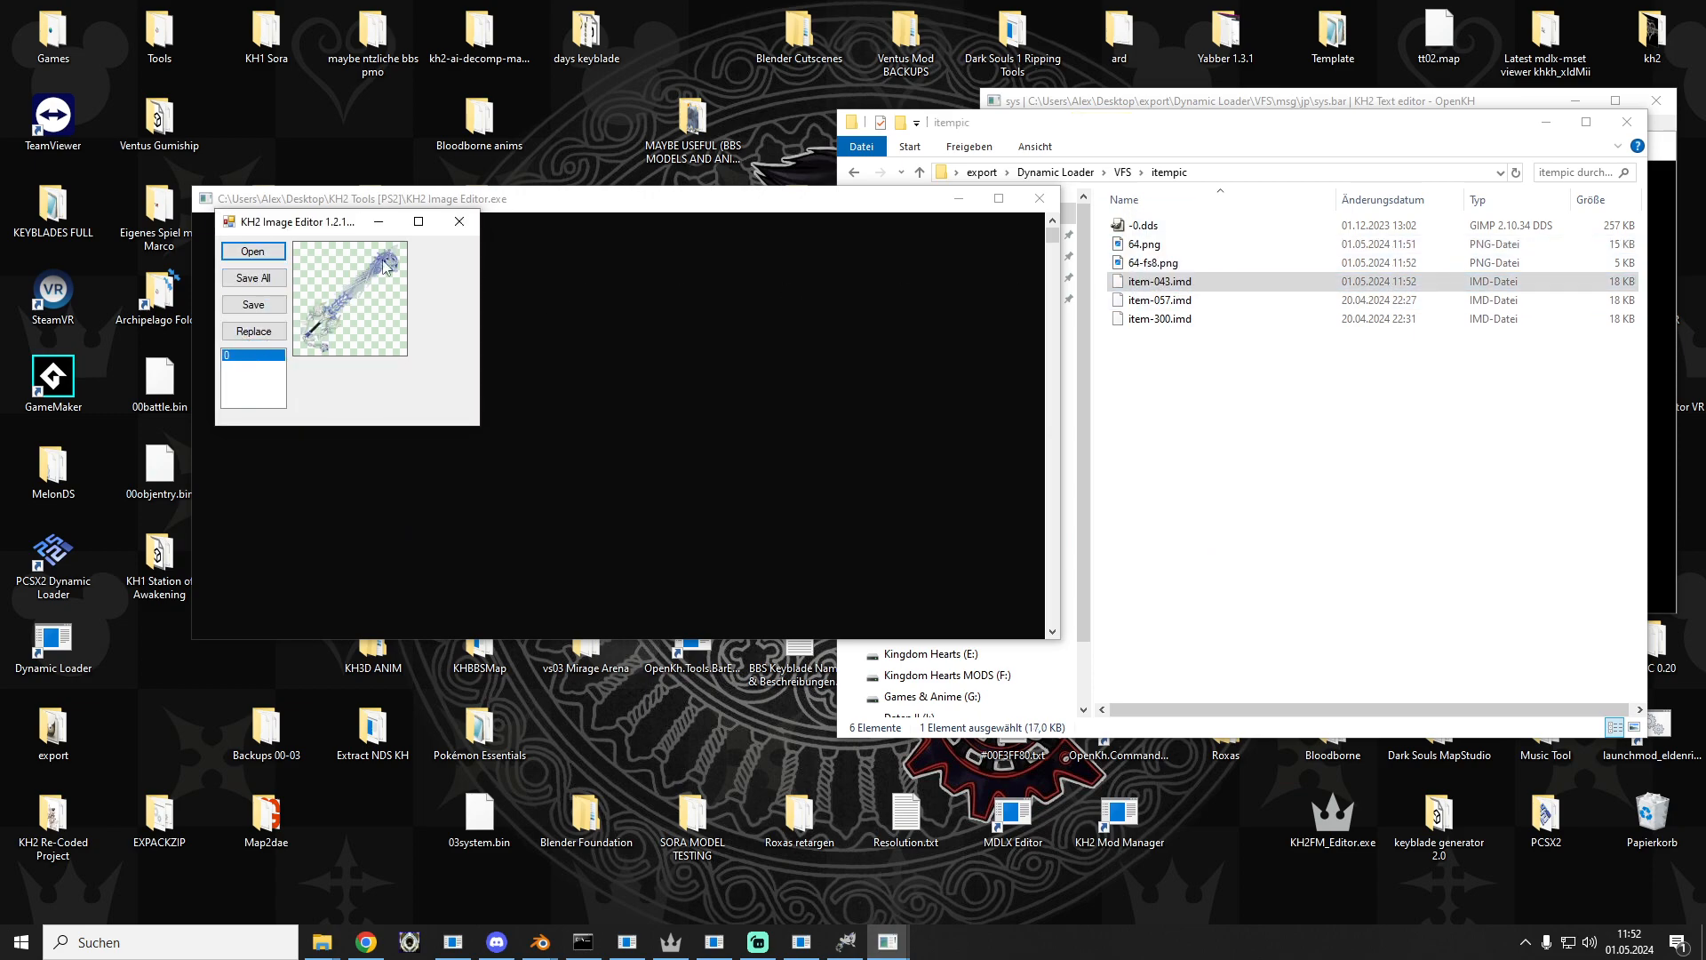
# Step: Replace the image in item-043.imd with 64-fs8.png, reload the file to check it and close the image editor
pyautogui.click(253, 331)
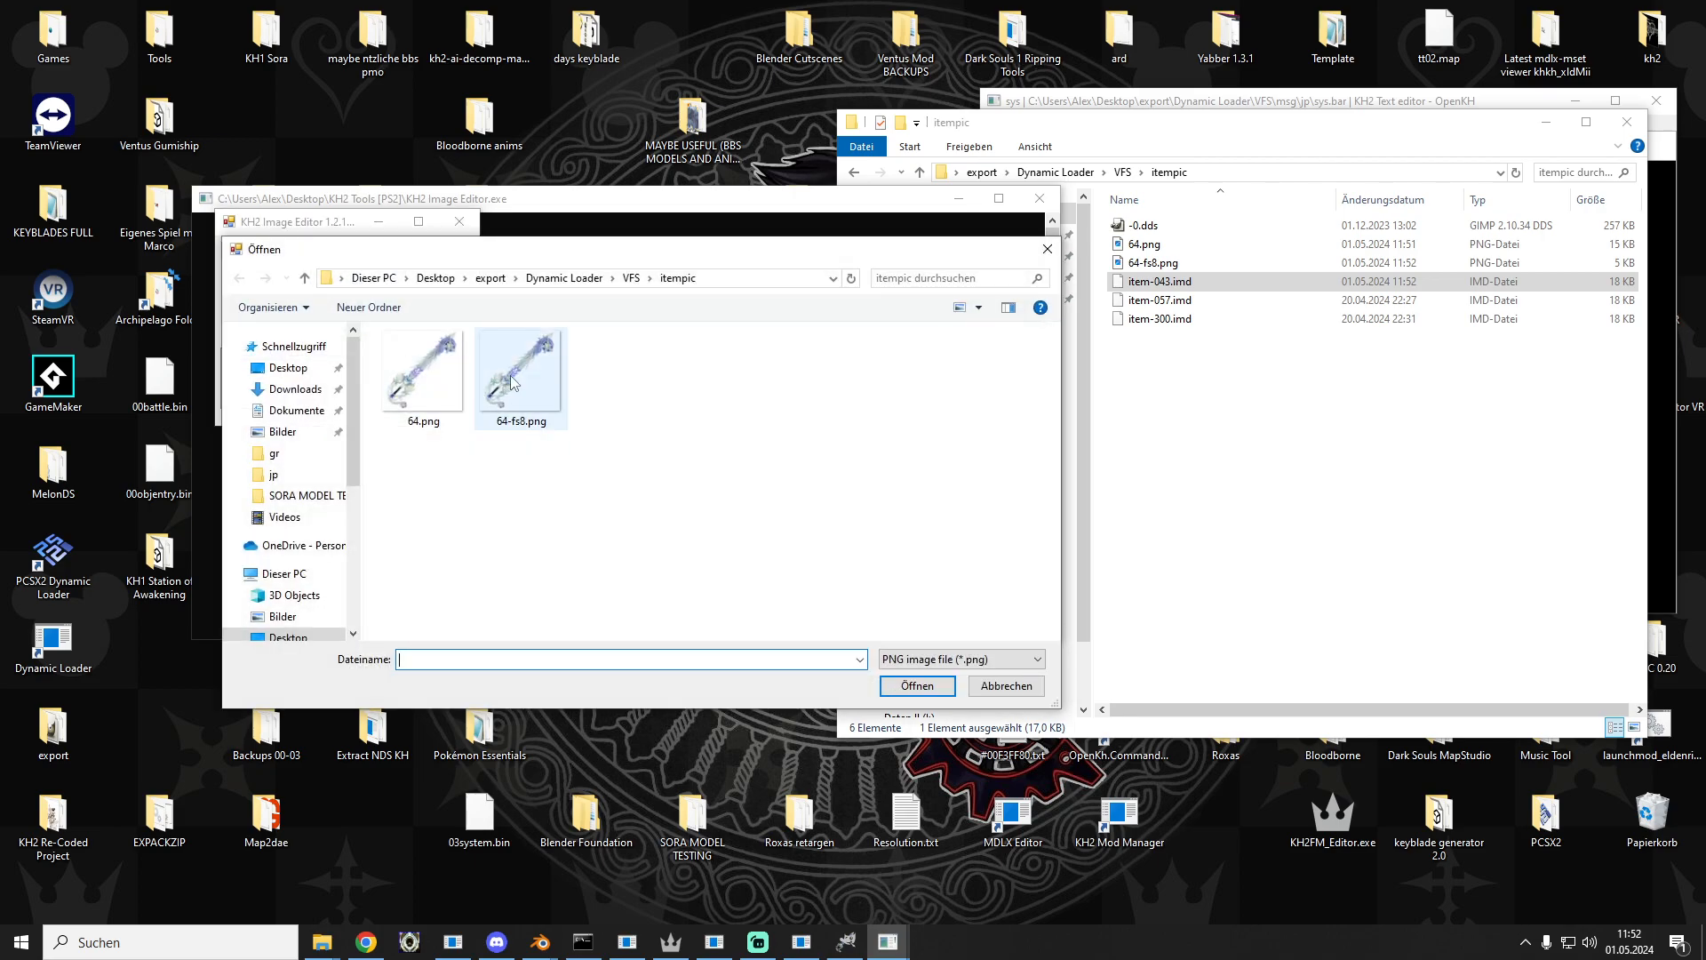
pyautogui.doubleClick(510, 375)
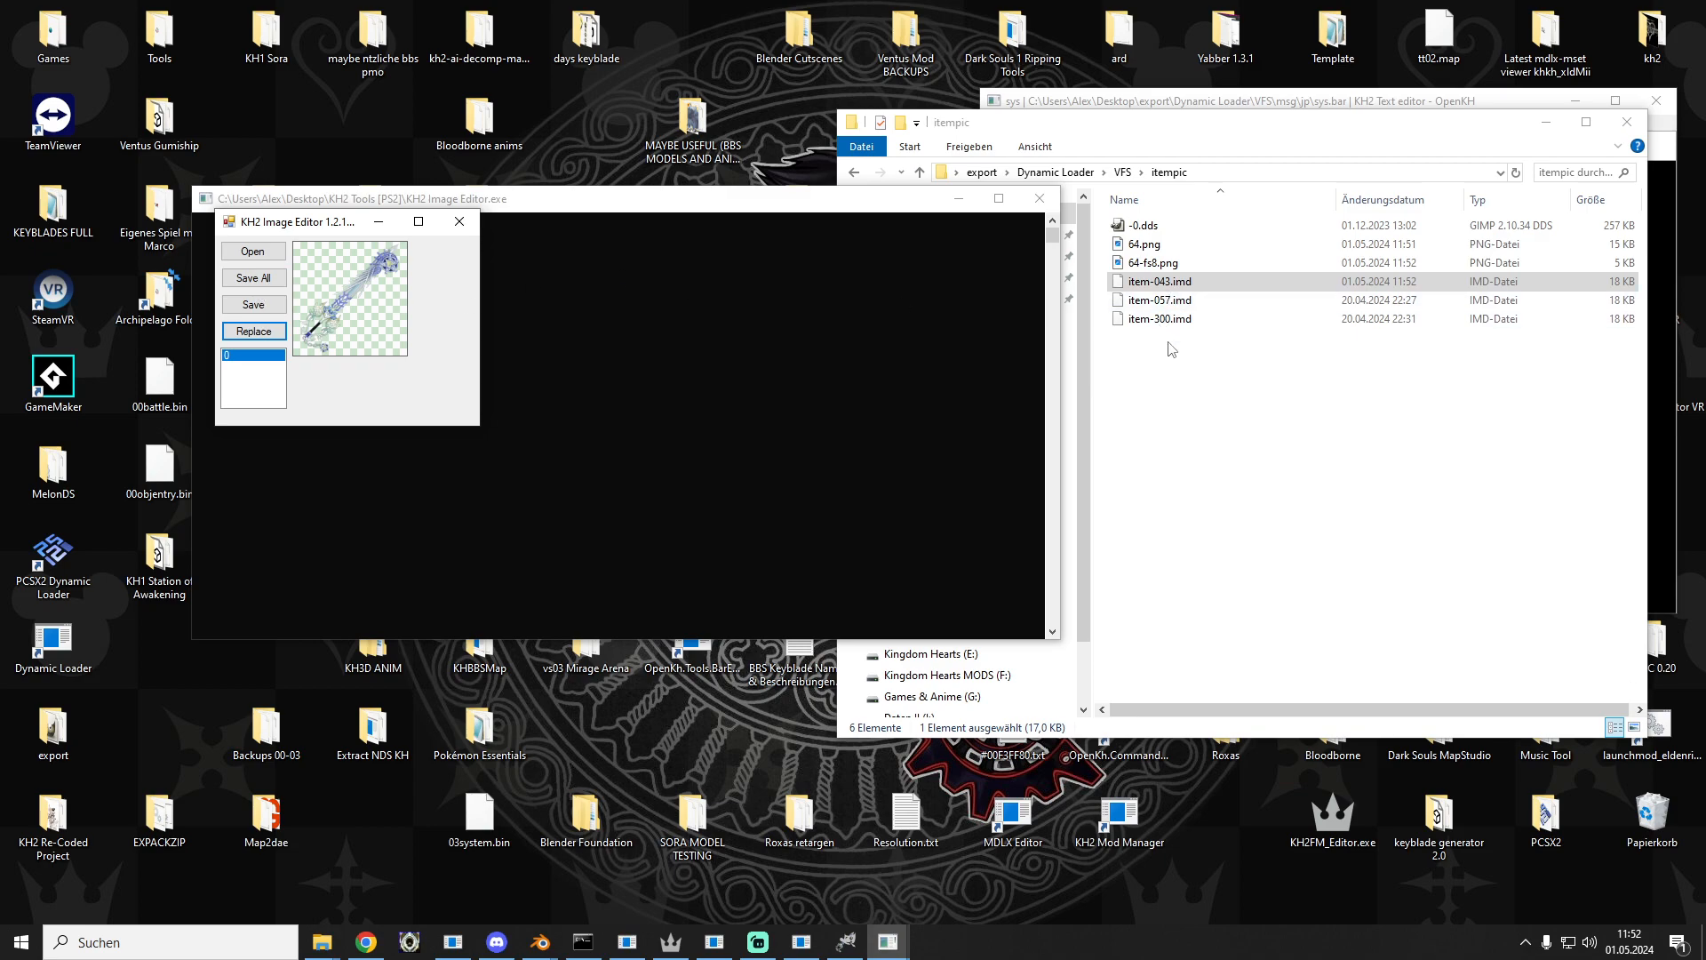
pyautogui.moveTo(307, 231); pyautogui.dragTo(300, 252)
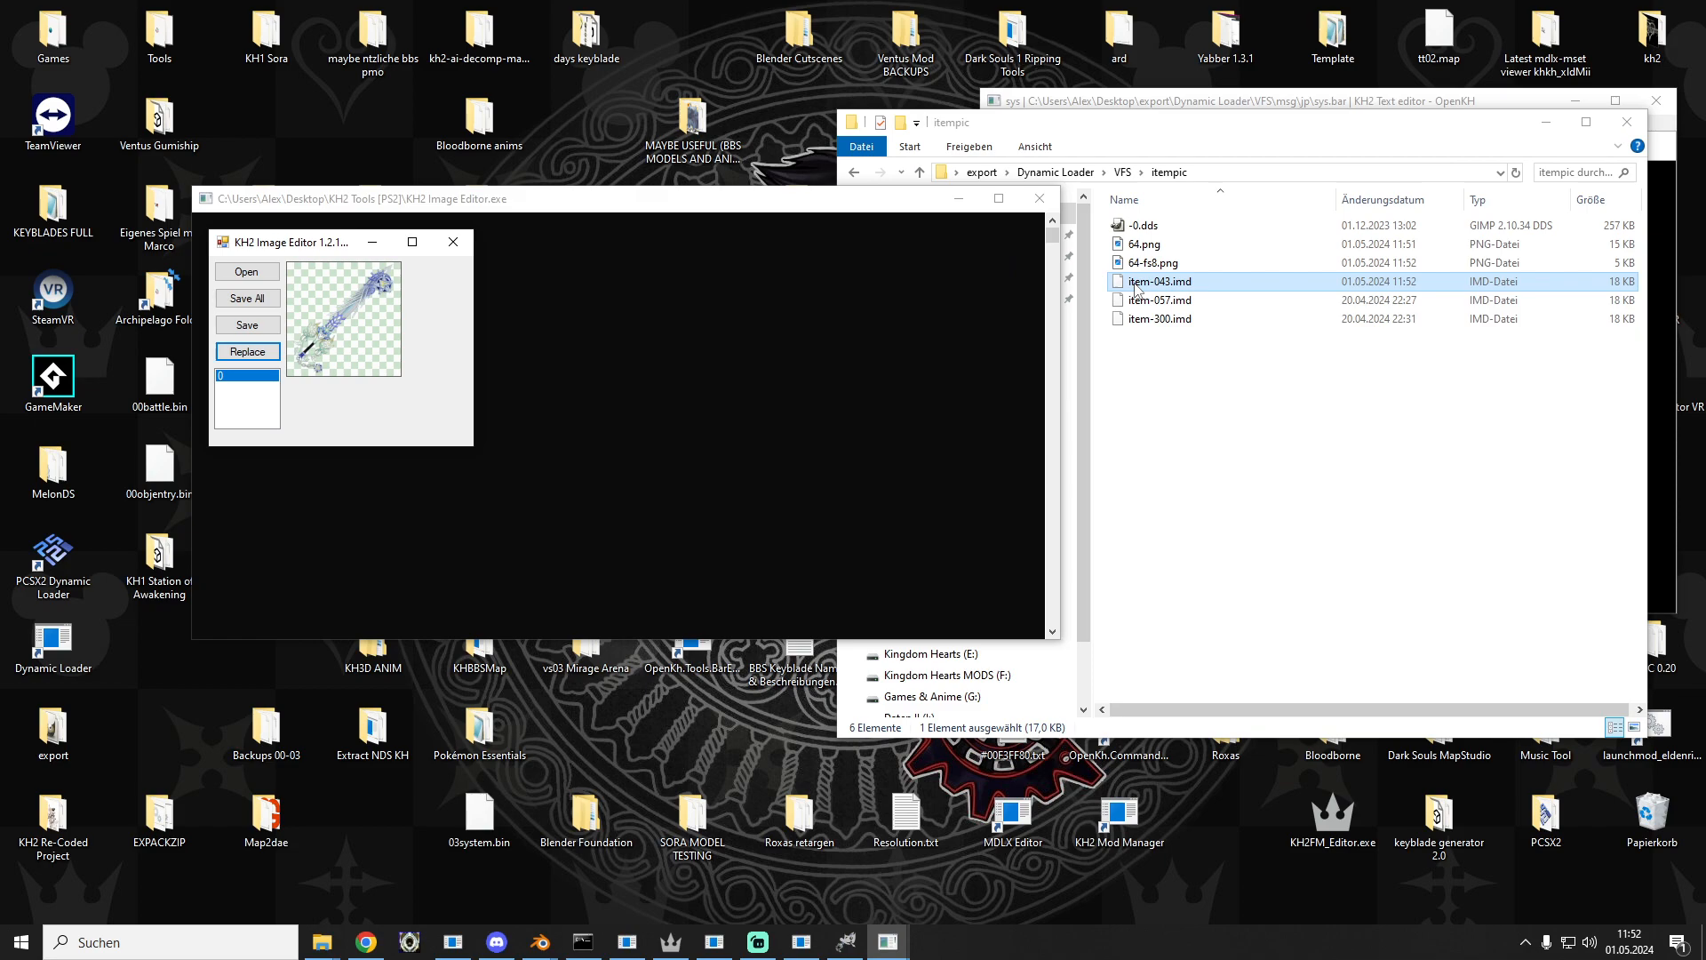
pyautogui.moveTo(1135, 289); pyautogui.dragTo(242, 276)
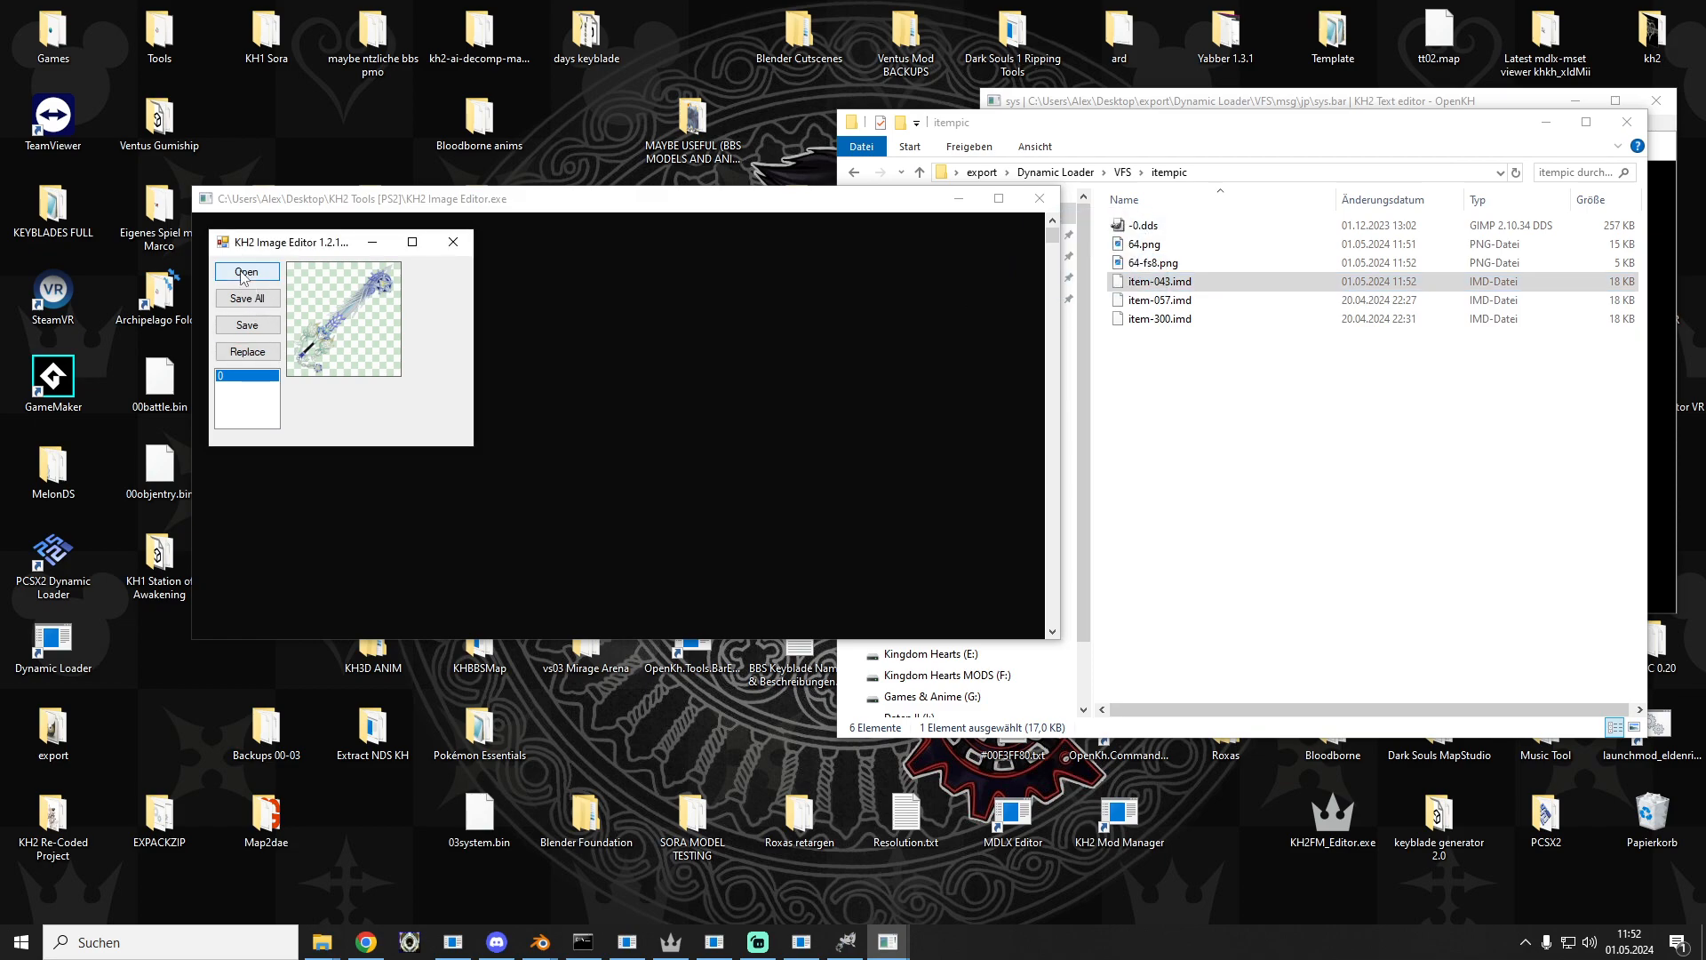
pyautogui.click(458, 251)
# Step: Delete 64.png and 64-fs8.png from the itempic folder and move its window clear of the desktop loader shortcuts
pyautogui.moveTo(1102, 271); pyautogui.dragTo(1136, 238)
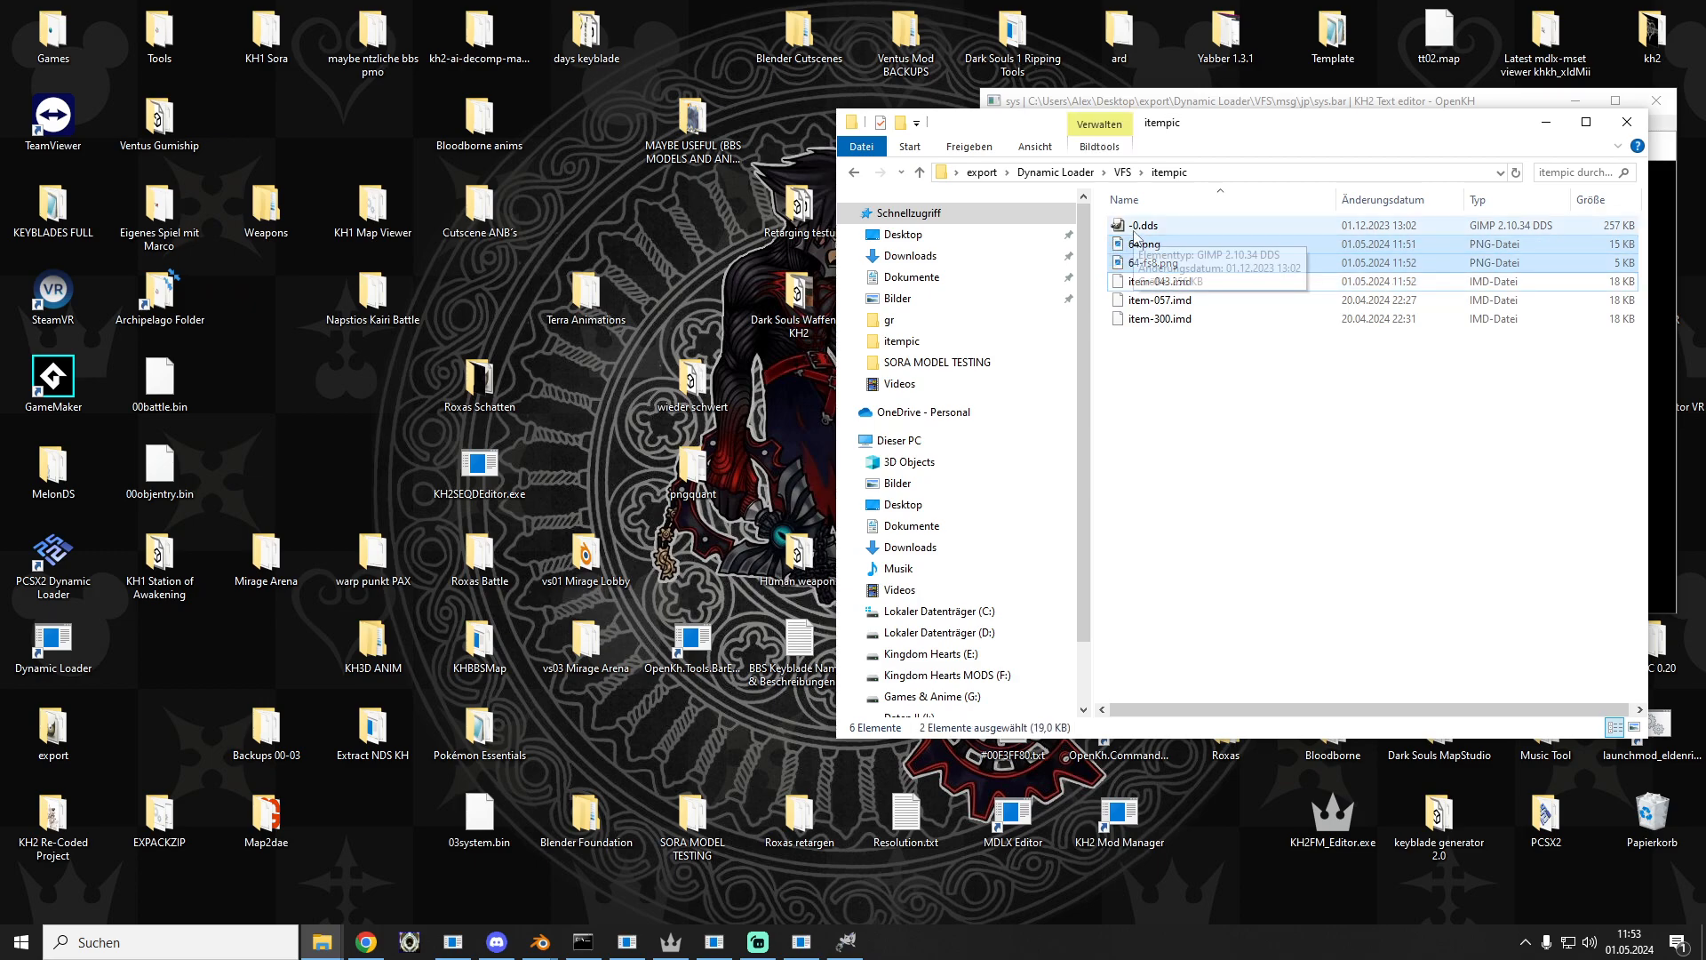
pyautogui.press('Delete')
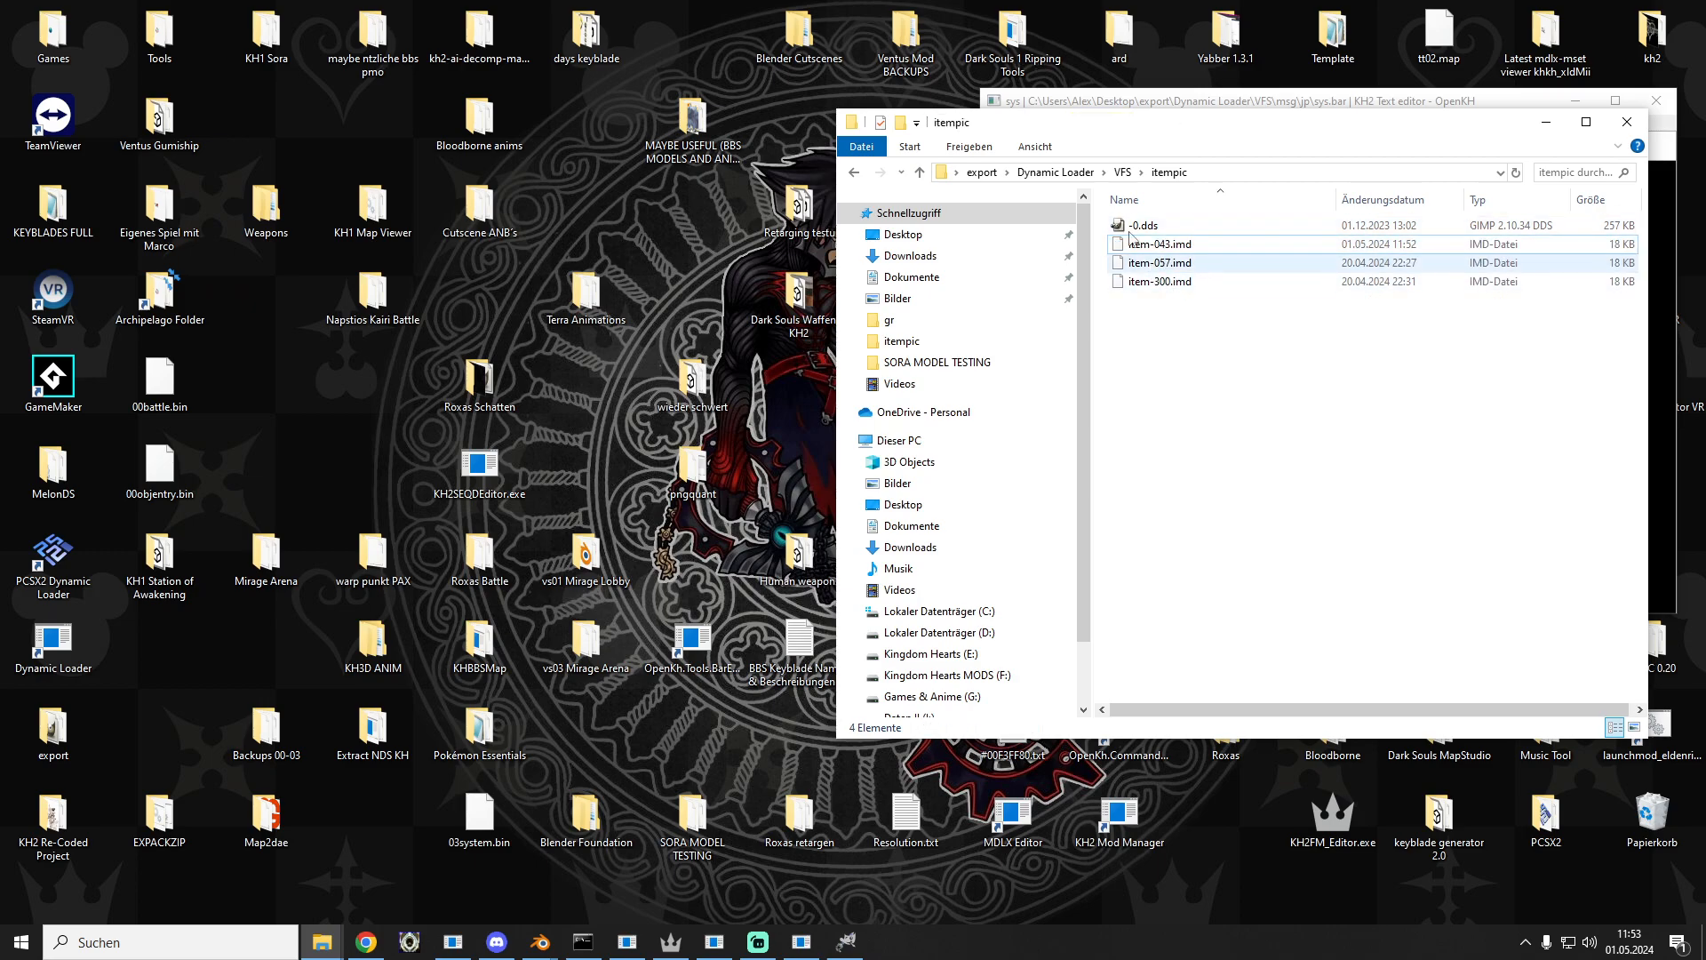
pyautogui.moveTo(1164, 129); pyautogui.dragTo(329, 85)
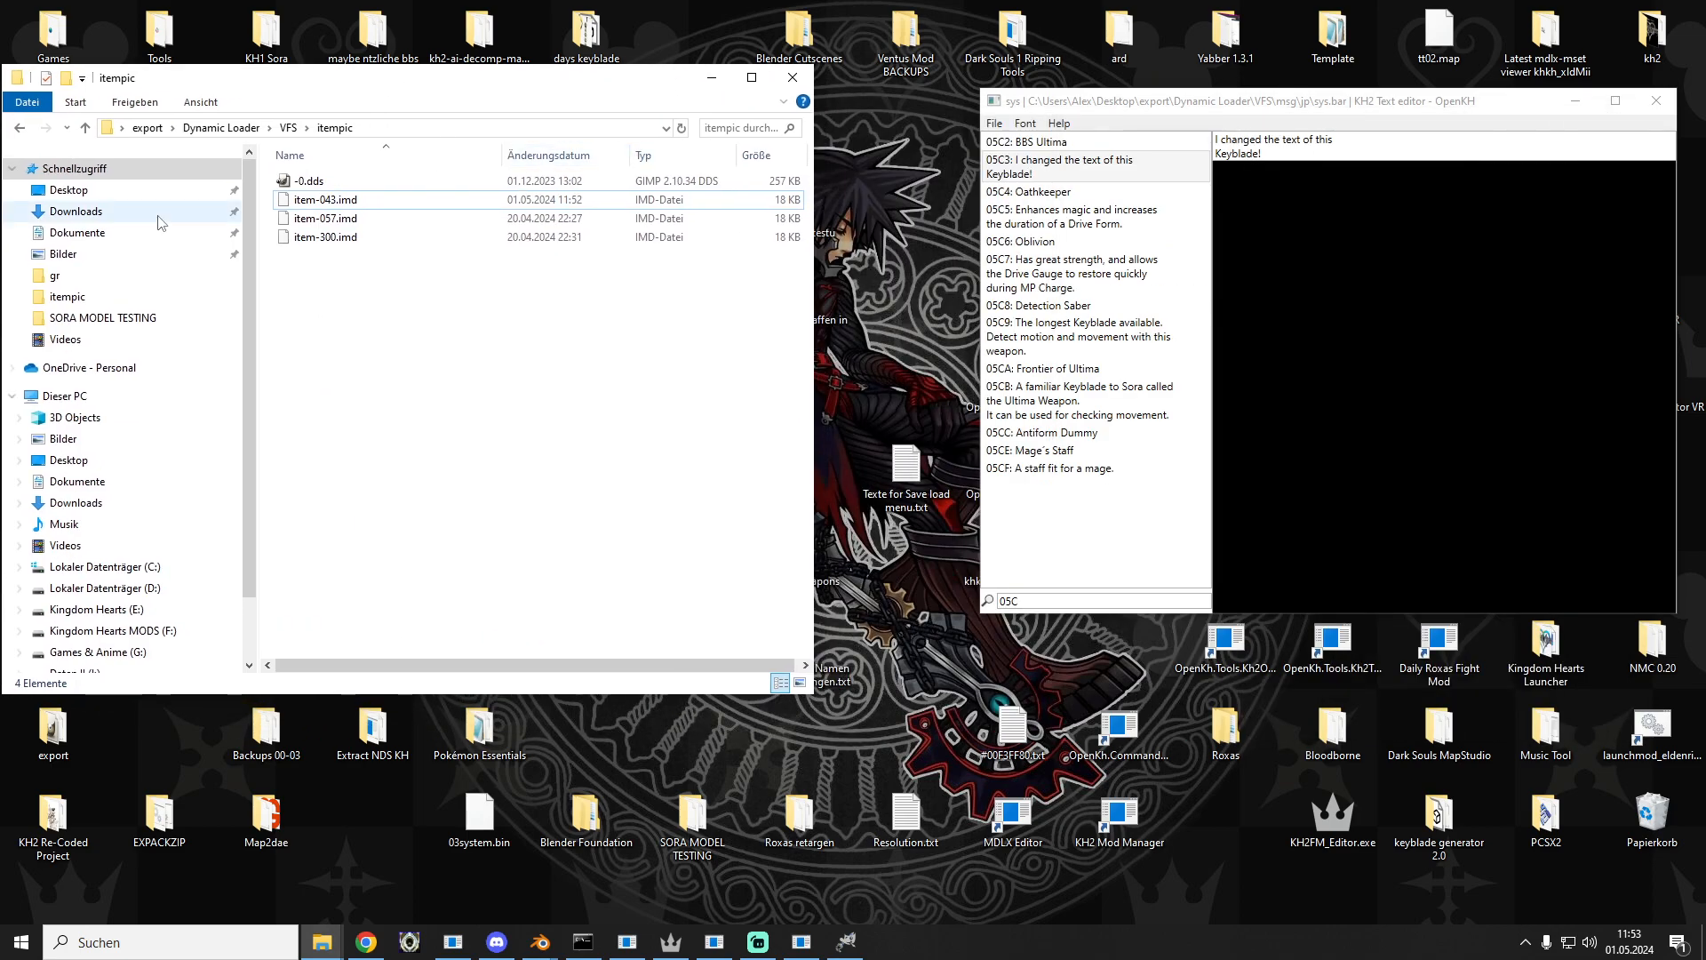
pyautogui.moveTo(256, 86); pyautogui.dragTo(467, 87)
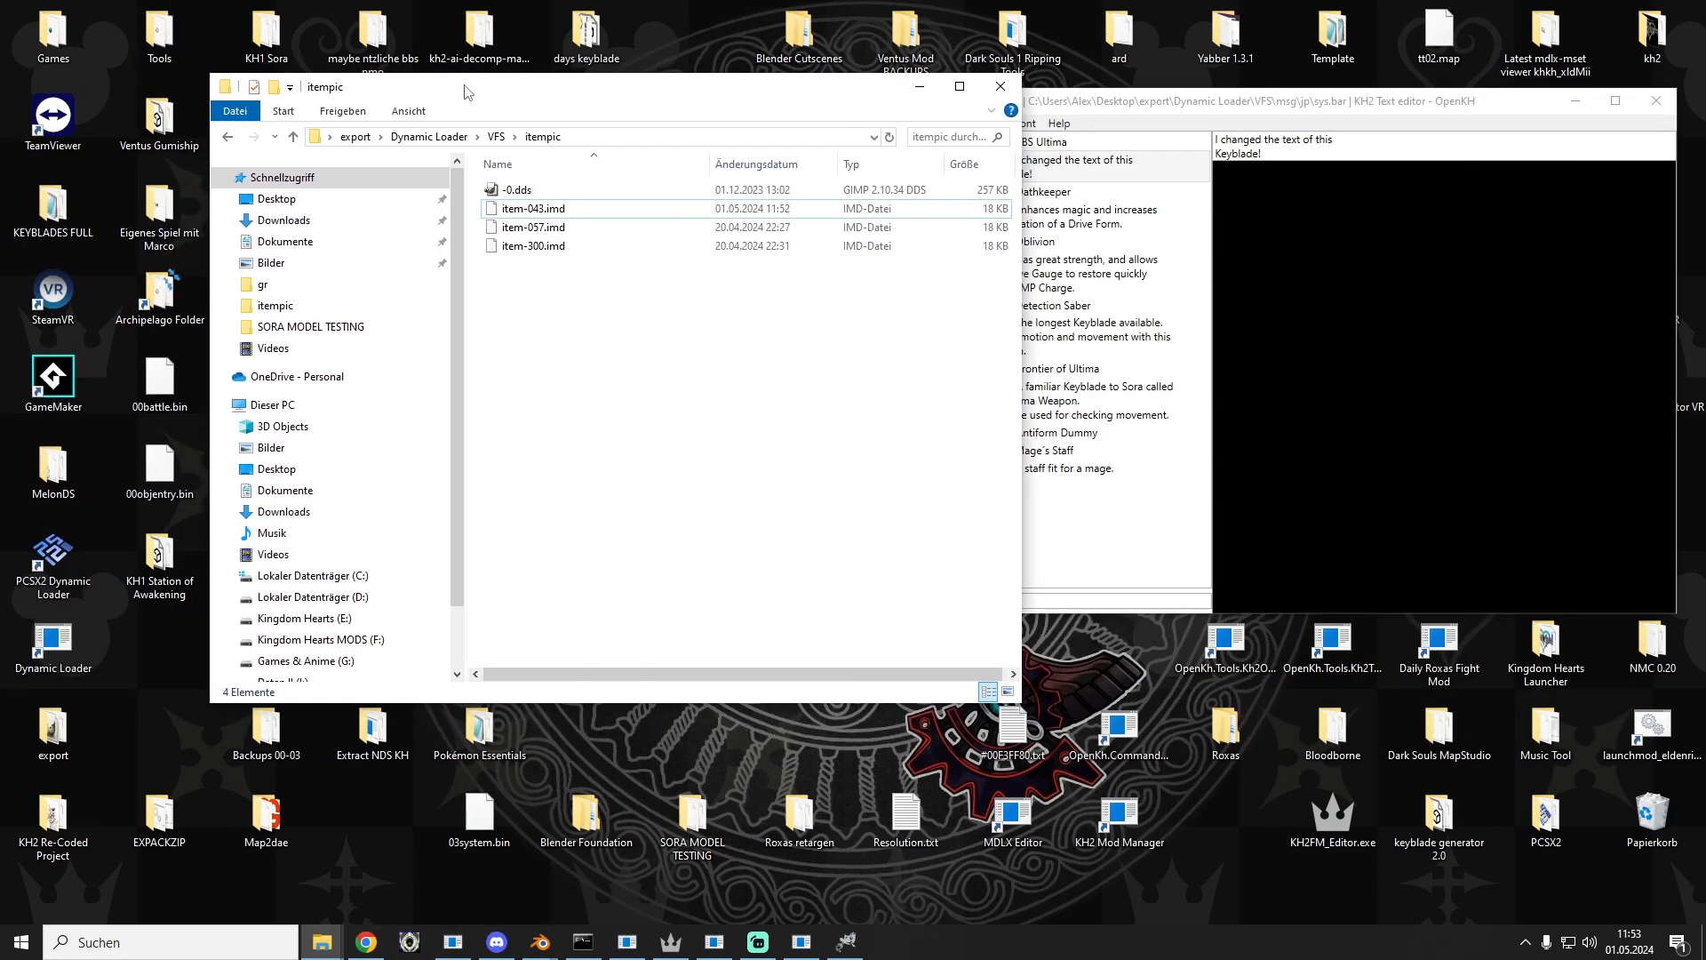
# Step: Start PCSX2 Dynamic Loader and Dynamic Loader from the desktop and attach the loader to the emulator process
pyautogui.click(64, 562)
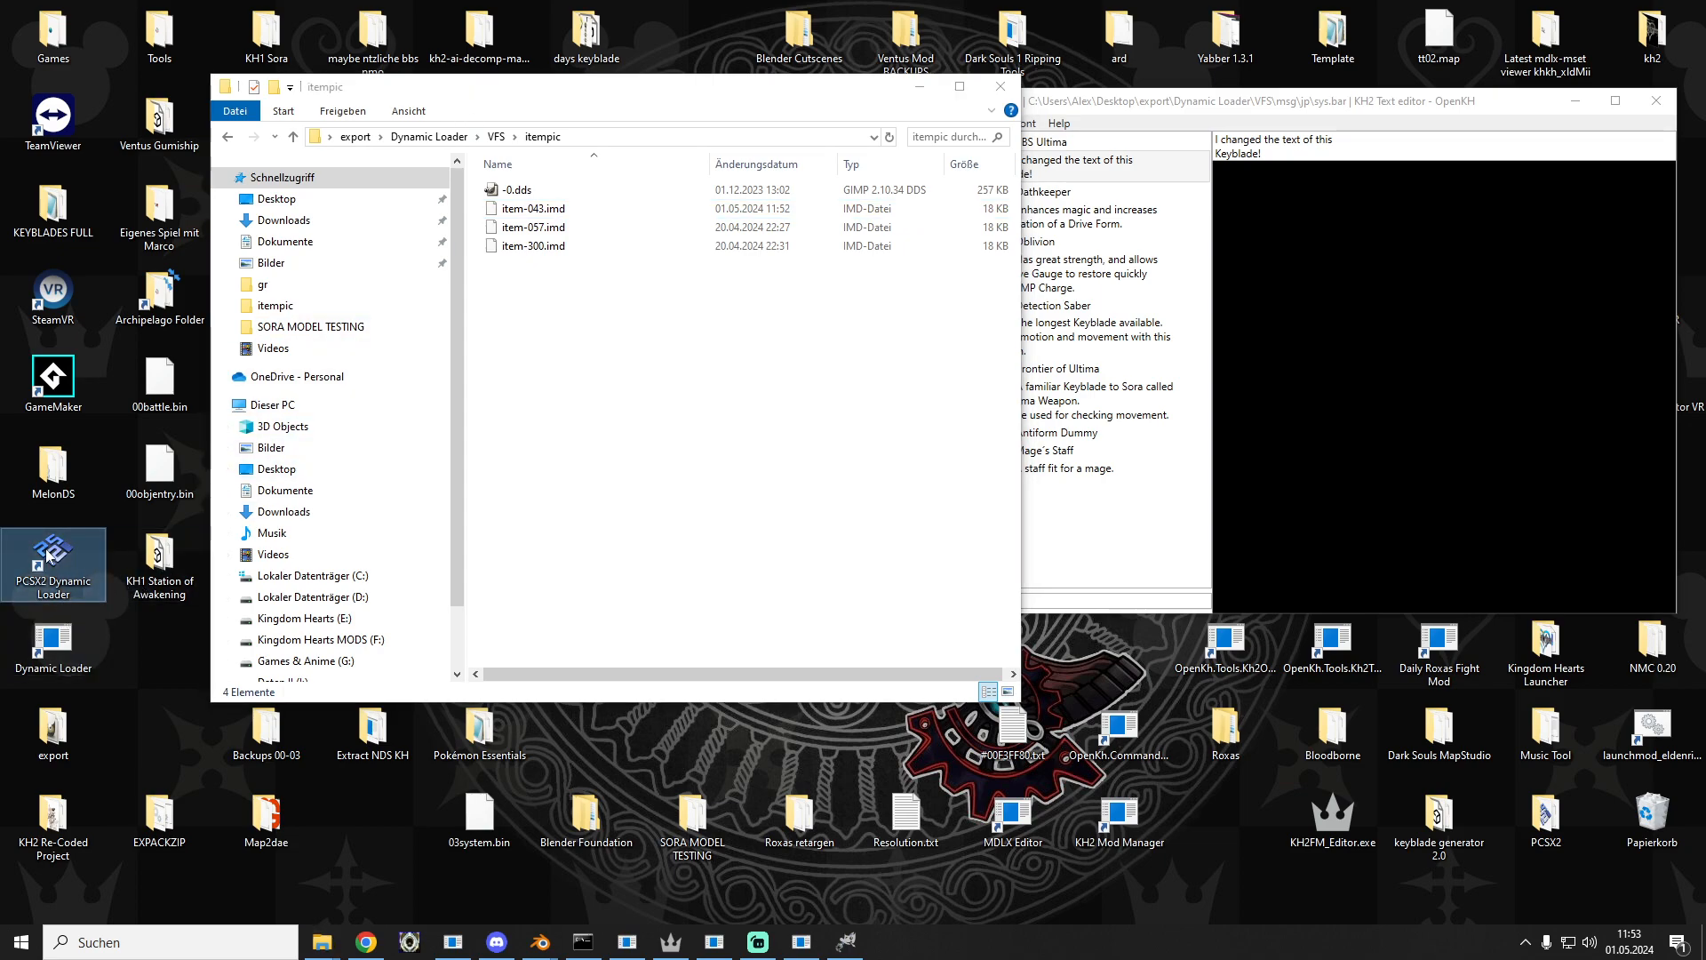
pyautogui.doubleClick(71, 643)
pyautogui.doubleClick(504, 217)
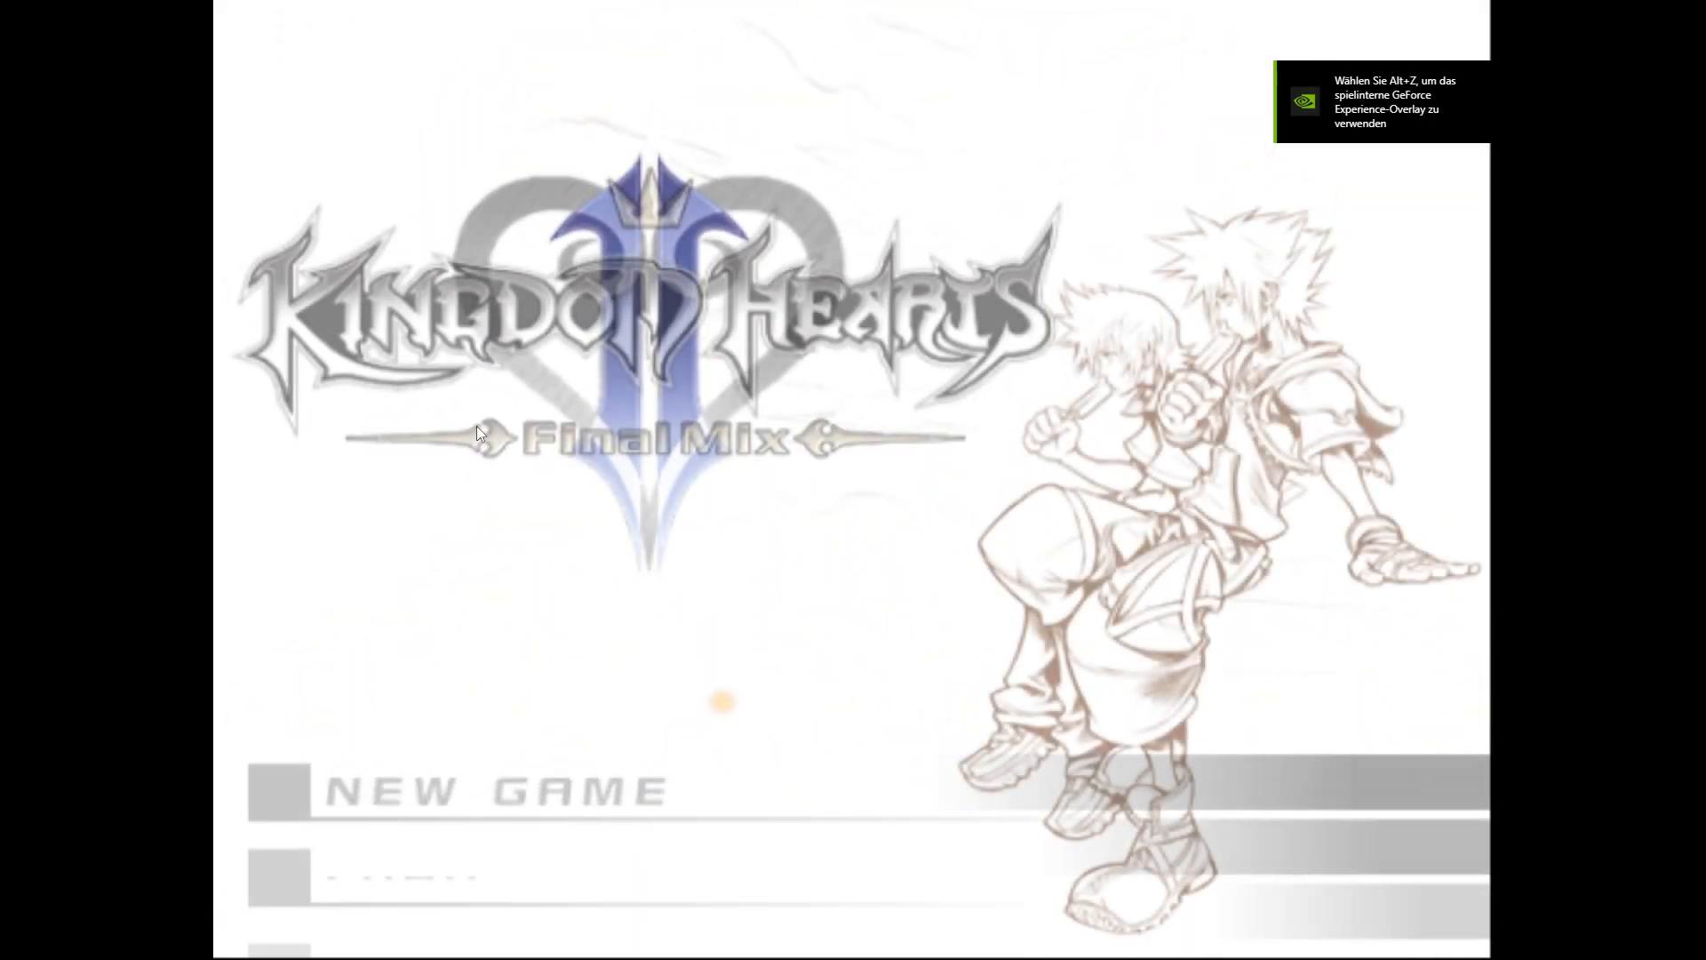
# Step: Load the Postern save in slot 02 from Memory Card 1
pyautogui.press('Down')
pyautogui.press('Return')
pyautogui.press('Return')
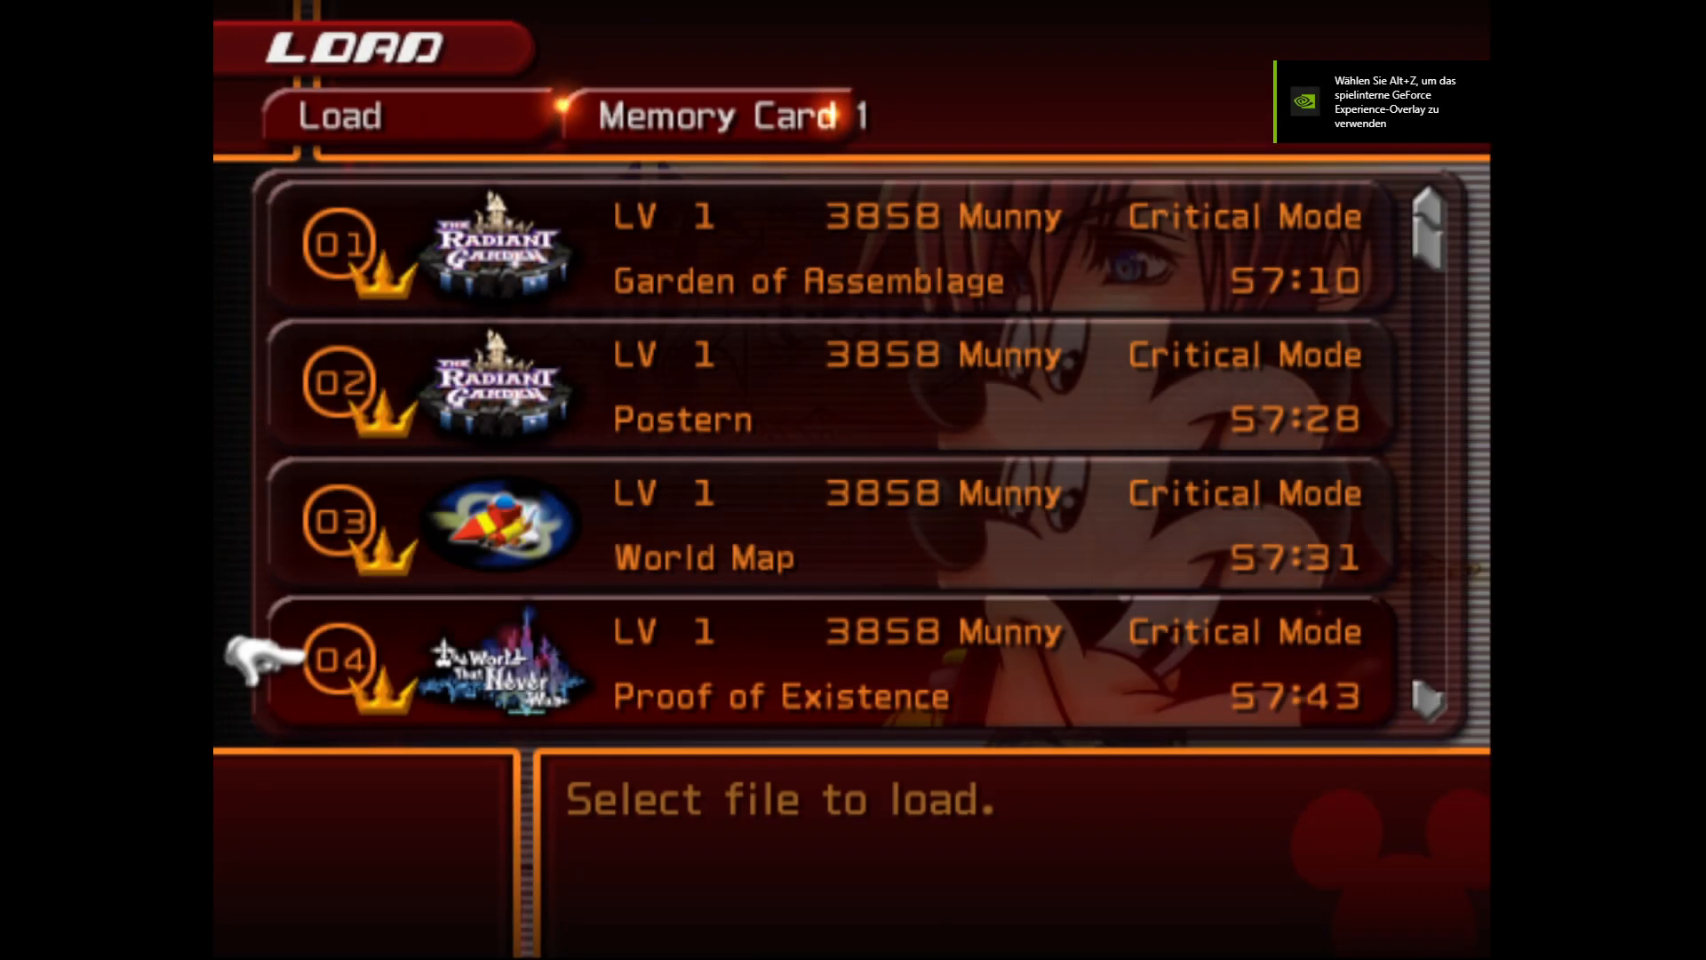
pyautogui.press('Up')
pyautogui.press('Up')
pyautogui.press('Return')
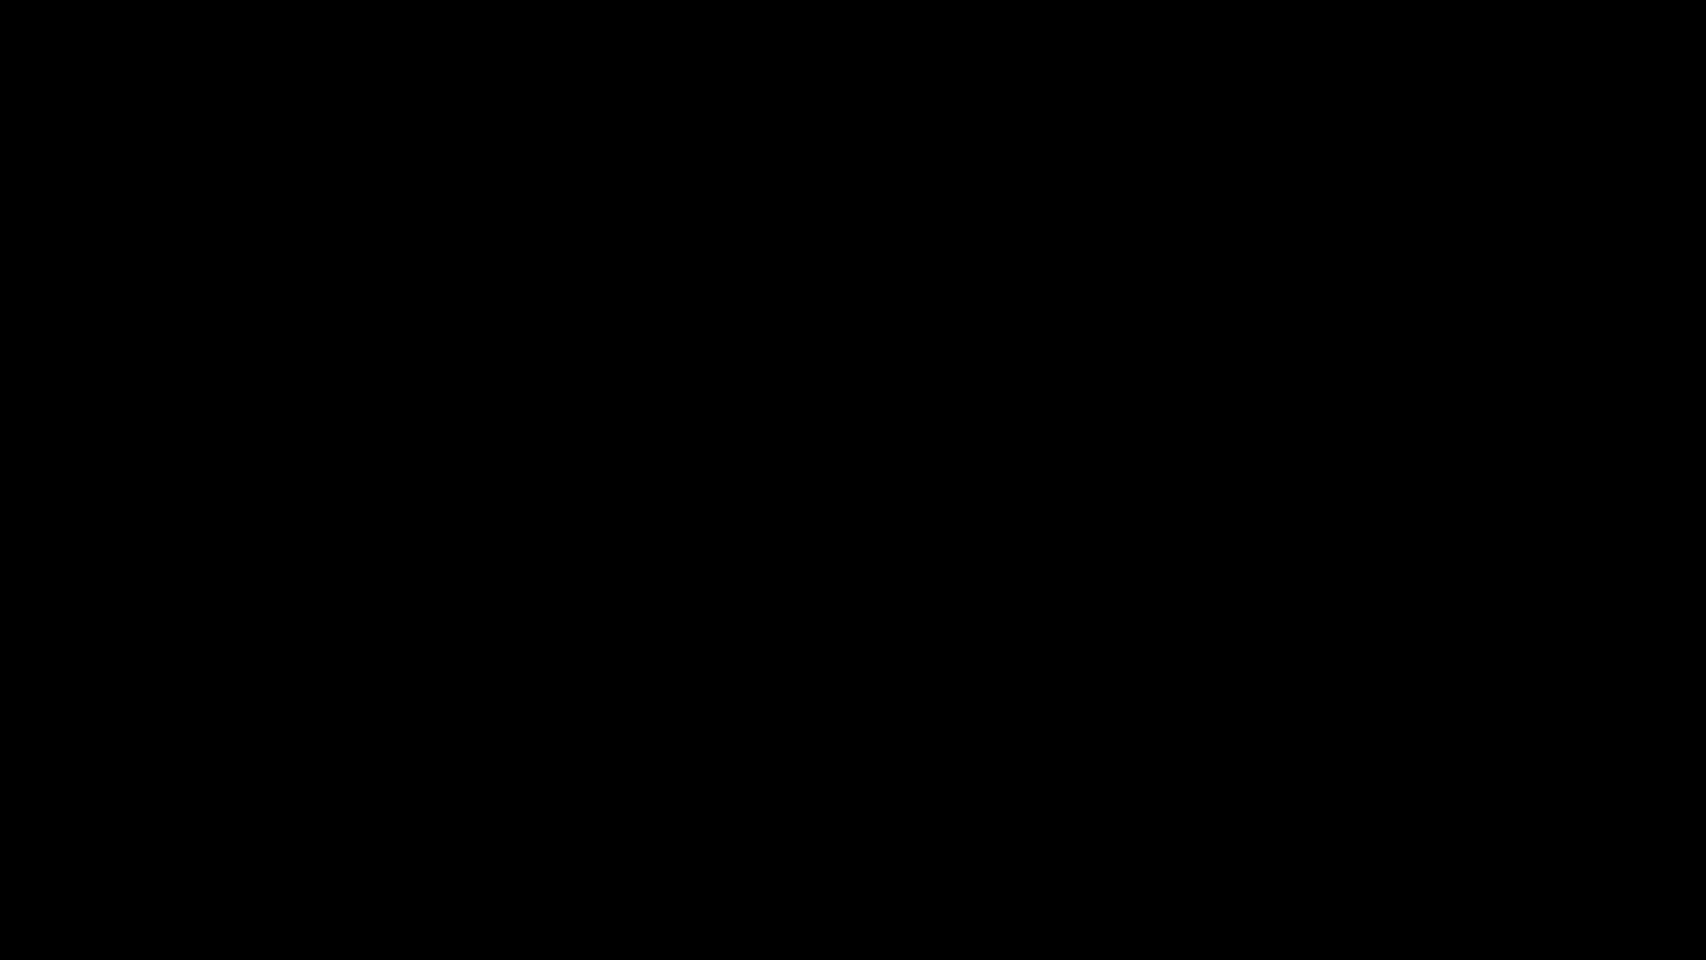
# Step: Move Sora off the save point and swing the Keyblade several times to examine its model and effects in game
pyautogui.press('Up')
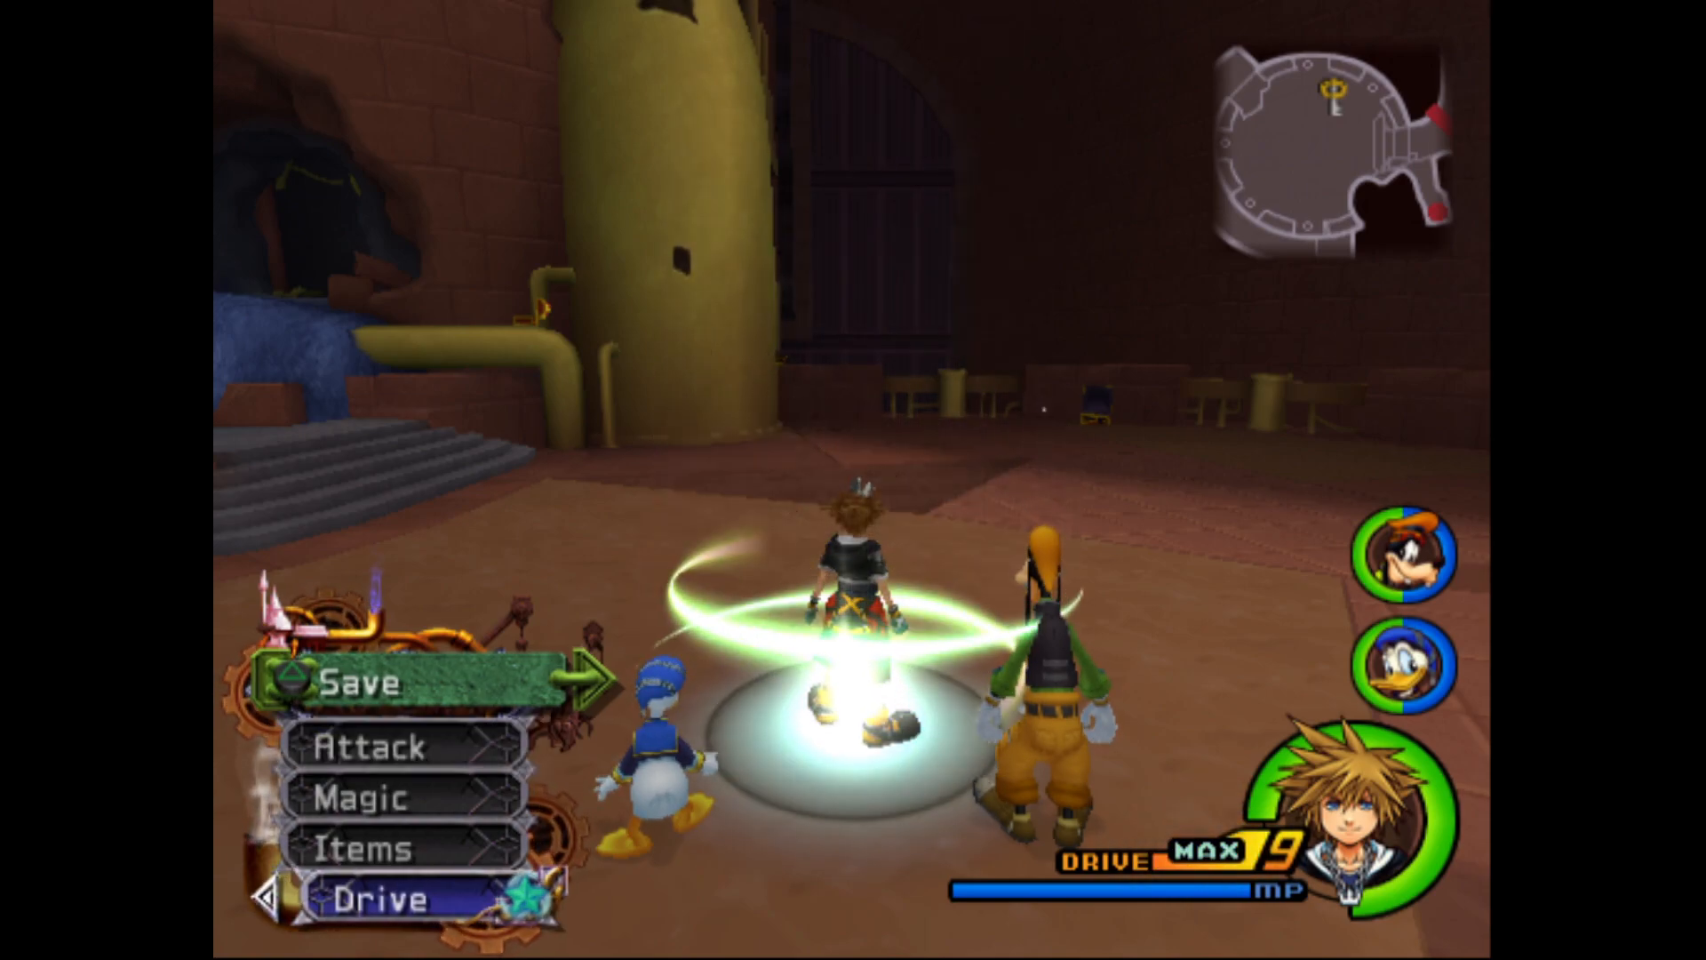
pyautogui.press('Down')
pyautogui.press('w')
pyautogui.press('k')
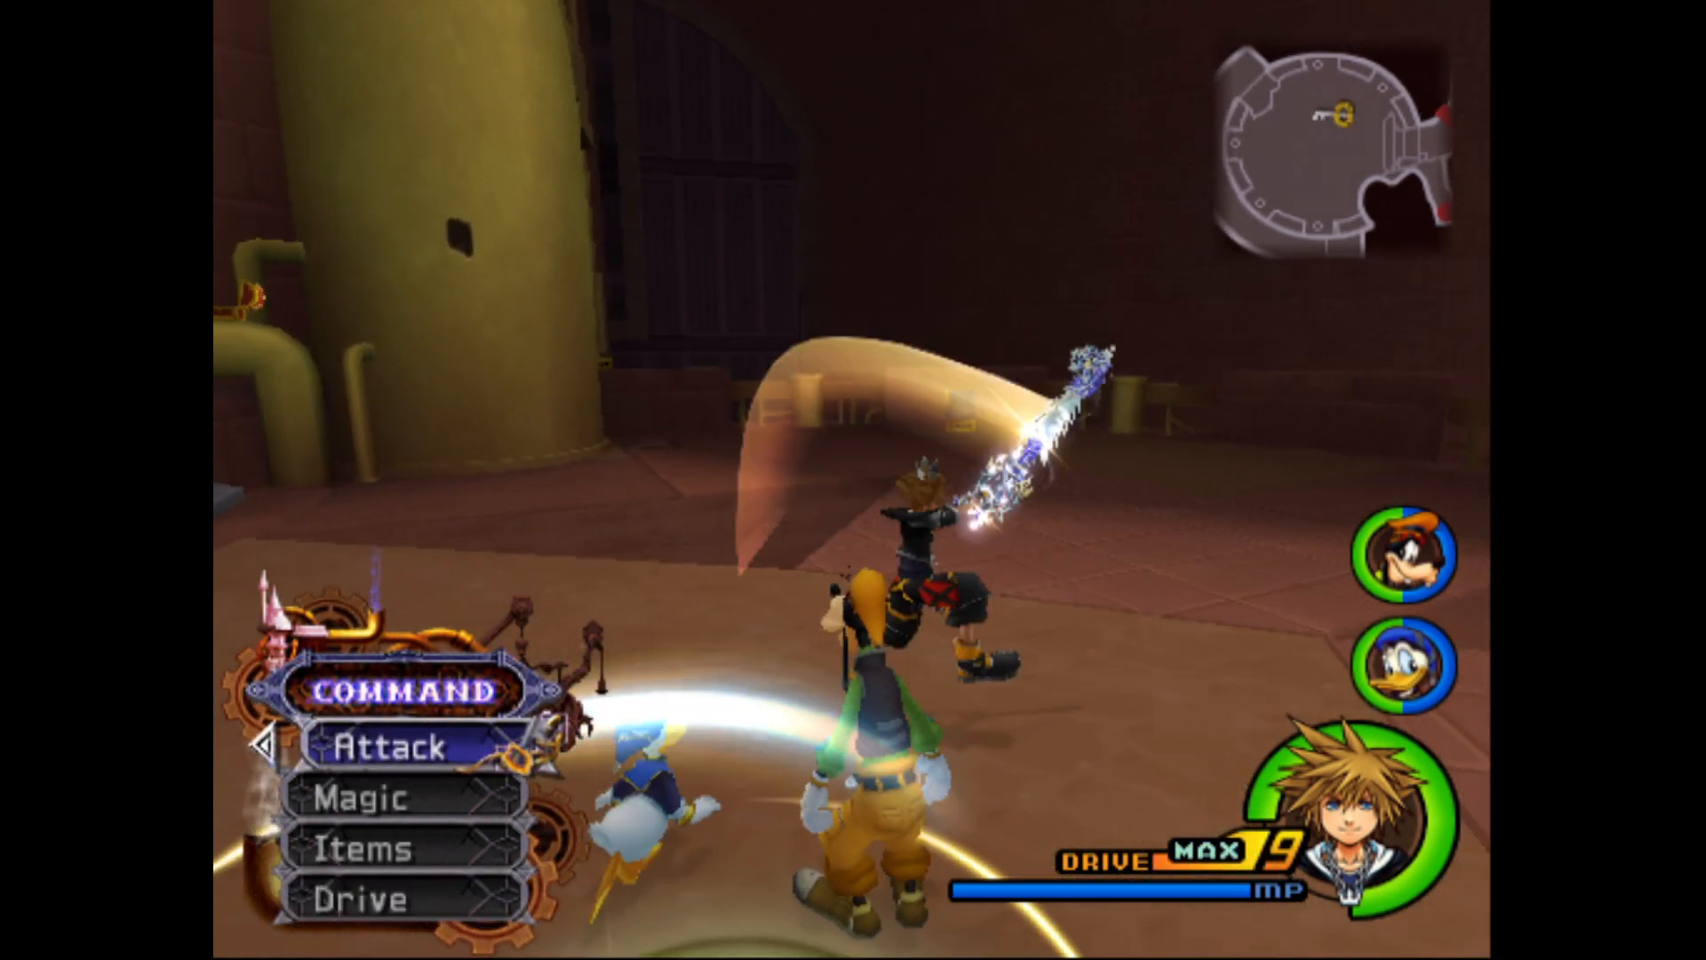
pyautogui.press('k')
pyautogui.press('k')
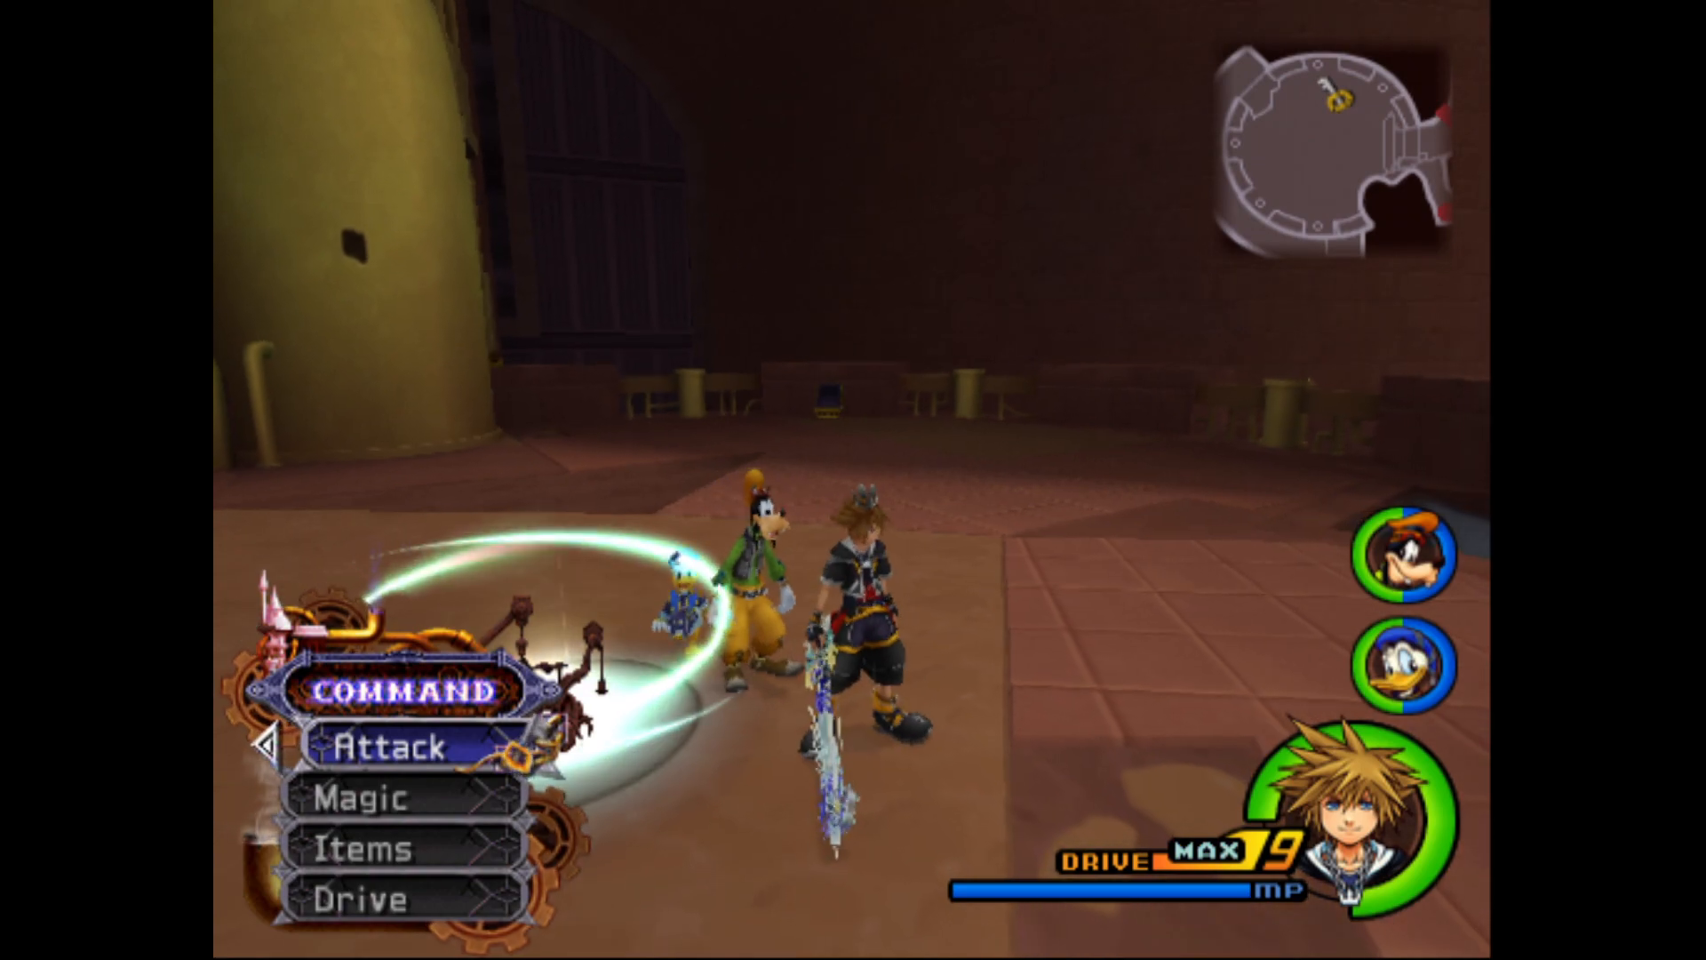
pyautogui.press('k')
pyautogui.press('k')
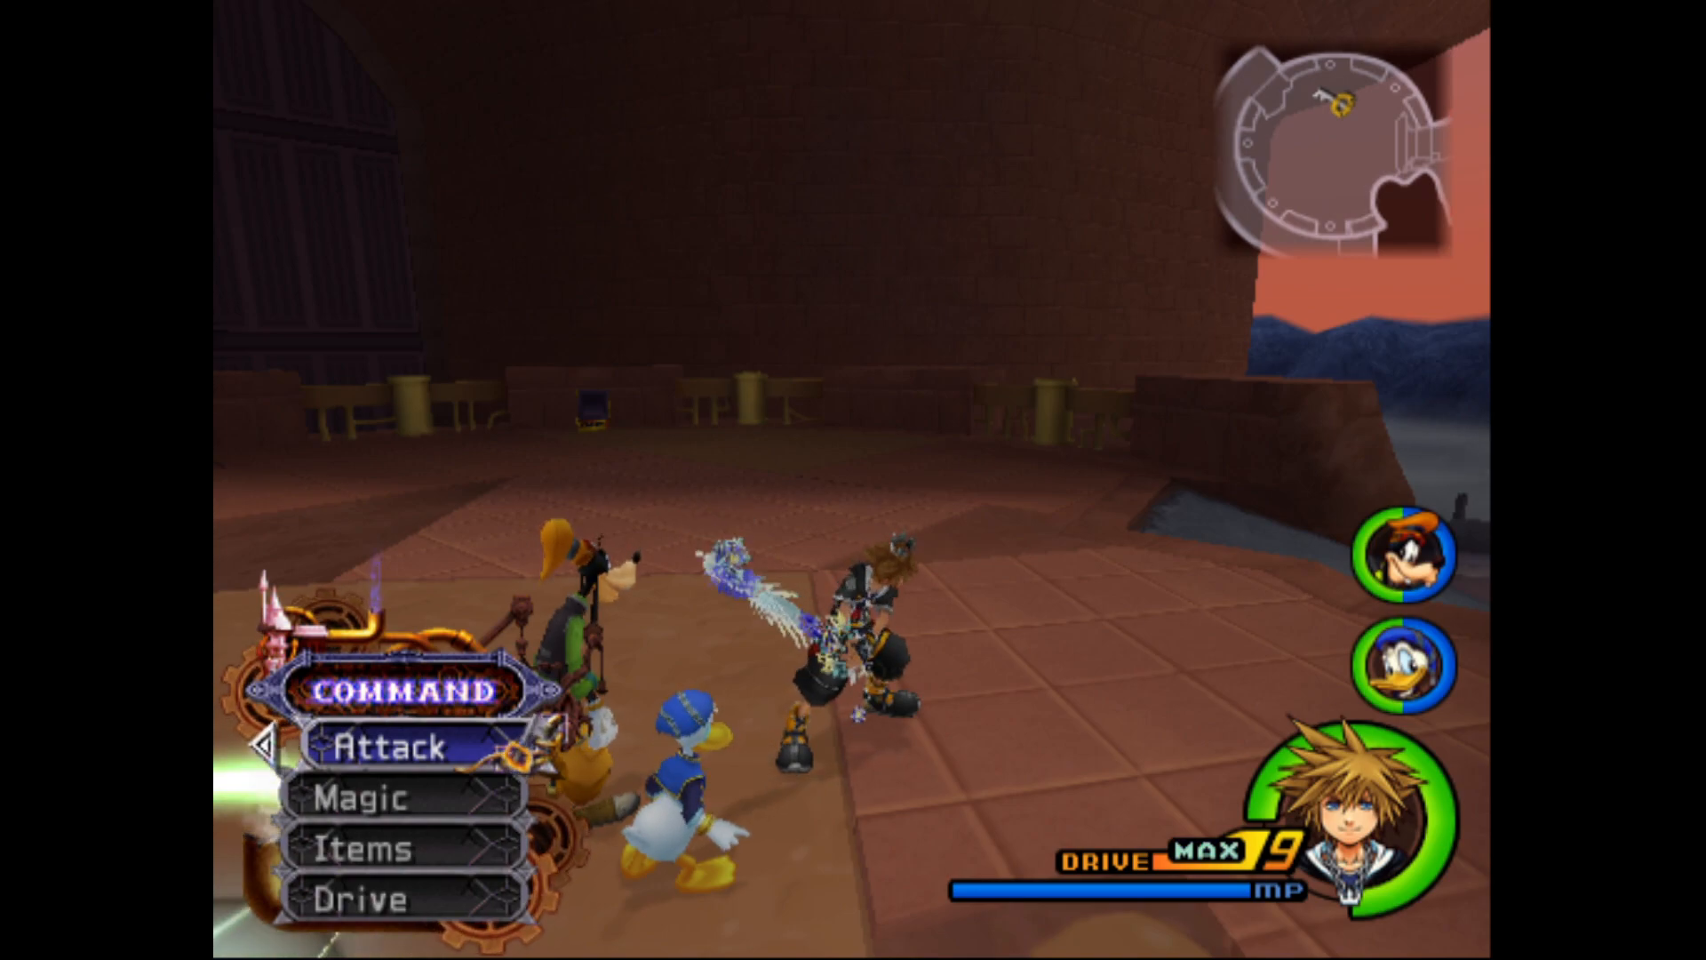
# Step: Open Sora's equipment in the game's item menu to check the BBS Ultima name, icon and description
pyautogui.press('Return')
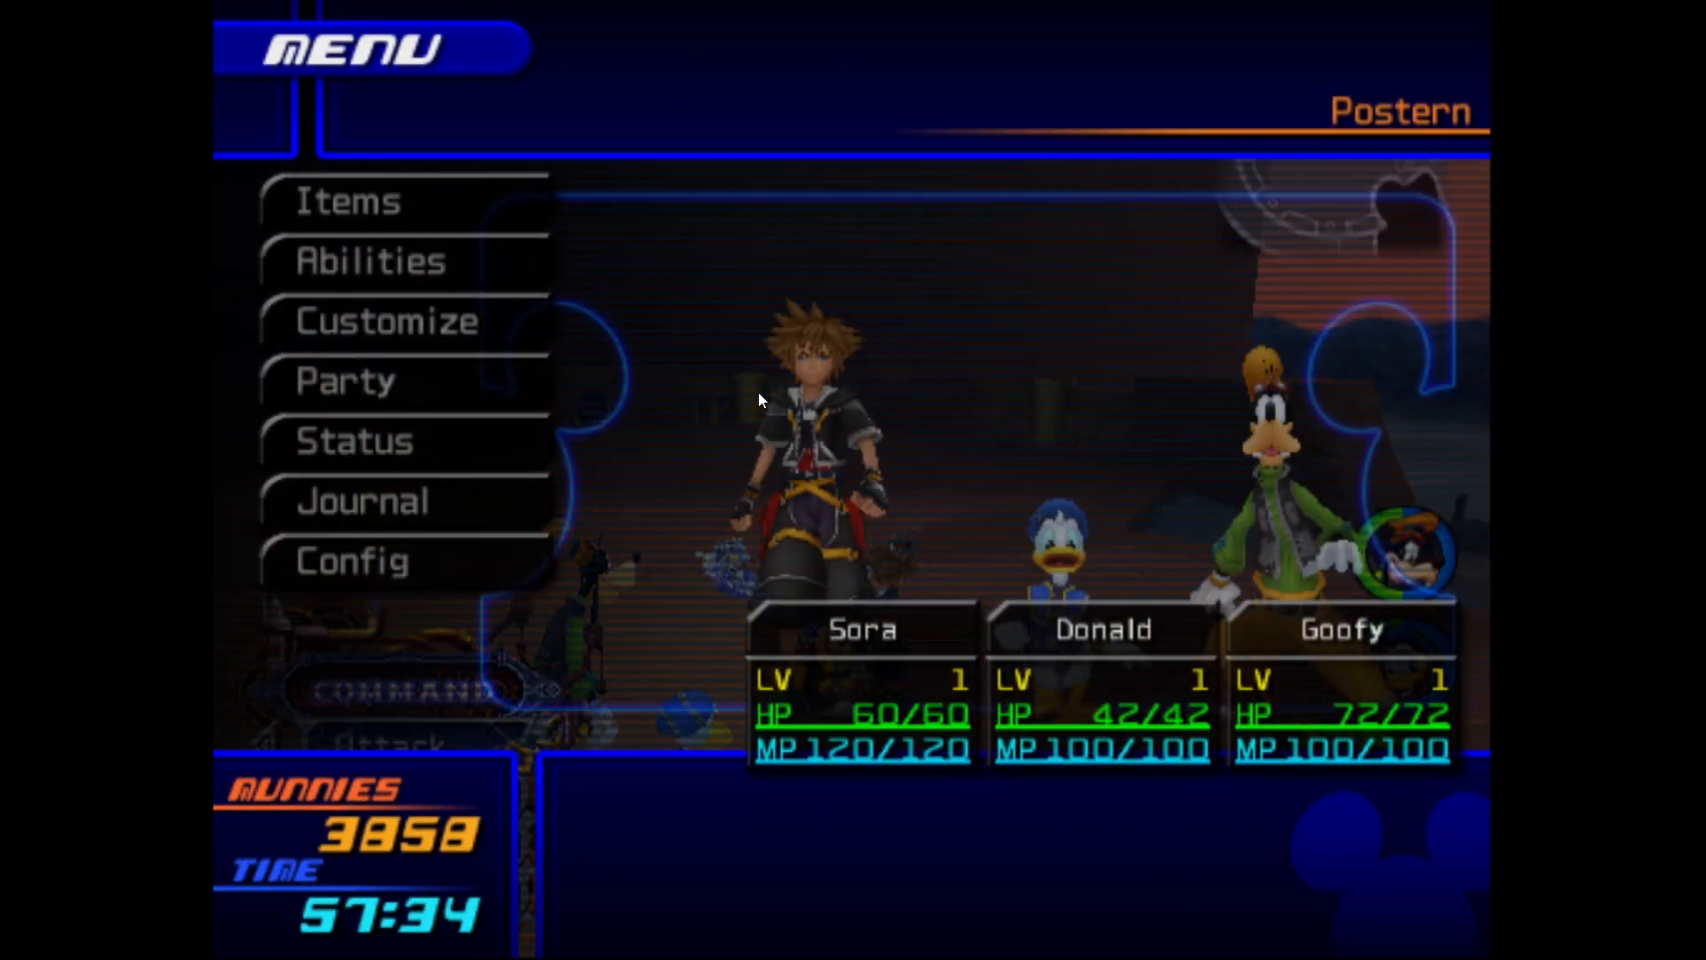
pyautogui.press('k')
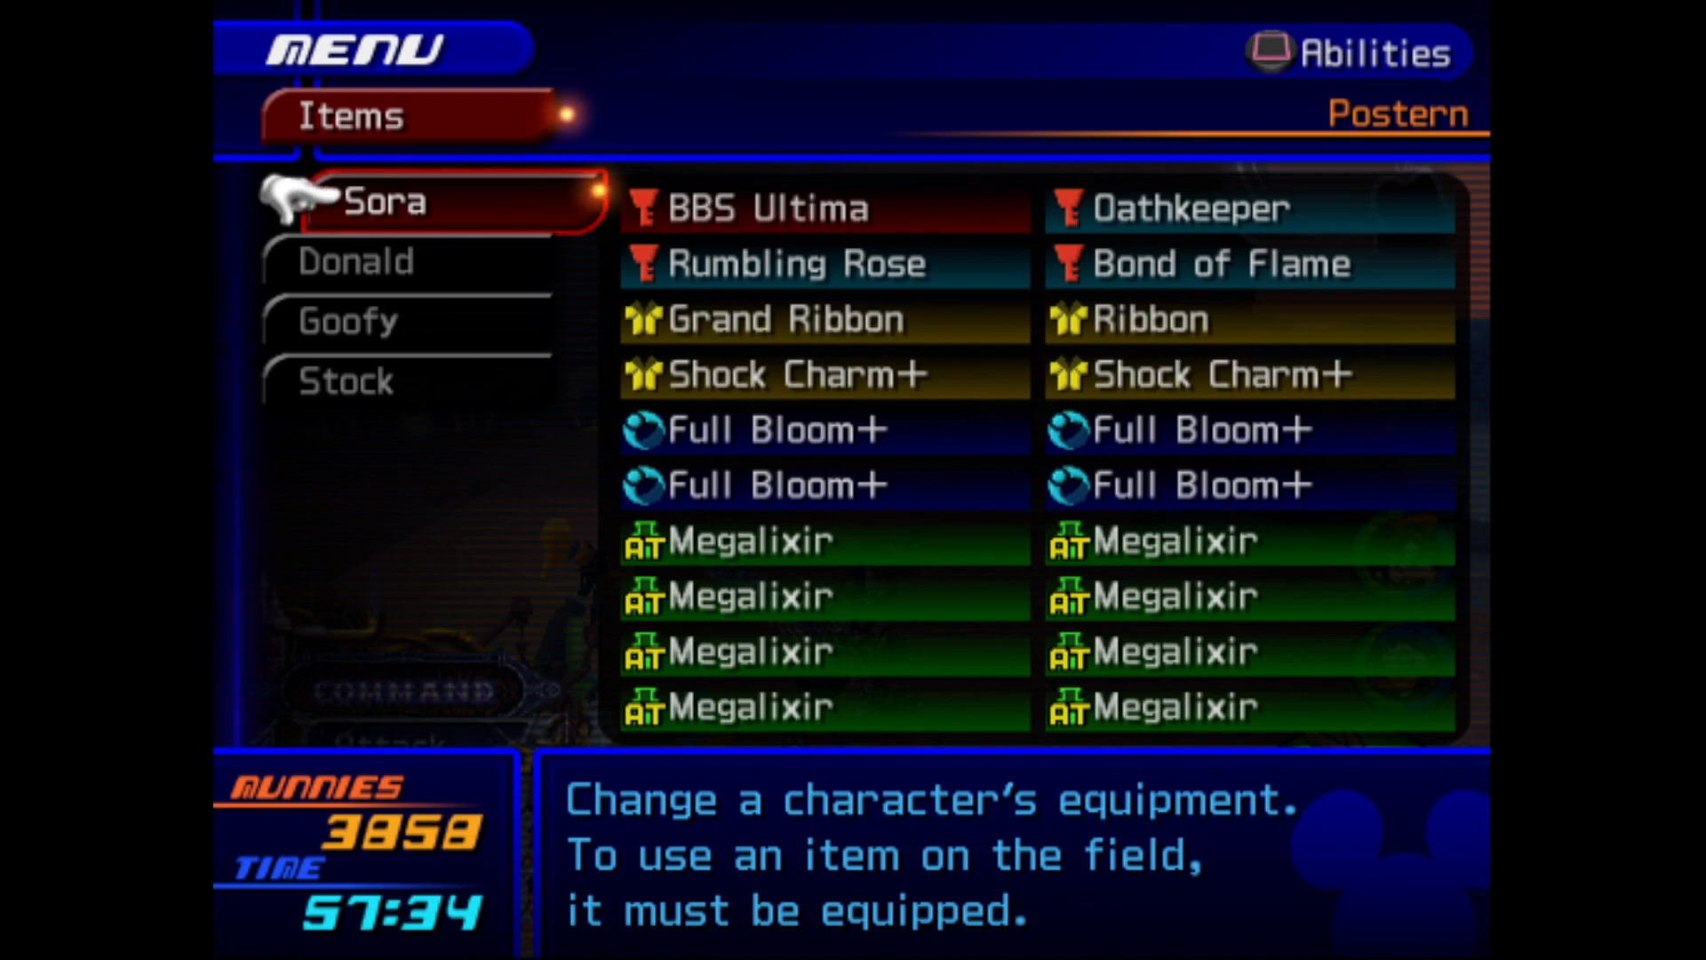
pyautogui.press('Return')
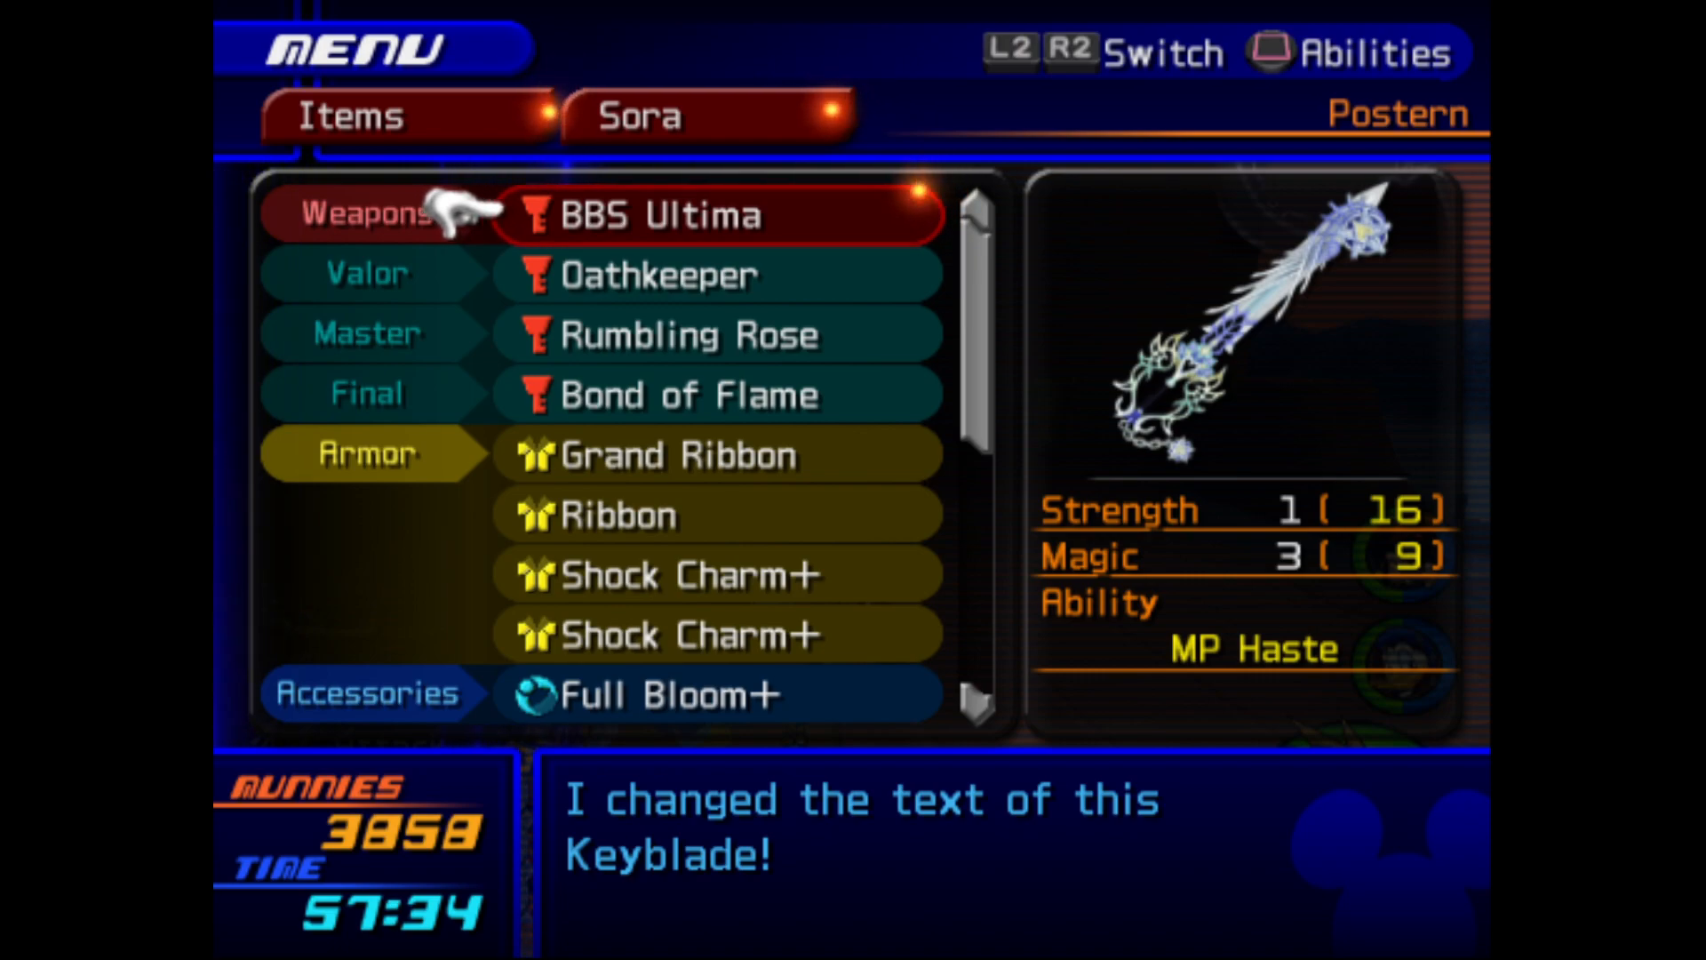
# Step: Leave full screen and close the game, the PCSX2 emulator, the process selection dialog and Dynamic Loader
pyautogui.doubleClick(1032, 416)
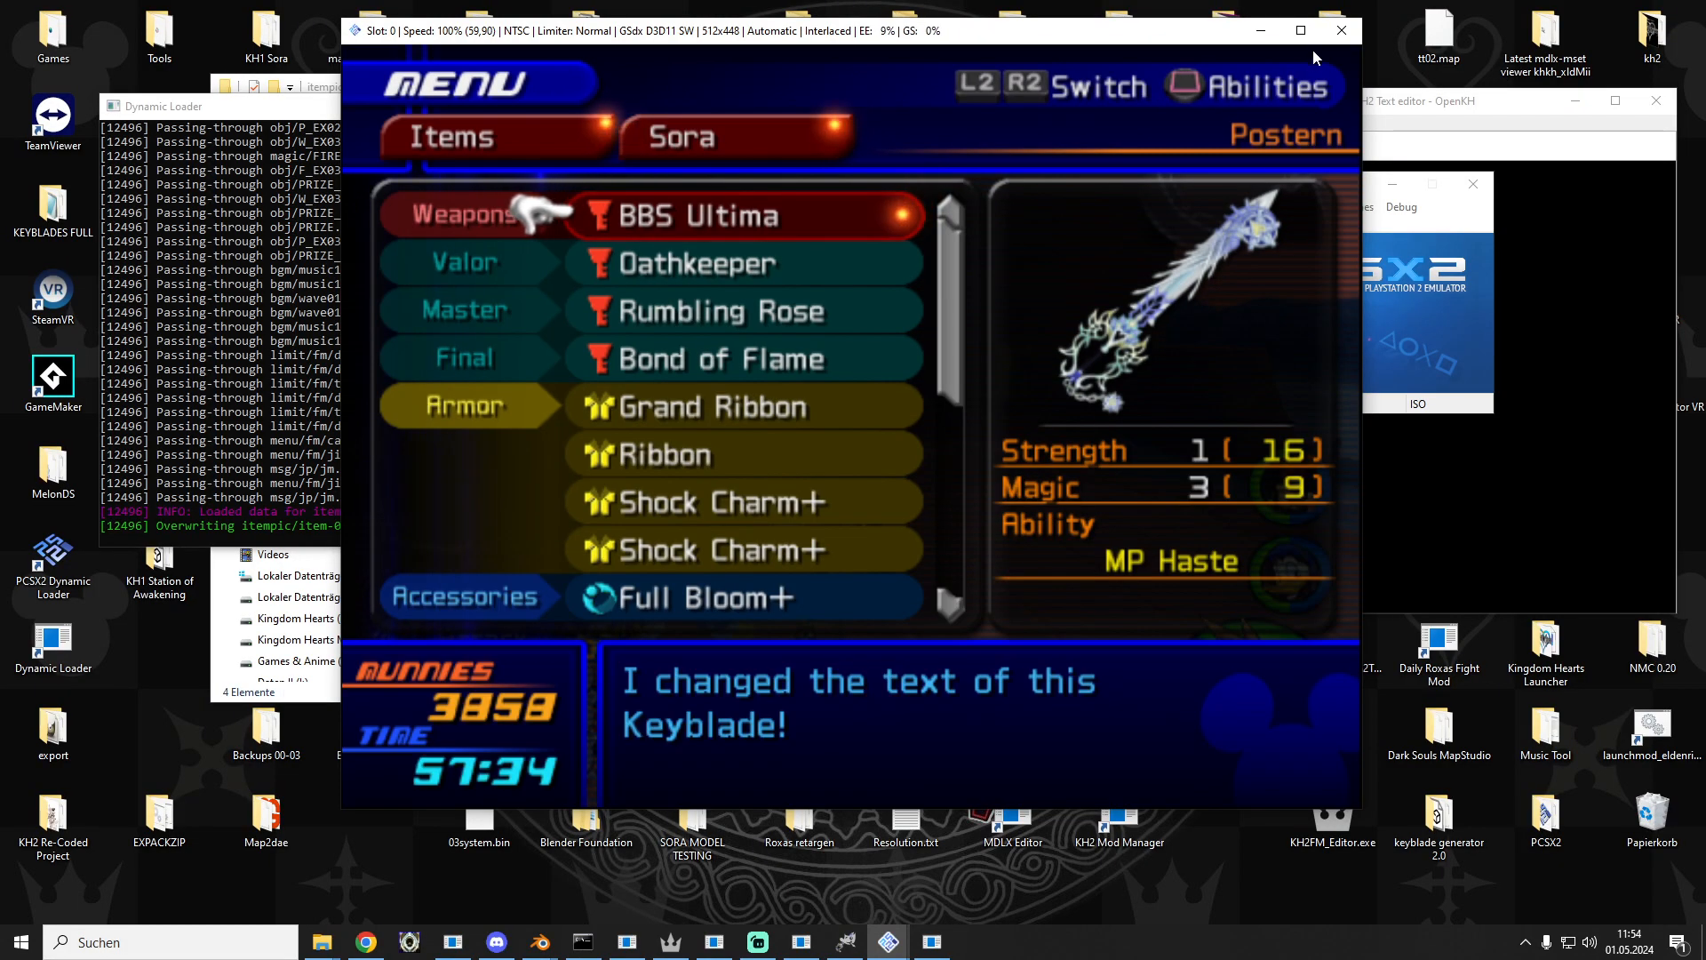
pyautogui.click(1342, 30)
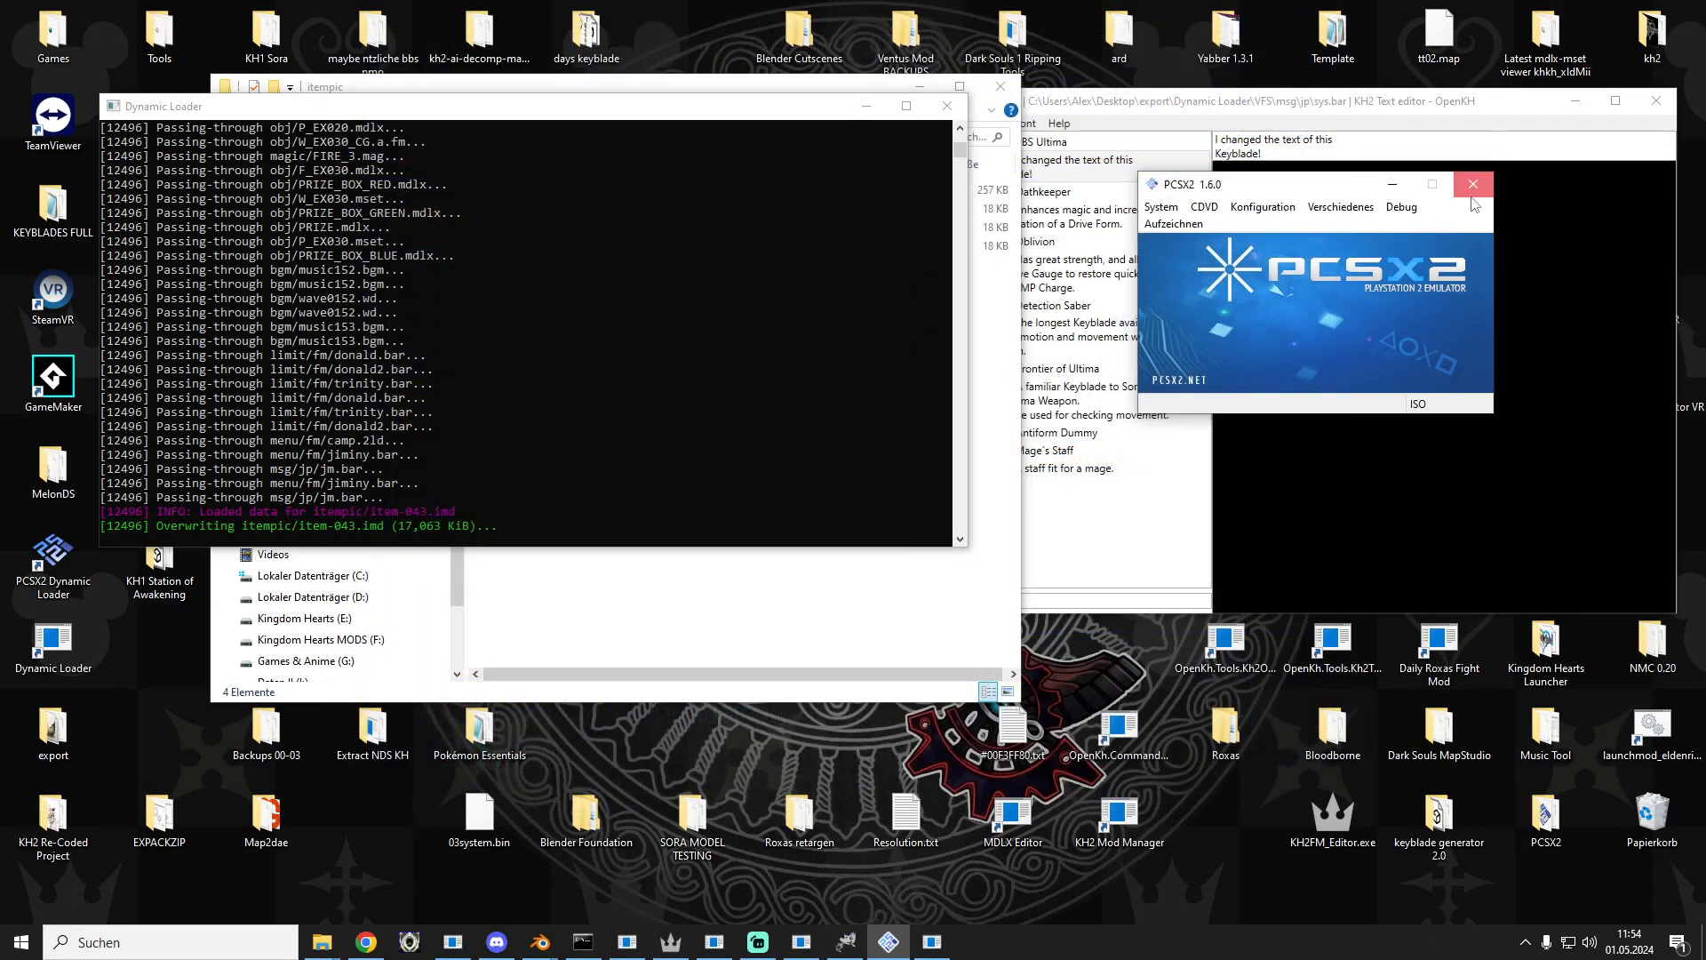
pyautogui.click(1472, 191)
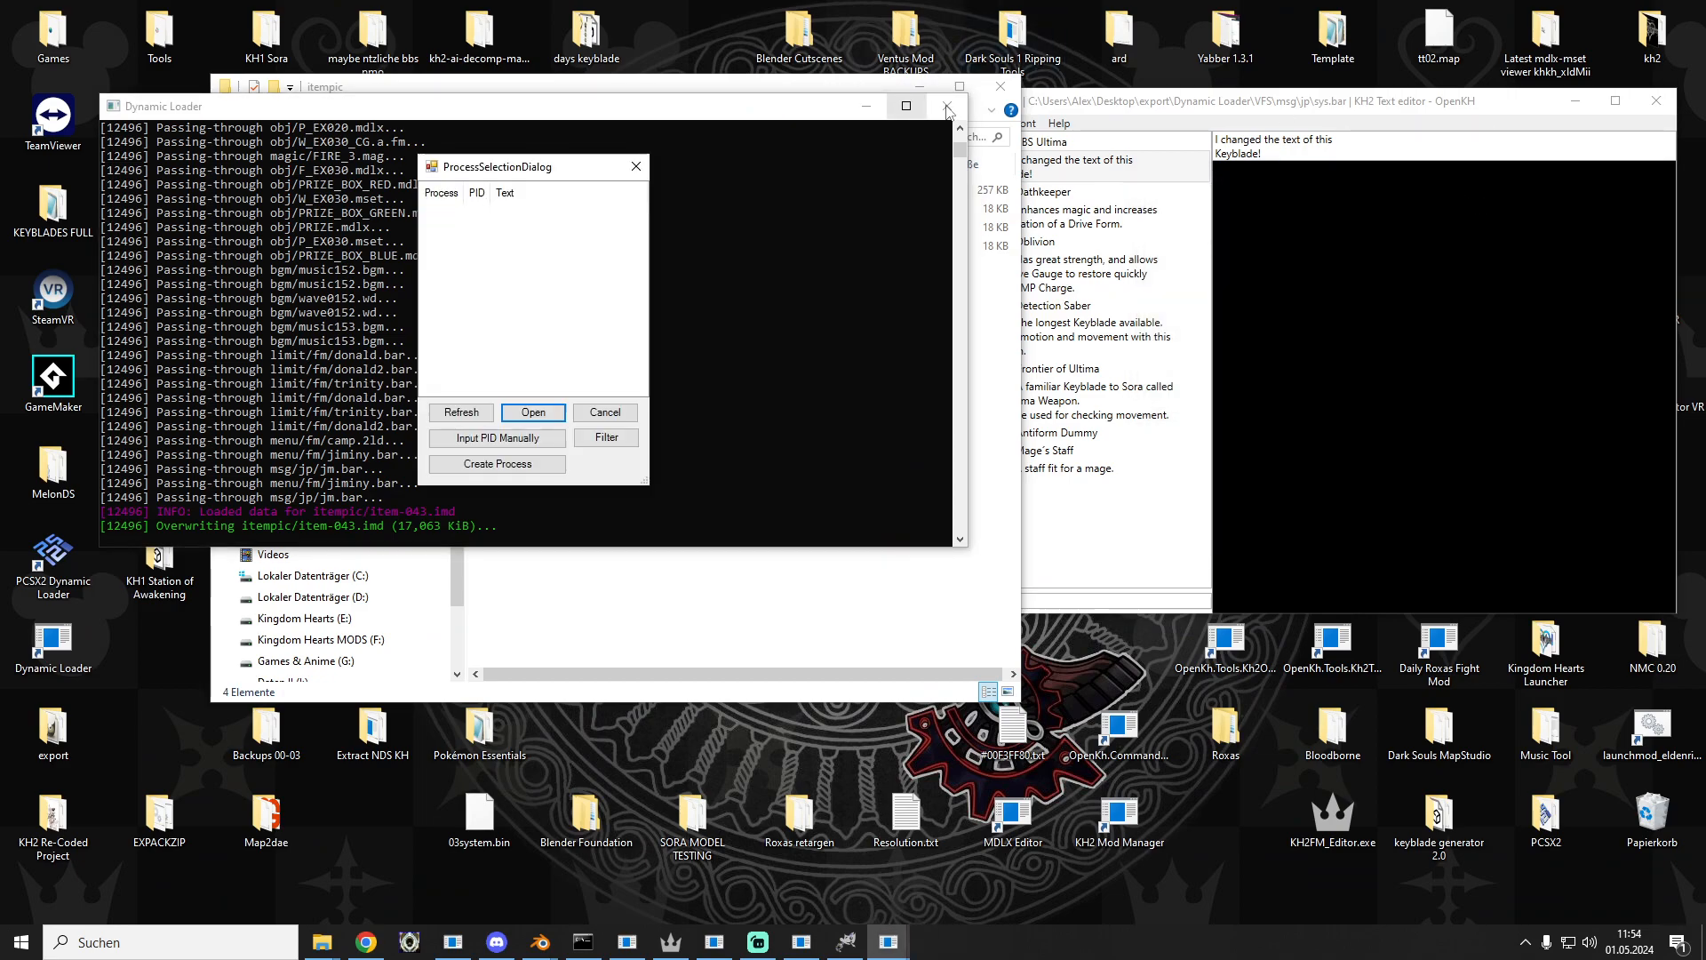
pyautogui.click(634, 168)
pyautogui.click(948, 106)
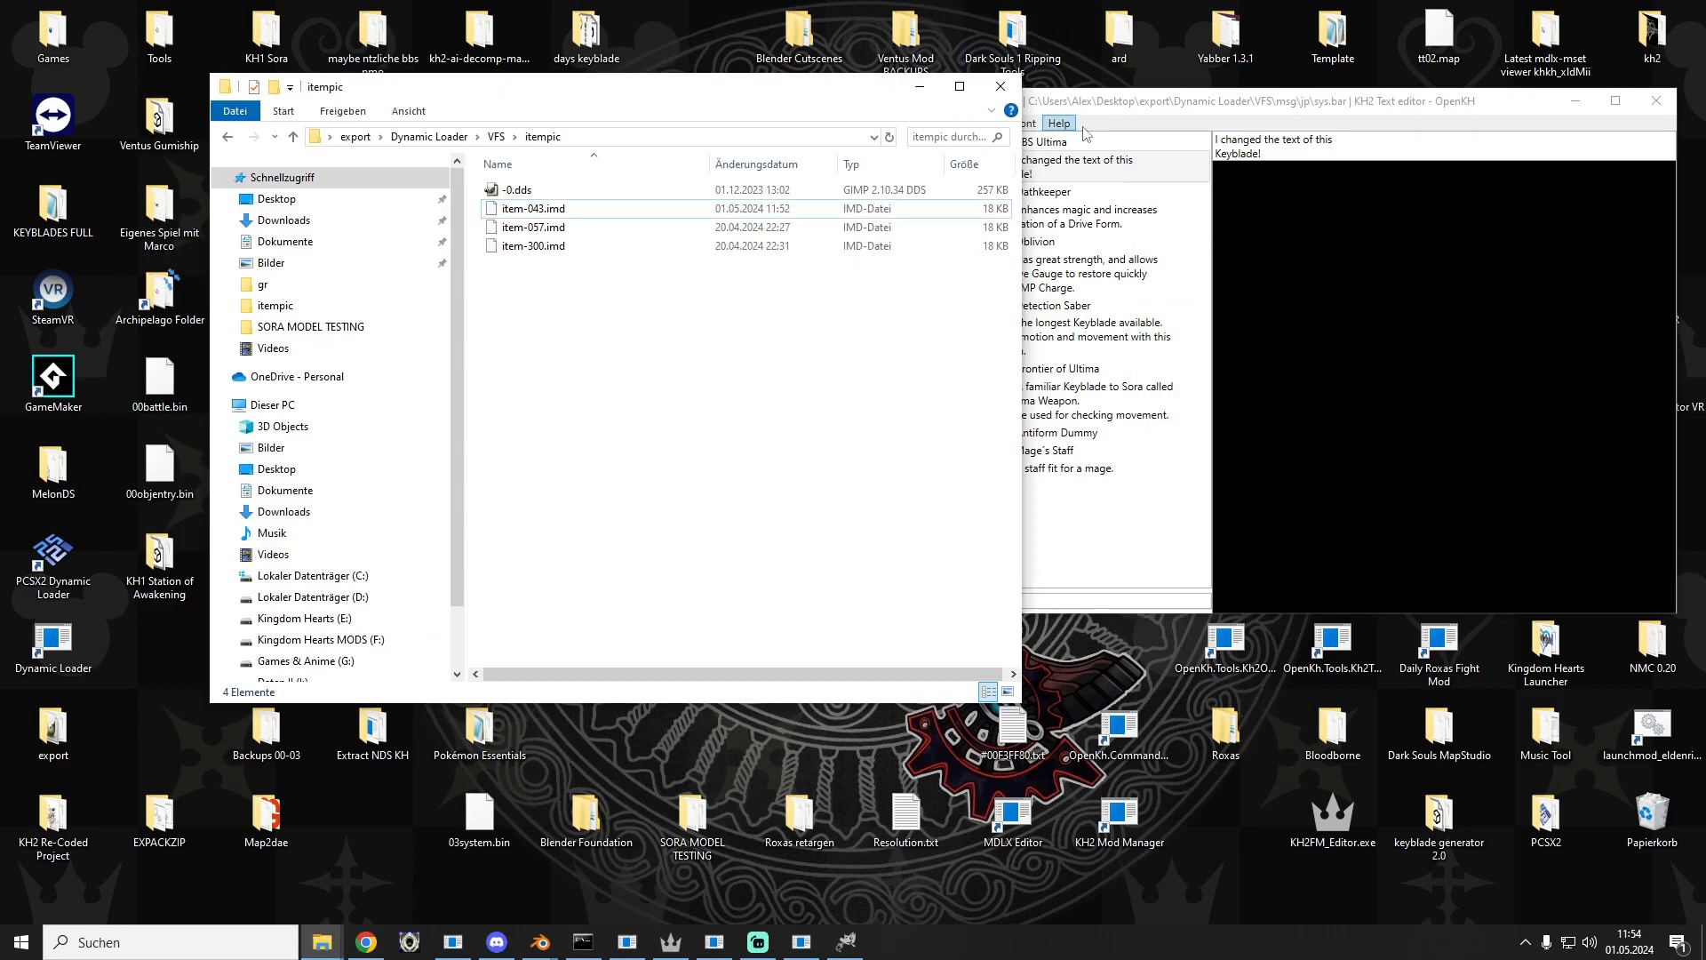
# Step: Bring the KH2 Text editor with sys.bar to the front and close it
pyautogui.click(1114, 107)
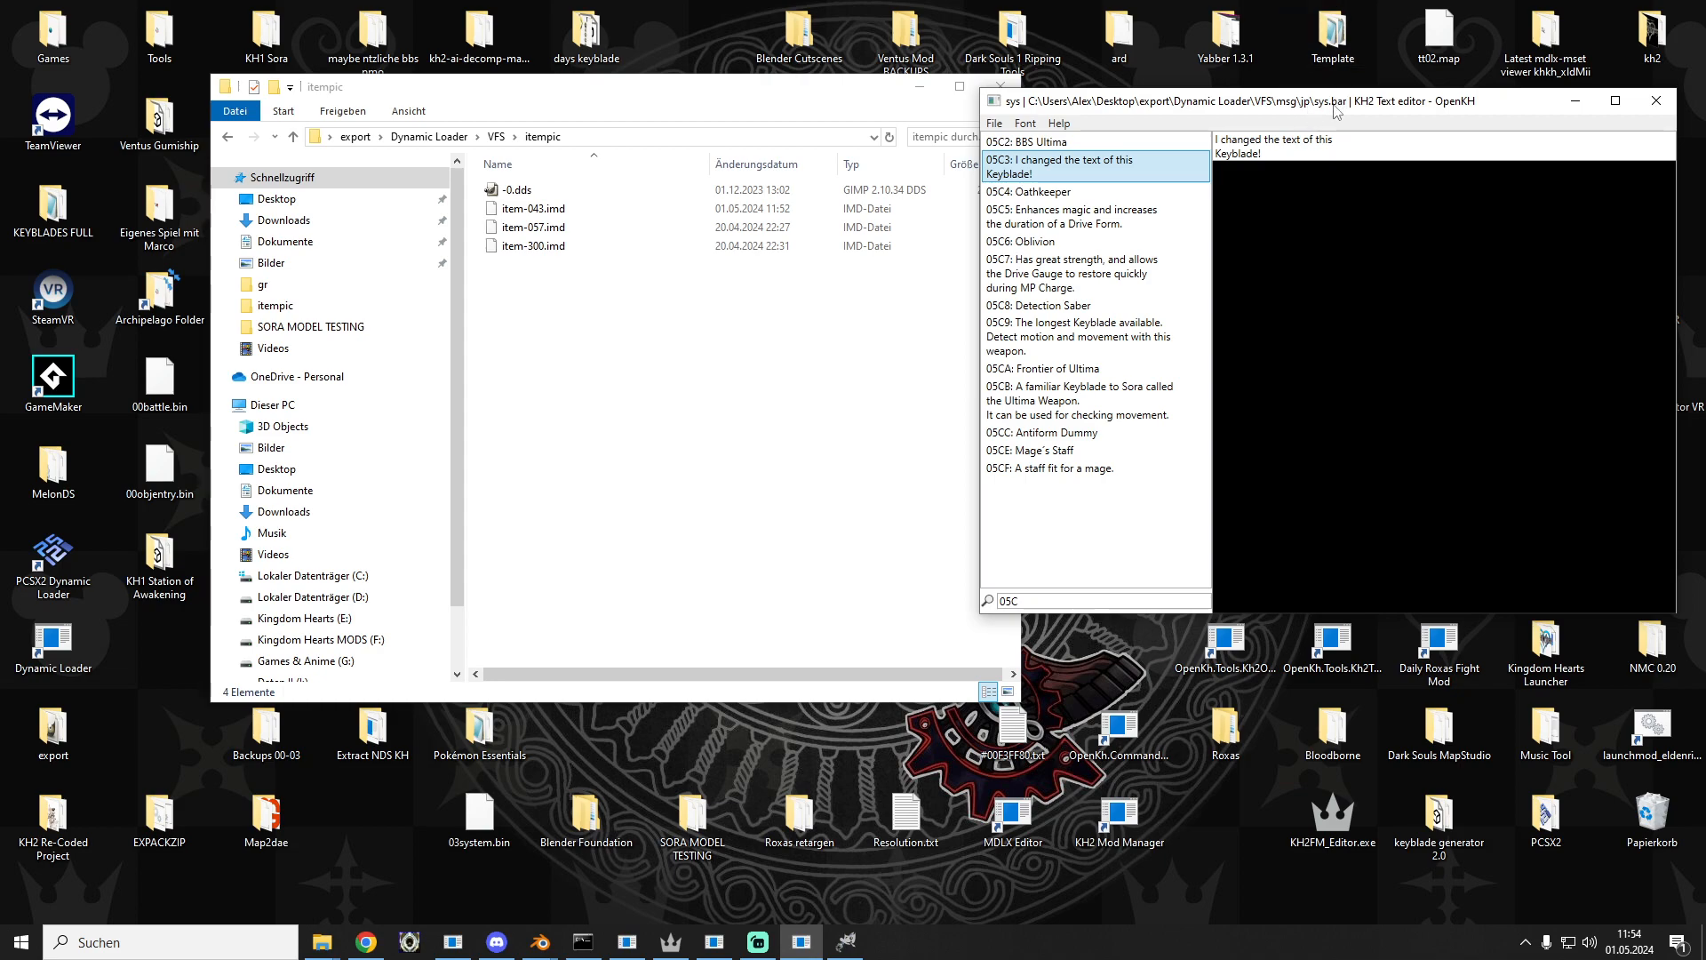
pyautogui.moveTo(1312, 107); pyautogui.dragTo(1142, 167)
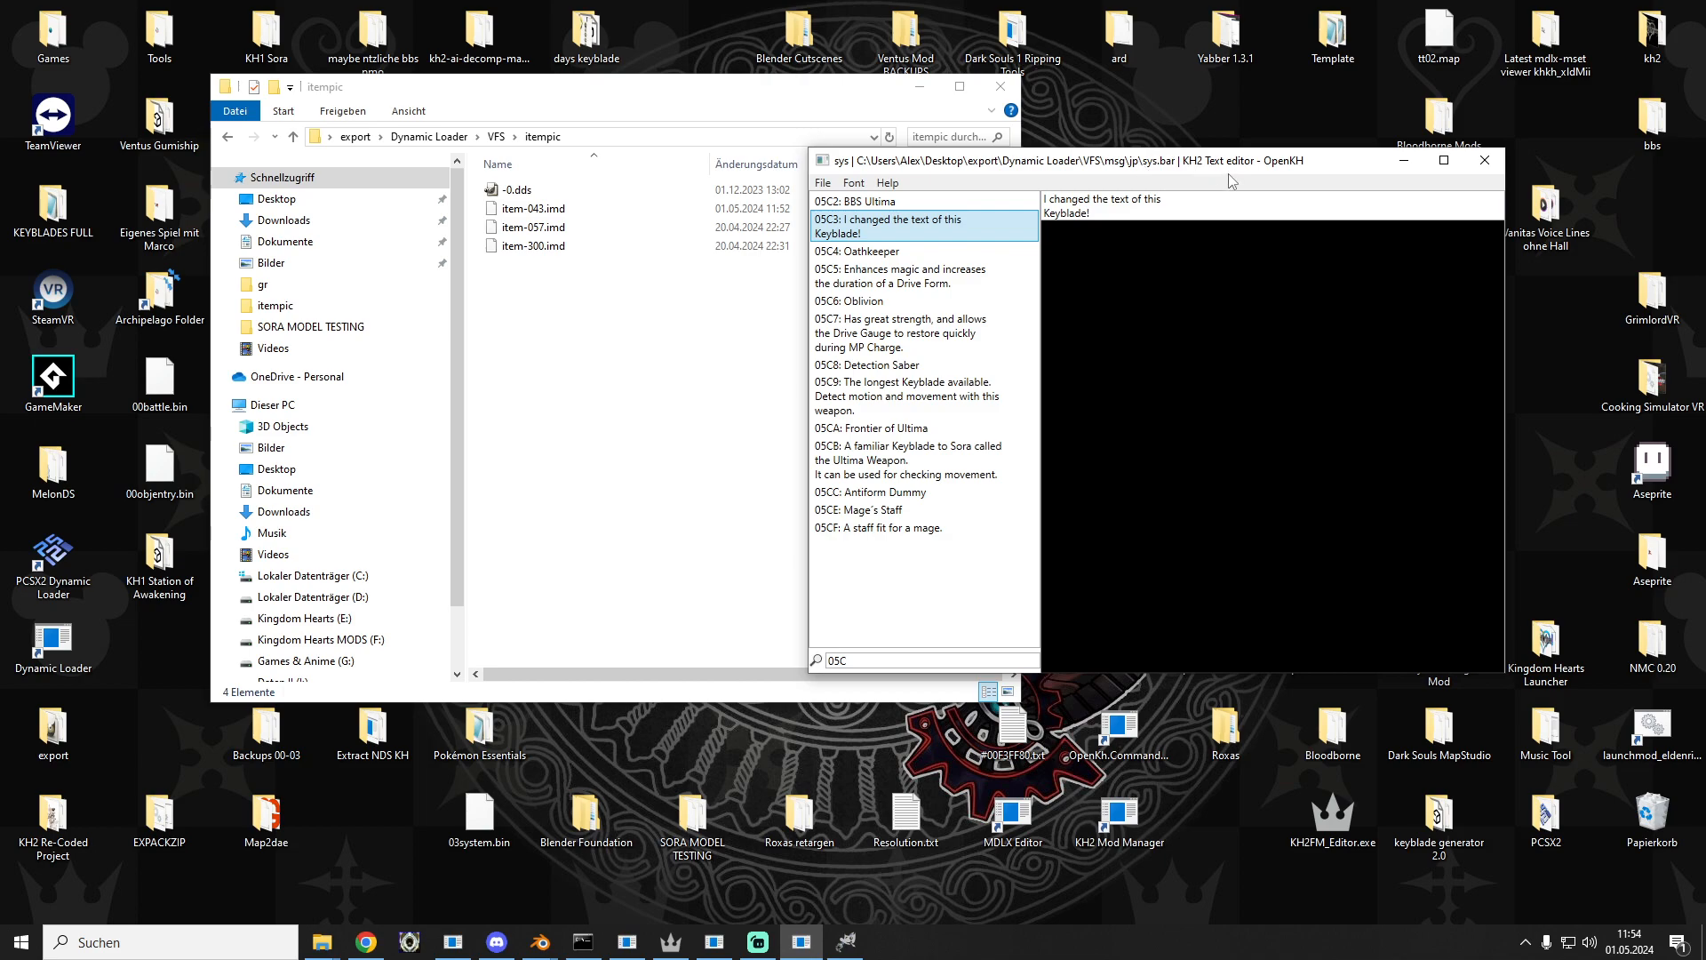
pyautogui.click(1486, 163)
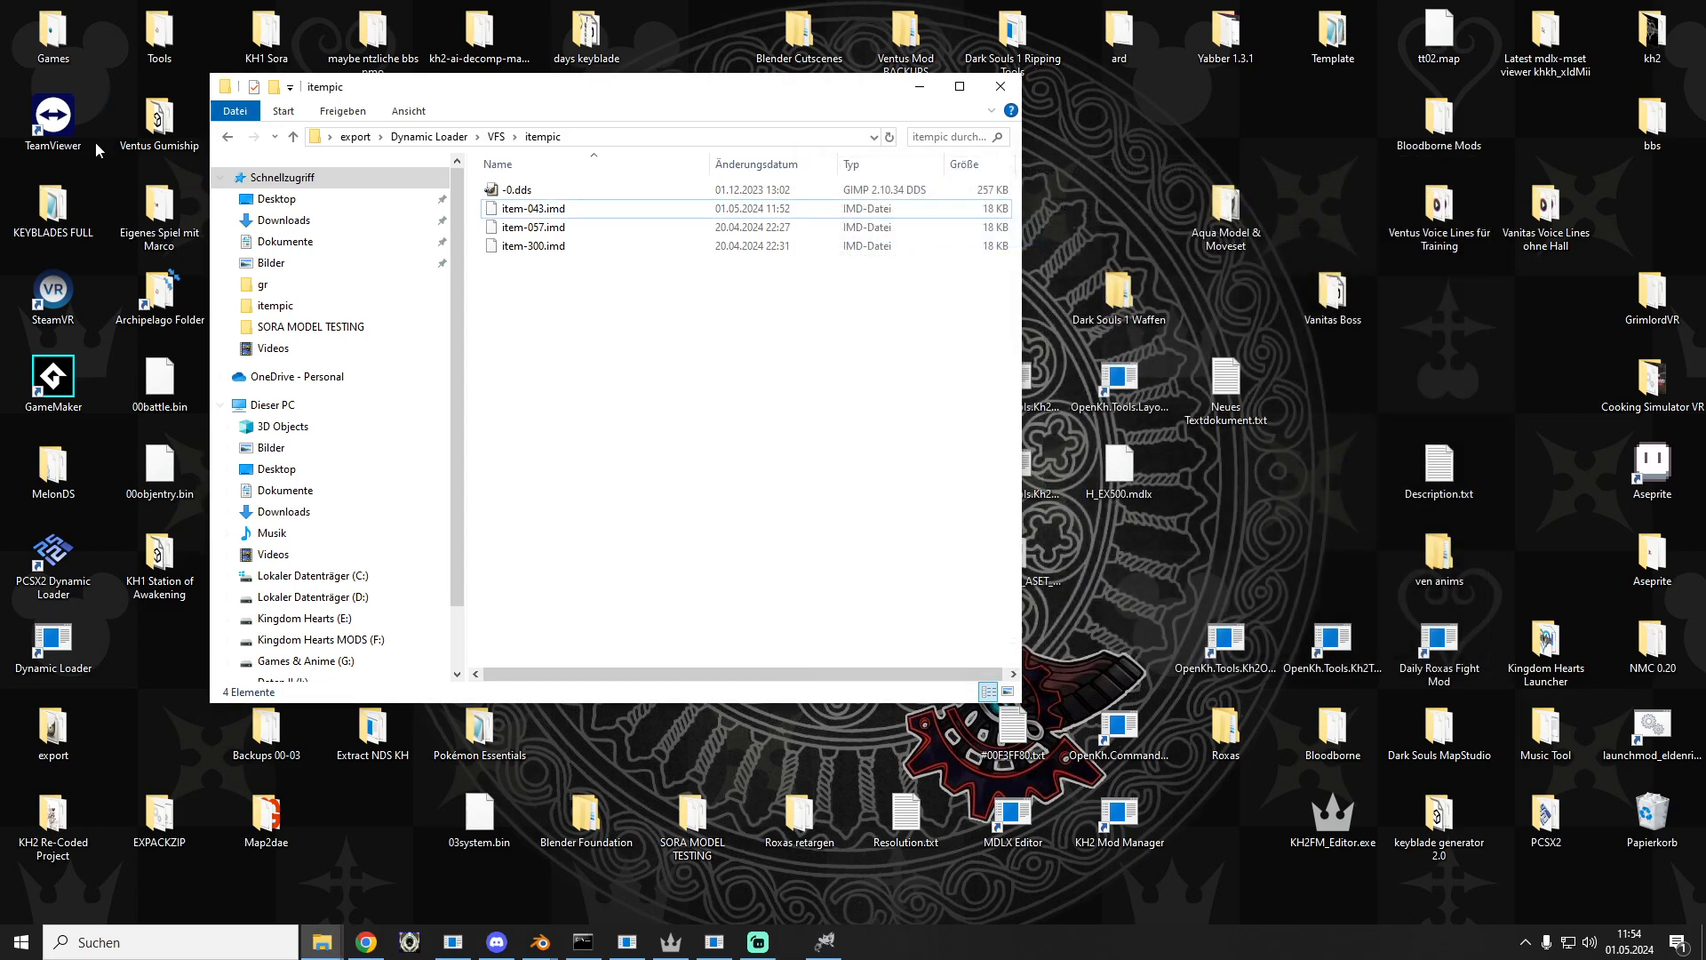
# Step: Copy 03system.bin from the Dynamic Loader VFS folder into openkh\mod\kh2, granting administrator permission
pyautogui.click(227, 136)
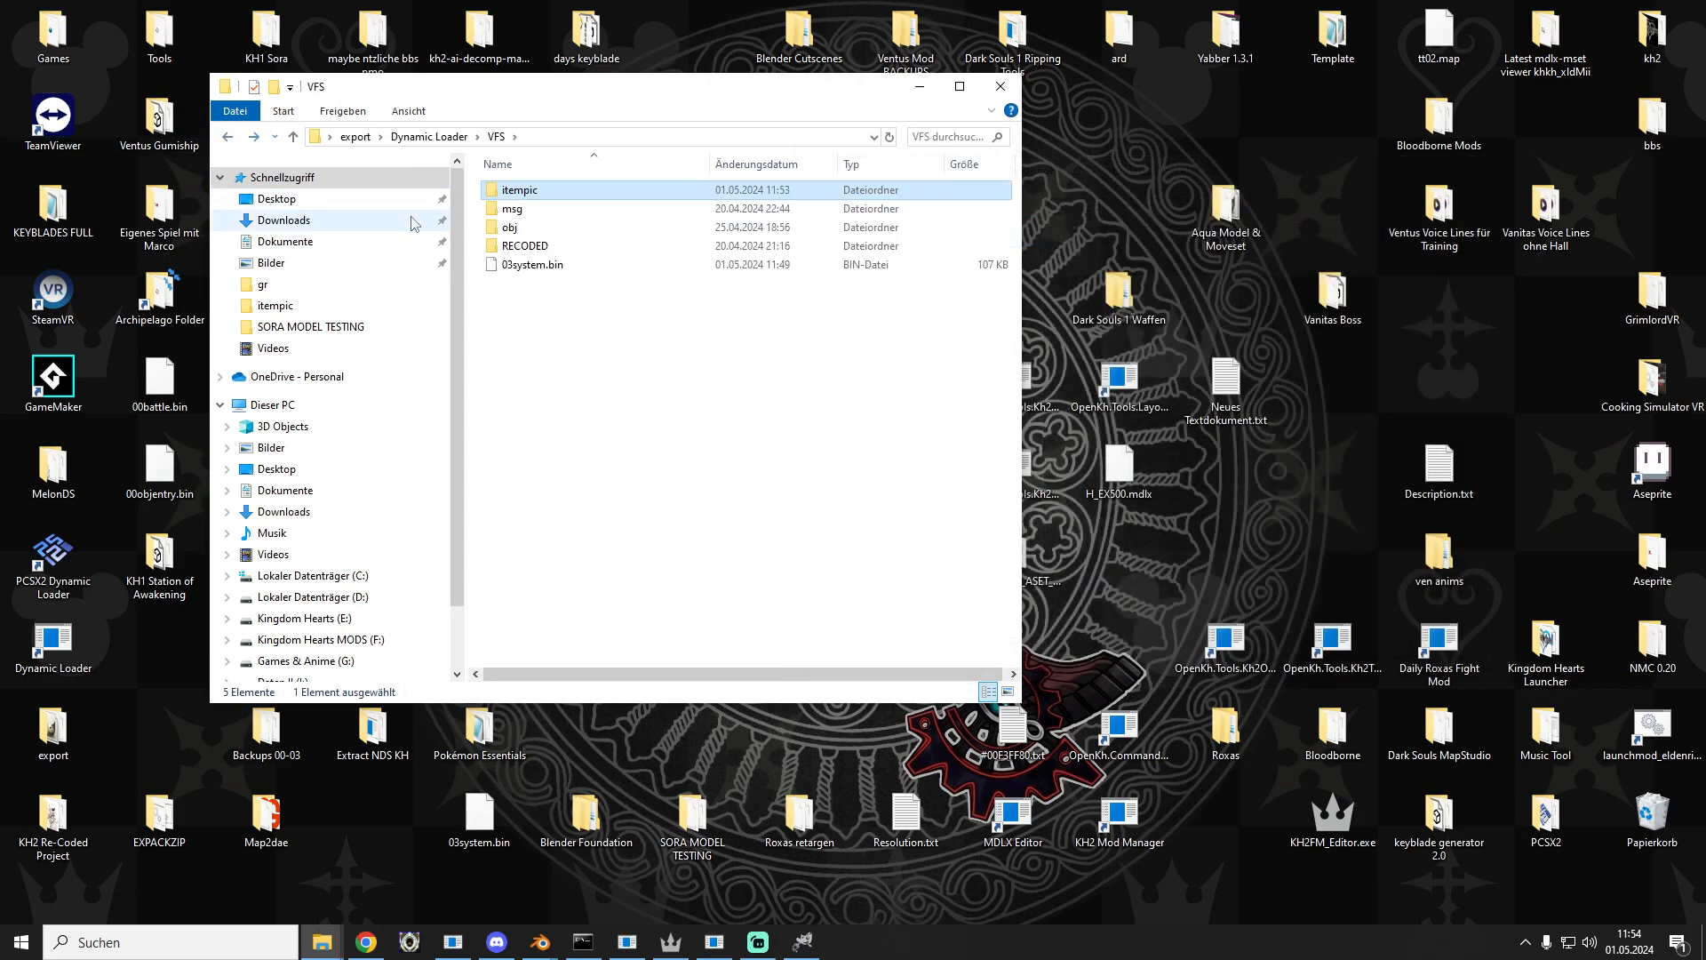
pyautogui.rightClick(538, 265)
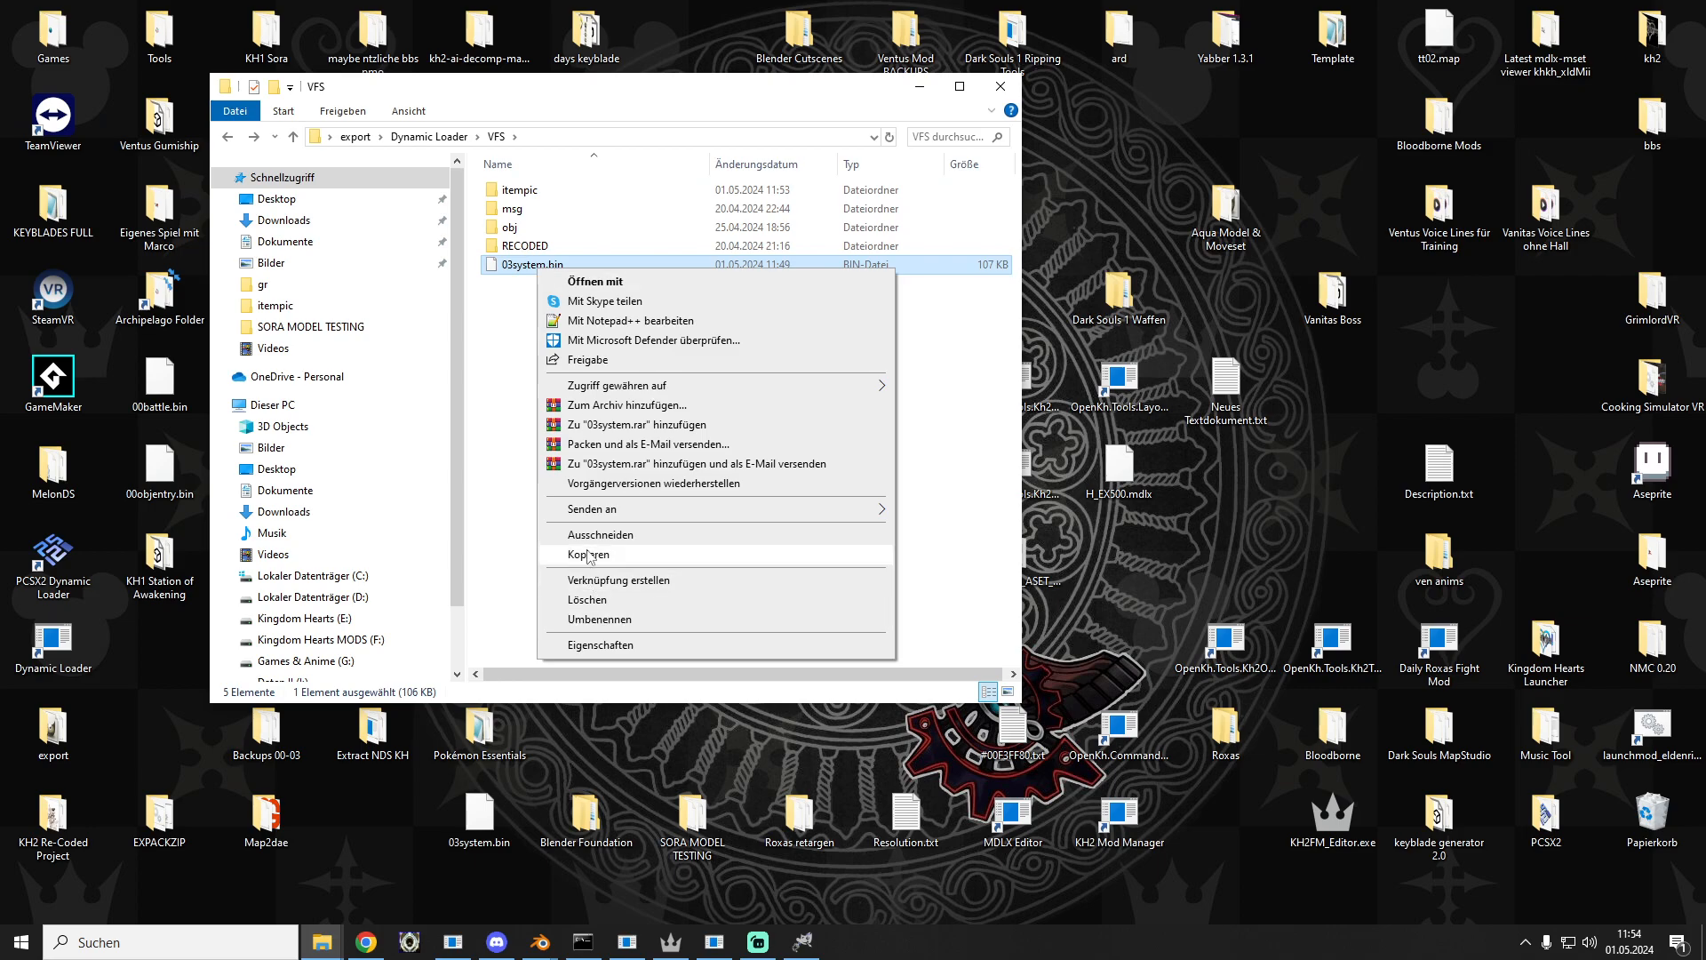
pyautogui.click(586, 555)
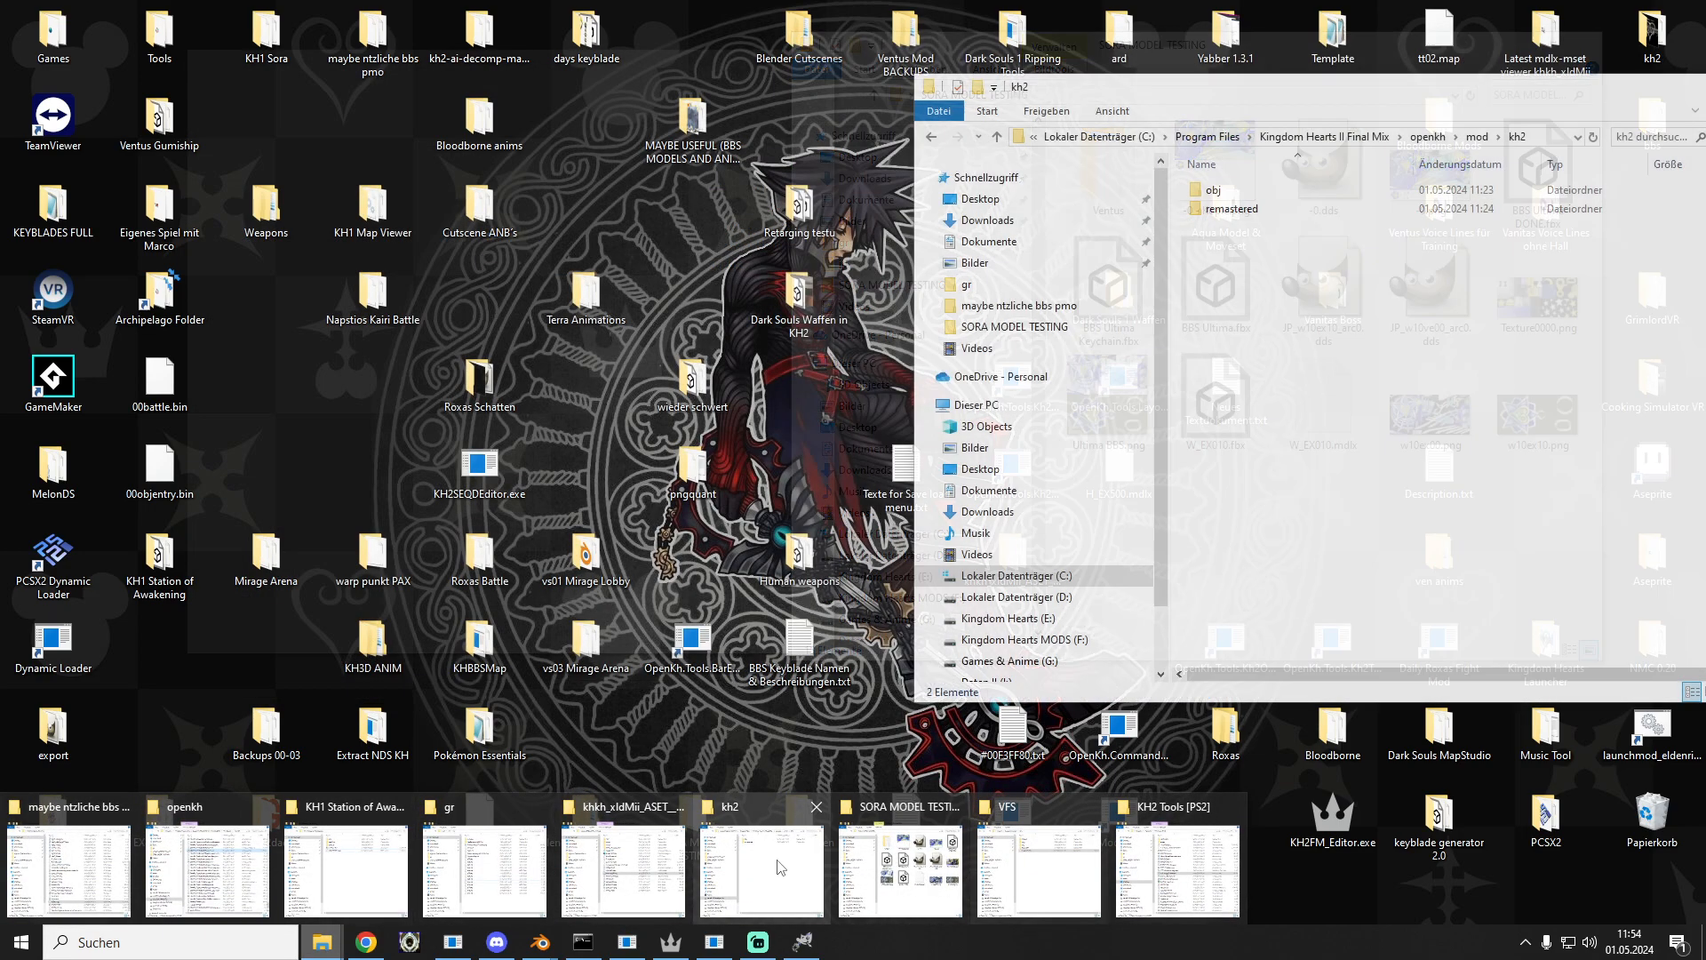
pyautogui.click(773, 867)
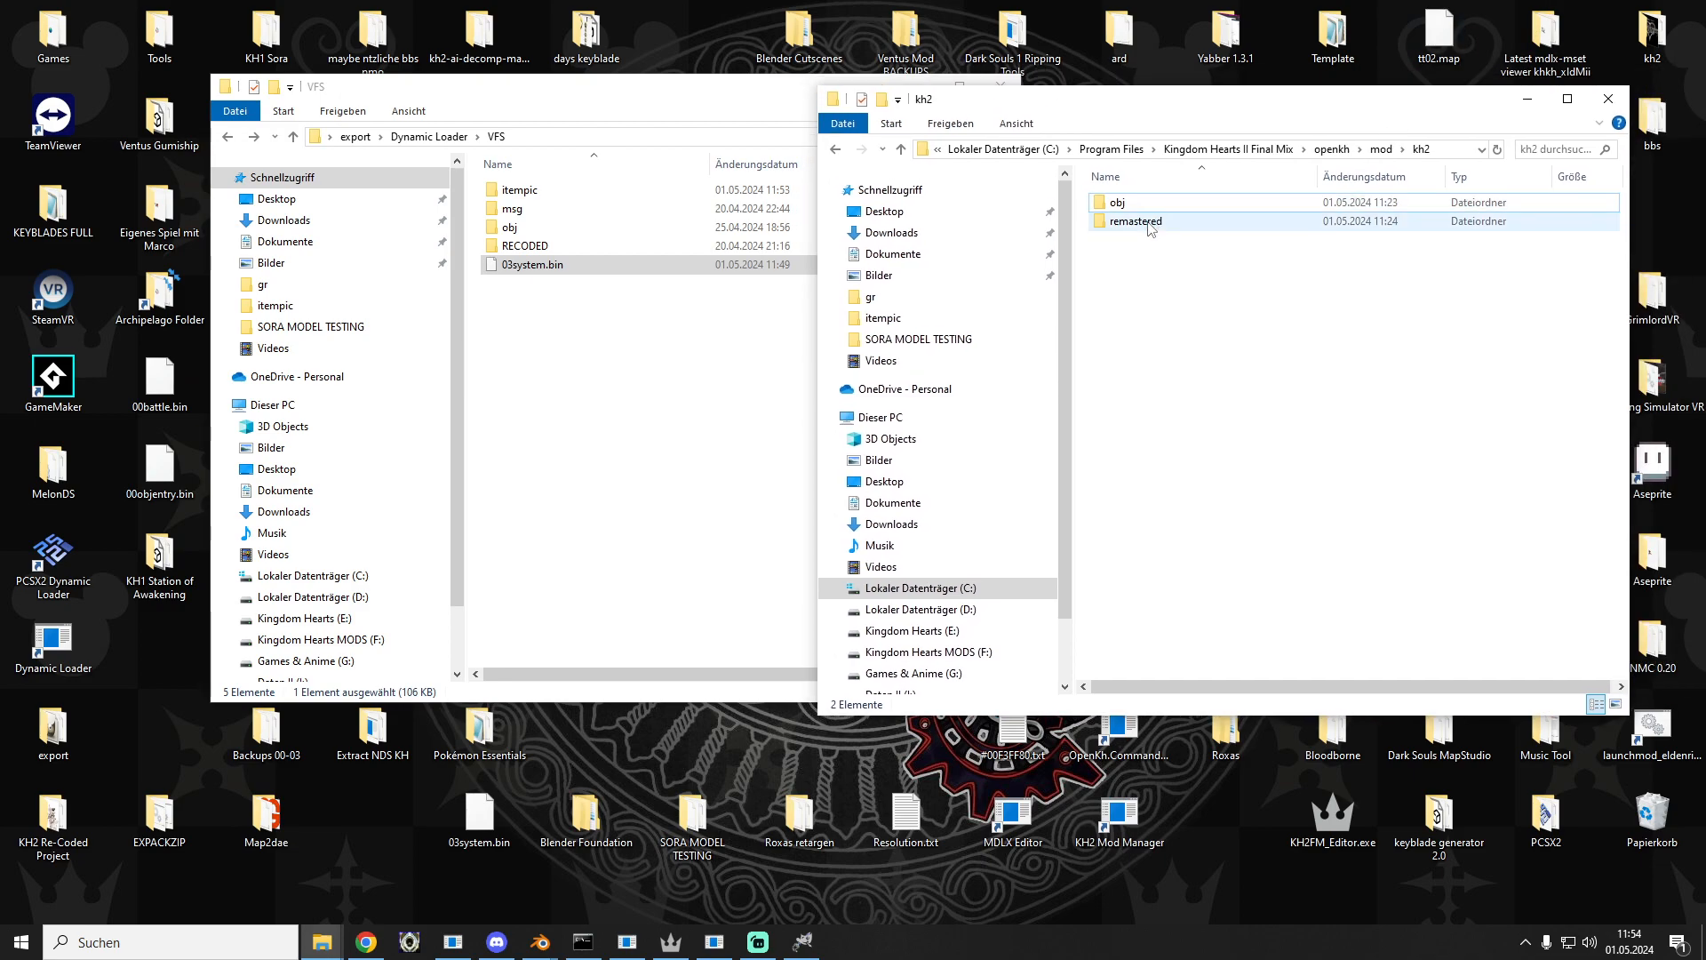
pyautogui.rightClick(1163, 289)
pyautogui.click(1213, 410)
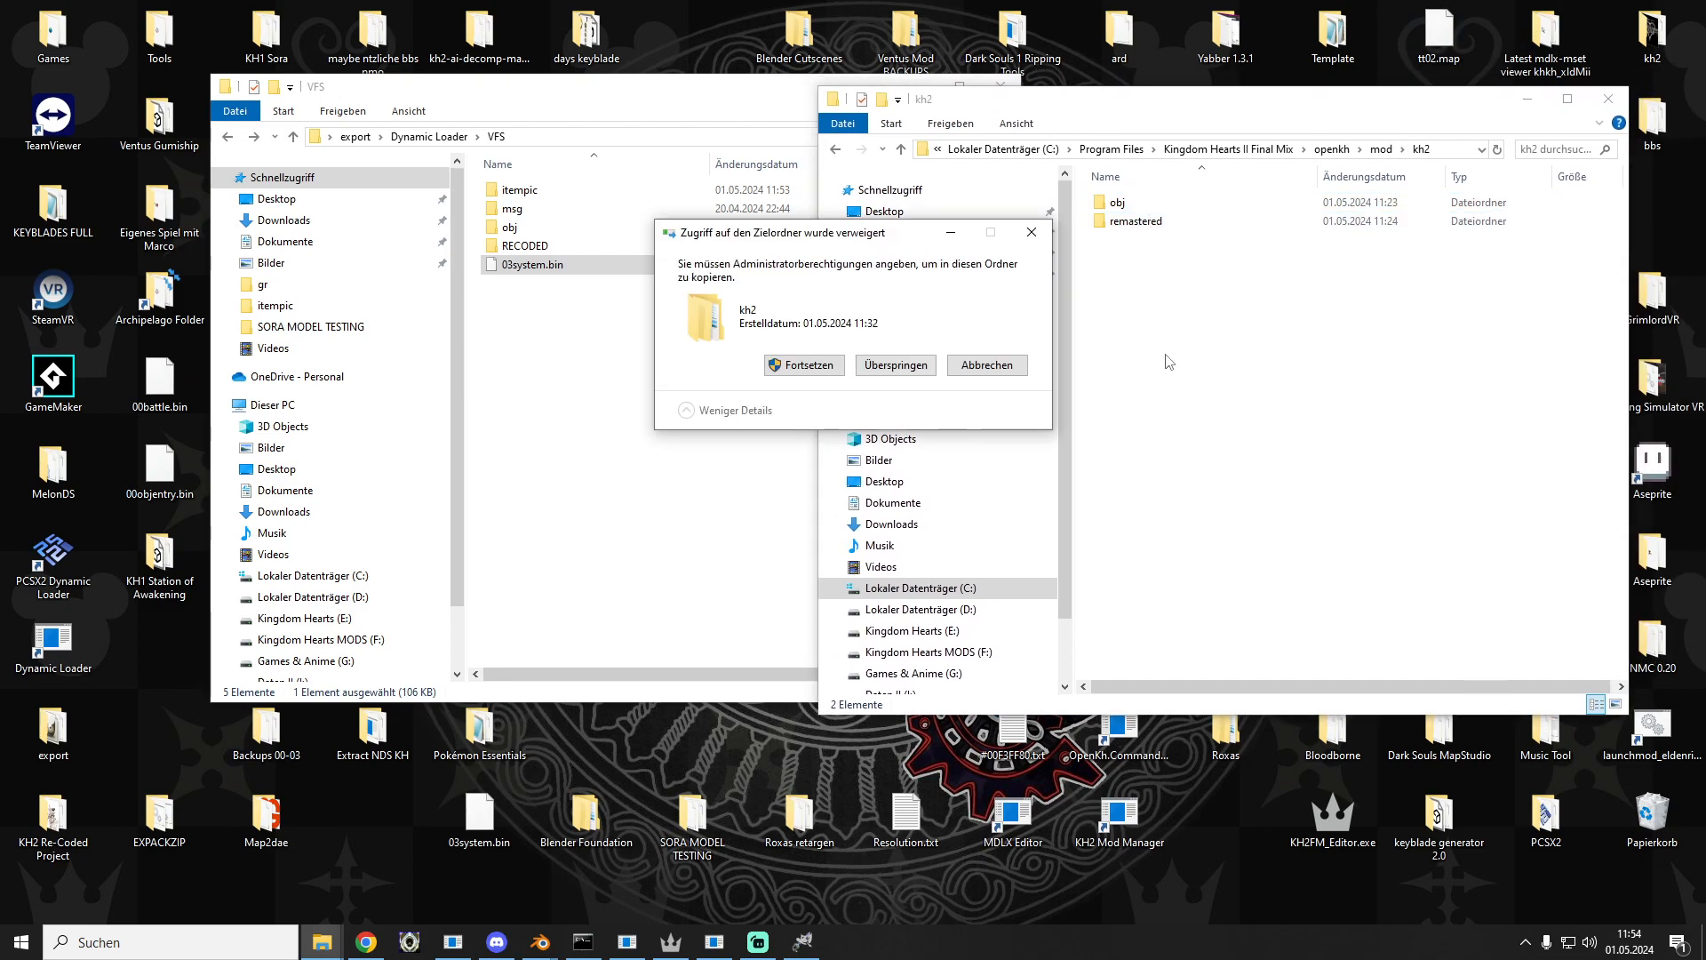
pyautogui.click(799, 372)
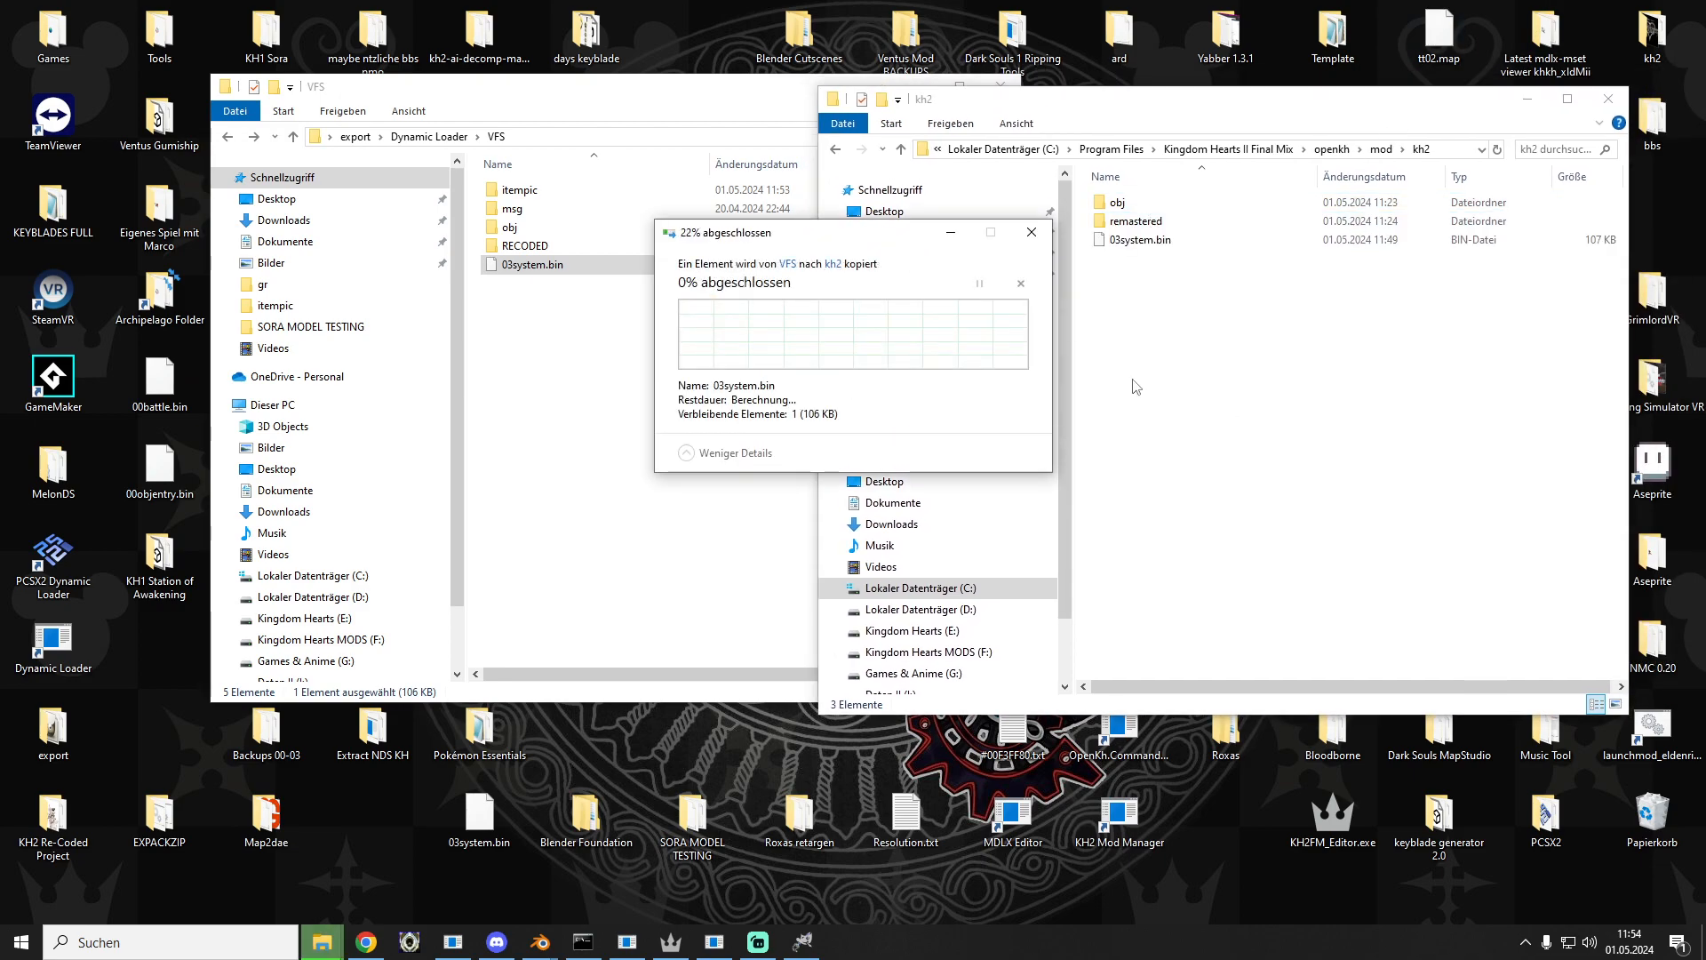
# Step: Copy the msg folder from VFS into openkh\mod\kh2 with administrator permission
pyautogui.click(526, 212)
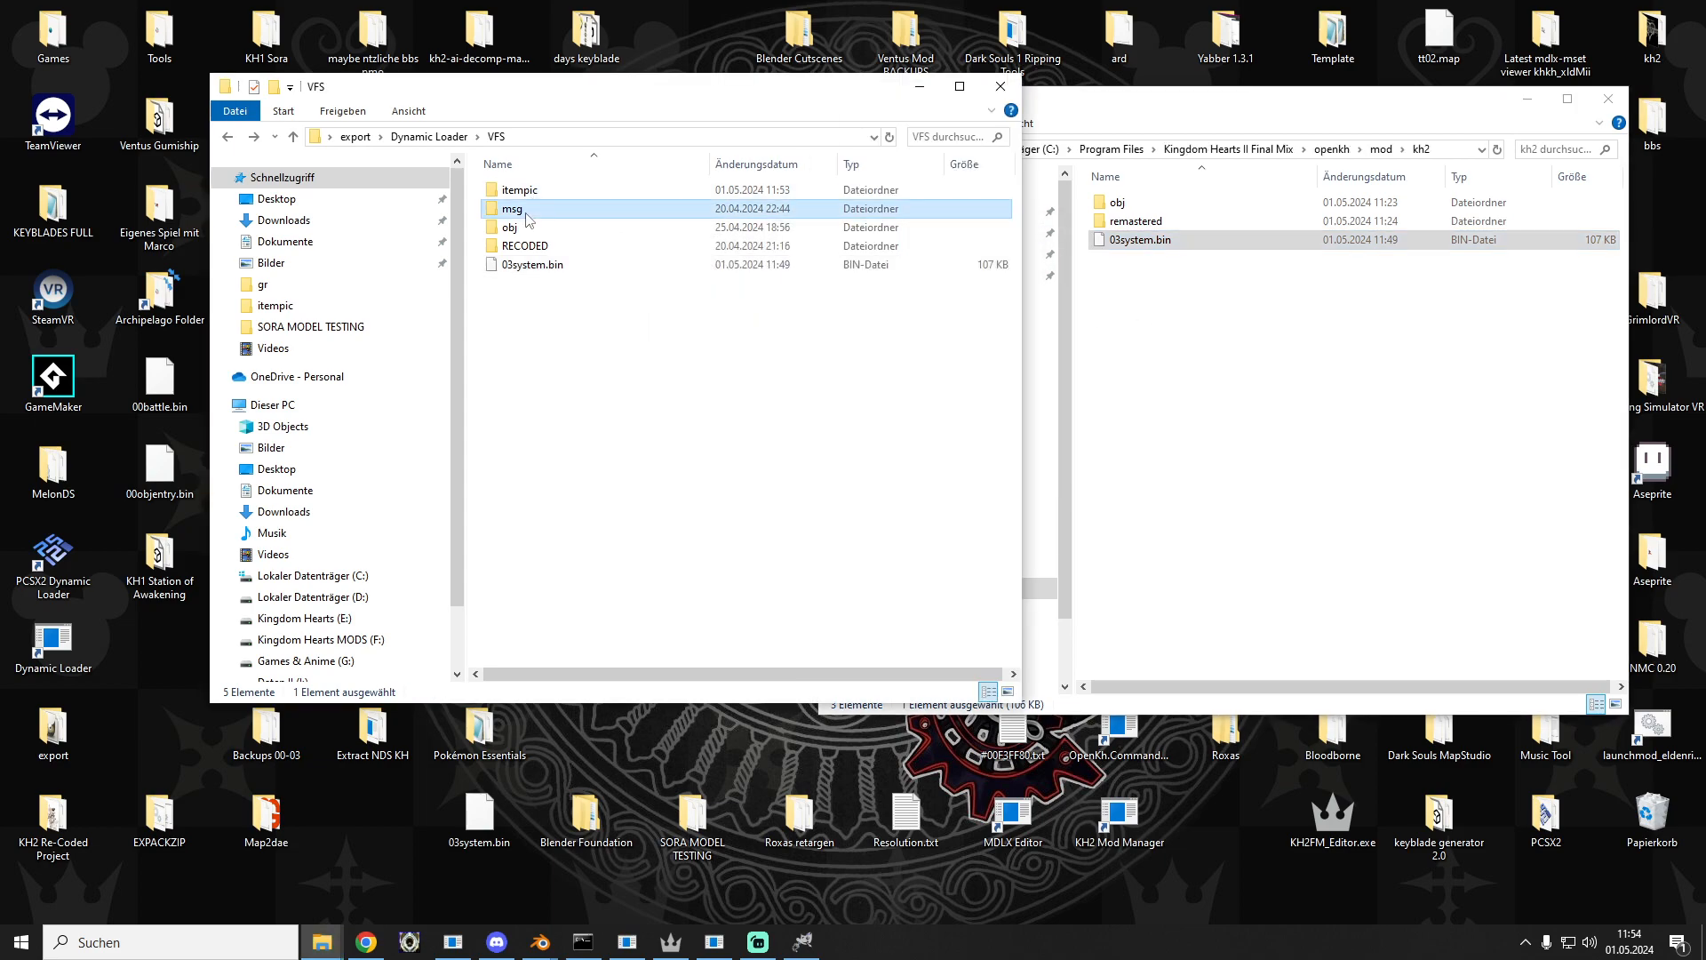
pyautogui.click(1196, 278)
pyautogui.hotkey('ctrl', 'v')
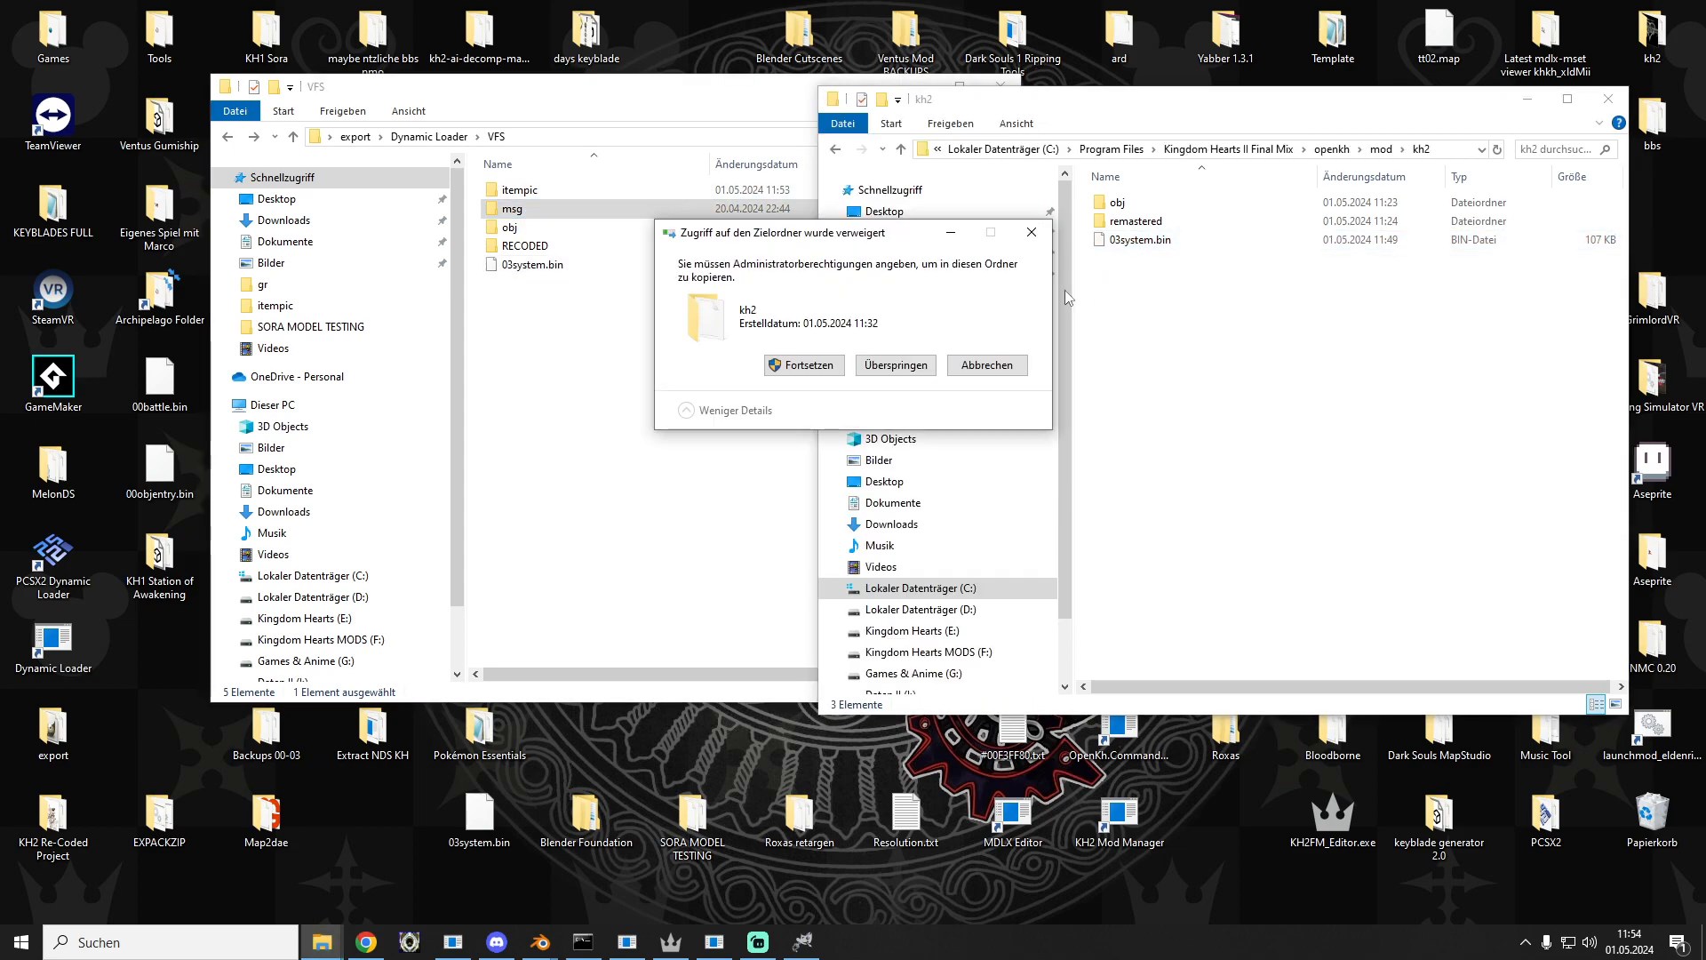
pyautogui.click(812, 365)
# Step: Rename the jp folder inside the copied msg folder to gr, check its contents and return to kh2
pyautogui.doubleClick(1111, 204)
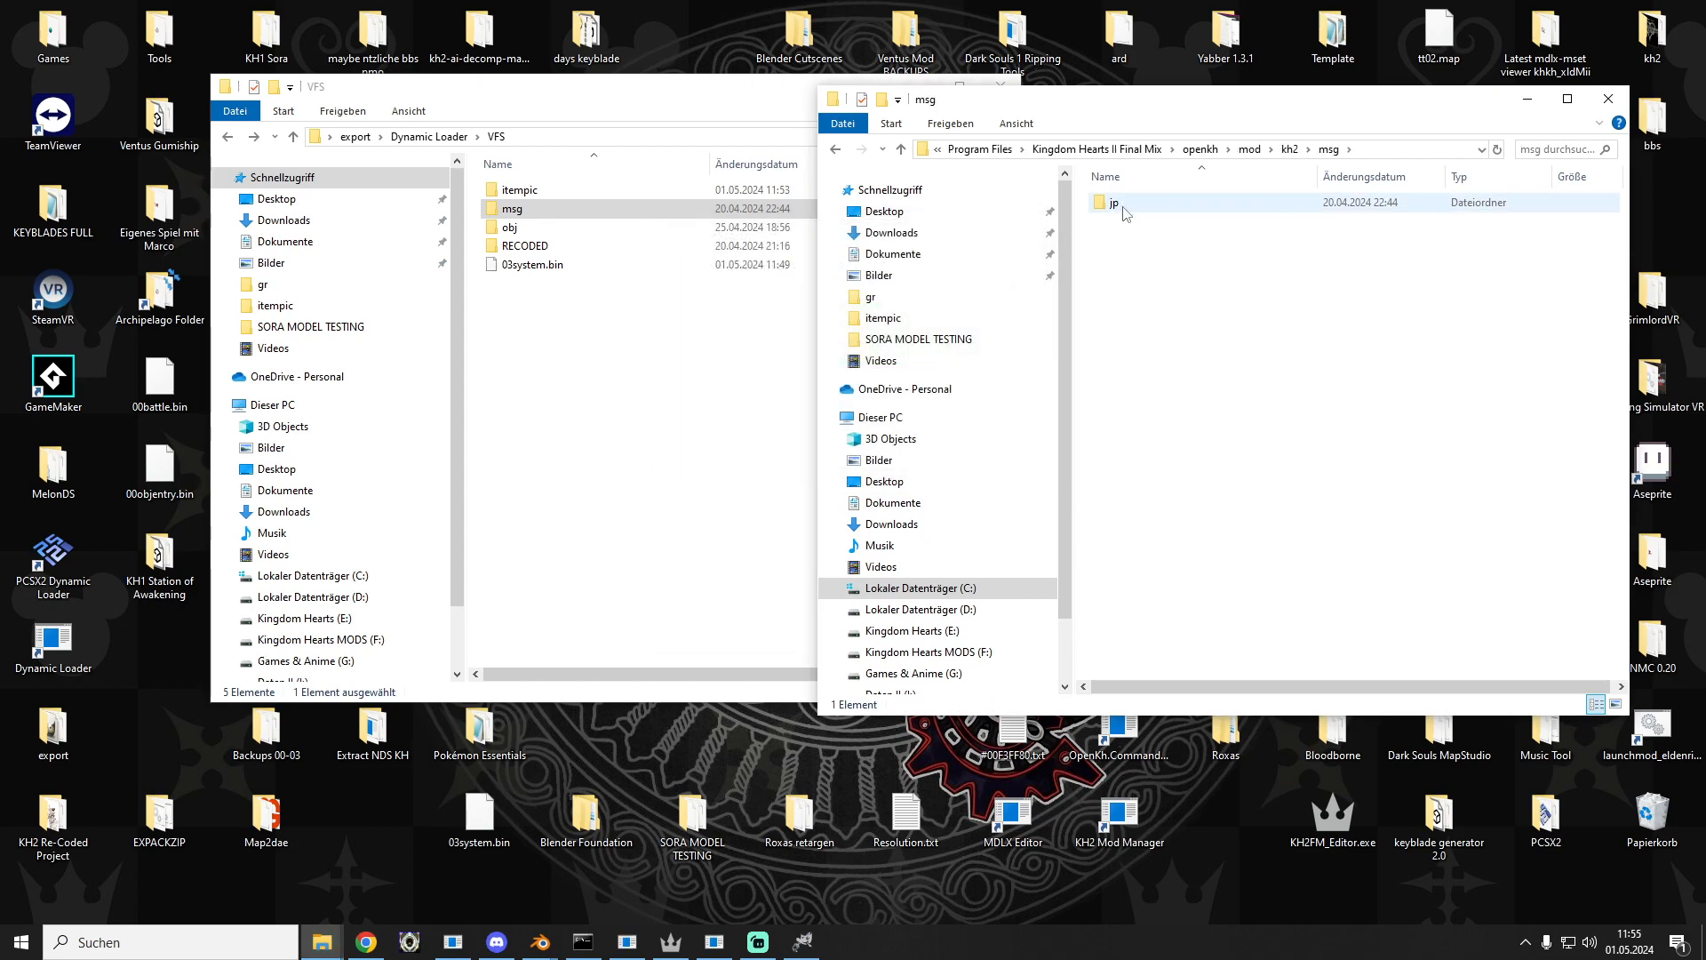
pyautogui.click(1107, 206)
pyautogui.press('F2')
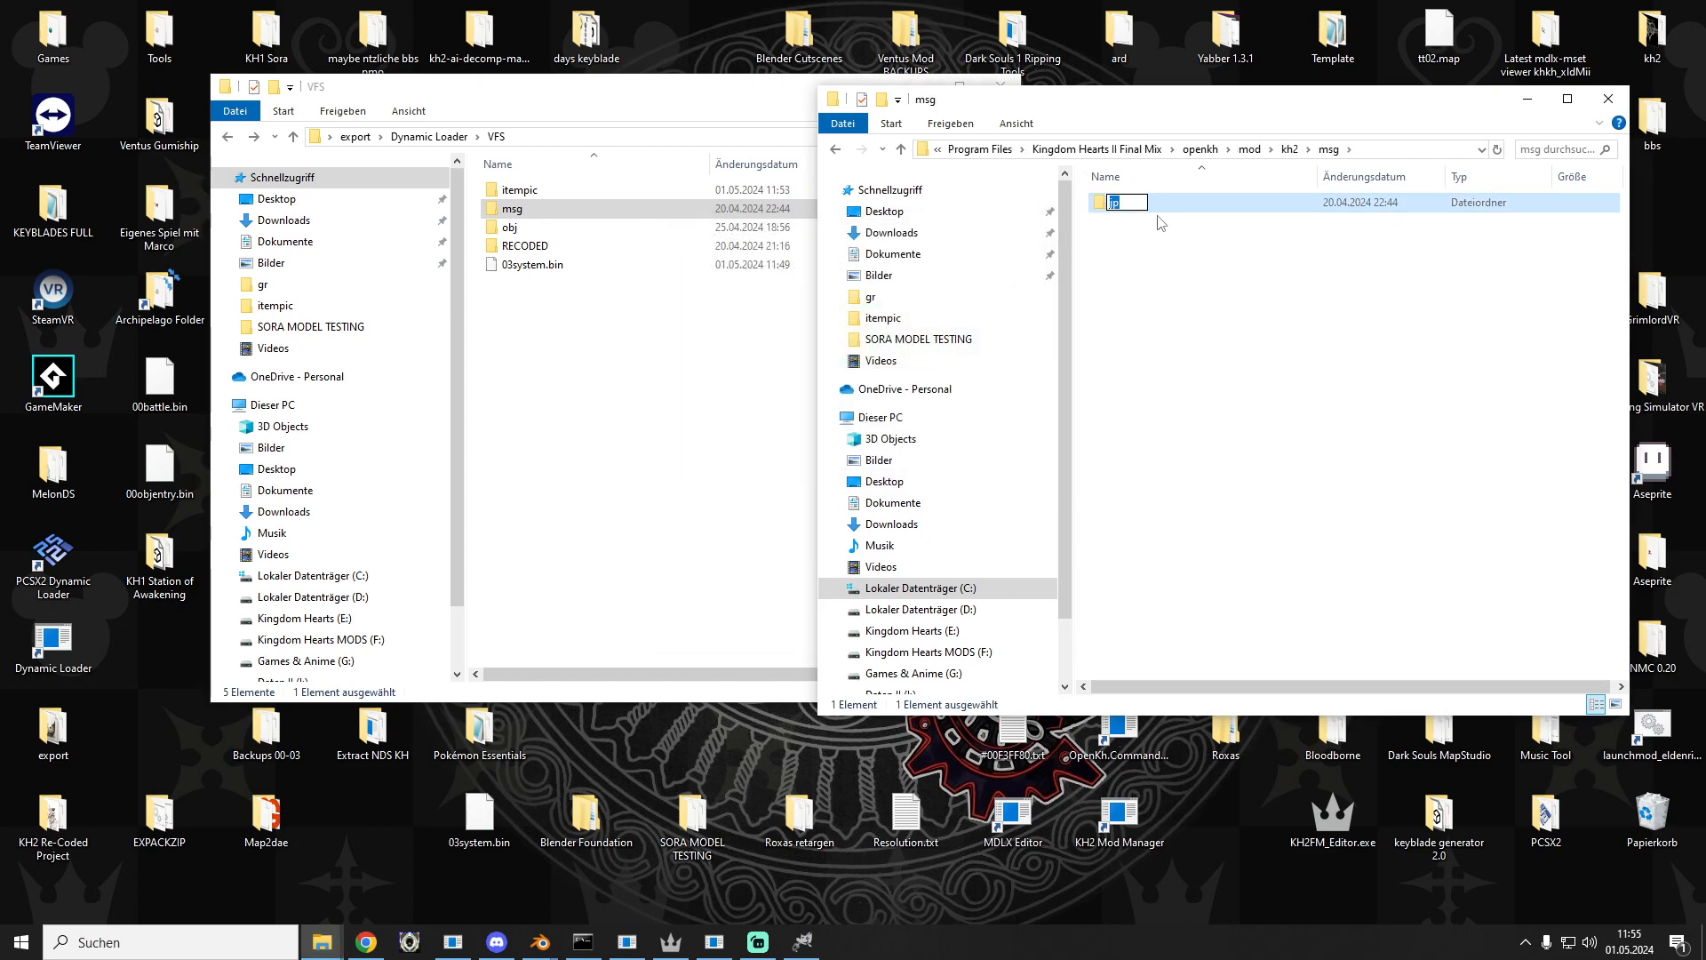
pyautogui.write('us')
pyautogui.press('Return')
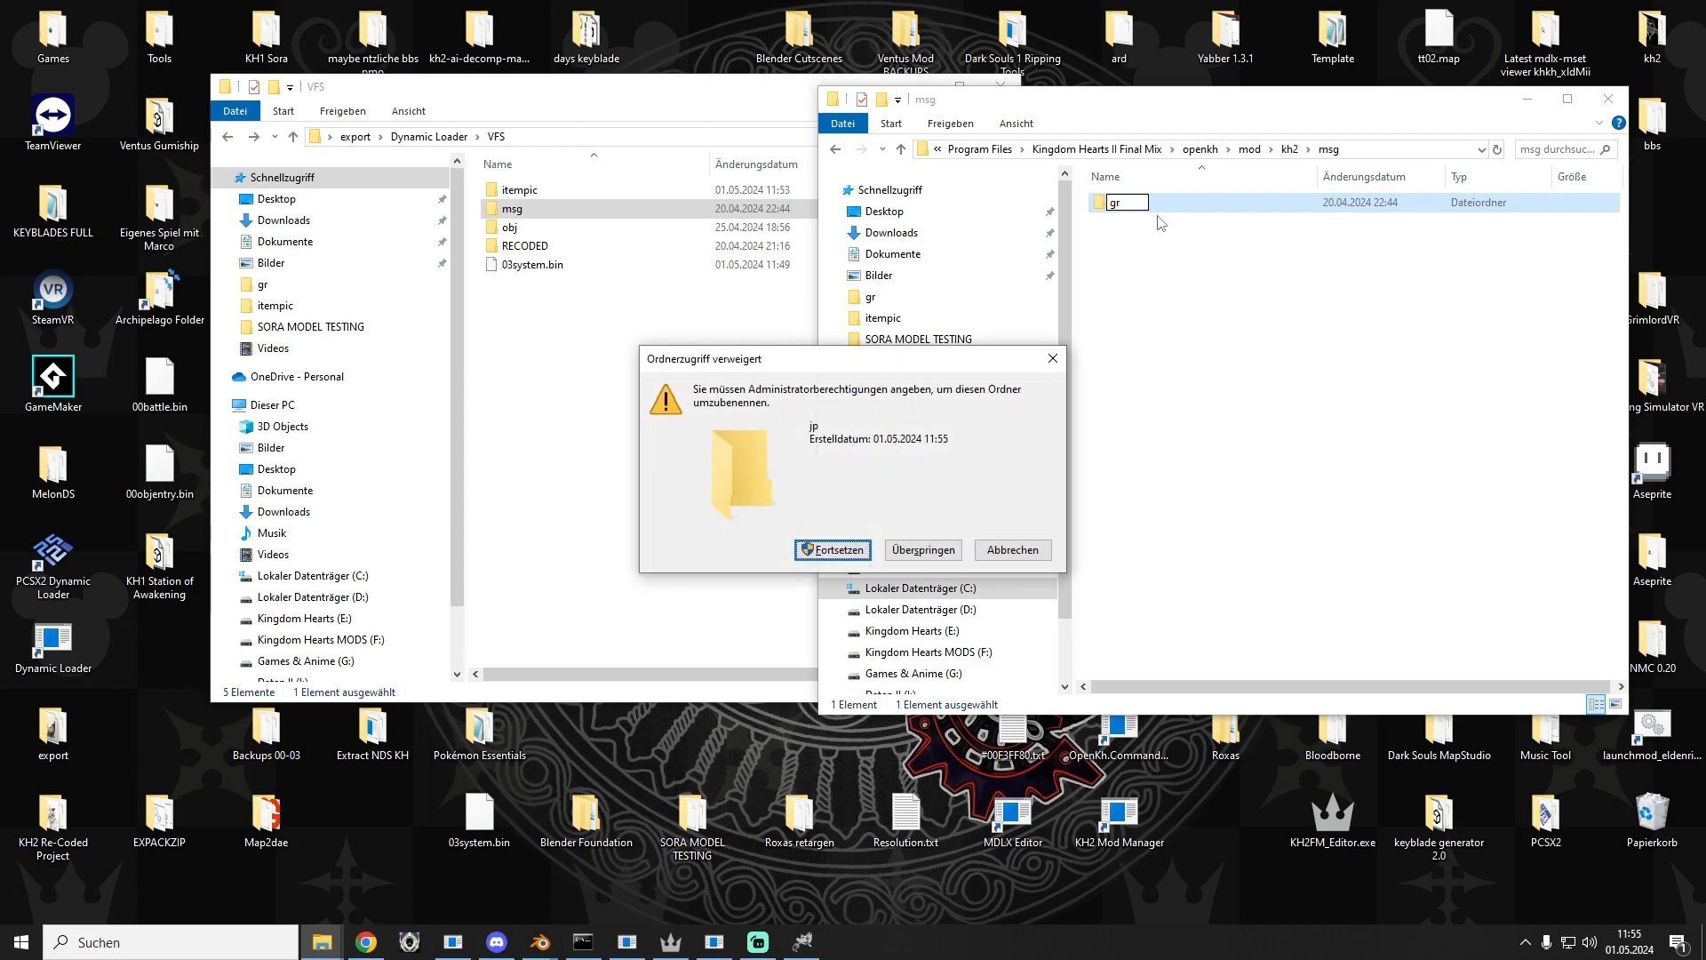
pyautogui.press('Return')
pyautogui.doubleClick(1117, 203)
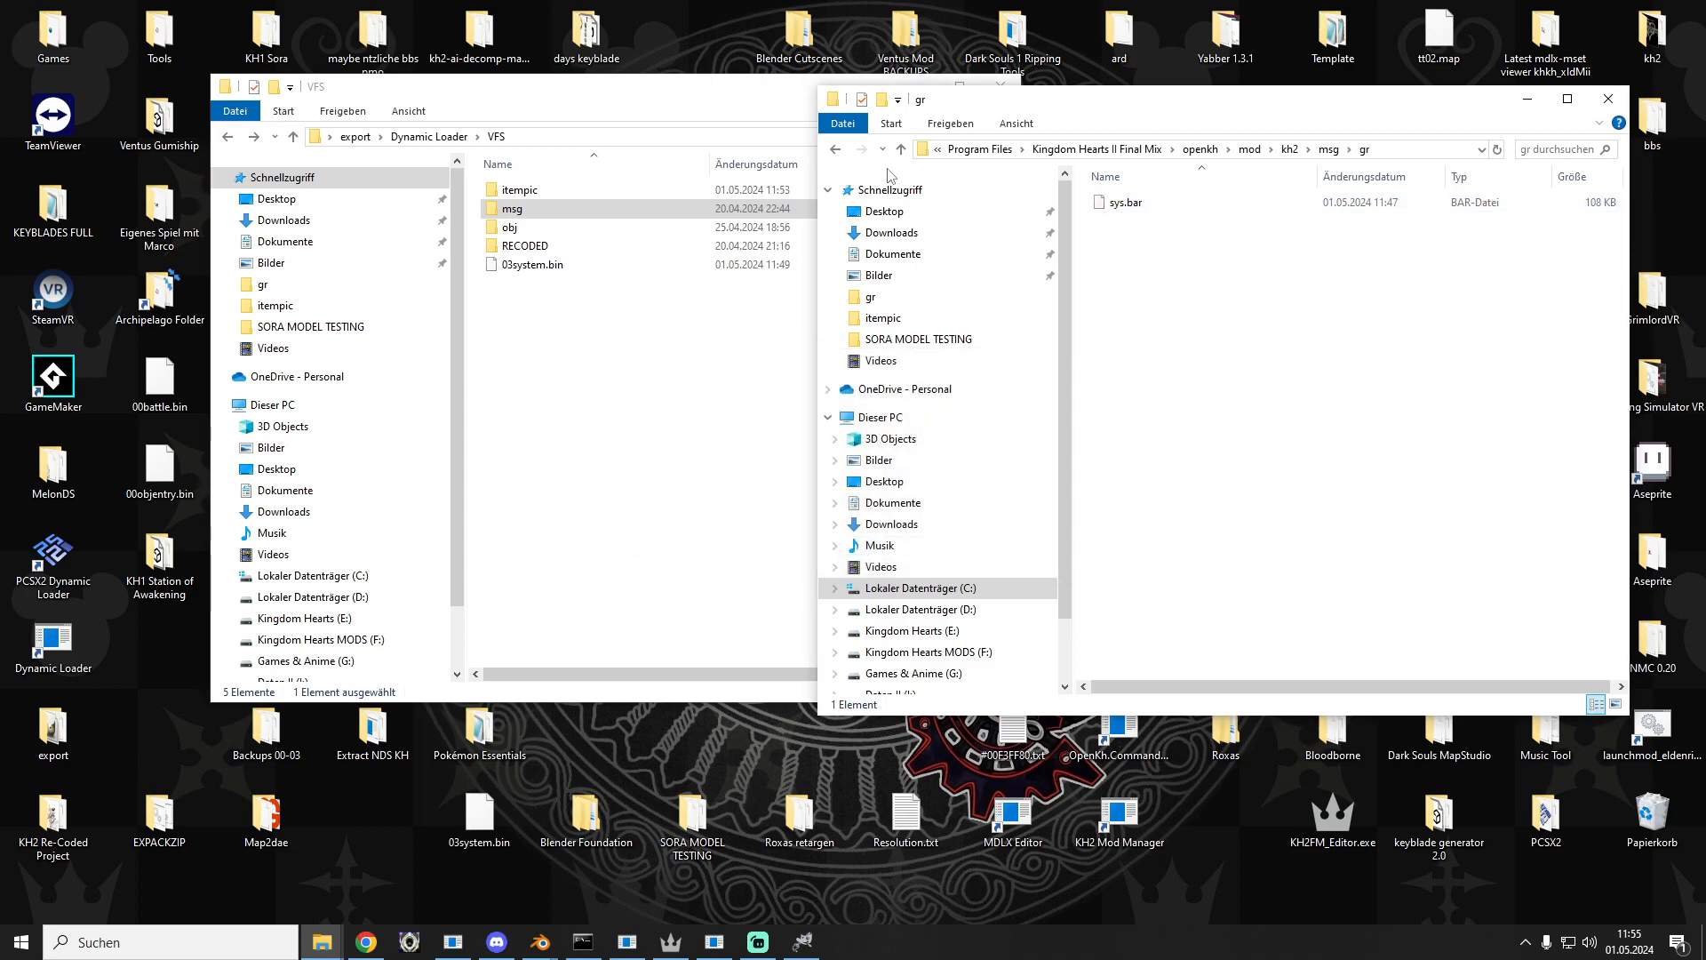
pyautogui.click(835, 150)
pyautogui.click(835, 150)
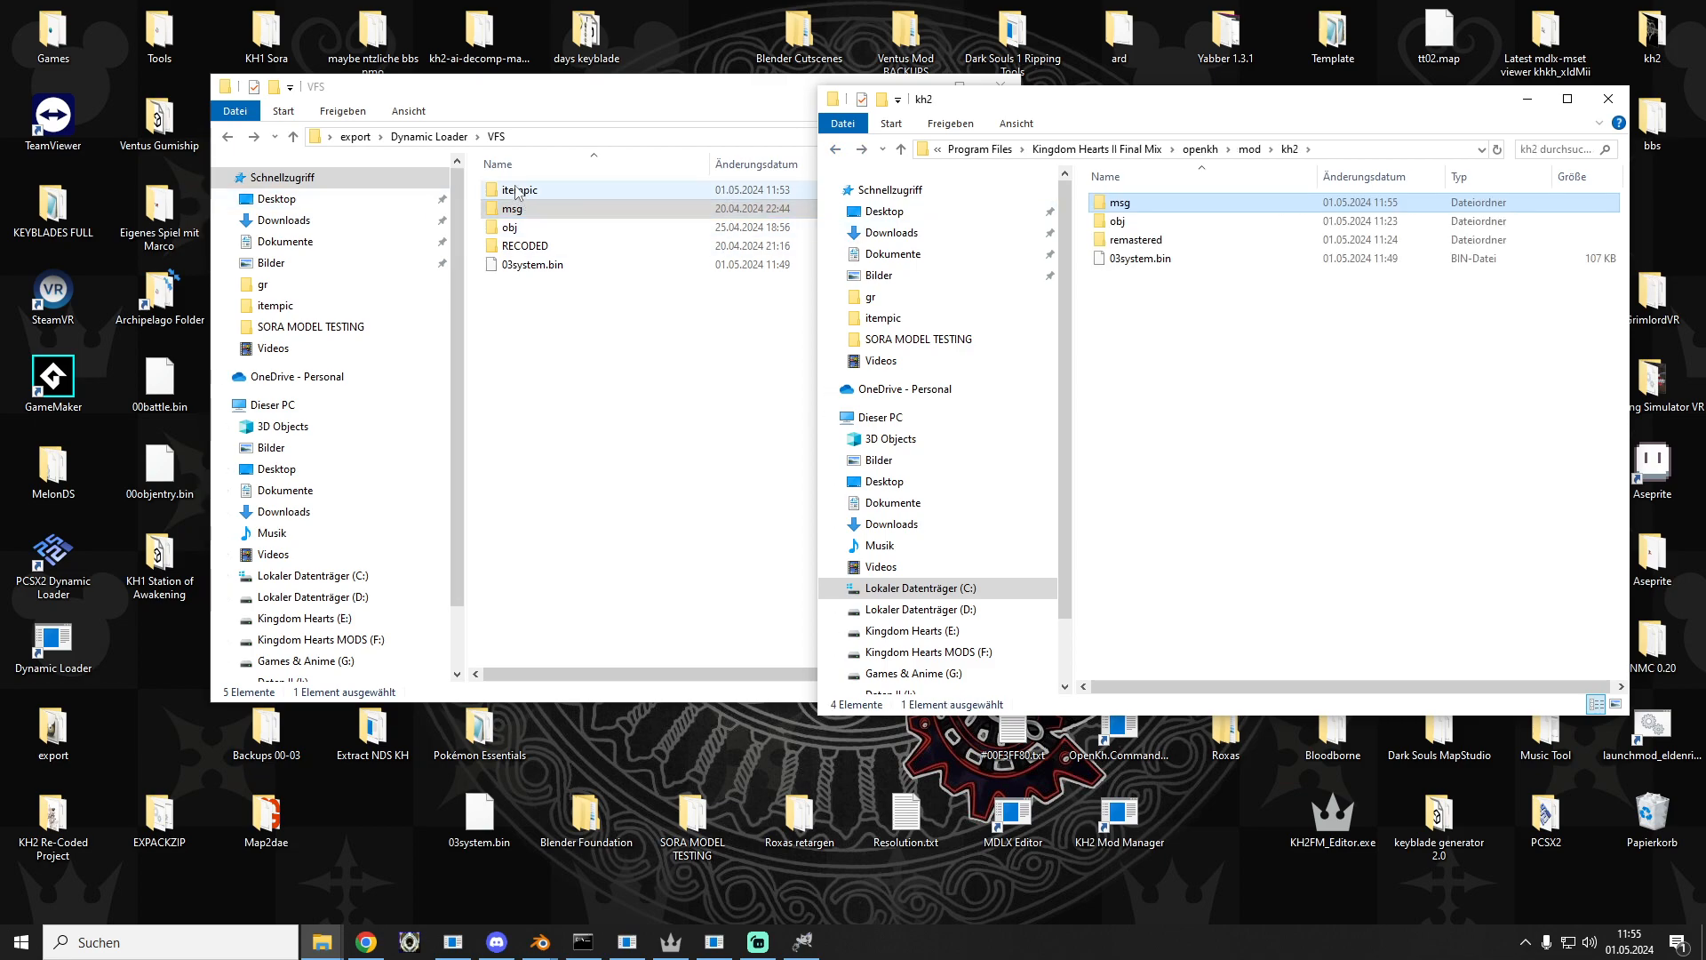
# Step: Create a folder named itempic in openkh\mod\kh2 and move it into the remastered folder
pyautogui.rightClick(1133, 359)
pyautogui.moveTo(1175, 563)
pyautogui.click(1381, 554)
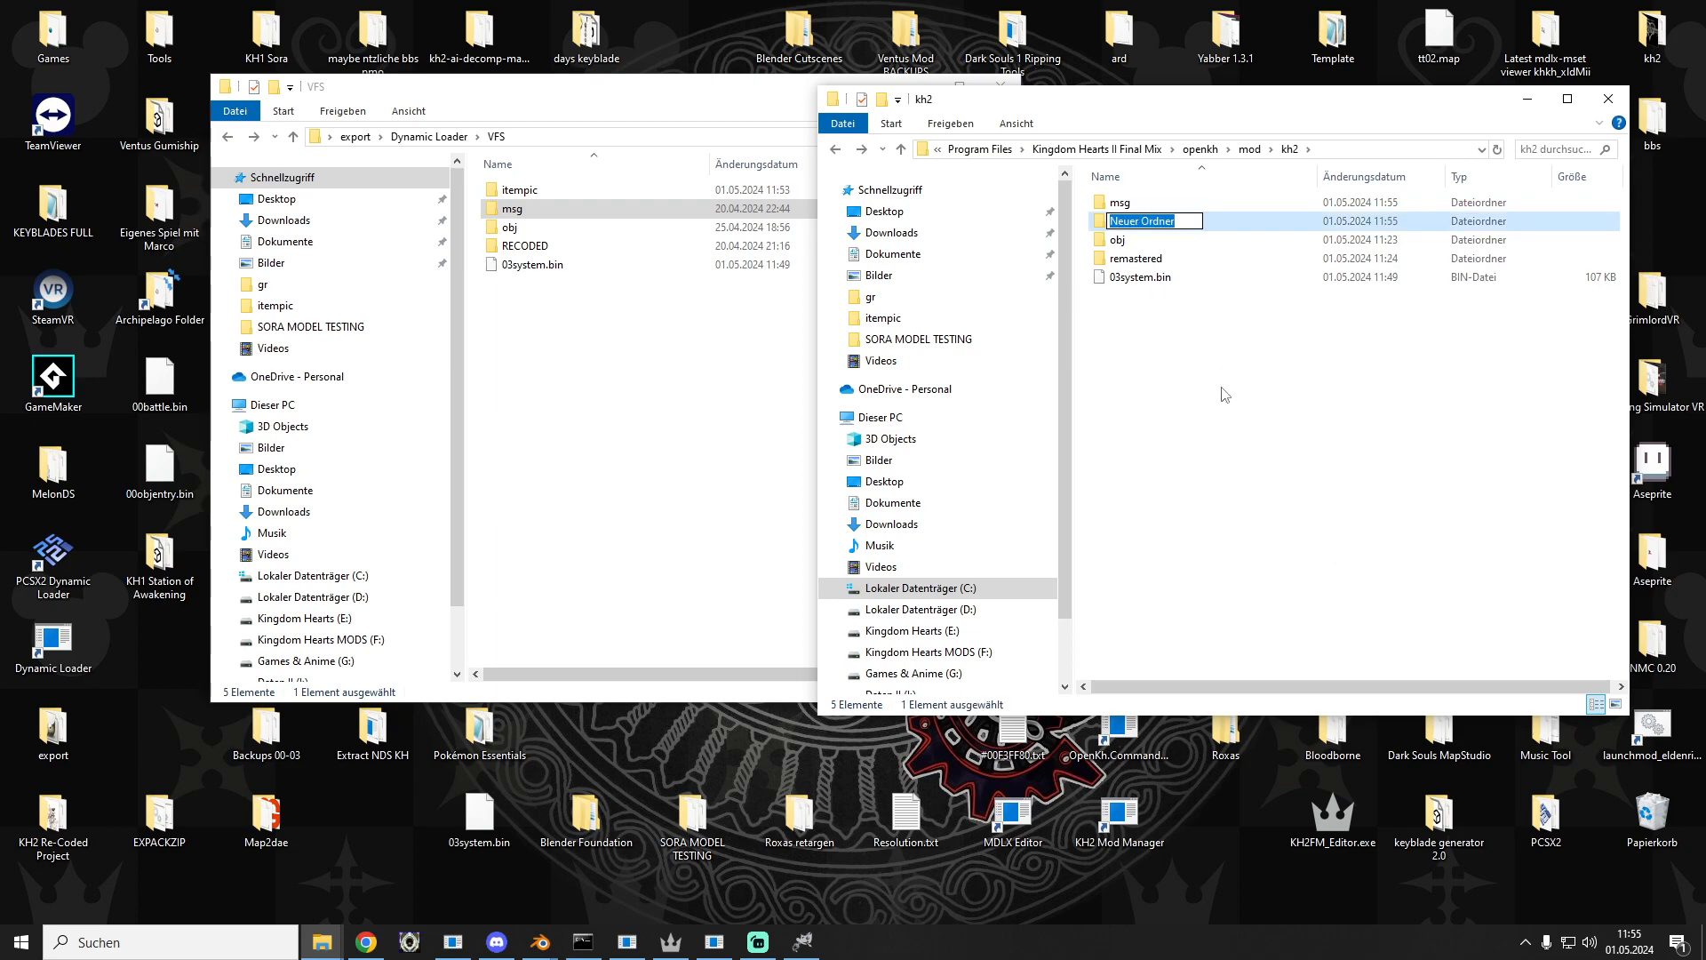
pyautogui.click(1129, 226)
pyautogui.click(1130, 224)
pyautogui.write('it')
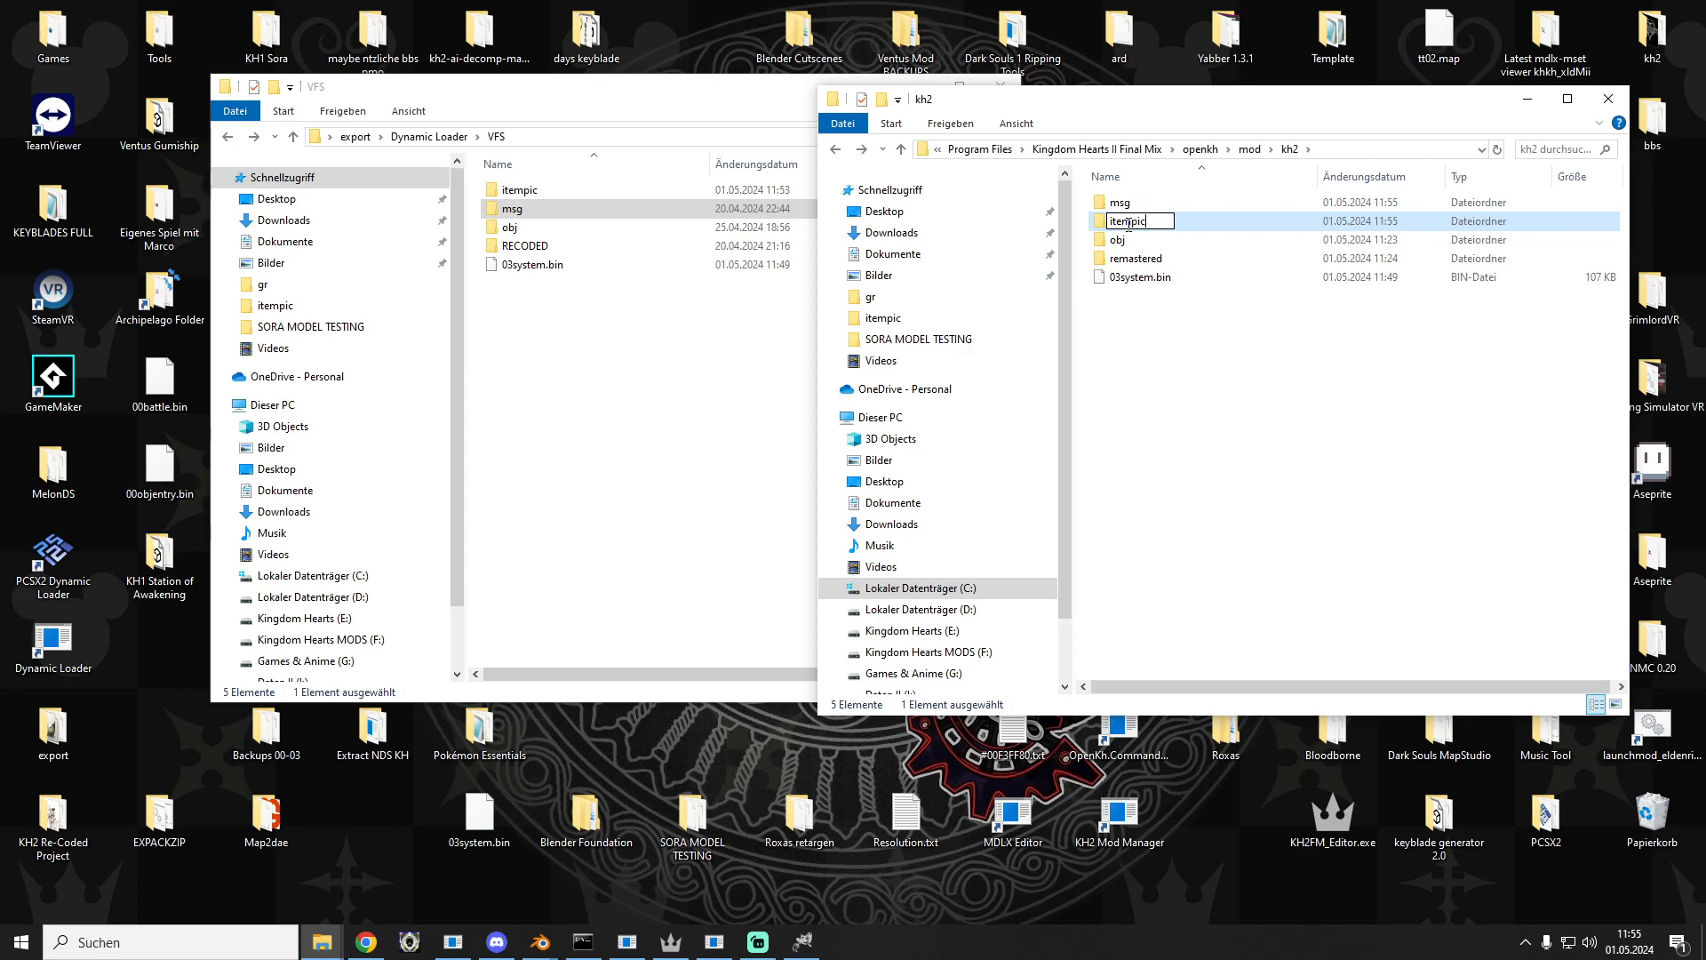
pyautogui.write('empic')
pyautogui.press('Return')
pyautogui.moveTo(1121, 205); pyautogui.dragTo(1158, 260)
pyautogui.click(804, 368)
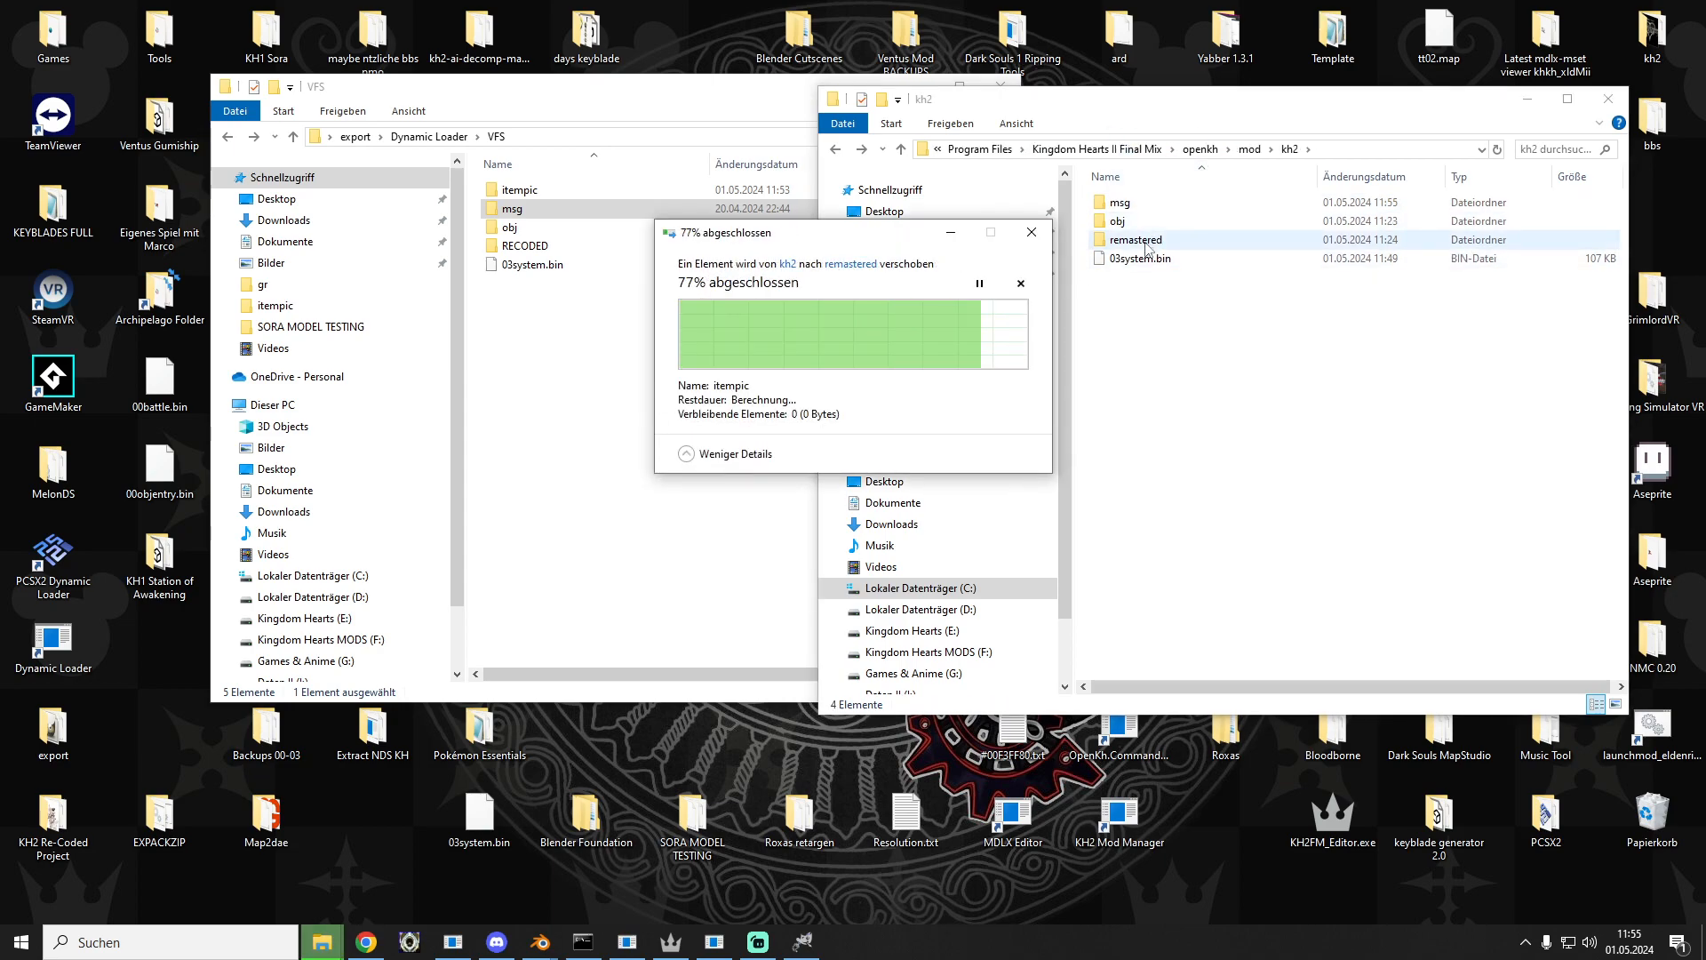
# Step: Create a folder named itempic-043 inside remastered\itempic
pyautogui.doubleClick(1146, 247)
pyautogui.doubleClick(1146, 205)
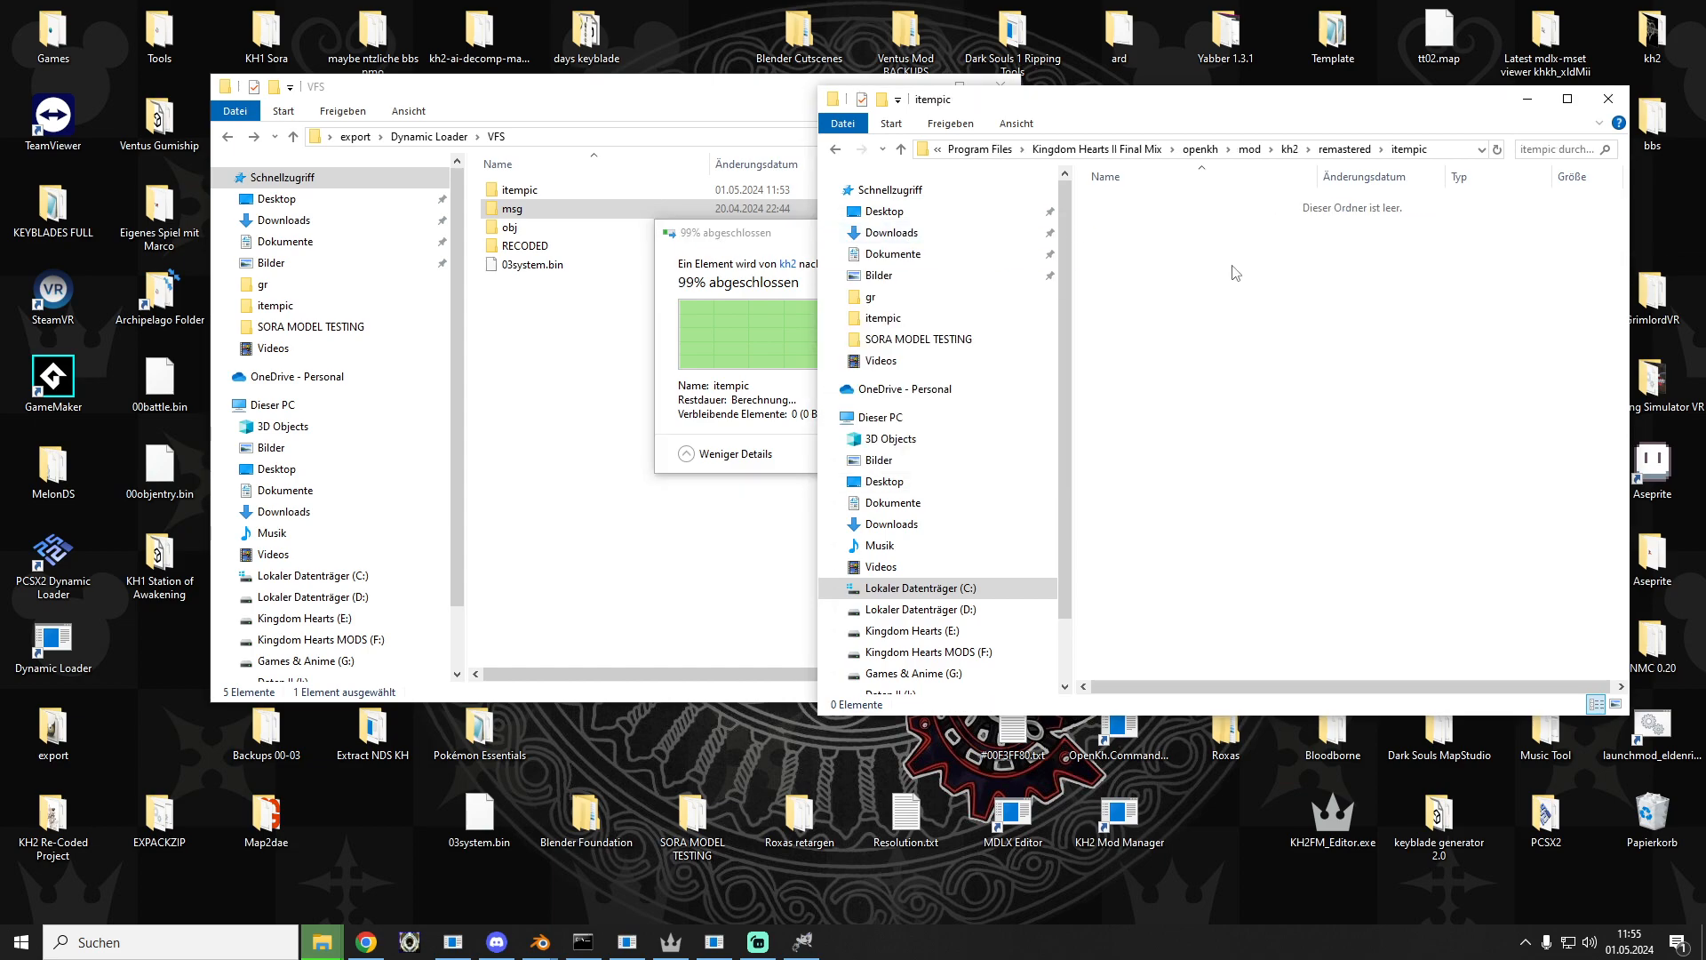
pyautogui.rightClick(1227, 365)
pyautogui.moveTo(1289, 554)
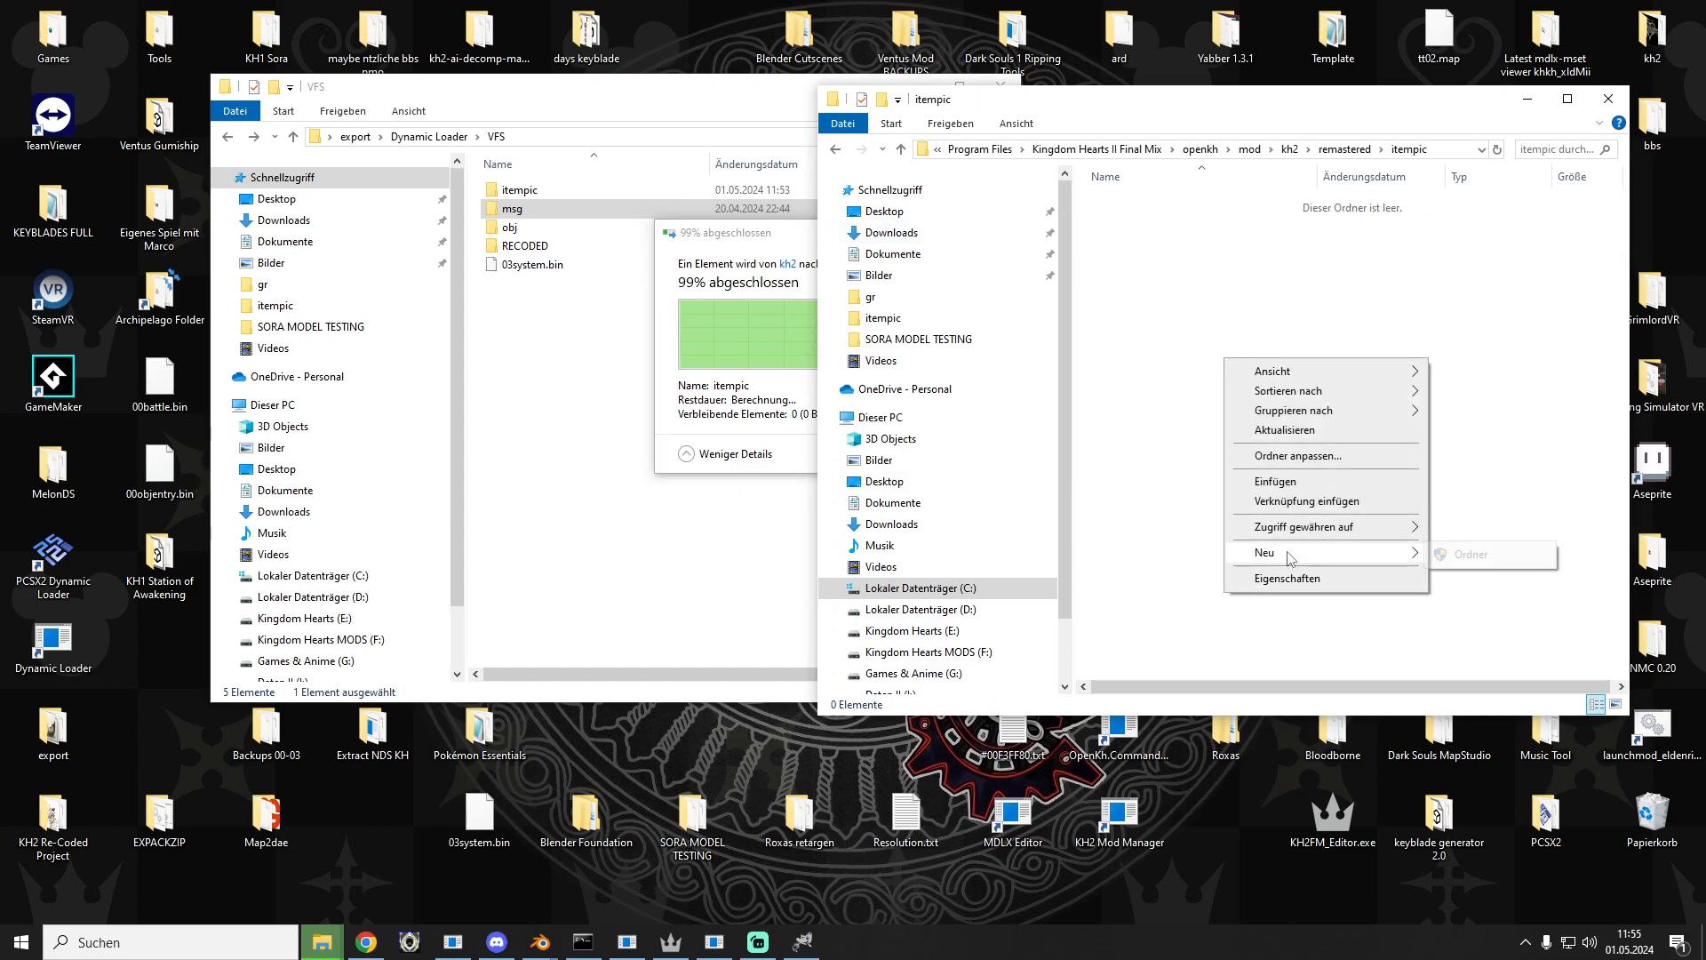
pyautogui.click(1467, 553)
pyautogui.write('itempic-043')
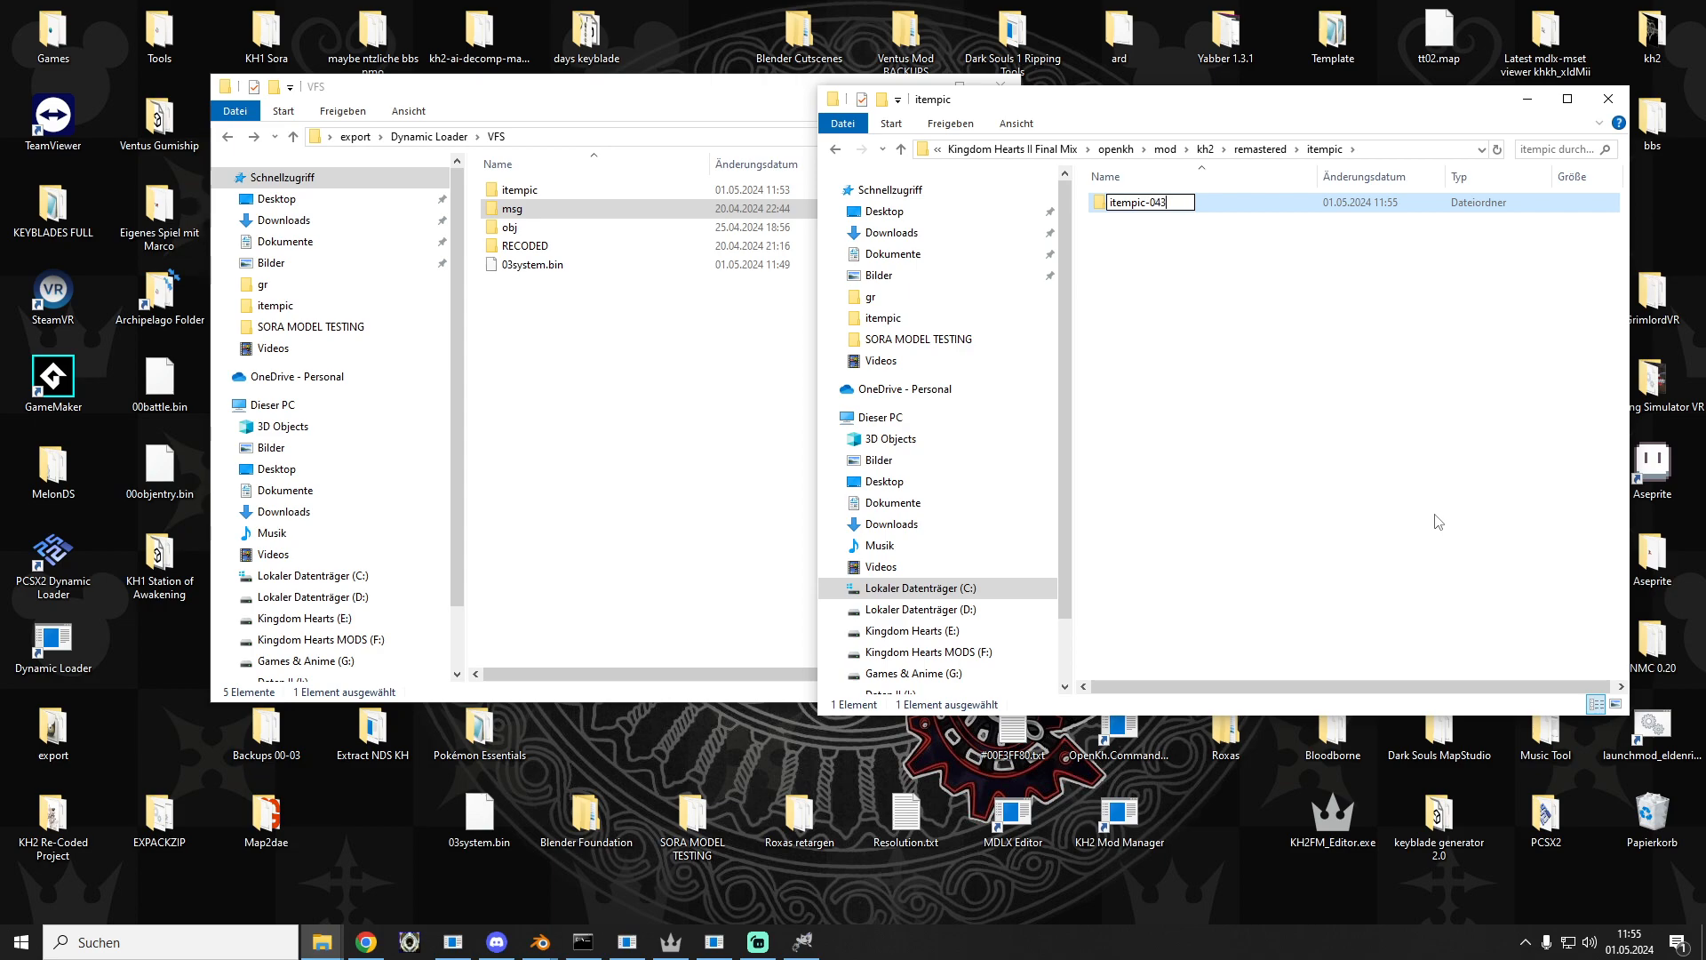
pyautogui.press('Return')
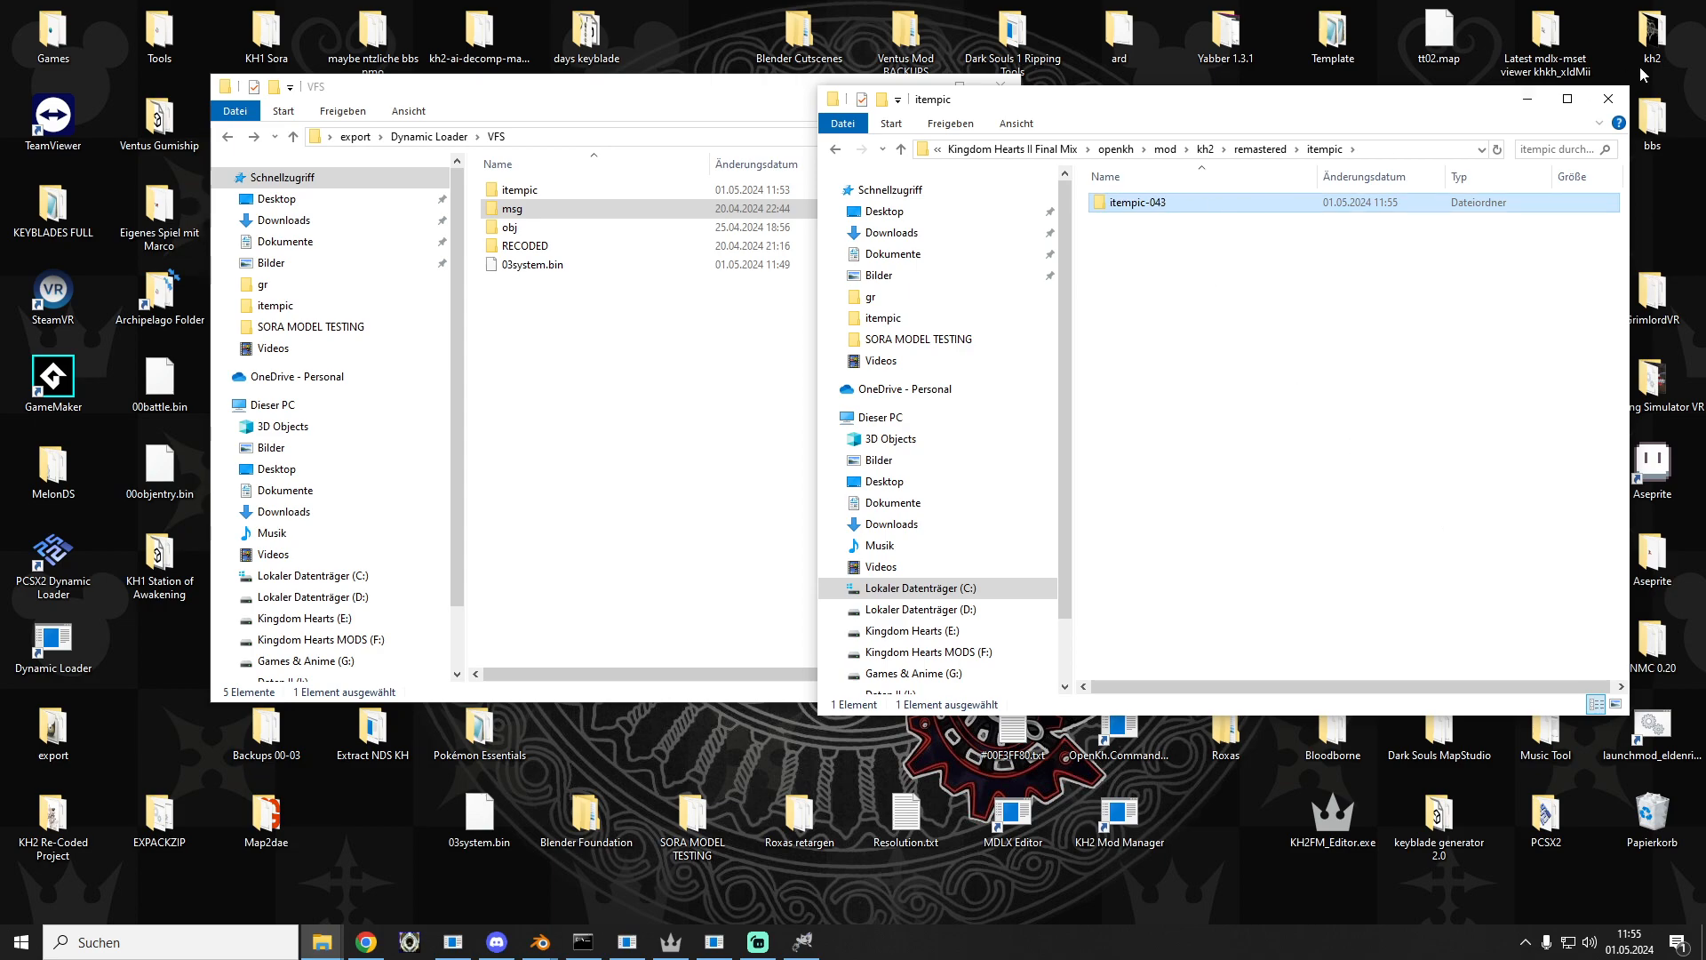
# Step: Add the .imd ending to the new folder's name, making it itempic-043.imd
pyautogui.press('F2')
pyautogui.click(1167, 209)
pyautogui.write('.imd')
pyautogui.press('Return')
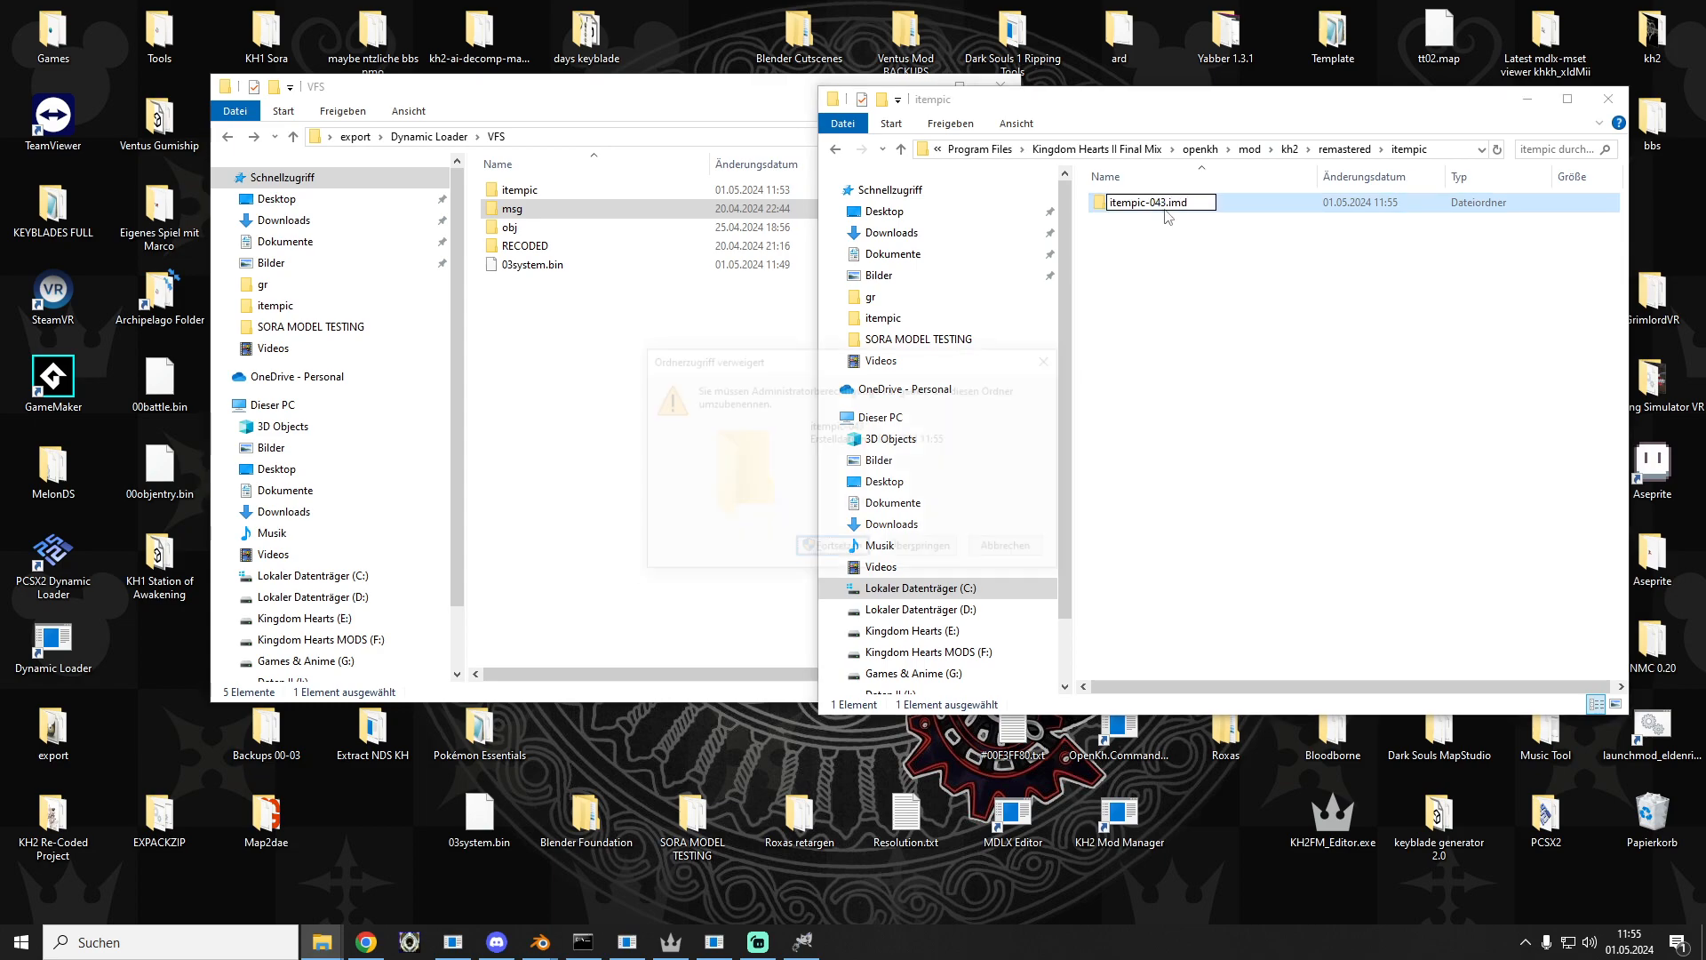
pyautogui.click(833, 550)
# Step: Open remastered\itempic in the extracted kh2 folder on the desktop to check how the original icon folders are named
pyautogui.doubleClick(1652, 31)
pyautogui.moveTo(1298, 125); pyautogui.dragTo(454, 85)
pyautogui.scroll(-2, 427, 356)
pyautogui.click(311, 513)
pyautogui.doubleClick(311, 503)
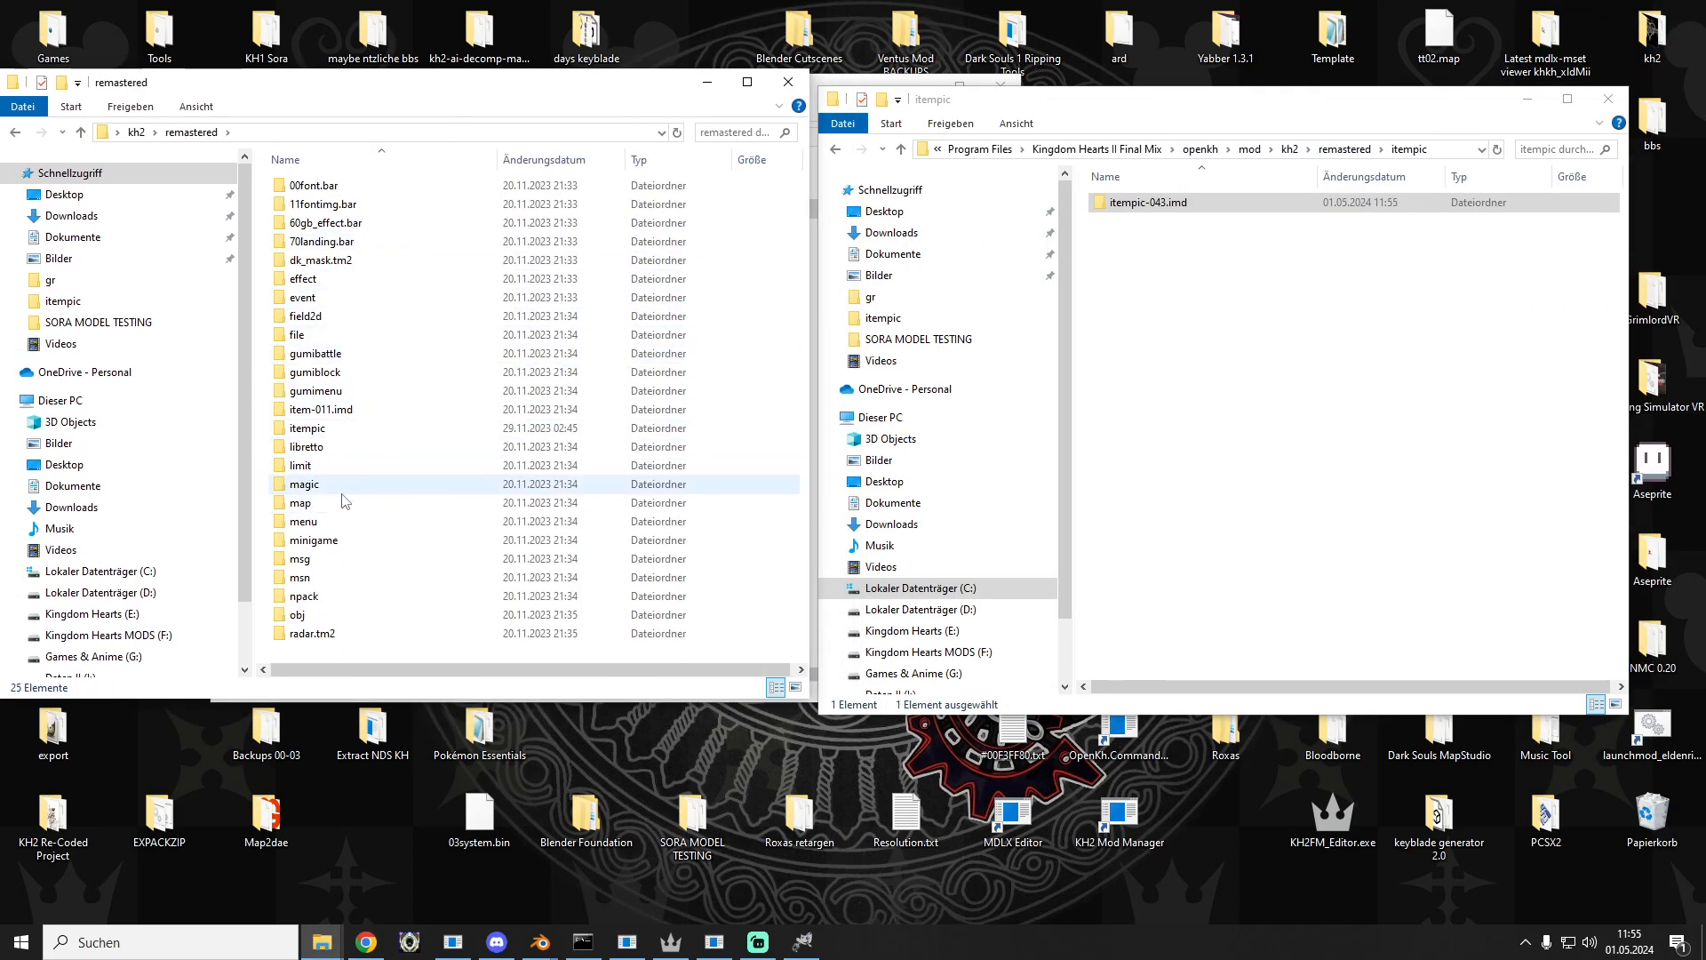
pyautogui.doubleClick(331, 428)
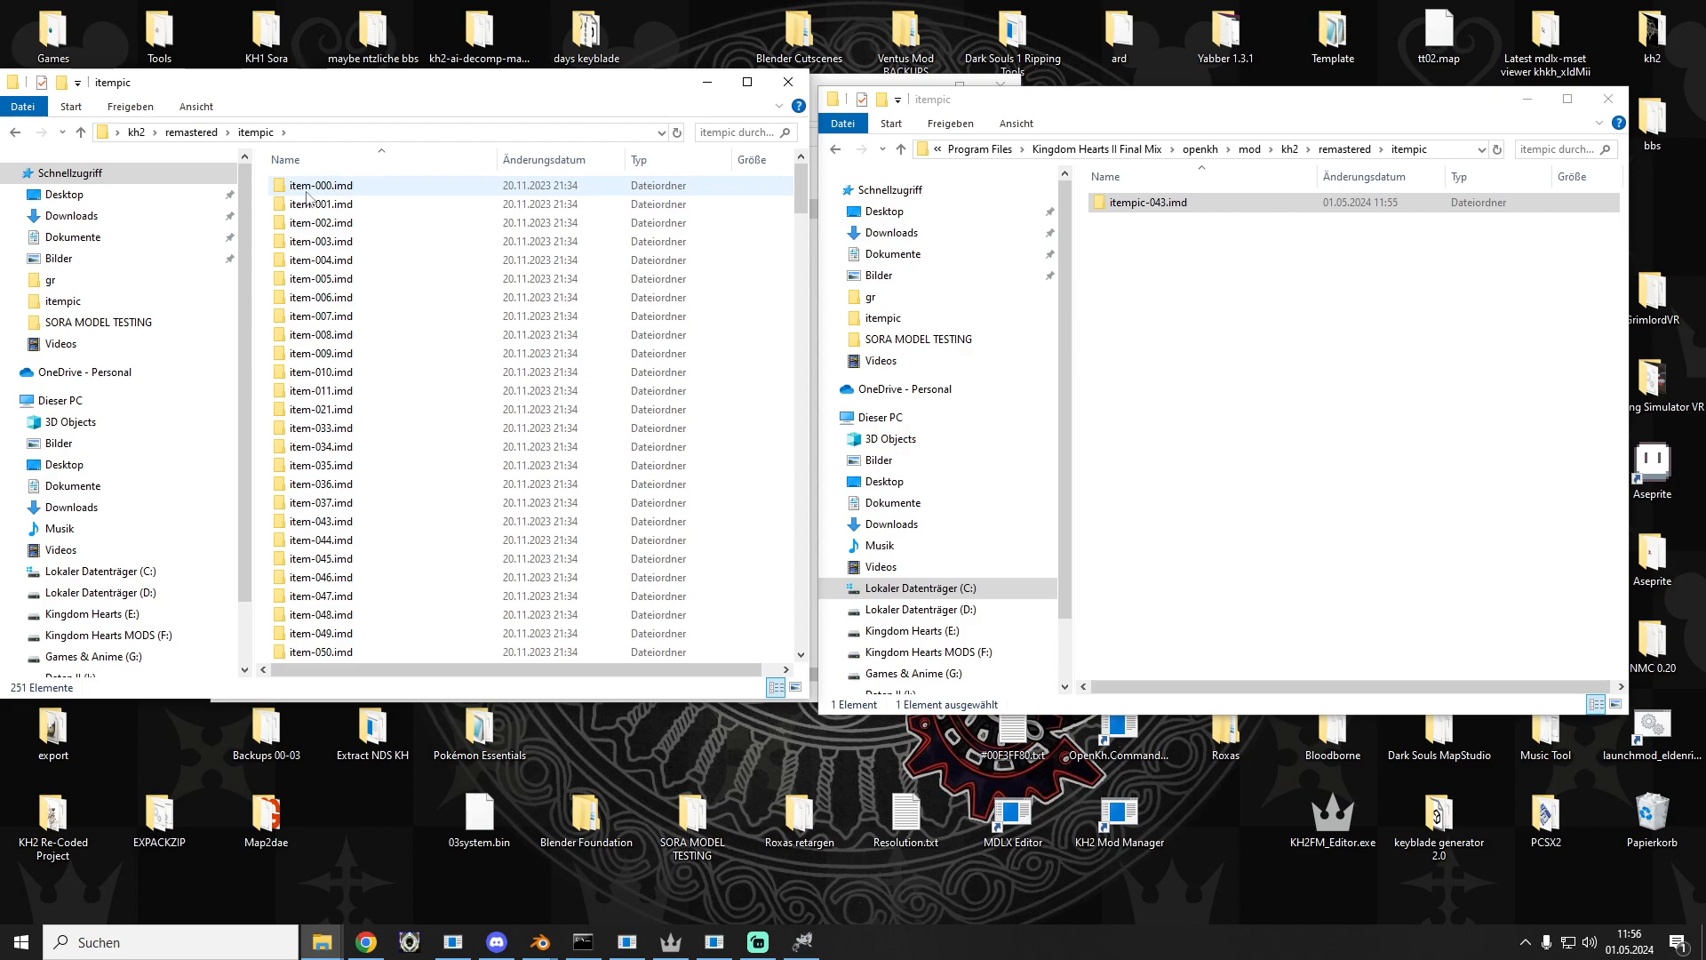
# Step: Rename the itempic-043.imd folder in the mod's remastered\itempic to item-043.imd
pyautogui.click(1130, 209)
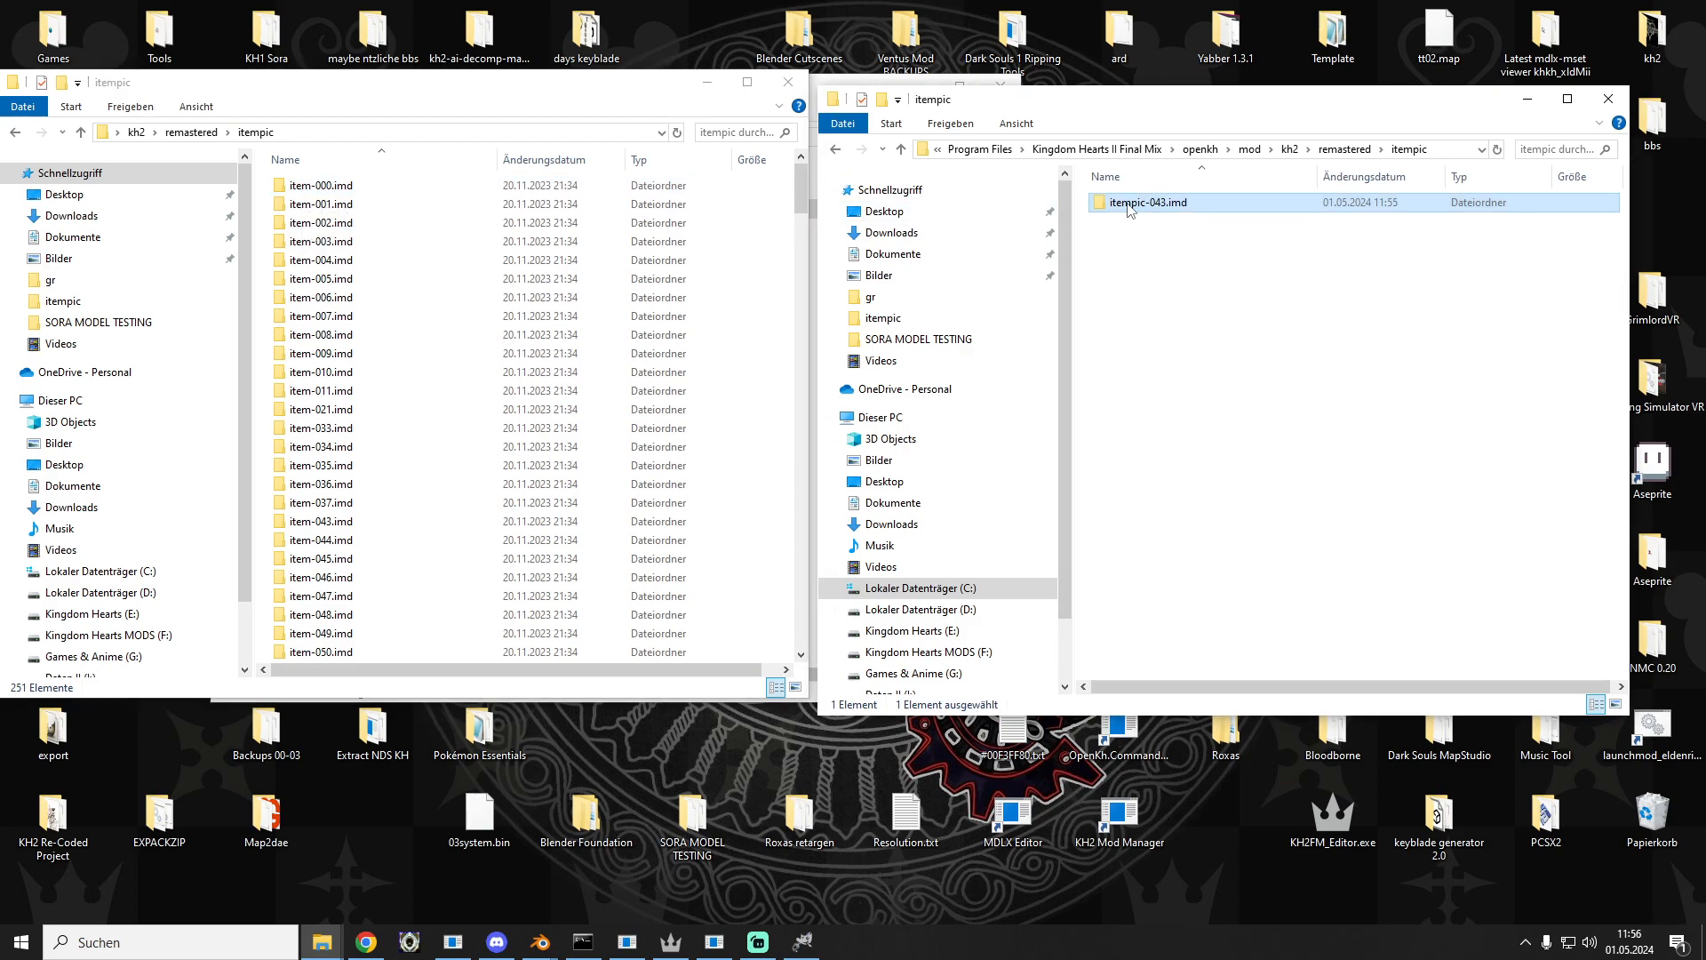
pyautogui.press('F2')
pyautogui.click(1145, 204)
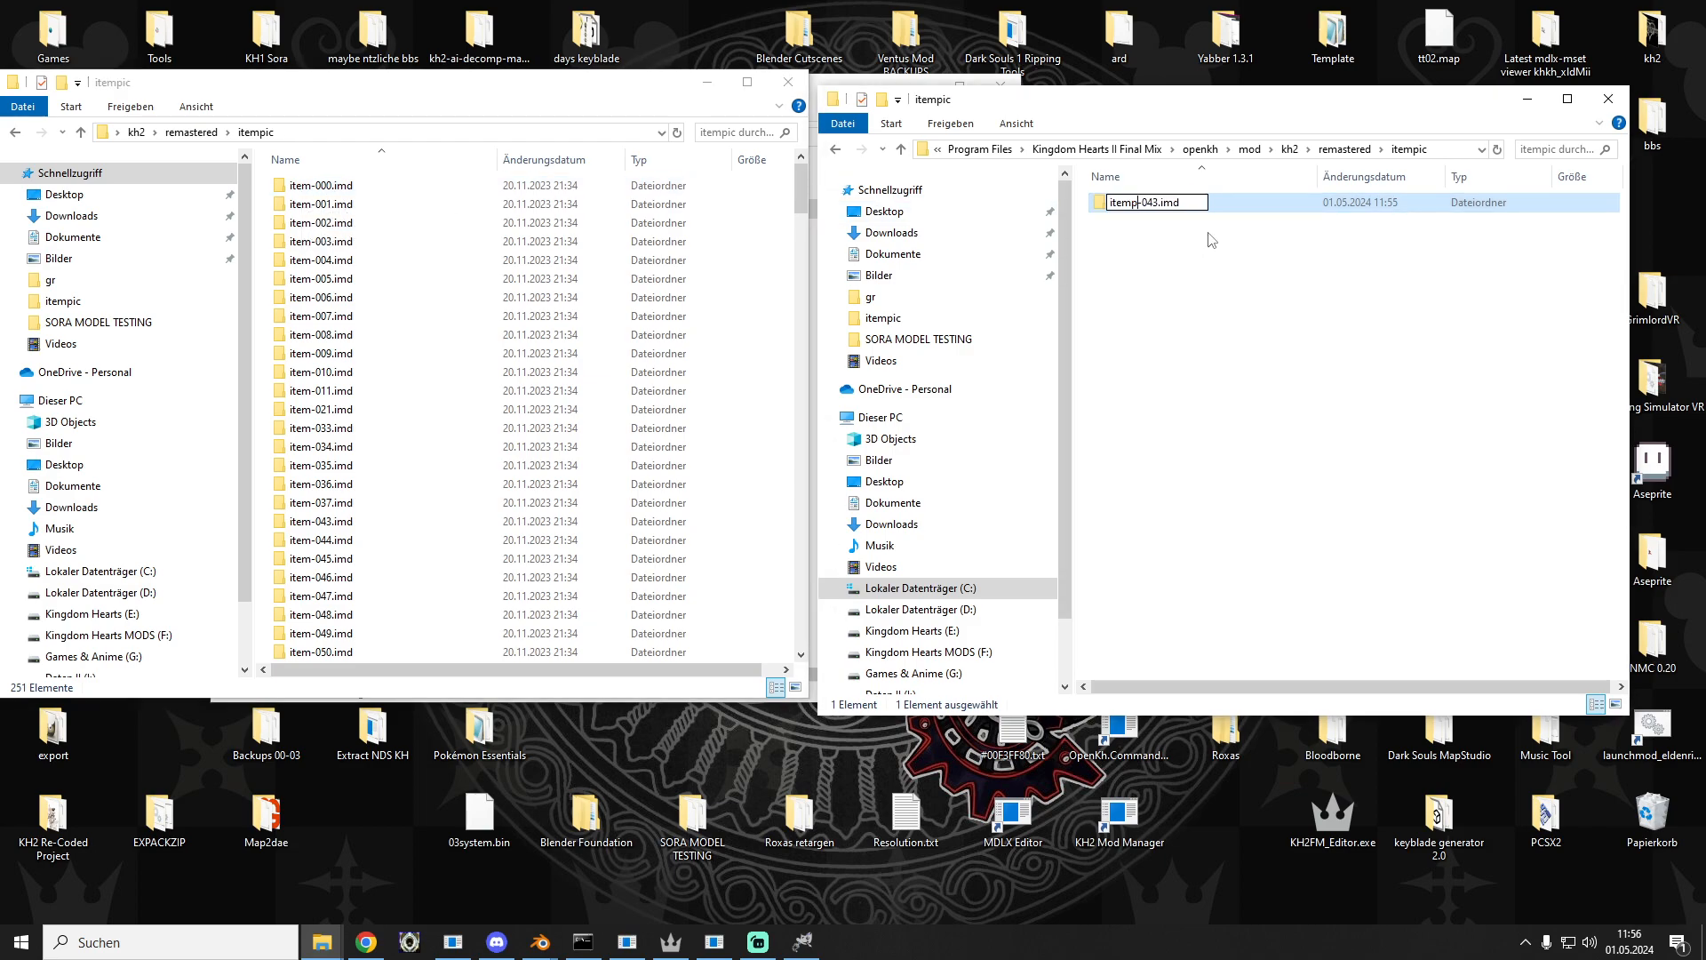
pyautogui.press('Return')
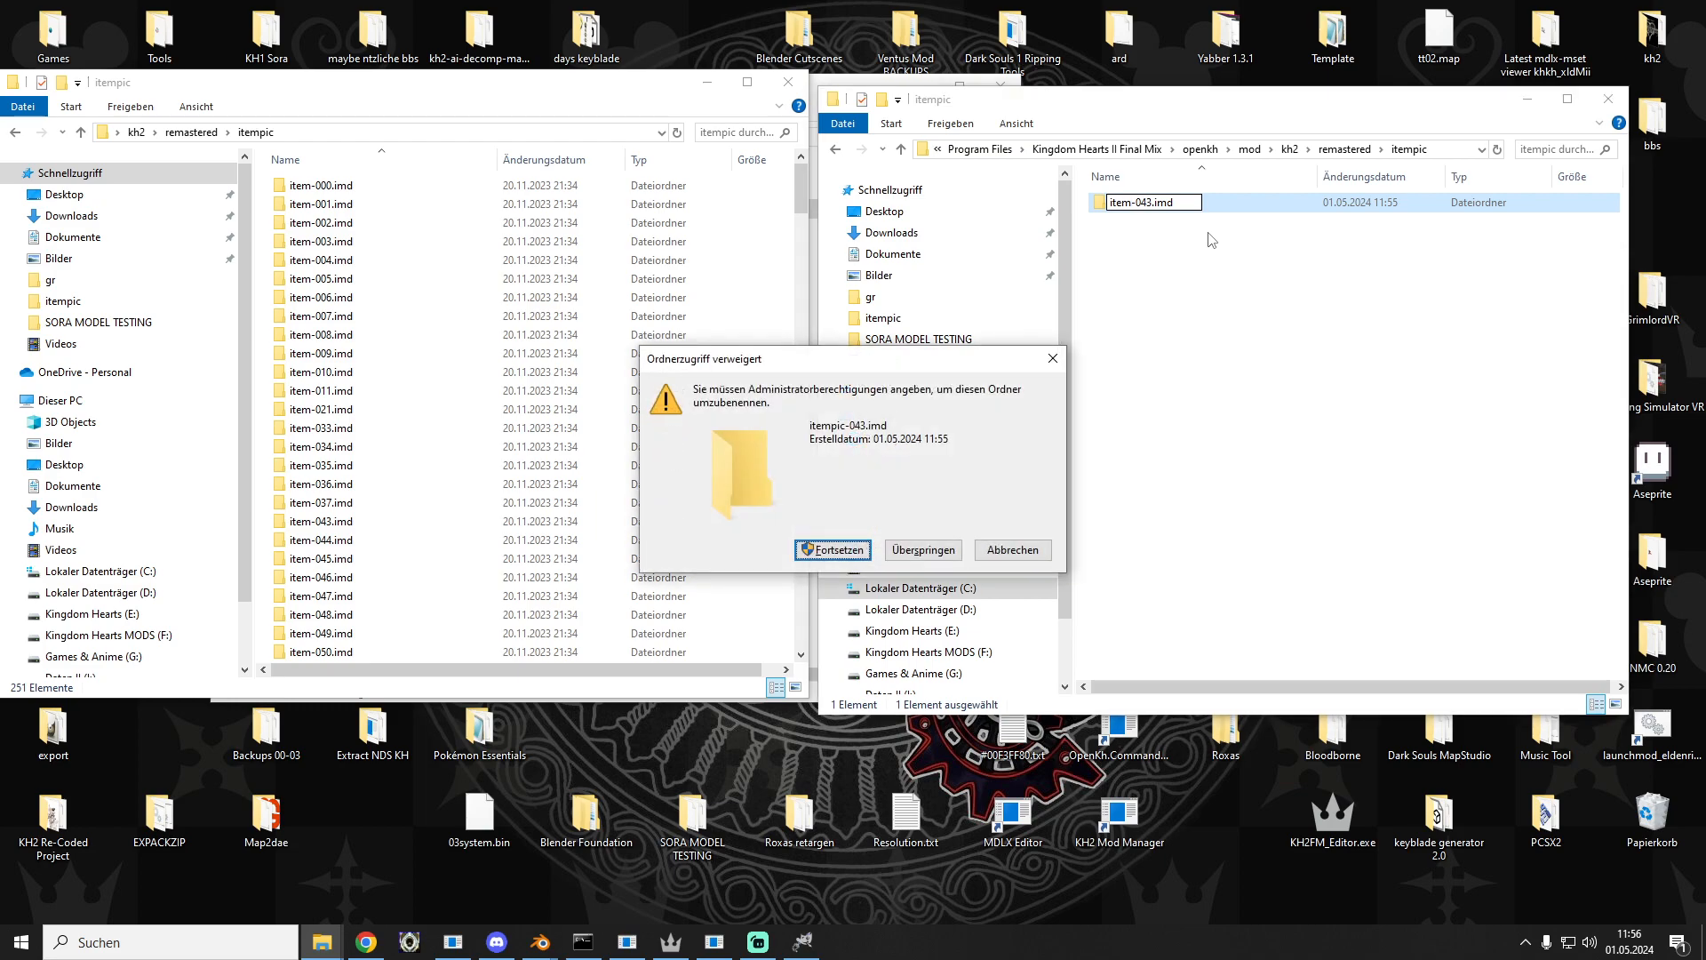
pyautogui.press('Return')
# Step: Examine the contents of the extracted item-043.imd folder, go back to kh2 and close that window
pyautogui.click(334, 525)
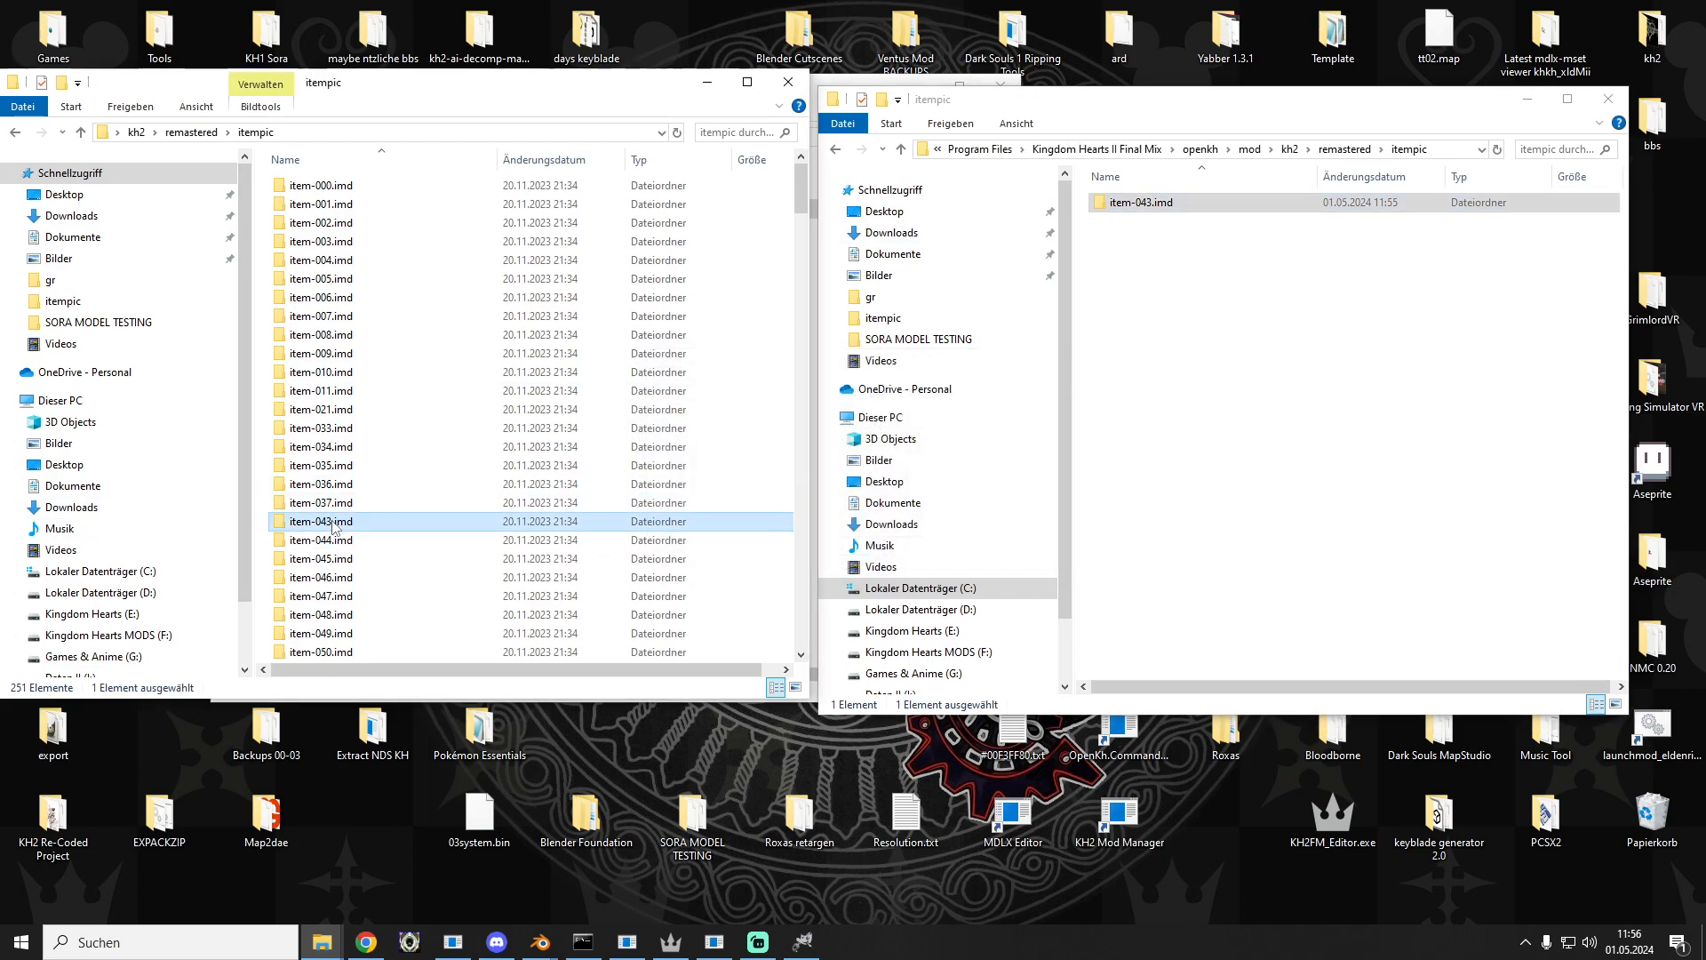
pyautogui.doubleClick(334, 524)
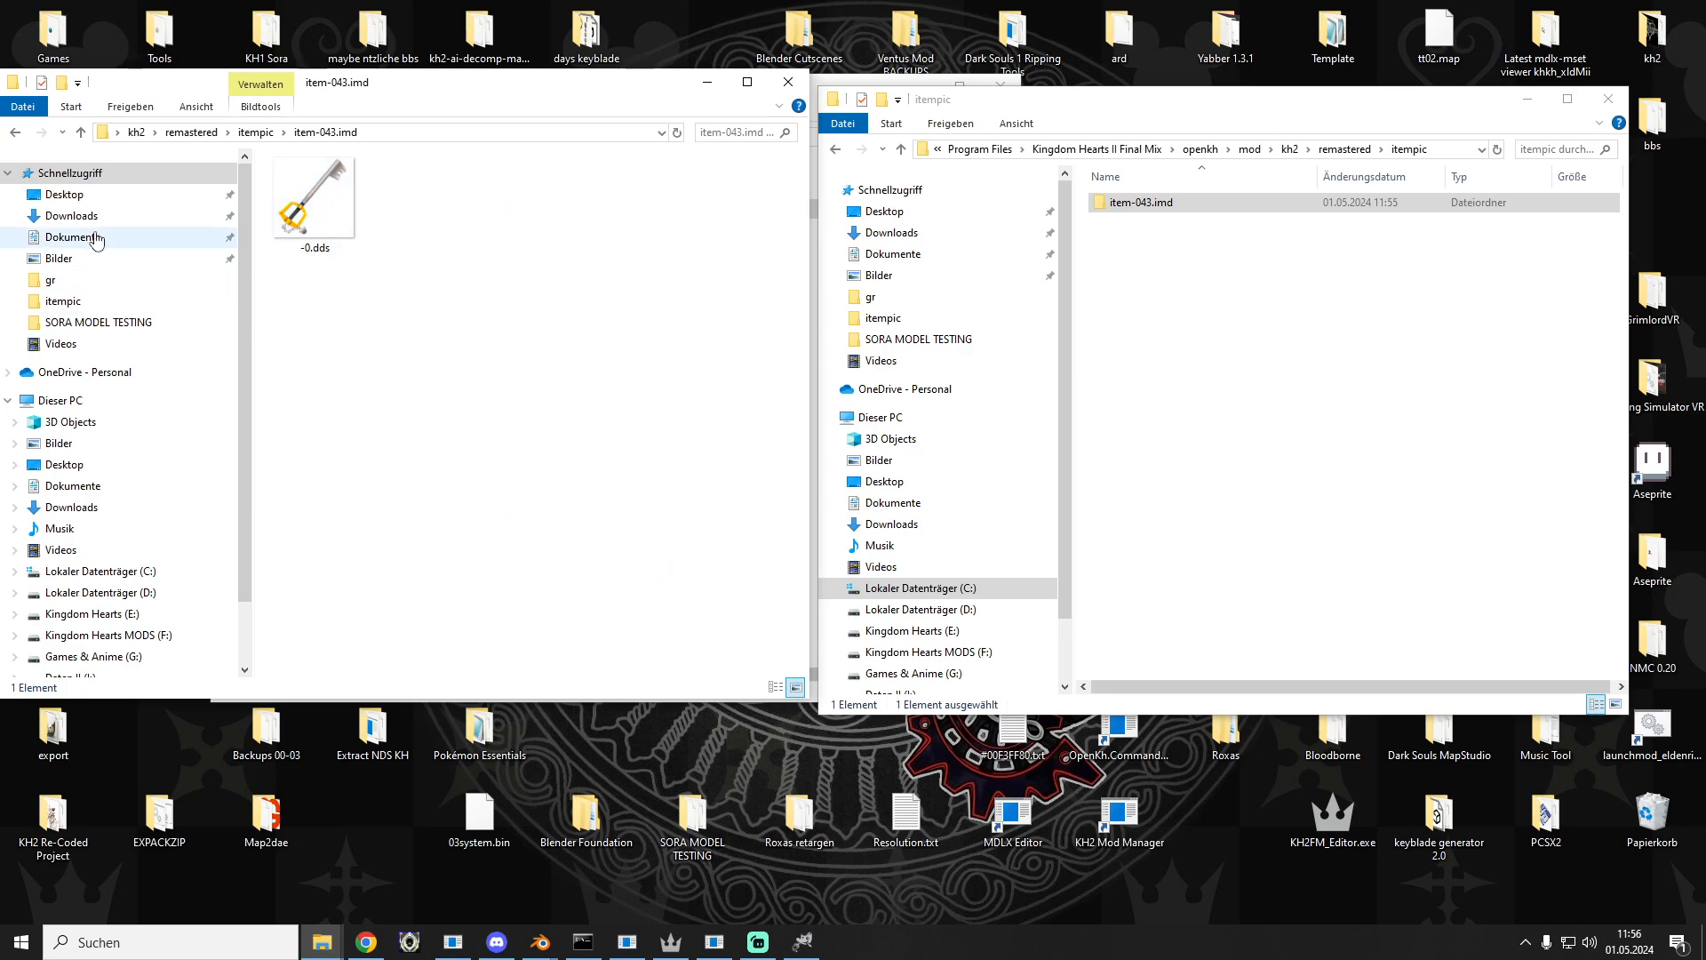
pyautogui.click(15, 132)
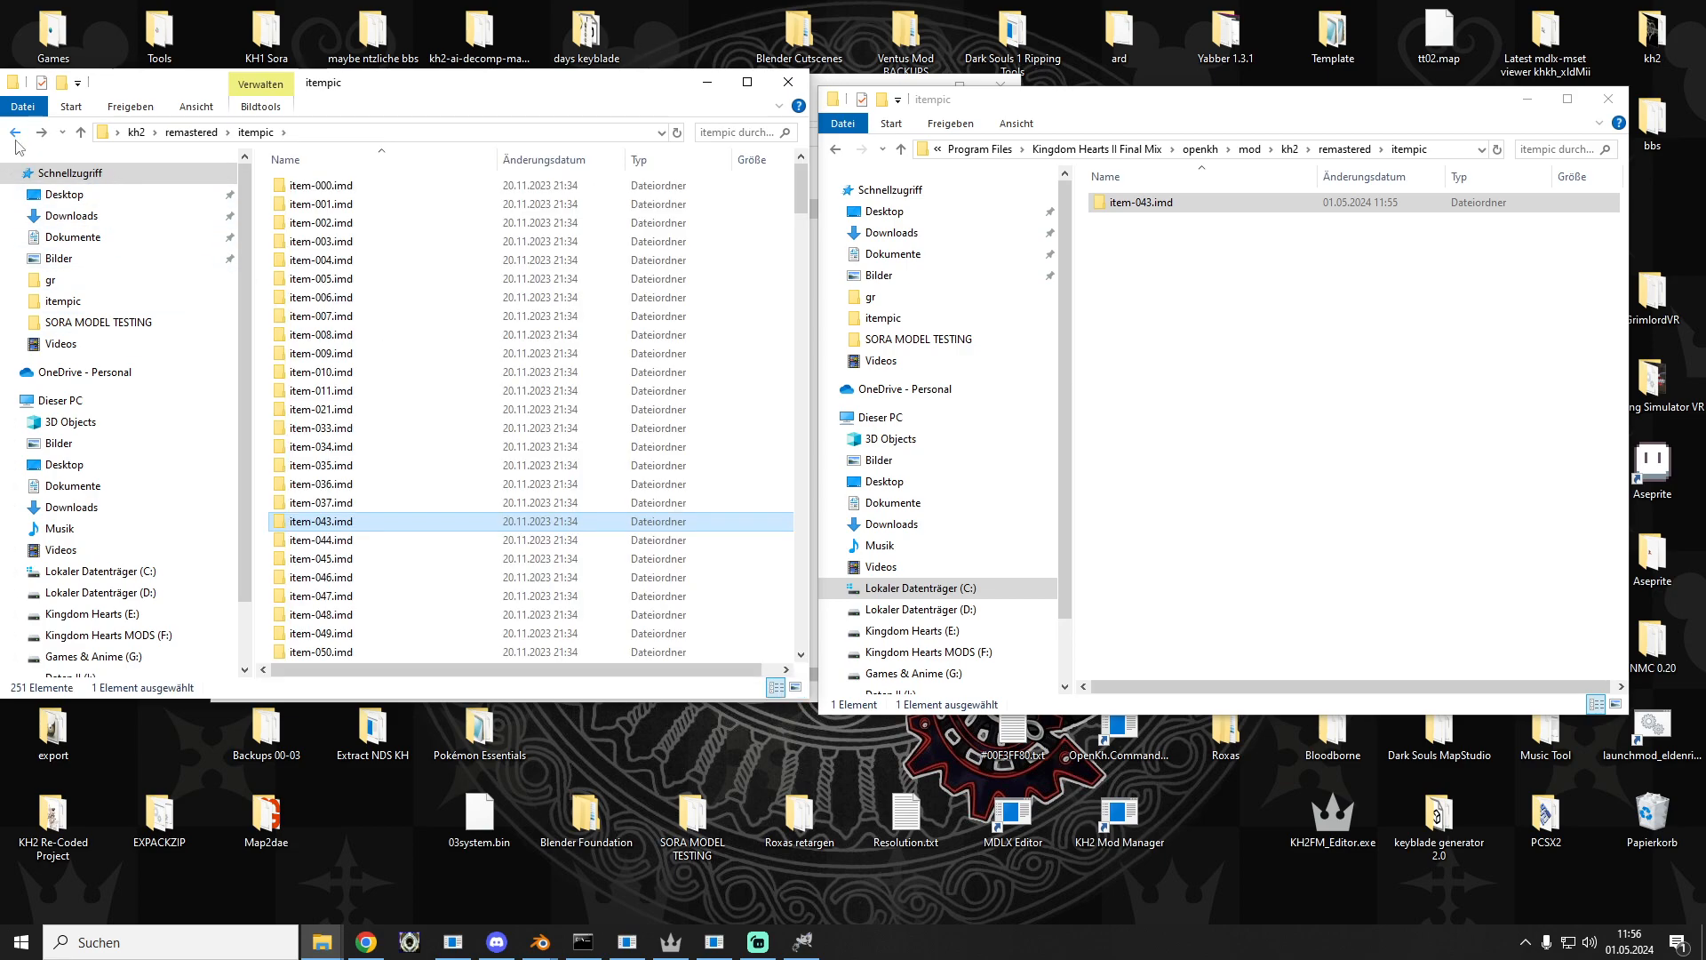
pyautogui.click(15, 133)
pyautogui.click(15, 133)
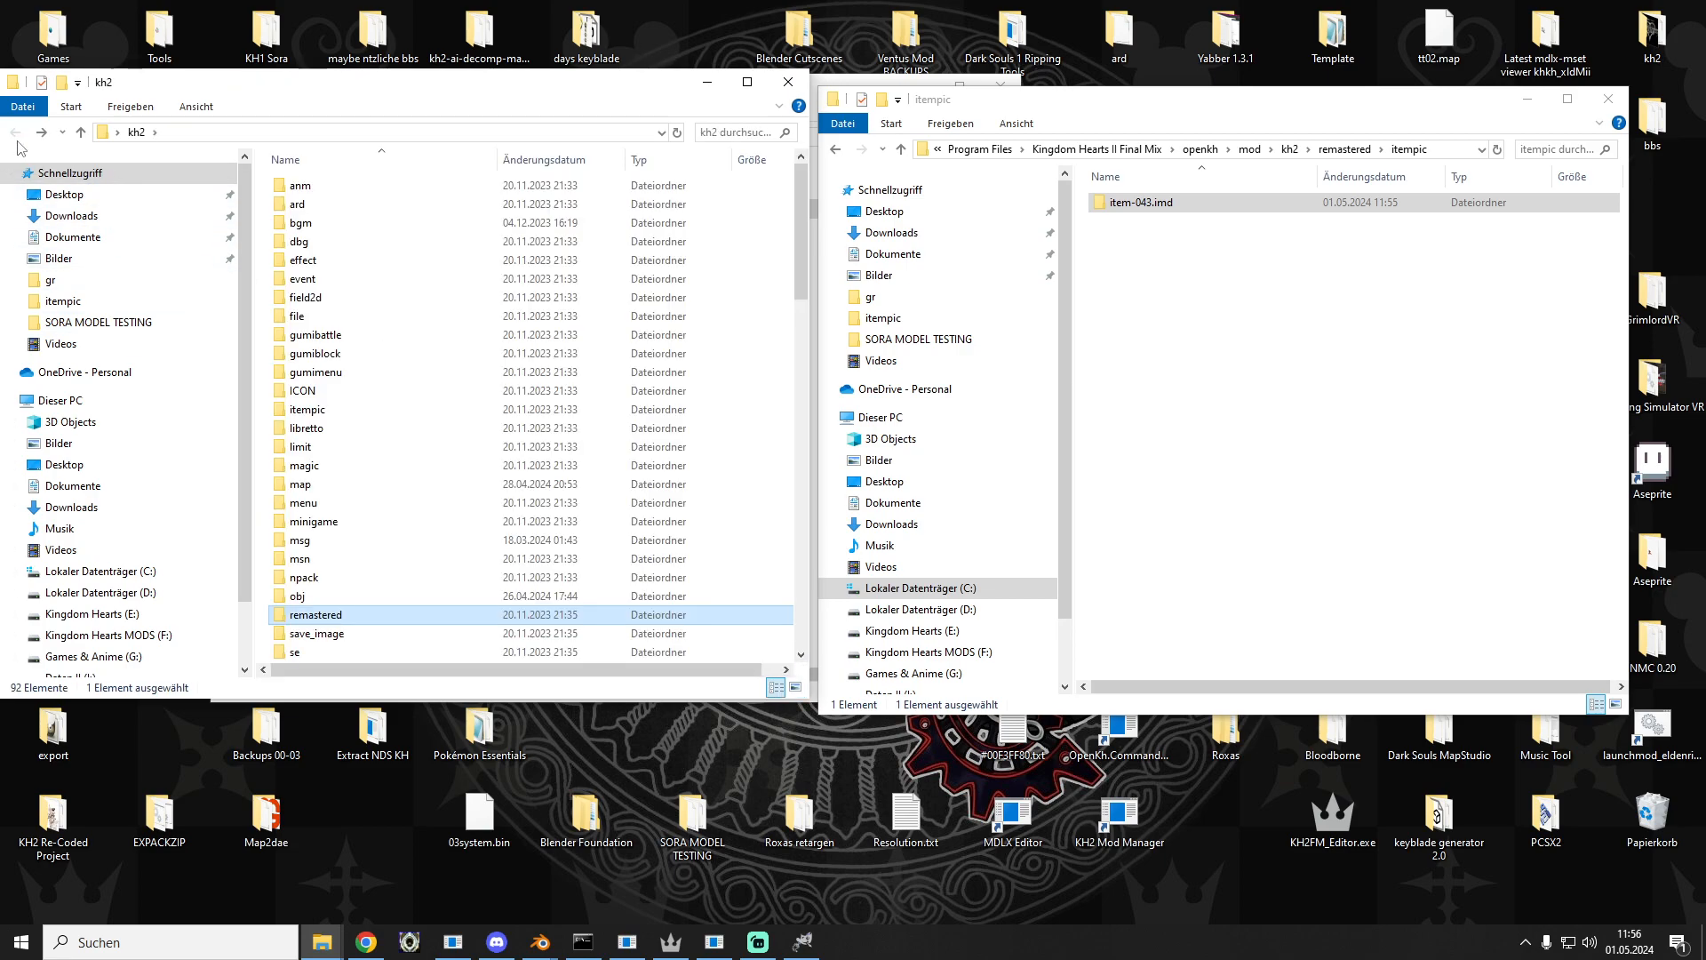
pyautogui.click(788, 81)
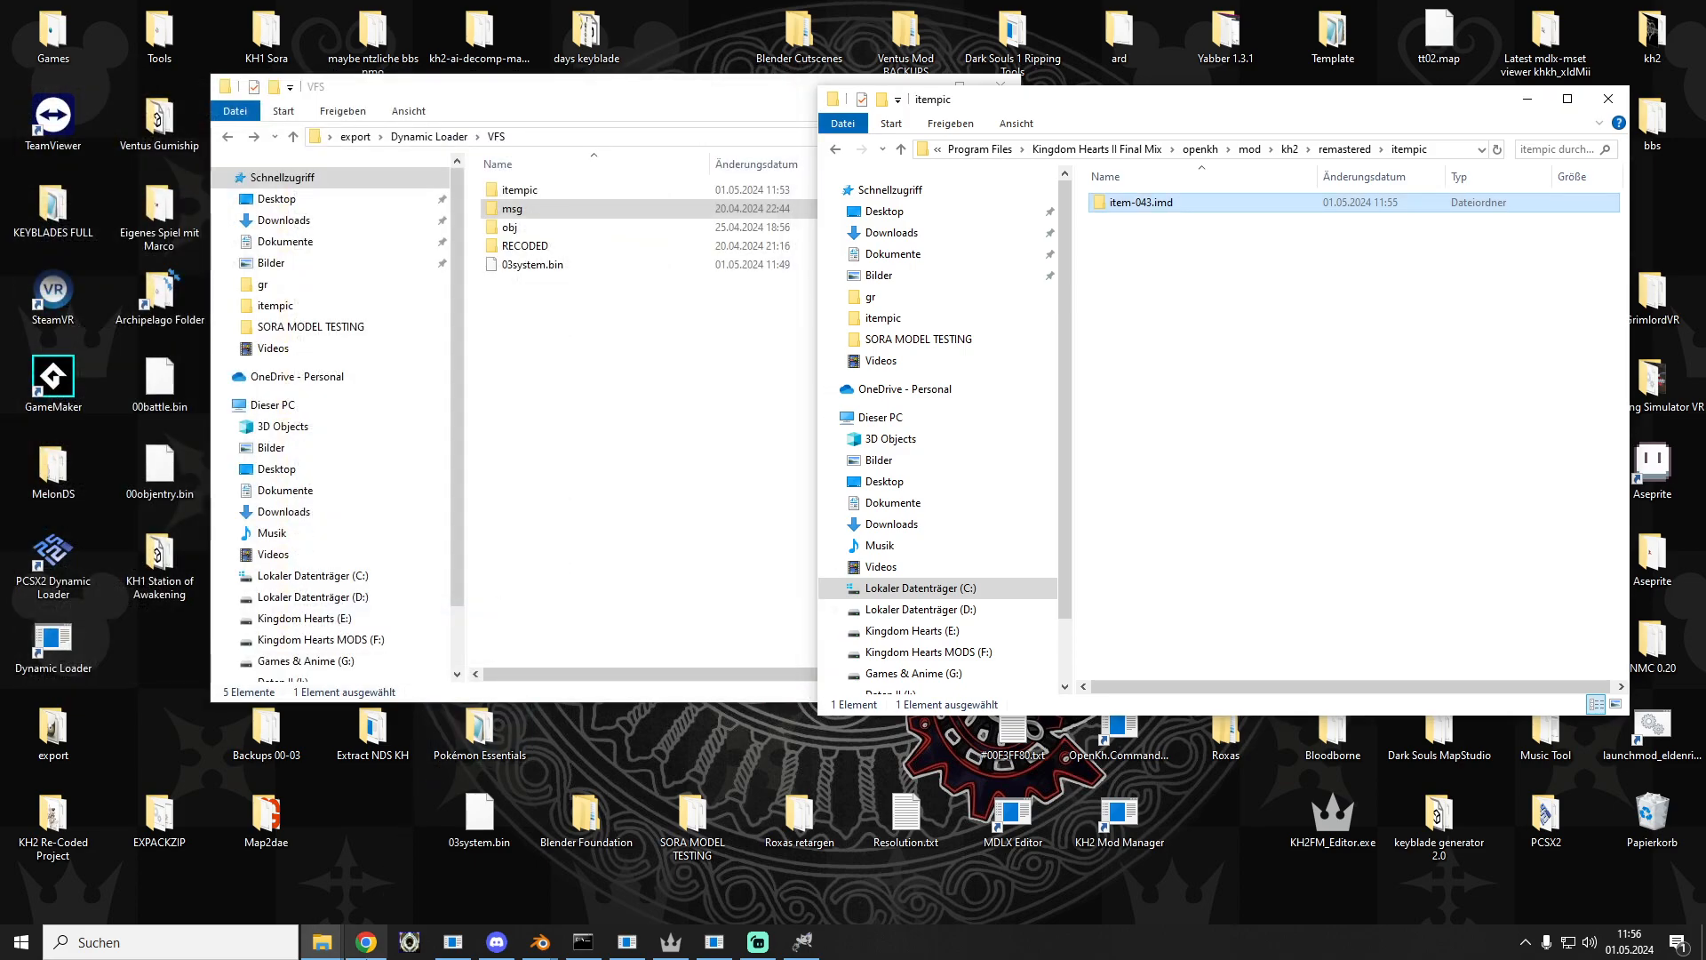
# Step: Copy -0.dds from VFS\itempic into the mod's remastered\itempic\item-043.imd folder with administrator permission
pyautogui.moveTo(322, 948)
pyautogui.click(901, 866)
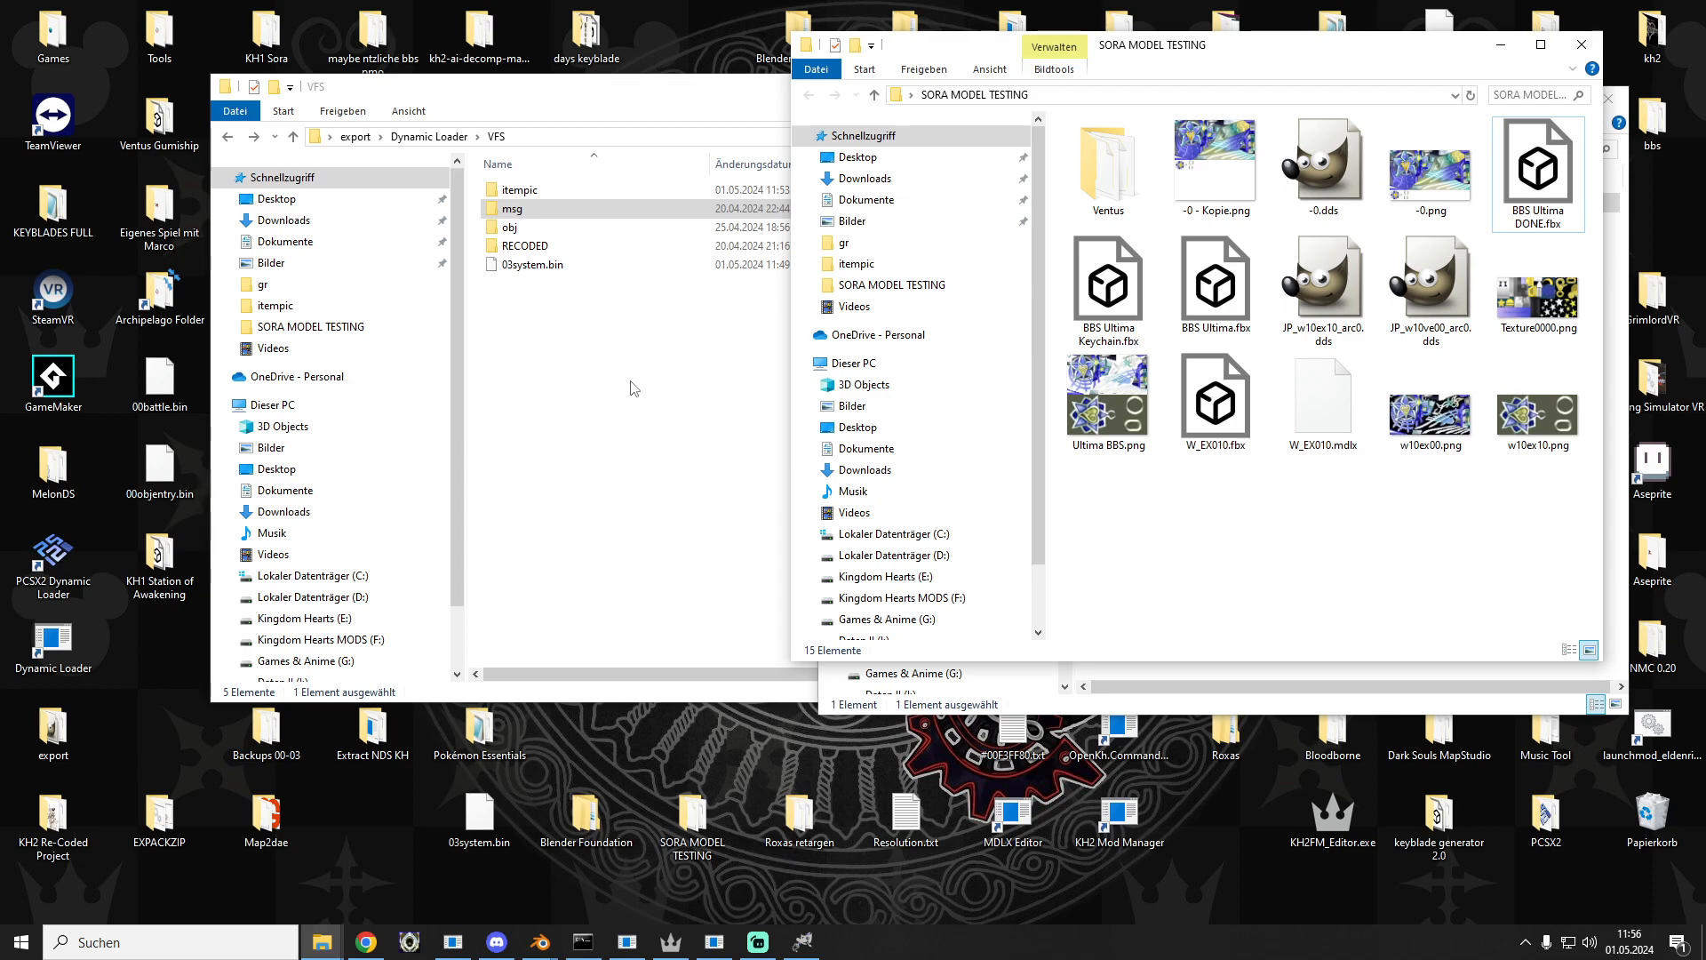
pyautogui.click(536, 195)
pyautogui.doubleClick(536, 192)
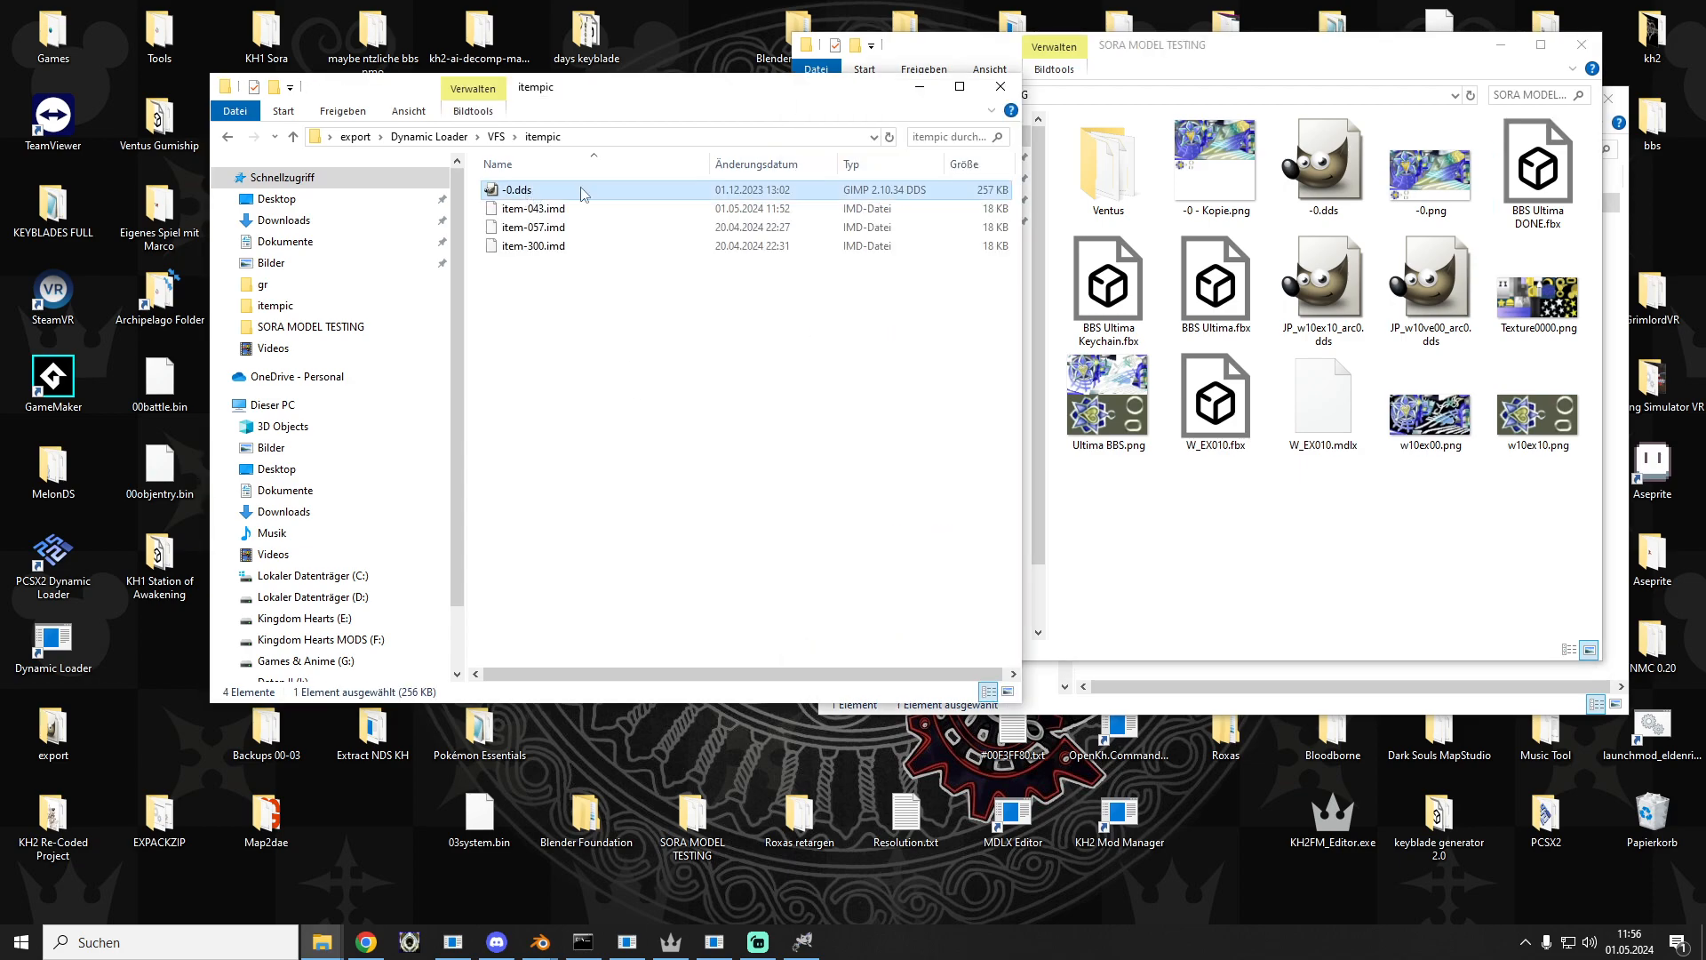
pyautogui.rightClick(530, 192)
pyautogui.click(569, 504)
pyautogui.click(1501, 46)
pyautogui.rightClick(1224, 396)
pyautogui.doubleClick(1141, 202)
pyautogui.rightClick(1277, 368)
pyautogui.click(1319, 492)
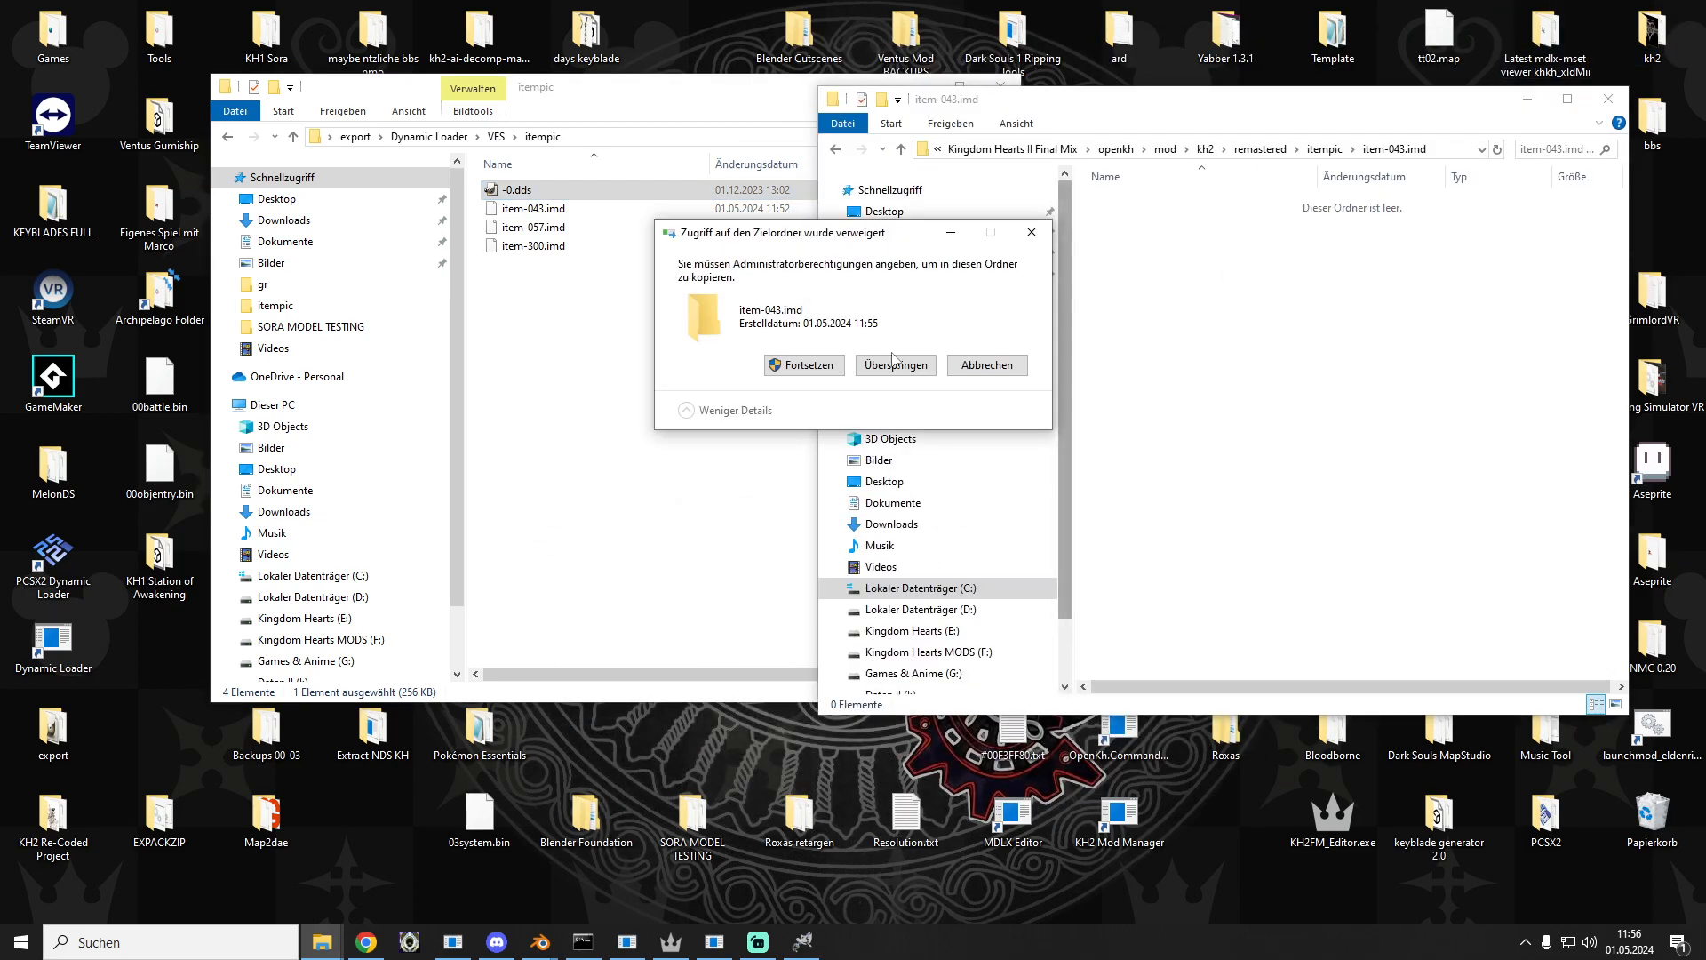
pyautogui.click(782, 371)
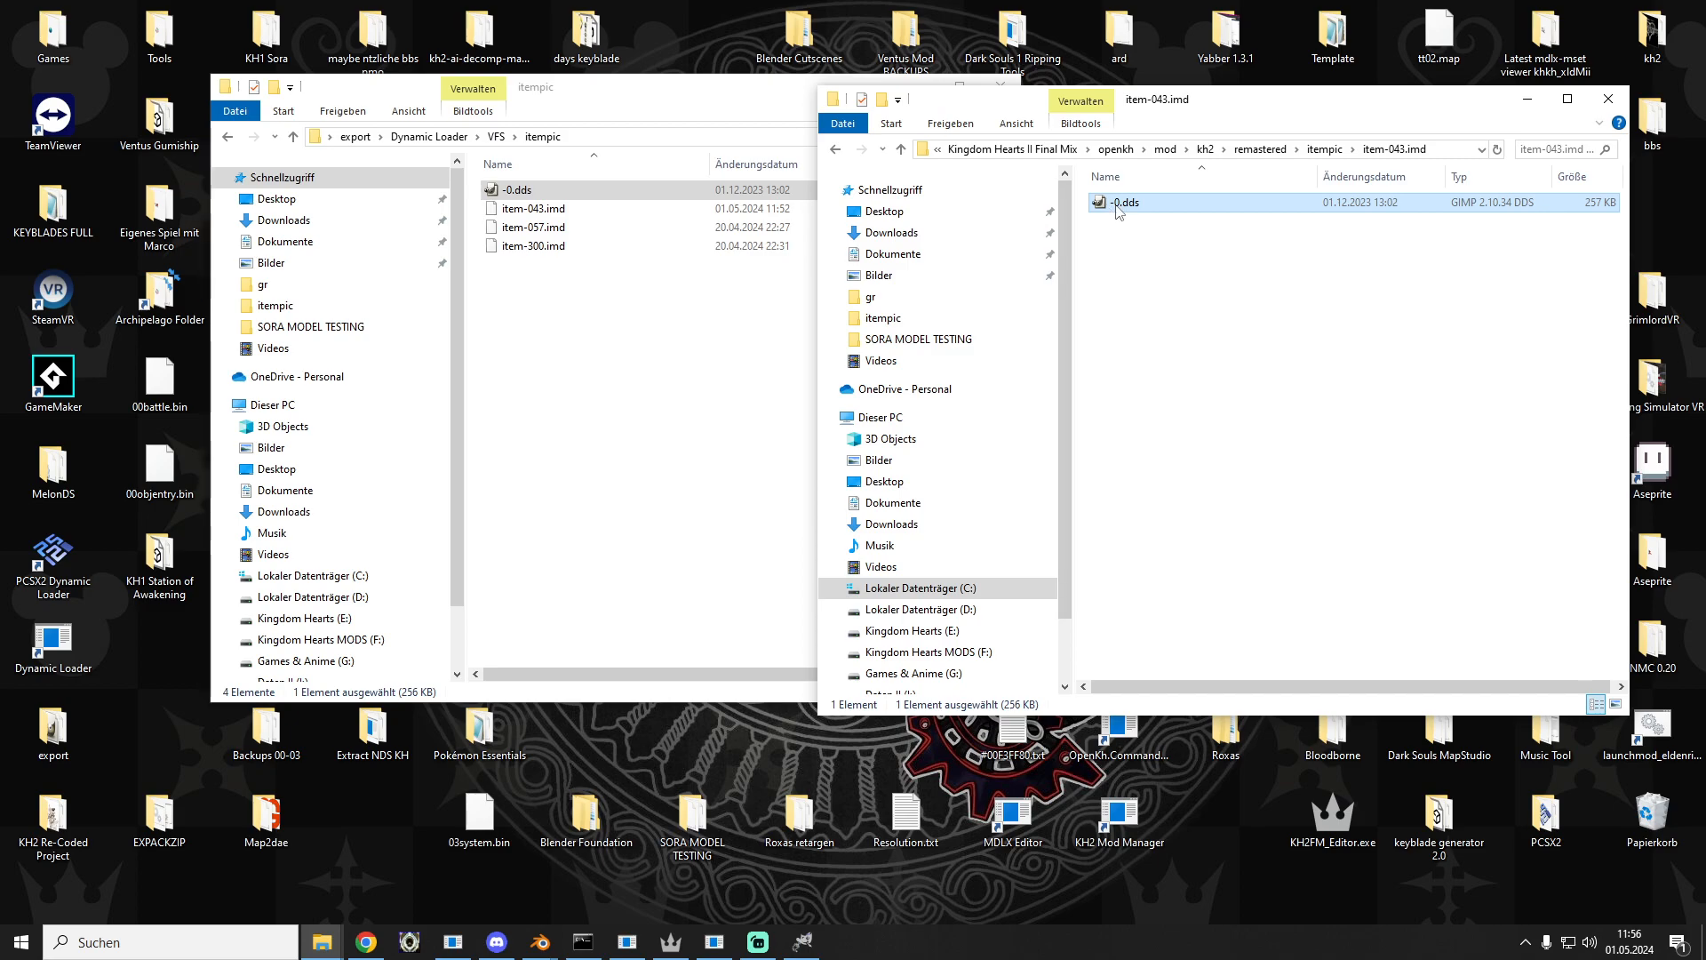
# Step: Open -0.dds from the mod's item-043.imd folder in GIMP and try to export it over itself as an uncompressed RGBA8 DDS
pyautogui.press('Return')
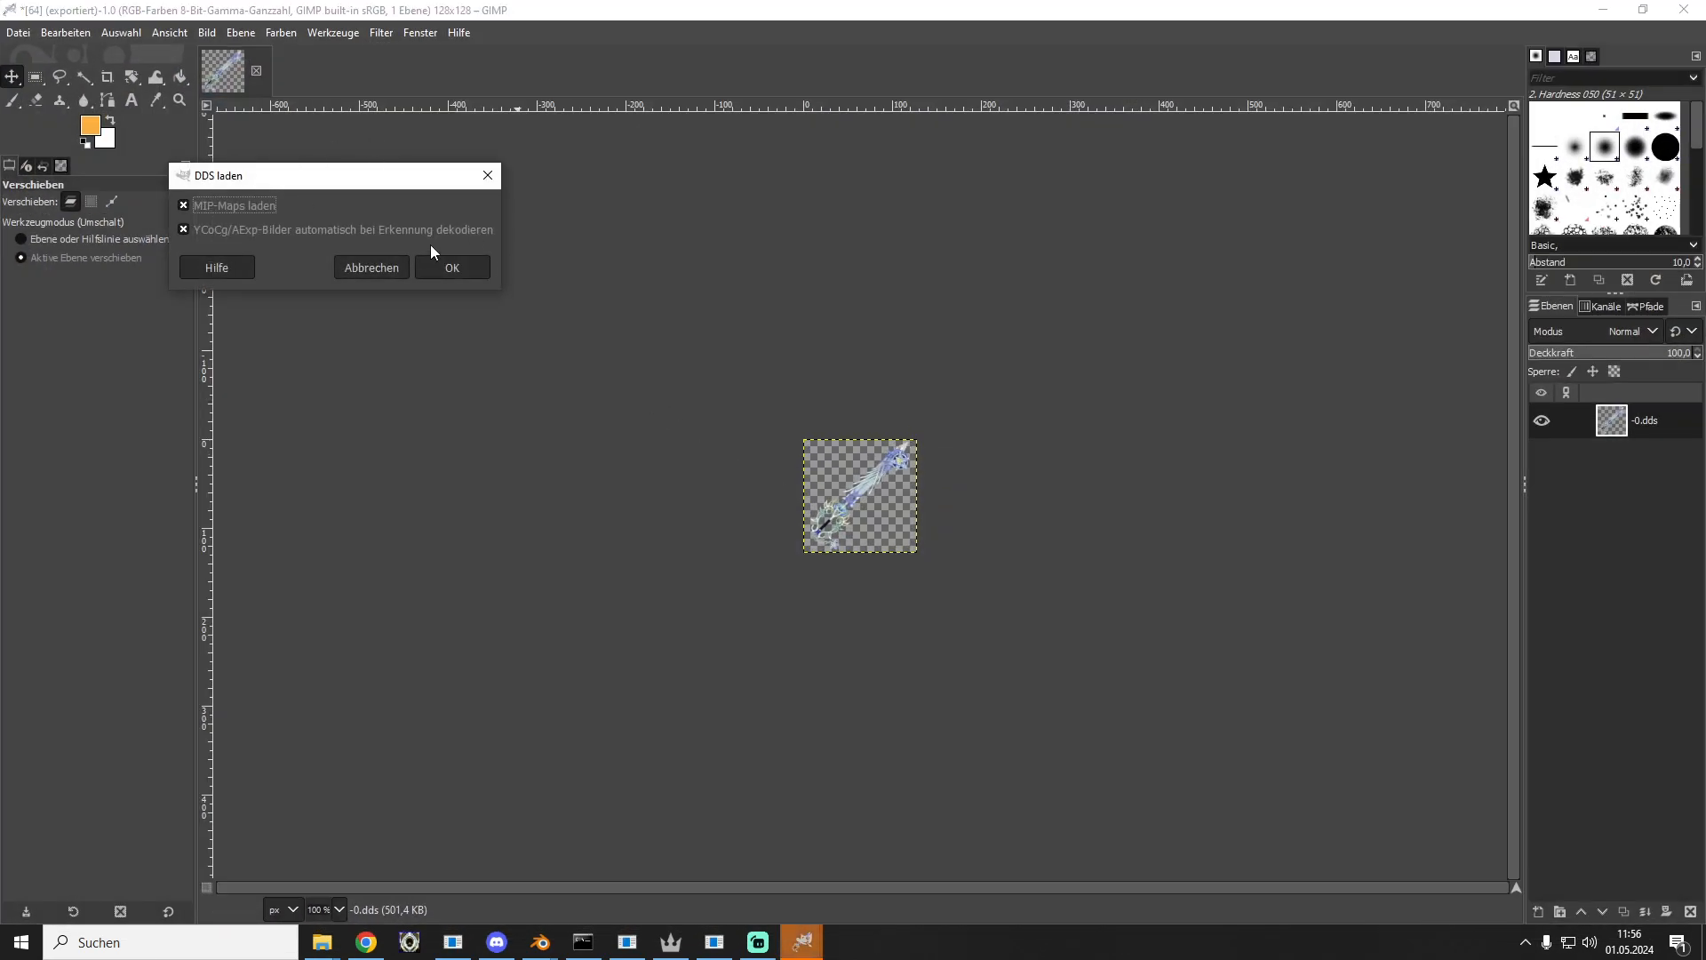
pyautogui.click(448, 263)
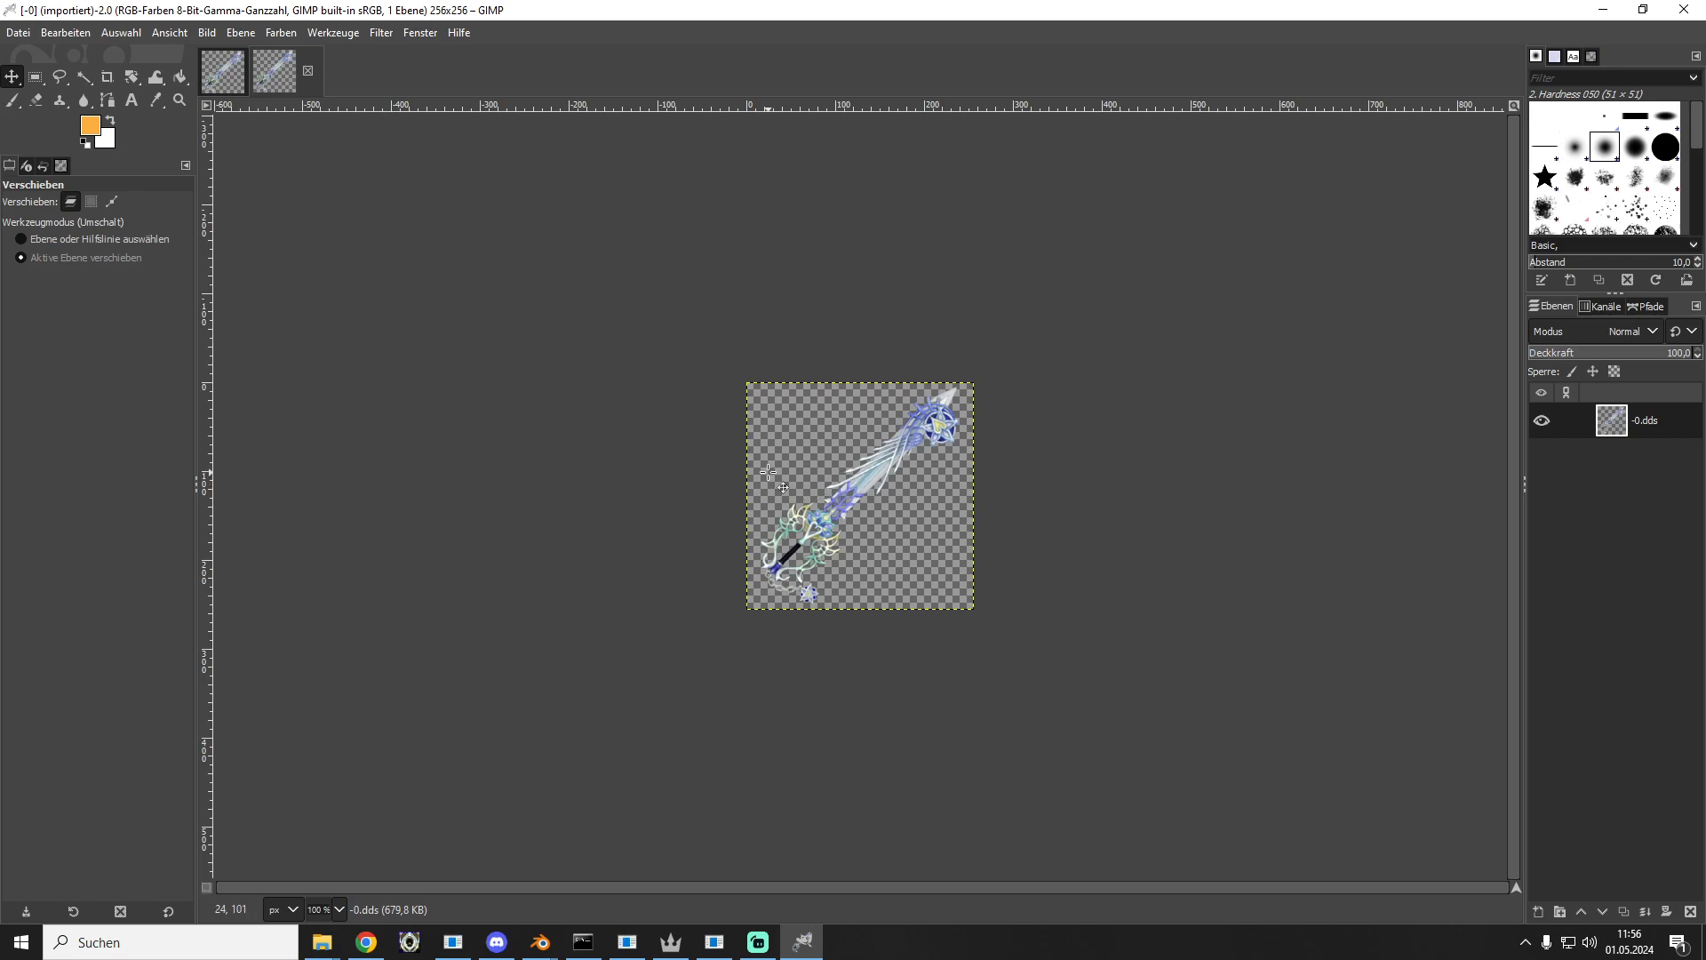
pyautogui.click(18, 33)
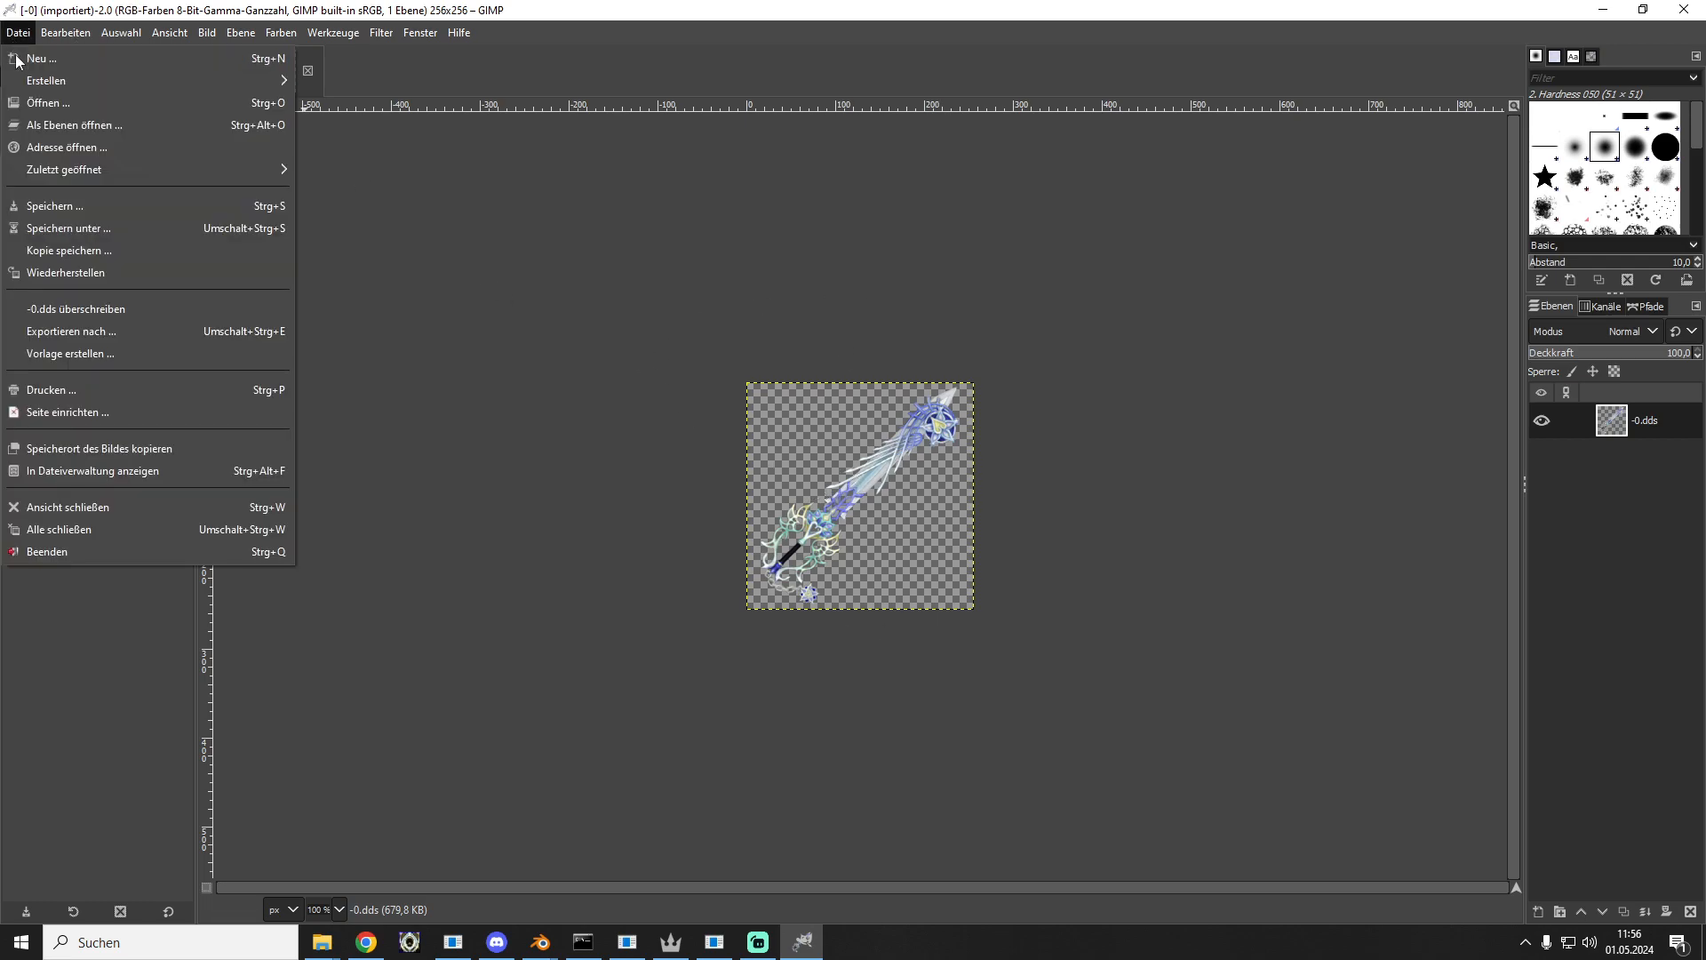
pyautogui.click(109, 331)
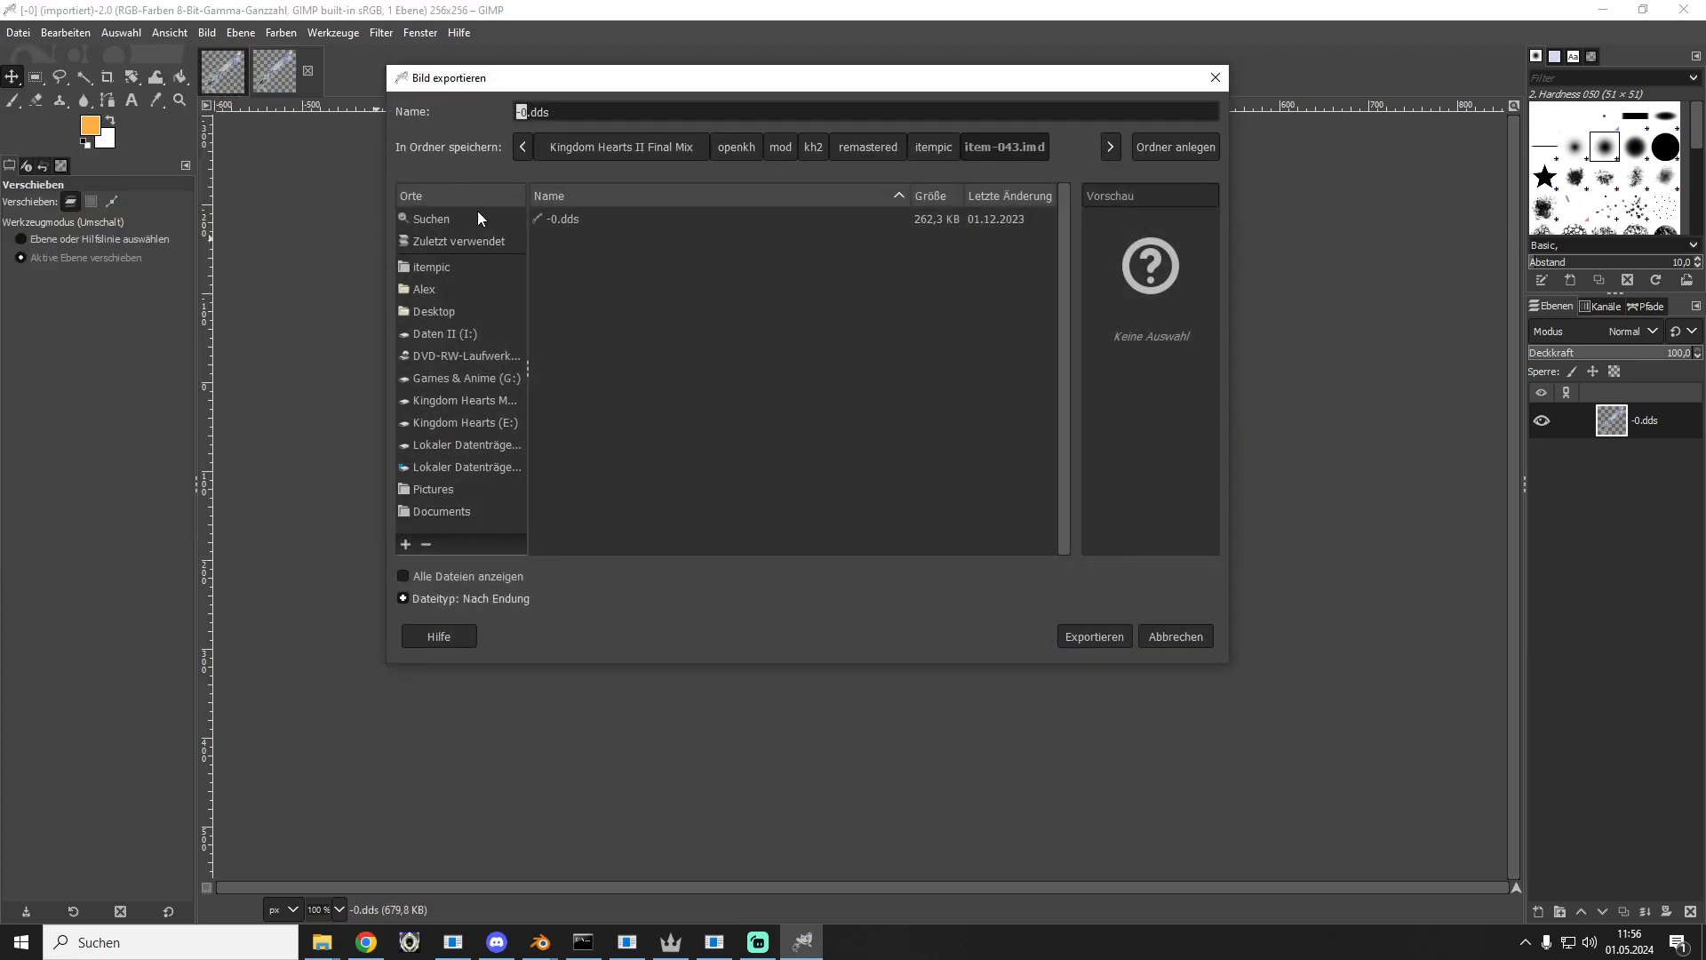
pyautogui.click(1102, 639)
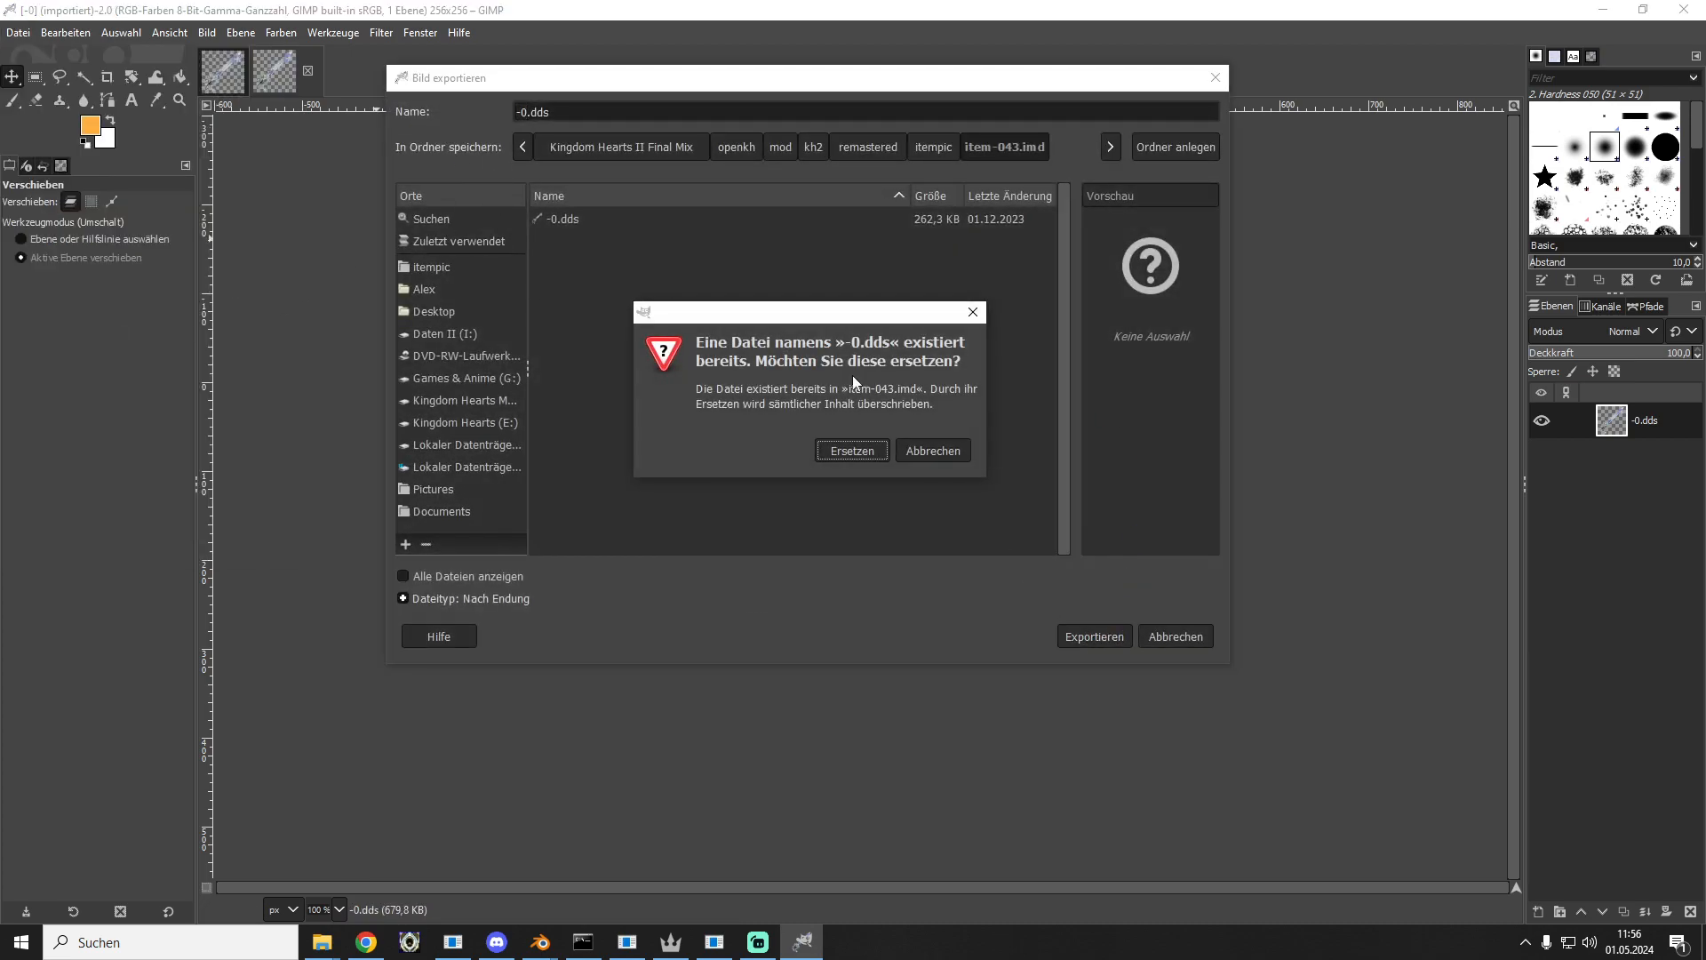
pyautogui.click(852, 452)
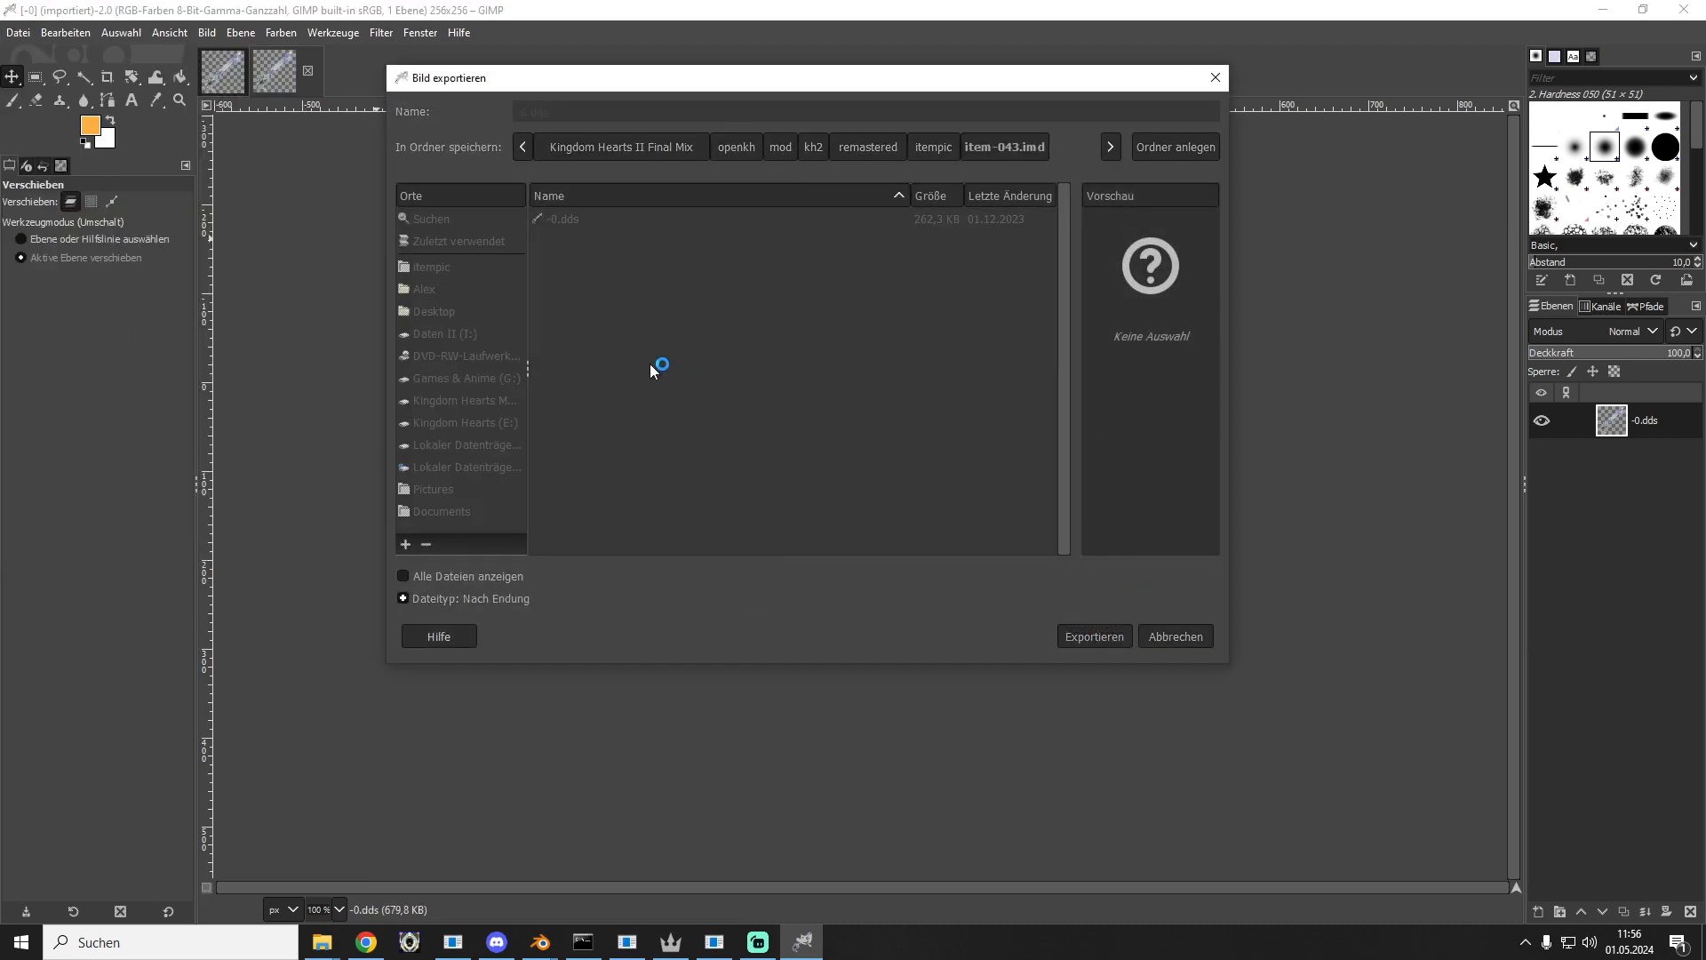
pyautogui.click(187, 128)
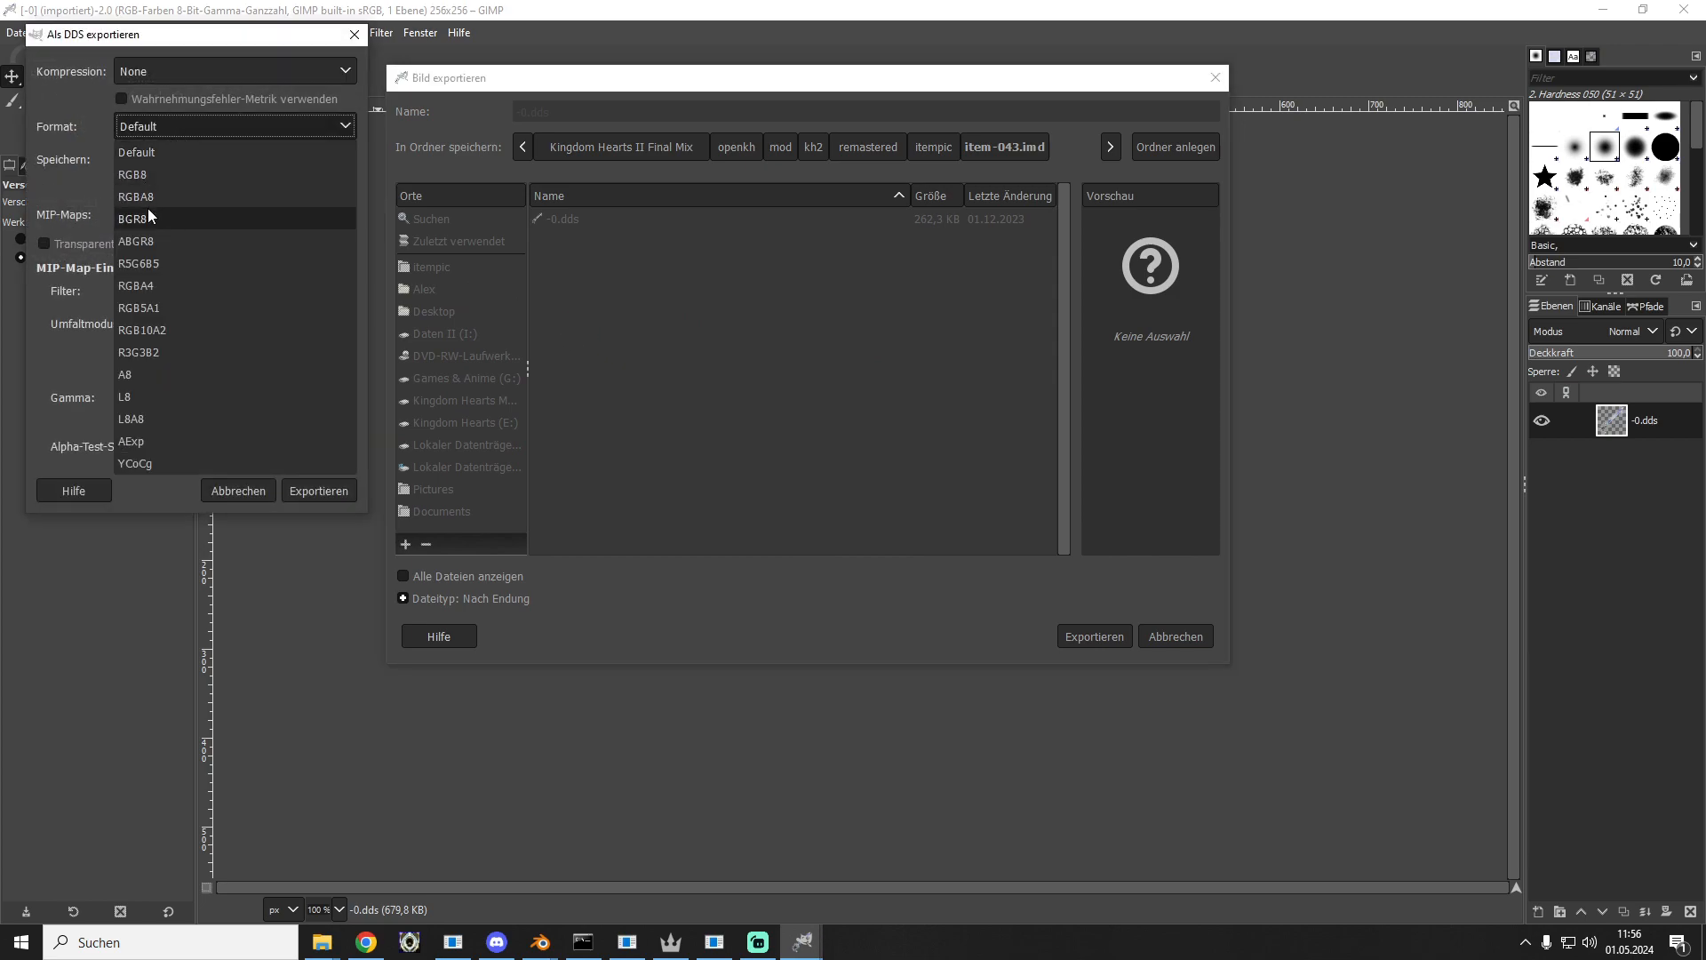
pyautogui.click(136, 198)
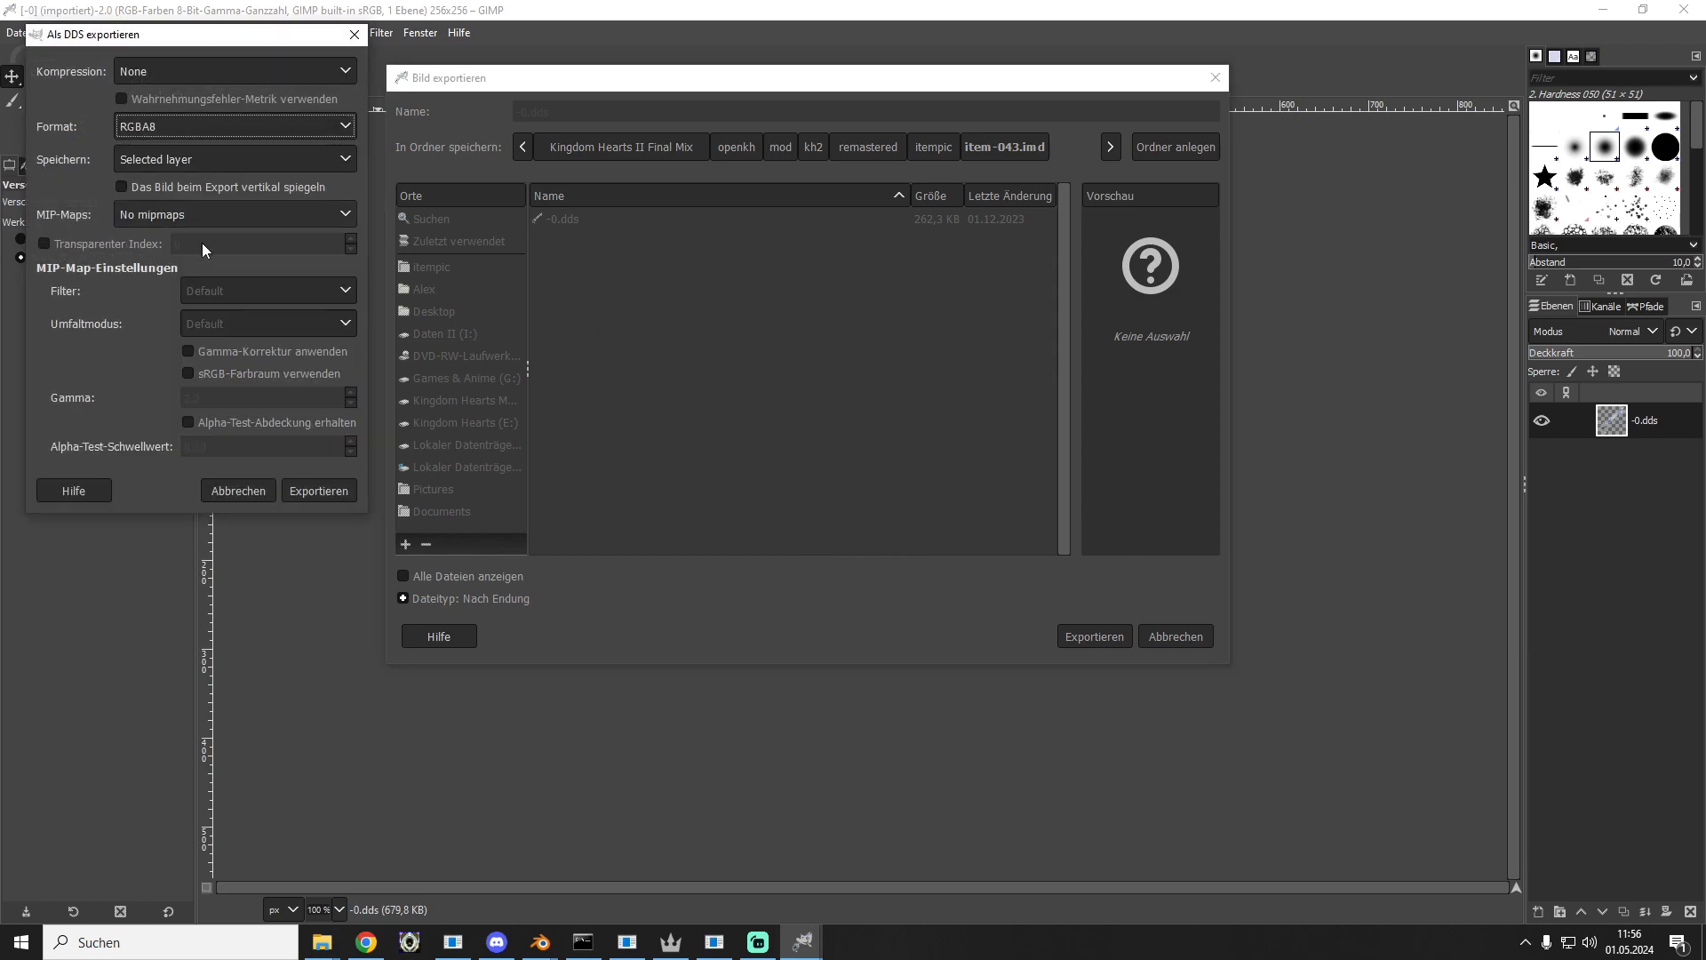
pyautogui.click(318, 491)
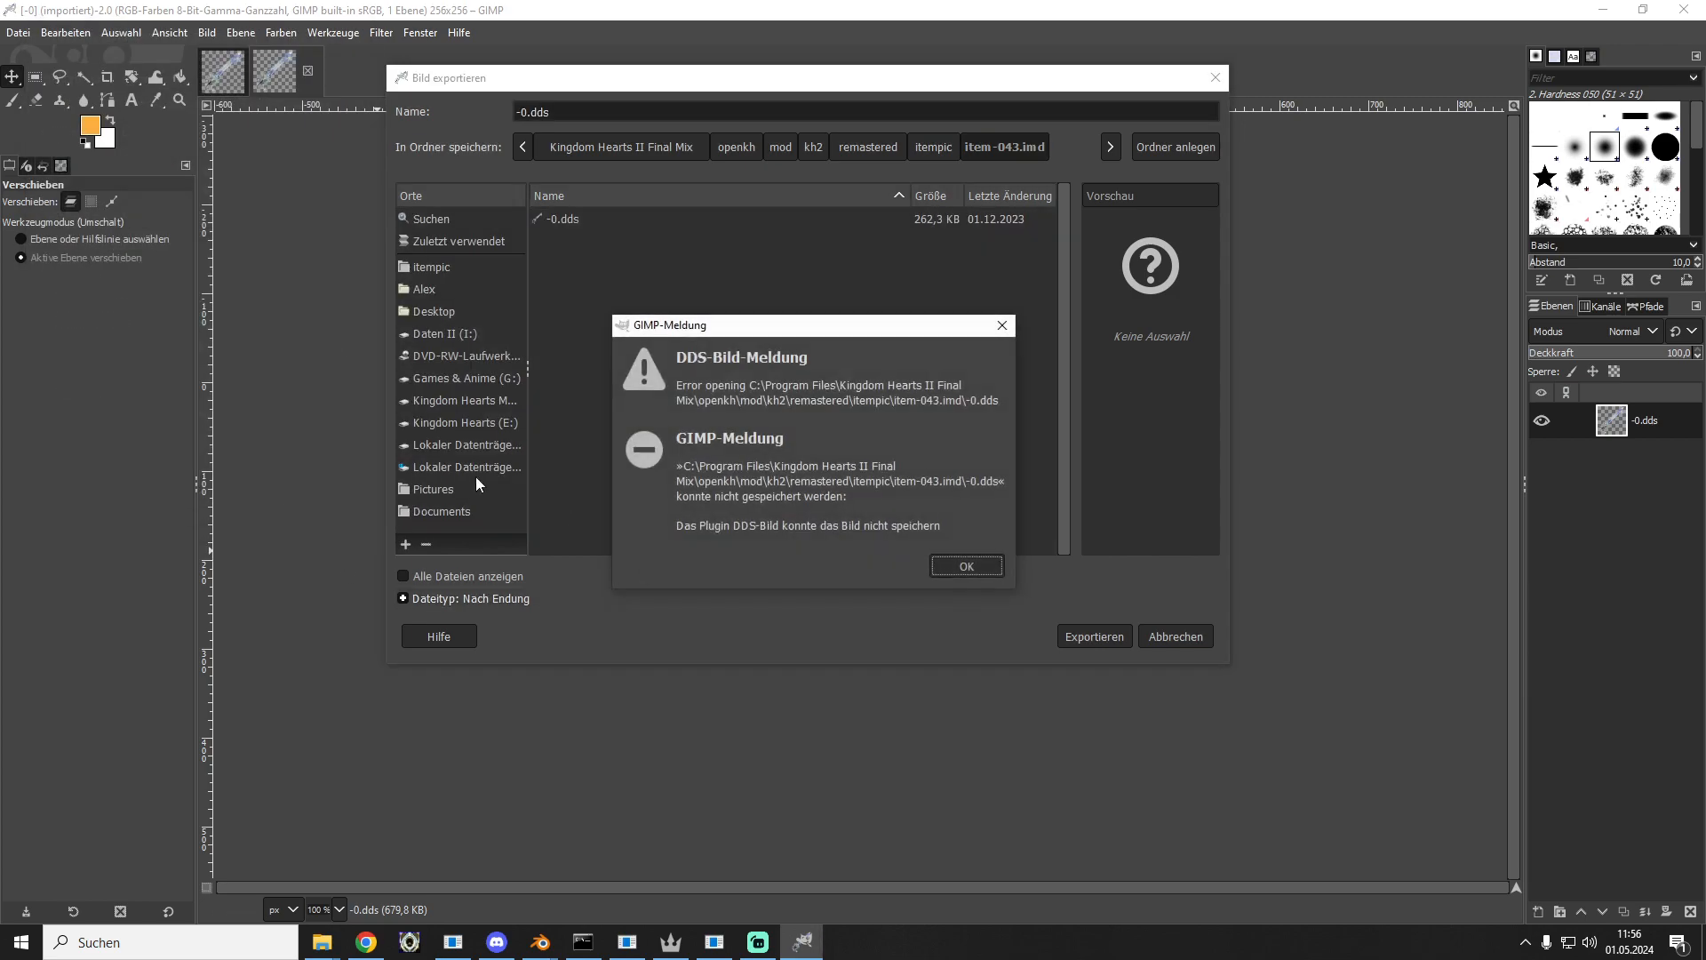
pyautogui.click(962, 565)
pyautogui.click(1146, 637)
# Step: Quit GIMP, discarding the unsaved changes, and return to the mod's kh2 folder
pyautogui.click(1684, 9)
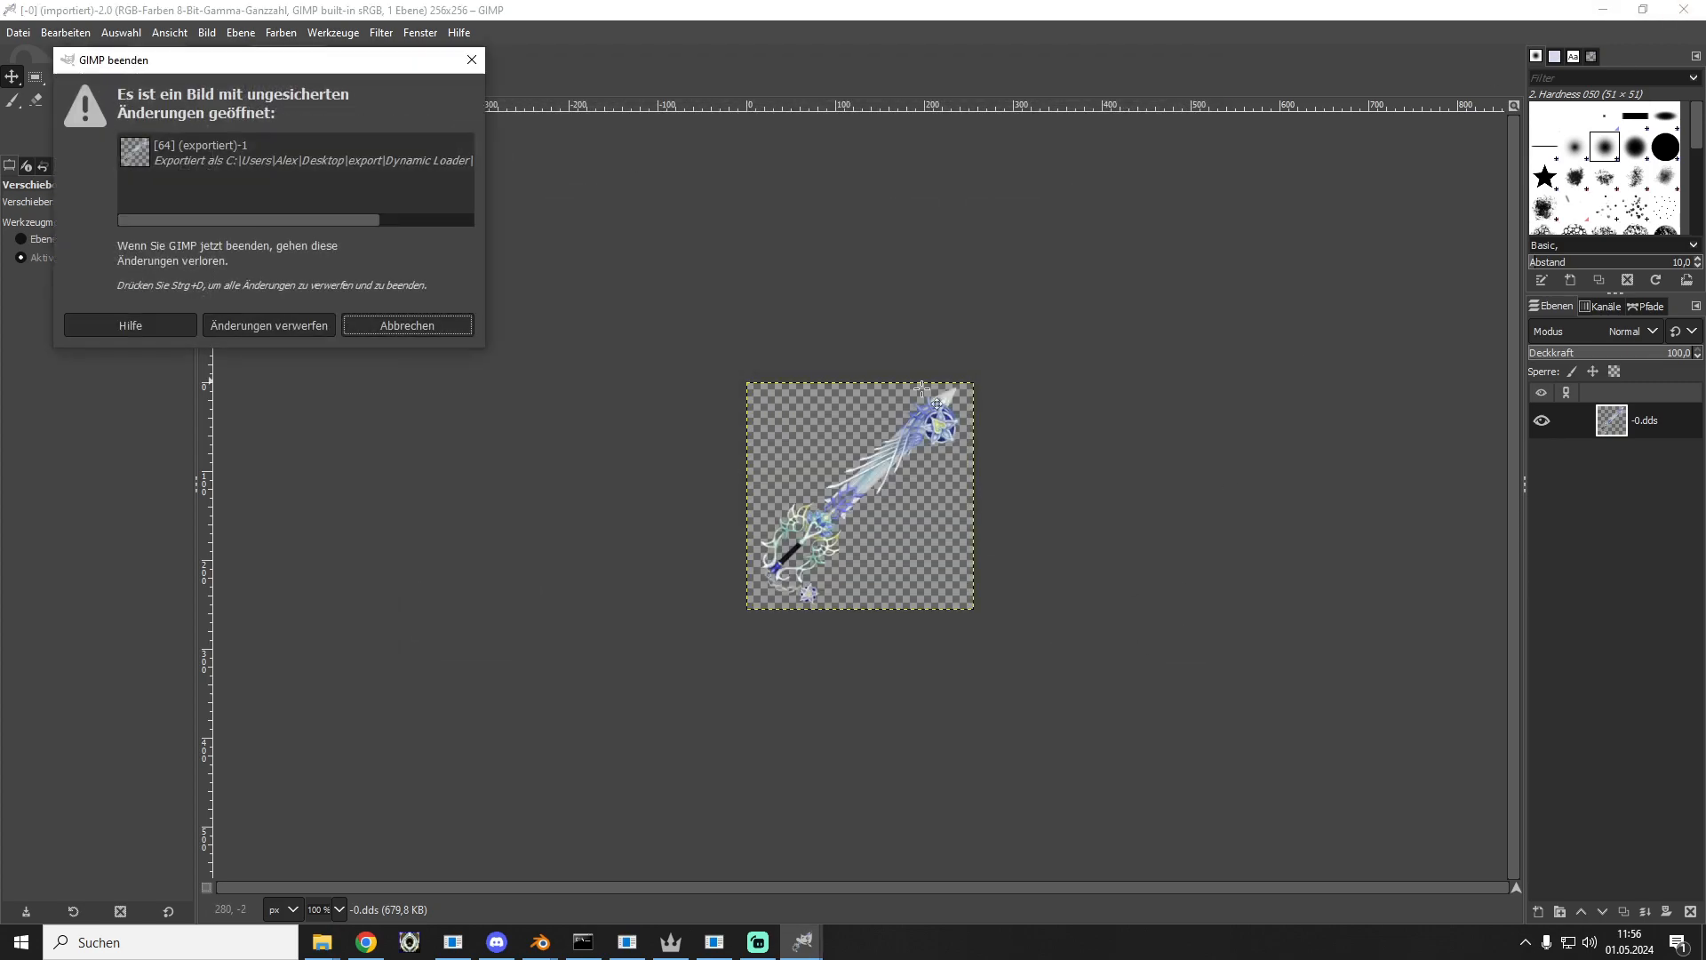
pyautogui.click(322, 318)
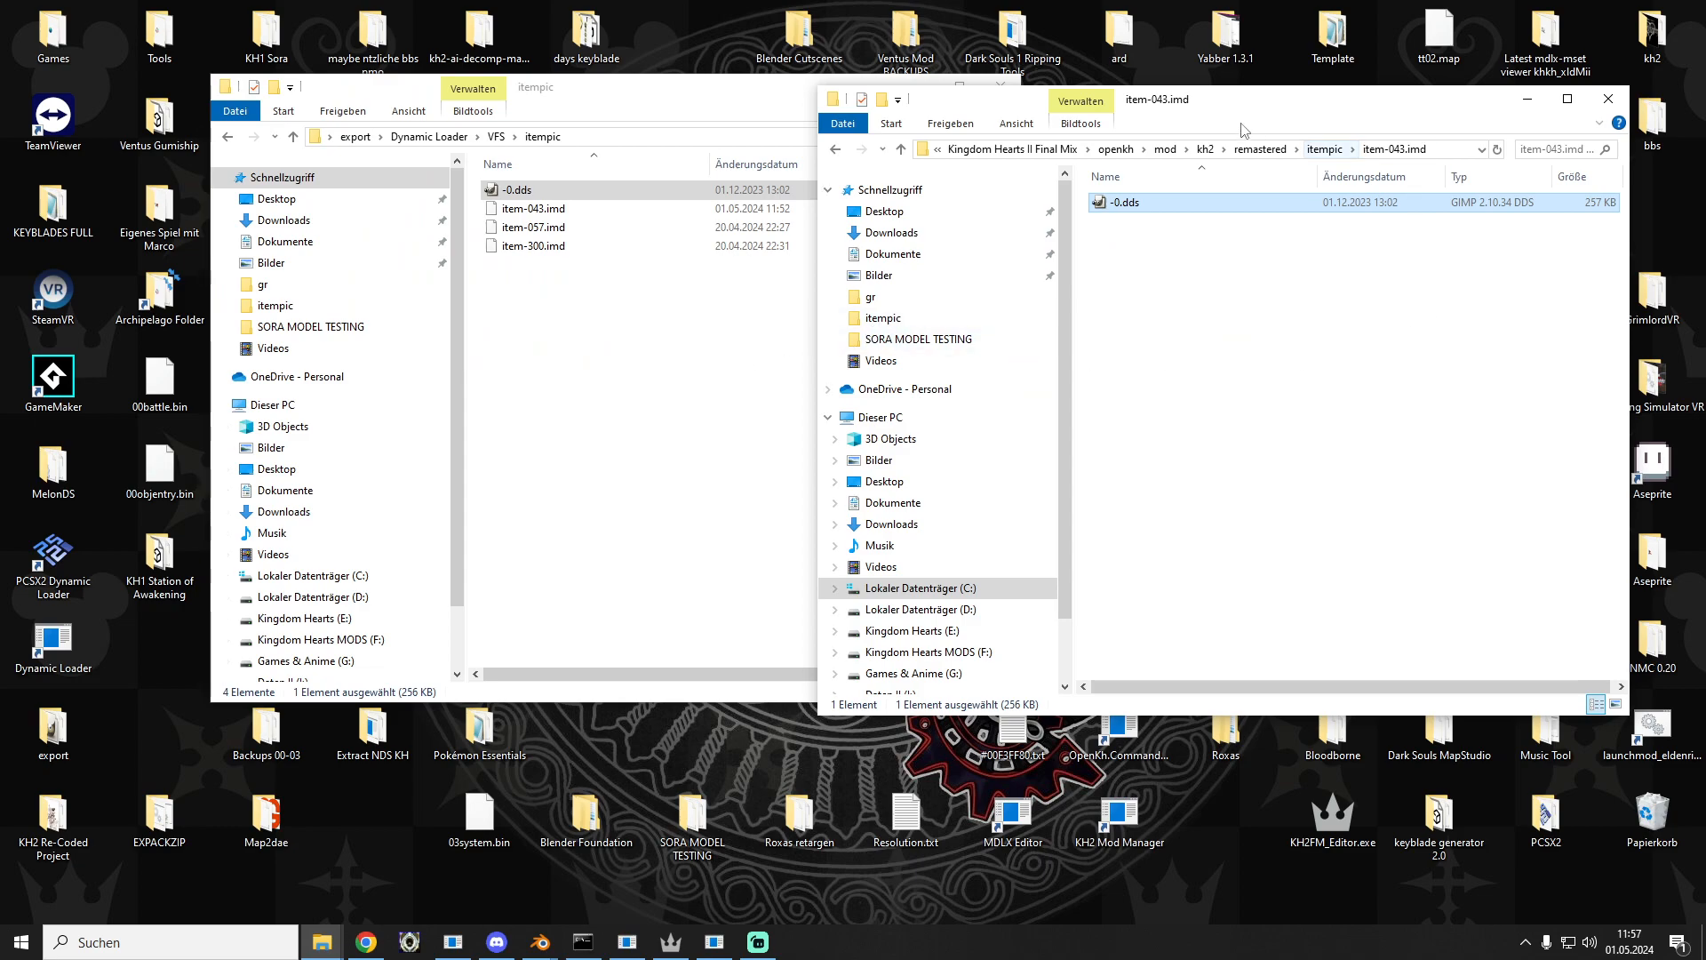
pyautogui.click(1155, 308)
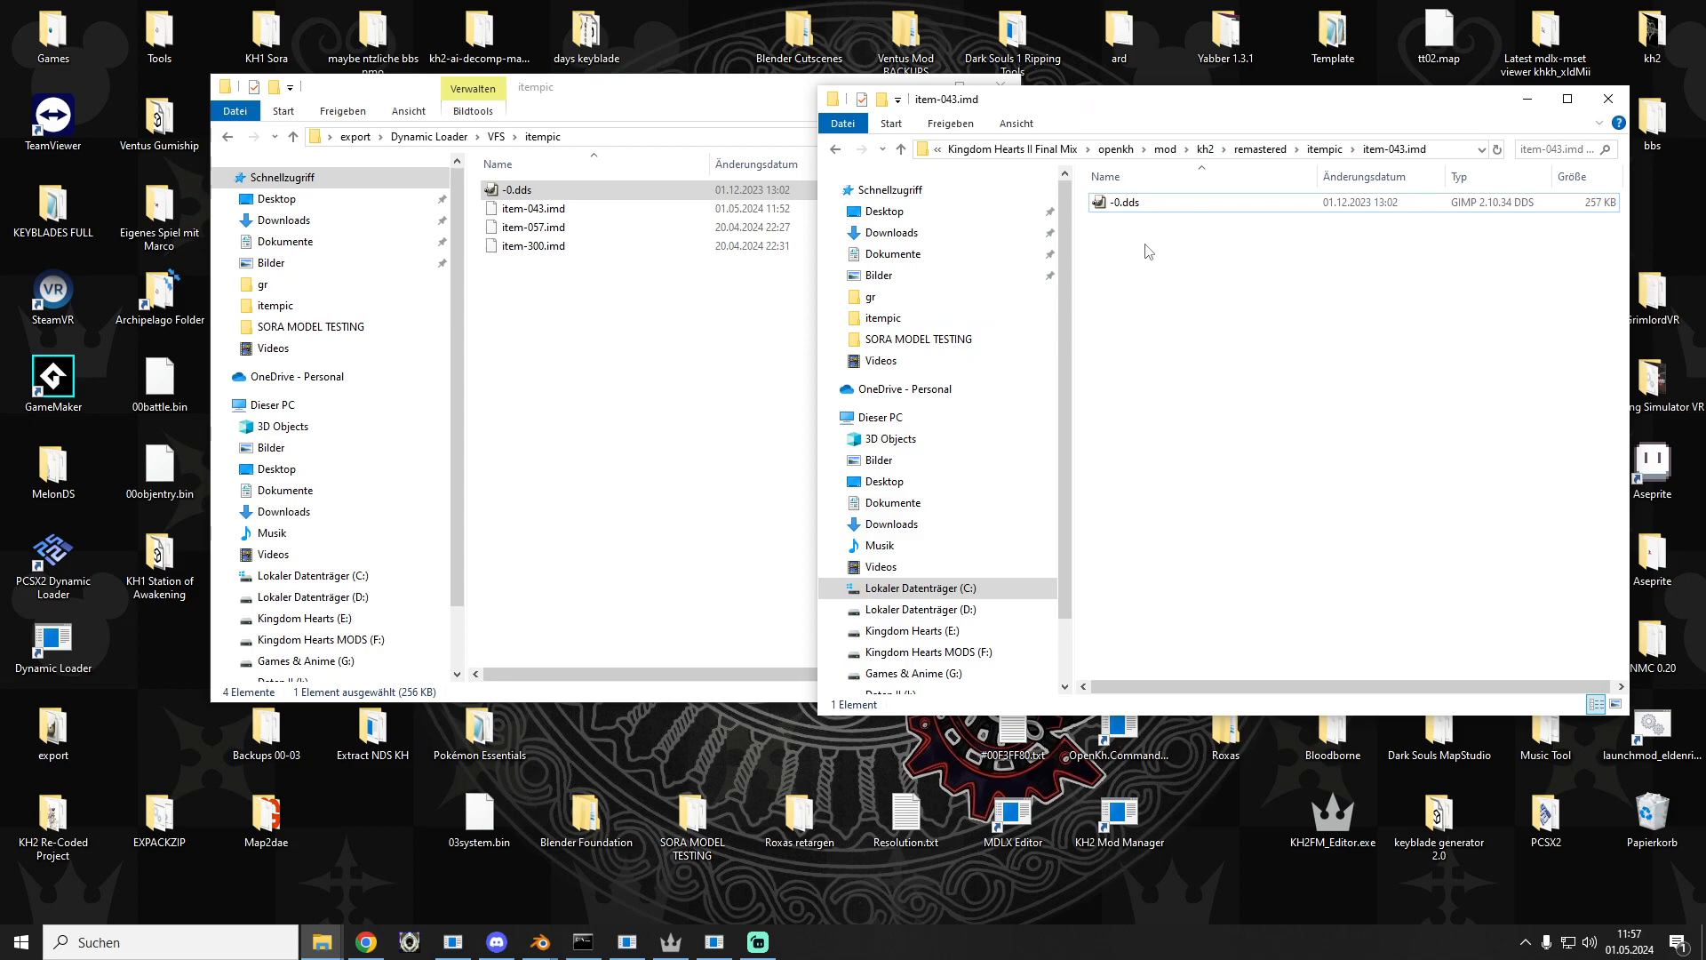
pyautogui.click(835, 149)
pyautogui.click(835, 150)
pyautogui.click(835, 151)
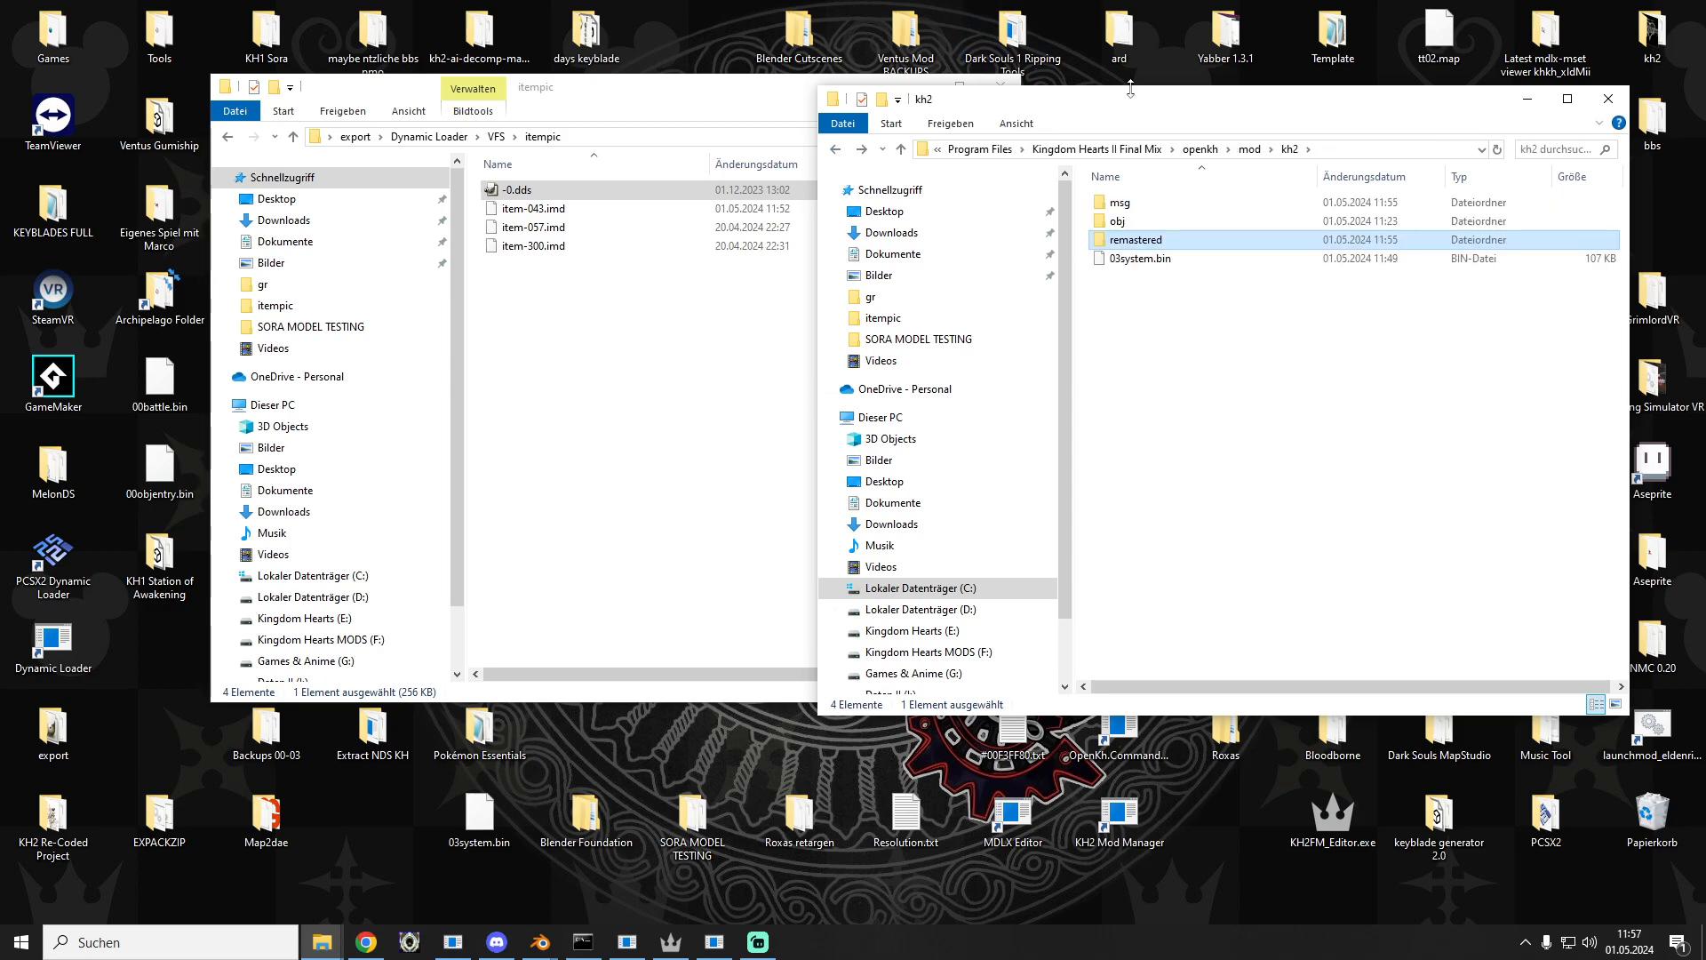
# Step: Switch to OpenKH Mods Manager and launch Kingdom Hearts II through its mod loader
pyautogui.click(1408, 321)
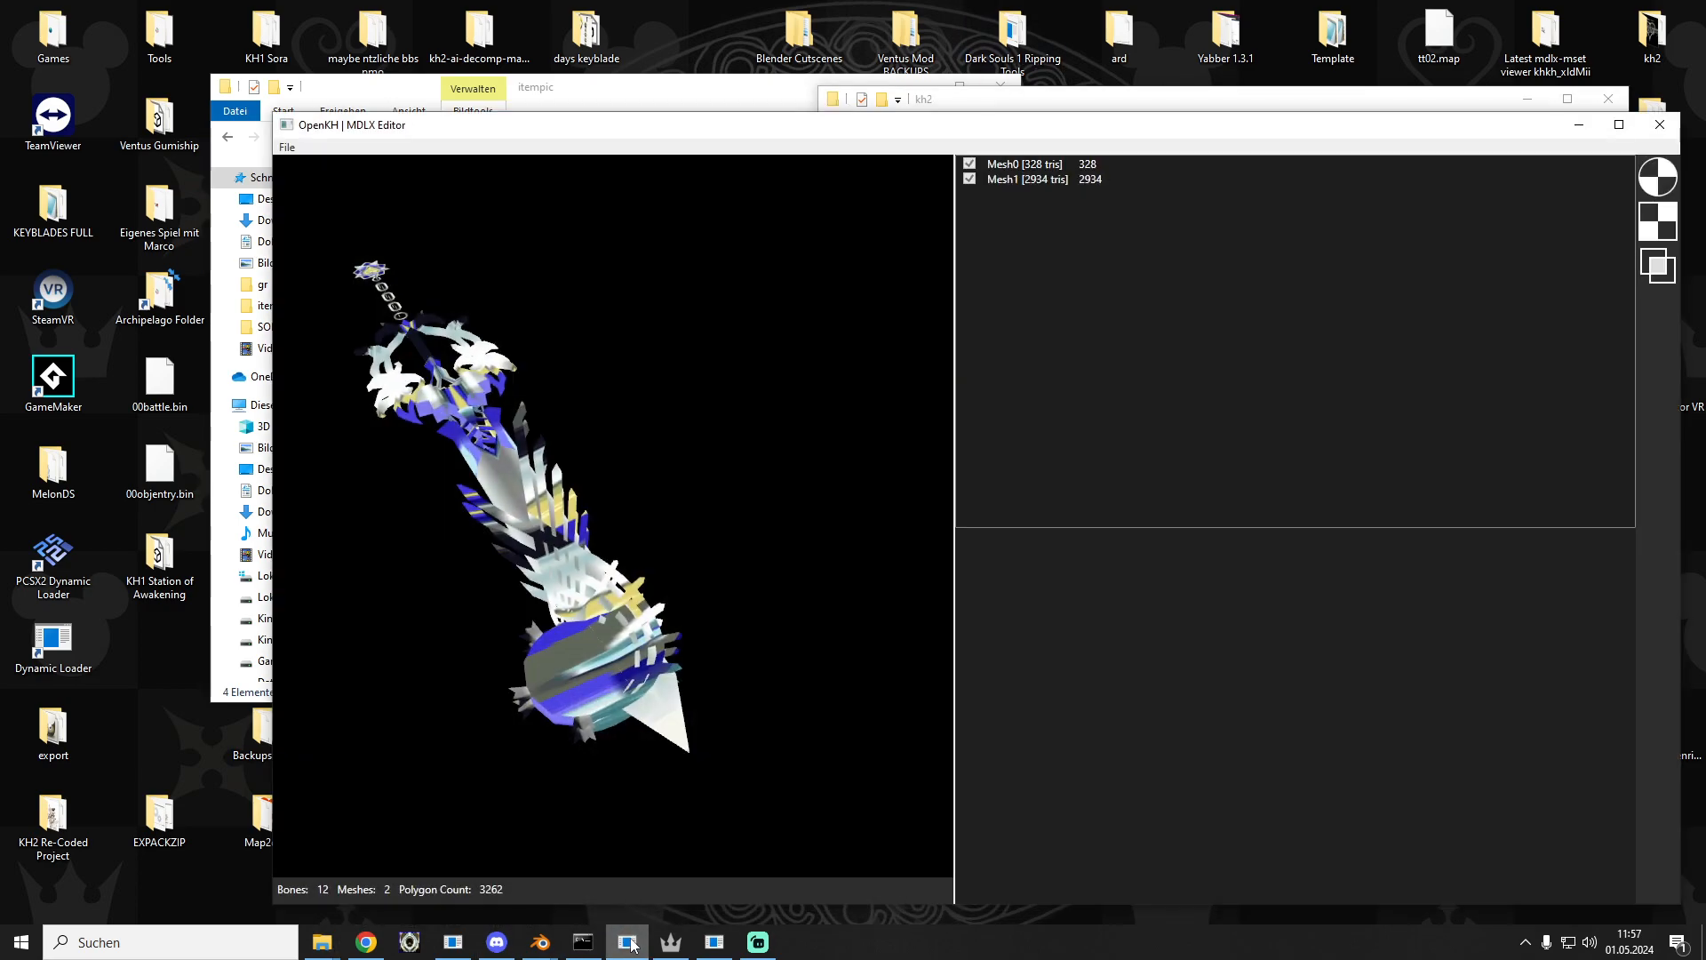
pyautogui.click(713, 942)
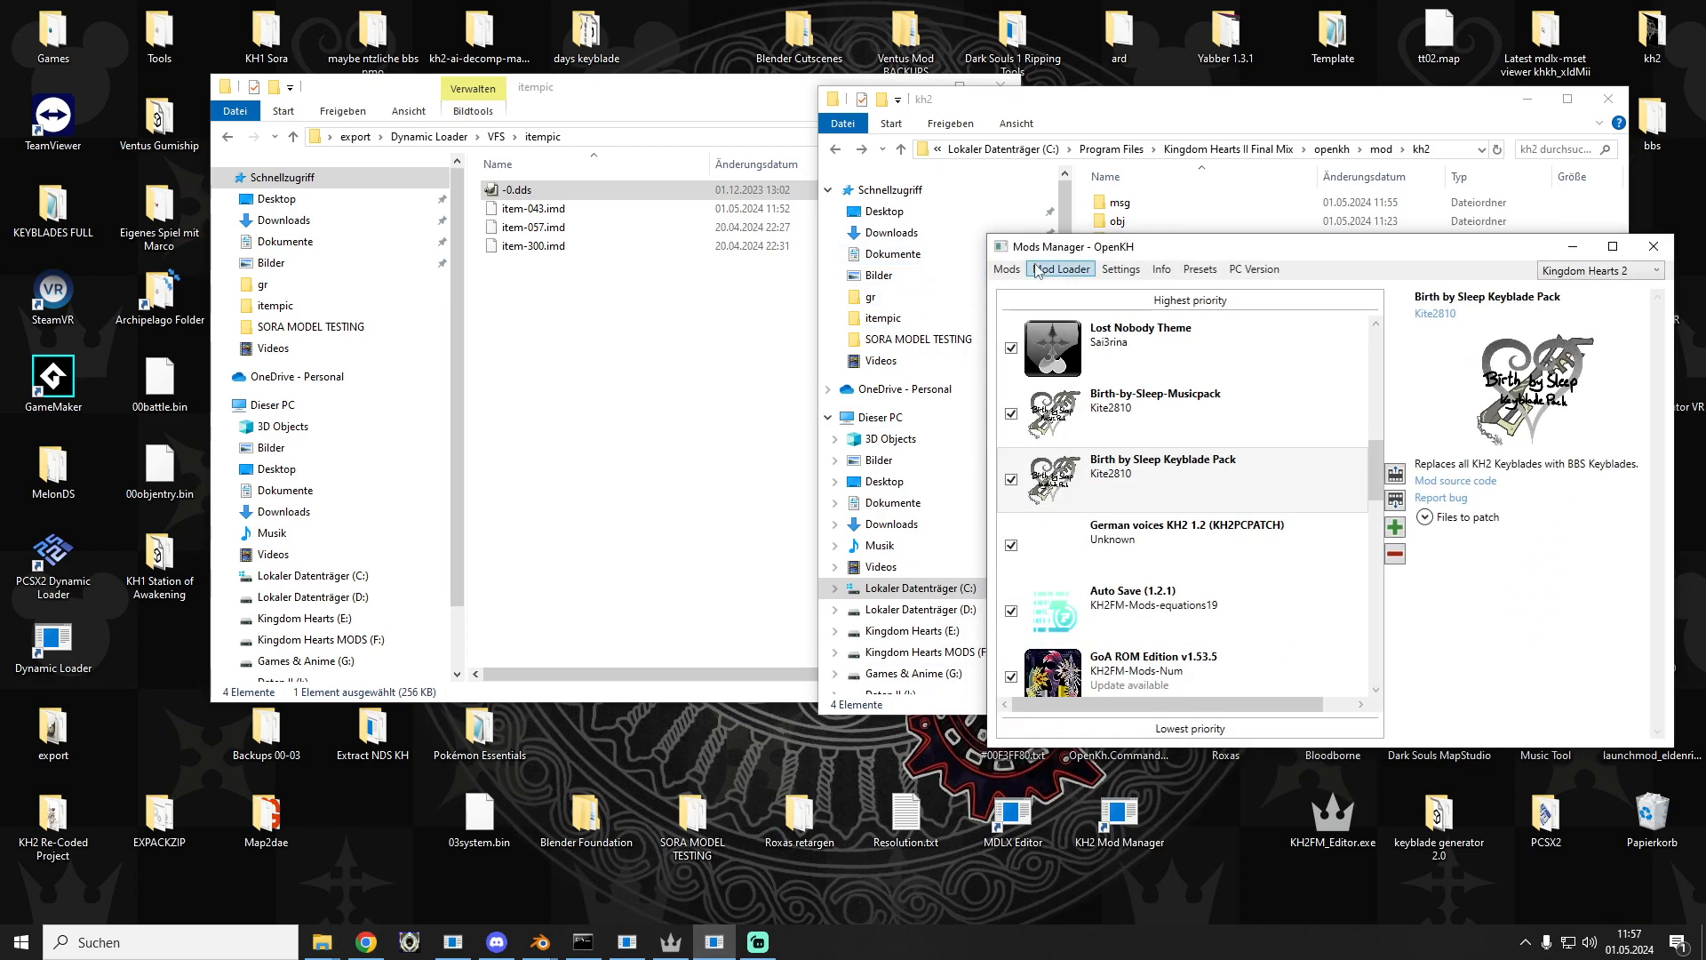
pyautogui.click(1061, 269)
pyautogui.click(1082, 308)
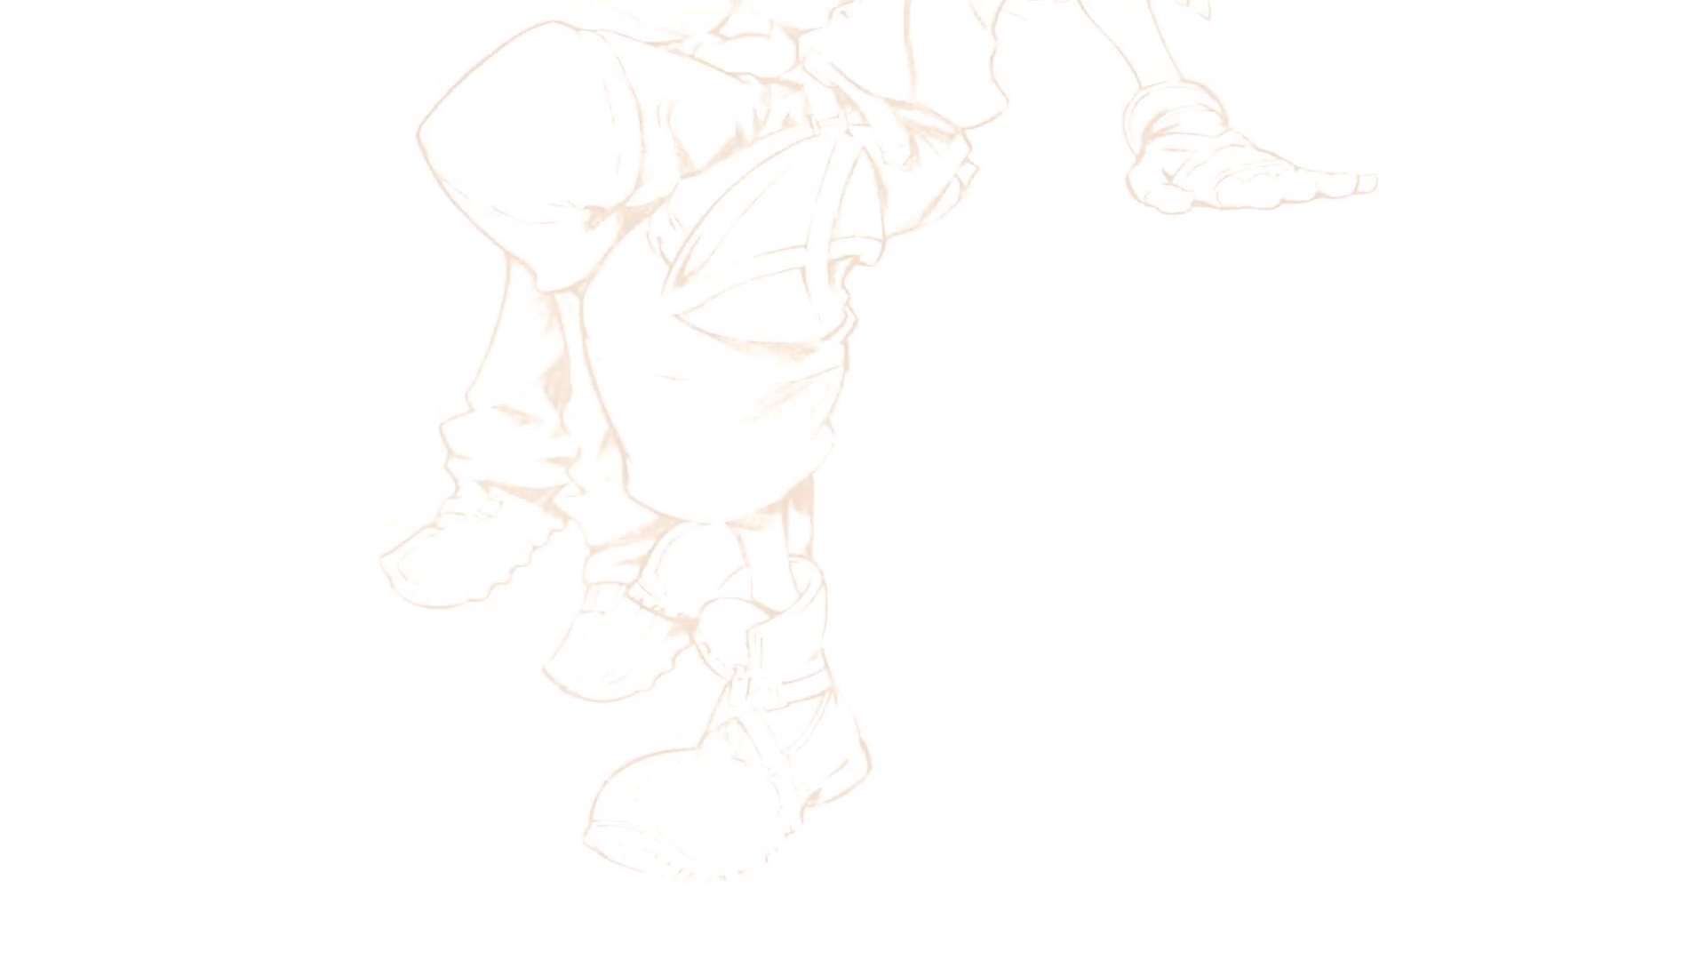
# Step: Load save file 02, located at Radiant Garden's Postern
pyautogui.press('Down')
pyautogui.press('Return')
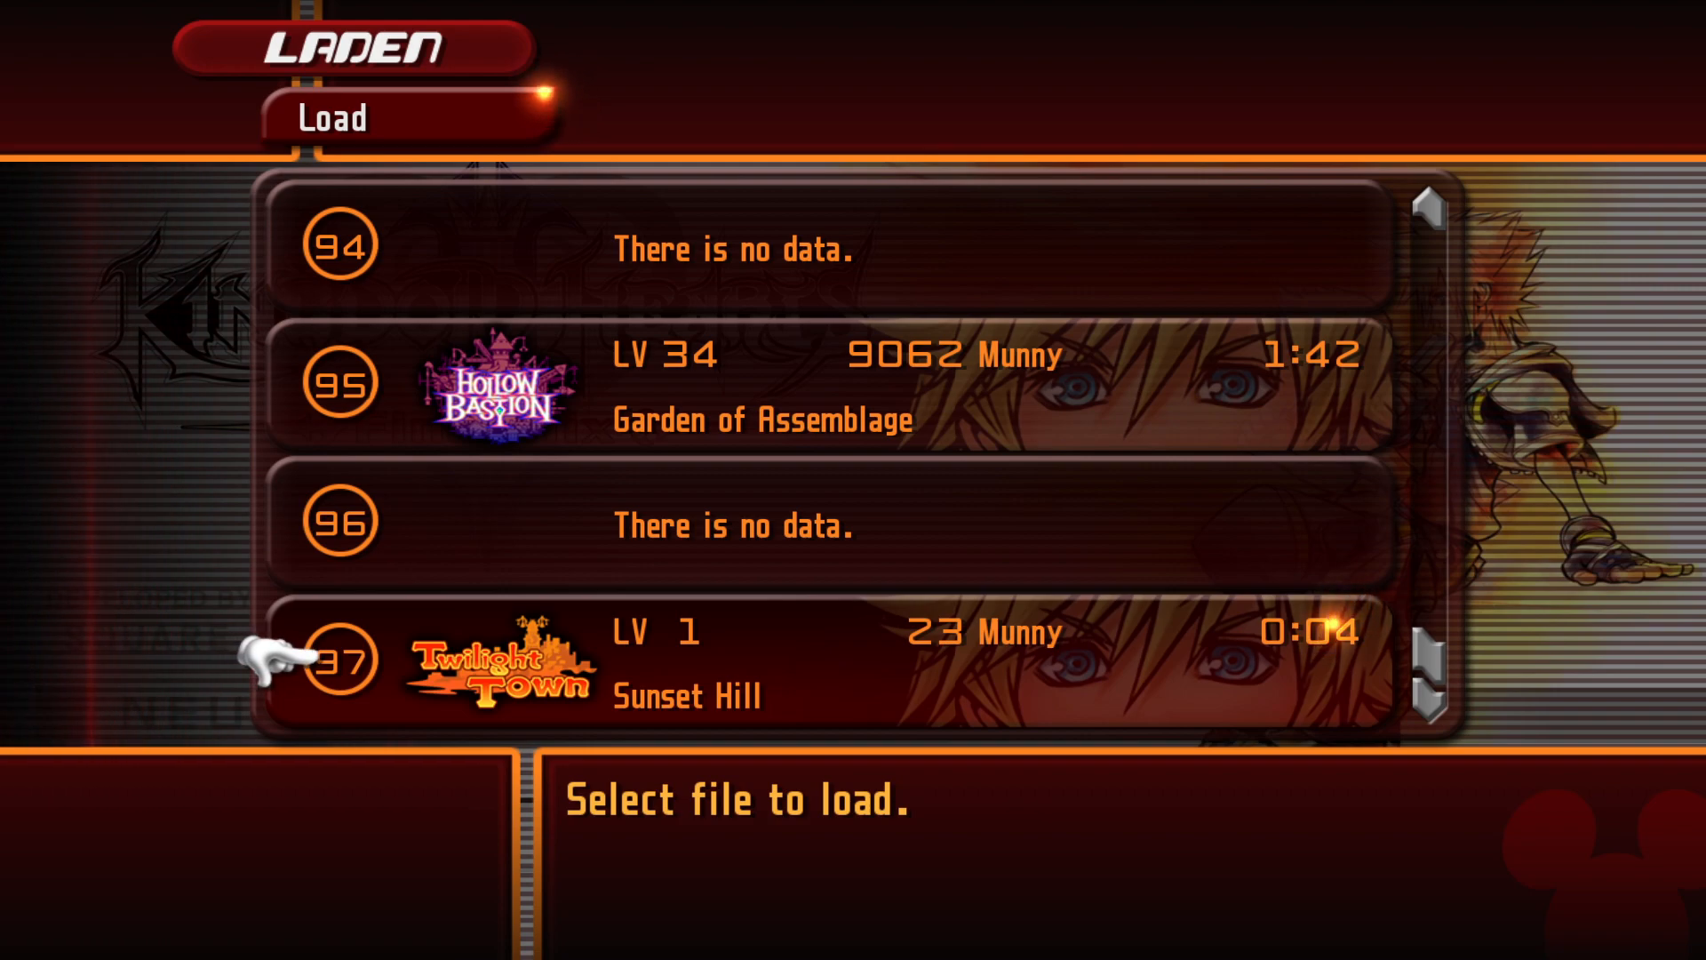
pyautogui.press('Down')
pyautogui.press('Down')
pyautogui.press('Down')
pyautogui.press('Down')
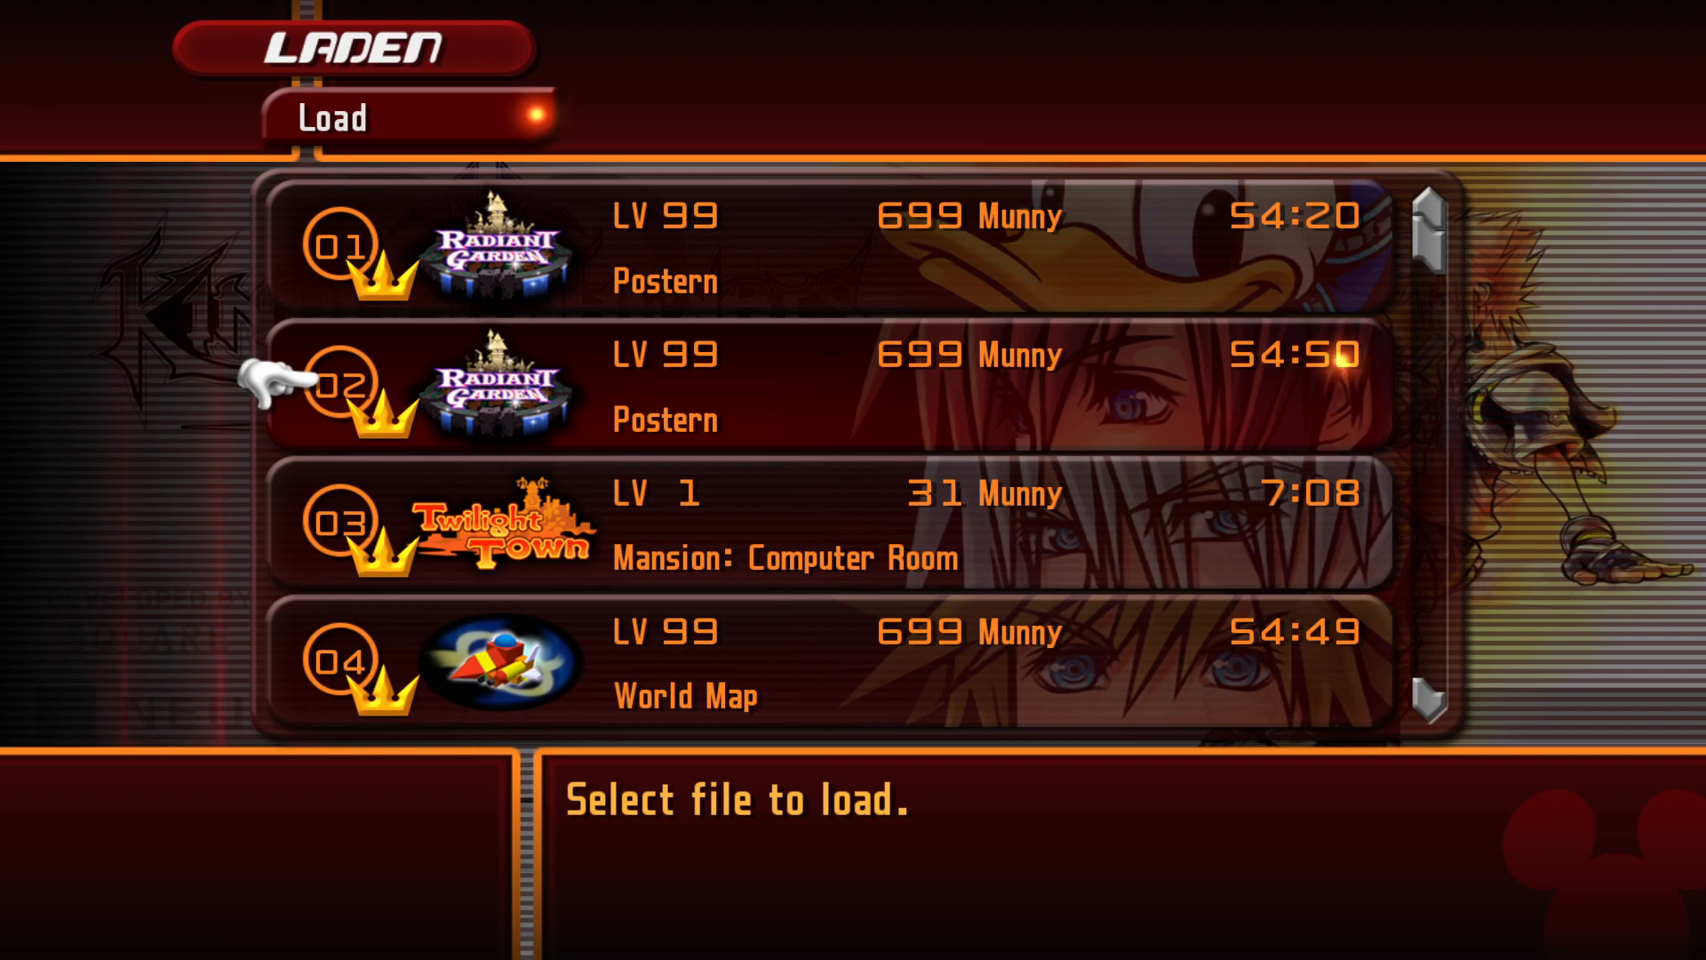
pyautogui.press('Return')
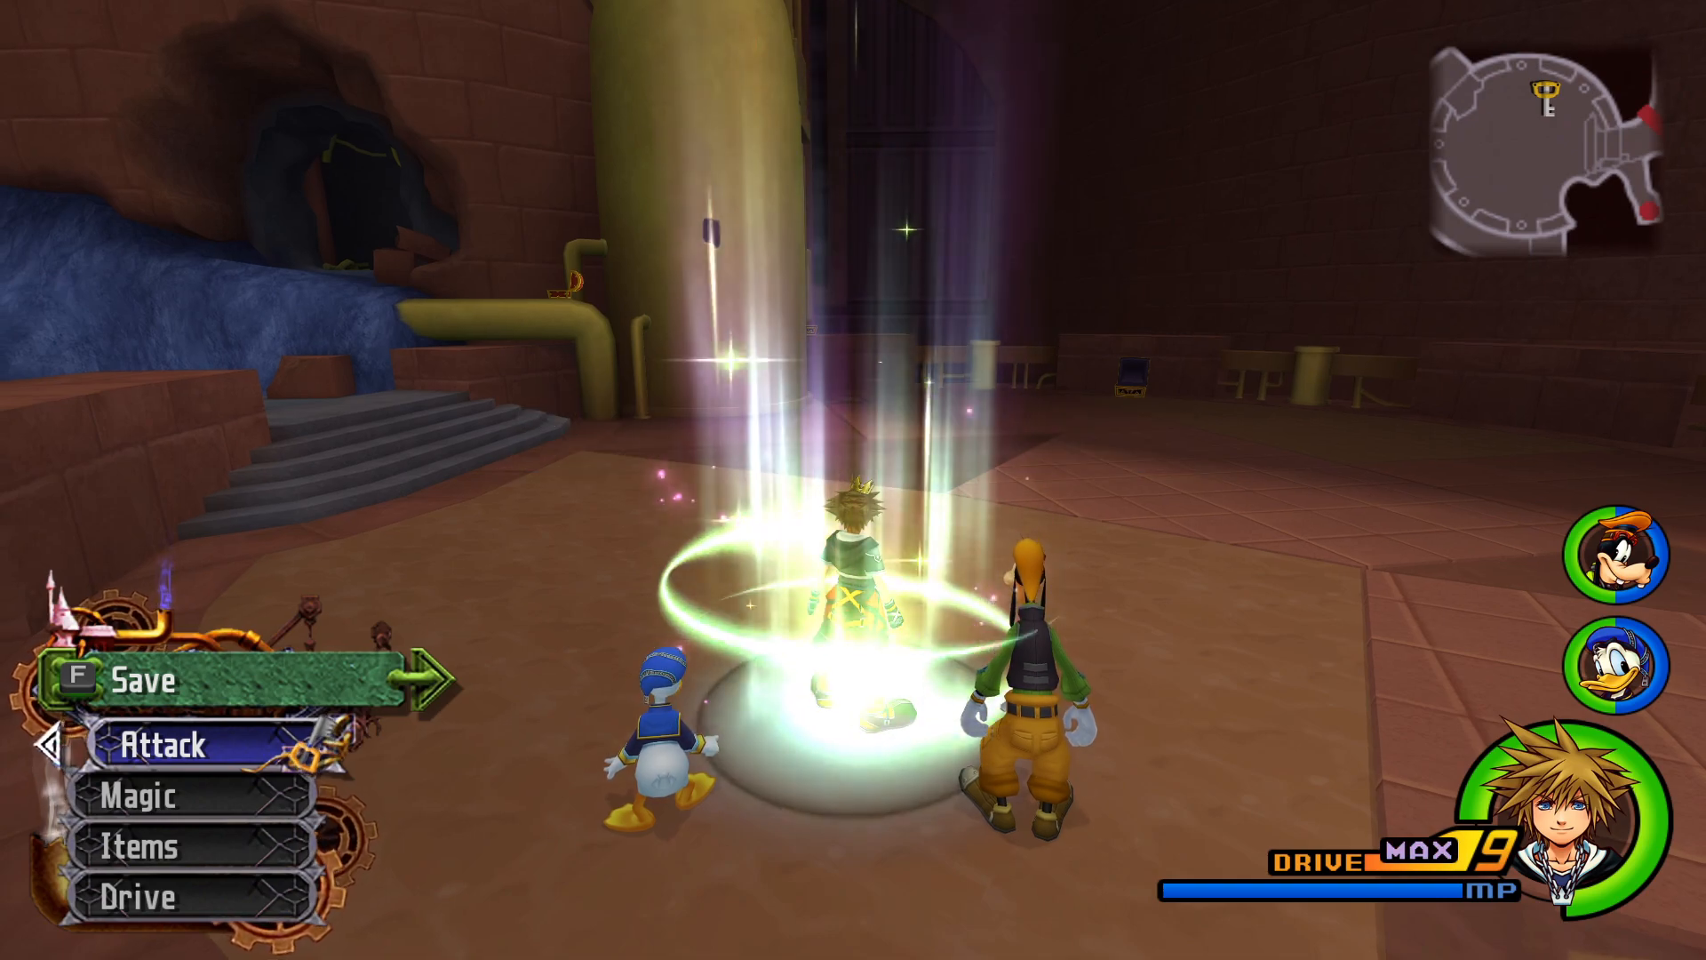
# Step: Swing the Keyblade to view its model, and examine its icon, name and description in Sora's equipment
pyautogui.press('w')
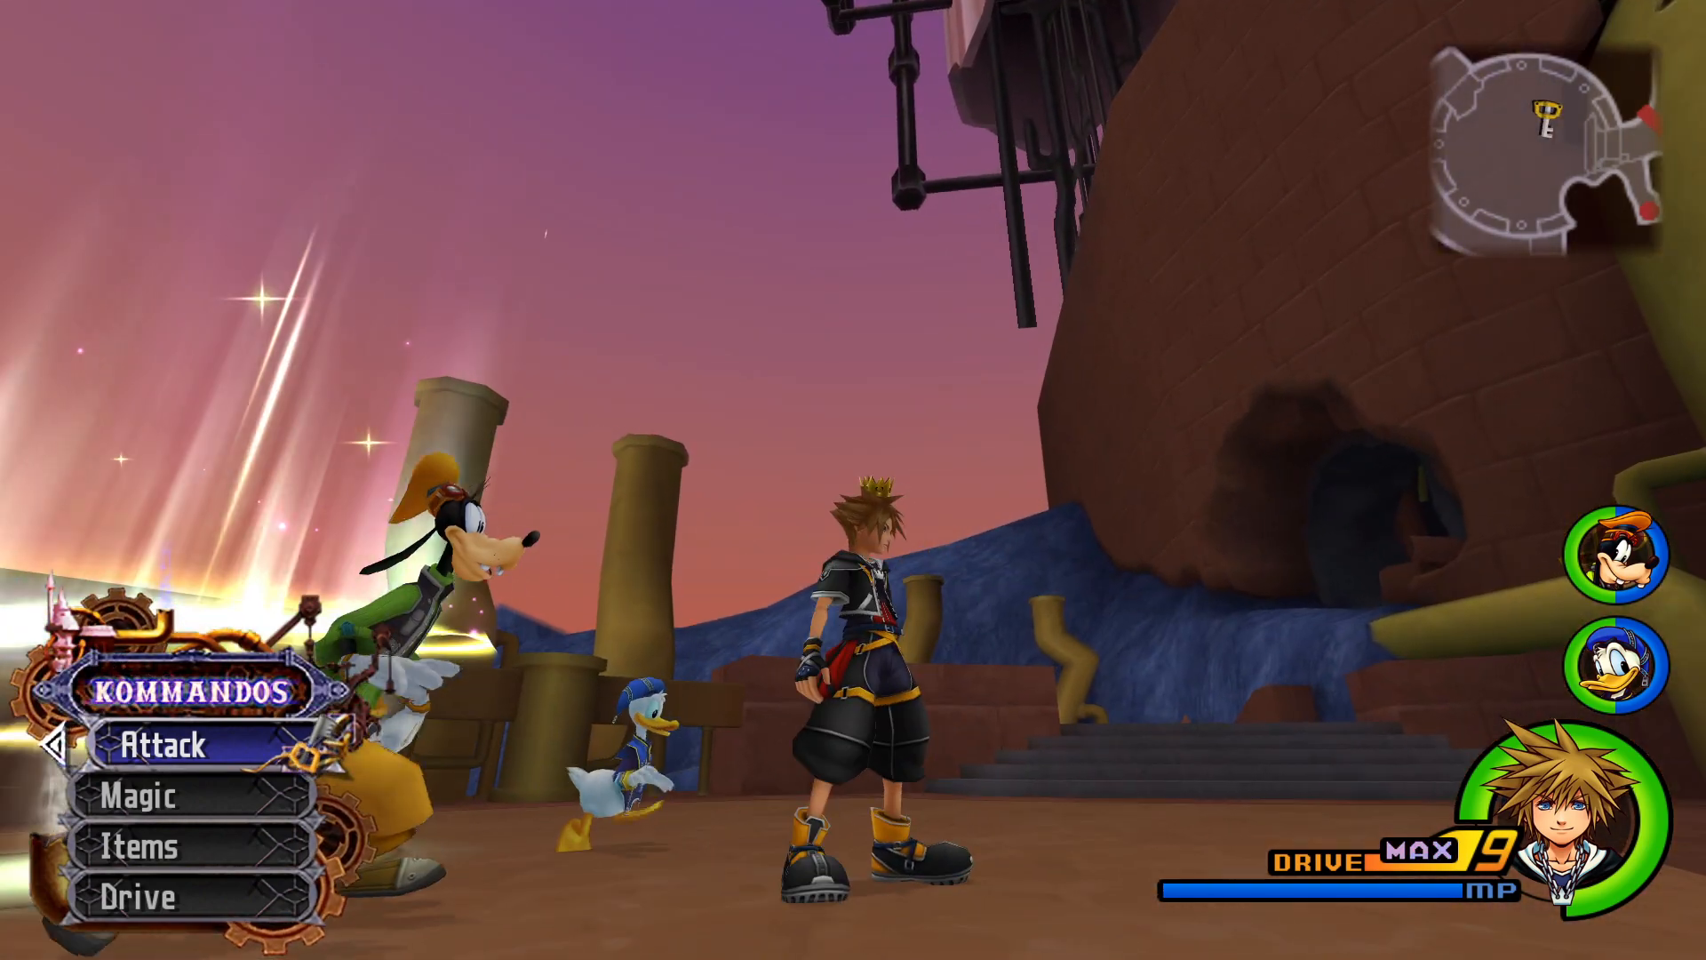
pyautogui.click(853, 479)
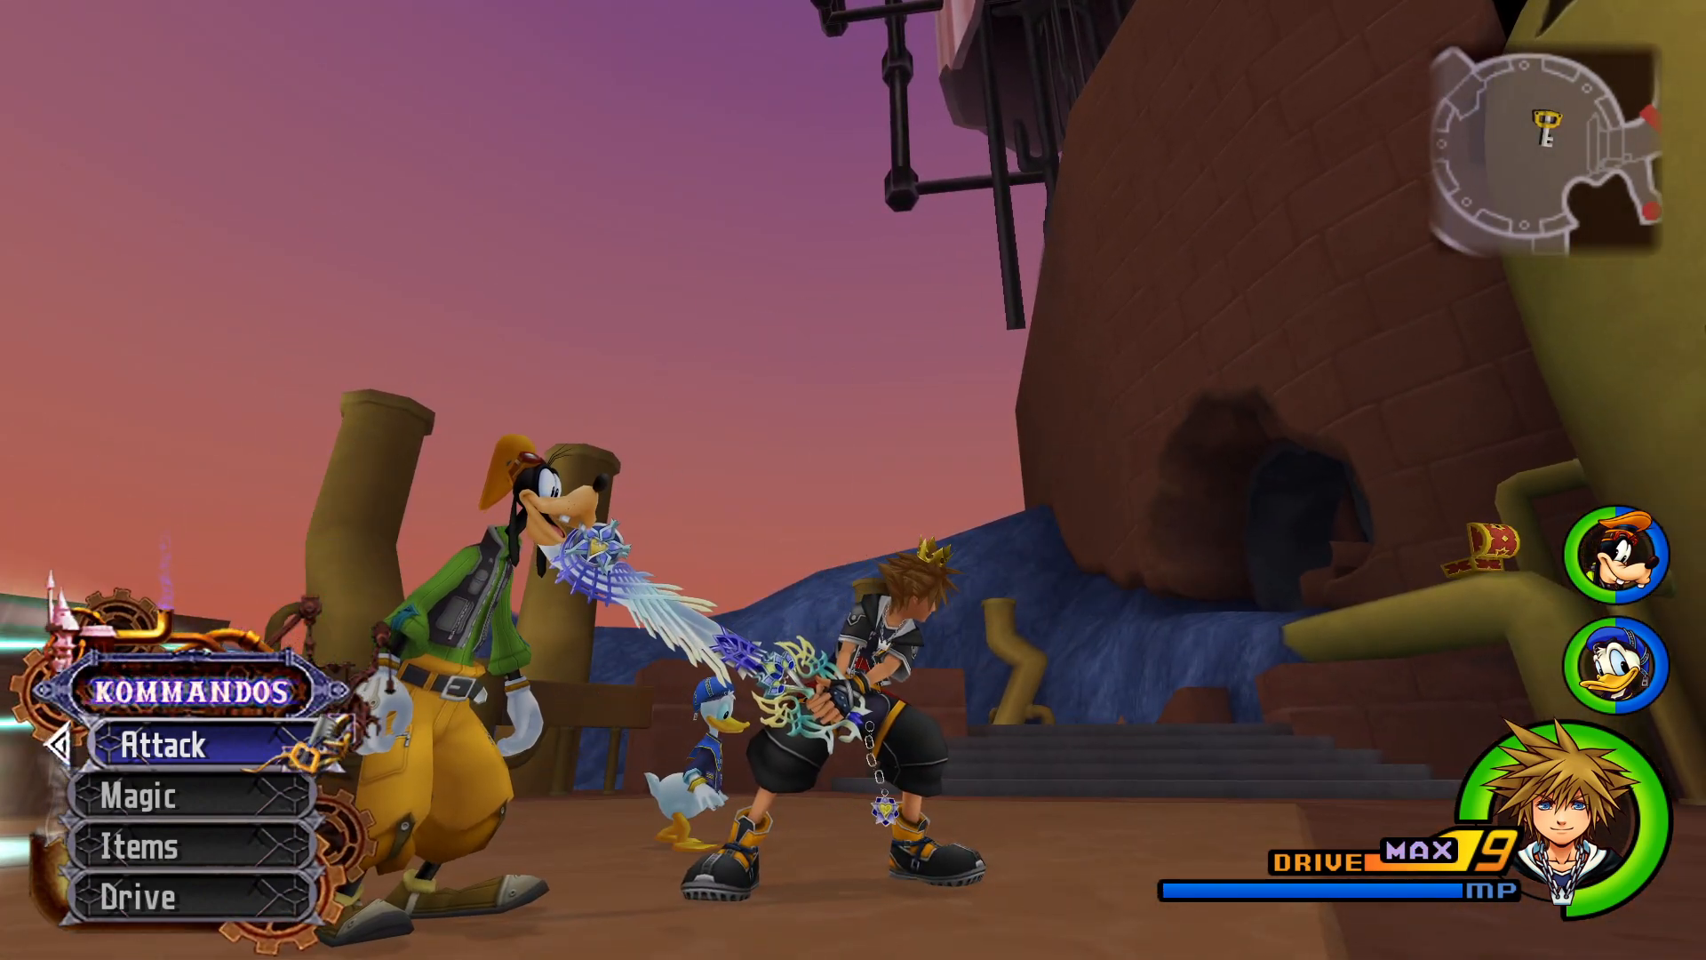
pyautogui.press('Escape')
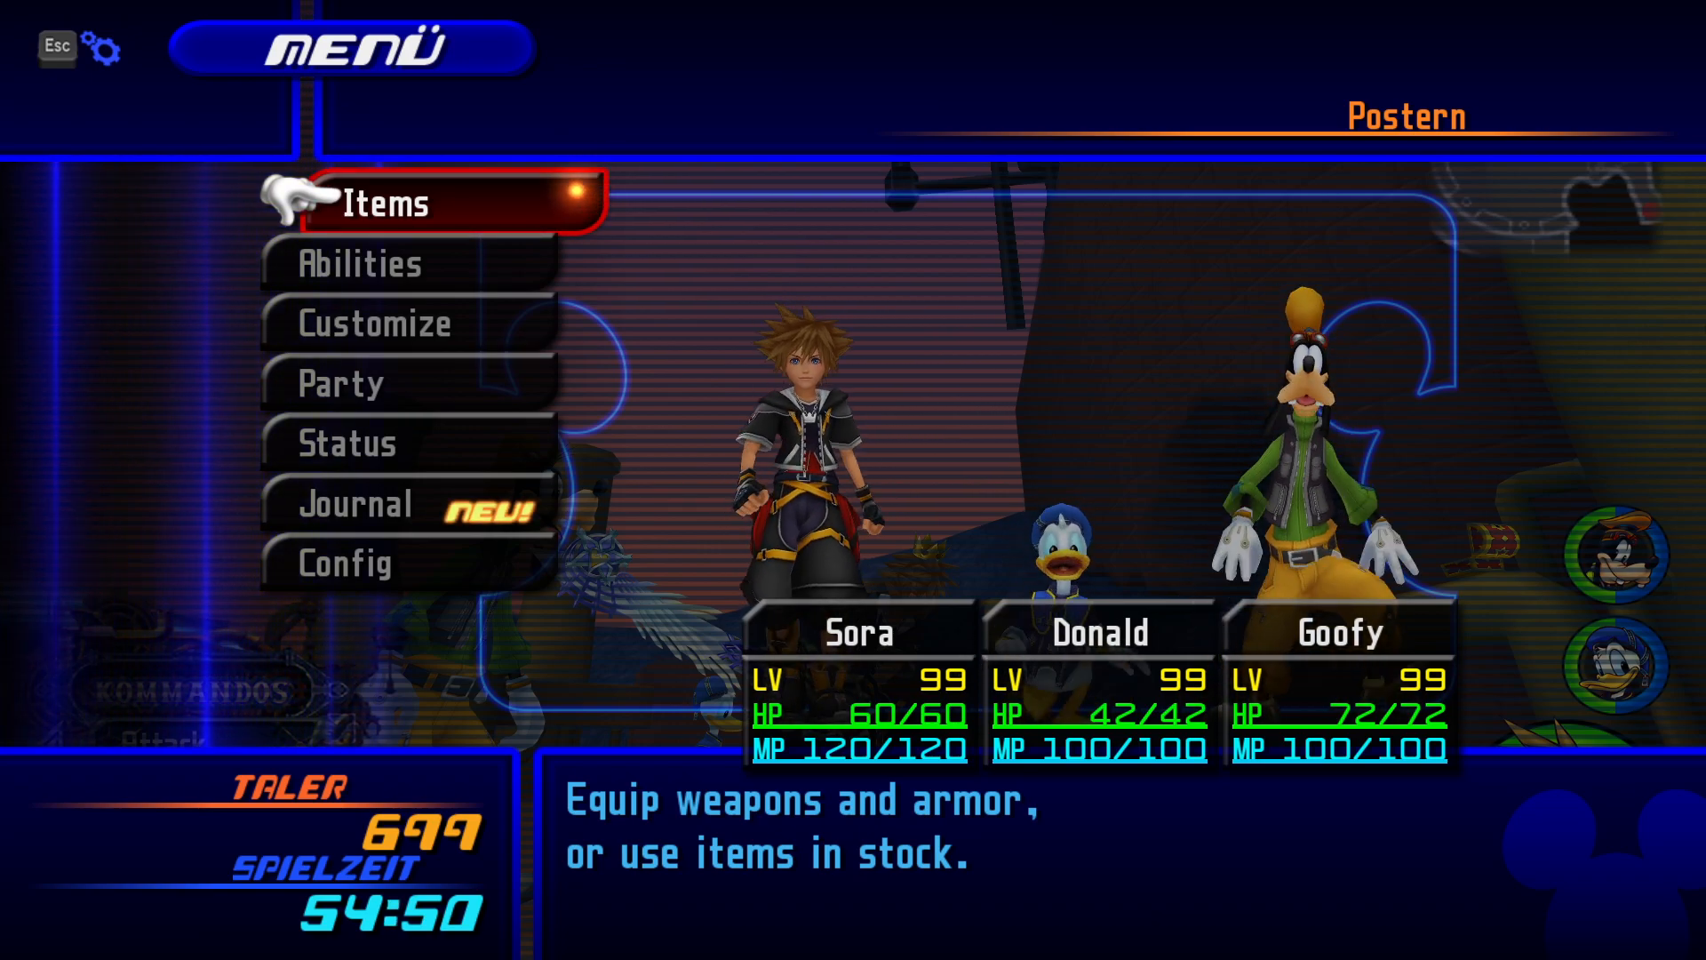
pyautogui.press('Down')
pyautogui.press('Down')
pyautogui.press('Up')
pyautogui.press('Up')
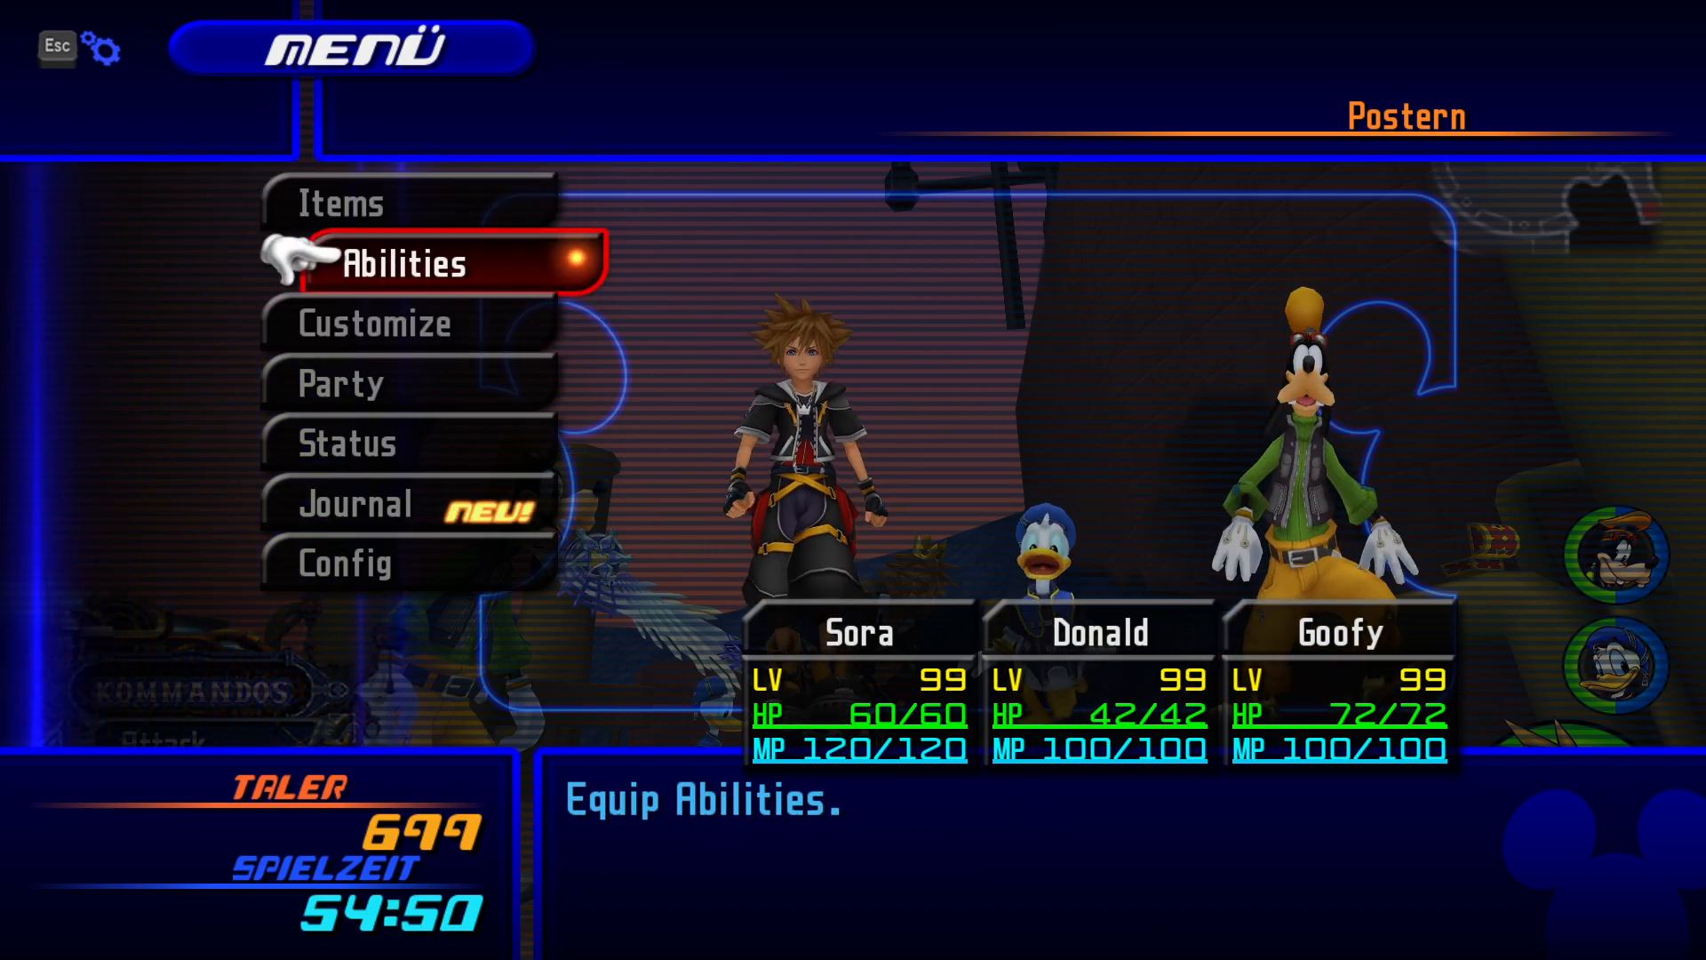
pyautogui.press('Return')
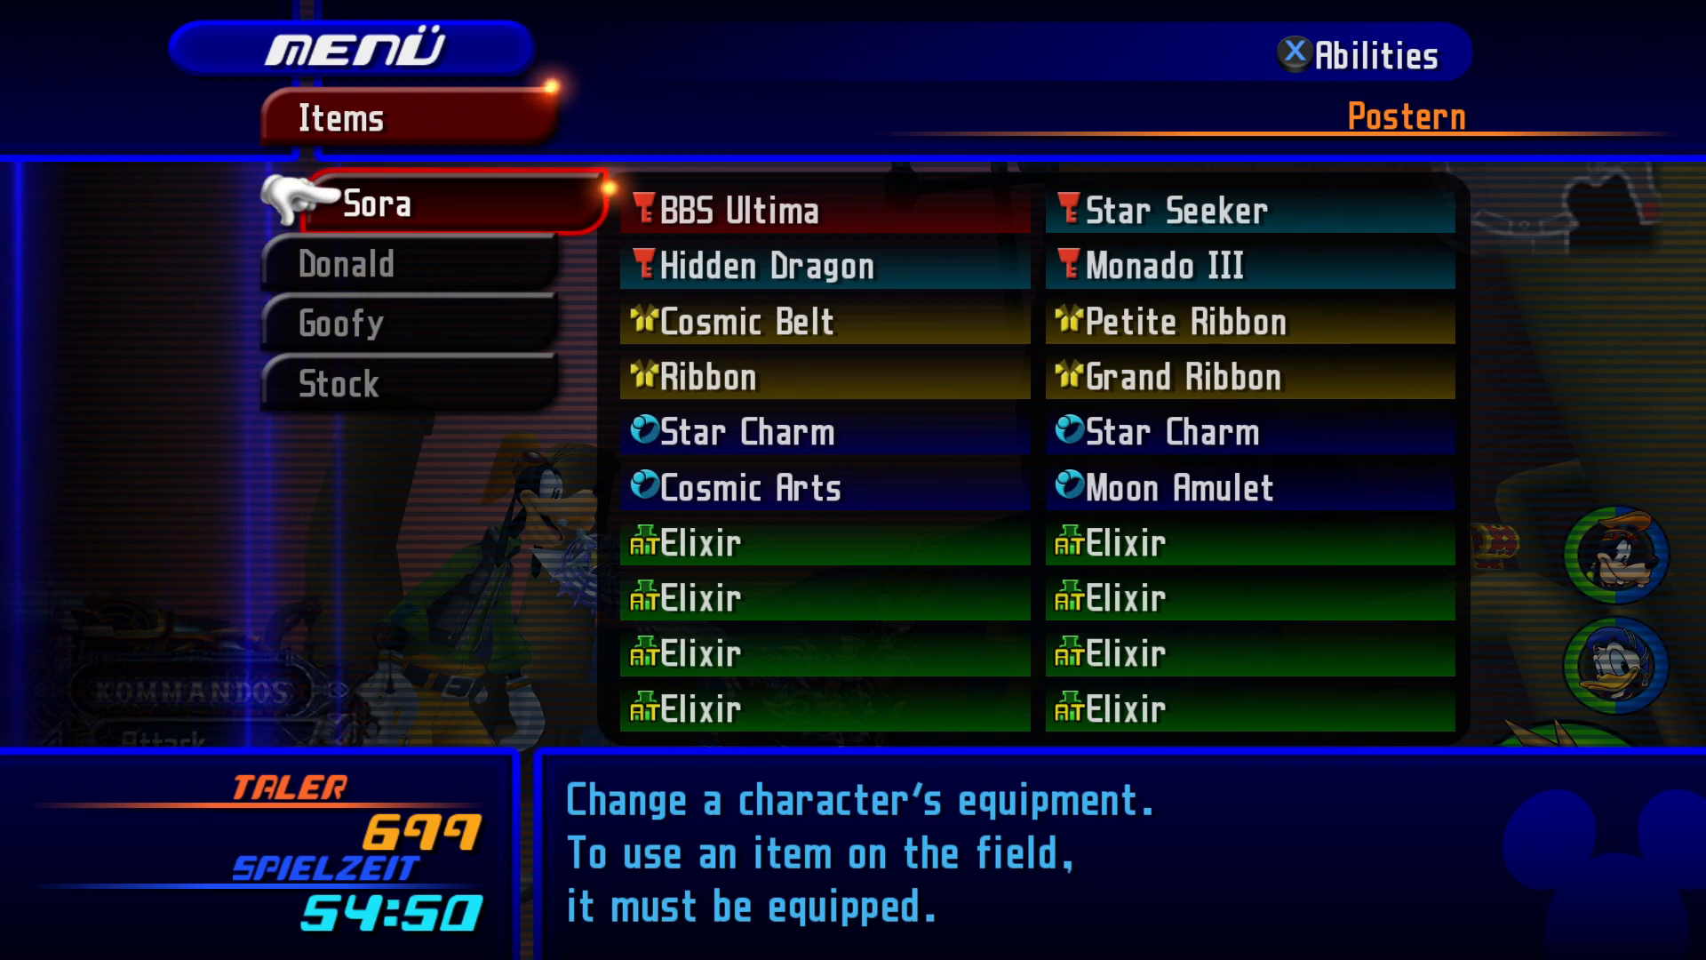
pyautogui.press('Return')
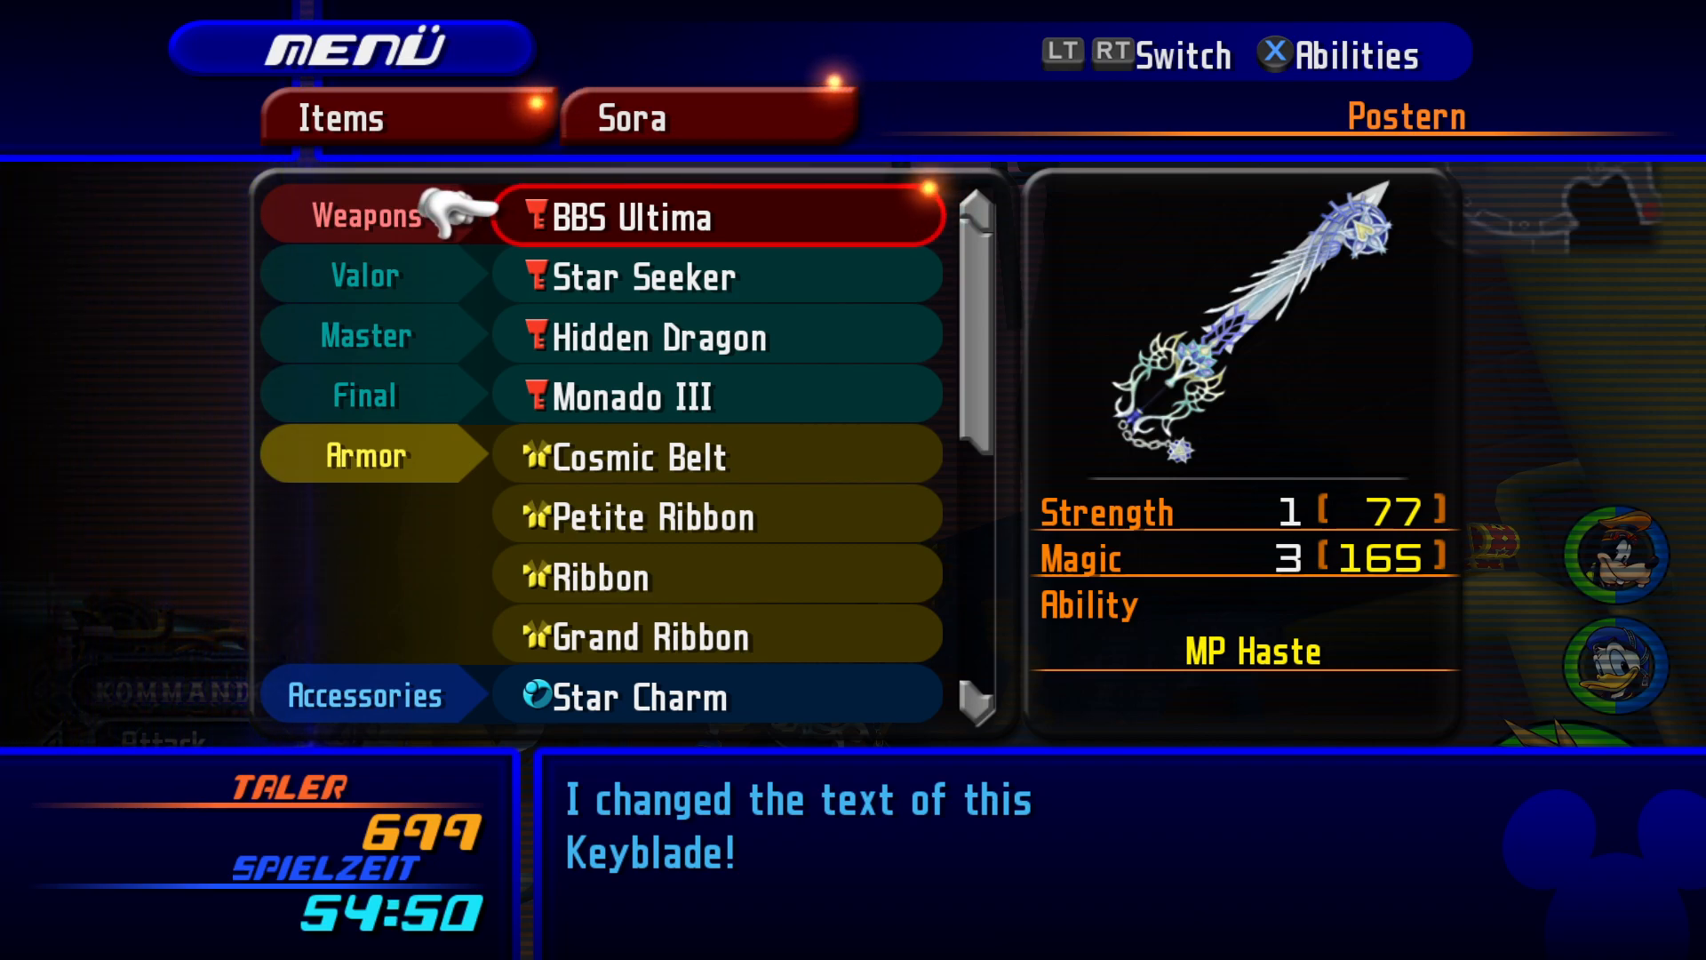
# Step: Leave the in-game menu and quit the game without saving
pyautogui.press('Escape')
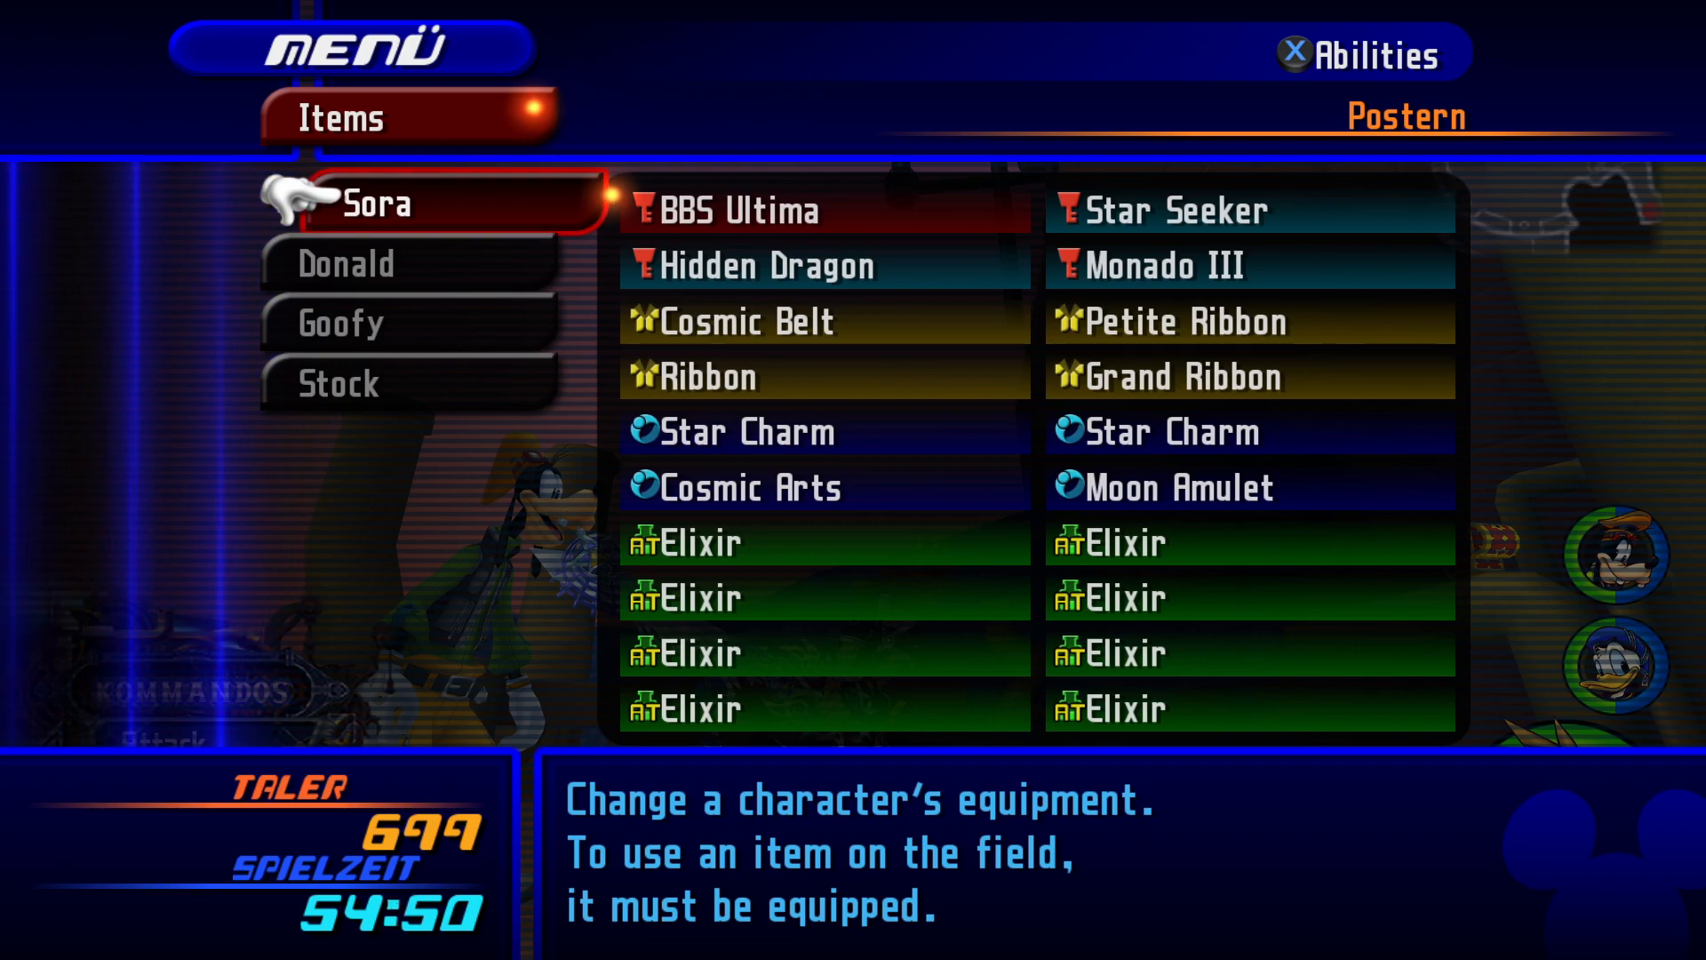
pyautogui.press('Escape')
pyautogui.press('Escape')
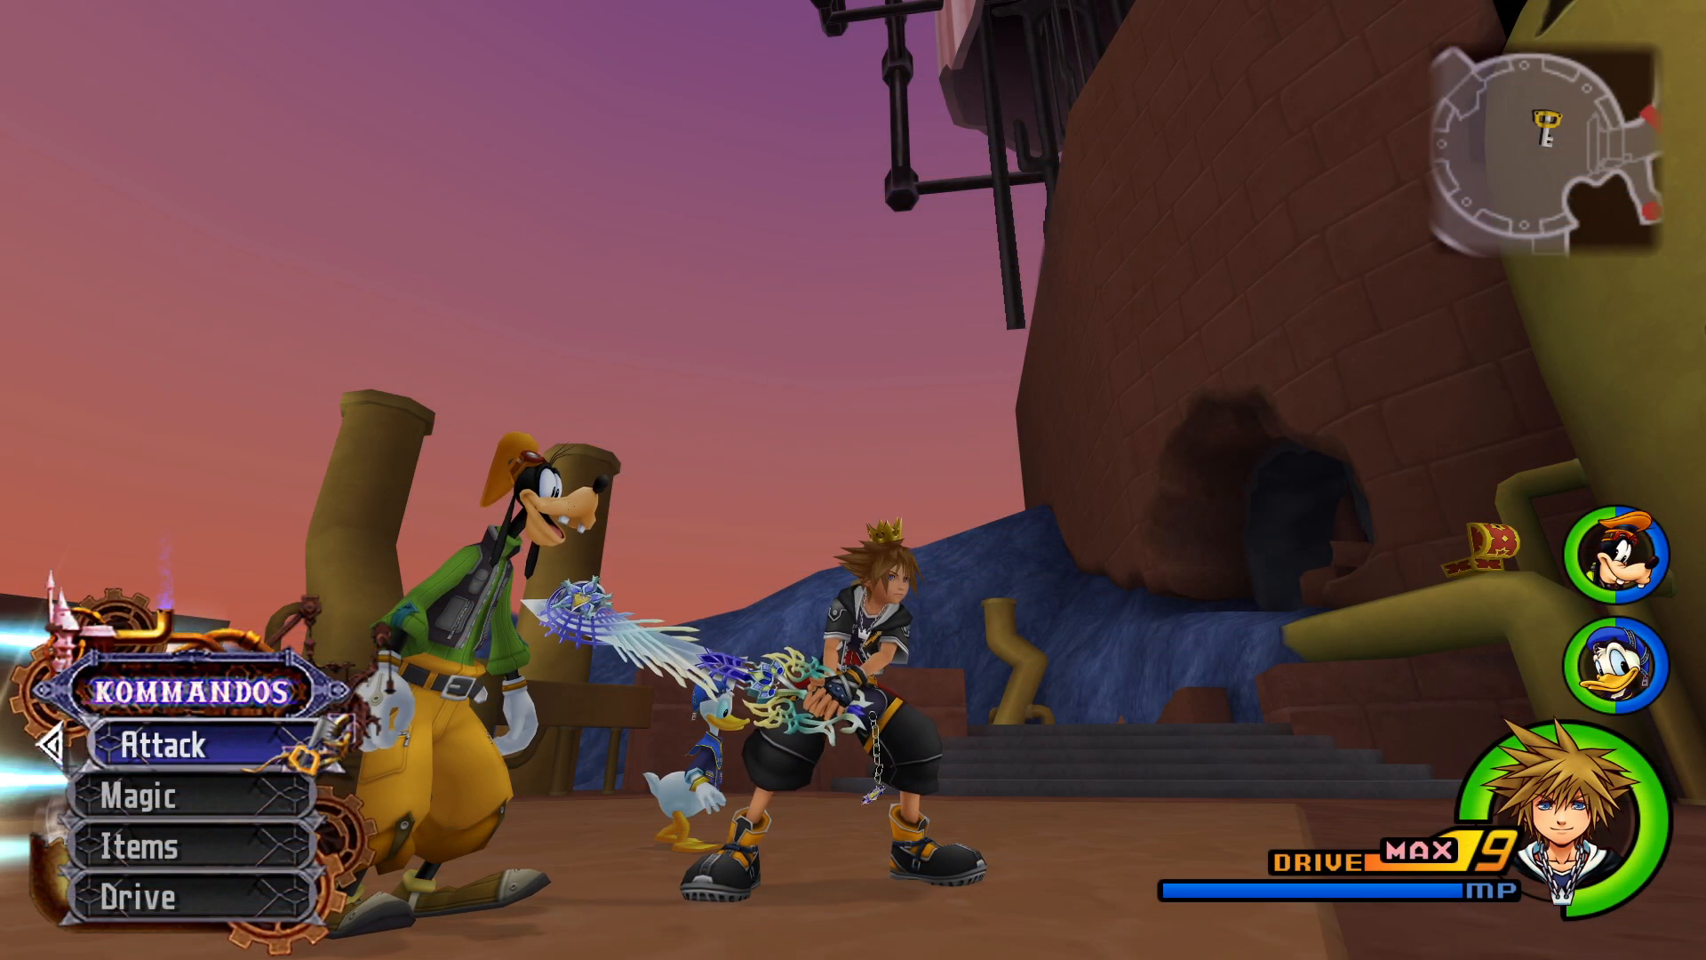
pyautogui.hotkey('alt', 'F4')
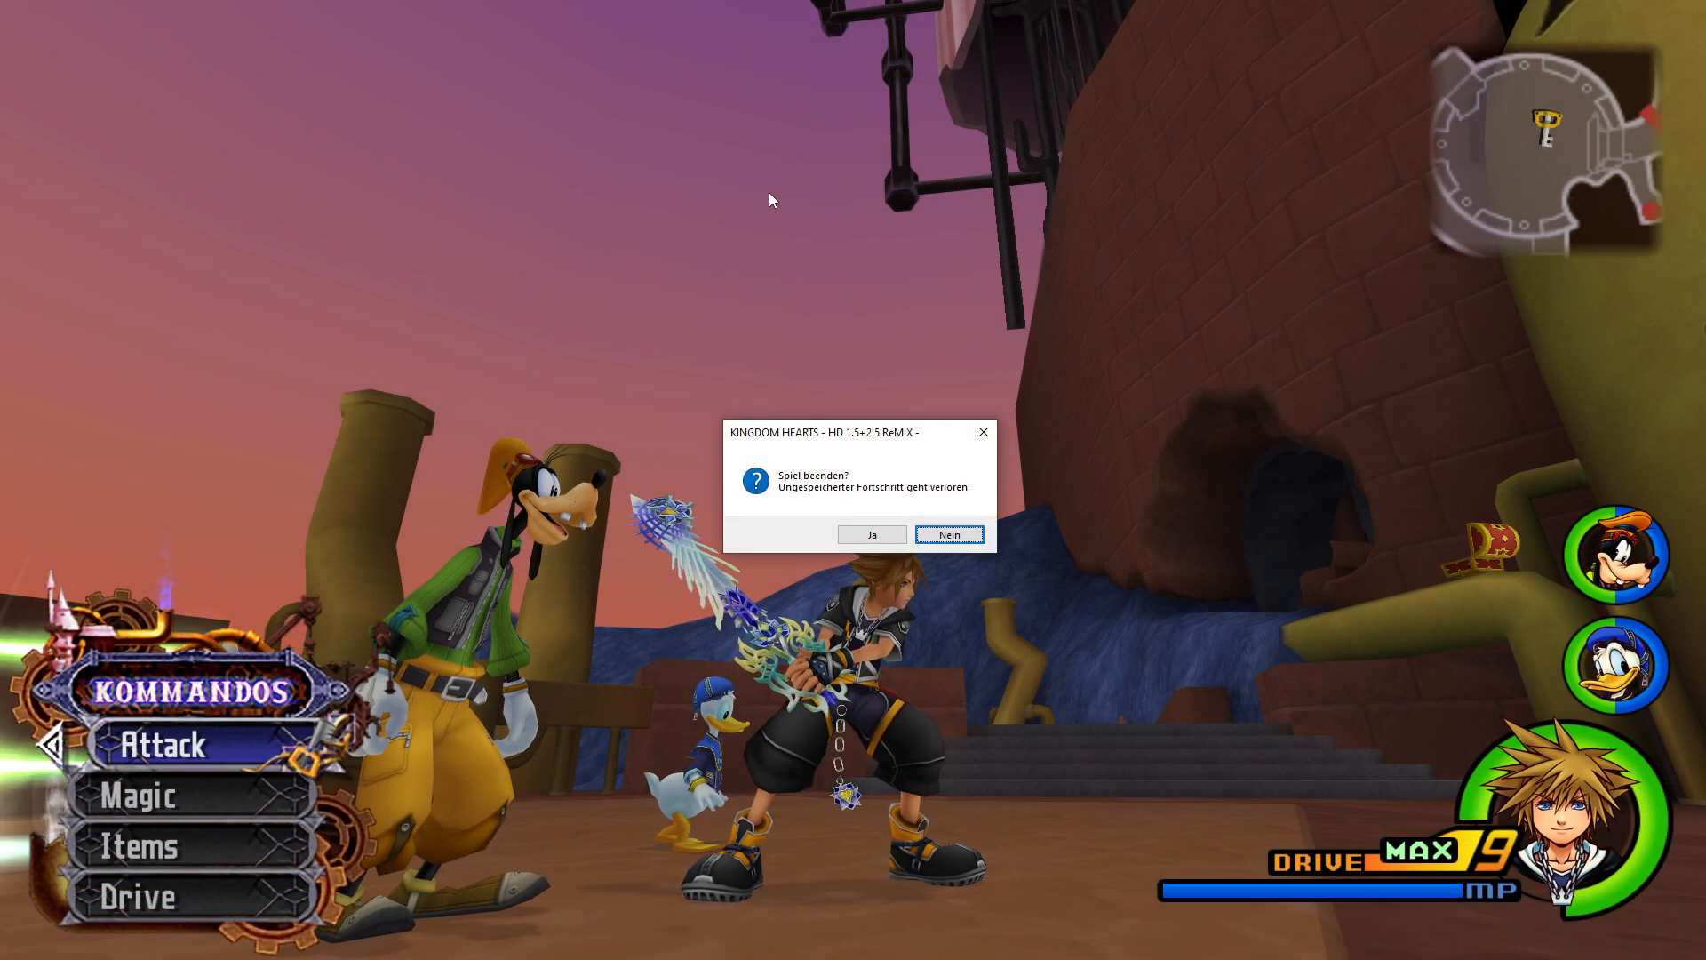
pyautogui.press('Return')
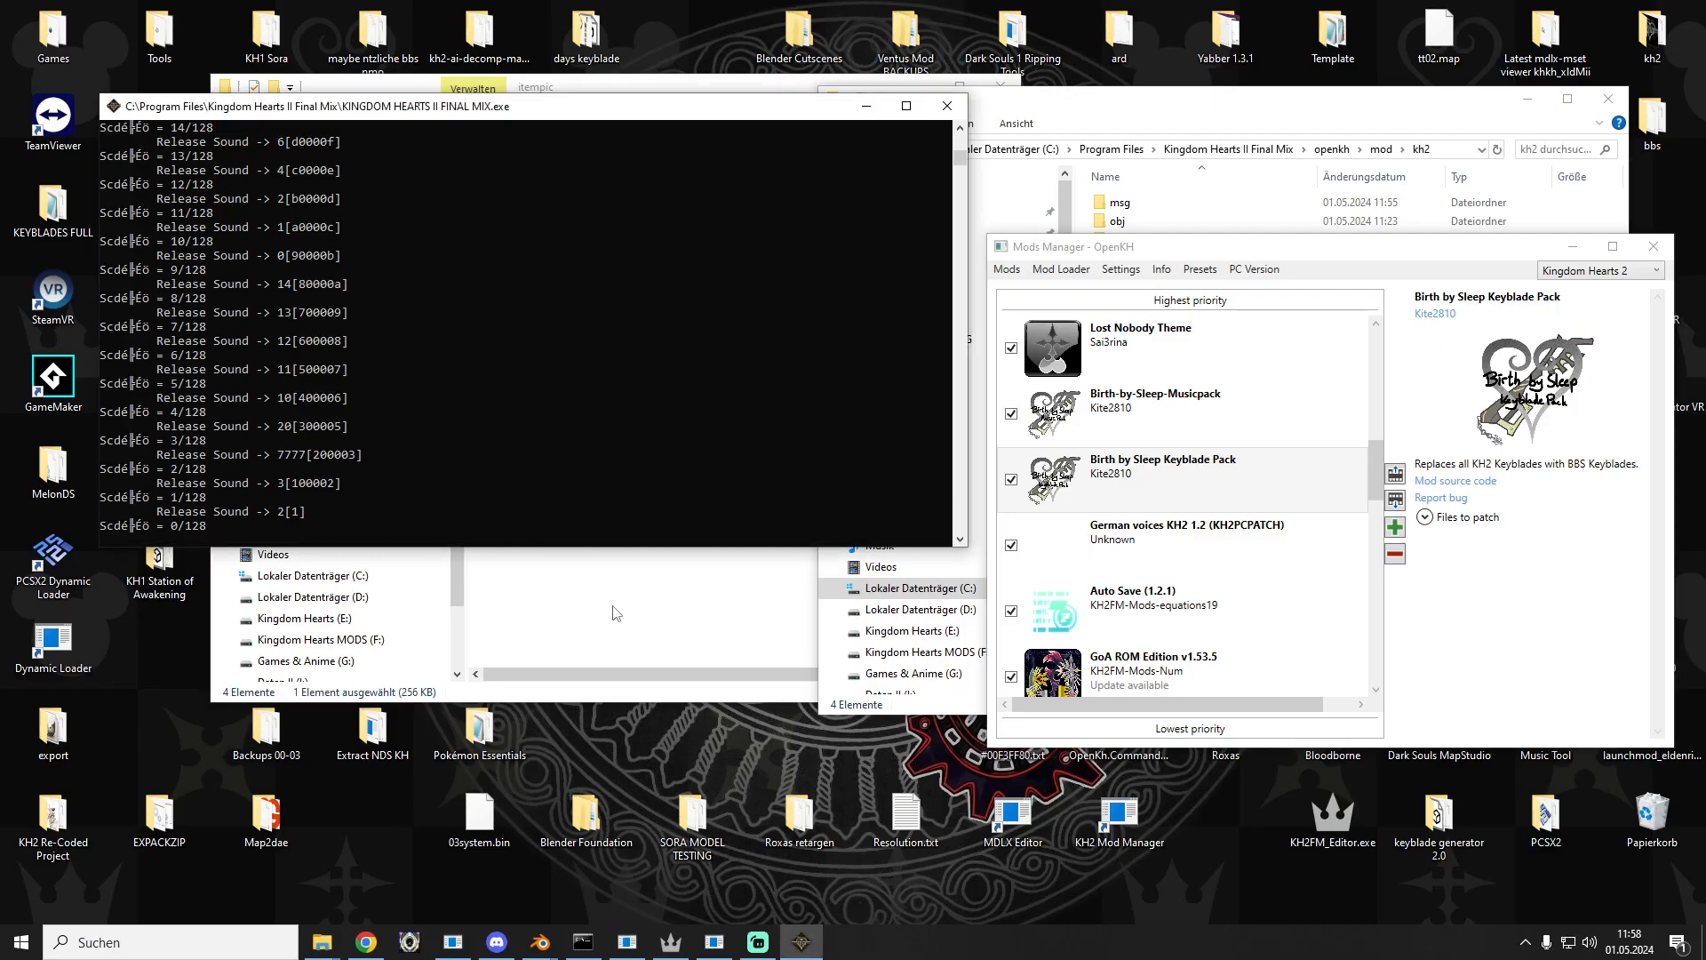
# Step: Open msg\gr in the extracted kh2 folder on the desktop and locate sys.bar
pyautogui.click(616, 613)
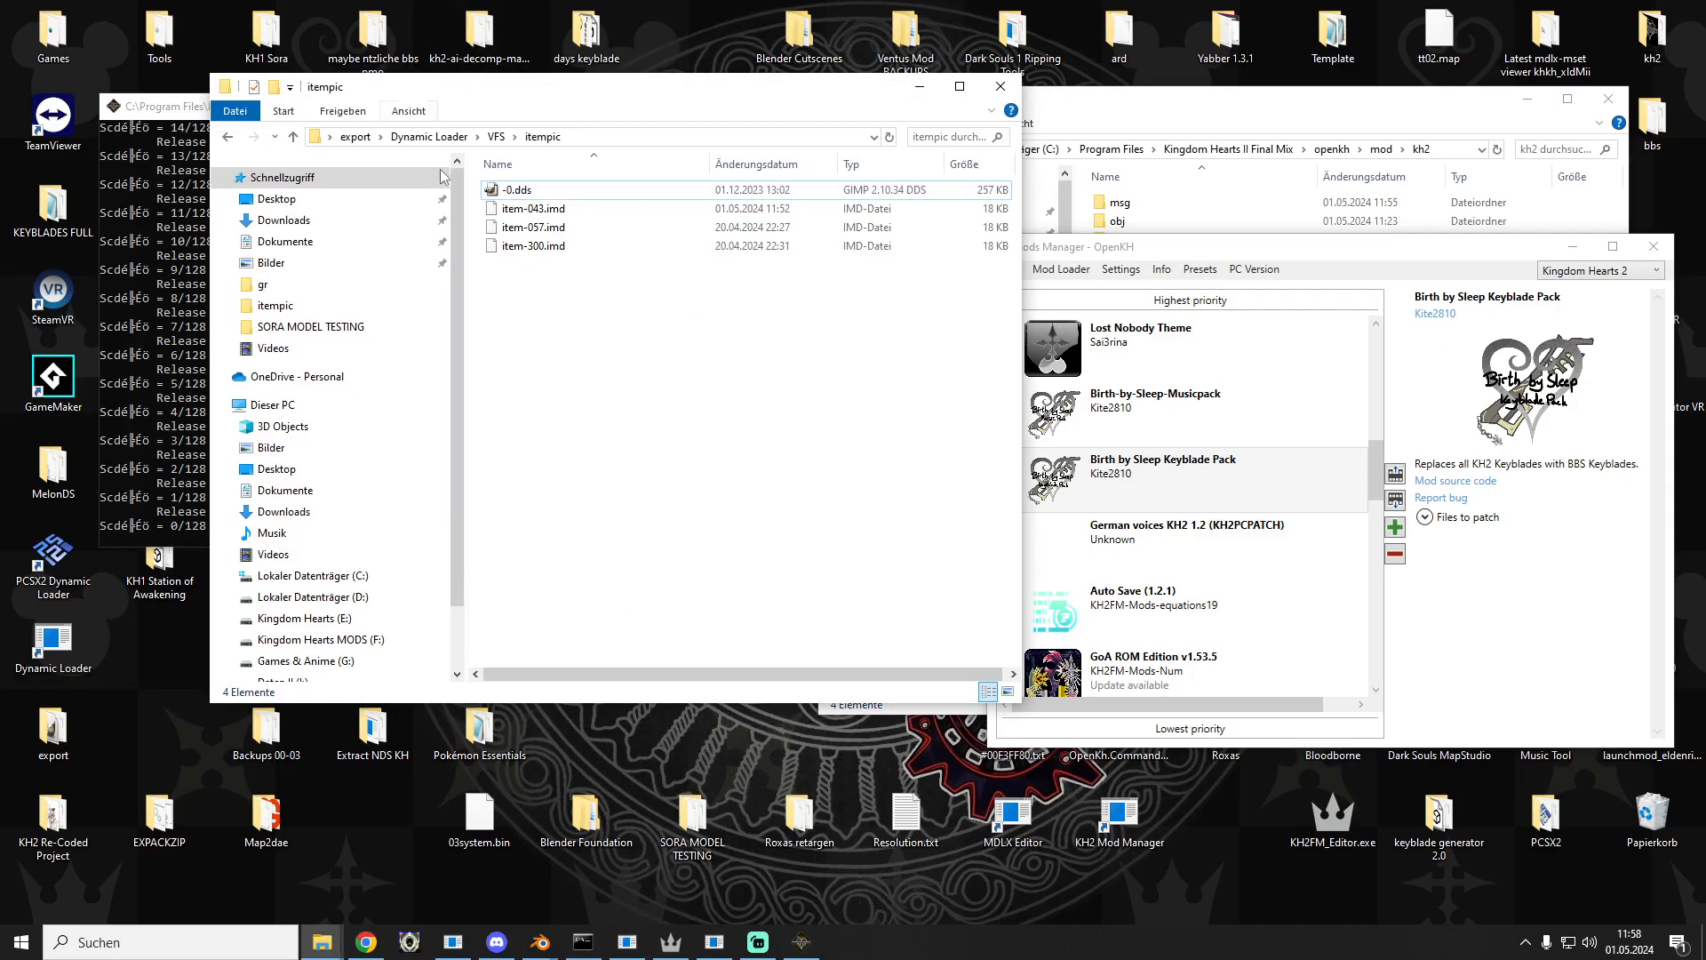
pyautogui.moveTo(521, 97); pyautogui.dragTo(444, 104)
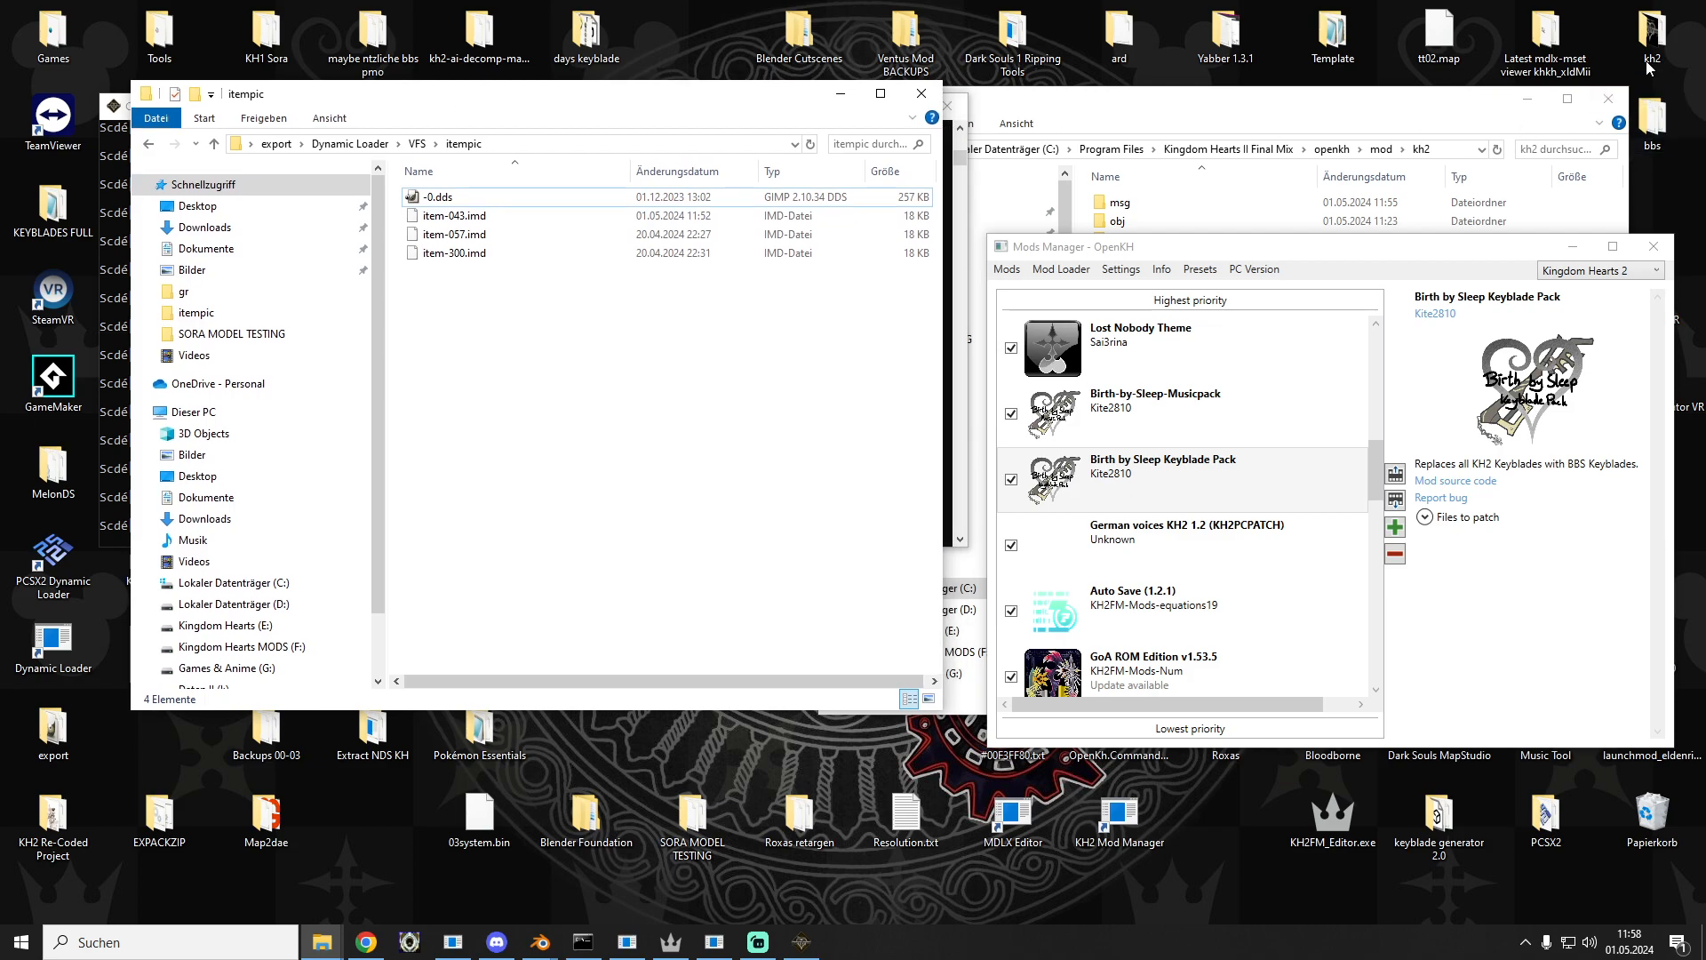
pyautogui.doubleClick(1652, 38)
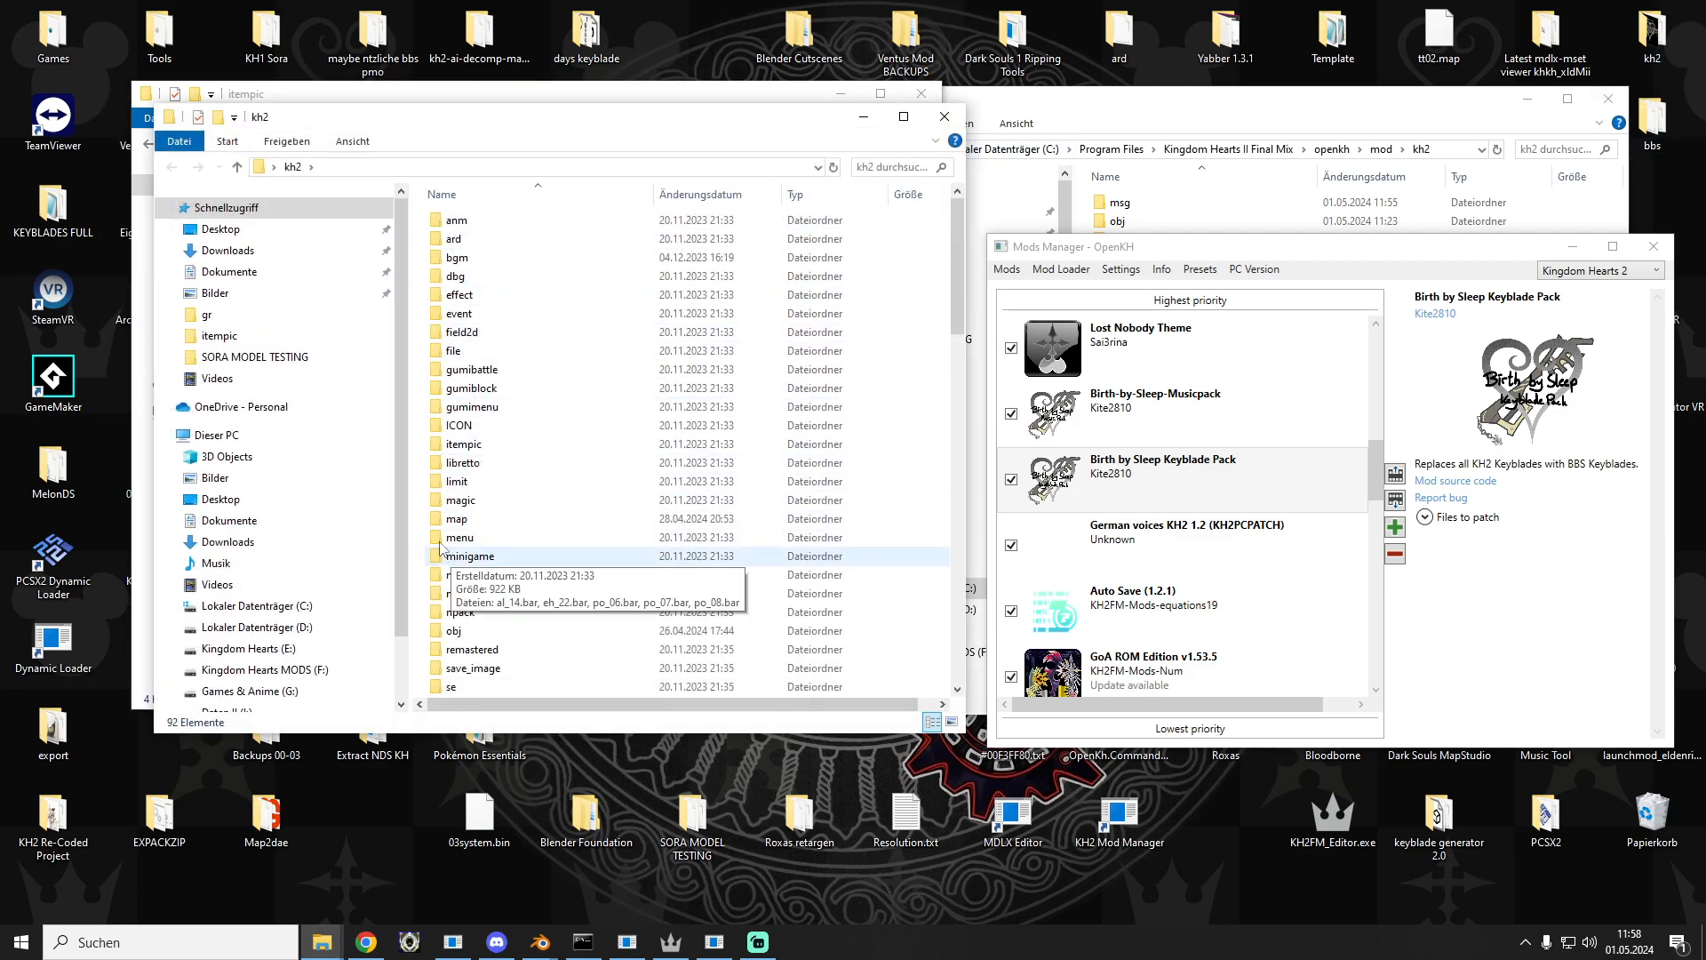
pyautogui.doubleClick(457, 574)
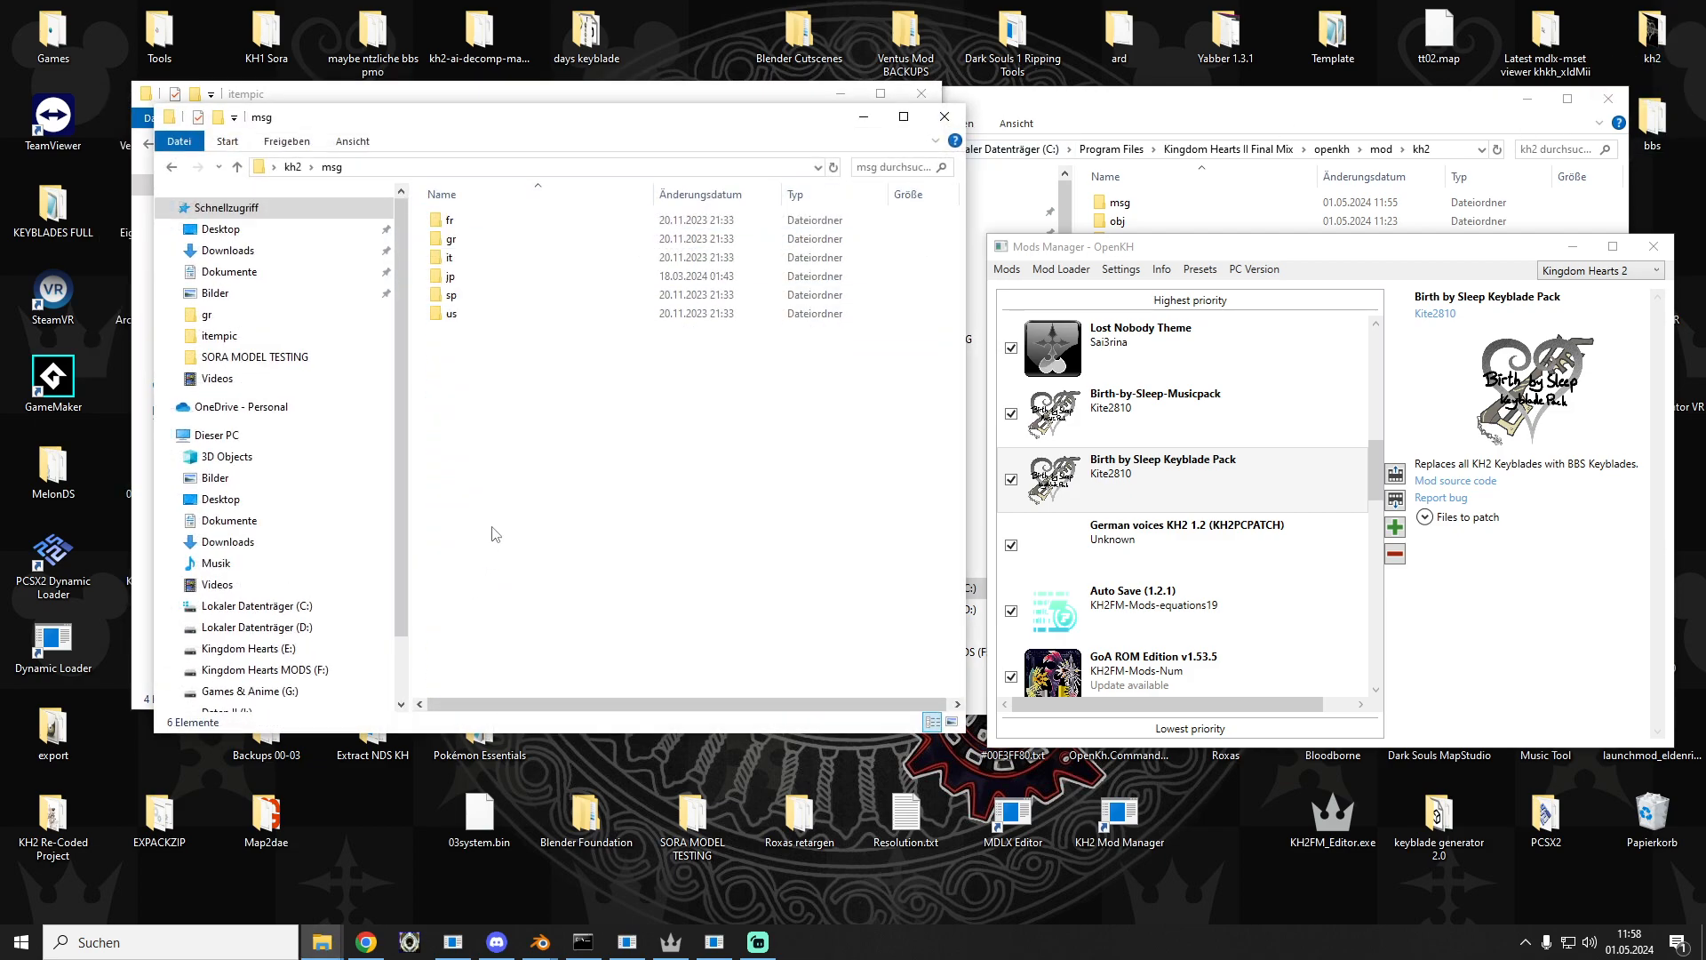
pyautogui.click(459, 240)
pyautogui.doubleClick(455, 239)
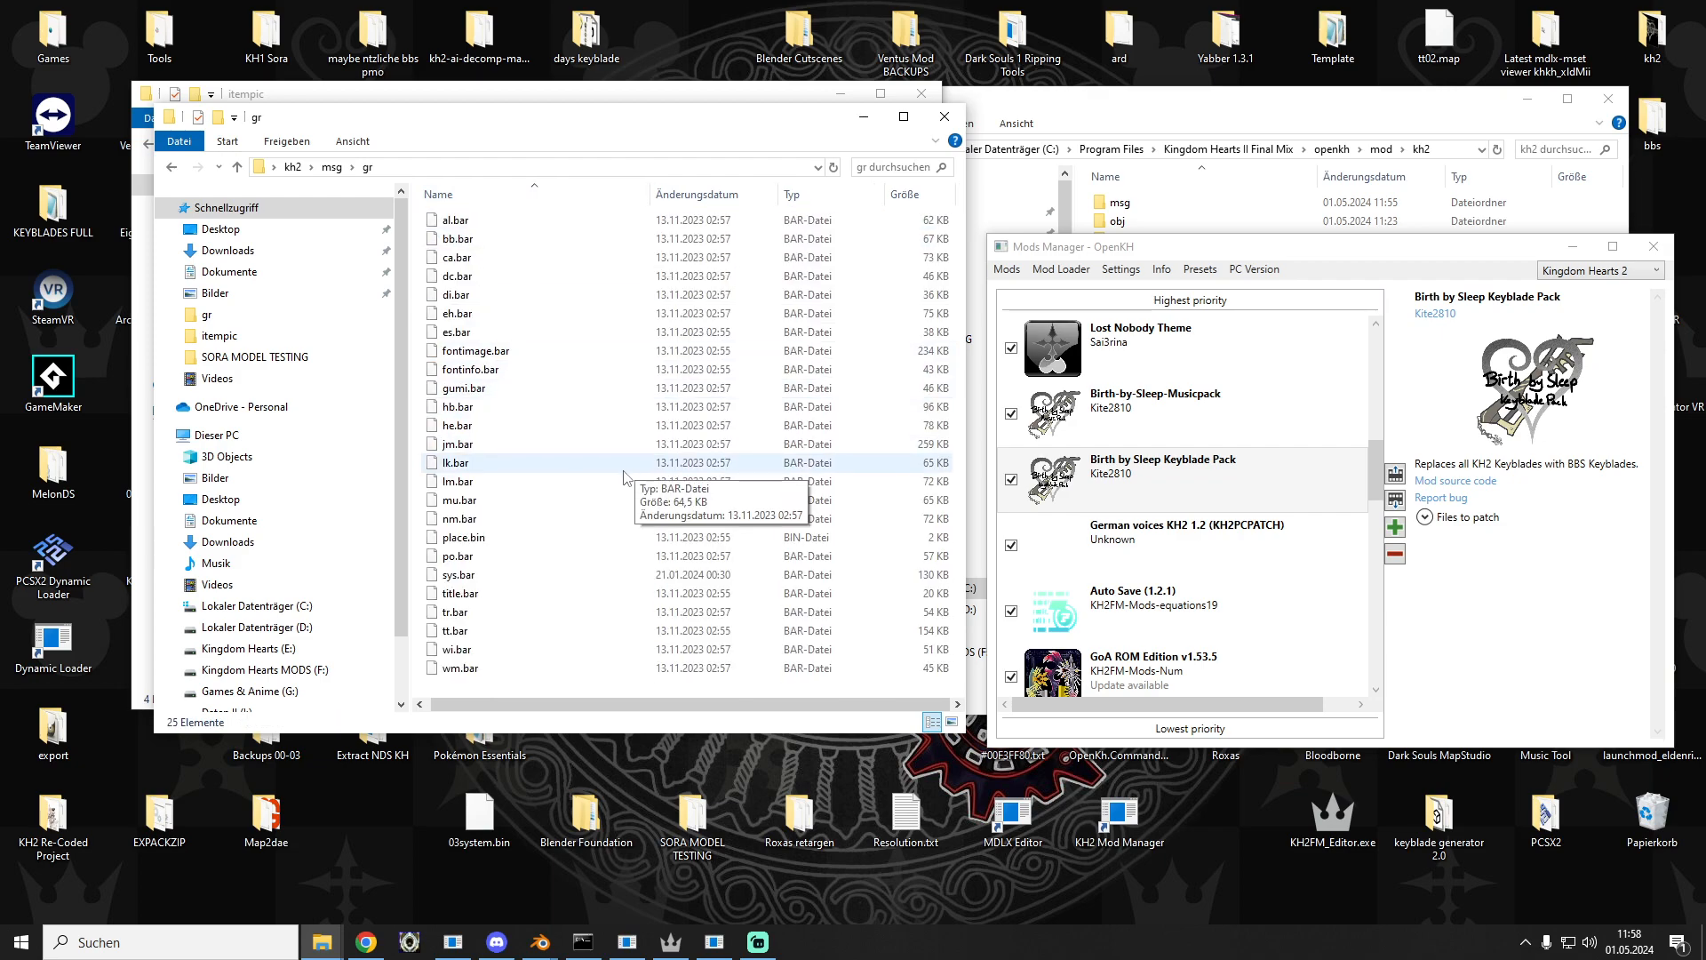
pyautogui.click(472, 583)
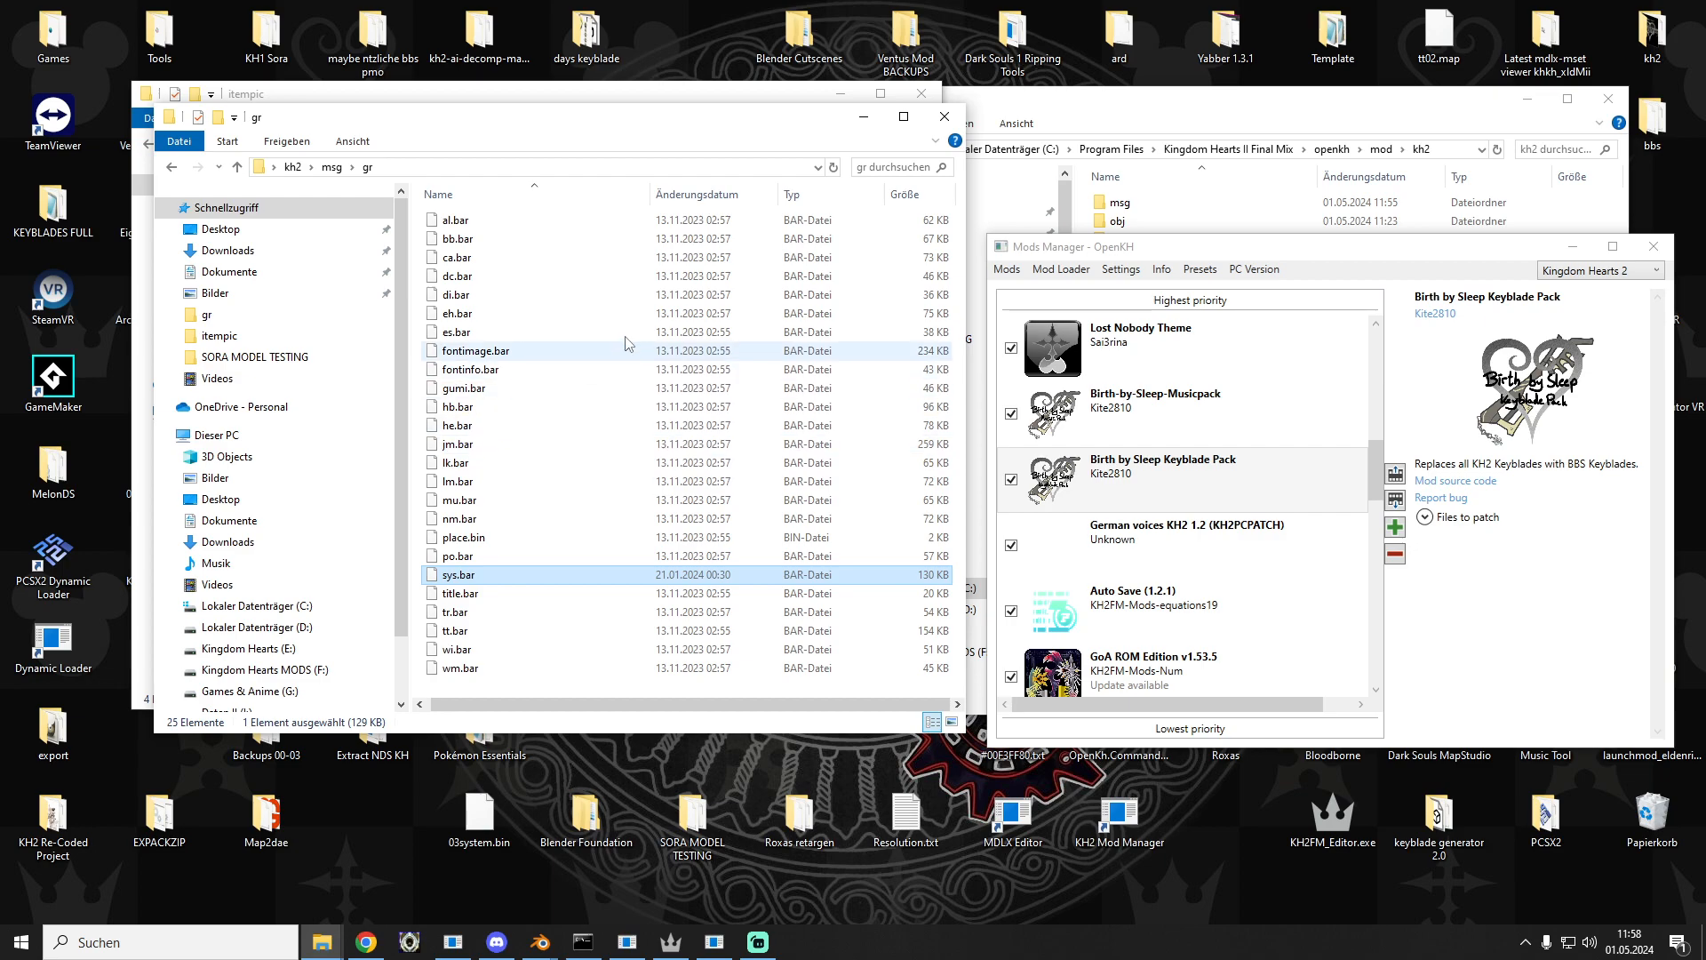
# Step: Examine the files in the extracted kh2 folder's msg\it subfolder and close that folder window
pyautogui.click(339, 169)
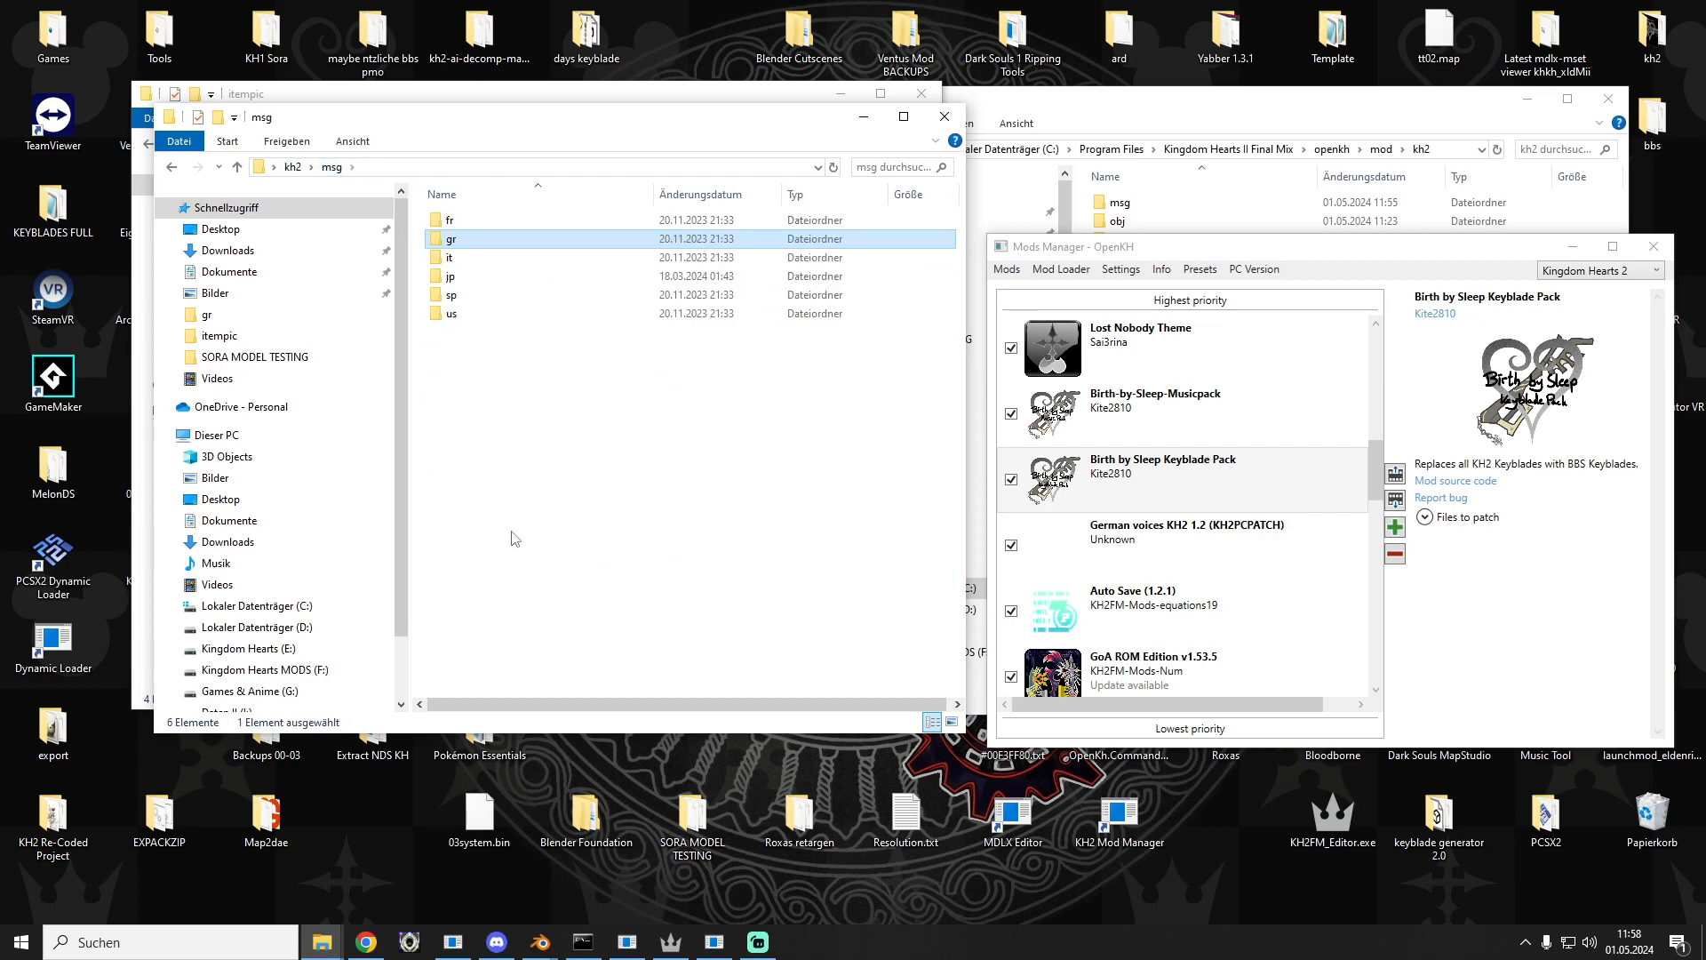
pyautogui.doubleClick(453, 256)
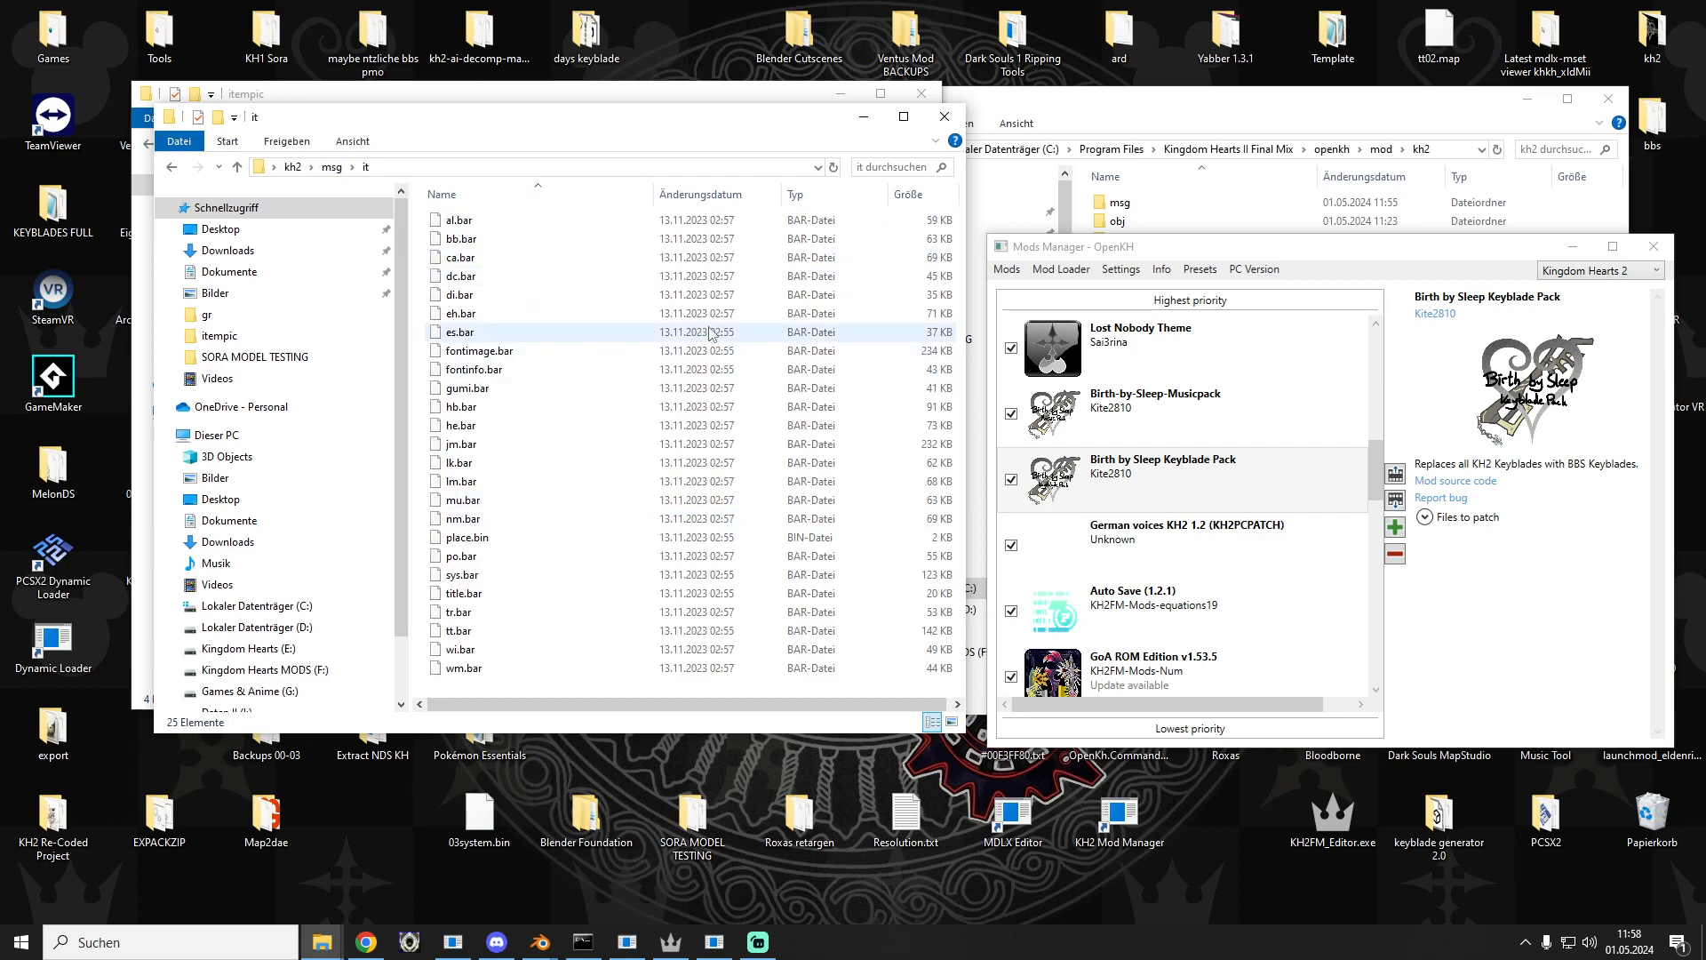
pyautogui.click(944, 117)
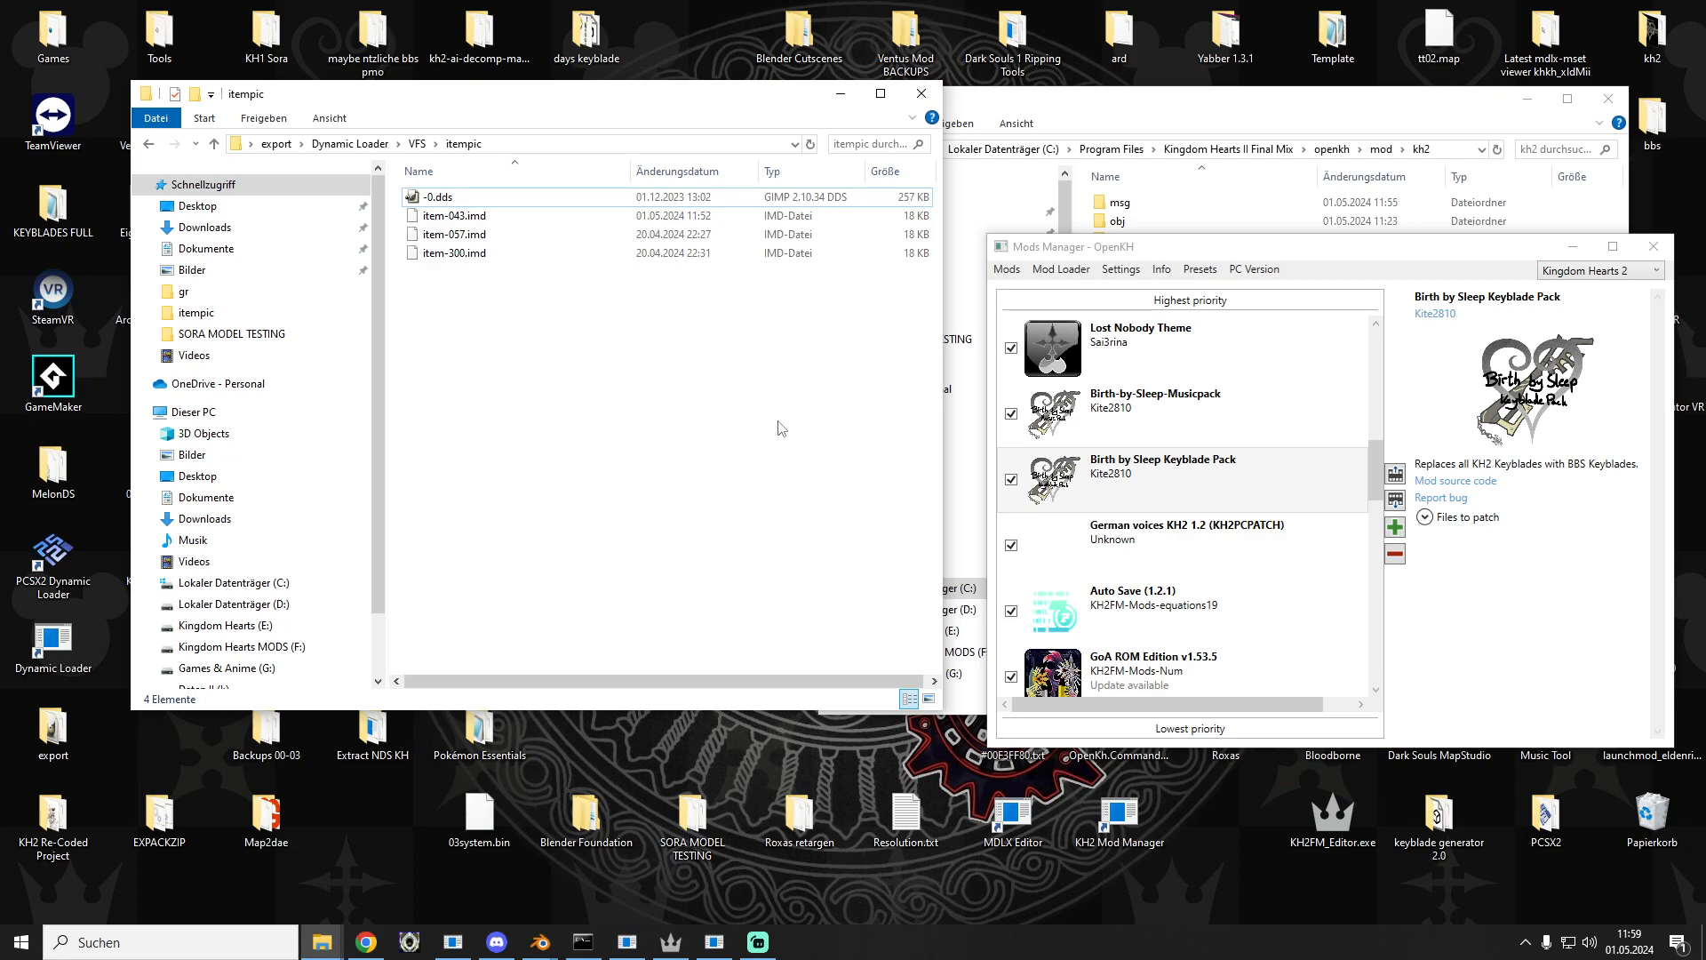
# Step: Minimize the Mods Manager, select item-057.imd in the itempic folder and bring the openkh\mod\kh2 folder window to the front
pyautogui.moveTo(1138, 241); pyautogui.dragTo(704, 355)
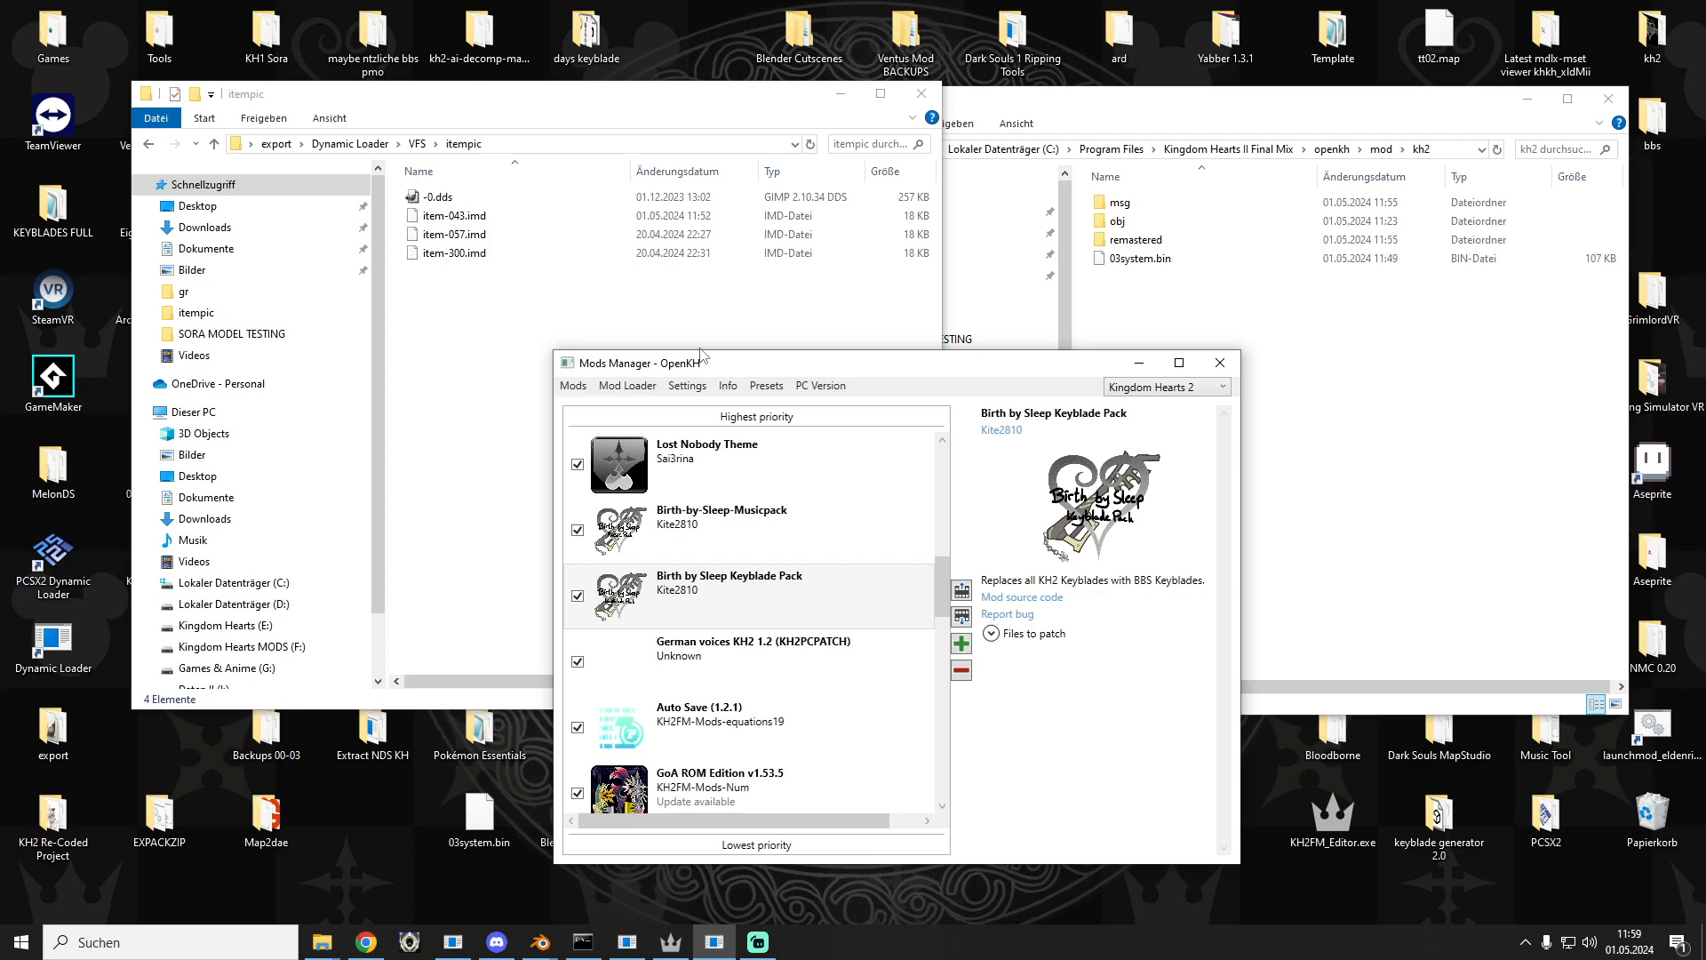
pyautogui.click(1139, 362)
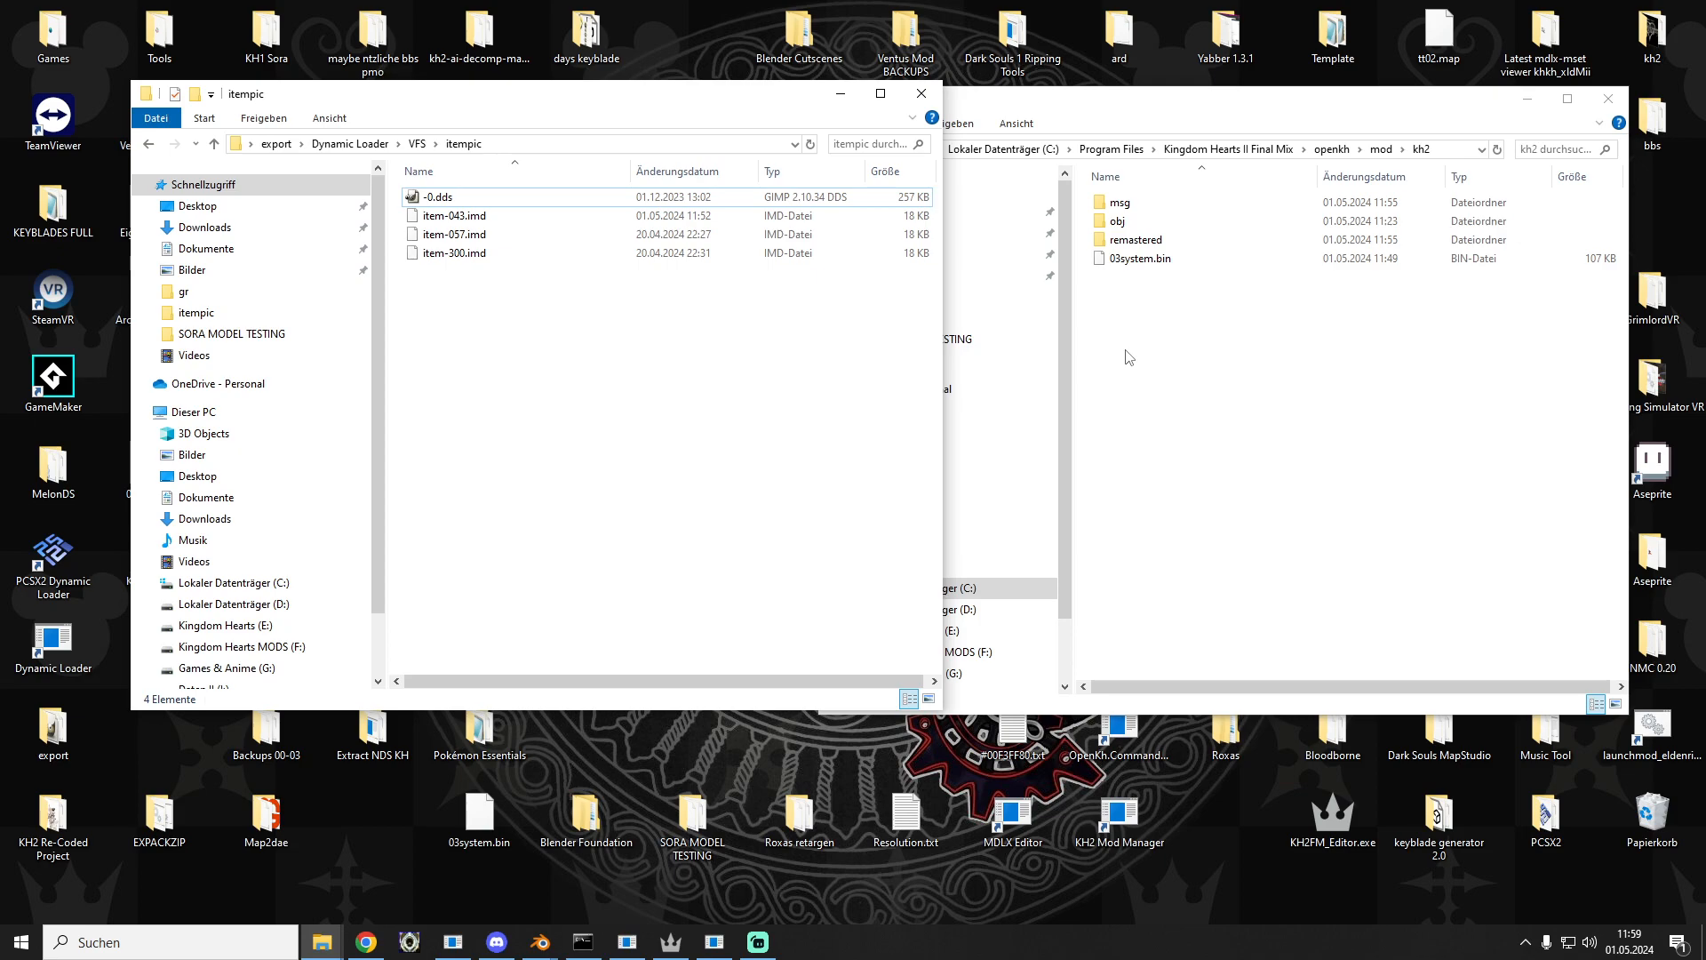
pyautogui.click(476, 236)
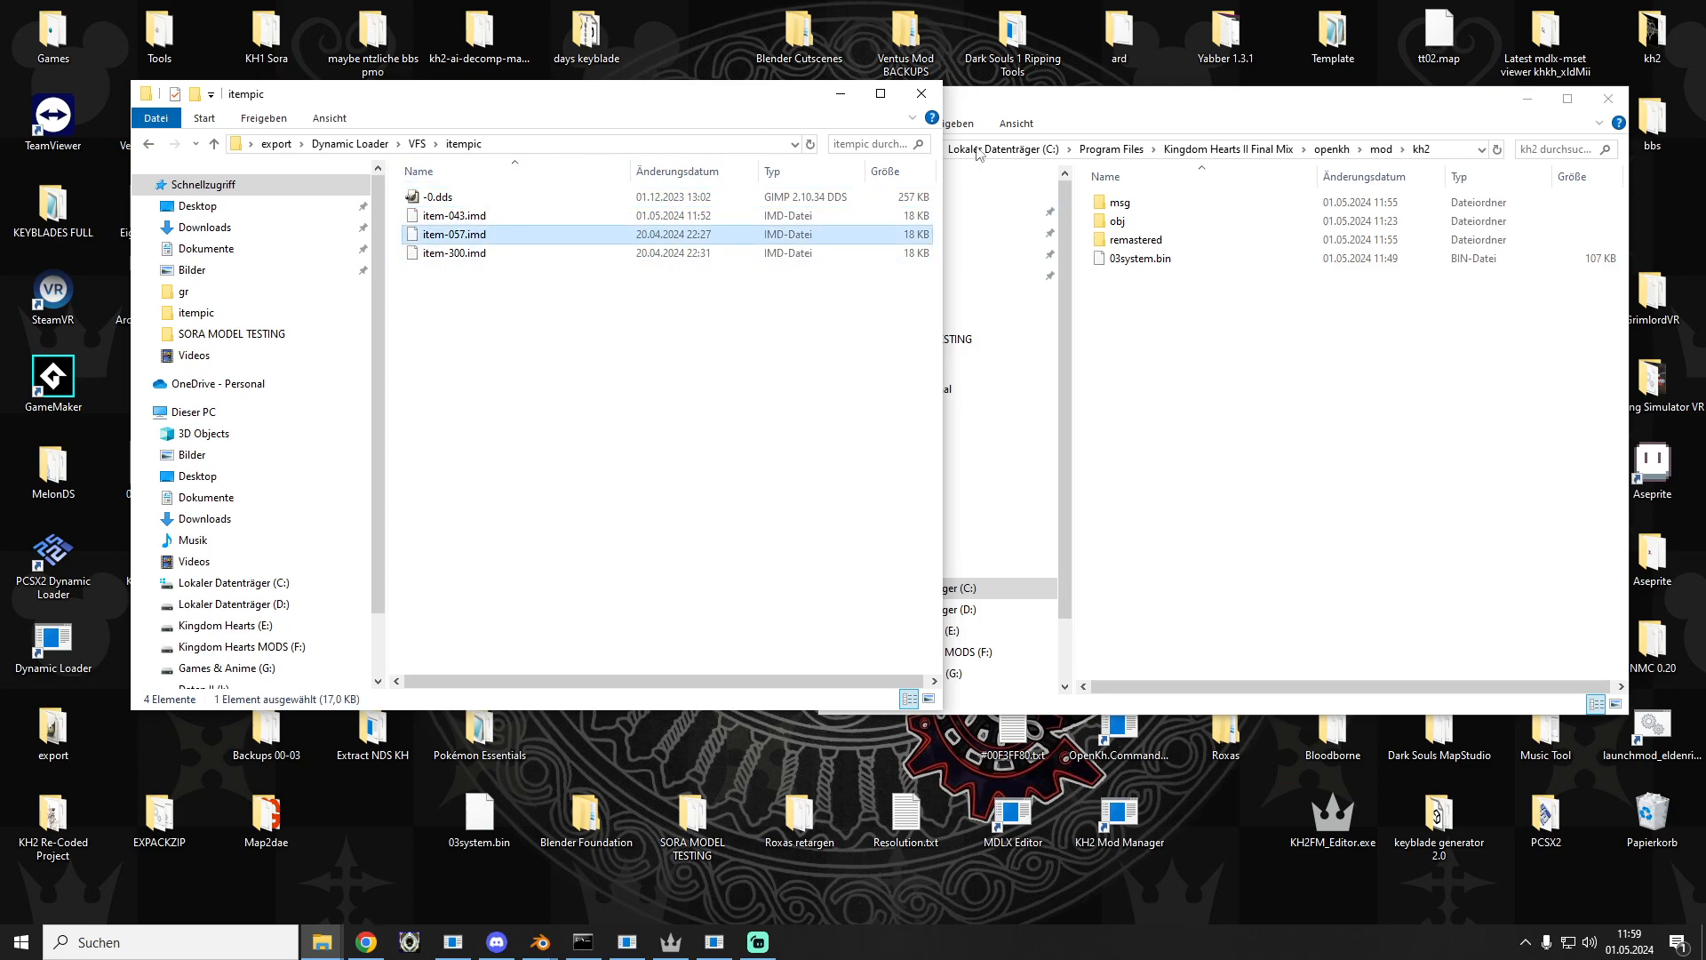
pyautogui.click(1246, 357)
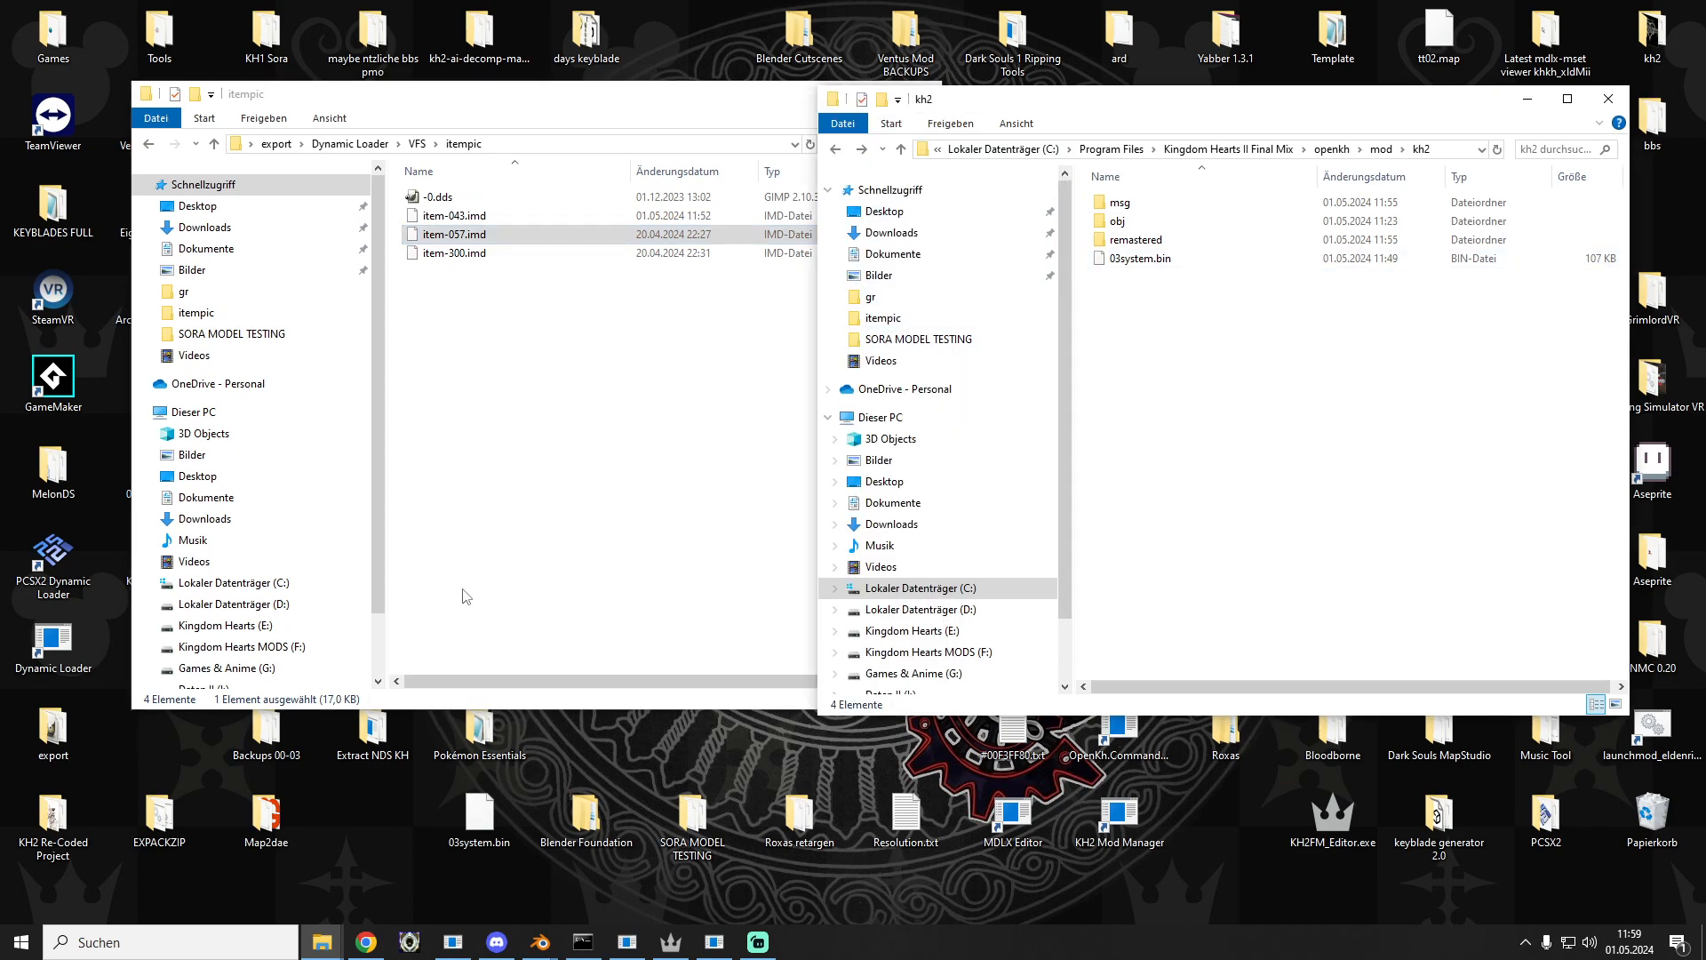